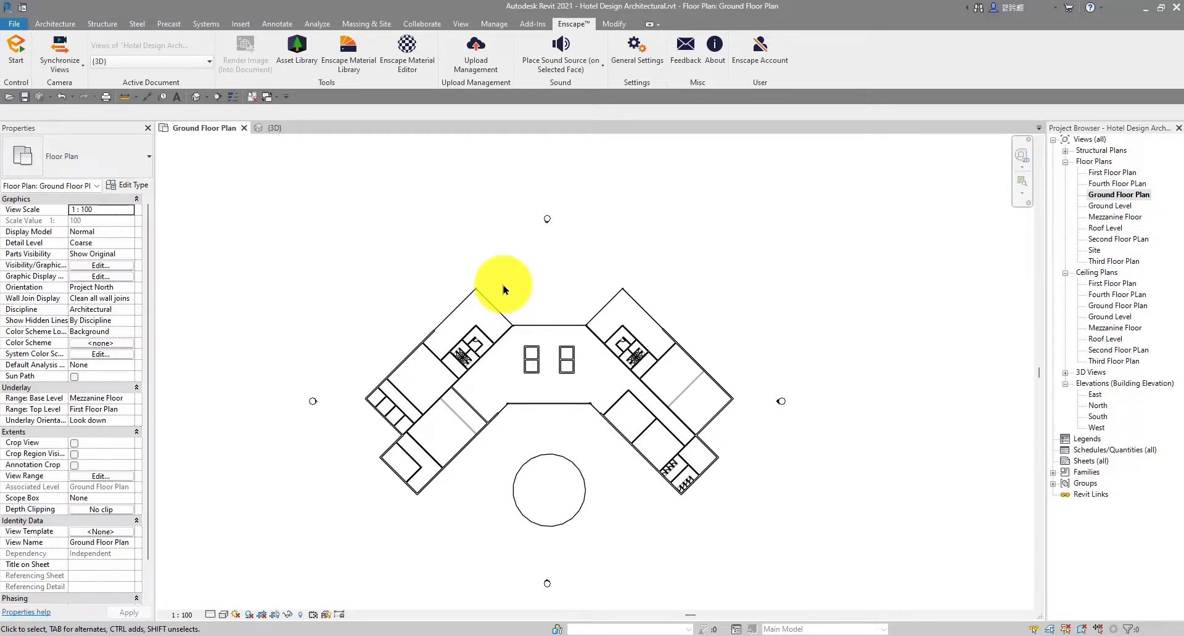
Pan and zoom around the ground floor plan to survey the wings, lobby and exterior walls
scroll(520, 328, up, 3)
scroll(526, 327, down, 3)
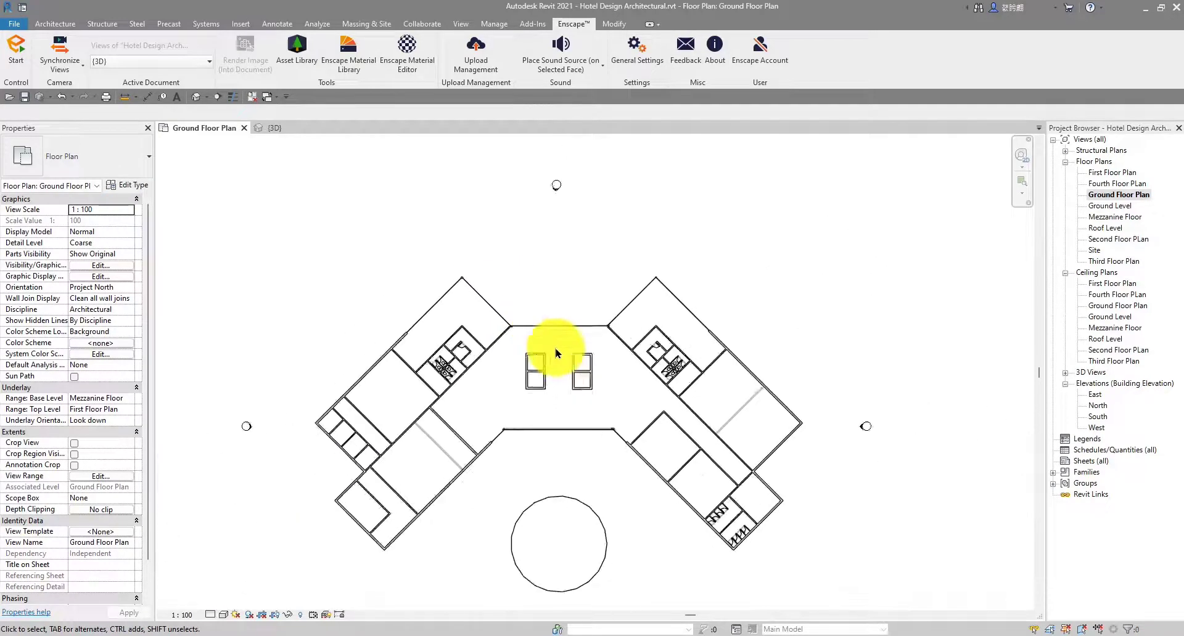
scroll(473, 354, up, 3)
scroll(645, 314, down, 1)
middle_drag(672, 340, 572, 301)
scroll(391, 302, up, 4)
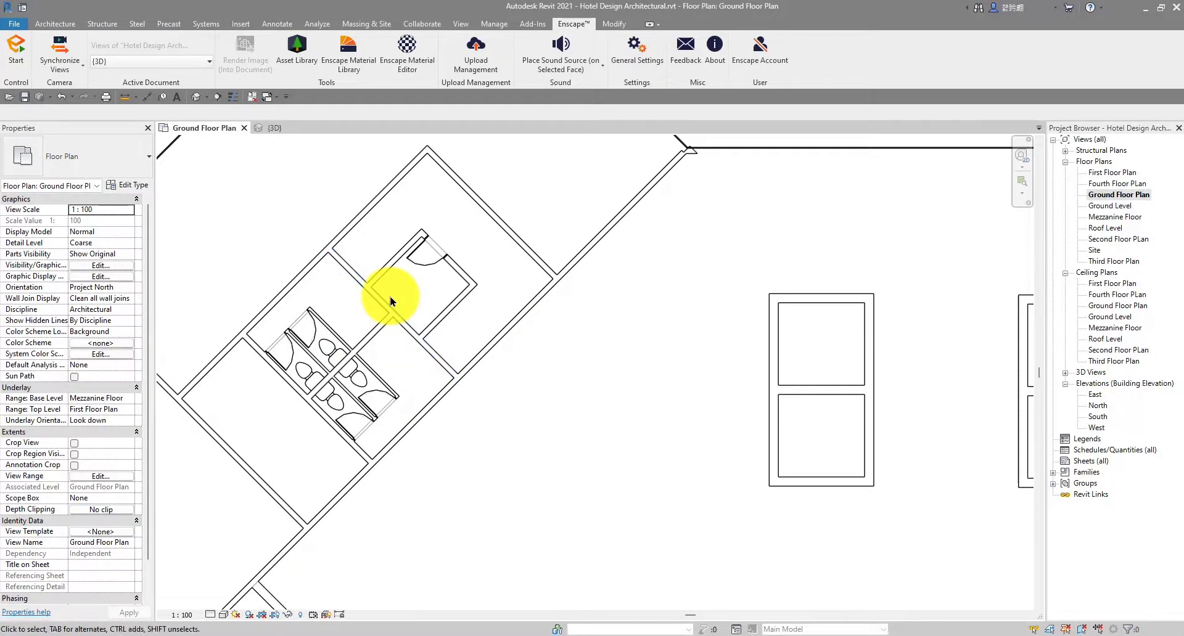
scroll(407, 284, down, 4)
scroll(378, 175, up, 3)
scroll(551, 267, up, 1)
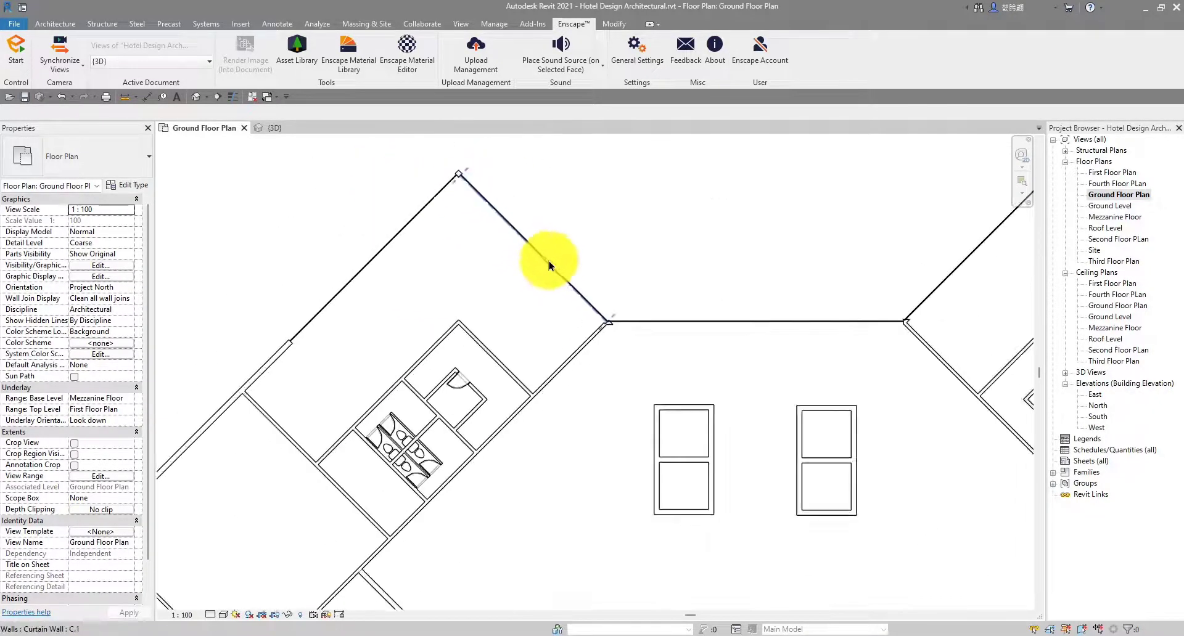
middle_drag(668, 321, 589, 301)
scroll(615, 332, up, 1)
middle_drag(911, 286, 678, 310)
scroll(680, 308, down, 2)
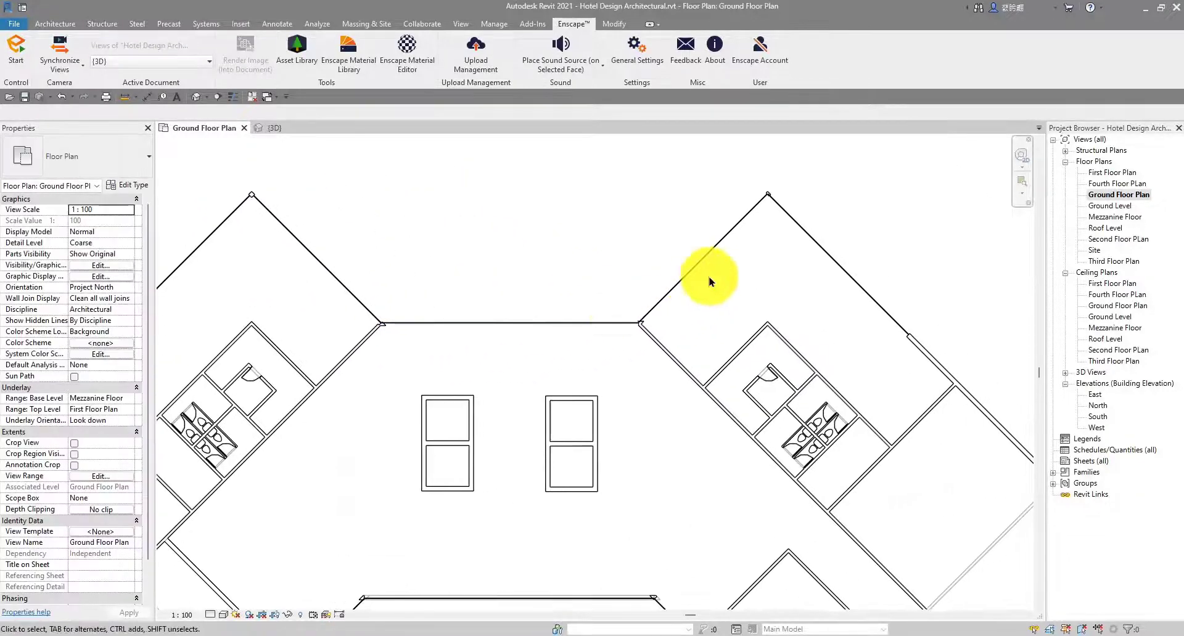
scroll(769, 190, up, 4)
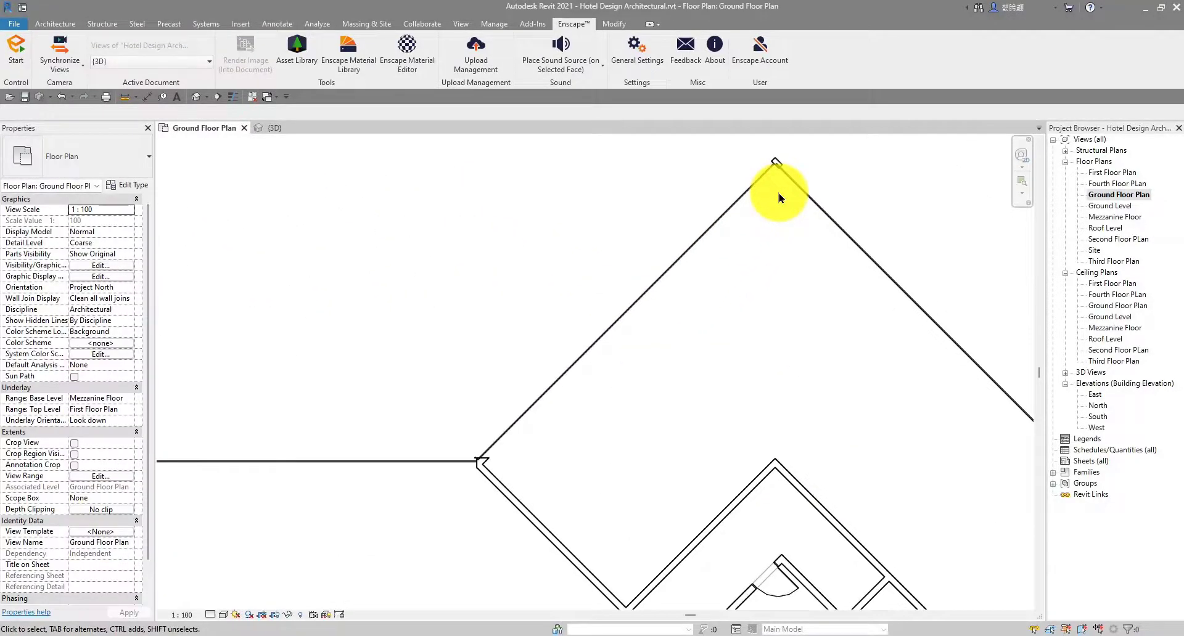
scroll(771, 191, down, 3)
scroll(616, 238, down, 2)
scroll(401, 243, up, 4)
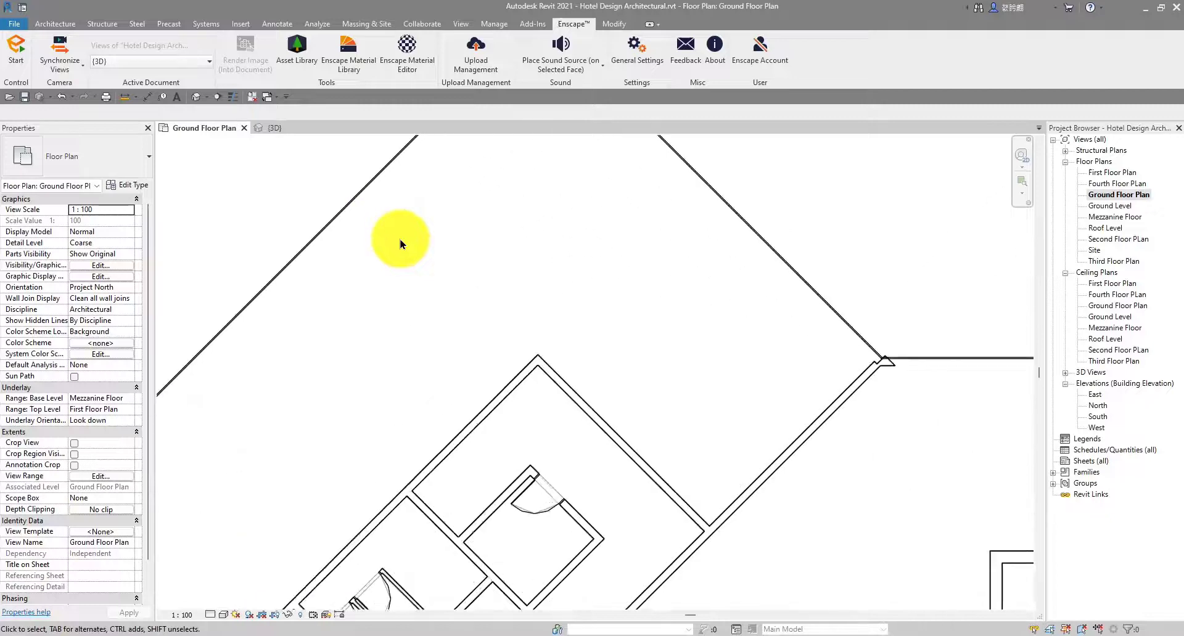
scroll(613, 257, down, 3)
scroll(541, 291, up, 2)
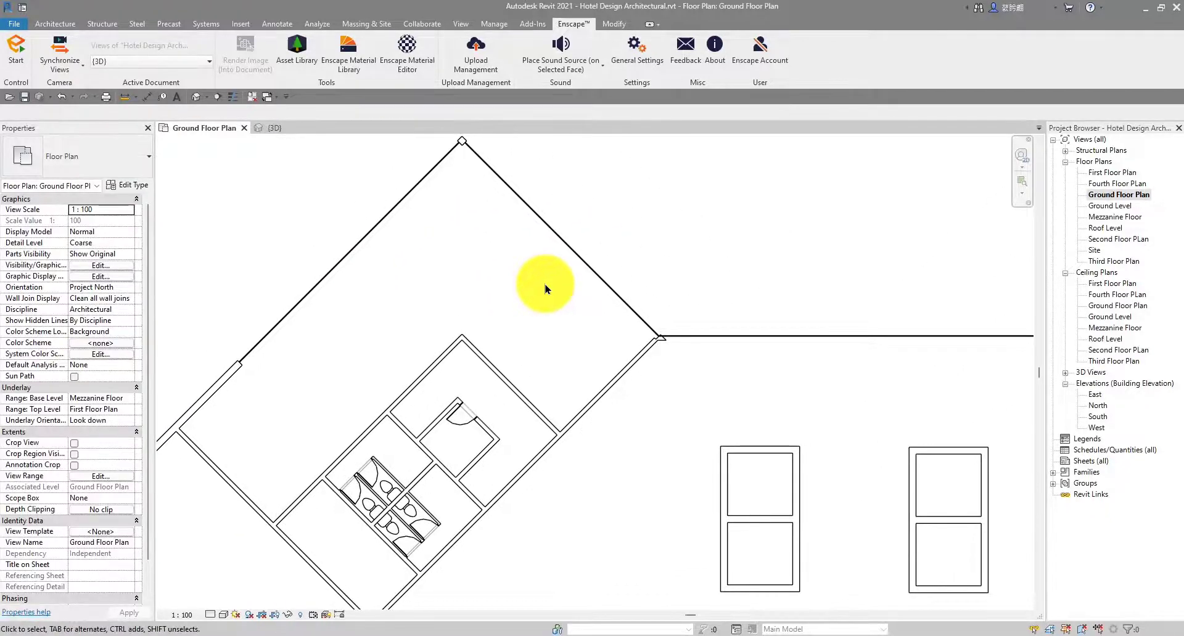
scroll(545, 290, down, 4)
middle_drag(647, 310, 560, 307)
scroll(472, 426, up, 2)
scroll(468, 427, up, 5)
scroll(466, 426, down, 1)
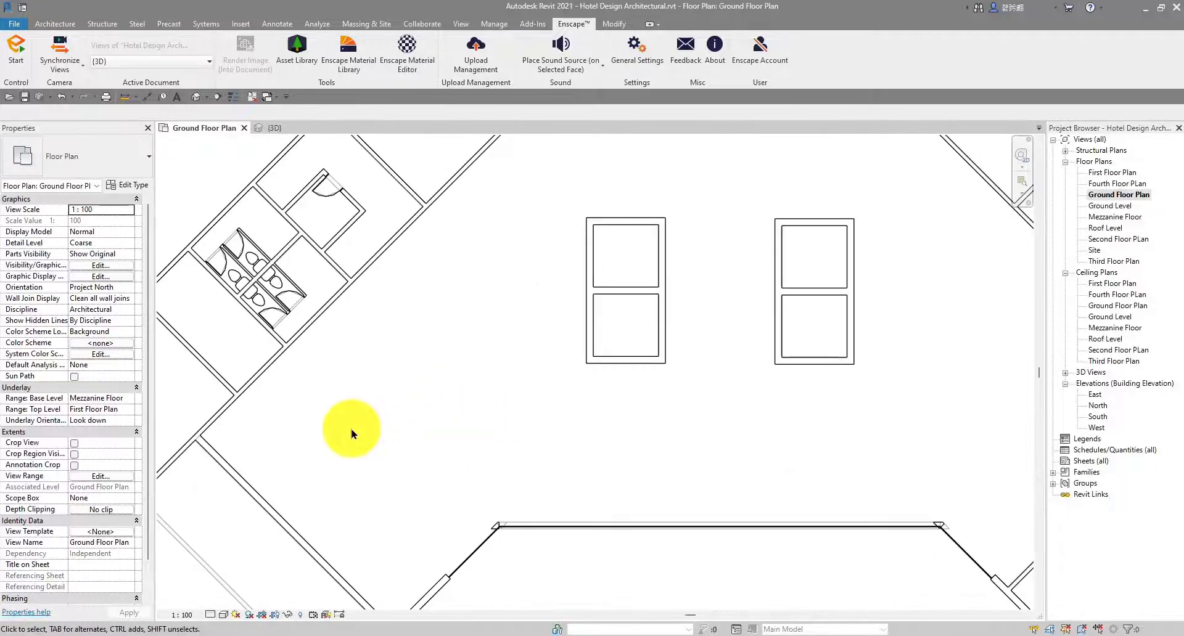
middle_drag(357, 437, 404, 372)
scroll(416, 380, down, 3)
scroll(404, 372, down, 2)
middle_drag(403, 372, 436, 358)
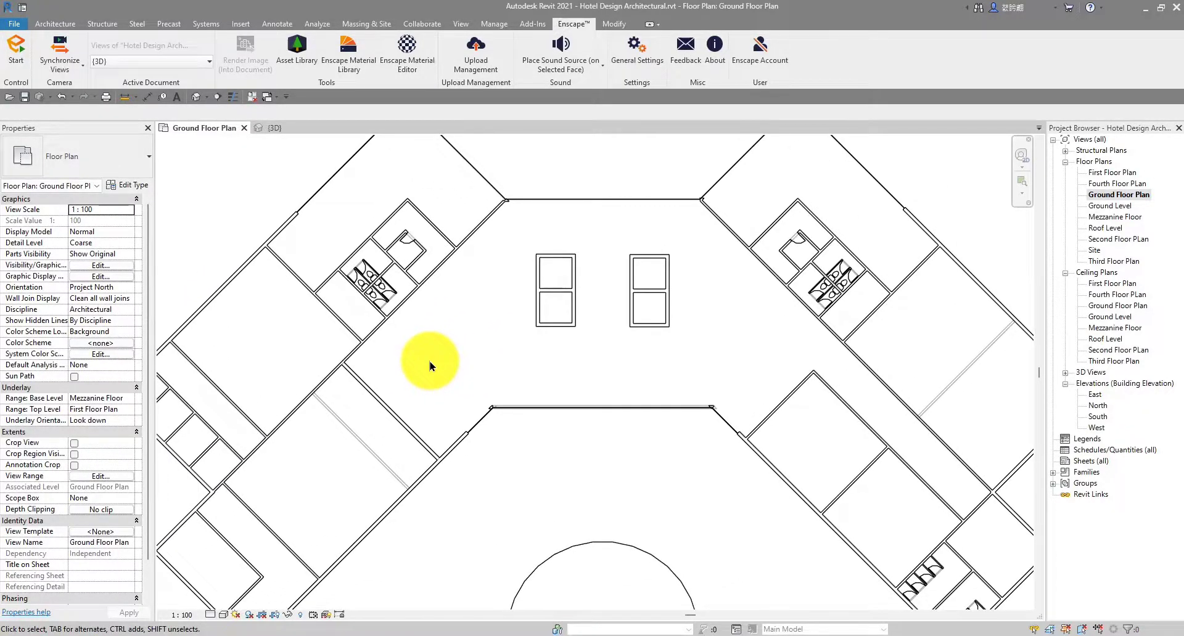
scroll(428, 361, down, 3)
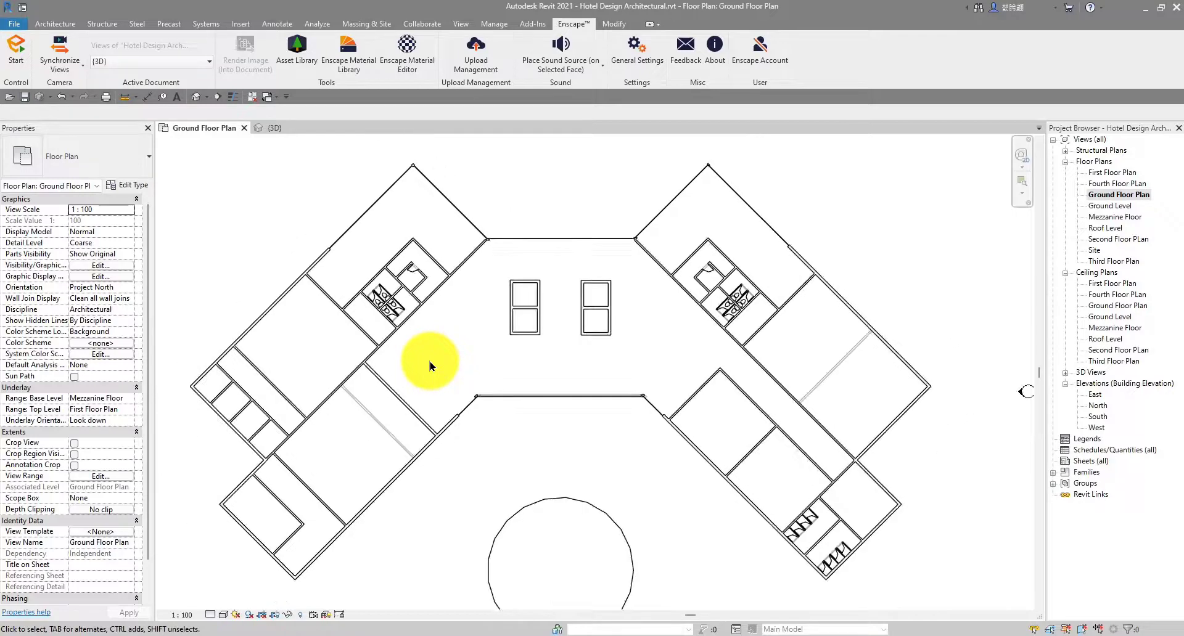
middle_drag(417, 362, 452, 351)
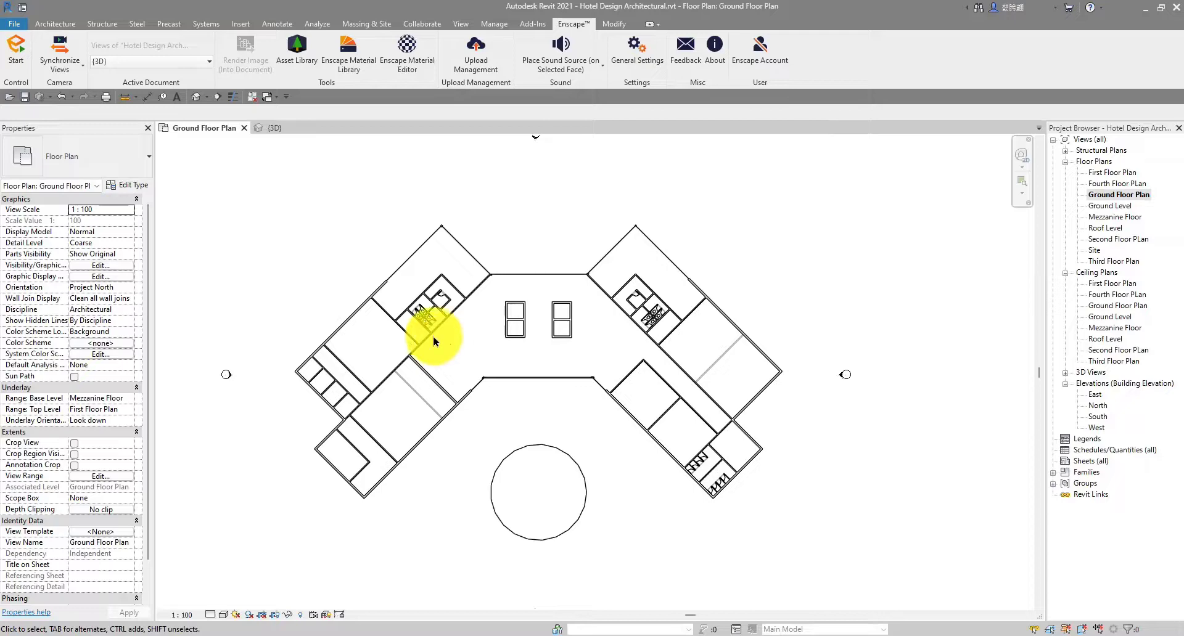
scroll(417, 367, up, 3)
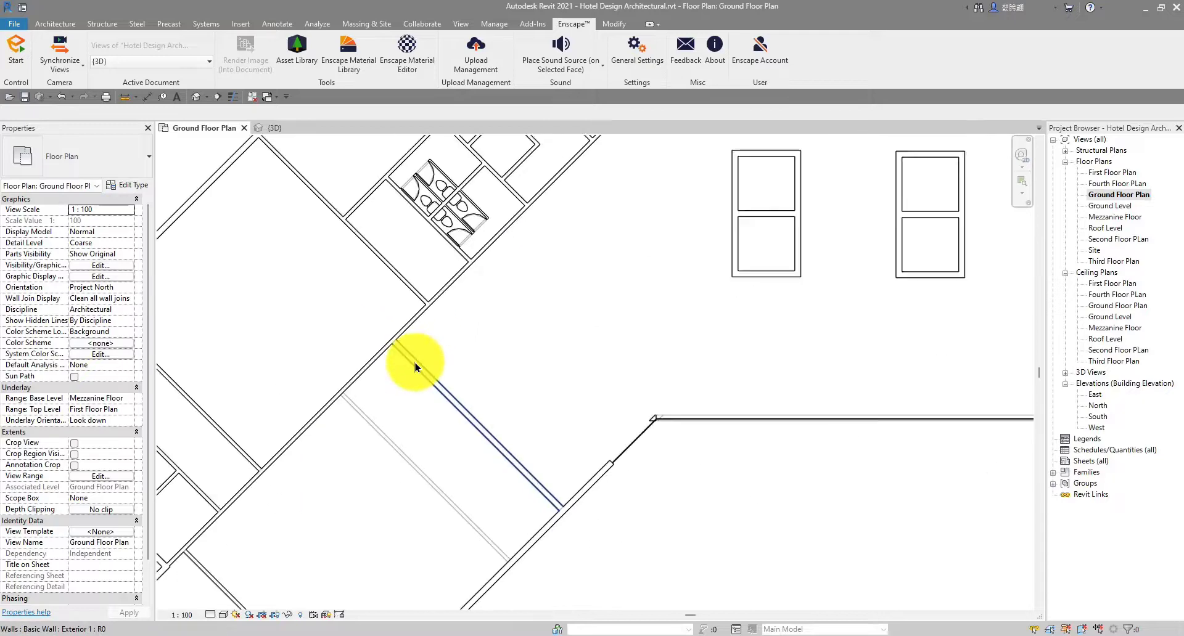
scroll(483, 362, down, 2)
middle_drag(534, 347, 463, 362)
scroll(462, 362, up, 1)
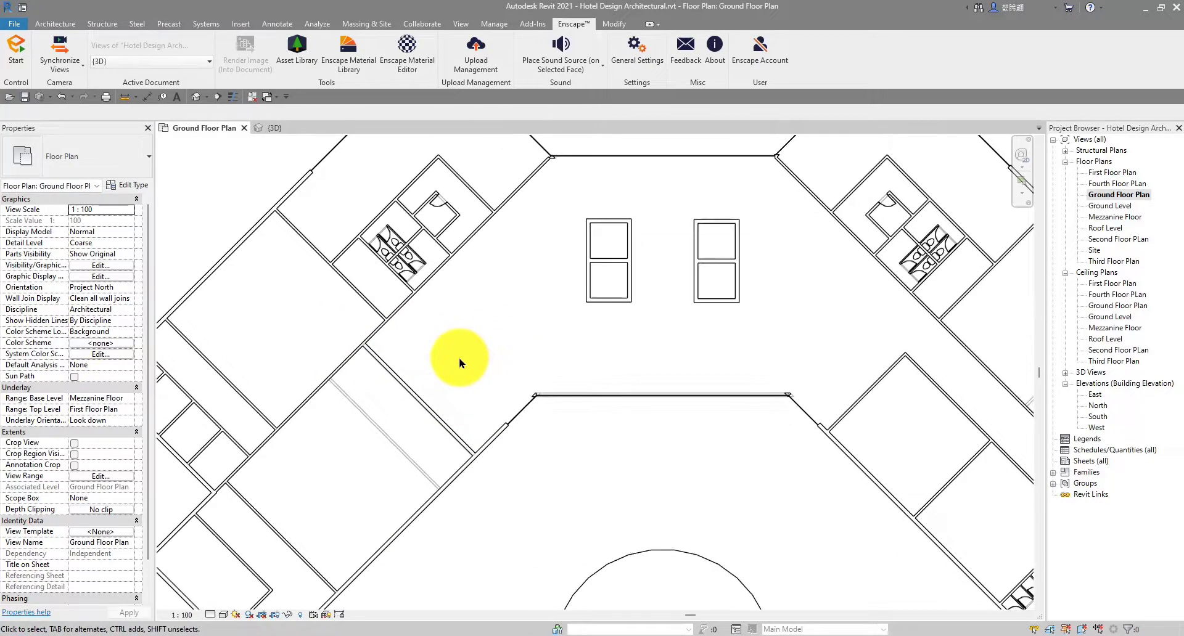
scroll(472, 346, down, 1)
scroll(475, 337, down, 4)
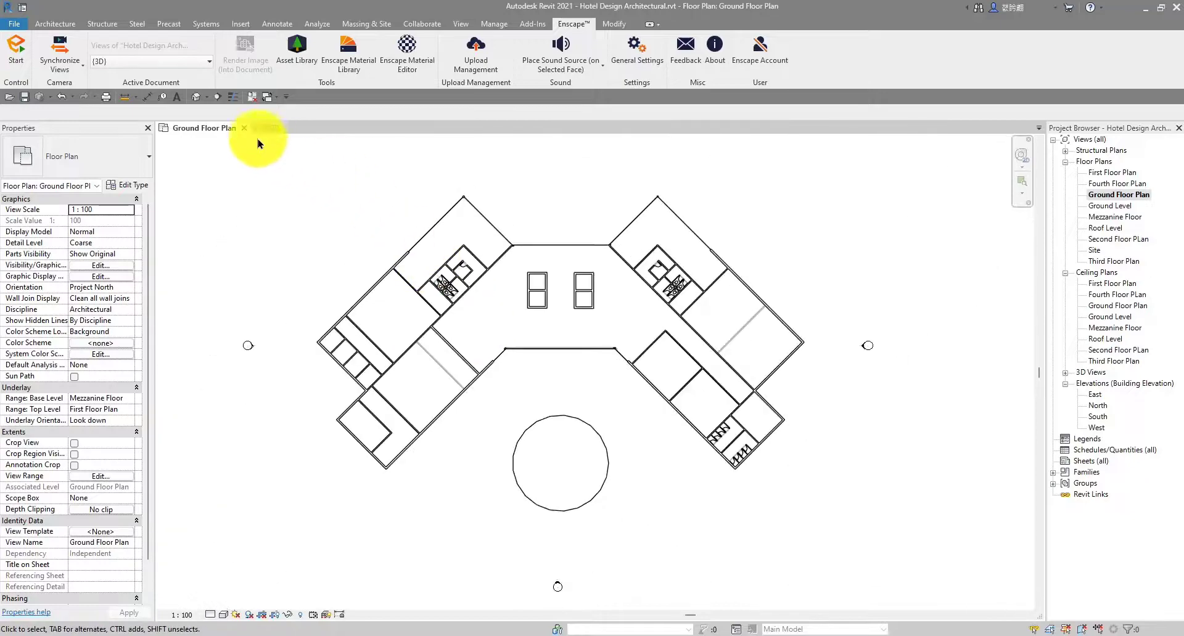
Orbit the hotel model in the 3D view to inspect it from several angles
click(272, 129)
scroll(547, 299, up, 2)
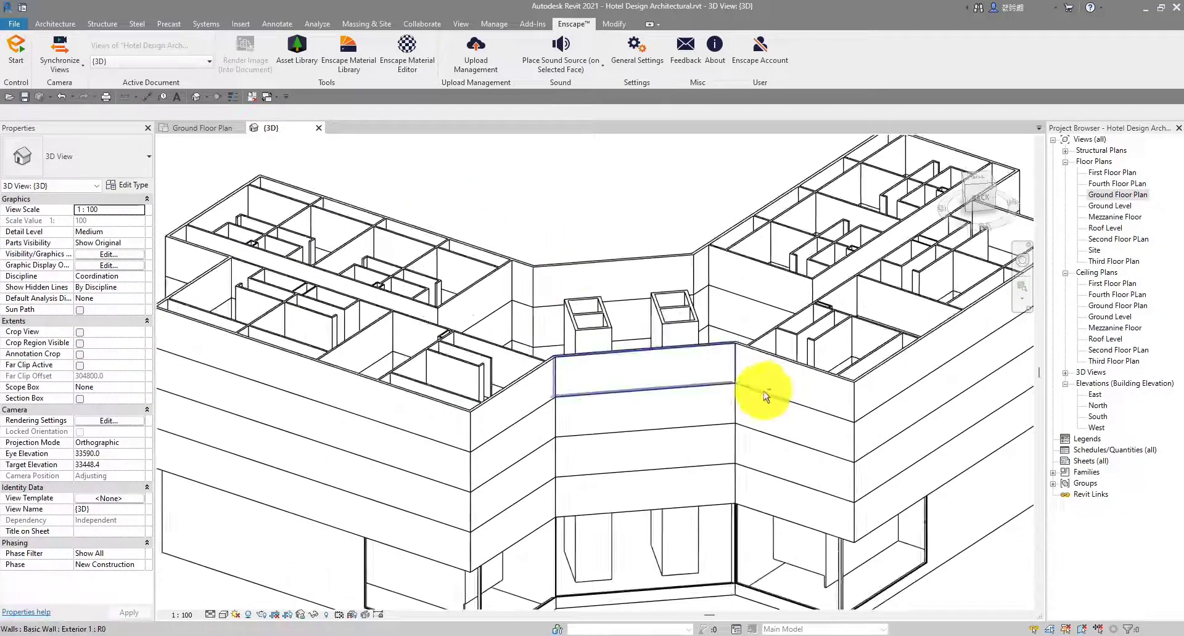
scroll(766, 397, down, 4)
shift+middle_drag(793, 432, 758, 401)
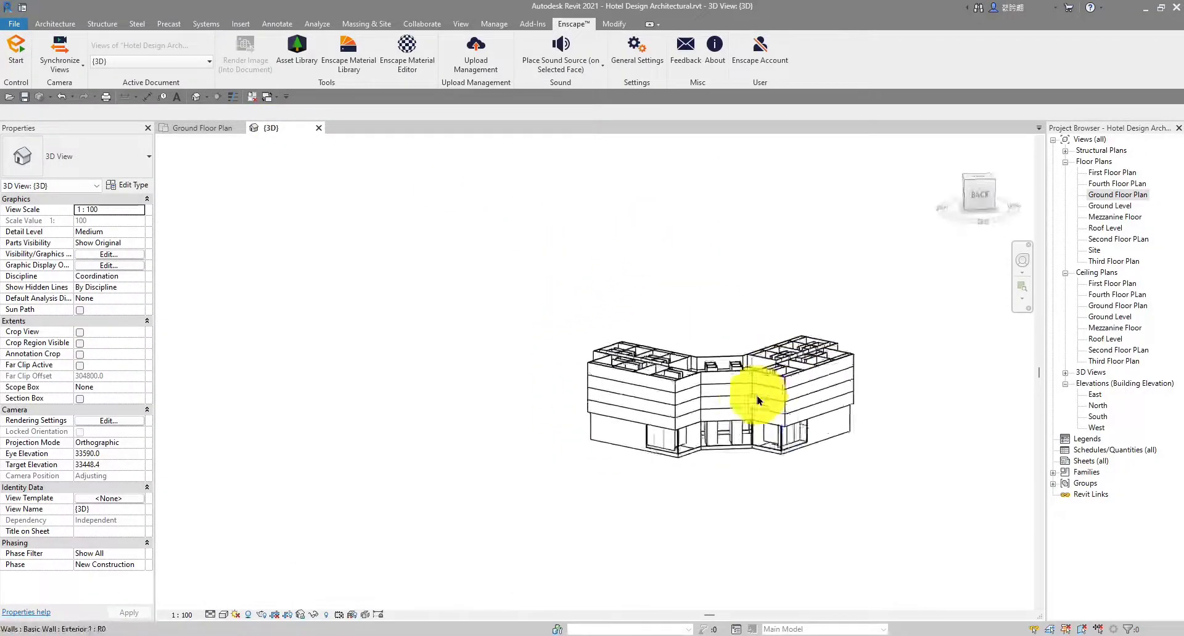
scroll(758, 402, up, 4)
middle_drag(654, 407, 596, 437)
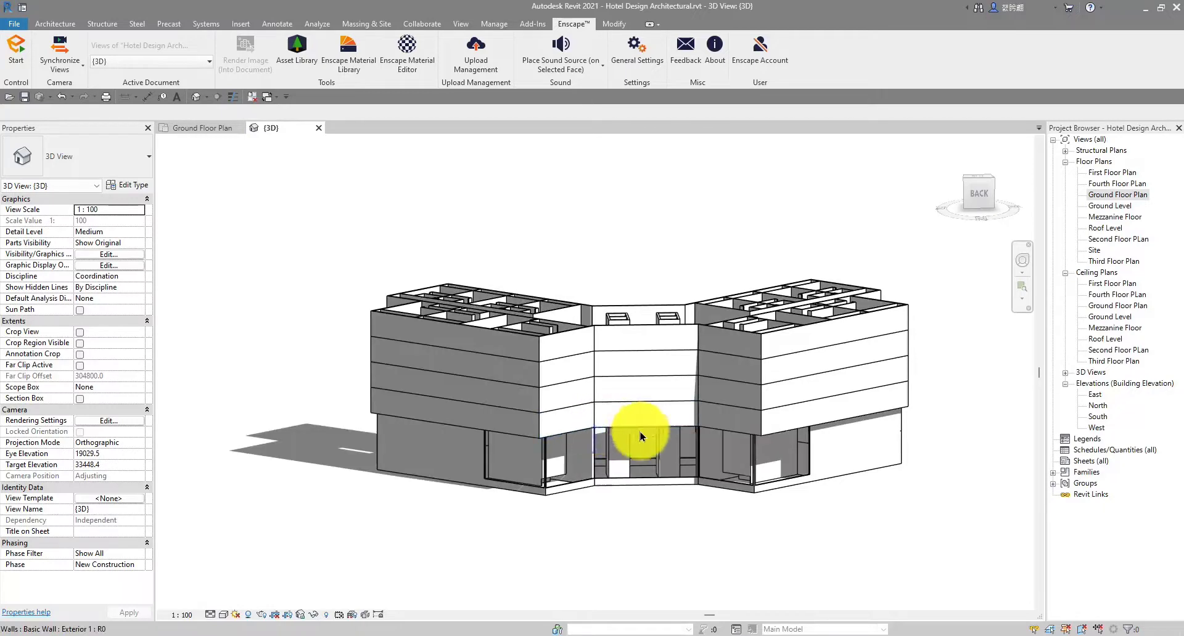
mouse_move(667, 441)
shift+middle_down()
mouse_move(669, 453)
mouse_move(542, 509)
mouse_move(614, 250)
mouse_move(763, 379)
mouse_move(518, 364)
mouse_move(703, 219)
mouse_move(705, 457)
mouse_move(581, 530)
mouse_move(470, 238)
mouse_move(753, 251)
mouse_move(785, 446)
mouse_move(605, 256)
mouse_move(774, 488)
mouse_move(655, 227)
mouse_move(562, 235)
mouse_move(740, 249)
mouse_move(465, 254)
mouse_move(620, 248)
shift+middle_up()
scroll(557, 246, up, 3)
scroll(552, 245, down, 3)
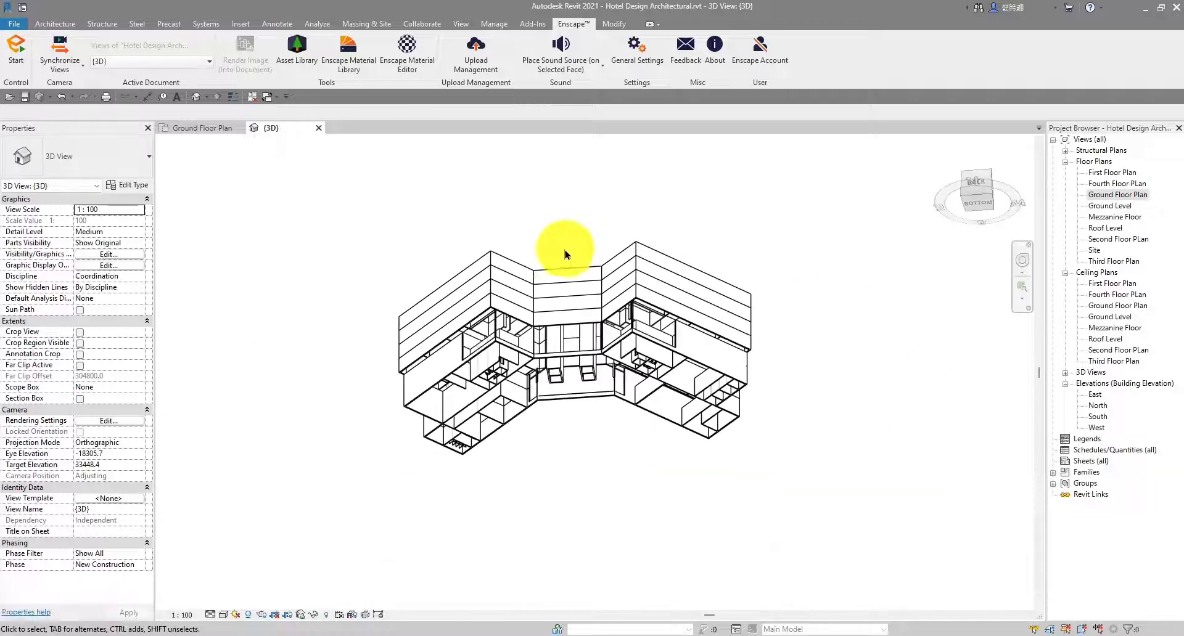
scroll(535, 253, up, 5)
scroll(535, 252, down, 3)
mouse_move(536, 251)
shift+middle_down()
mouse_move(737, 528)
mouse_move(584, 251)
mouse_move(761, 449)
mouse_move(676, 496)
mouse_move(758, 225)
shift+middle_up()
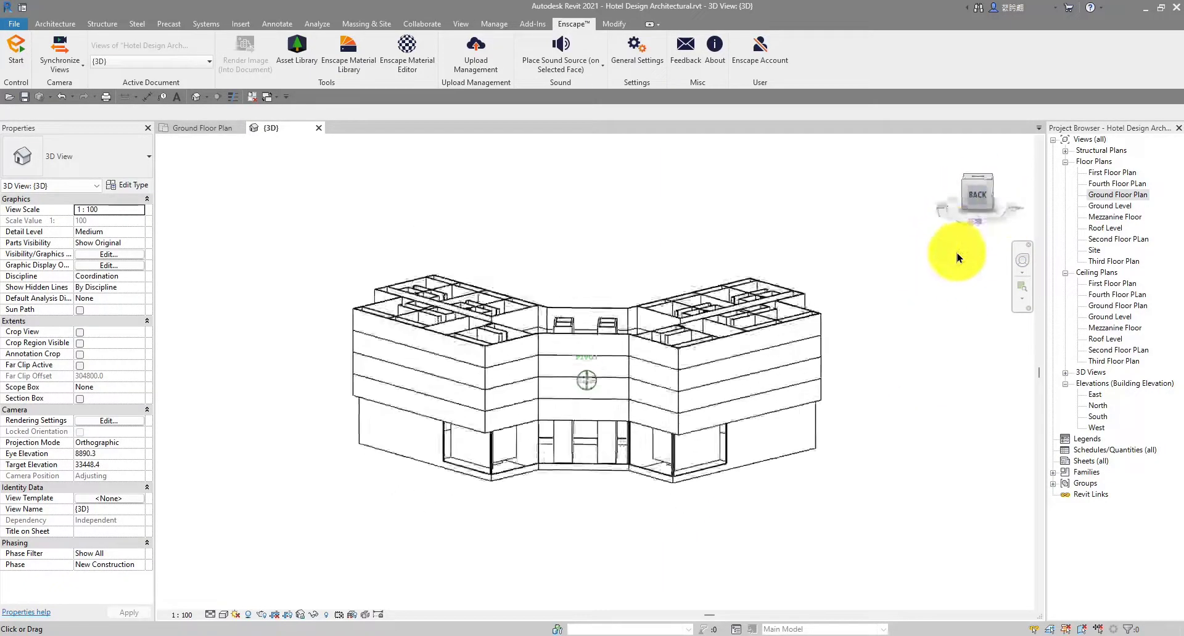
drag(957, 253, 961, 263)
mouse_move(789, 381)
shift+middle_down()
mouse_move(796, 391)
mouse_move(775, 374)
shift+middle_up()
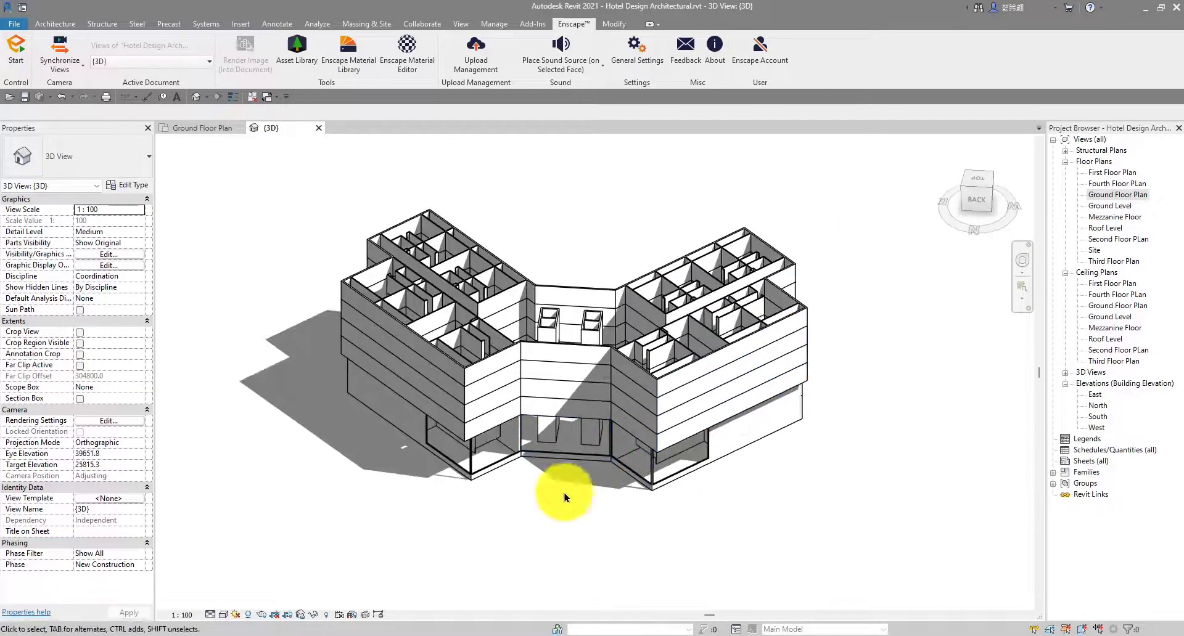
mouse_move(565, 497)
shift+middle_down()
mouse_move(534, 364)
mouse_move(606, 343)
mouse_move(510, 576)
mouse_move(700, 272)
mouse_move(482, 282)
shift+middle_up()
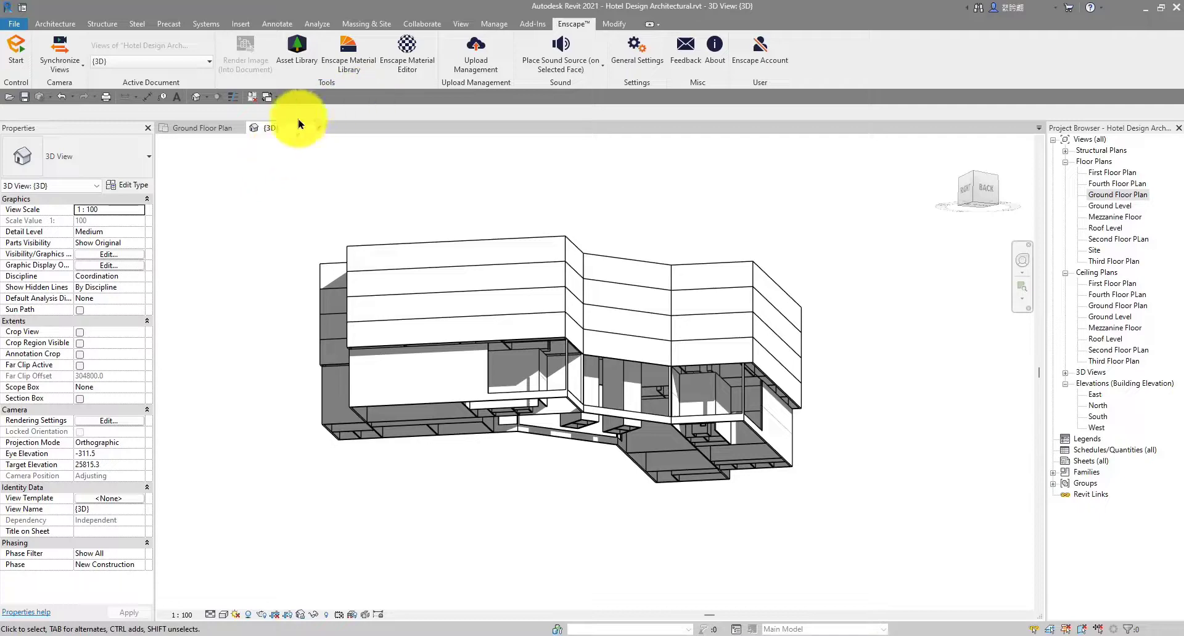
Return to the ground floor plan and frame the lower-left diagonal exterior wall
click(218, 128)
scroll(534, 312, down, 3)
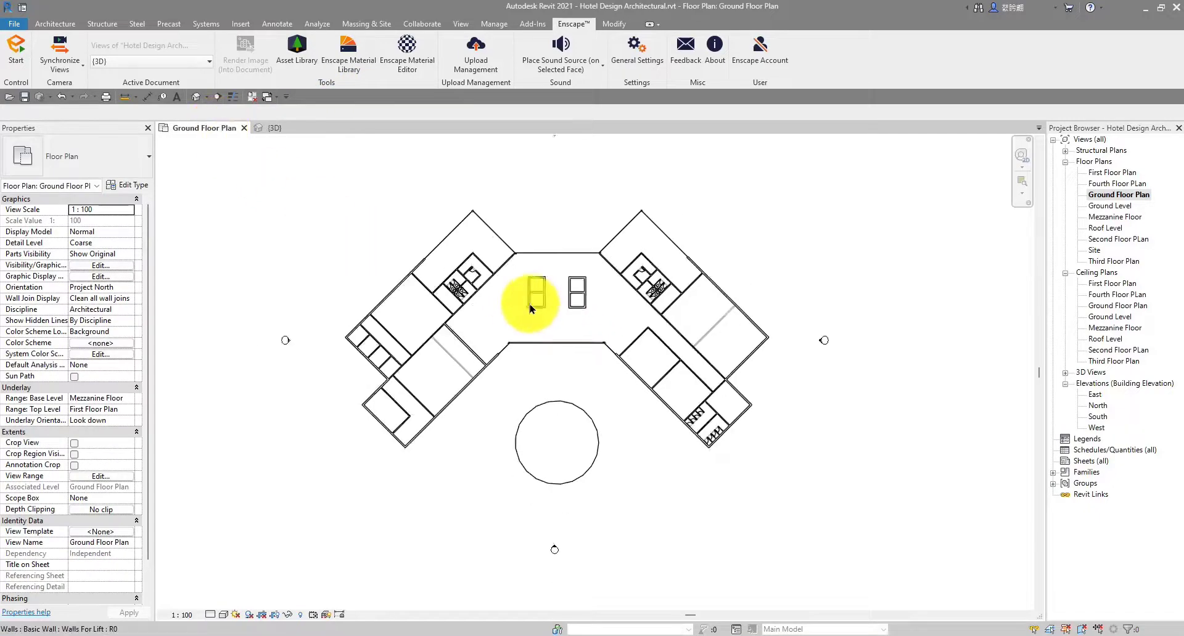
middle_drag(543, 307, 504, 303)
scroll(504, 303, up, 1)
scroll(458, 356, up, 9)
middle_drag(458, 355, 541, 309)
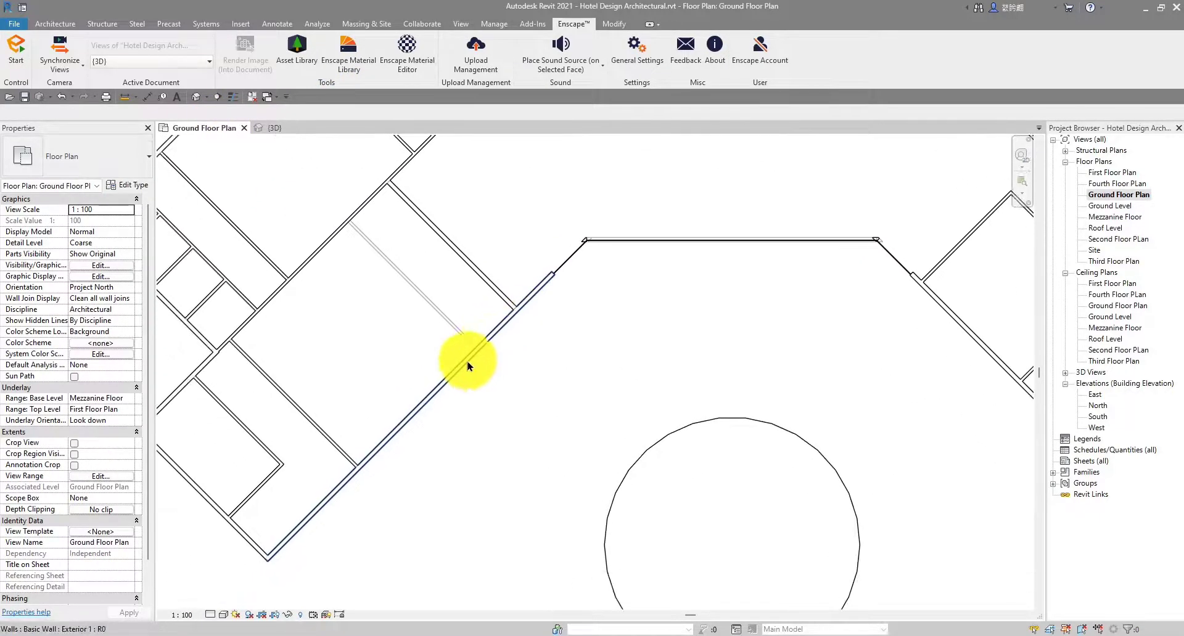
scroll(414, 426, up, 1)
scroll(429, 425, down, 2)
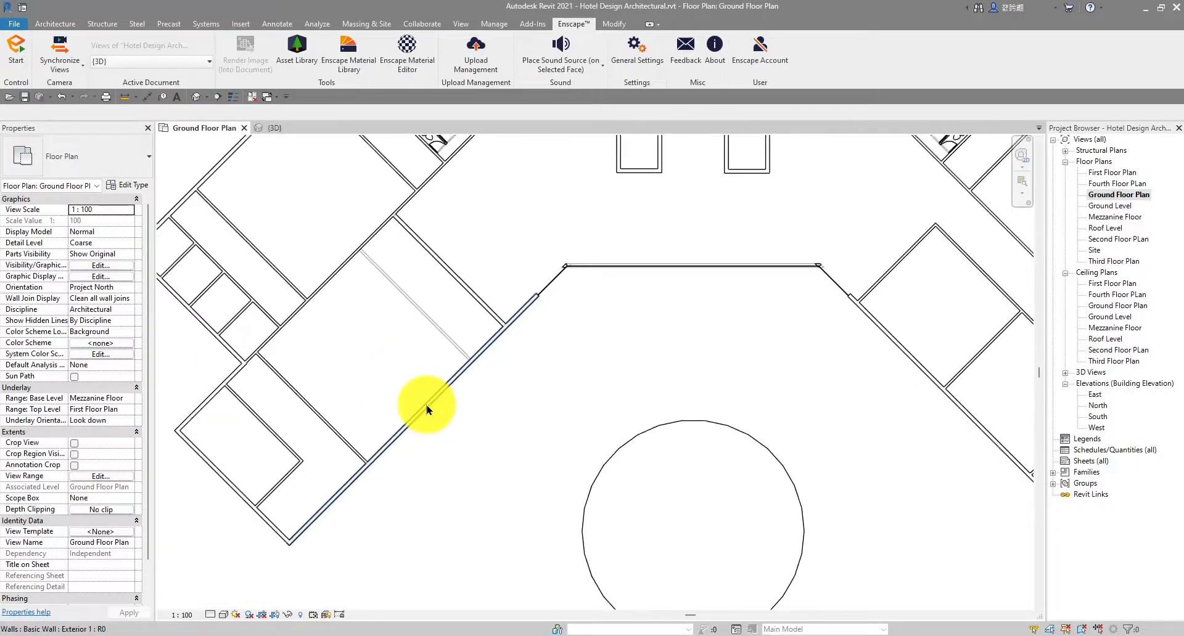
scroll(425, 405, up, 2)
Draw a 7000-long Curtain Wall C.1 segment along the diagonal exterior wall
click(56, 23)
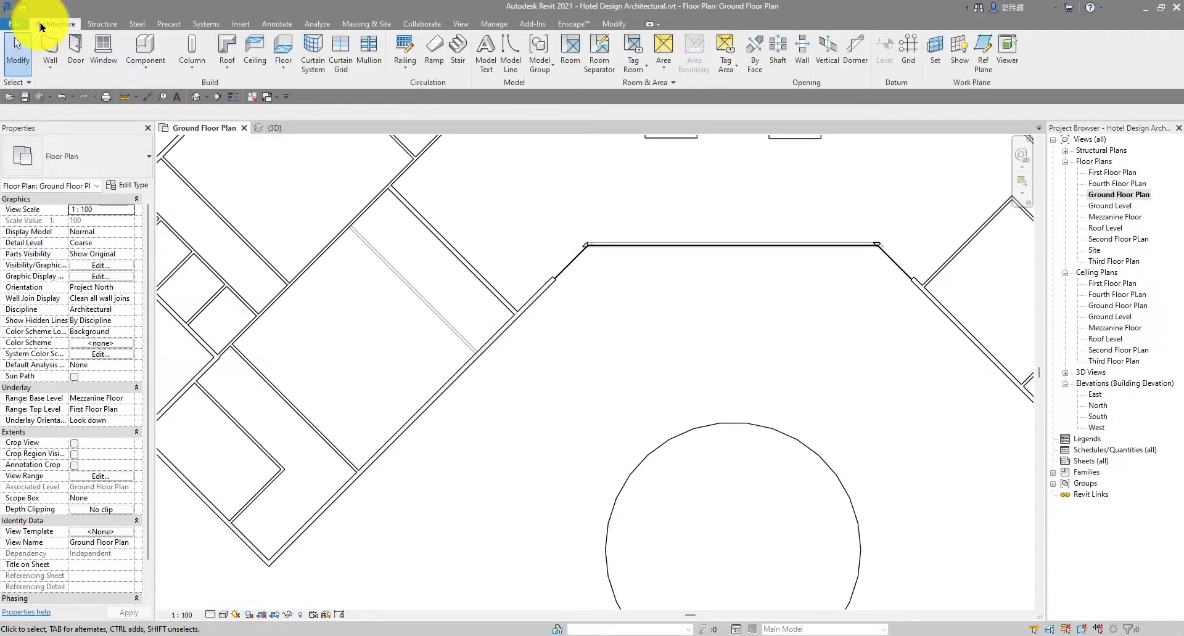
click(69, 165)
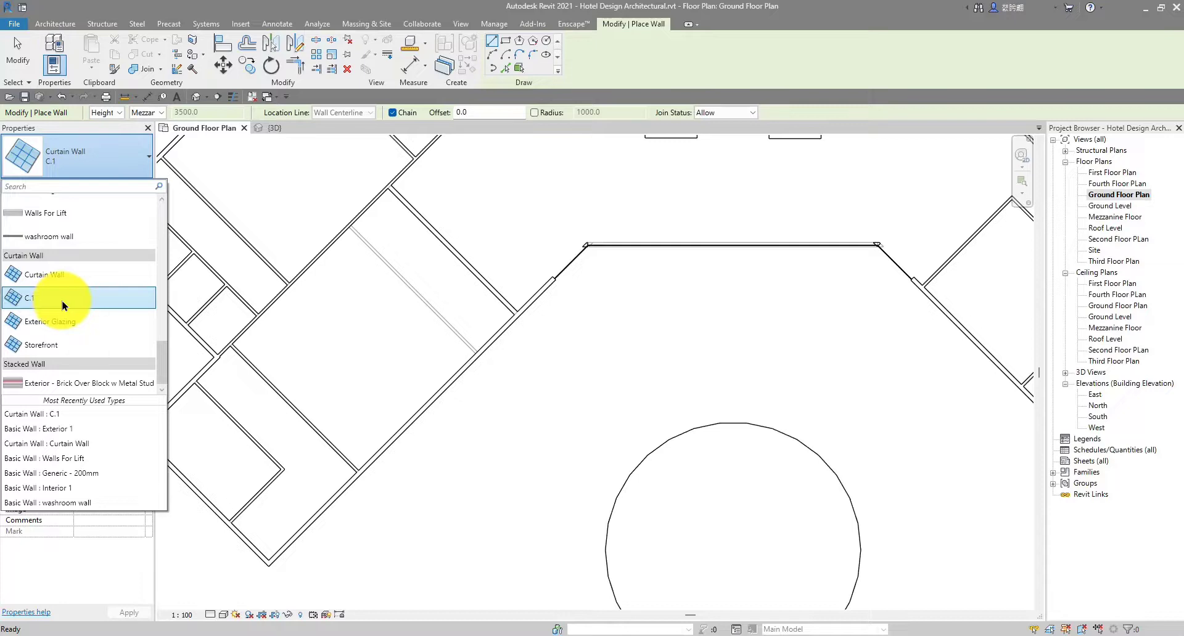
click(64, 304)
scroll(481, 370, up, 3)
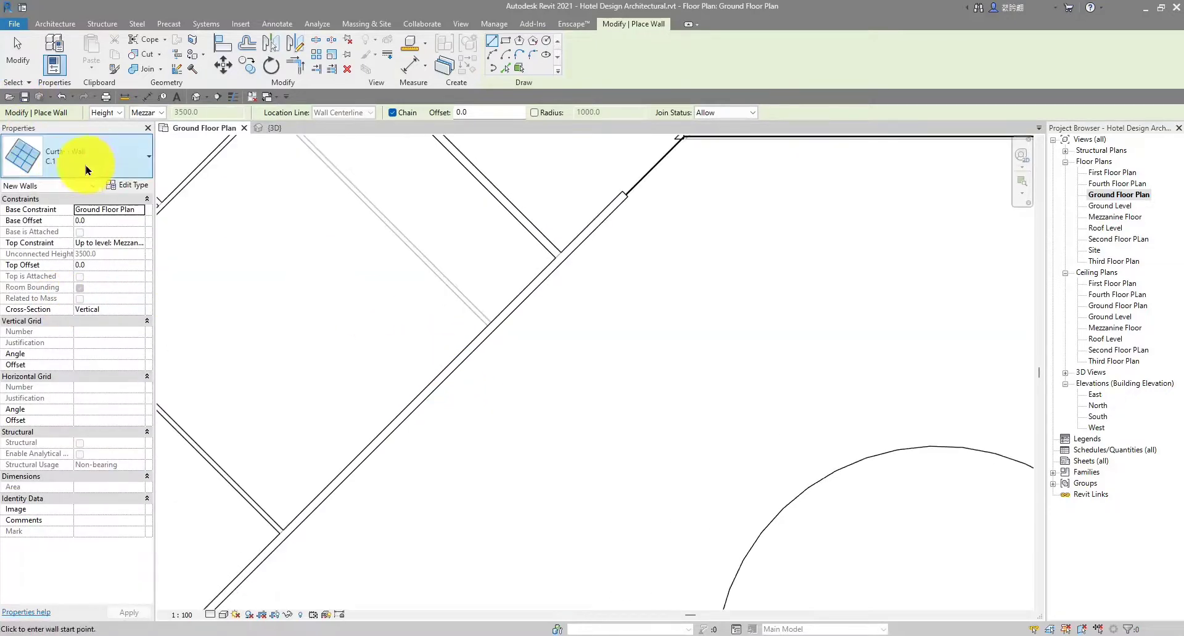
scroll(450, 432, up, 1)
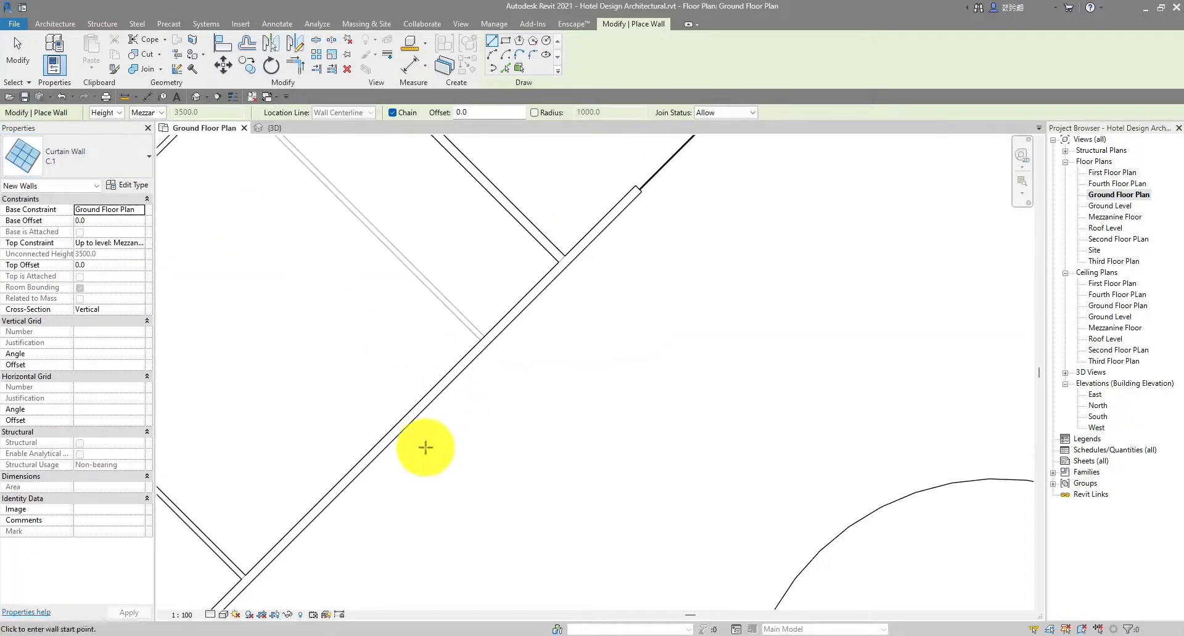
click(370, 457)
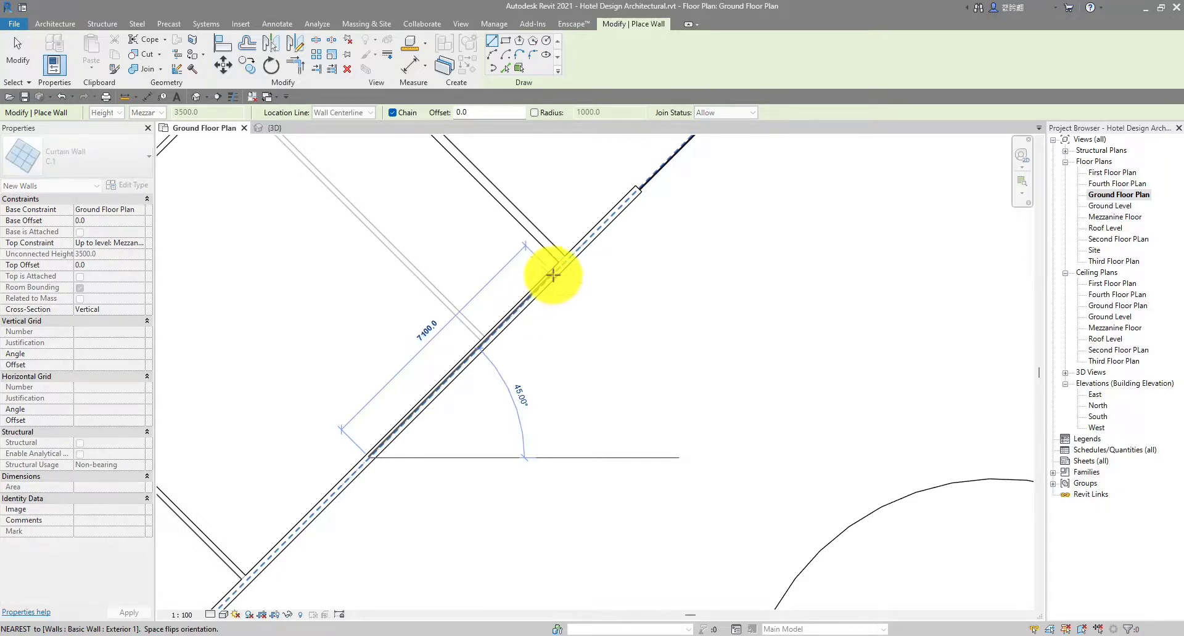
click(552, 277)
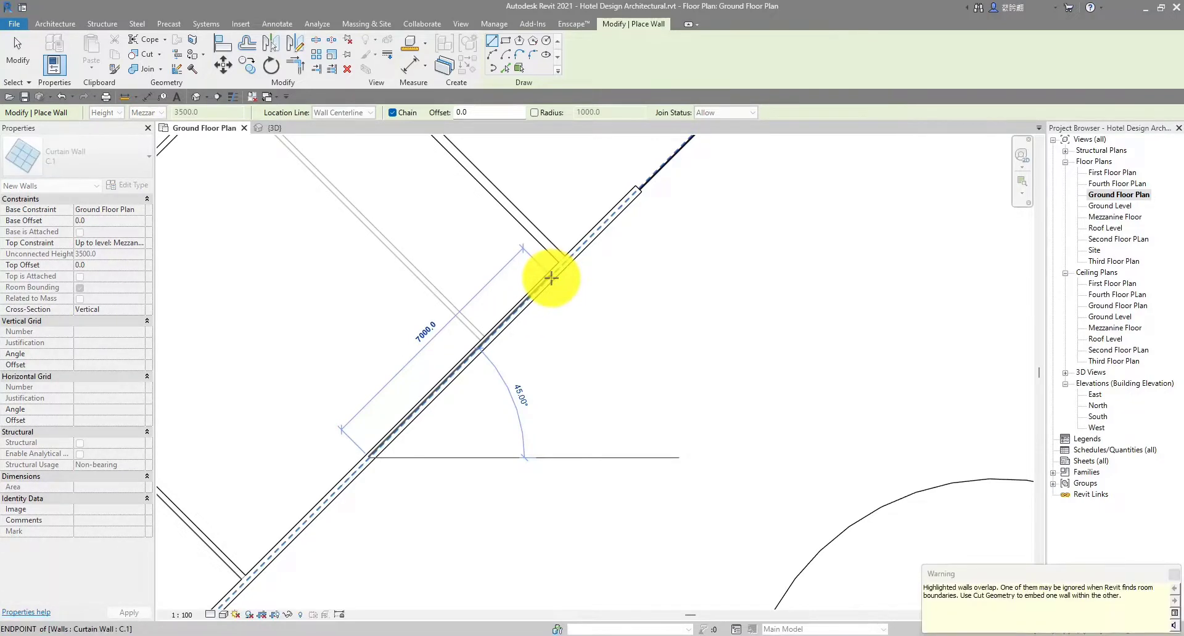
key(Escape)
key(Escape)
Flip the new curtain wall to face the other side, then deselect it
scroll(542, 291, down, 3)
scroll(522, 306, up, 4)
scroll(522, 307, up, 2)
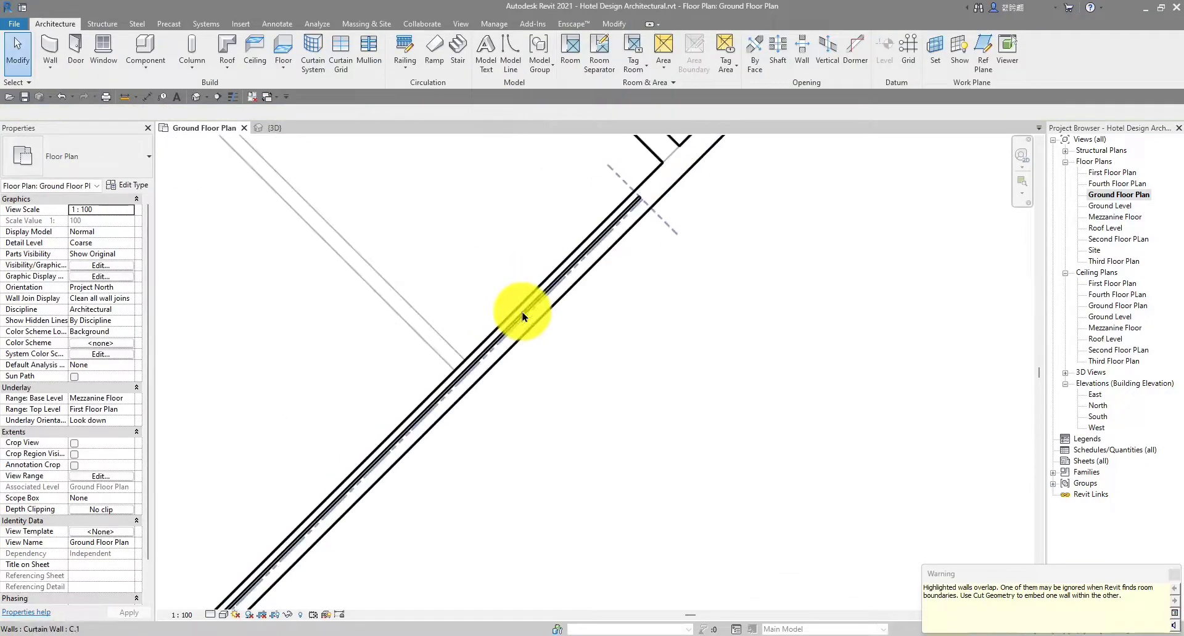
click(522, 314)
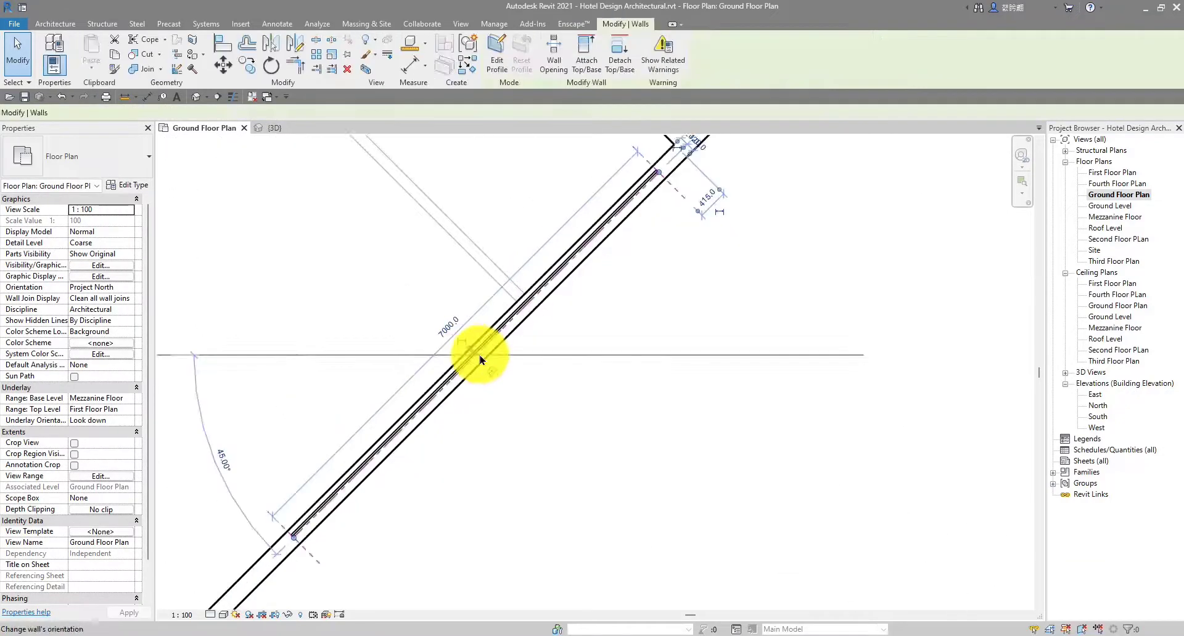
click(464, 345)
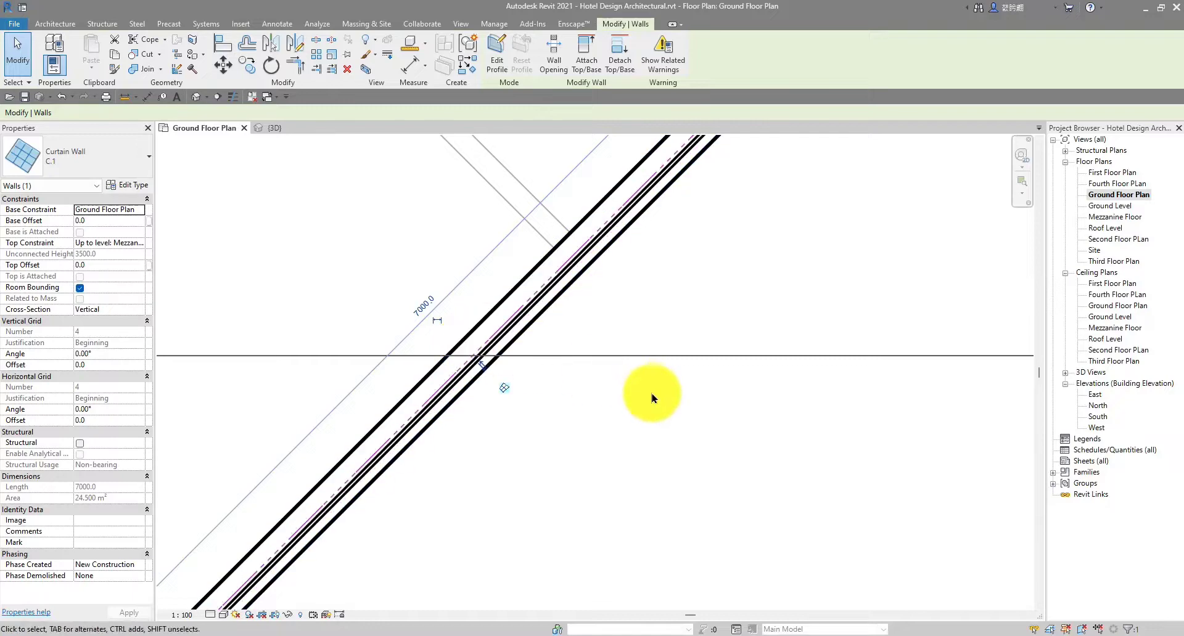
click(653, 394)
scroll(663, 403, down, 3)
scroll(743, 399, down, 2)
middle_drag(744, 399, 610, 400)
scroll(678, 408, down, 1)
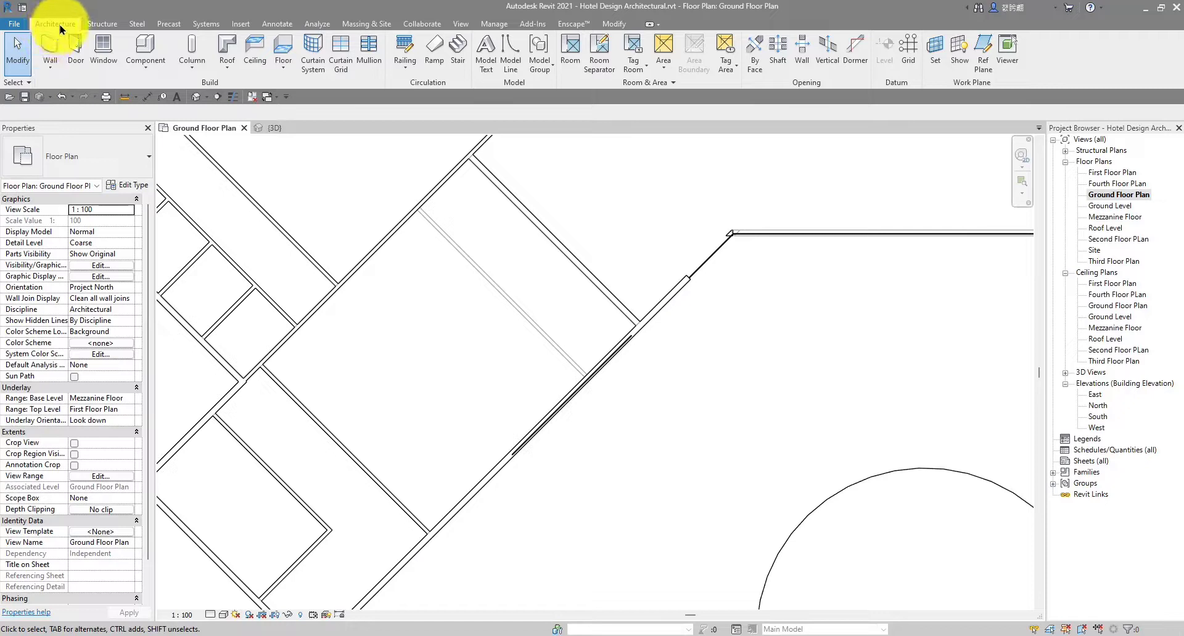
Use Cut Geometry so the curtain wall cuts the exterior wall, then view it in 3D from above
click(620, 24)
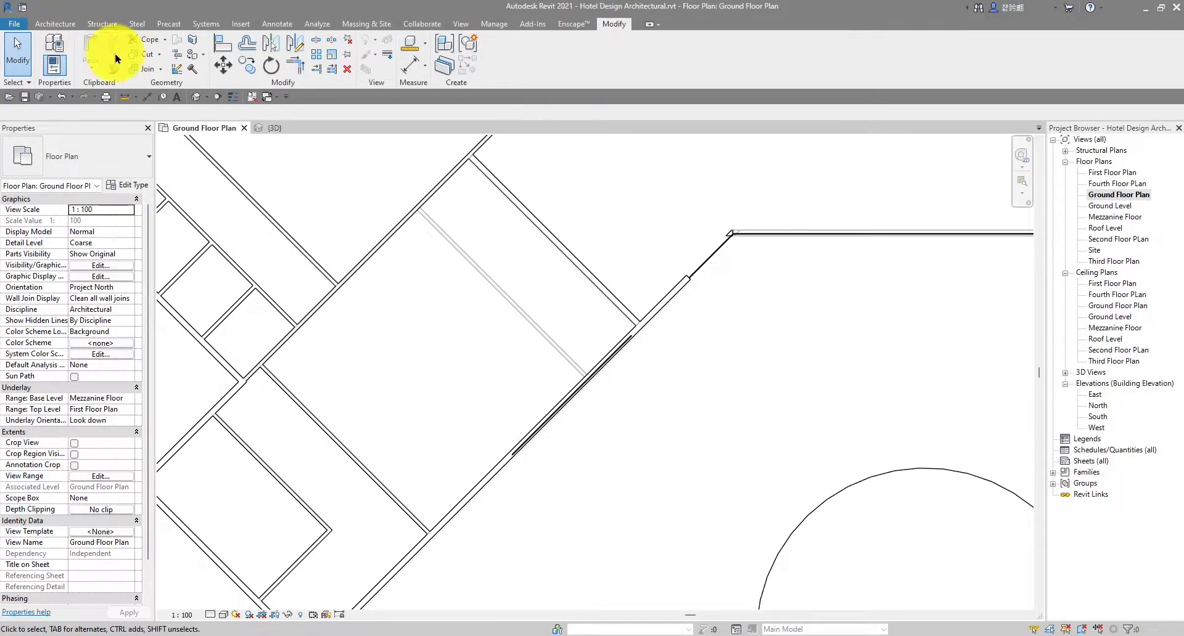
click(150, 57)
scroll(460, 322, up, 1)
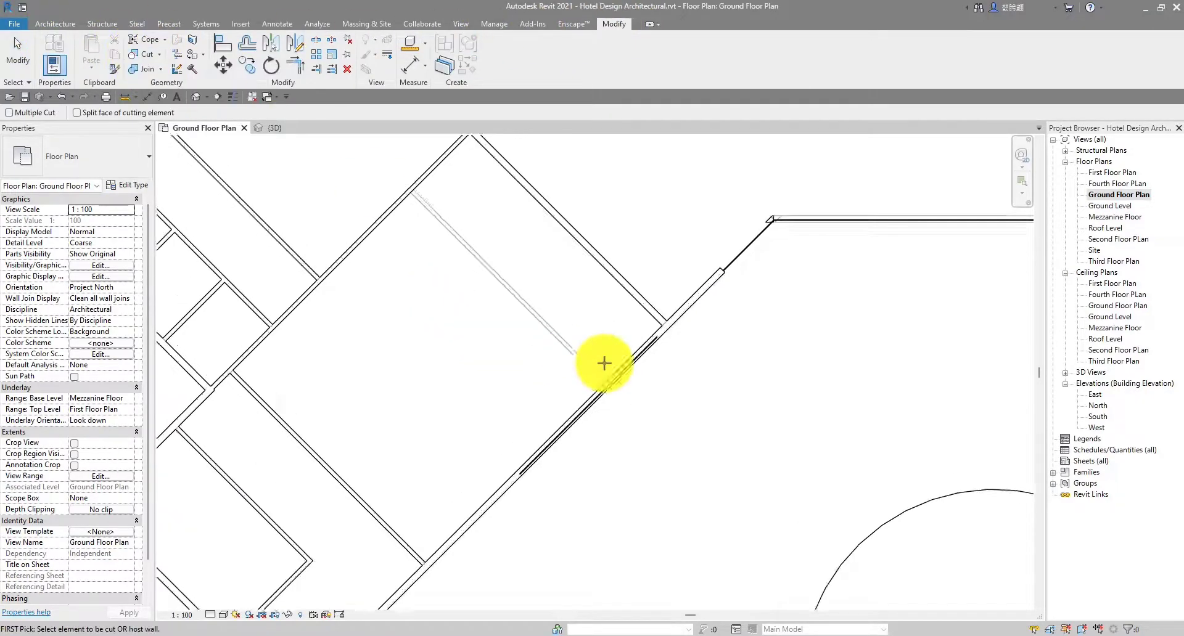
scroll(602, 362, up, 4)
scroll(740, 306, up, 5)
click(721, 308)
scroll(720, 309, down, 2)
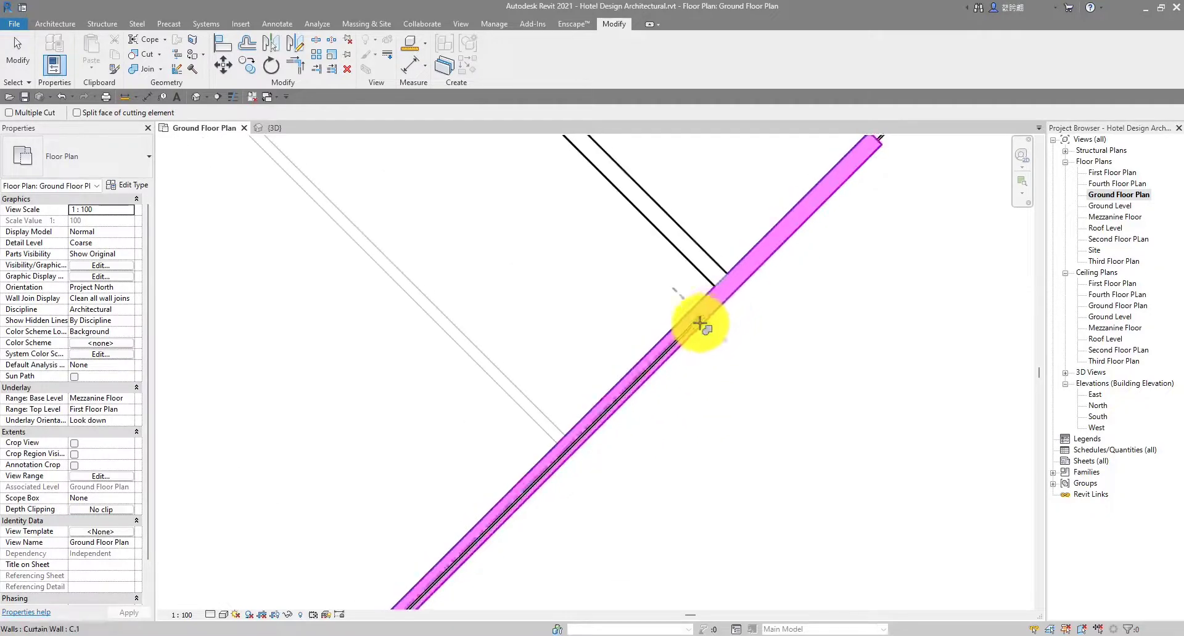
scroll(700, 325, up, 3)
click(689, 329)
scroll(687, 326, down, 5)
scroll(686, 327, down, 4)
key(Escape)
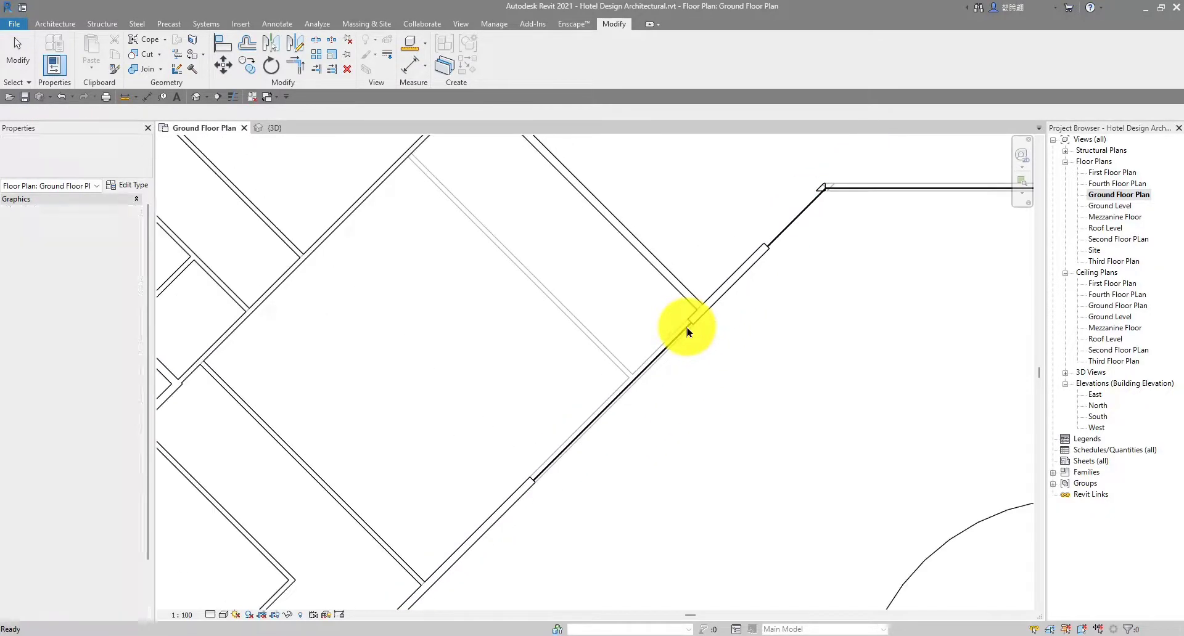
click(272, 127)
shift+middle_drag(337, 152, 663, 456)
In 3D, lower the curtain wall's top edge as a trial and release the embedded wall
scroll(662, 456, up, 4)
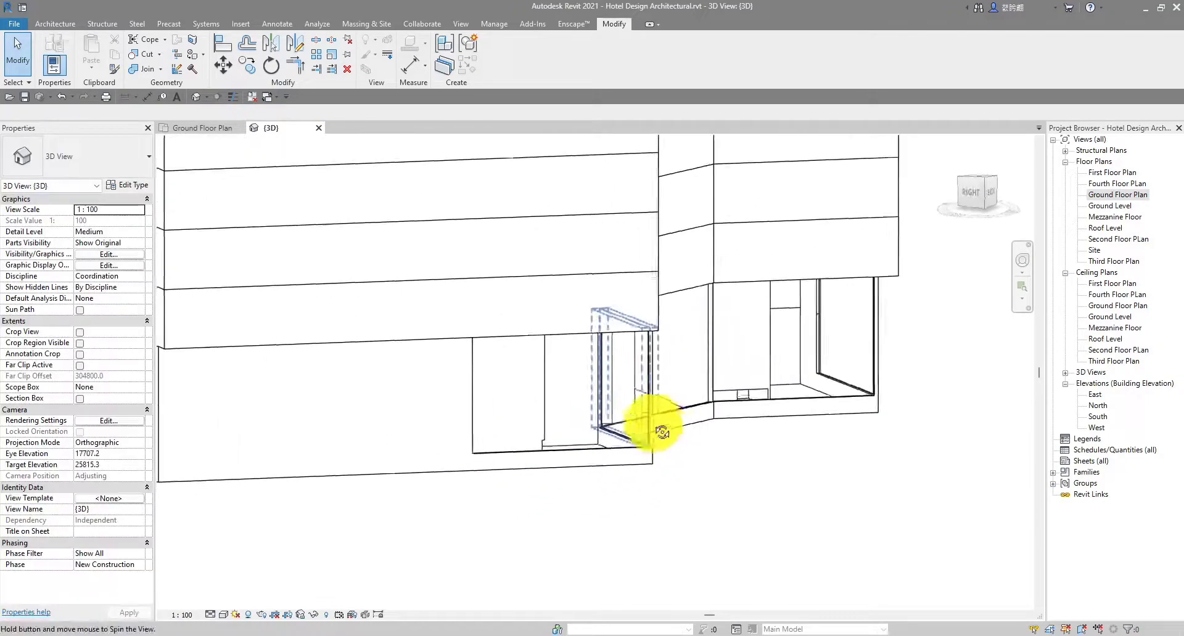
shift+middle_drag(586, 423, 635, 444)
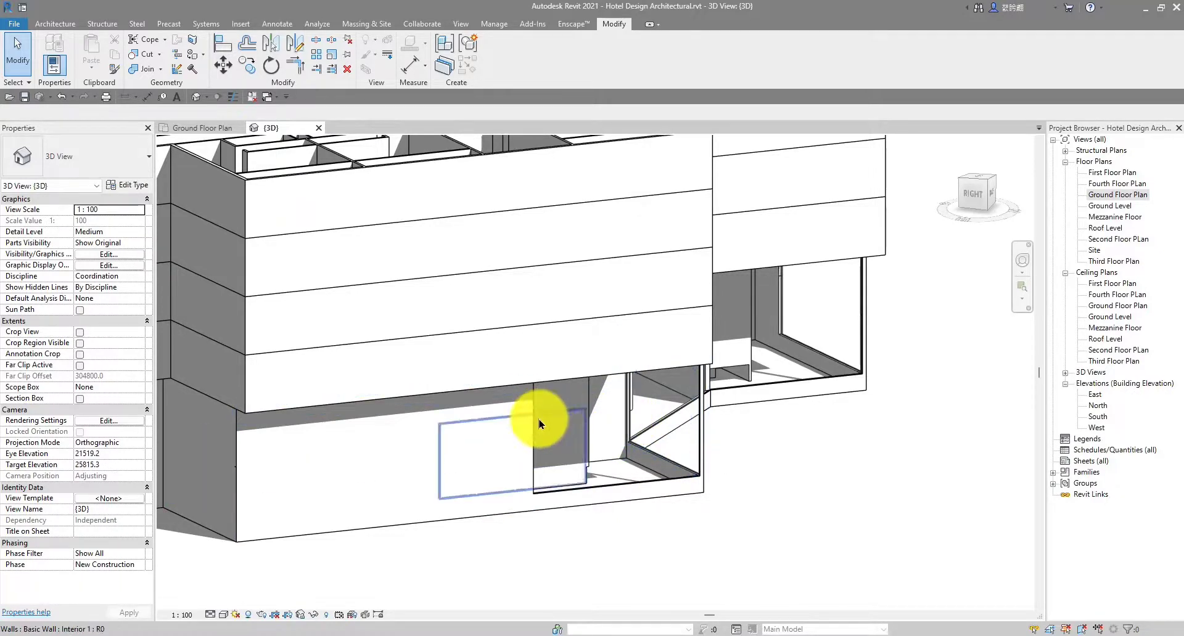
click(542, 459)
shift+middle_drag(719, 417, 617, 419)
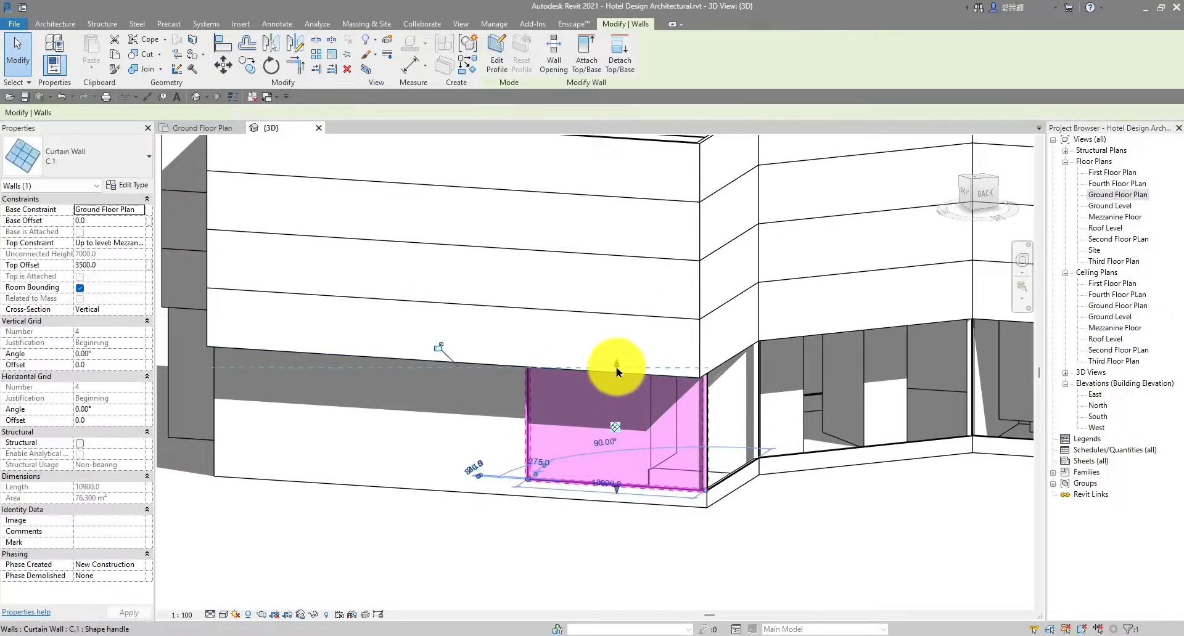
drag(616, 366, 610, 435)
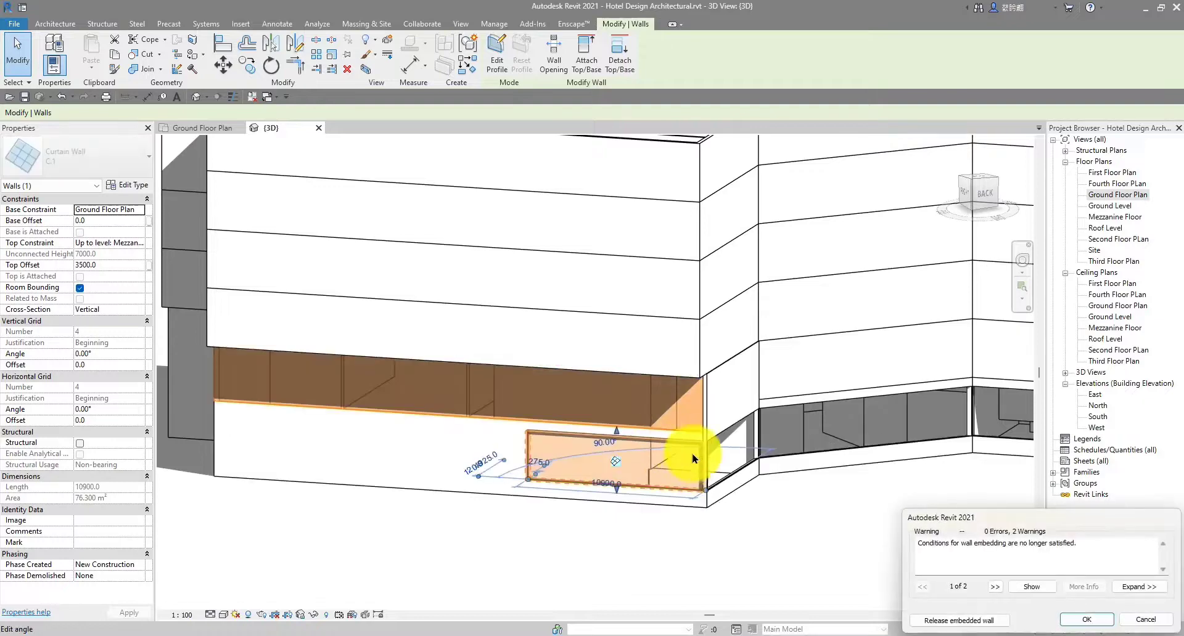
click(996, 620)
Undo the curtain wall height change and return to the ground floor plan
shift+middle_drag(827, 579, 684, 516)
scroll(684, 516, up, 1)
key(ctrl+z)
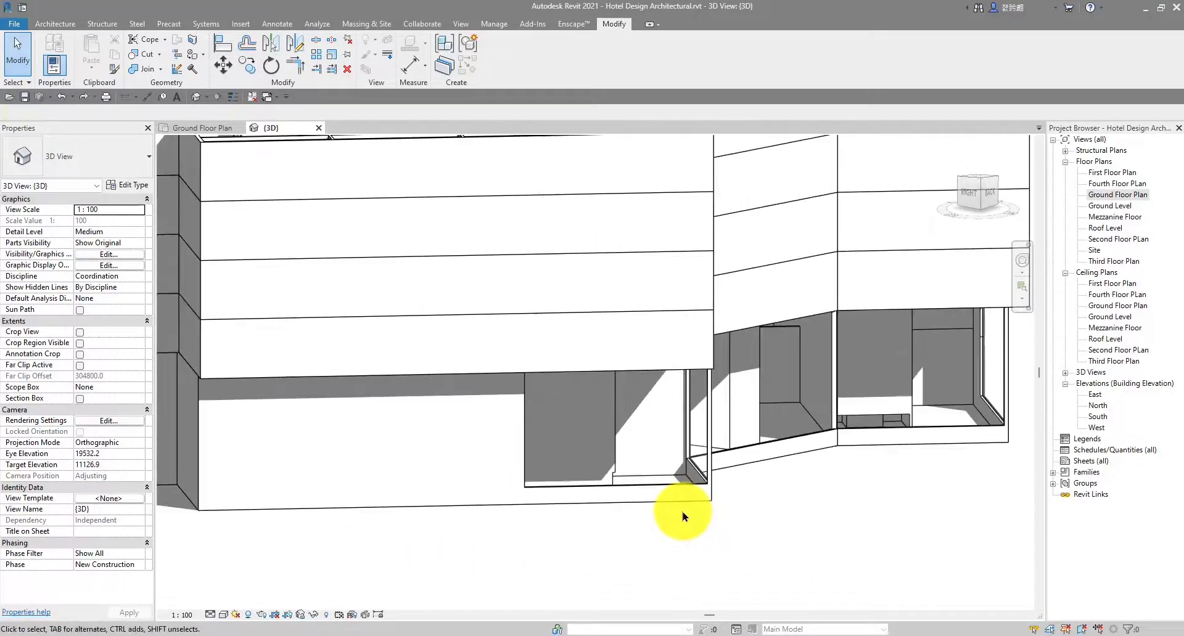
scroll(782, 395, down, 2)
shift+middle_drag(778, 399, 522, 404)
click(178, 127)
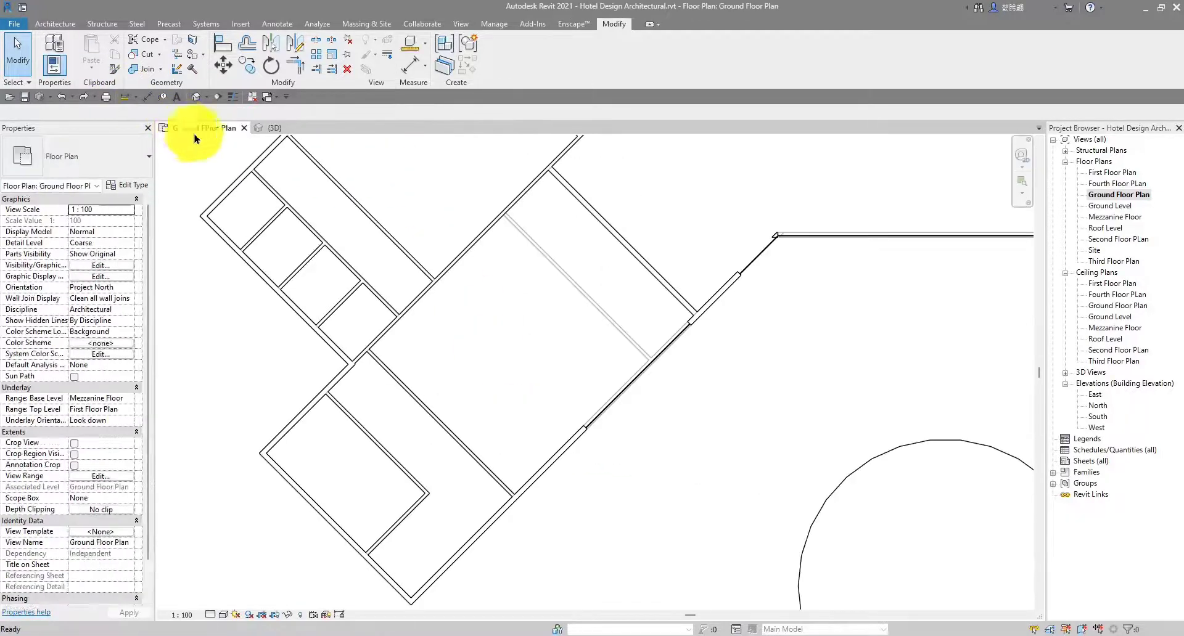
Zoom in and out on the curtain wall junction in the plan, then return to the 3D view
scroll(549, 271, down, 5)
scroll(519, 385, up, 3)
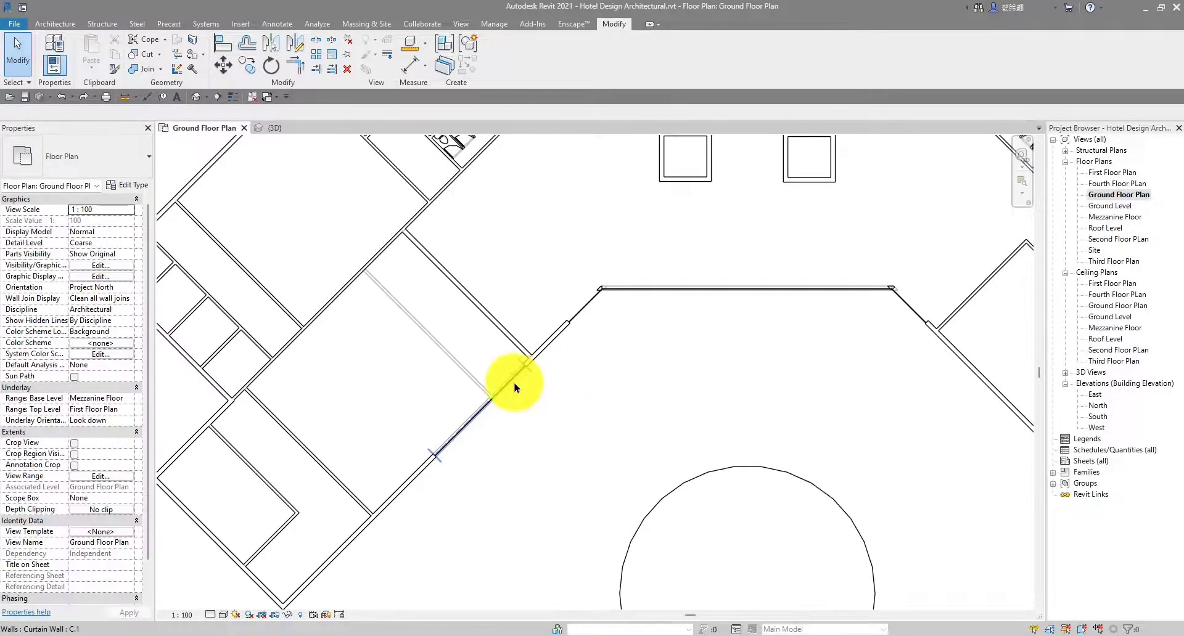
scroll(518, 371, up, 2)
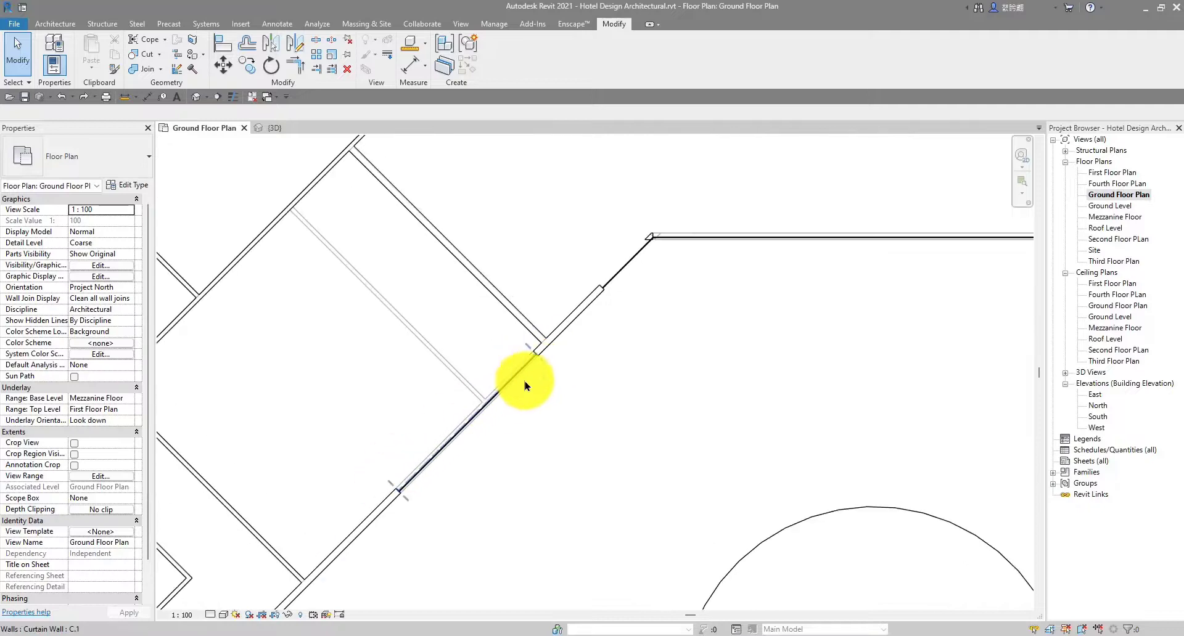
scroll(524, 385, down, 5)
scroll(490, 481, up, 2)
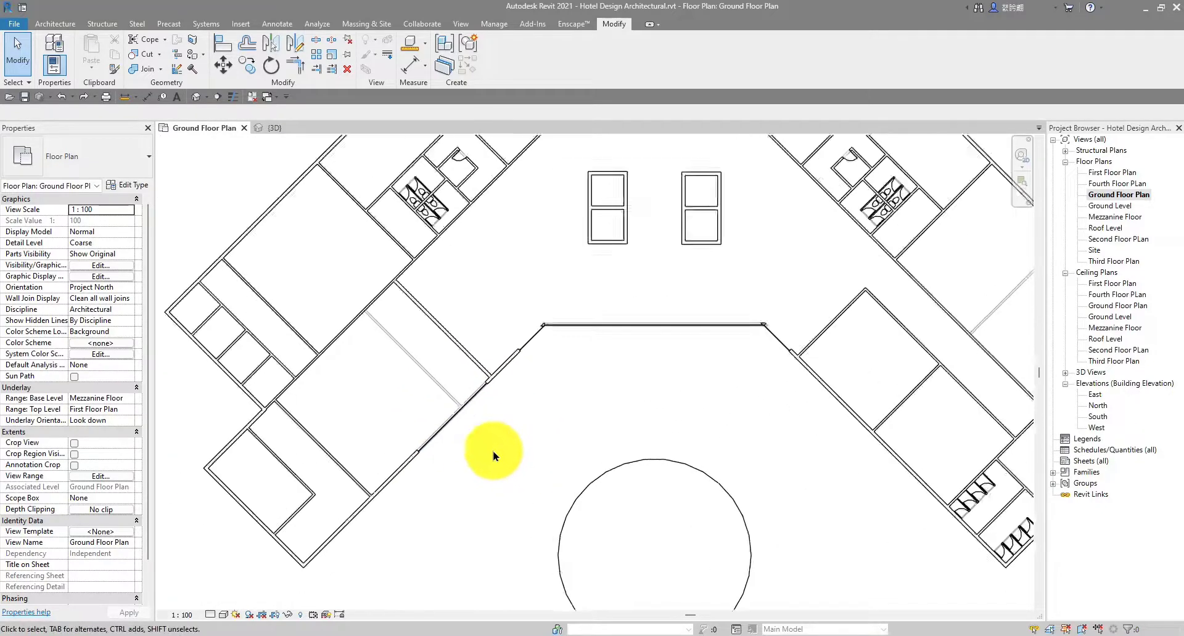
scroll(494, 456, down, 2)
click(273, 132)
scroll(938, 435, down, 3)
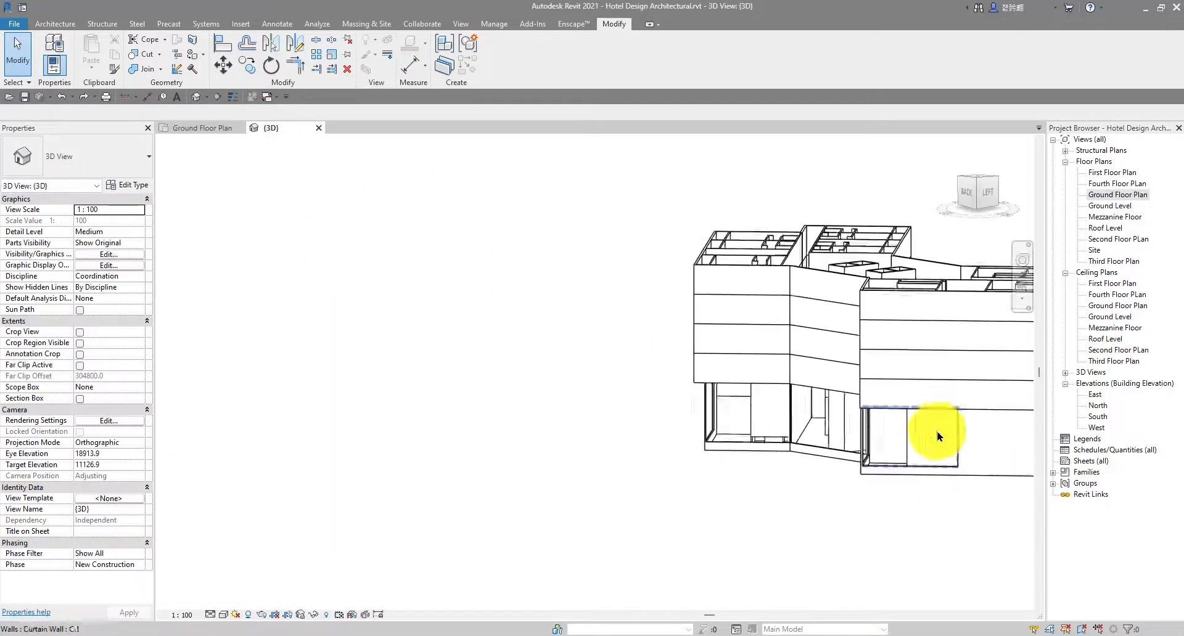
shift+middle_drag(922, 445, 534, 492)
scroll(501, 441, up, 7)
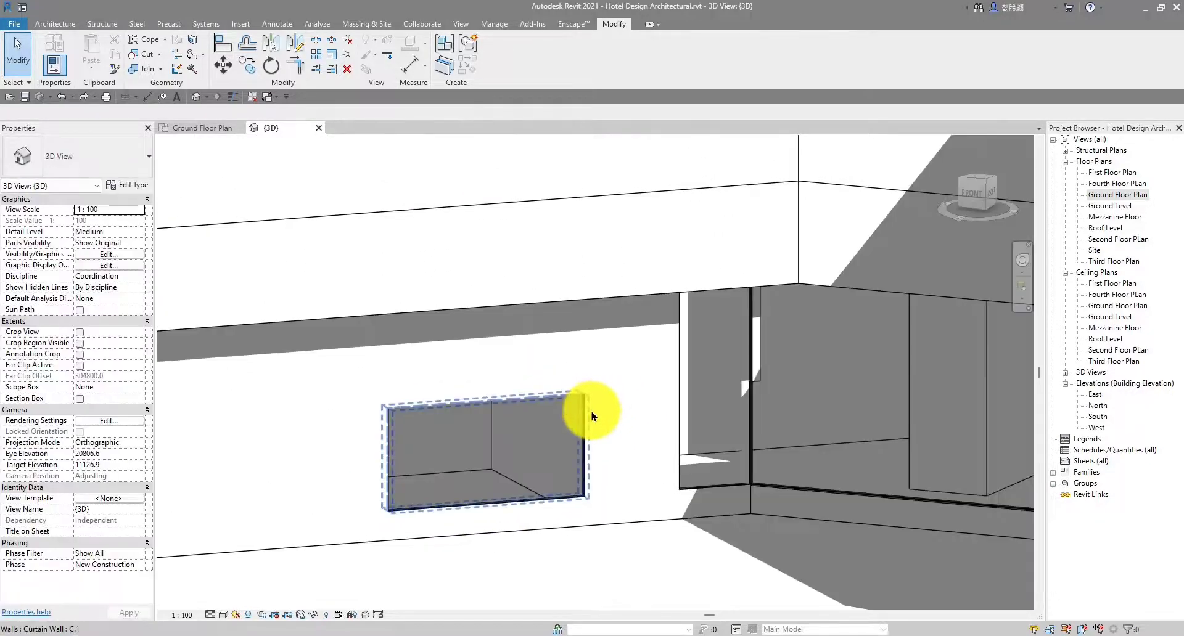
scroll(590, 419, down, 5)
shift+middle_drag(660, 492, 548, 476)
mouse_move(553, 413)
shift+middle_down()
mouse_move(484, 198)
mouse_move(553, 301)
shift+middle_up()
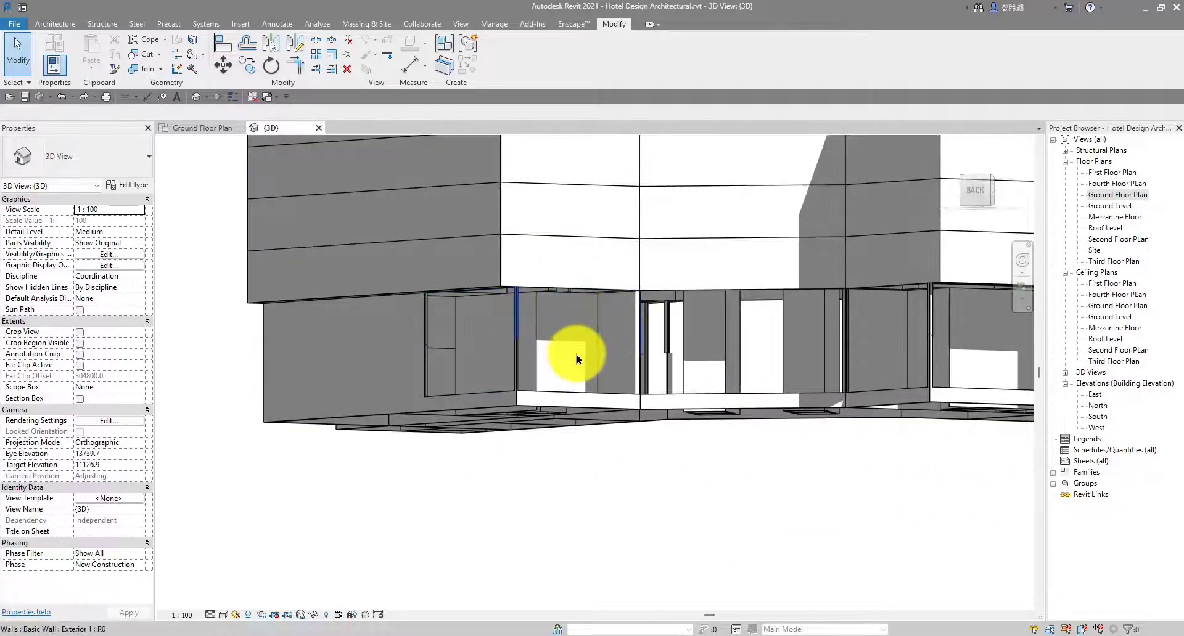
scroll(732, 317, down, 3)
shift+middle_drag(732, 317, 642, 417)
scroll(751, 327, up, 3)
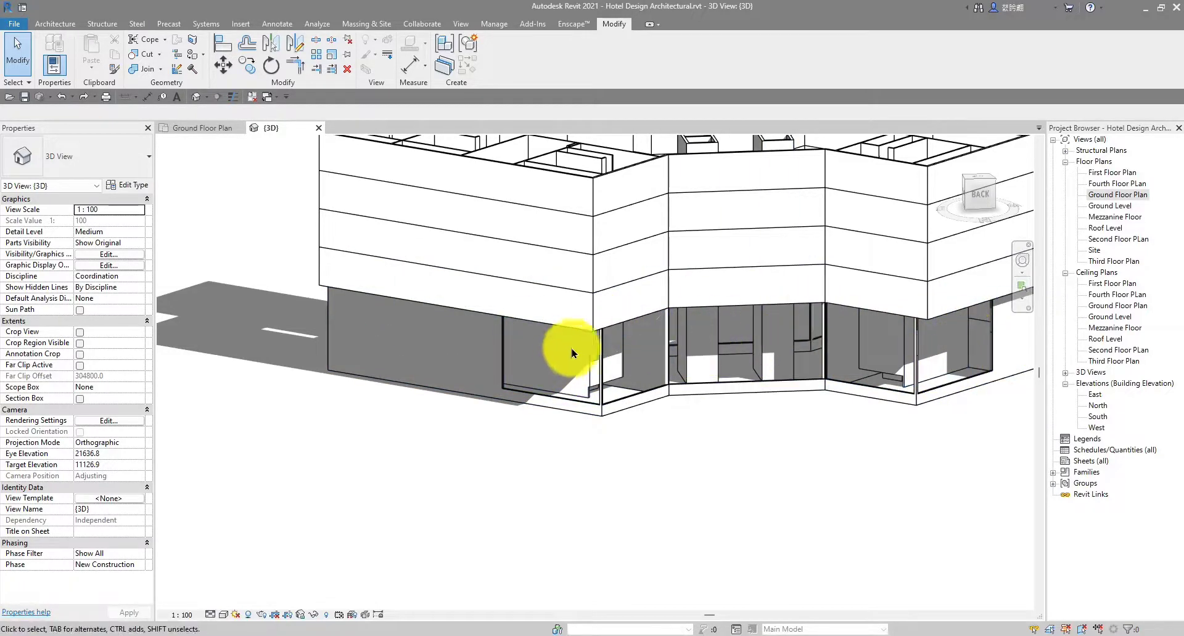
scroll(592, 313, up, 4)
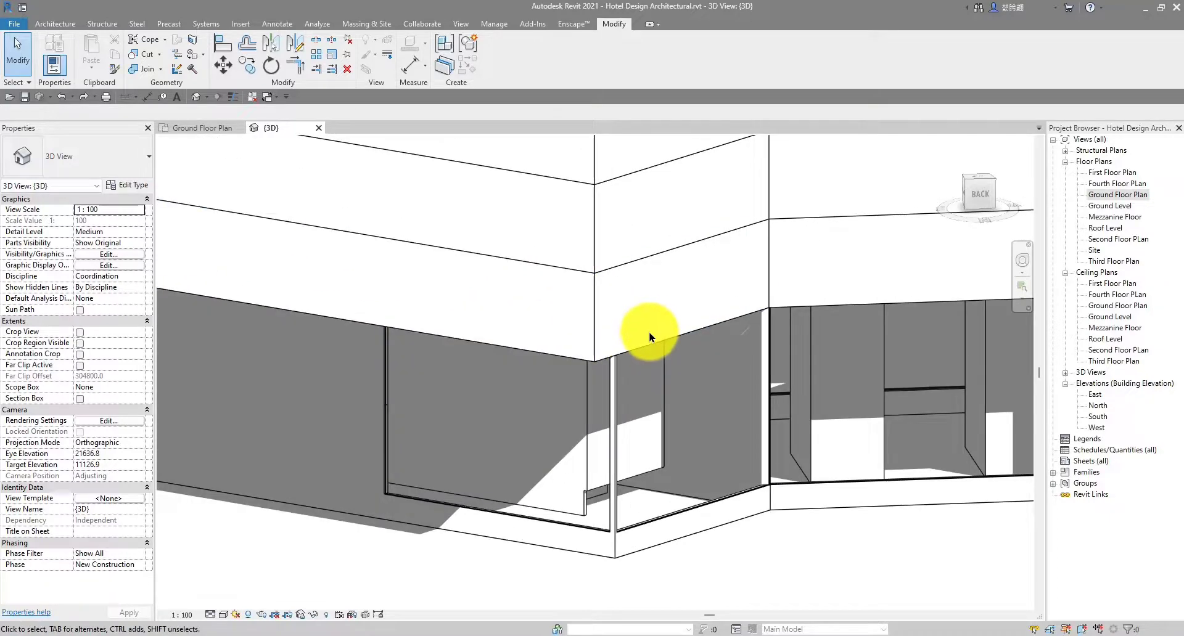
scroll(650, 338, up, 2)
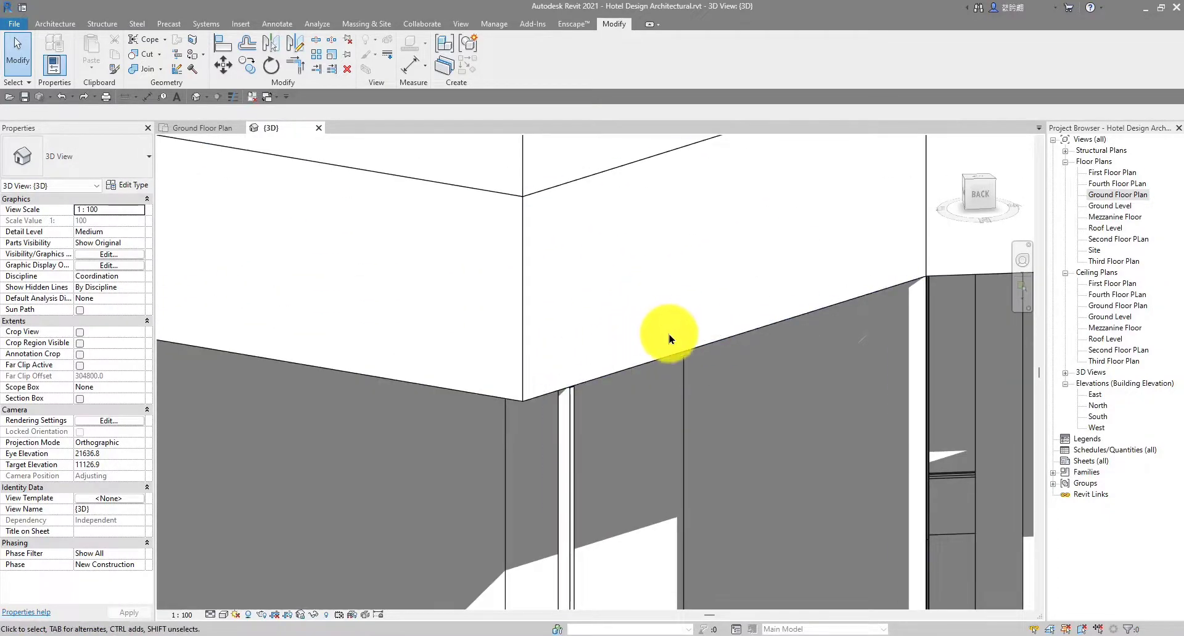
scroll(598, 339, down, 5)
scroll(542, 365, up, 2)
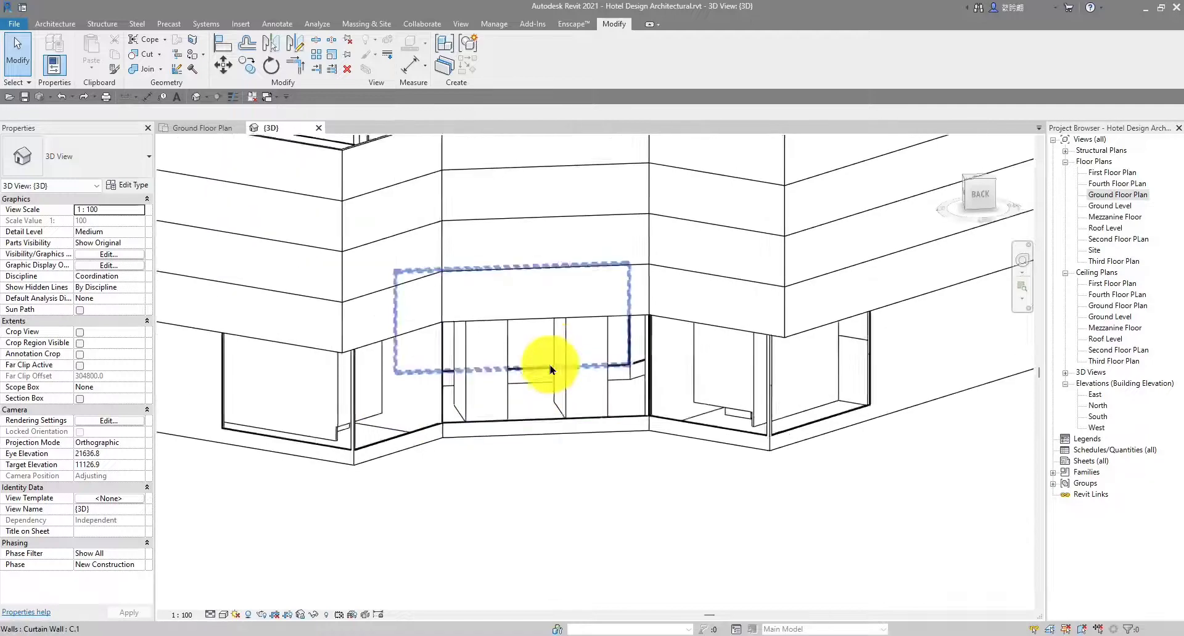
scroll(580, 359, down, 2)
shift+middle_drag(616, 395, 720, 435)
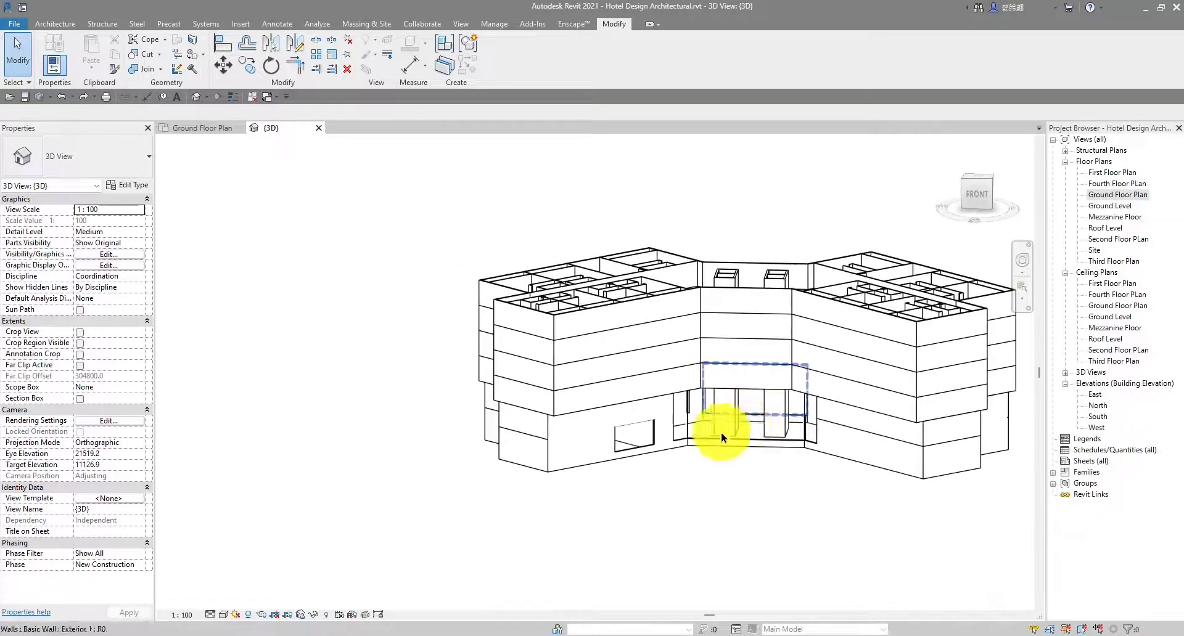
scroll(700, 436, up, 4)
shift+middle_drag(630, 432, 478, 441)
scroll(456, 355, up, 2)
scroll(625, 428, down, 5)
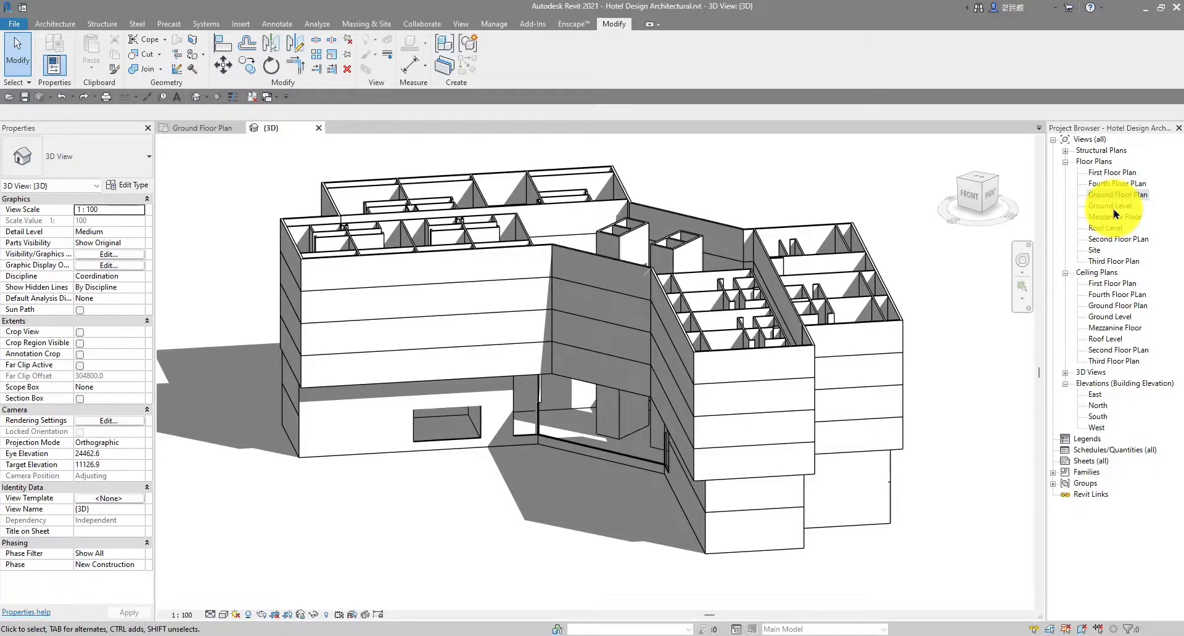
scroll(438, 449, up, 4)
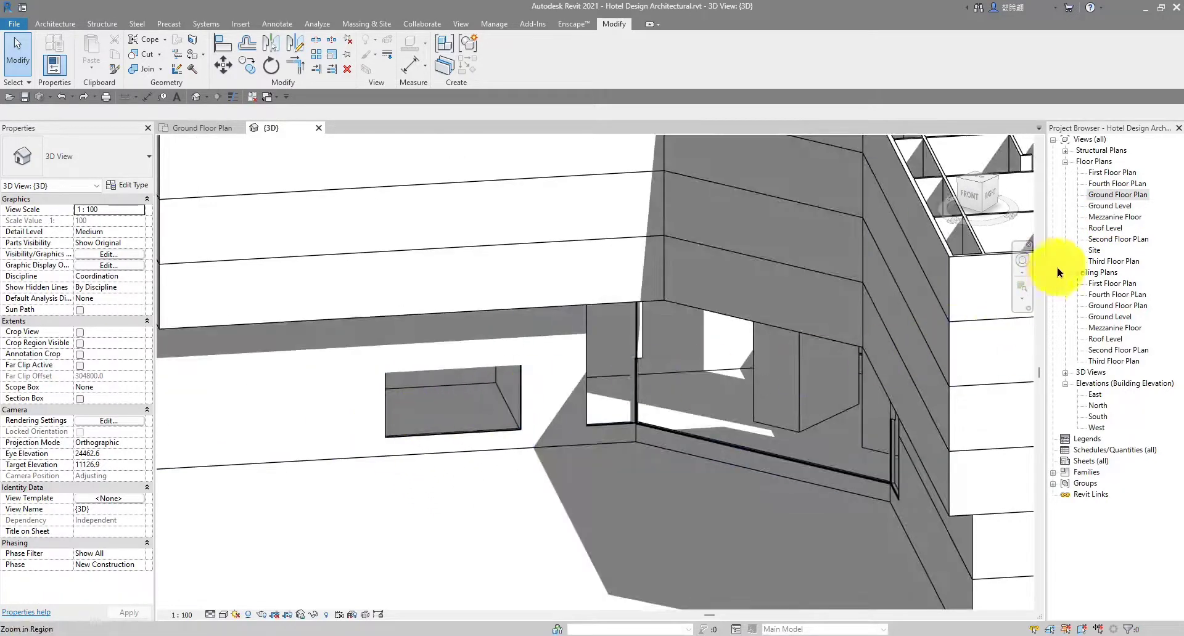
Open the South elevation after briefly checking the North elevation and ground floor plan
double_click(1098, 406)
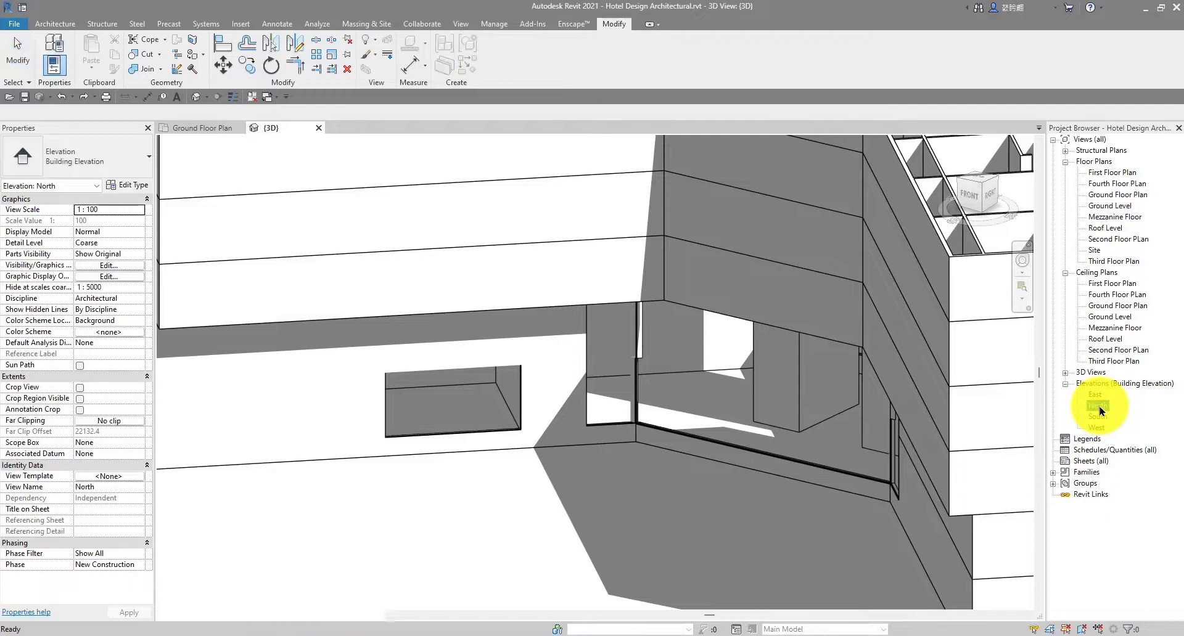
scroll(429, 459, up, 3)
scroll(428, 459, down, 3)
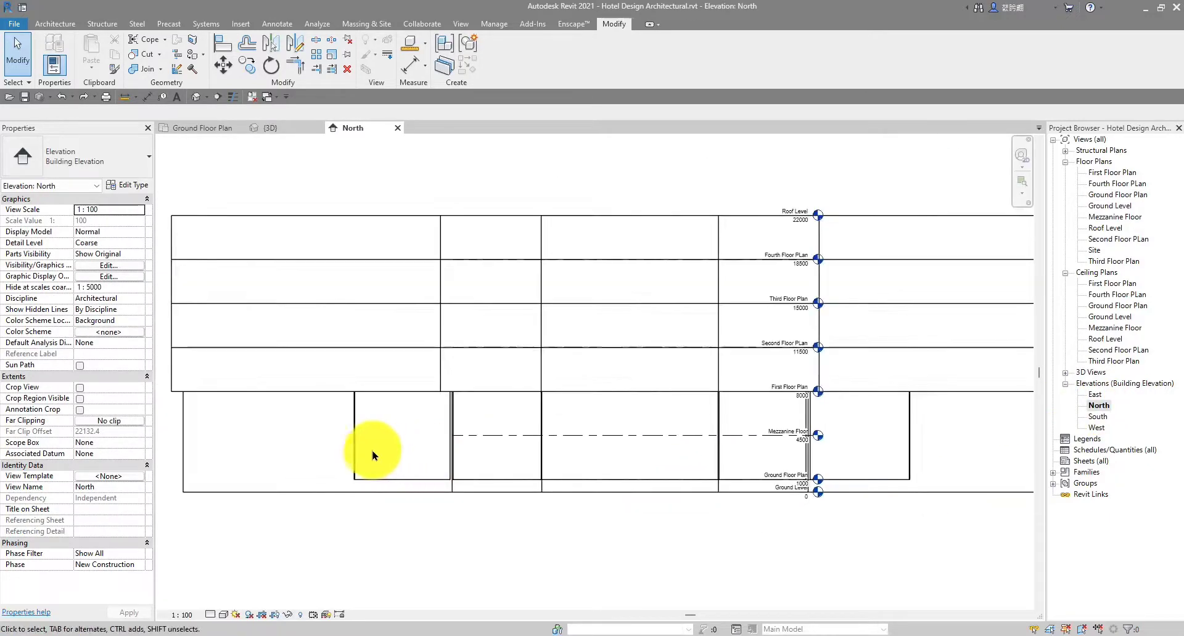
scroll(759, 449, down, 2)
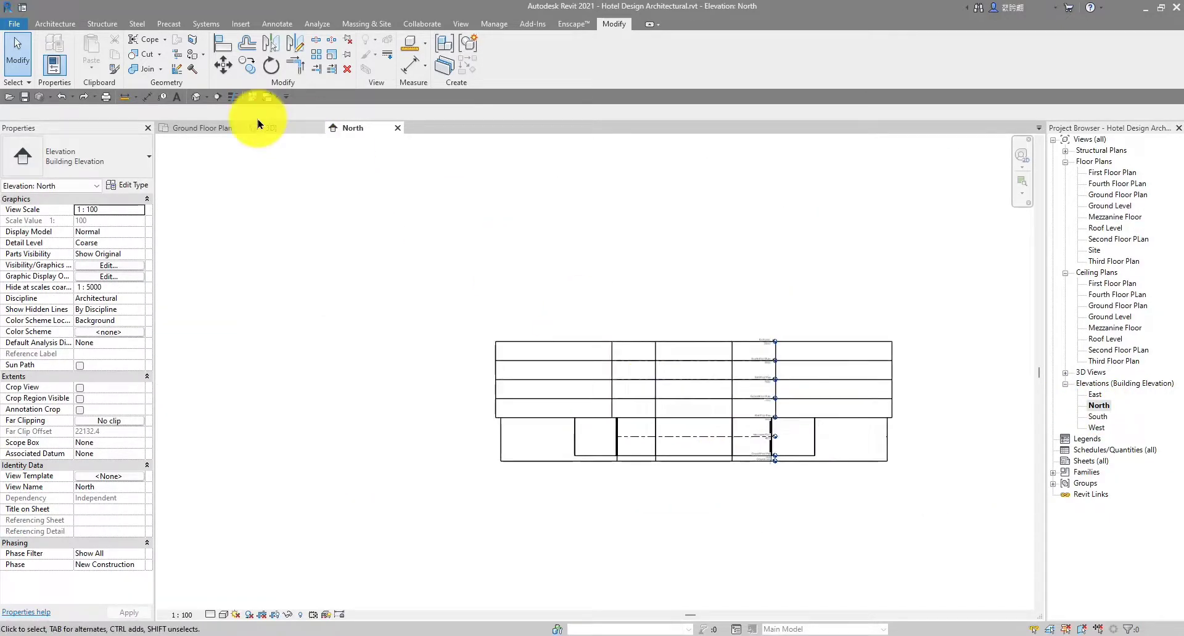
click(201, 128)
scroll(615, 356, down, 3)
scroll(766, 351, up, 2)
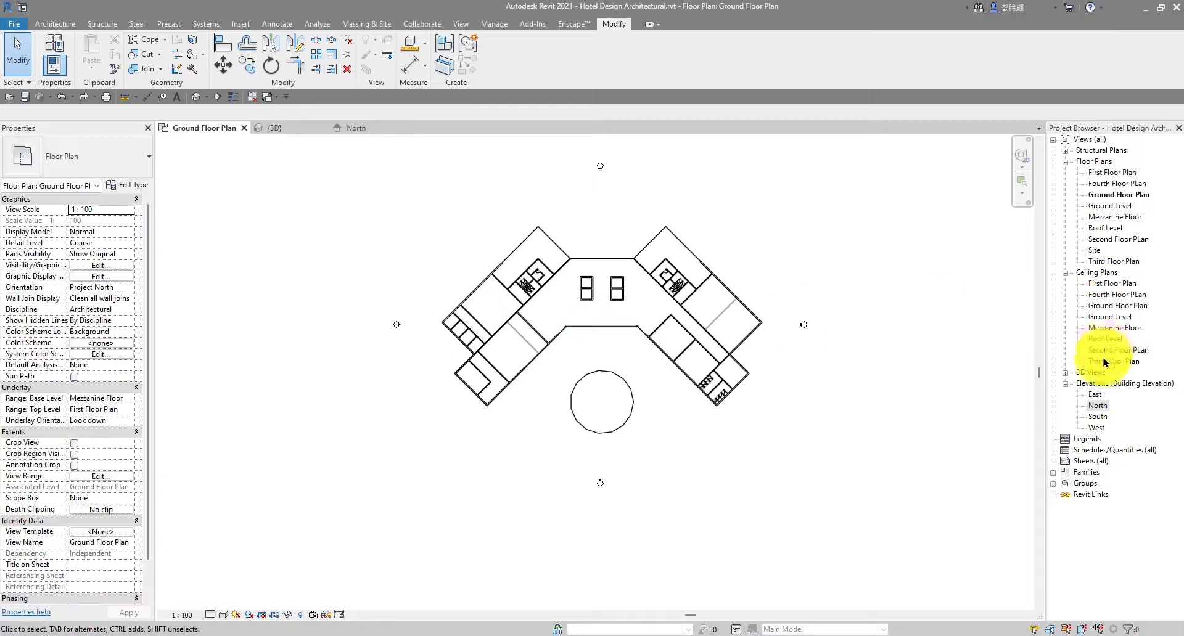
double_click(1097, 417)
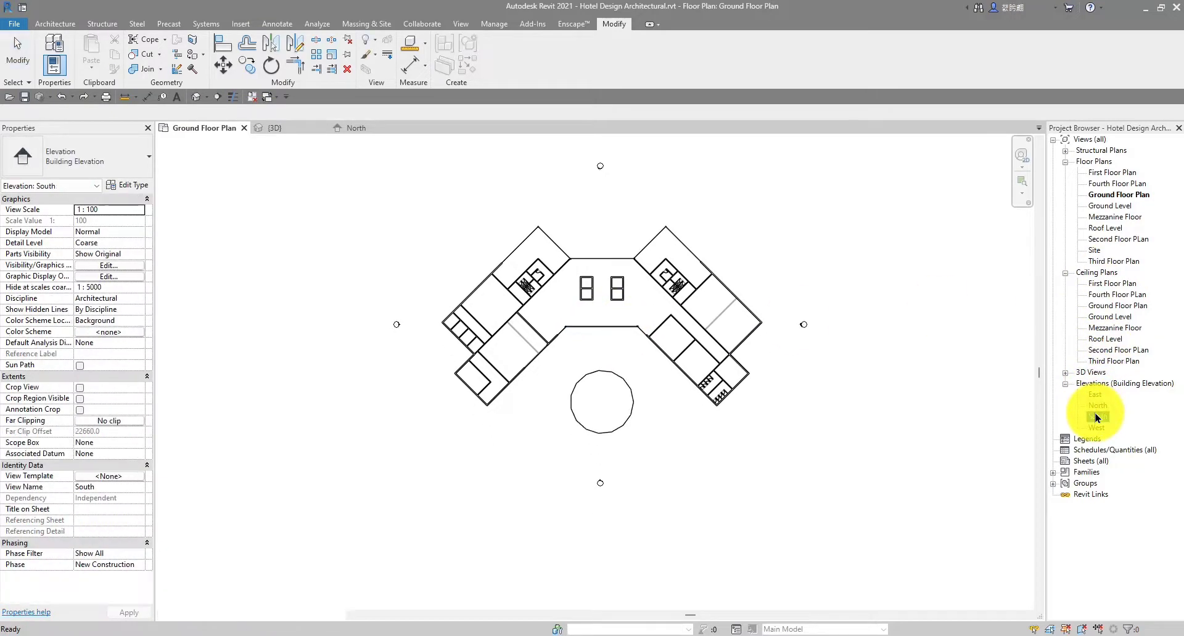
scroll(401, 479, up, 2)
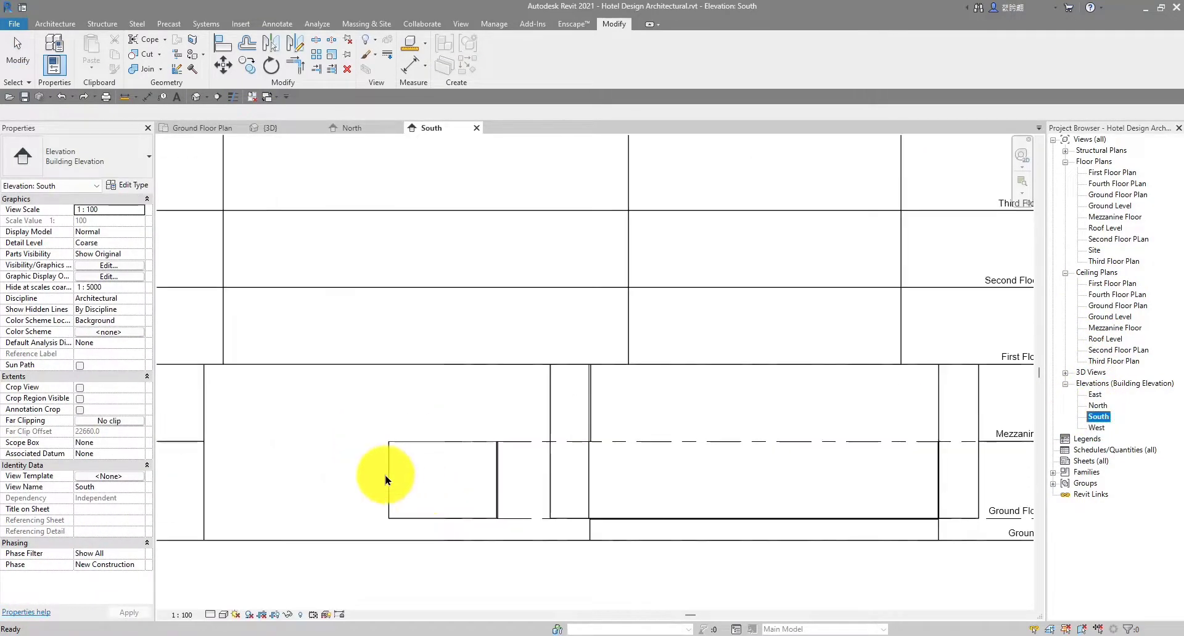
scroll(413, 475, down, 2)
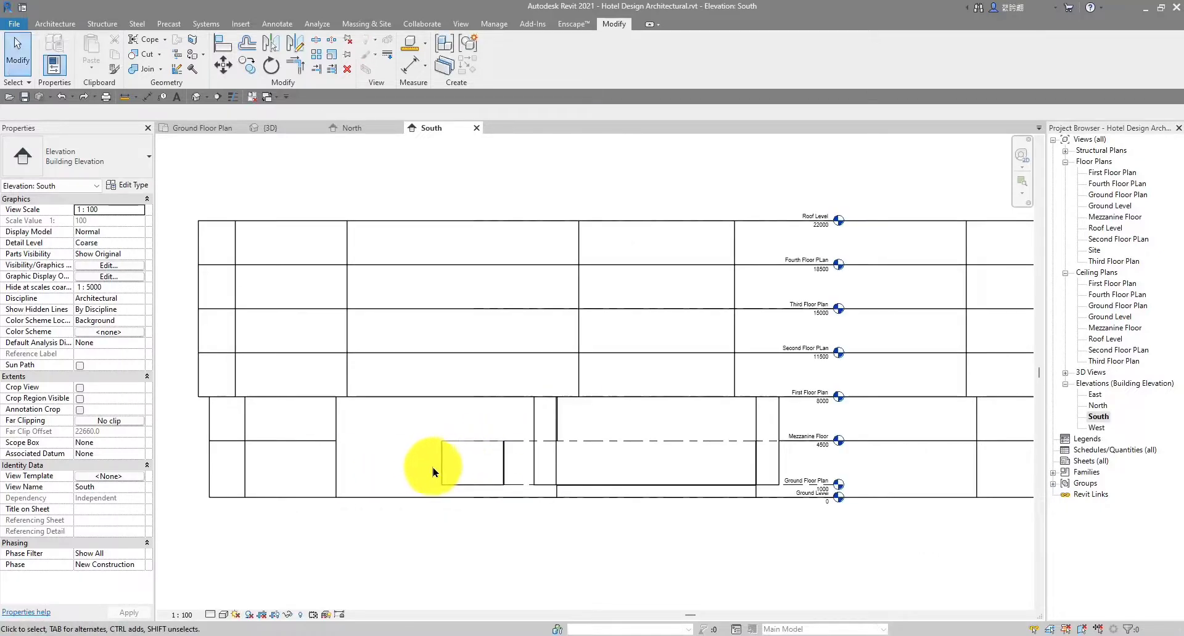
Drag the top of curtain wall C.1 down below the mezzanine level
click(457, 456)
scroll(470, 448, up, 4)
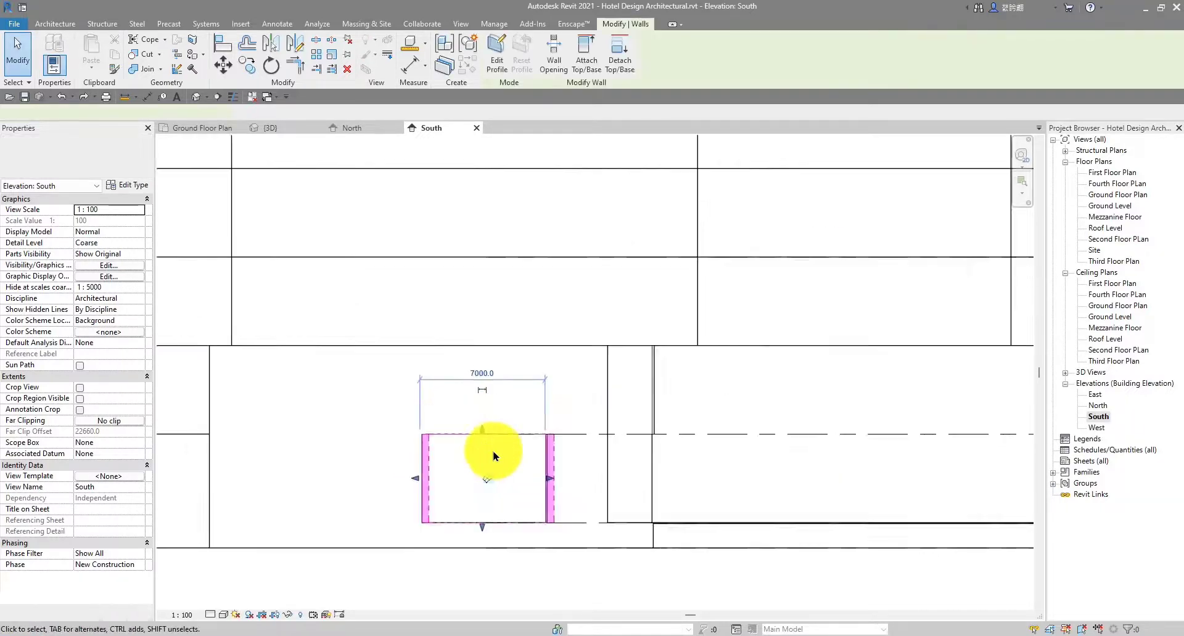
drag(473, 422, 472, 457)
click(626, 464)
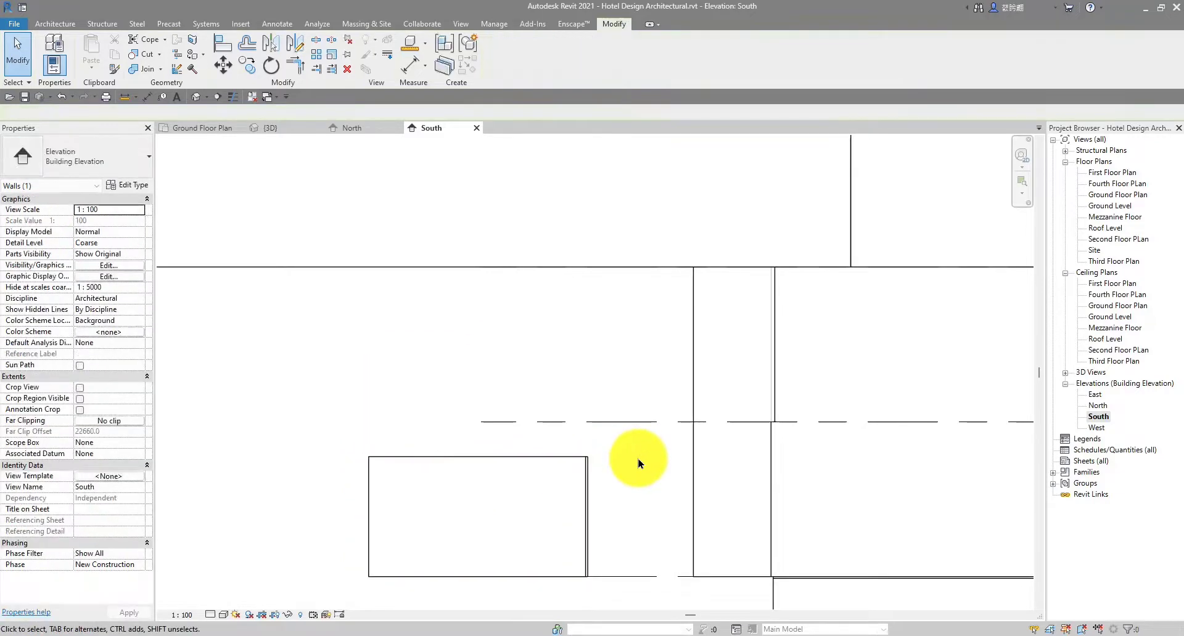
scroll(626, 464, down, 4)
scroll(594, 482, up, 4)
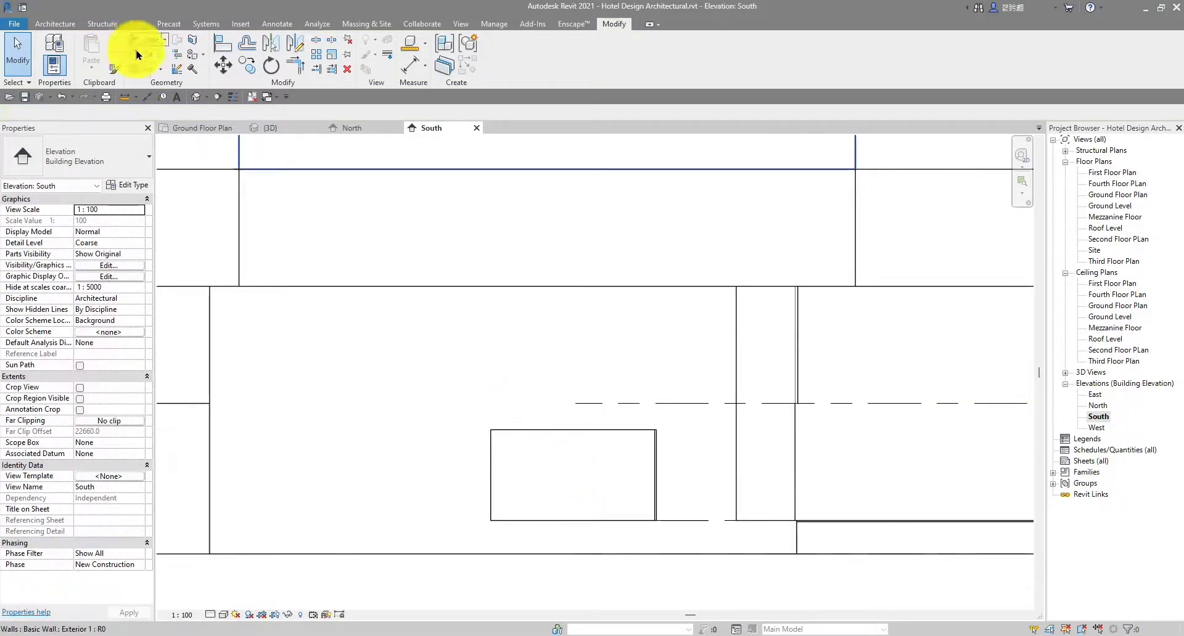
Place a 2712 height dimension from bottom to top face, left of curtain wall C.1
key(d)
key(i)
scroll(488, 394, up, 3)
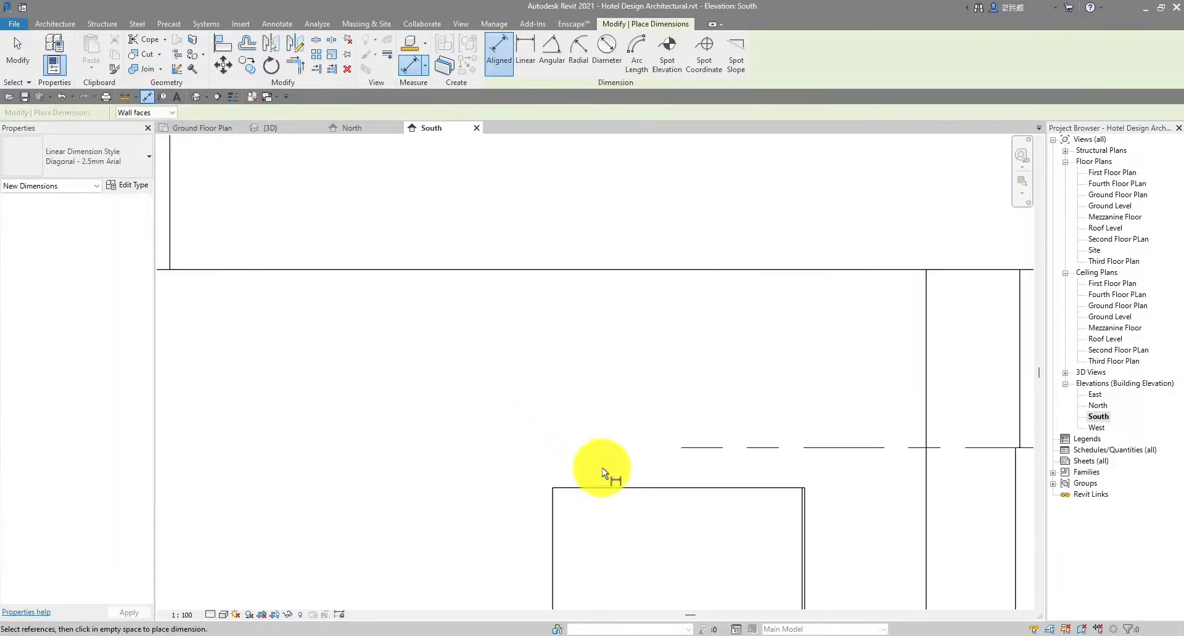
click(593, 435)
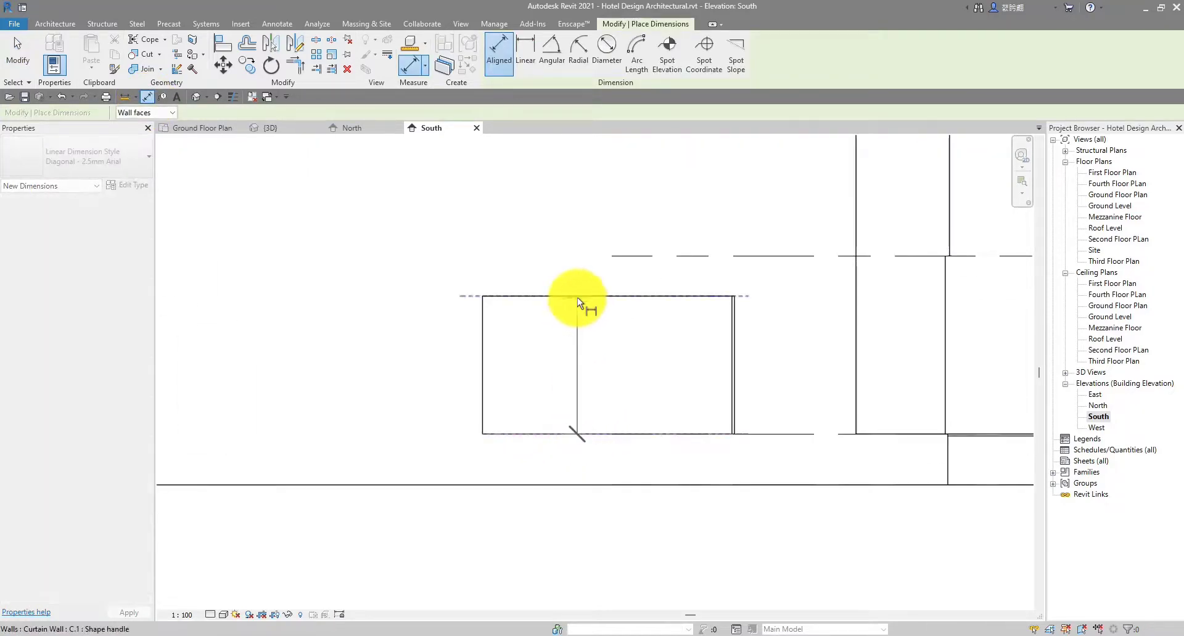
click(577, 296)
click(372, 258)
key(Escape)
key(Escape)
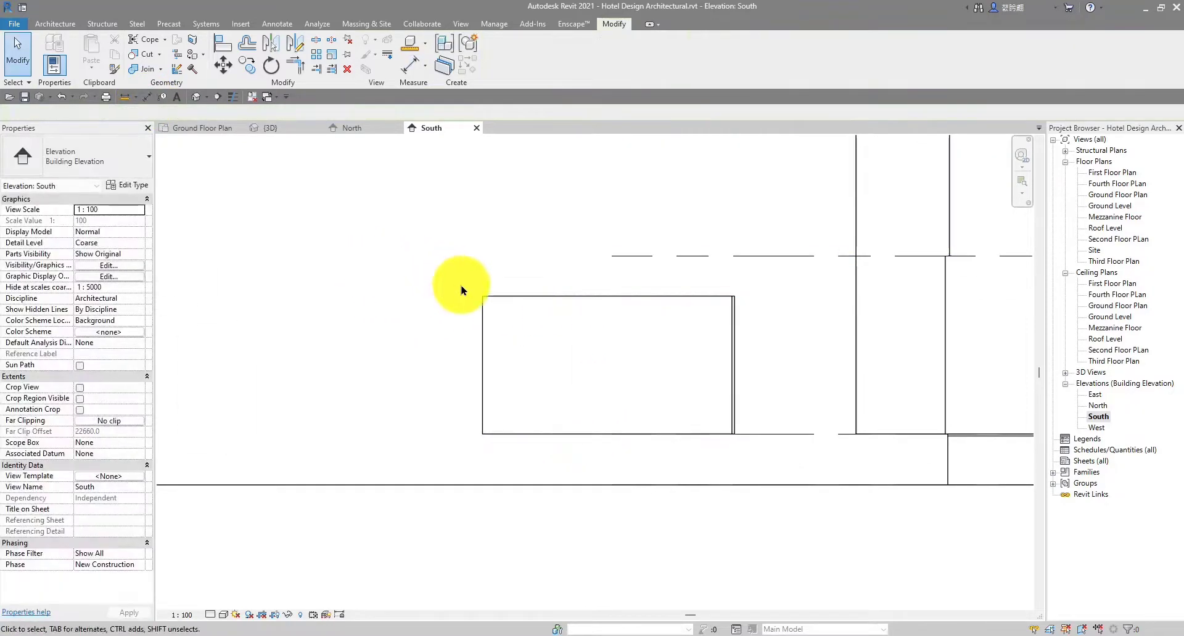
click(147, 97)
click(573, 432)
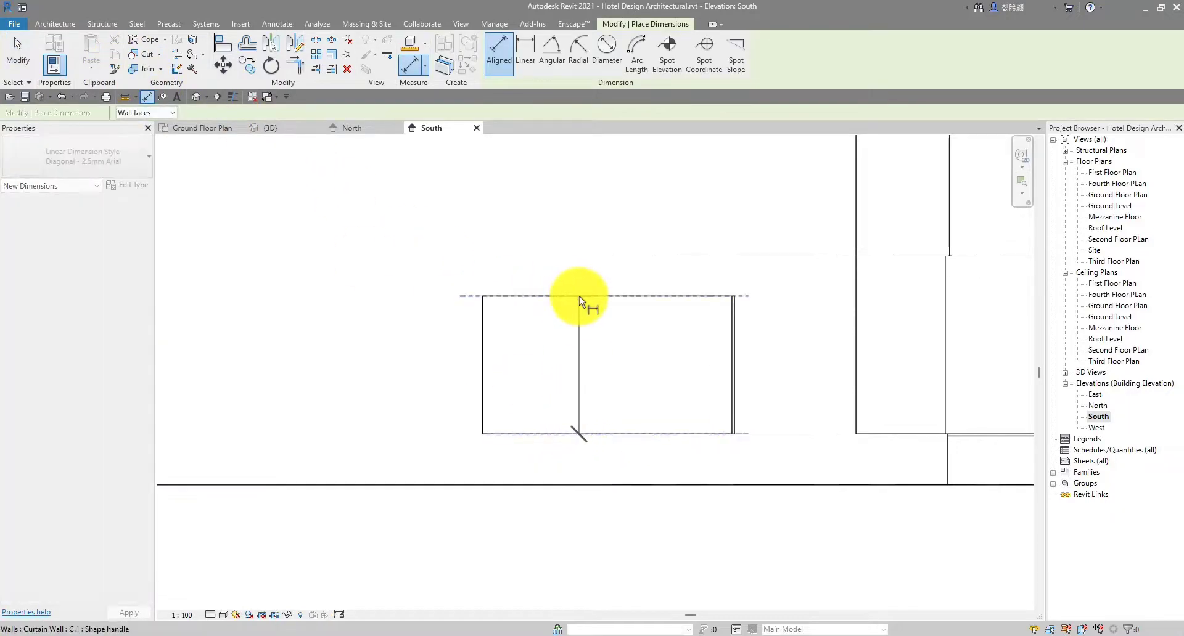
click(579, 296)
scroll(421, 351, up, 2)
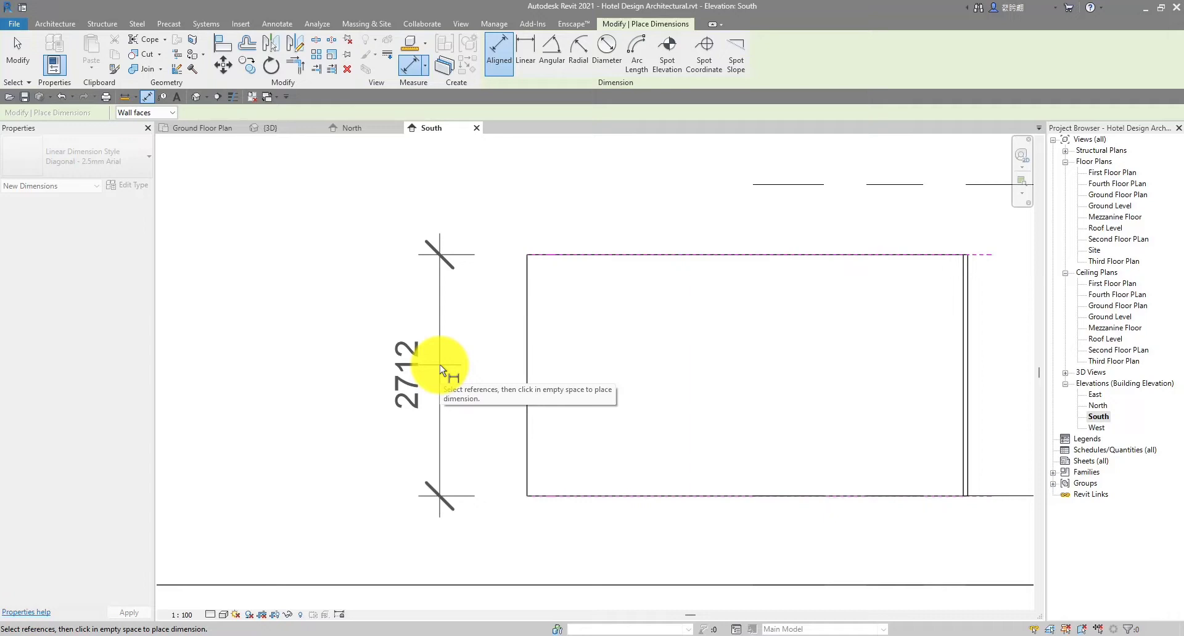
click(439, 364)
key(Escape)
key(Escape)
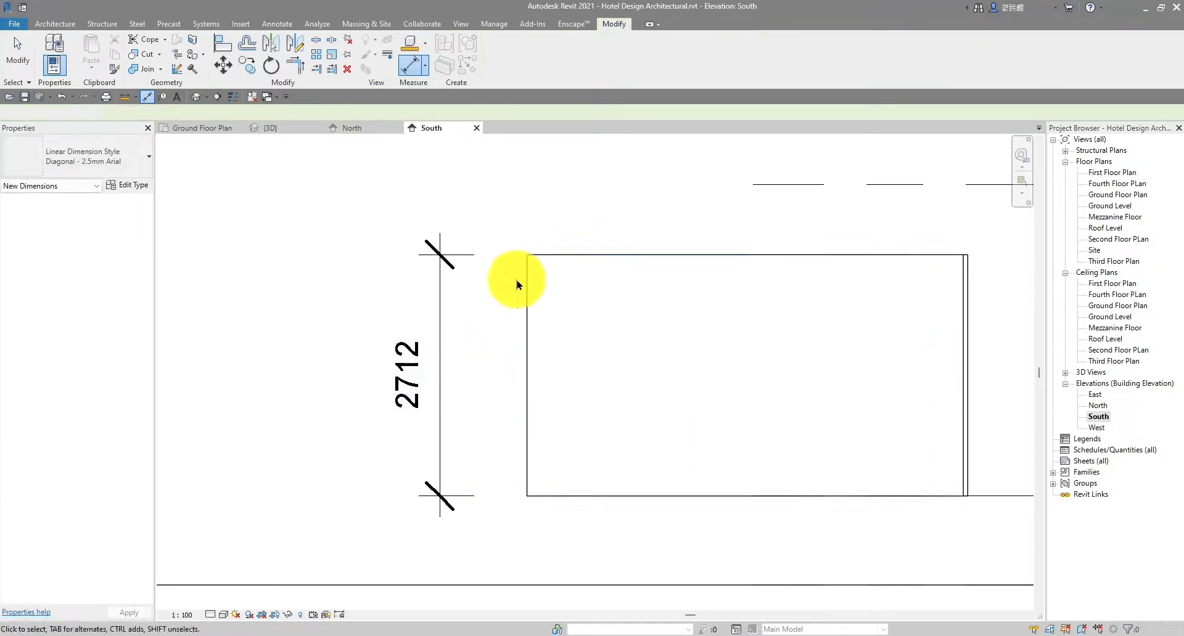
Select the curtain wall and check the 2712 dimension's text settings, leaving them unchanged
click(615, 256)
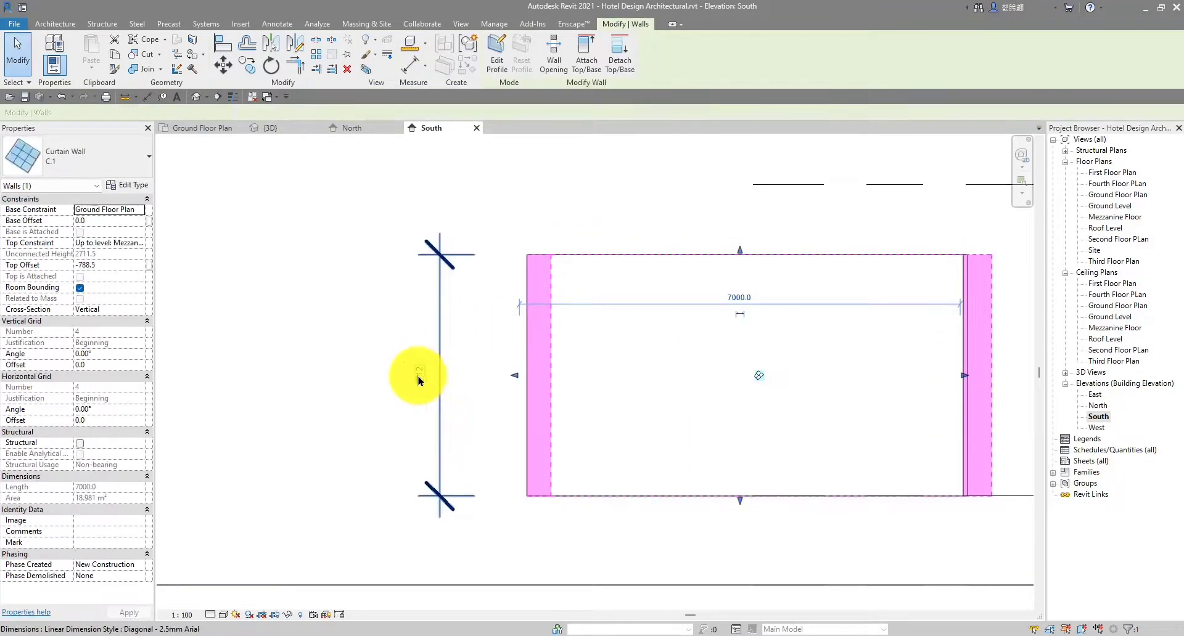
click(418, 377)
click(406, 385)
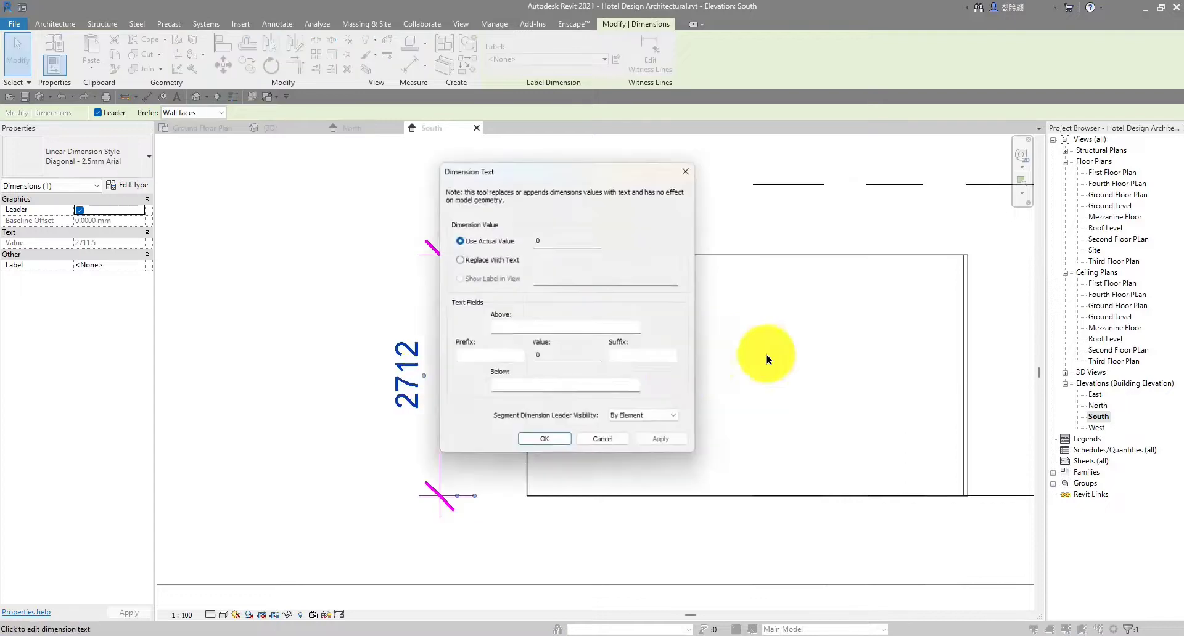
click(604, 441)
key(Escape)
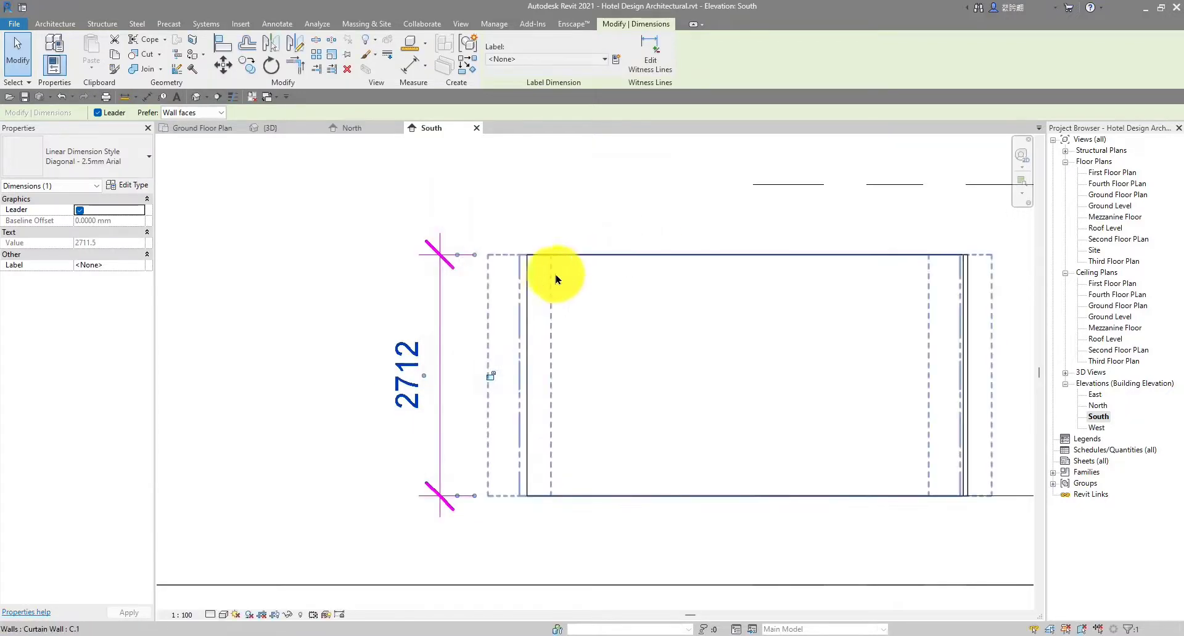
click(611, 256)
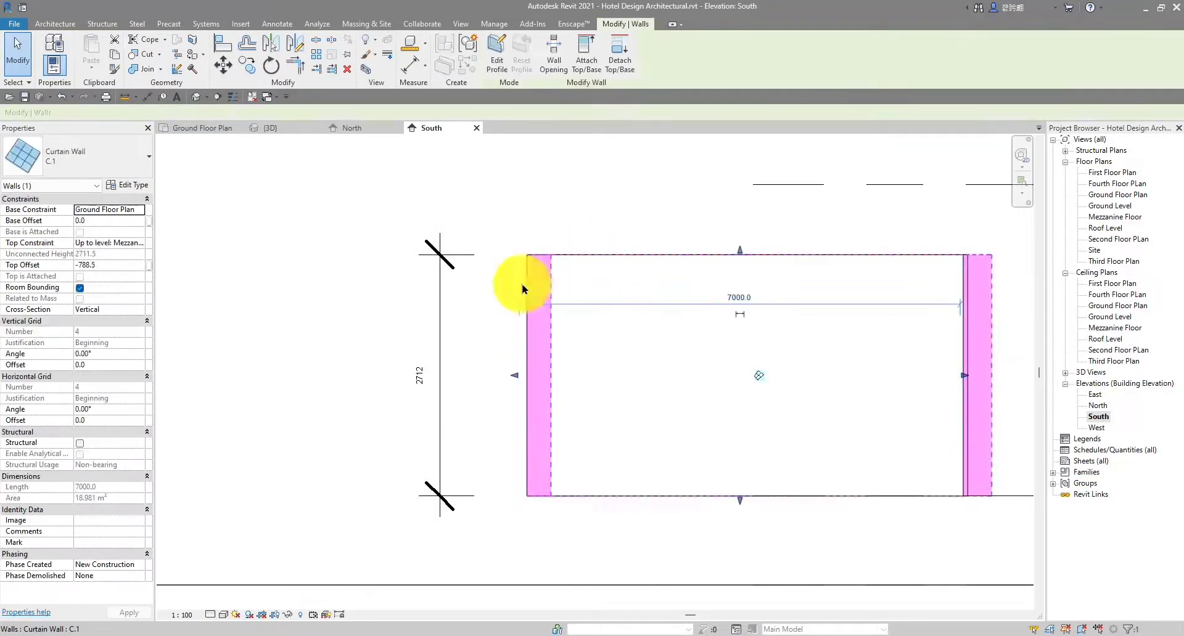
click(418, 376)
key(Escape)
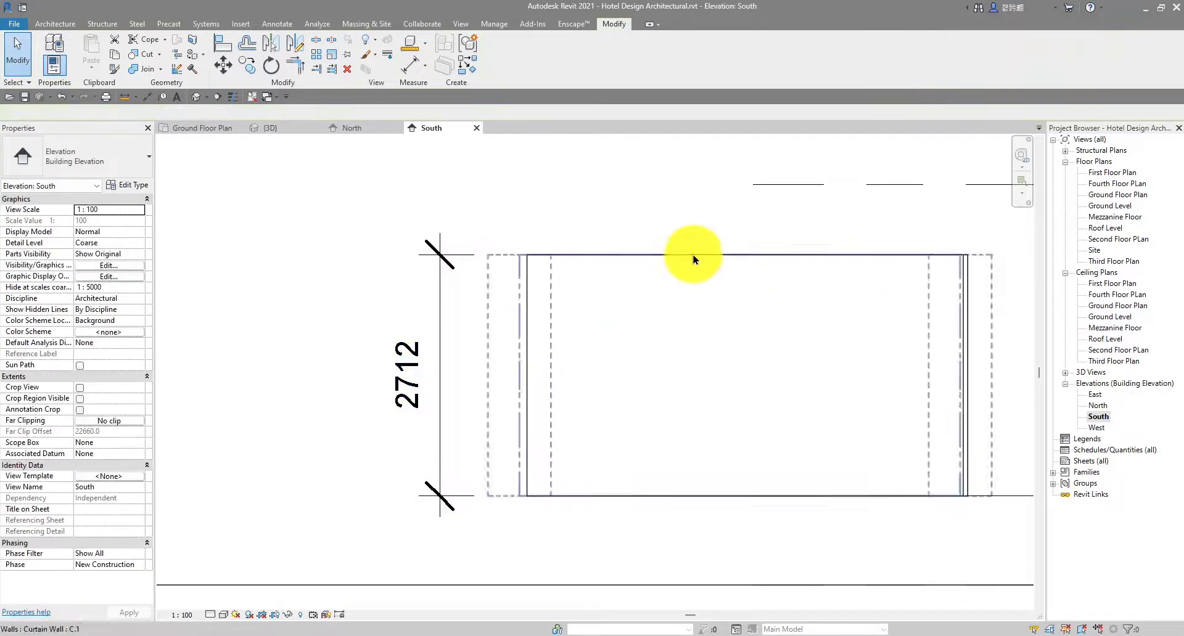
Drag the curtain wall's top up so its height dimension reads 2845
click(689, 258)
middle_drag(766, 359, 678, 366)
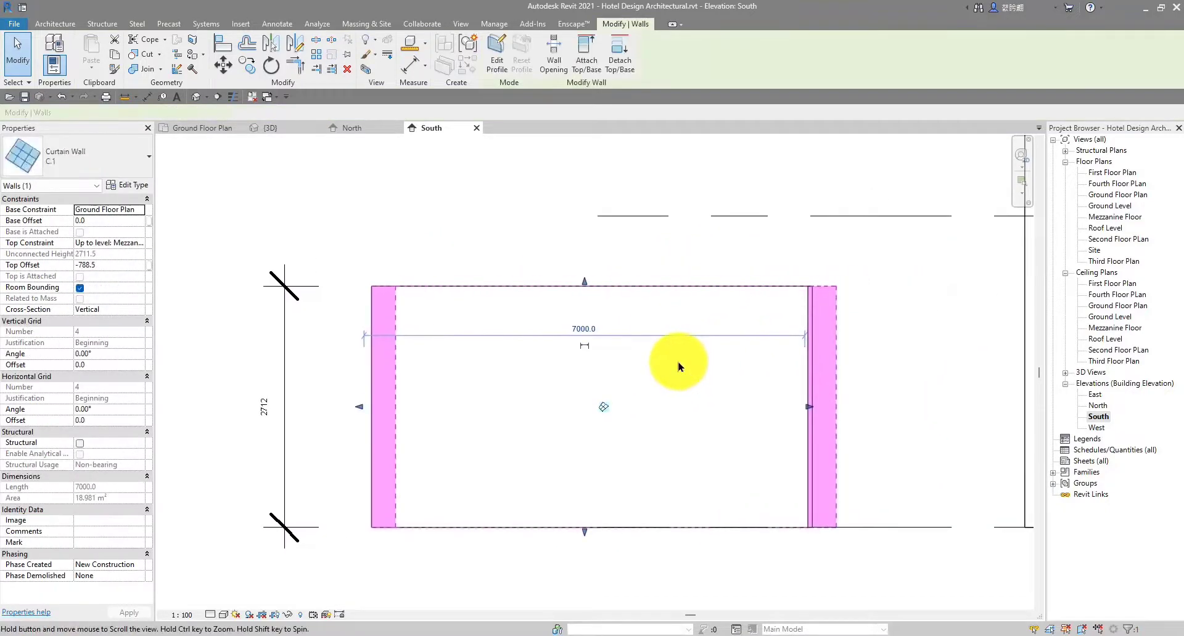
drag(584, 286, 585, 274)
click(264, 401)
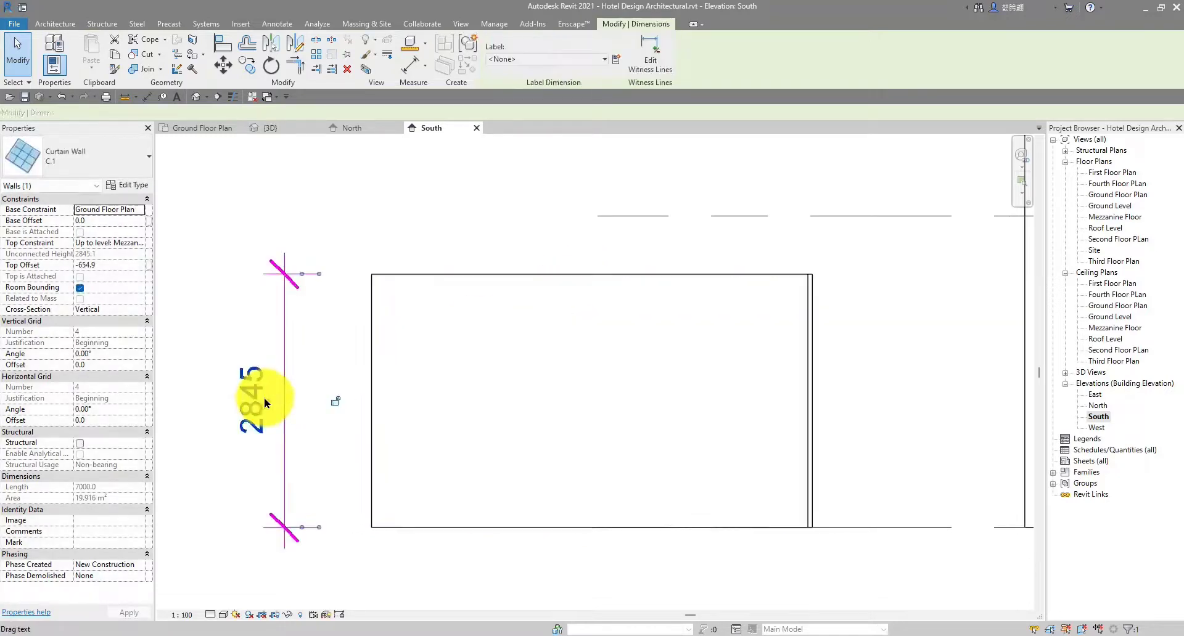
click(254, 400)
click(562, 440)
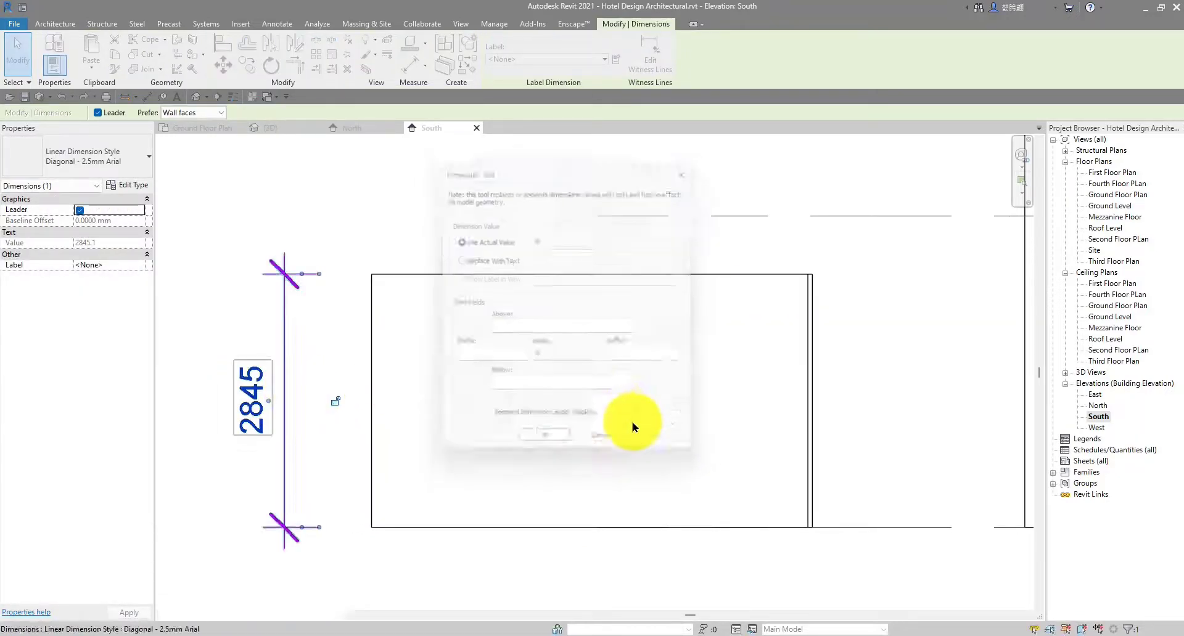
click(546, 385)
scroll(546, 385, down, 2)
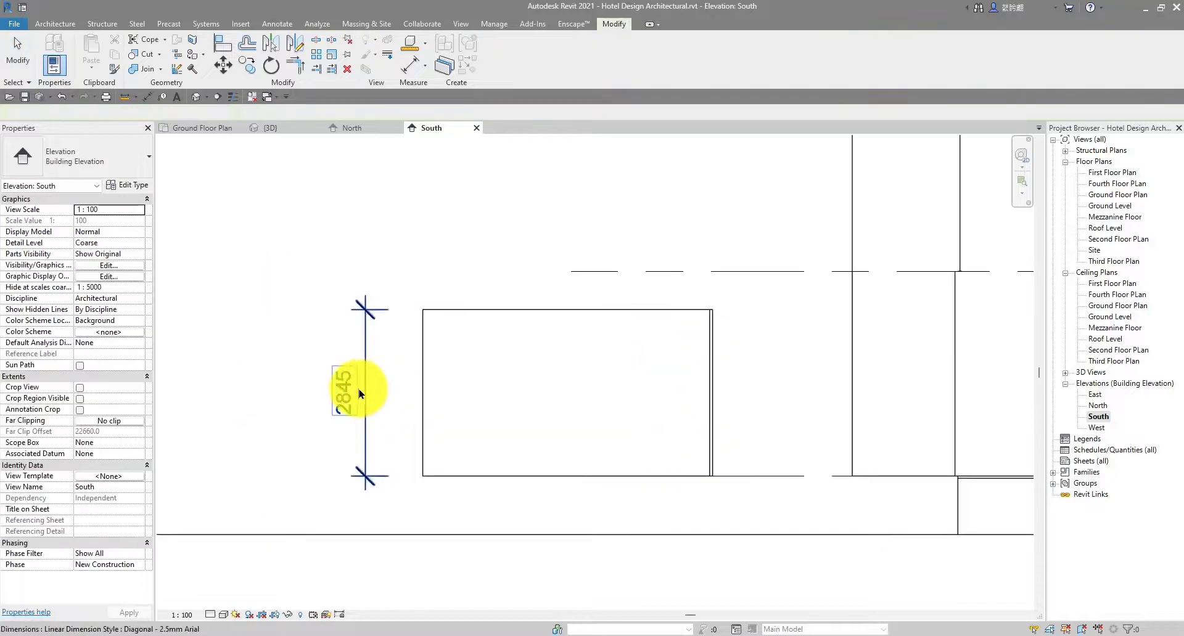
Delete the 2845 height dimension beside the wall
key(Delete)
middle_drag(594, 352, 651, 404)
scroll(638, 363, down, 2)
scroll(651, 404, down, 1)
scroll(654, 396, up, 2)
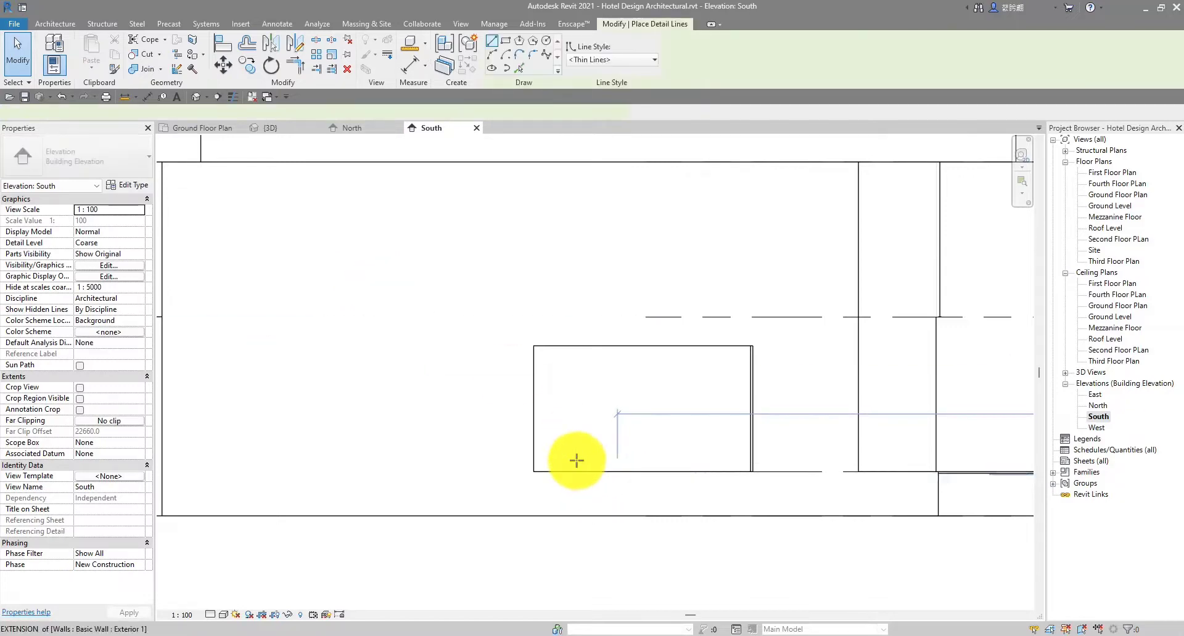
scroll(567, 469, up, 2)
Draw a vertical 3000 detail line (DL) up from the wall base
key(d)
key(l)
click(557, 474)
click(564, 320)
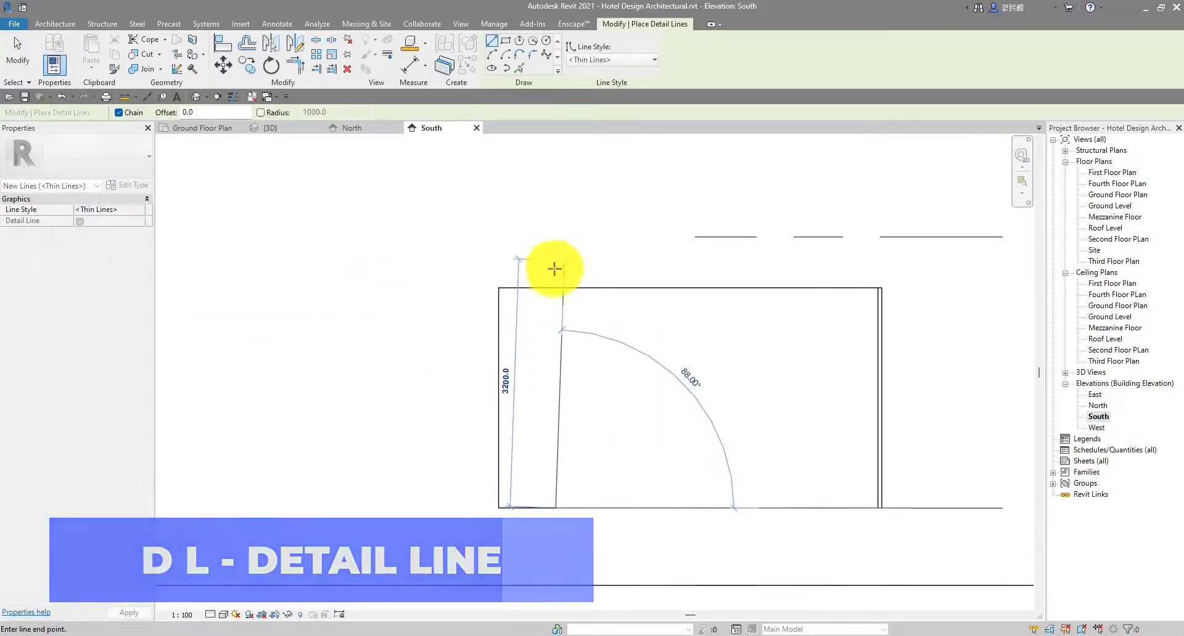
scroll(560, 267, up, 1)
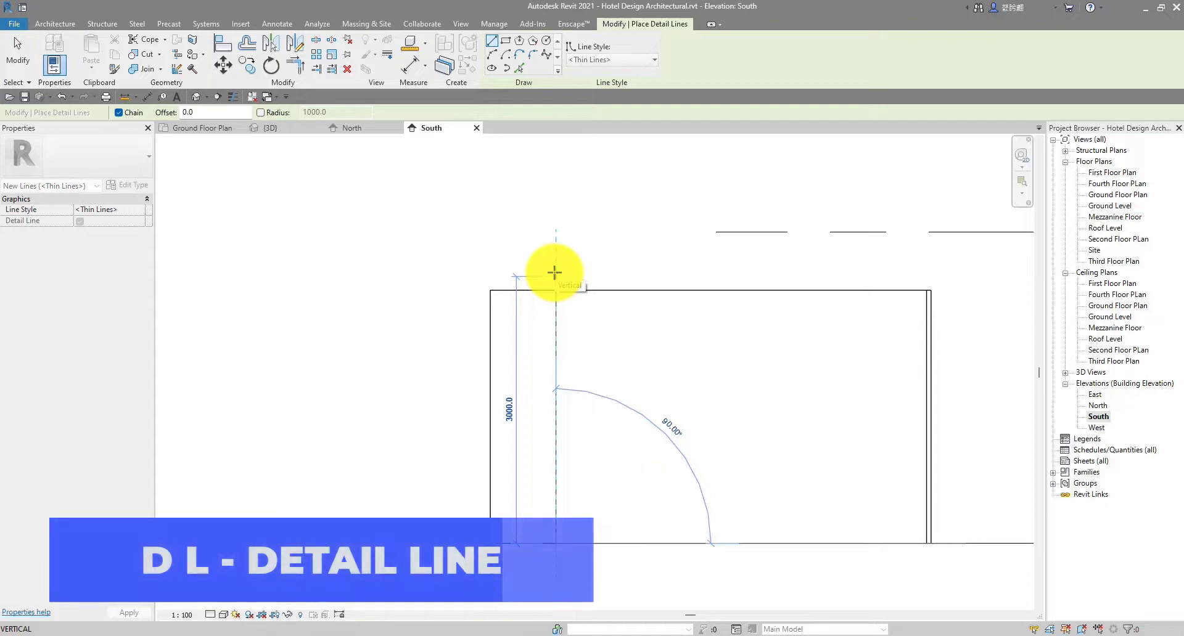
click(556, 275)
Finish the horizontal detail line at the 3000 height and end the line chain
click(381, 280)
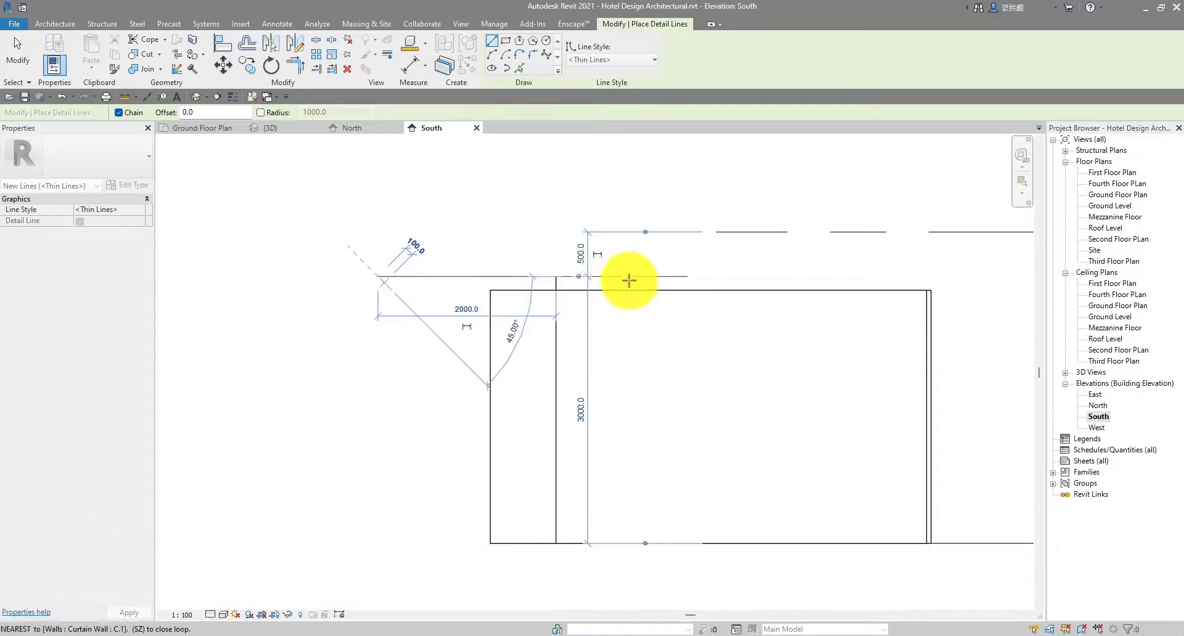
key(Escape)
key(Escape)
scroll(559, 283, up, 2)
click(603, 297)
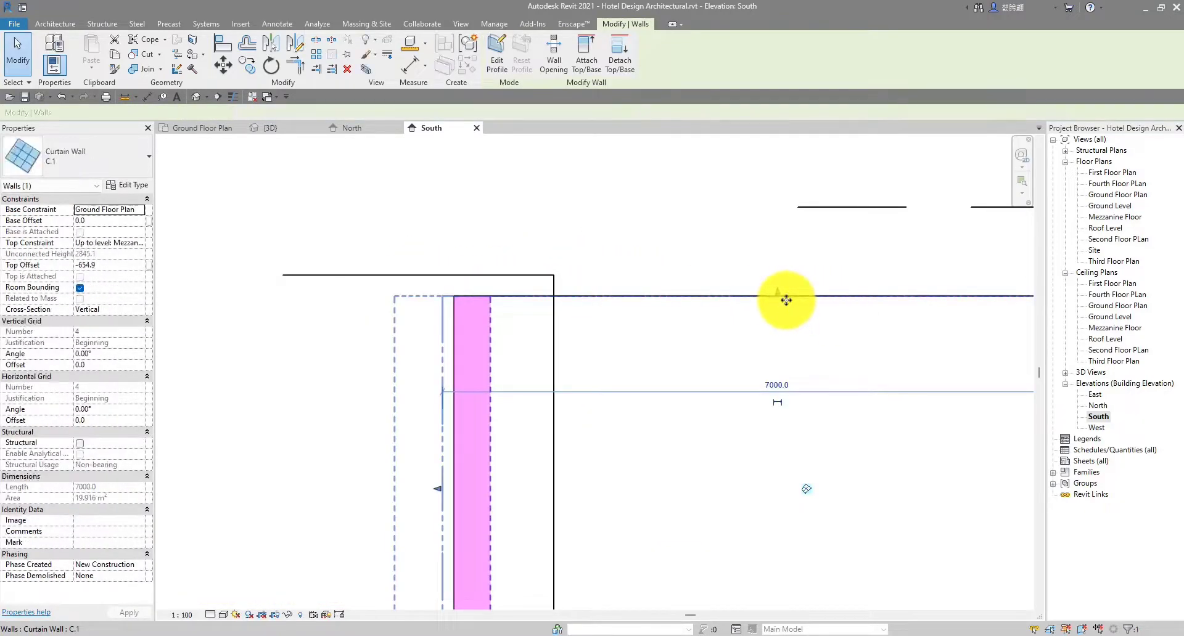
click(784, 226)
scroll(758, 309, down, 2)
scroll(695, 373, down, 2)
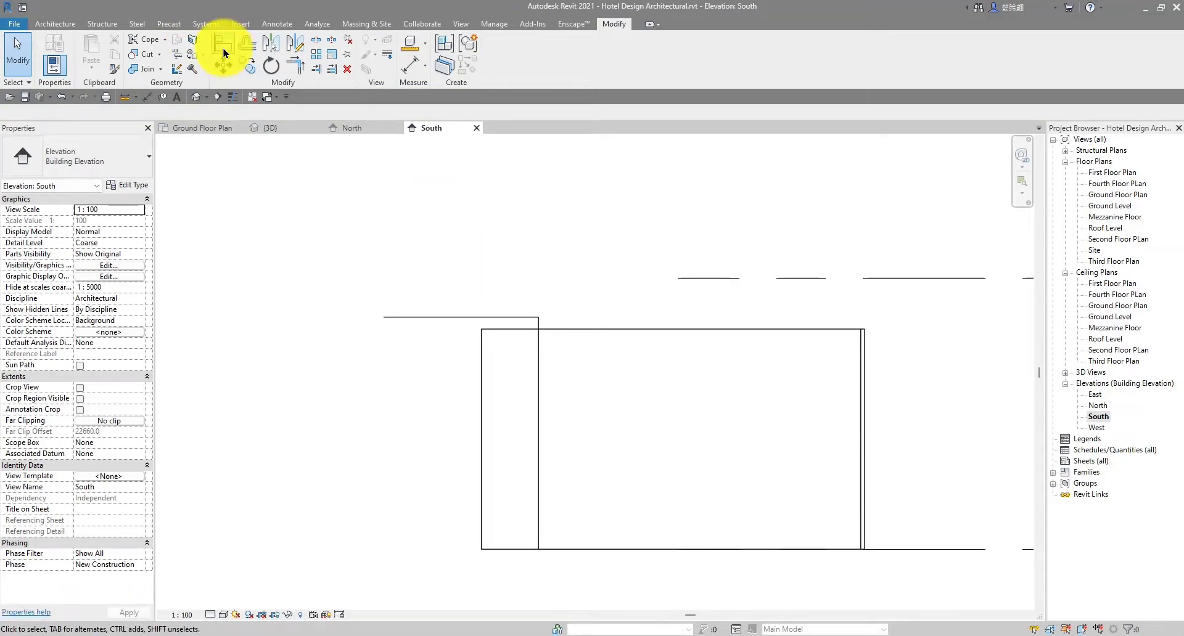
Align the curtain wall's top to the horizontal 3000 detail line
click(224, 47)
scroll(578, 349, up, 3)
click(466, 303)
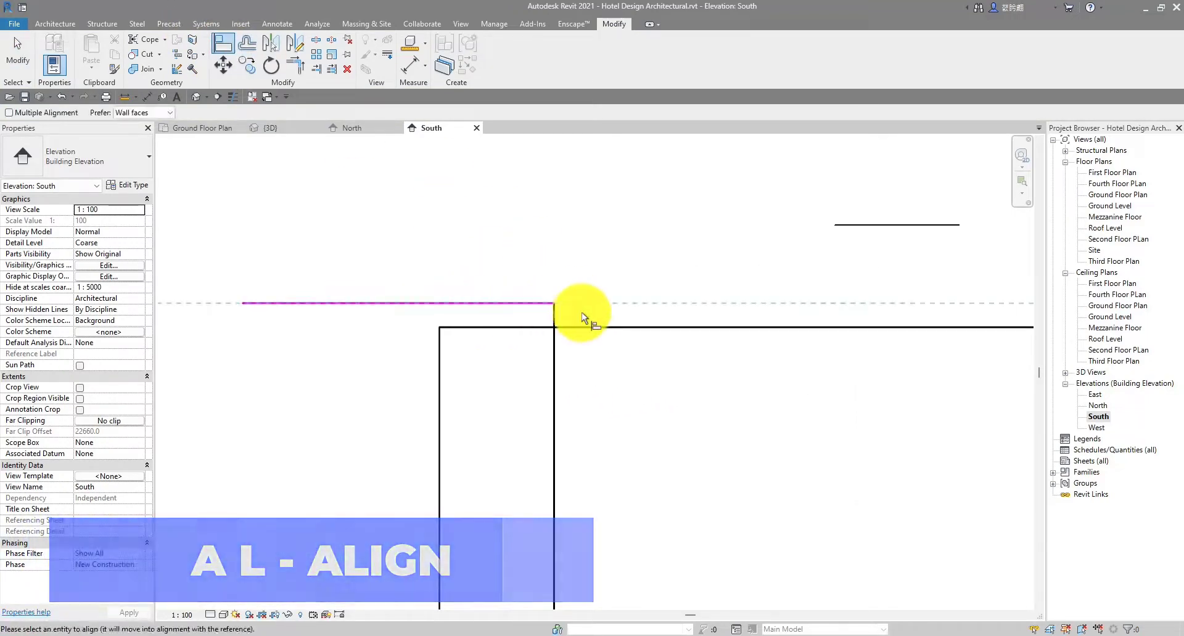
click(635, 327)
scroll(536, 346, down, 2)
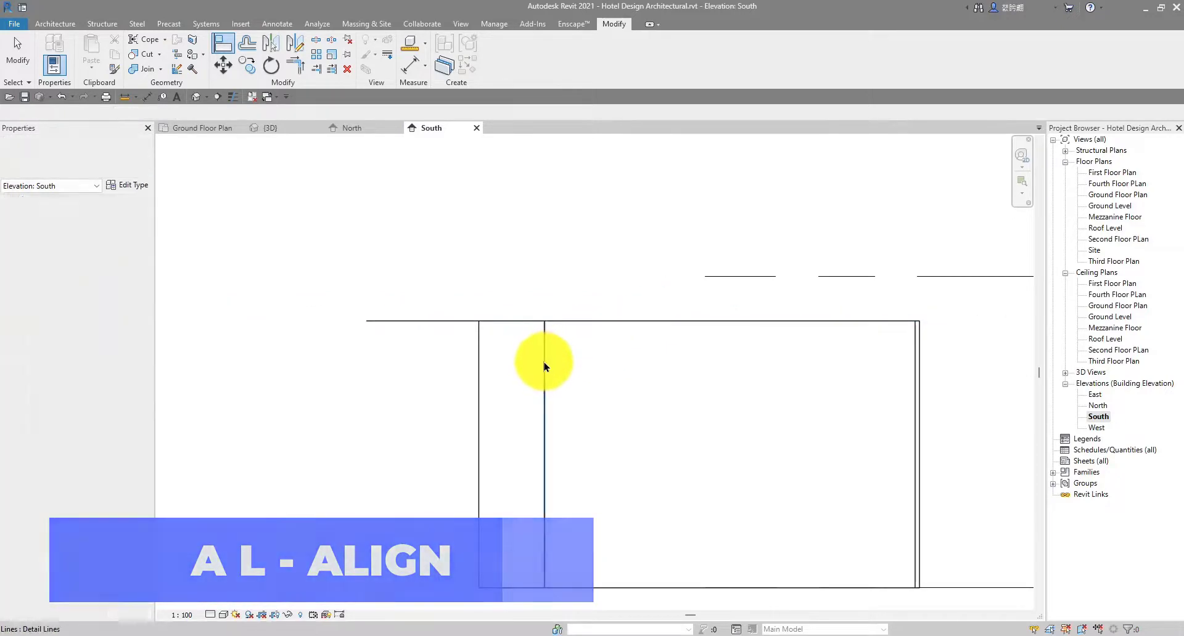
key(Escape)
click(544, 366)
key(Delete)
scroll(546, 364, up, 1)
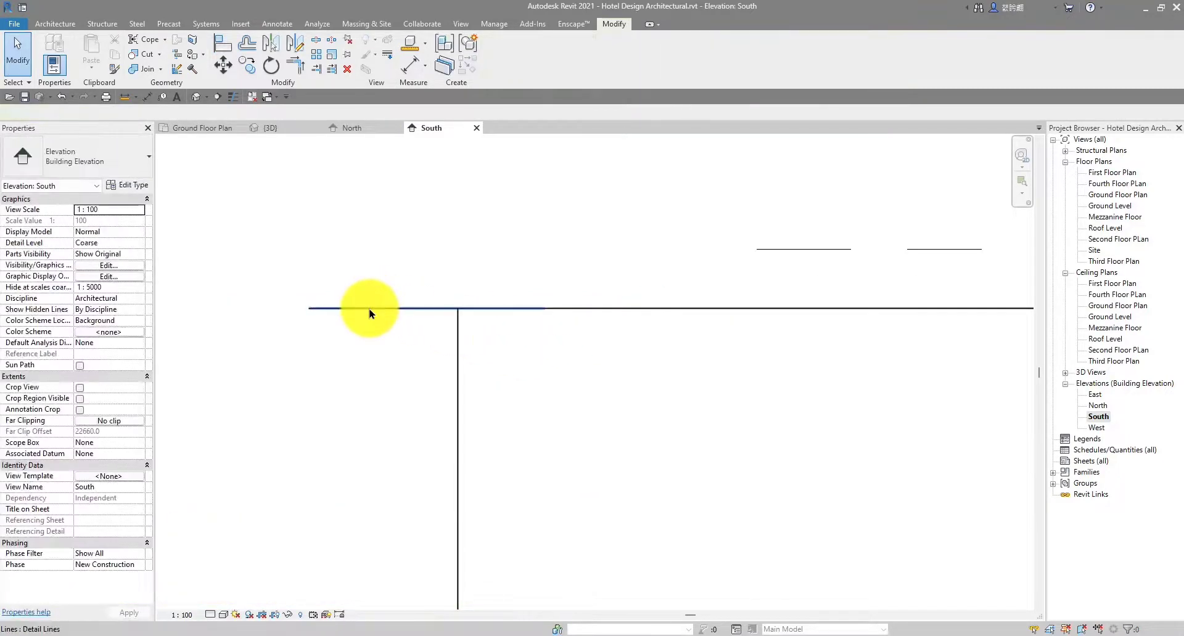
Delete the leftover detail line with DE
click(369, 309)
key(d)
key(e)
scroll(370, 309, down, 8)
scroll(554, 323, down, 1)
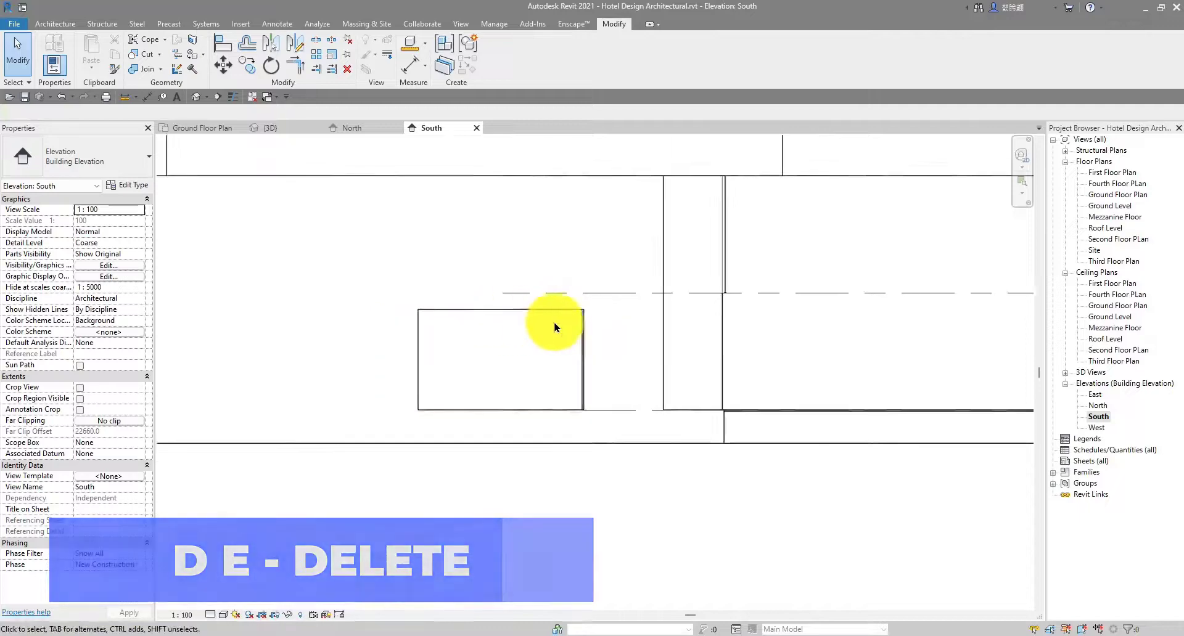
scroll(555, 327, down, 4)
Switch to the 3D view and orbit toward the ground-floor openings
click(267, 128)
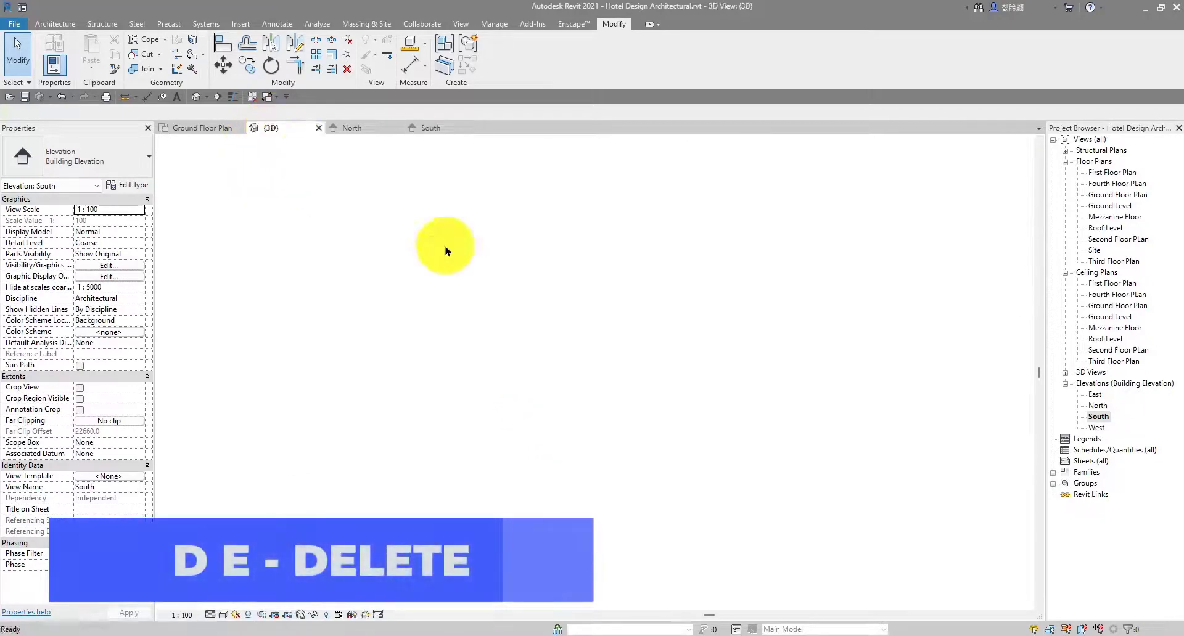
mouse_move(562, 346)
shift+middle_down()
mouse_move(597, 444)
mouse_move(605, 314)
mouse_move(660, 373)
mouse_move(483, 330)
mouse_move(470, 304)
mouse_move(413, 274)
mouse_move(430, 334)
mouse_move(422, 364)
shift+middle_up()
scroll(599, 432, up, 5)
scroll(417, 278, down, 3)
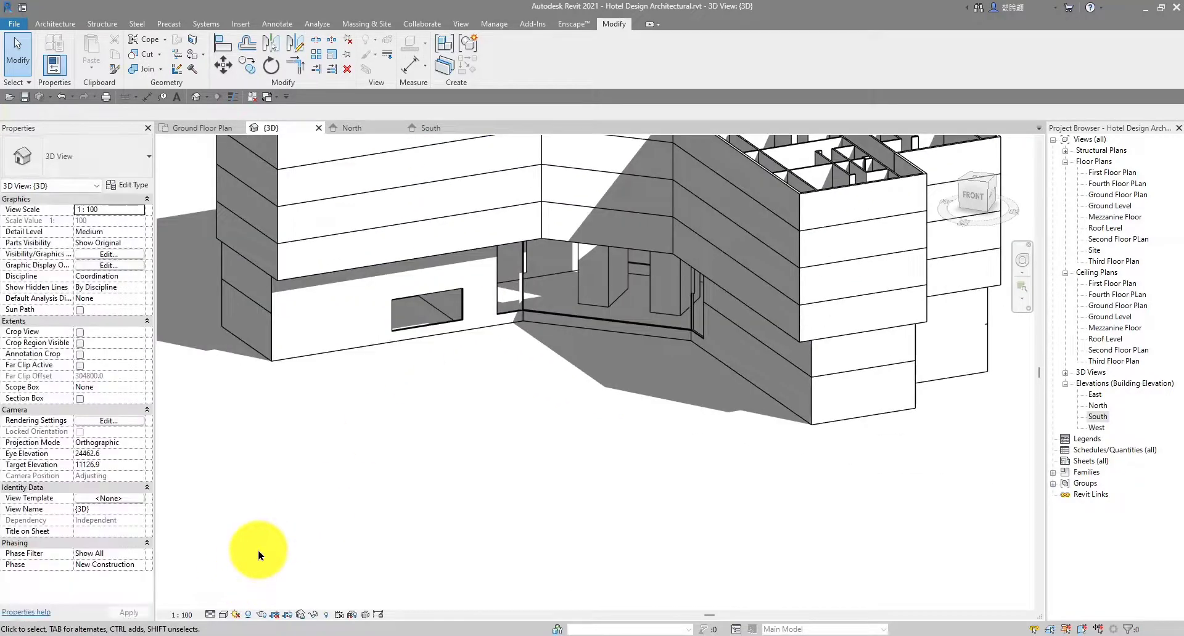
mouse_move(196, 633)
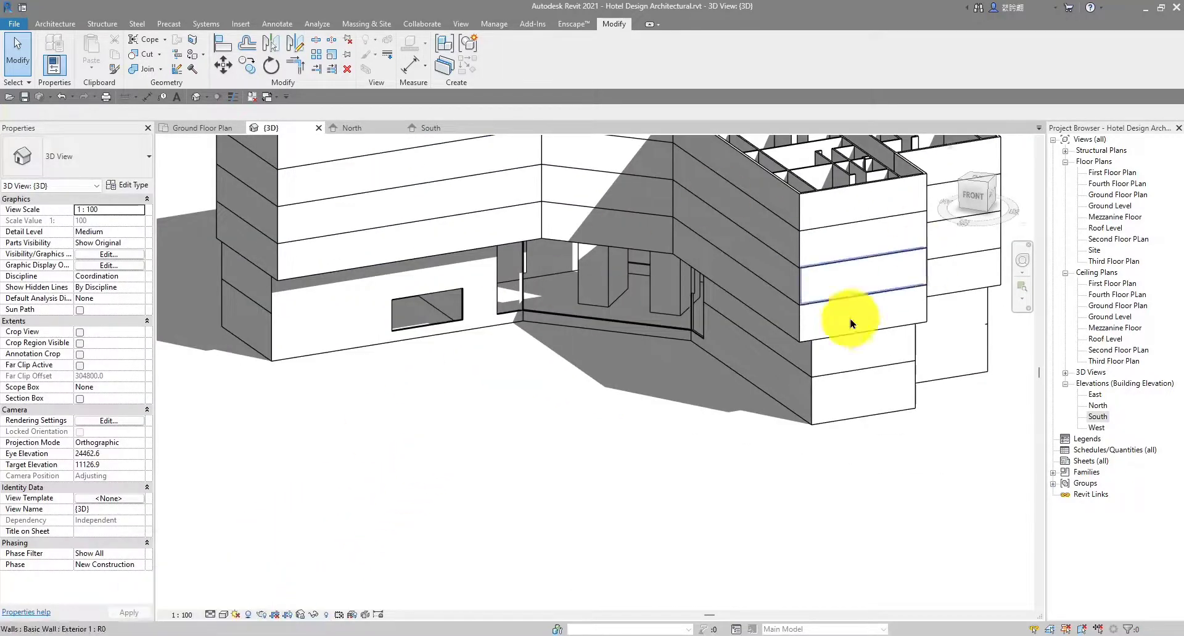
middle_drag(428, 364, 409, 433)
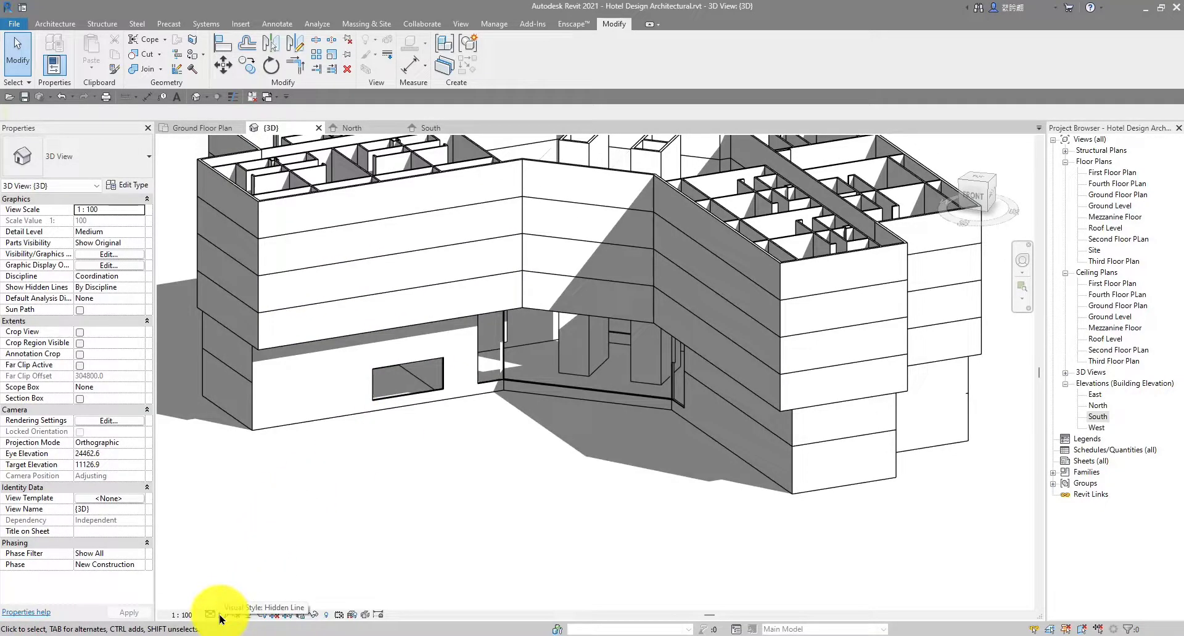
Set the 3D view to Shaded, orbit the building, then return to the Ground Floor Plan
click(223, 615)
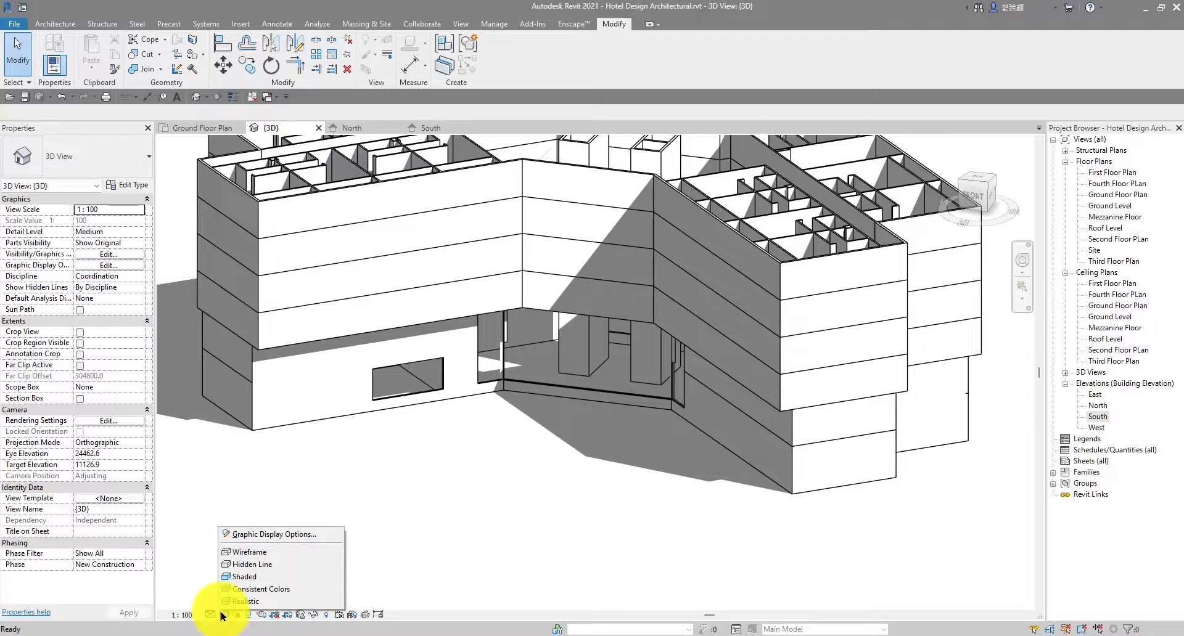
click(251, 578)
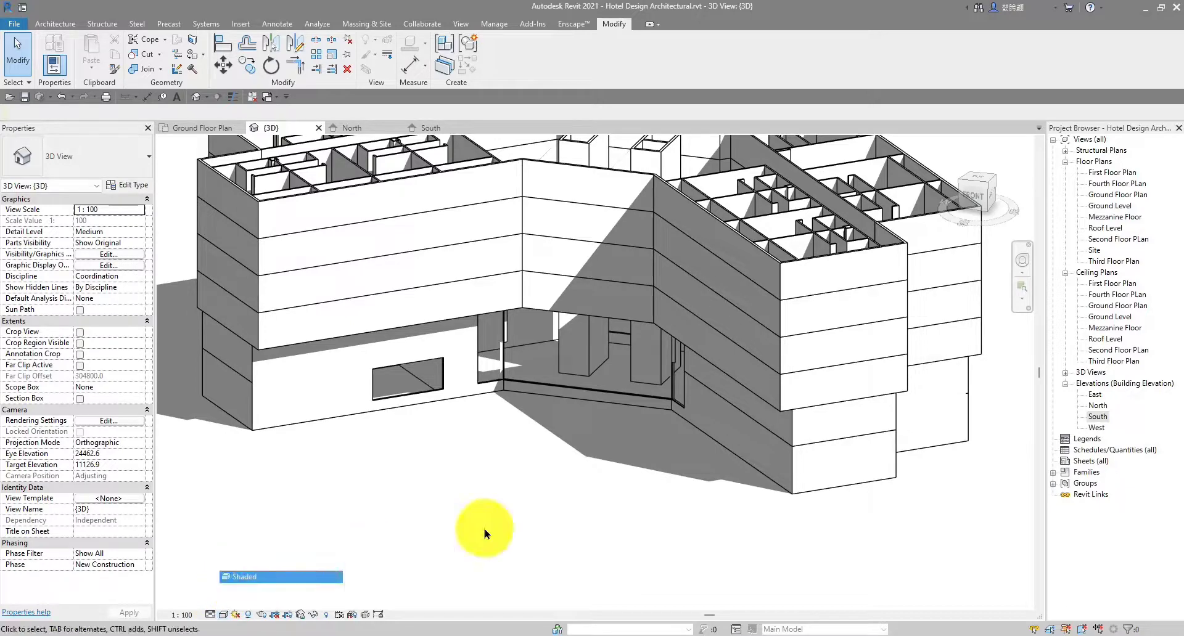
scroll(602, 341, up, 3)
scroll(602, 341, down, 4)
mouse_move(723, 463)
shift+middle_down()
mouse_move(731, 469)
mouse_move(388, 285)
mouse_move(542, 389)
mouse_move(845, 549)
mouse_move(753, 492)
mouse_move(815, 472)
mouse_move(732, 454)
mouse_move(700, 464)
mouse_move(519, 460)
mouse_move(628, 385)
mouse_move(692, 502)
mouse_move(671, 489)
shift+middle_up()
scroll(454, 362, up, 5)
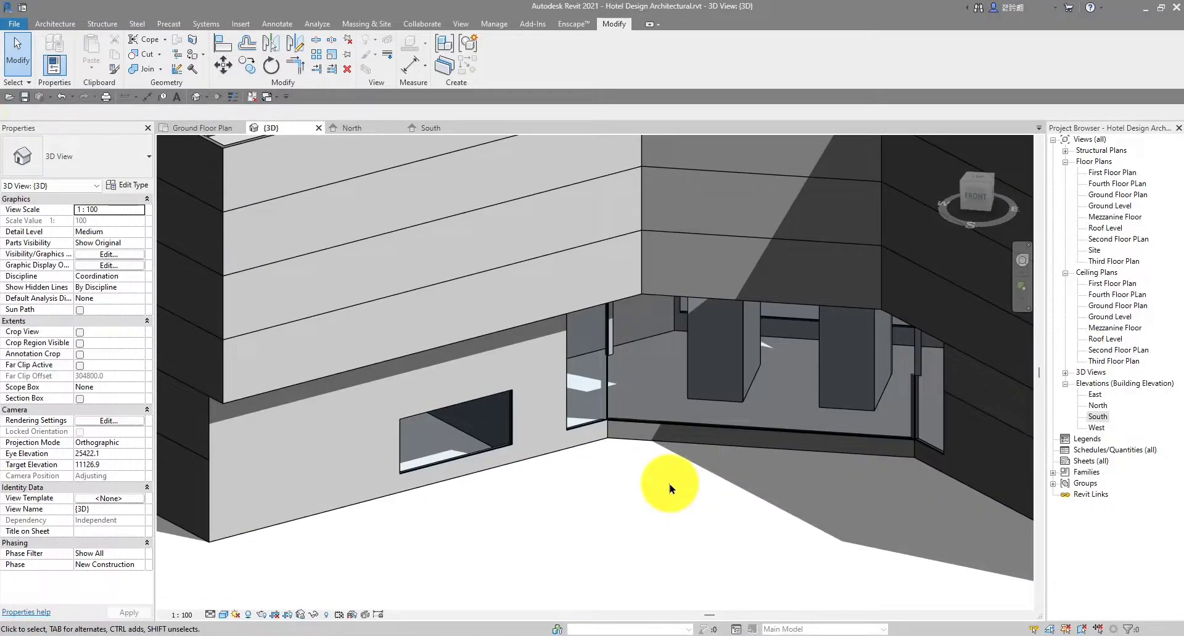
click(201, 130)
scroll(491, 190, up, 6)
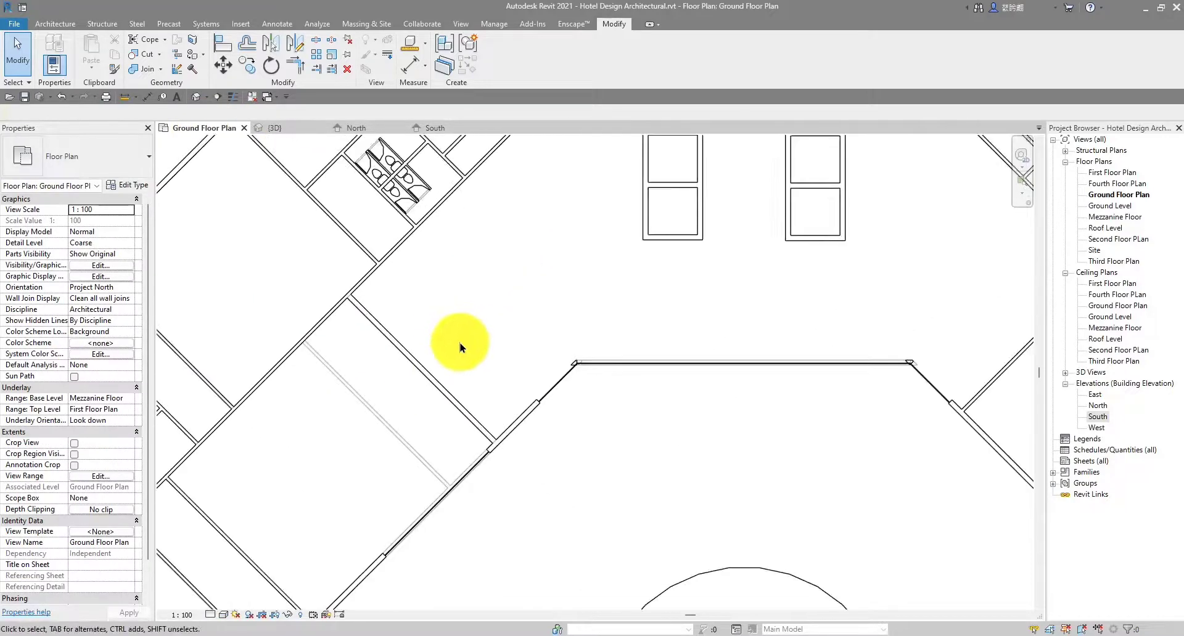
Start a new wall using the Curtain Wall C.1 type
scroll(459, 347, up, 2)
click(55, 24)
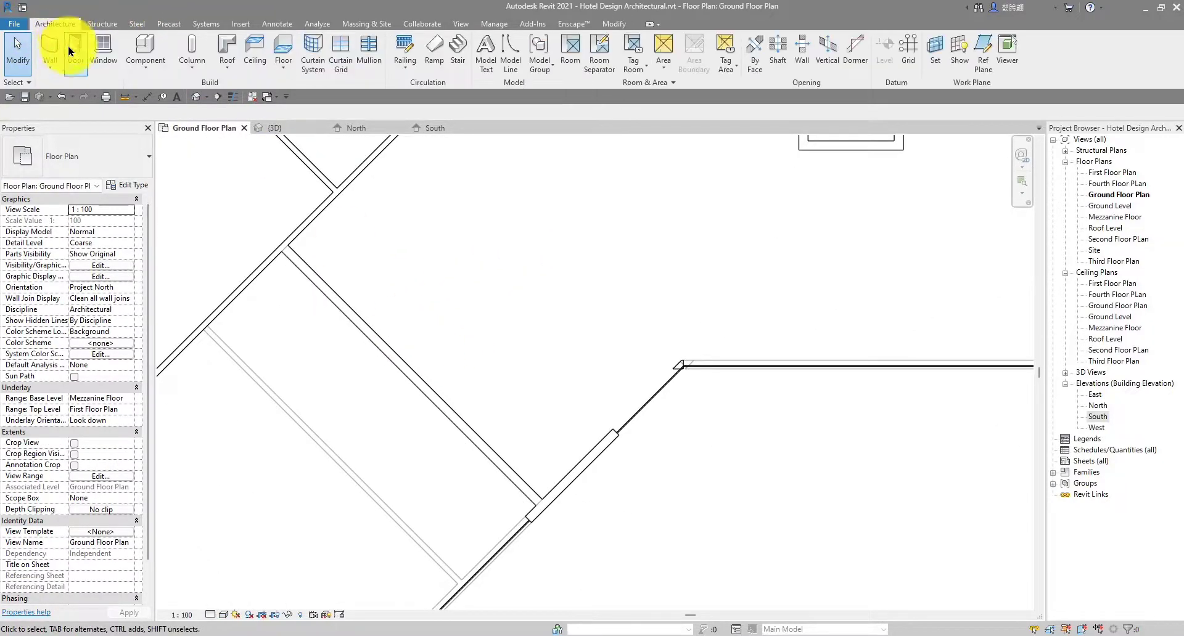
click(52, 48)
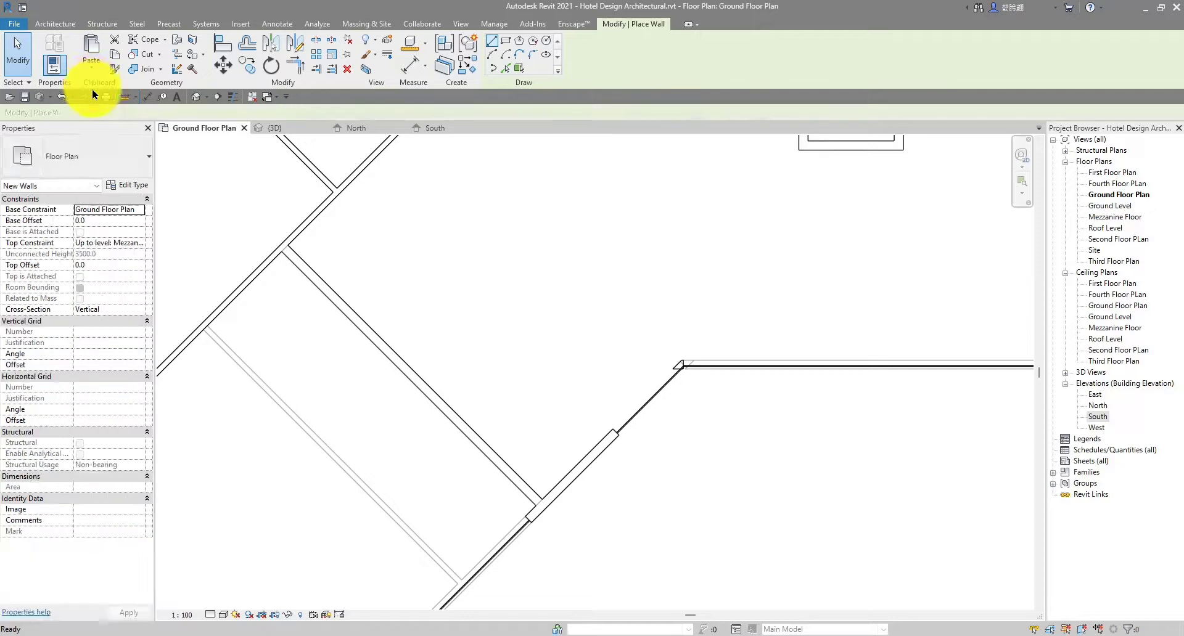
click(105, 171)
click(80, 296)
scroll(291, 260, up, 1)
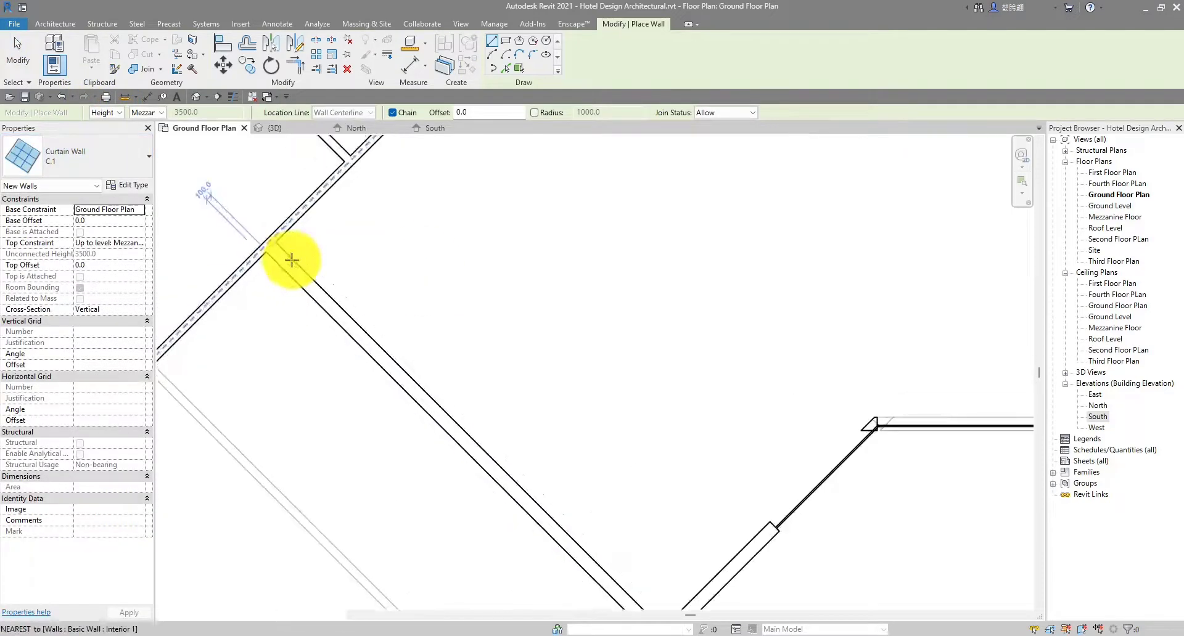
scroll(292, 260, up, 1)
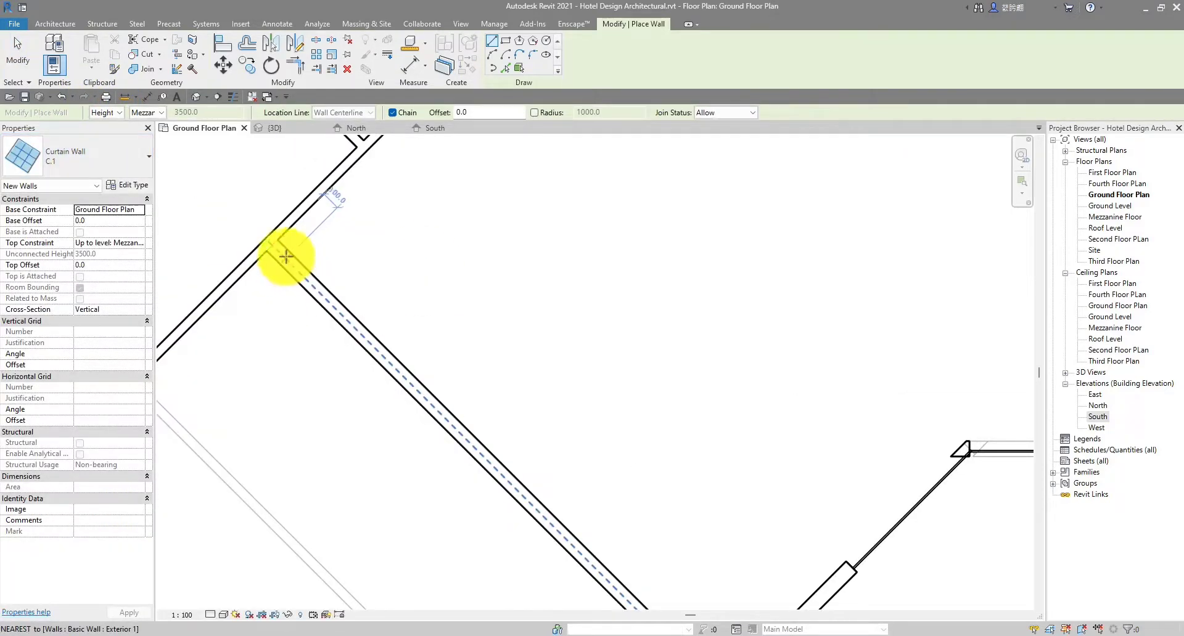
scroll(286, 256, up, 1)
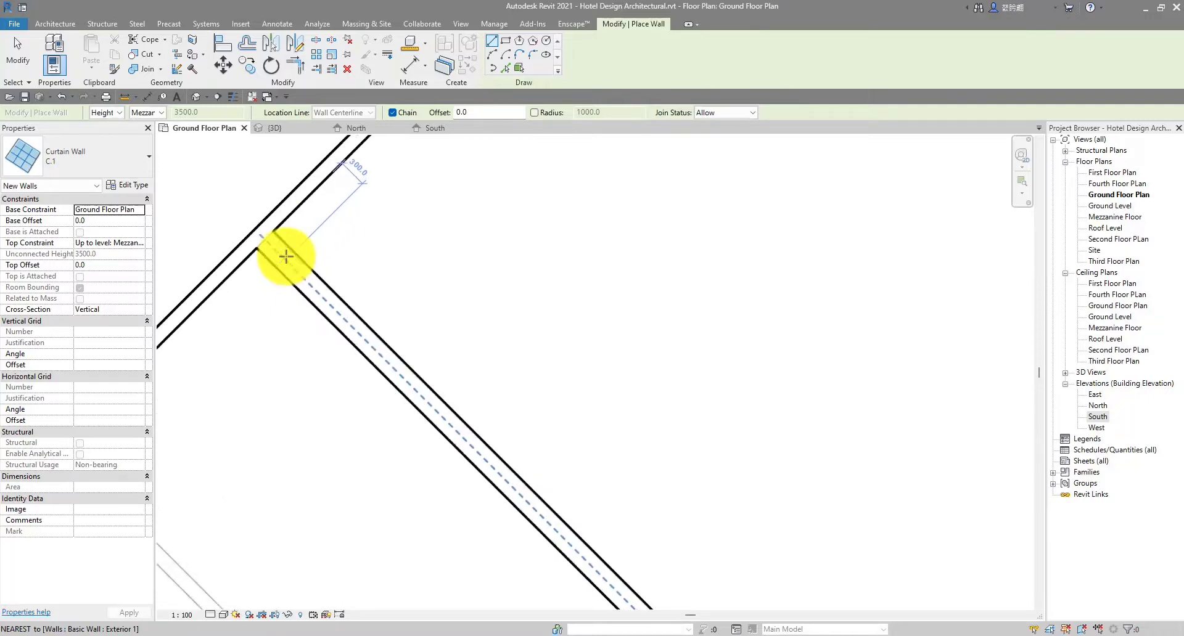
Draw the curtain wall along the diagonal exterior wall from corner to opposite wall
click(286, 256)
scroll(290, 255, down, 2)
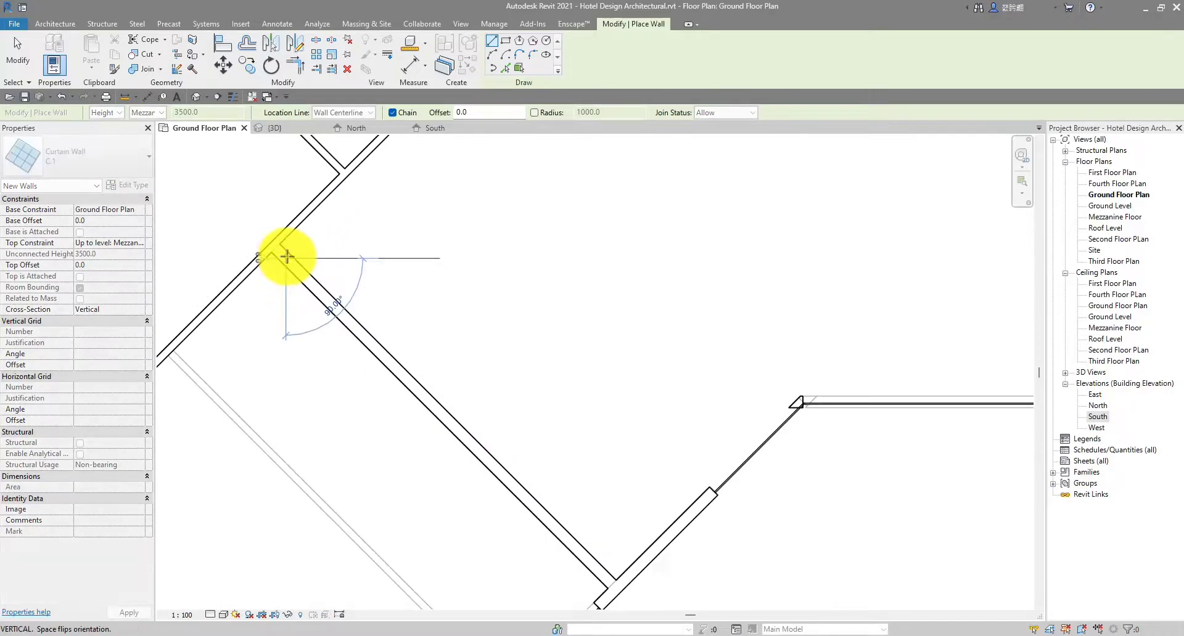
scroll(502, 415, up, 3)
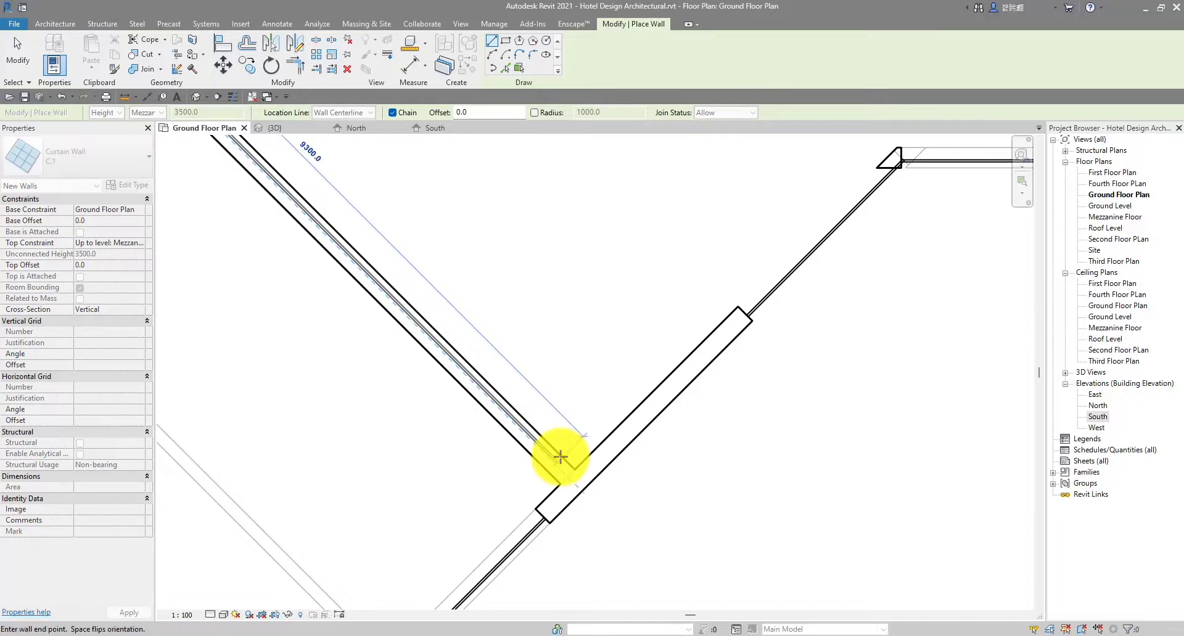
click(555, 457)
scroll(555, 457, down, 1)
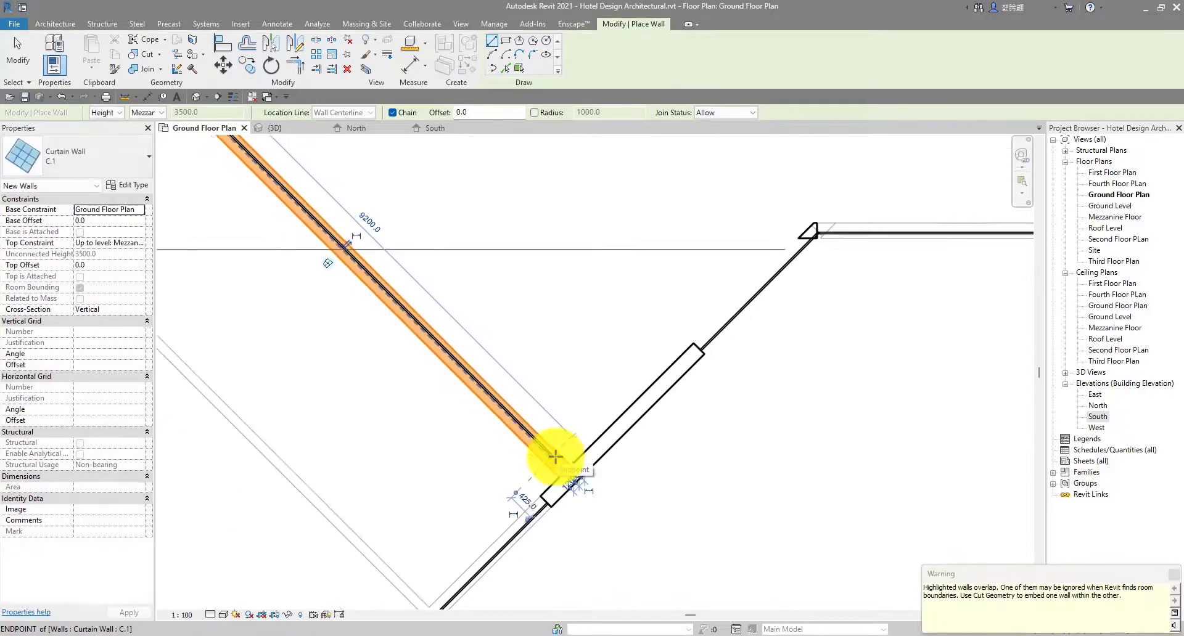
key(Escape)
key(Escape)
scroll(559, 457, up, 1)
scroll(561, 457, down, 5)
middle_drag(498, 360, 458, 299)
scroll(369, 240, up, 2)
scroll(368, 240, up, 1)
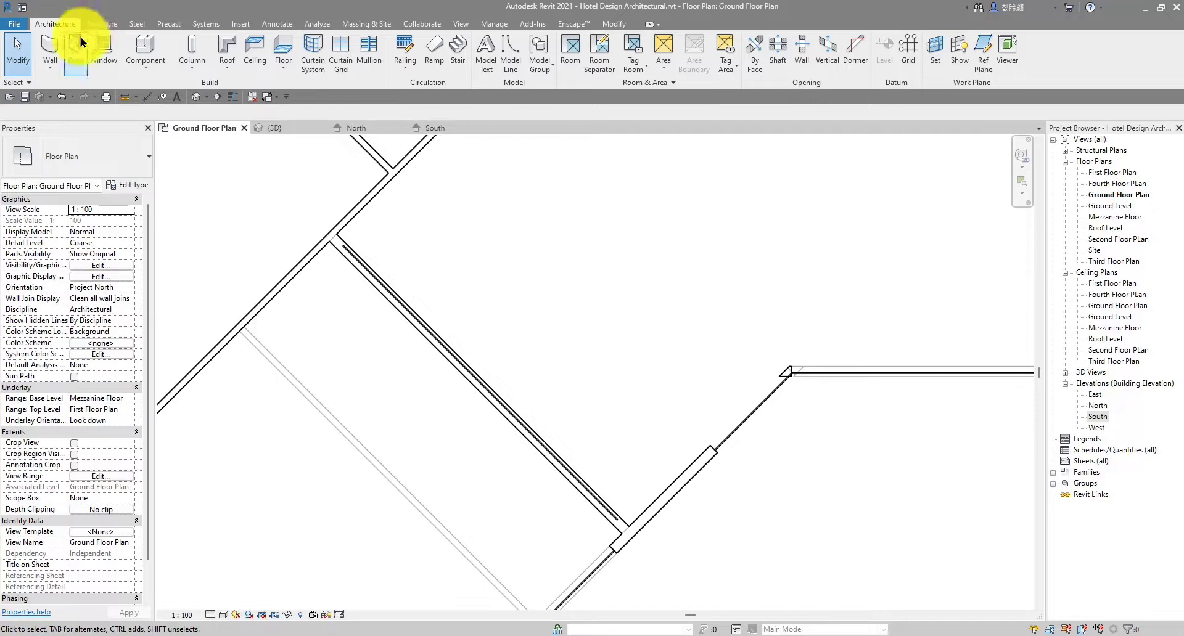
Cut the diagonal basic wall with the new curtain wall using Cut Geometry
click(606, 26)
click(146, 58)
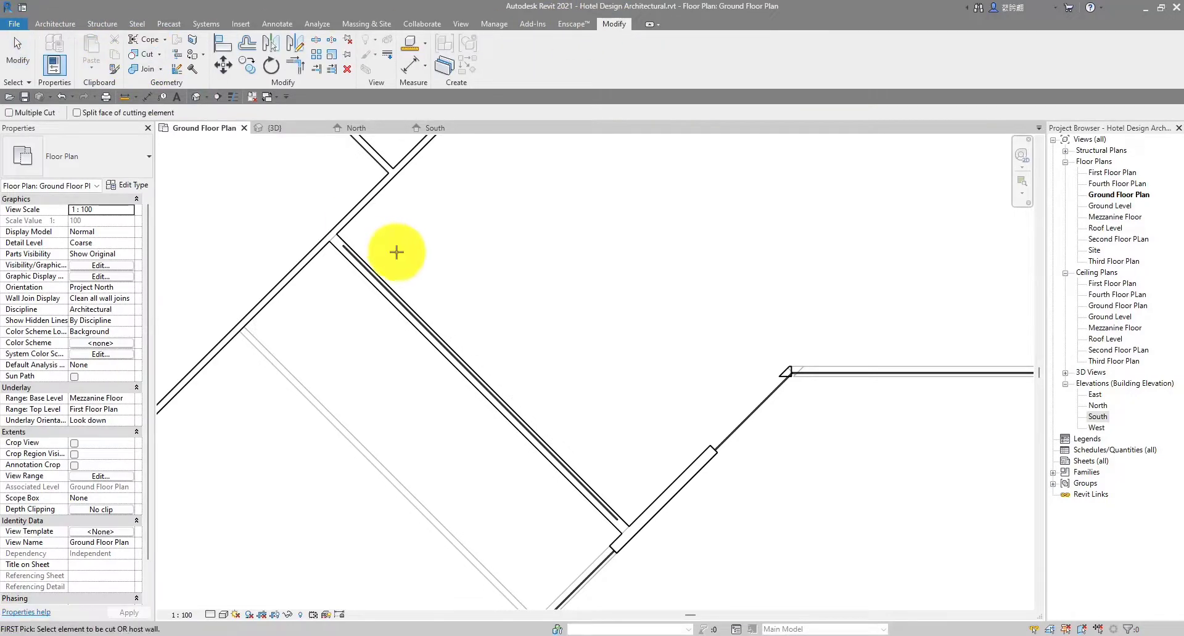
scroll(317, 253, up, 3)
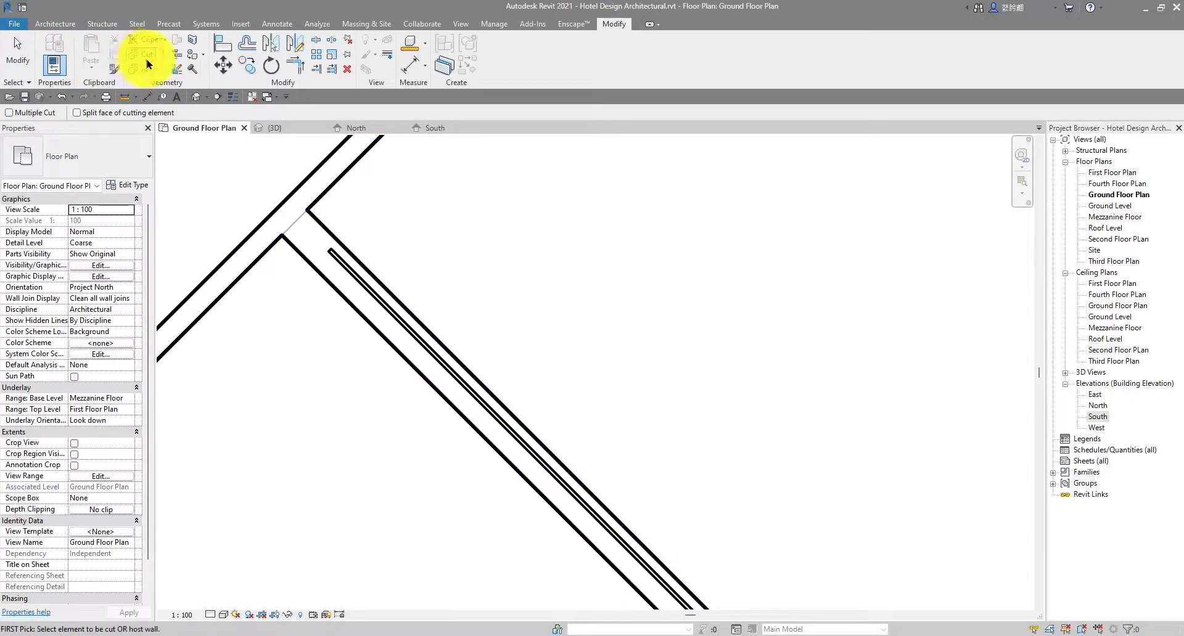
click(327, 279)
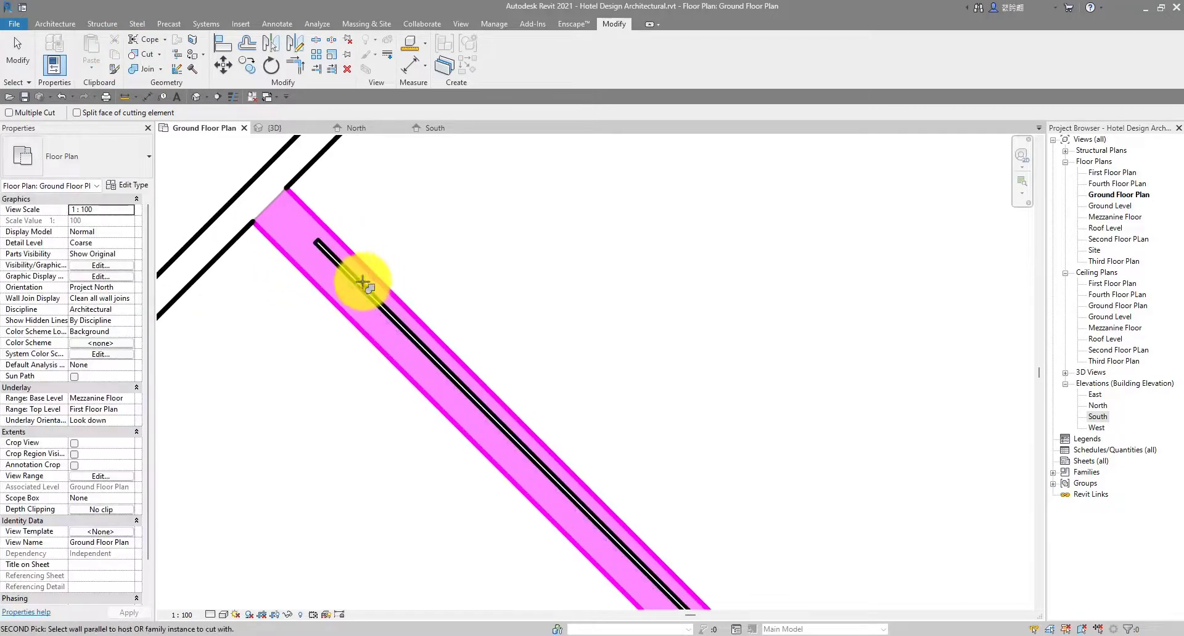
click(359, 286)
scroll(359, 287, down, 5)
key(Escape)
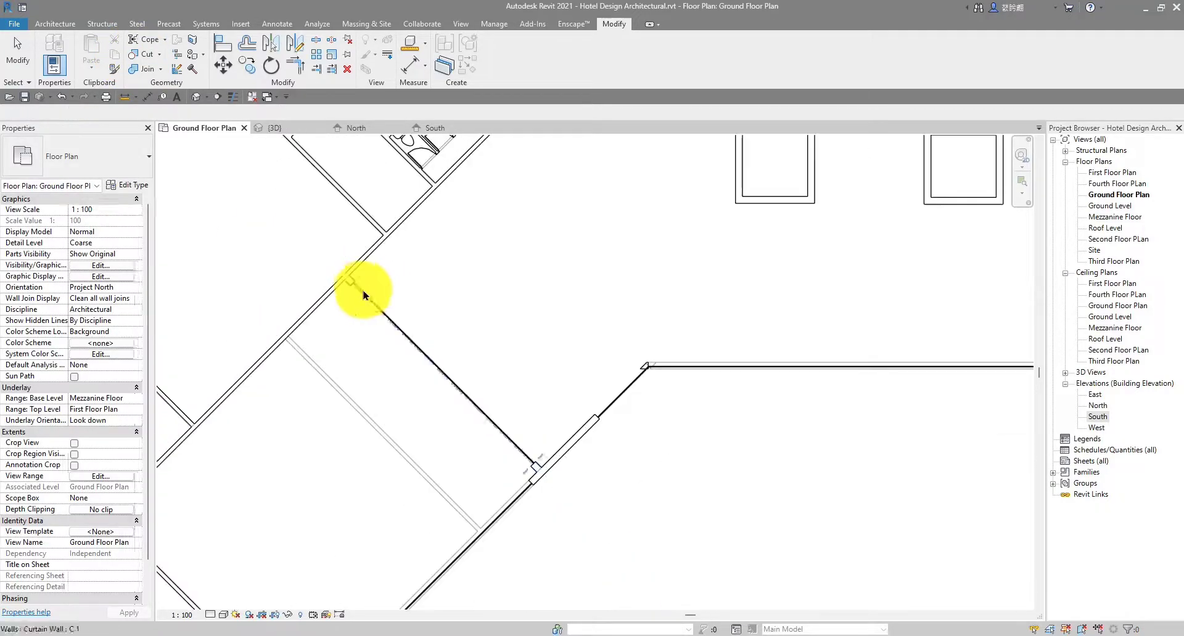
scroll(396, 277, down, 2)
scroll(397, 275, down, 1)
scroll(324, 194, down, 1)
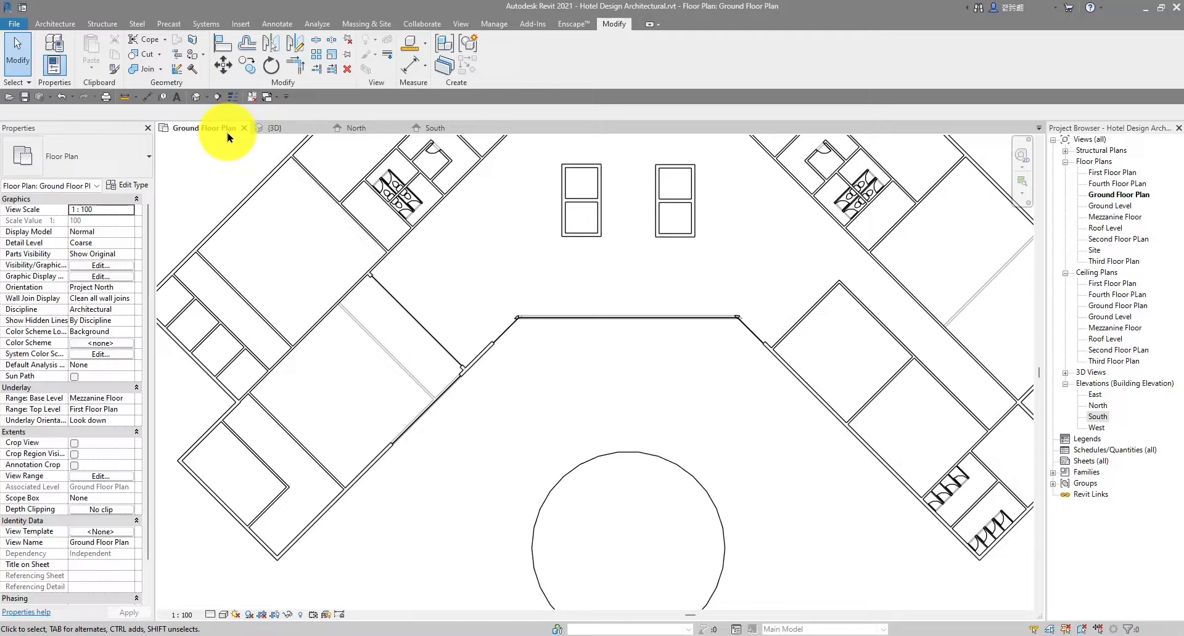
Open the default 3D view and orbit to frame the curtain-wall window
click(196, 98)
shift+middle_drag(634, 368, 693, 274)
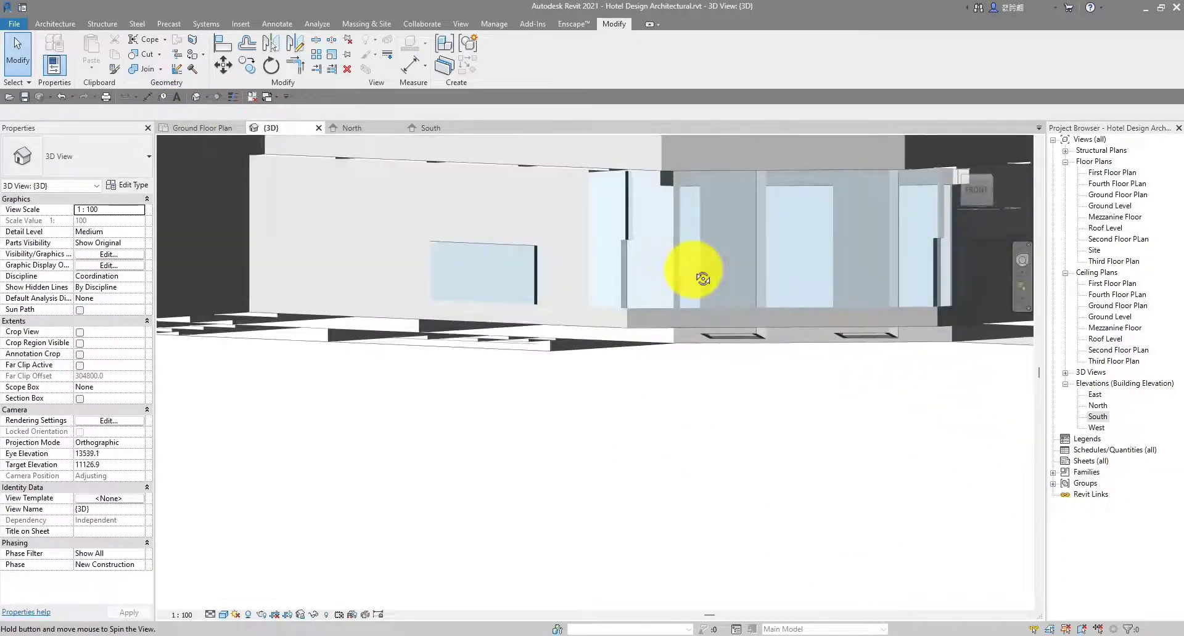
shift+middle_drag(412, 251, 493, 199)
scroll(473, 321, up, 3)
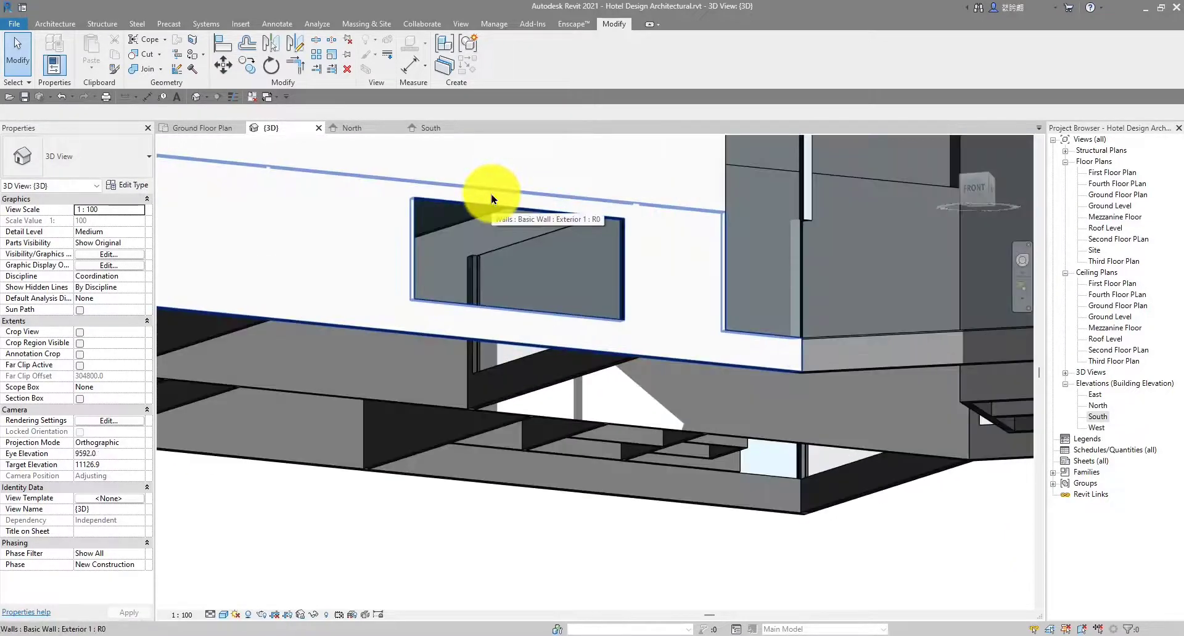
scroll(653, 330, down, 2)
mouse_move(623, 313)
middle_down()
mouse_move(636, 373)
mouse_move(600, 328)
mouse_move(610, 352)
mouse_move(640, 356)
mouse_move(654, 387)
middle_up()
scroll(600, 327, up, 2)
scroll(599, 327, down, 1)
shift+middle_drag(697, 344, 684, 336)
scroll(680, 336, up, 2)
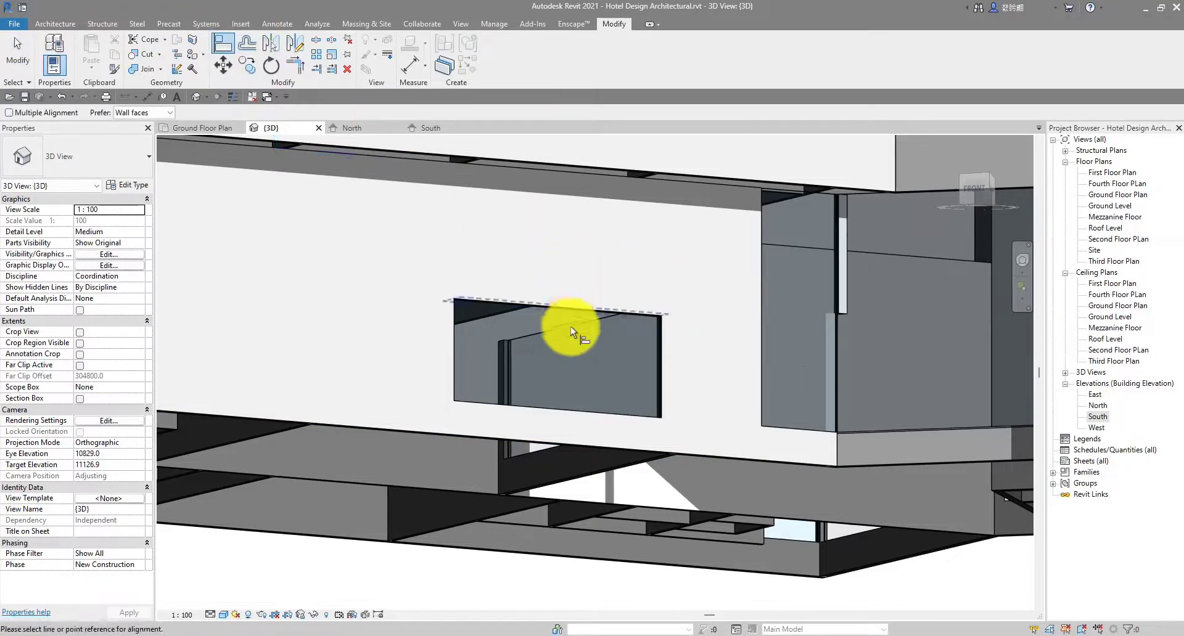
scroll(527, 300, up, 2)
Align the curtain wall's top to the opening's top edge
click(524, 297)
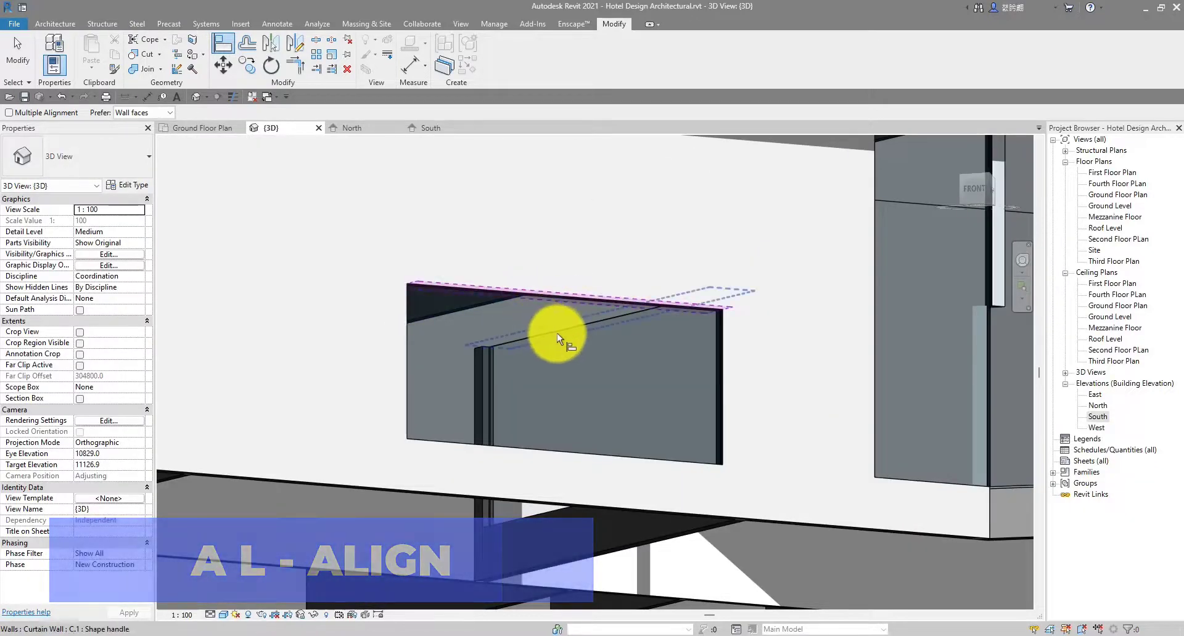
scroll(559, 330, up, 2)
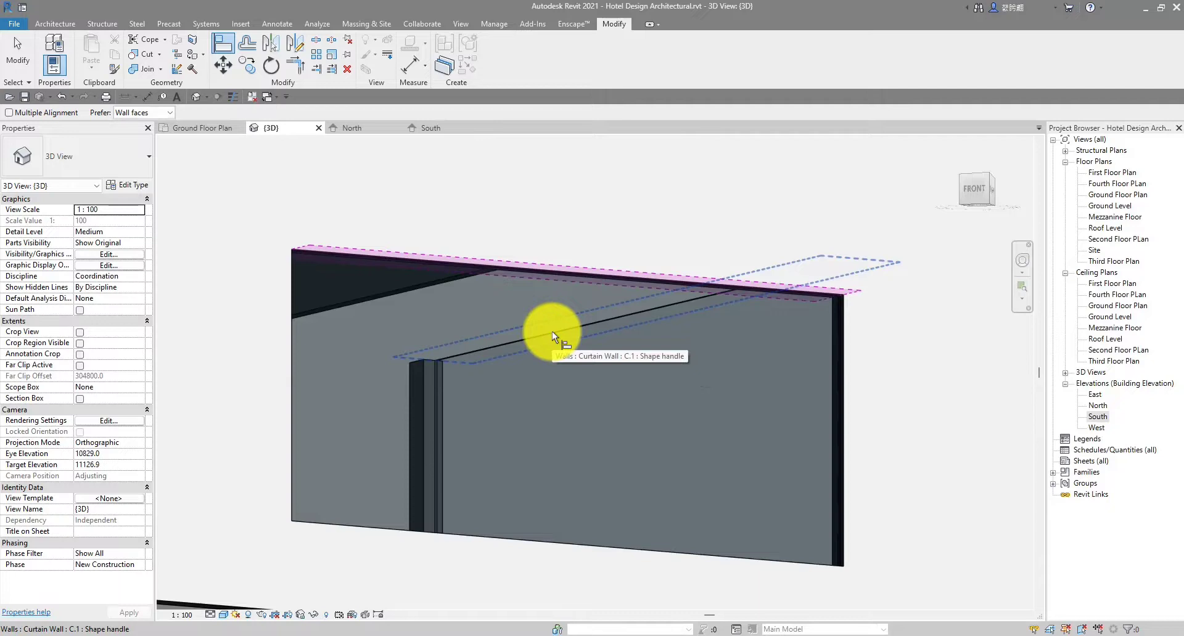
click(521, 338)
scroll(521, 337, down, 2)
key(Escape)
shift+middle_drag(580, 344, 711, 424)
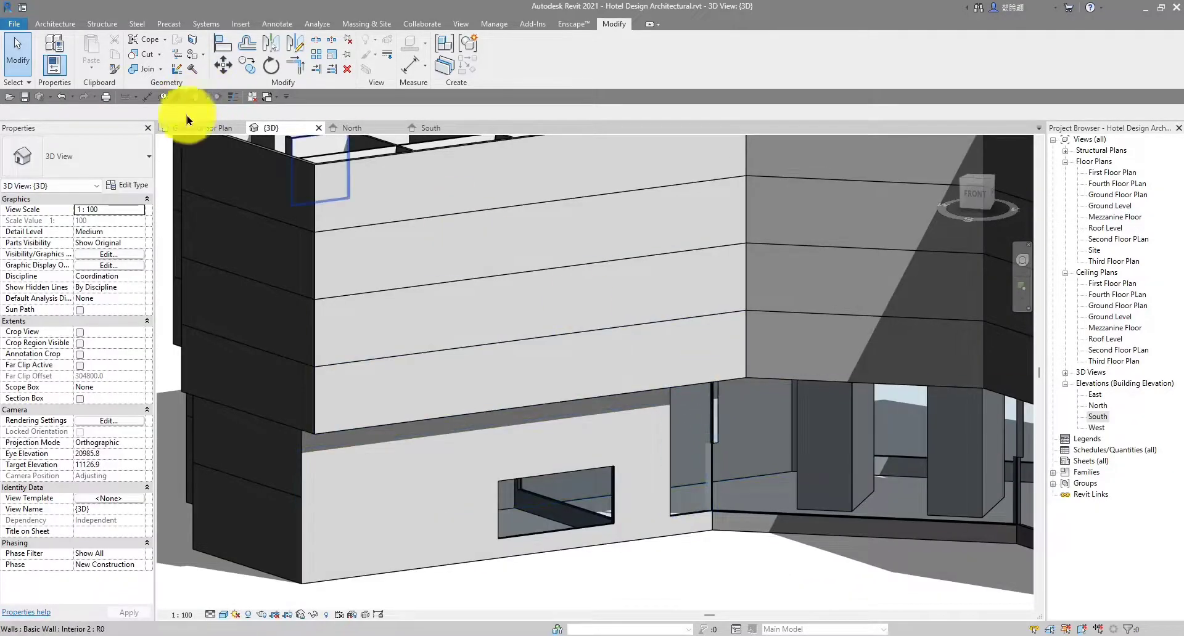
Review the Ground Floor Plan, panning and zooming around the building
click(202, 127)
middle_drag(528, 336, 448, 390)
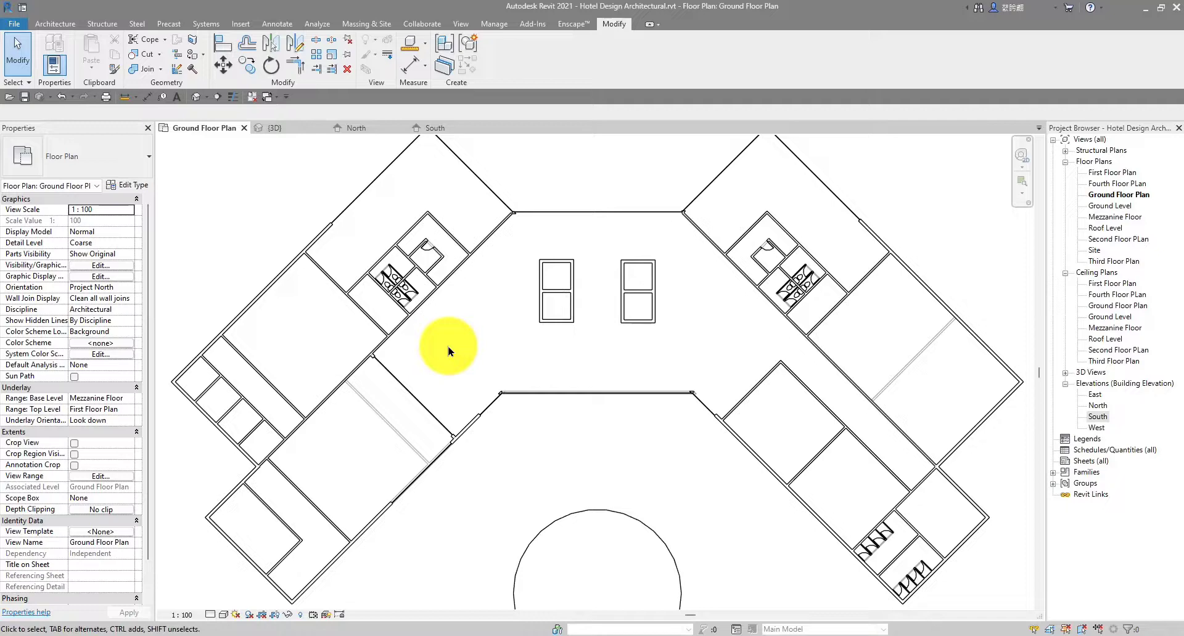
scroll(472, 337, down, 1)
scroll(546, 325, down, 1)
middle_drag(696, 333, 634, 365)
scroll(526, 311, up, 8)
scroll(535, 309, down, 5)
scroll(717, 222, up, 5)
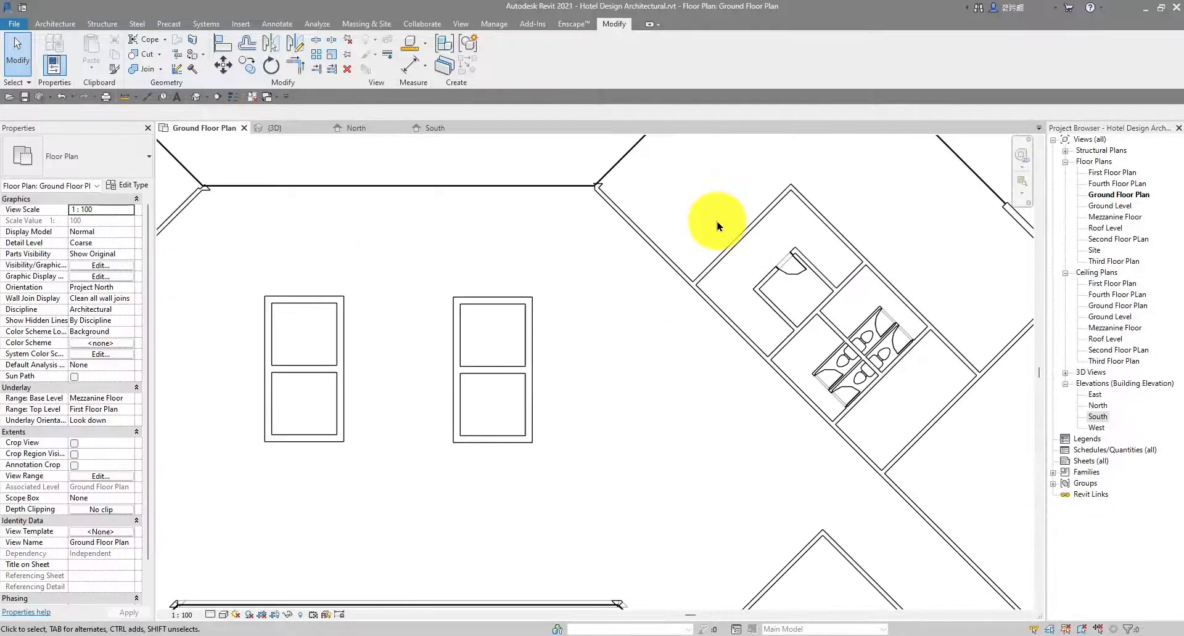
scroll(705, 251, down, 4)
scroll(666, 234, down, 3)
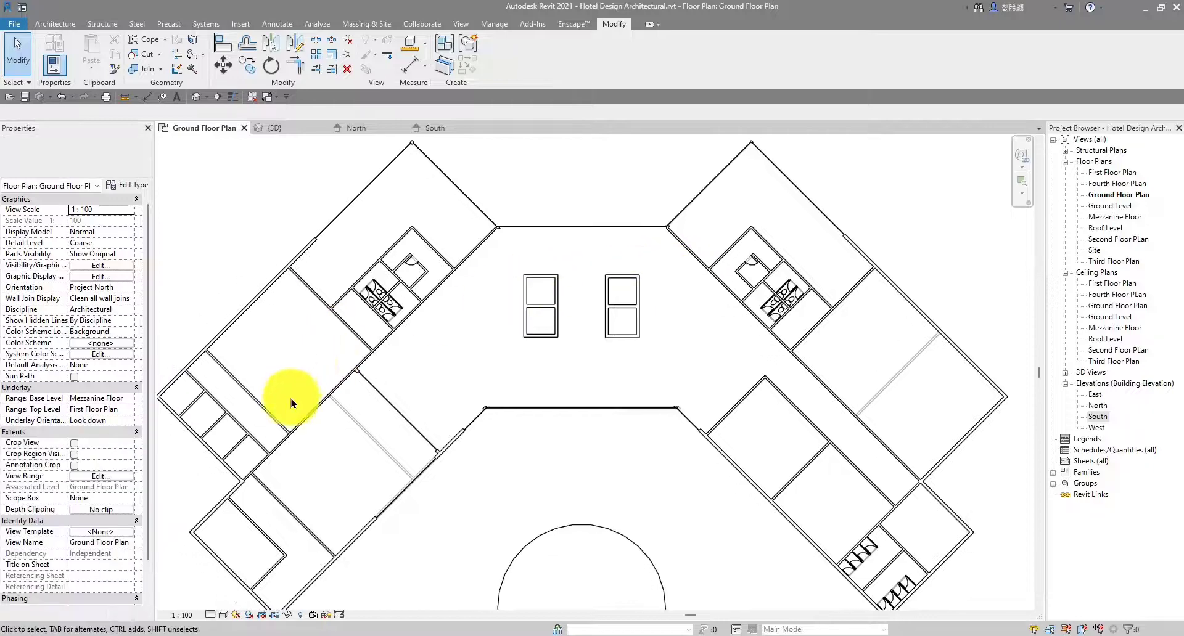
scroll(321, 394, up, 3)
scroll(454, 321, down, 2)
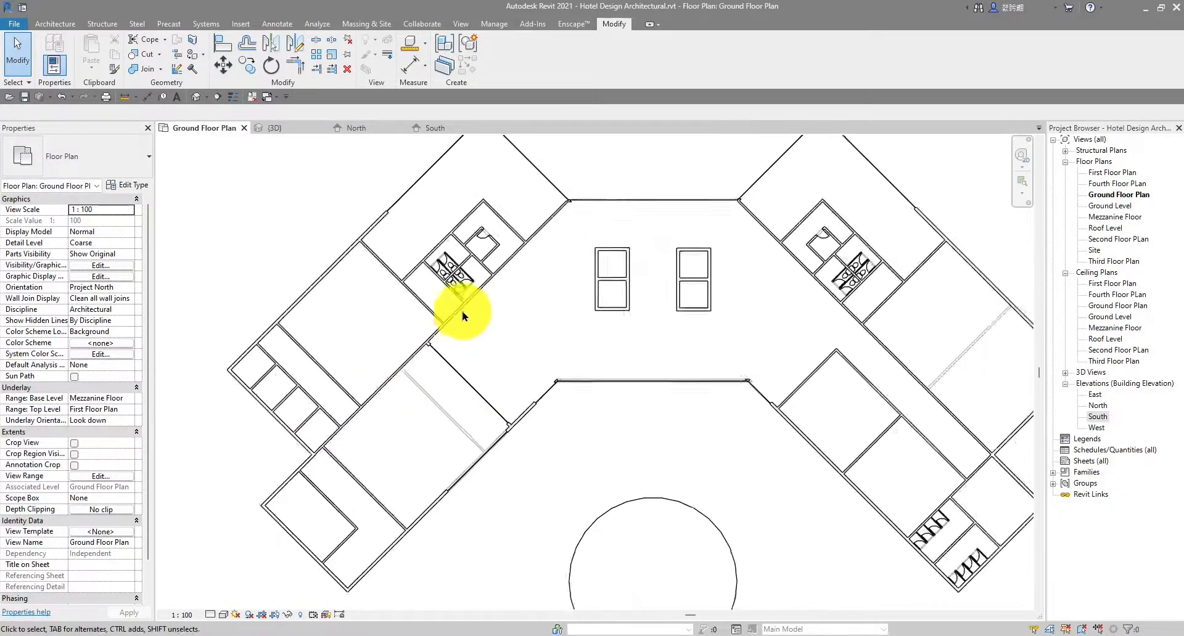
Glance at the First Floor Plan, then return to the Ground Floor Plan with the Insert tools showing
double_click(1113, 173)
scroll(673, 257, down, 2)
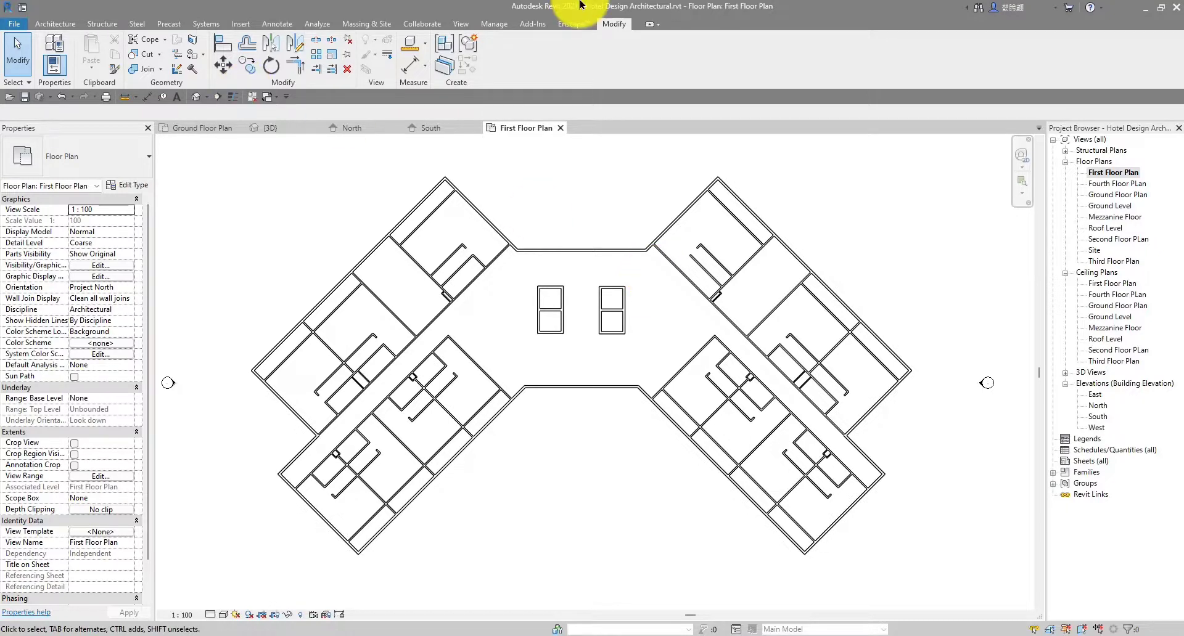
click(185, 127)
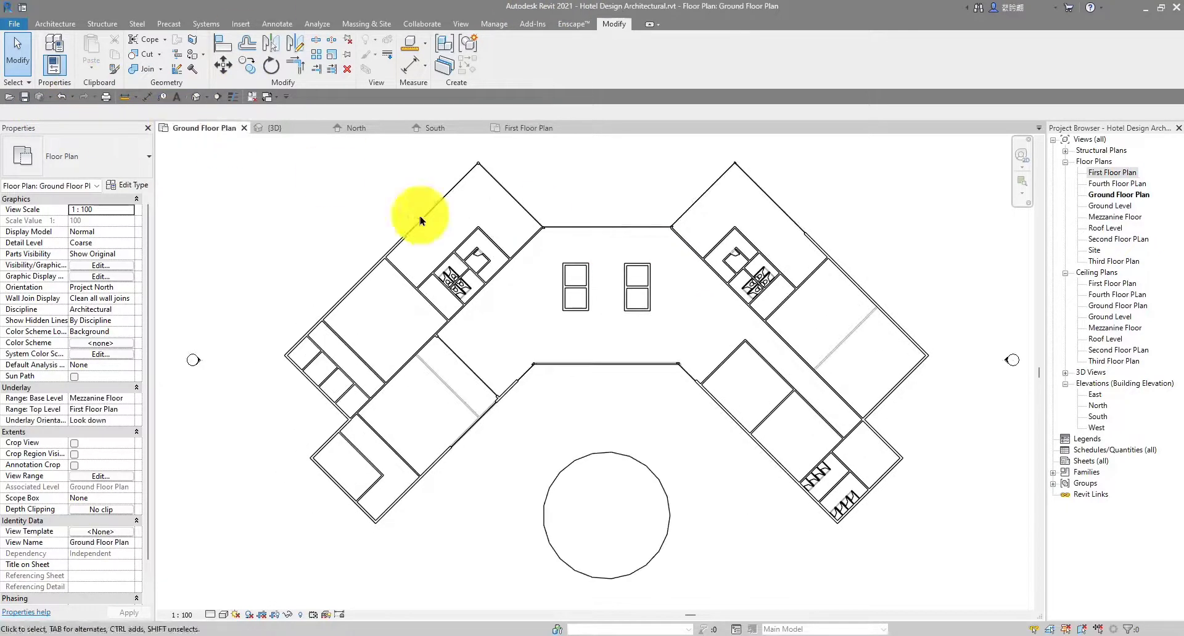
scroll(494, 277, up, 4)
scroll(494, 277, down, 5)
scroll(542, 325, up, 3)
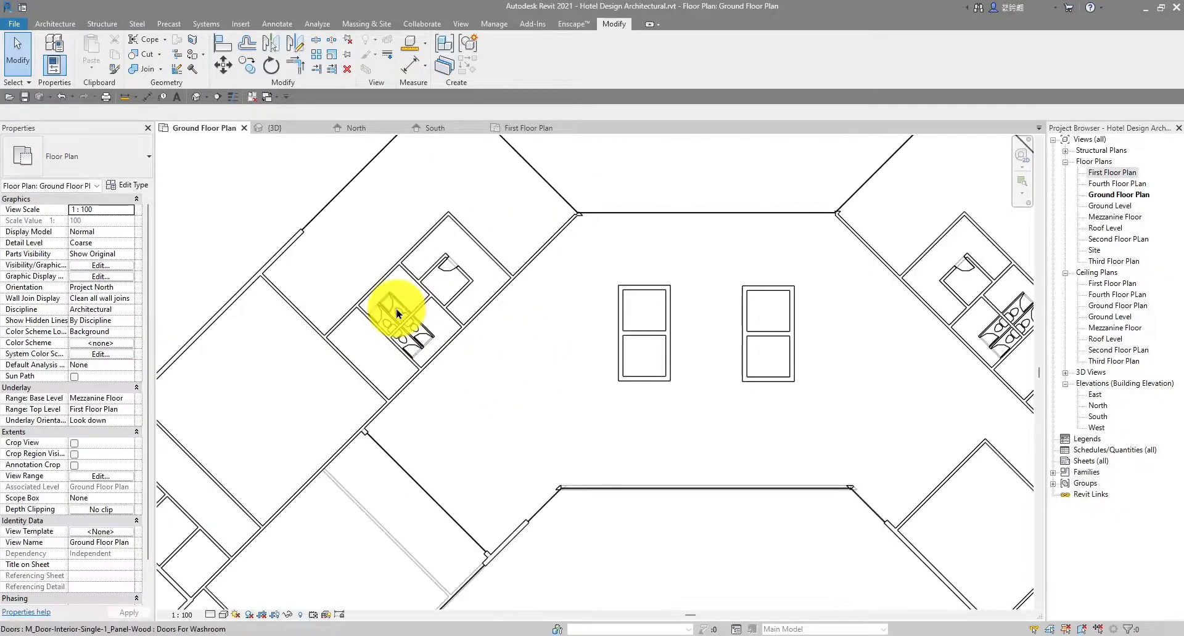
scroll(475, 312, down, 2)
scroll(425, 375, down, 2)
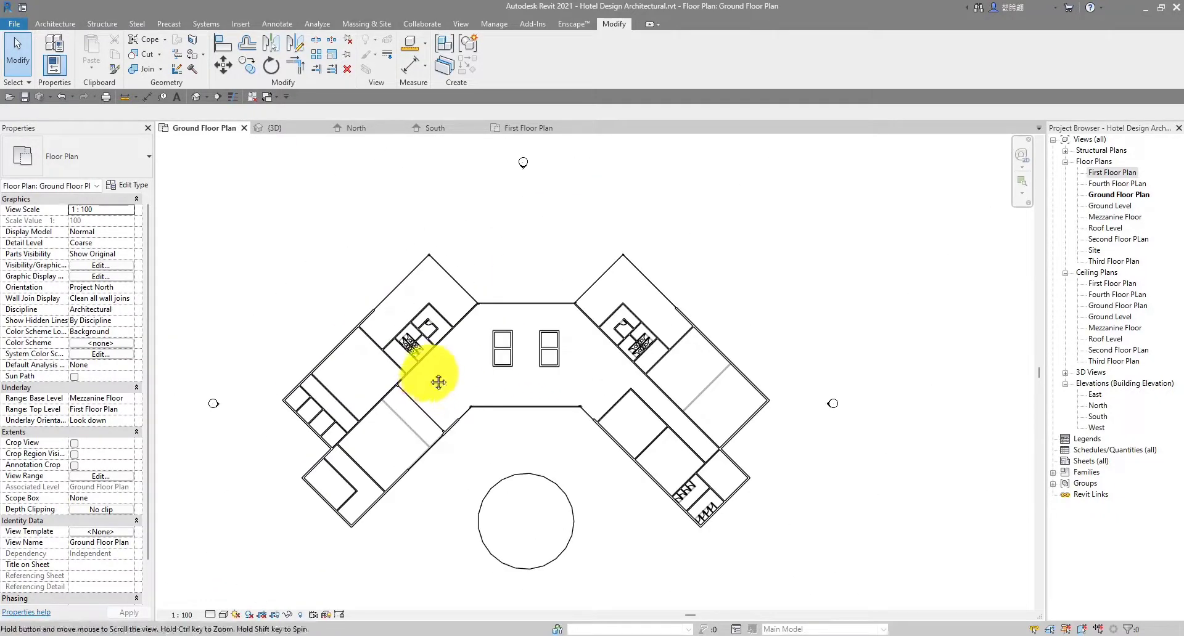
click(55, 23)
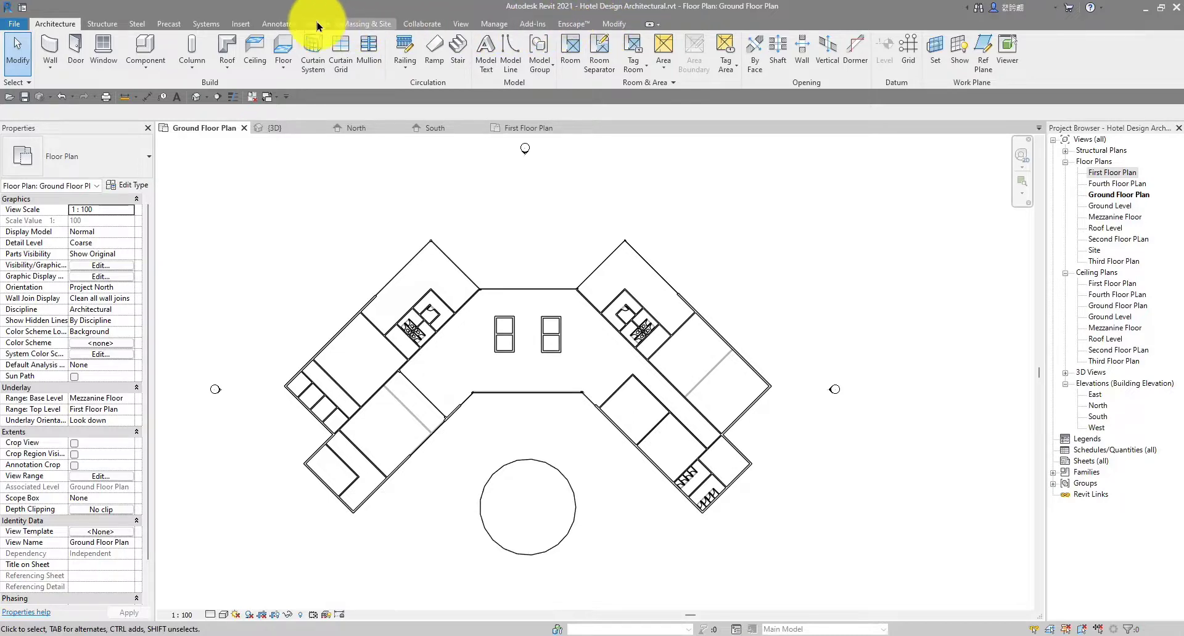
click(240, 24)
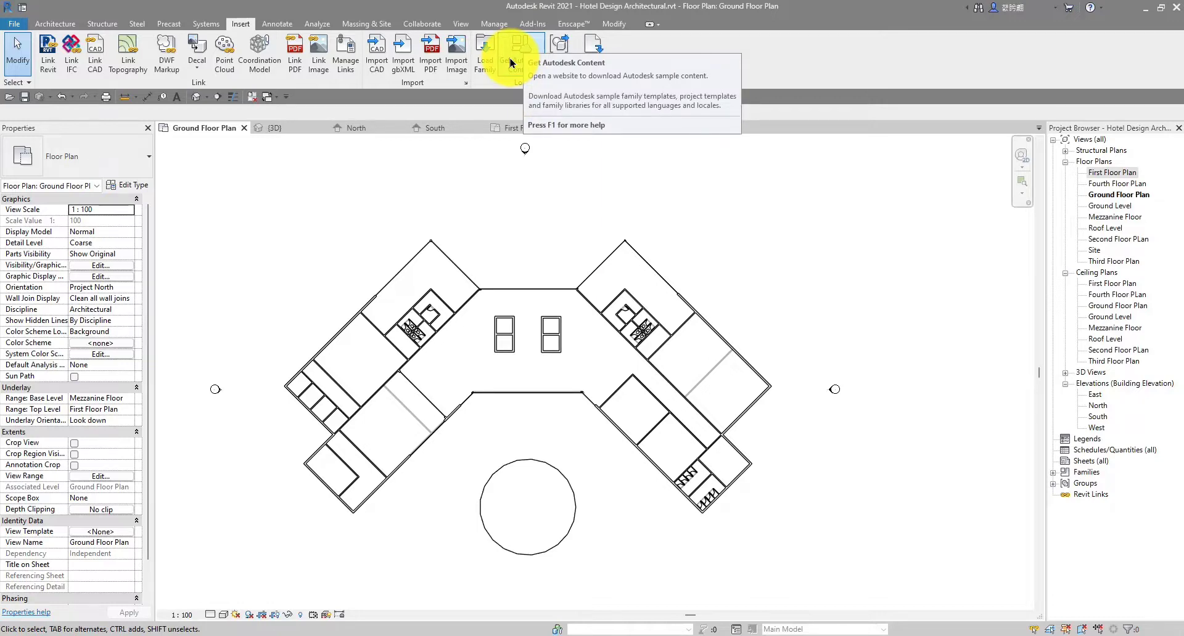
In Load Family, browse to English > Doors > Commercial and select M_Door-Passage-Single-Full_Lite.rfa
click(484, 54)
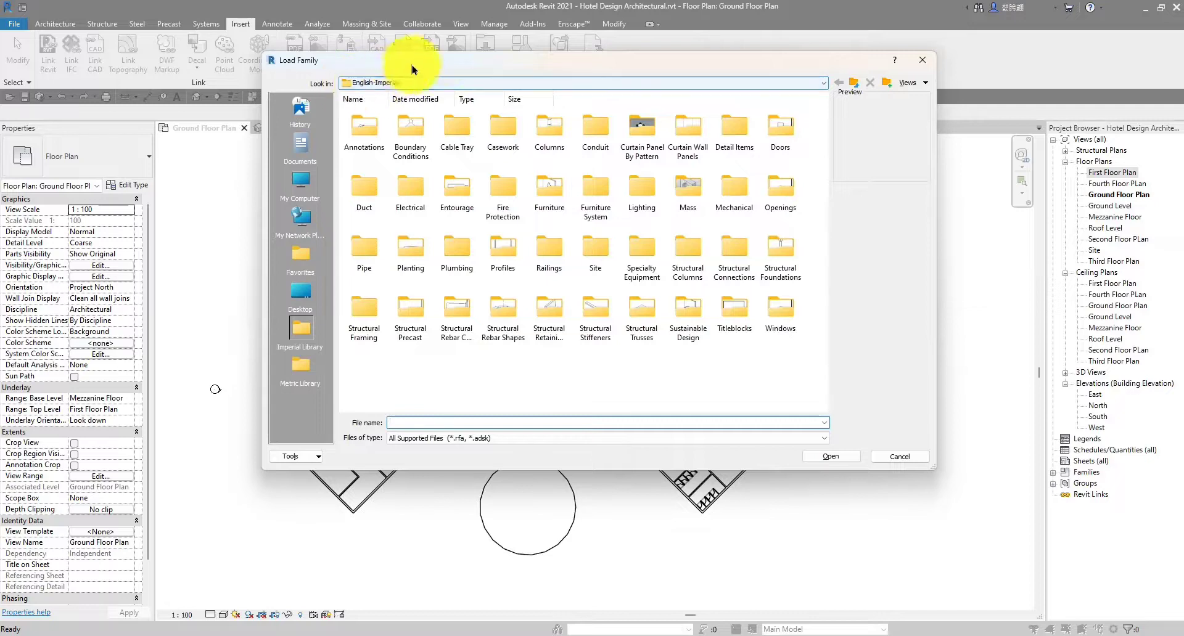
drag(445, 59, 434, 62)
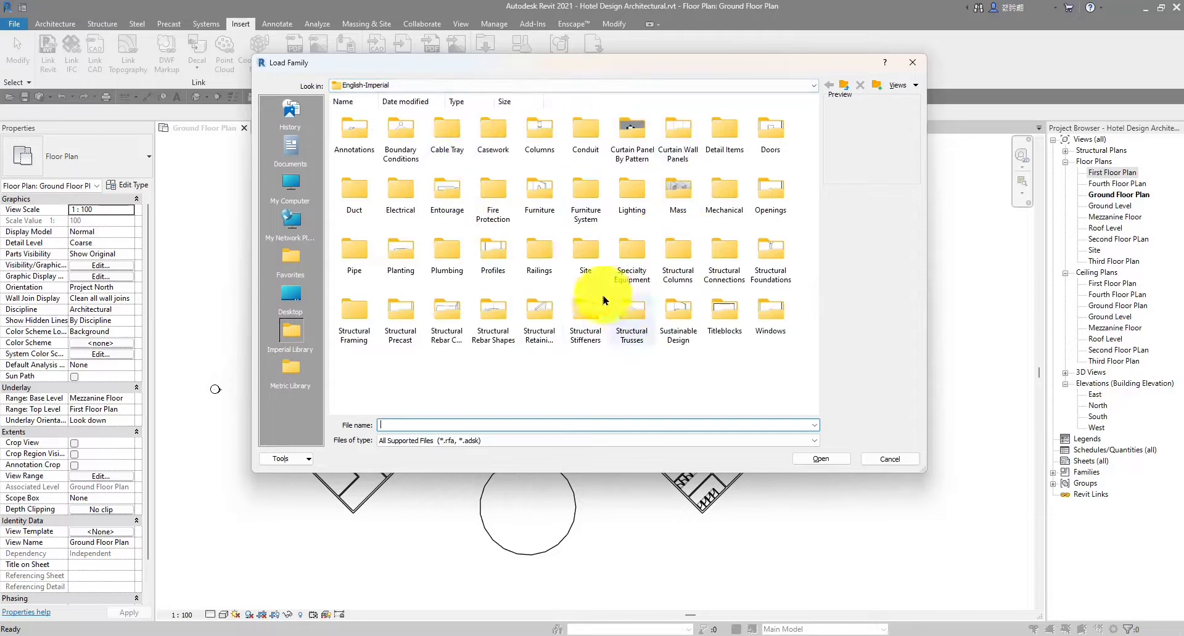
click(842, 86)
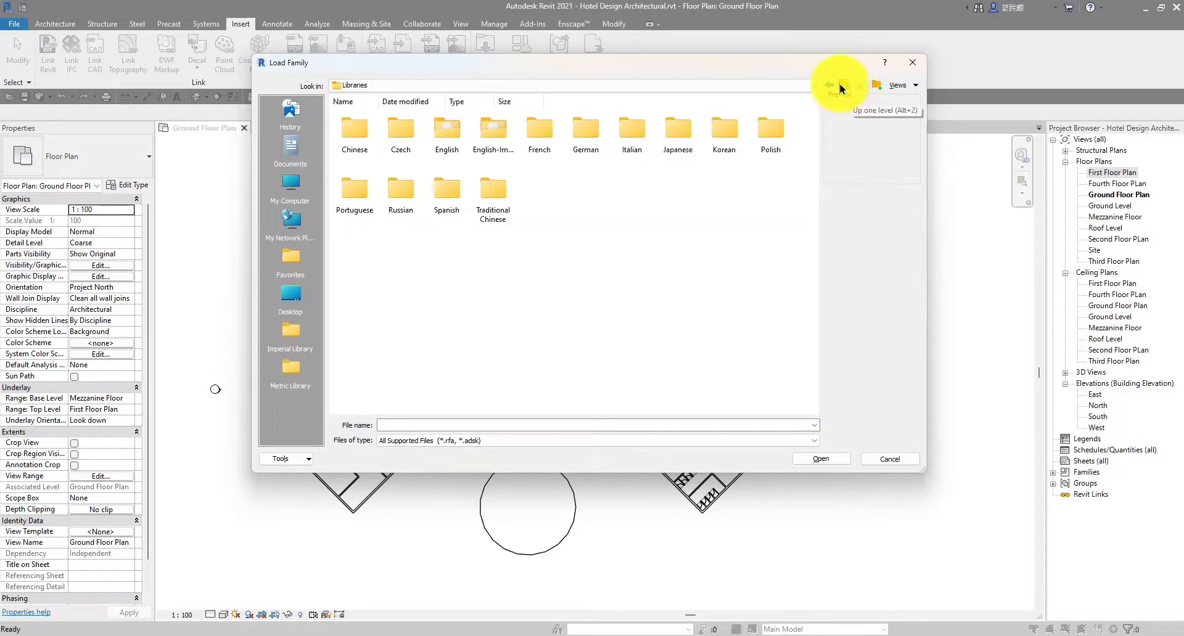
click(447, 138)
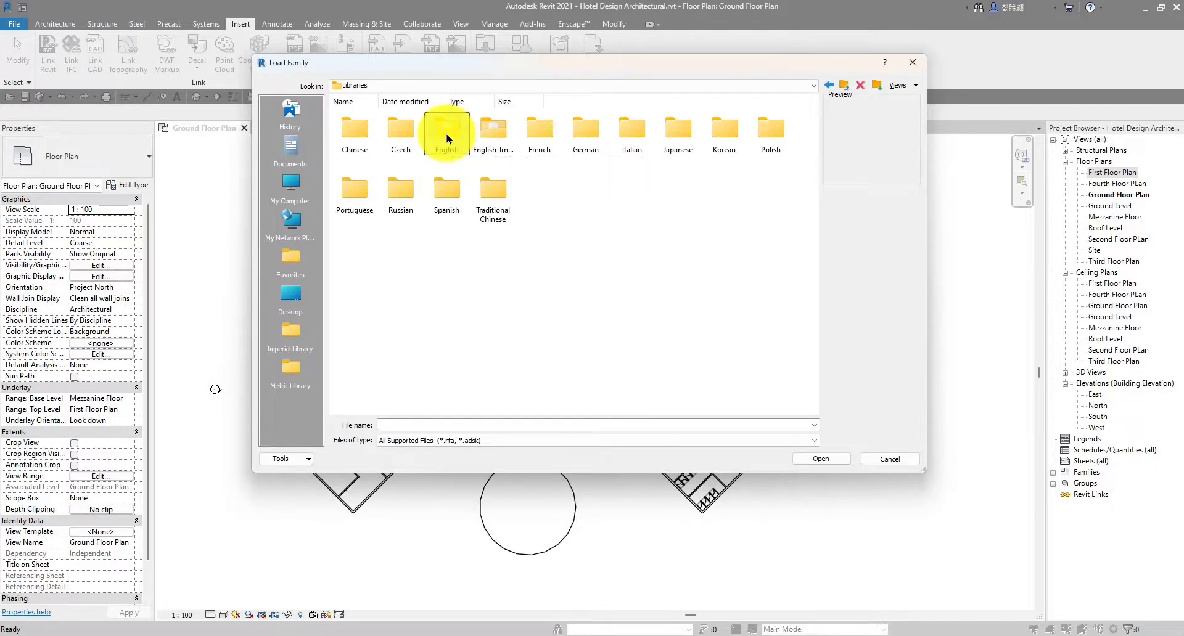
double_click(447, 138)
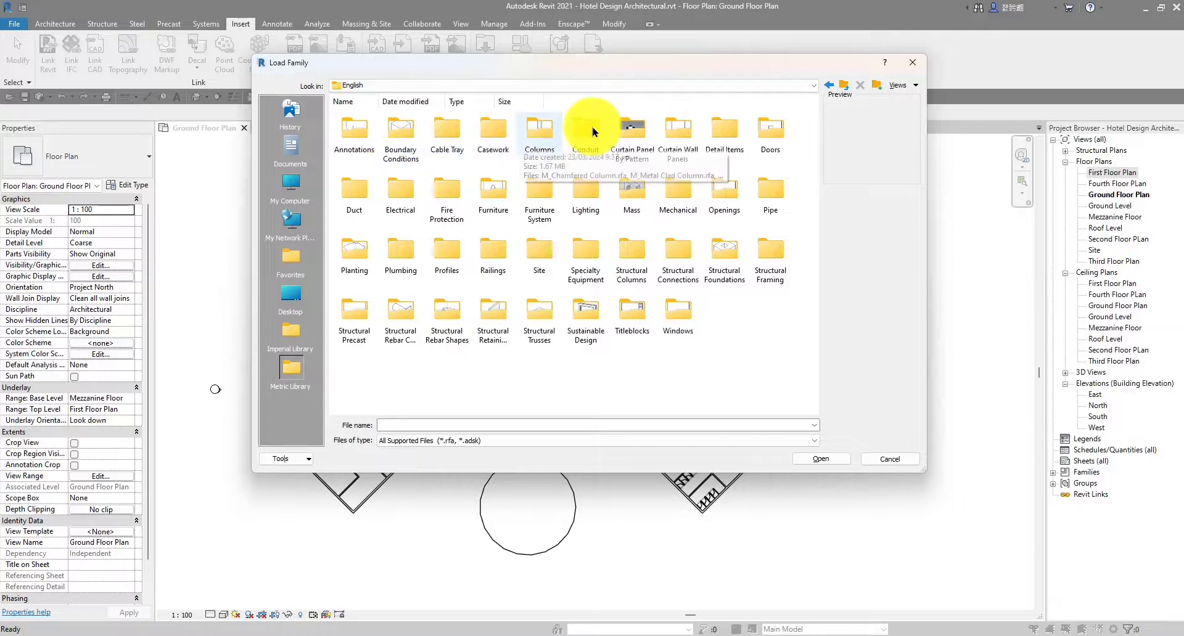
double_click(770, 139)
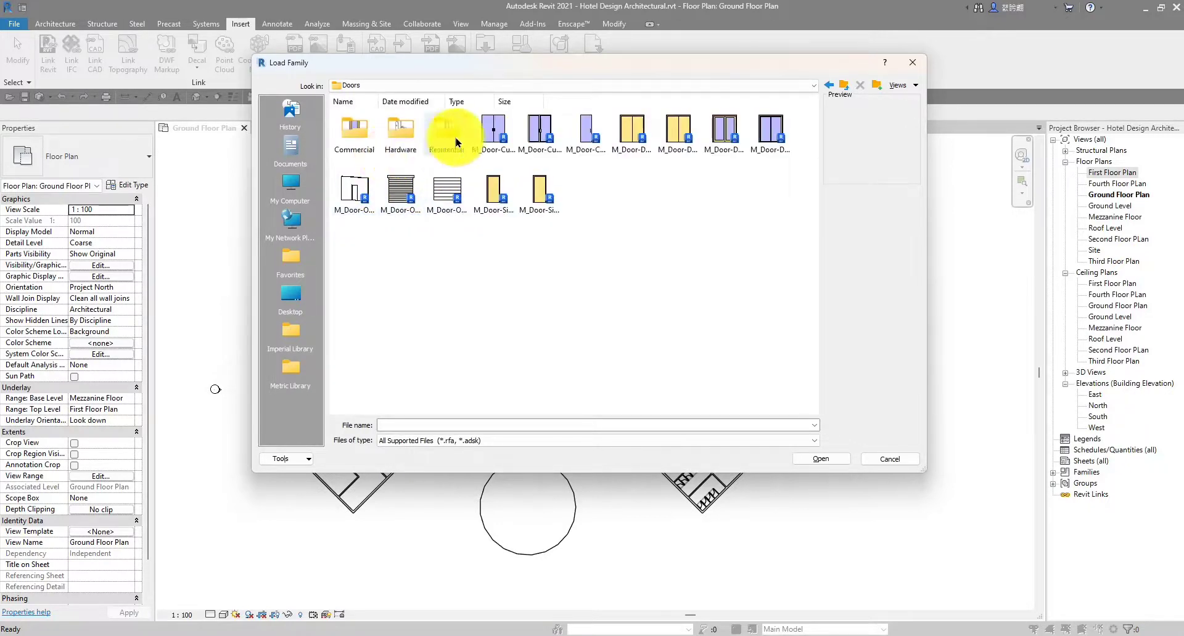
double_click(456, 142)
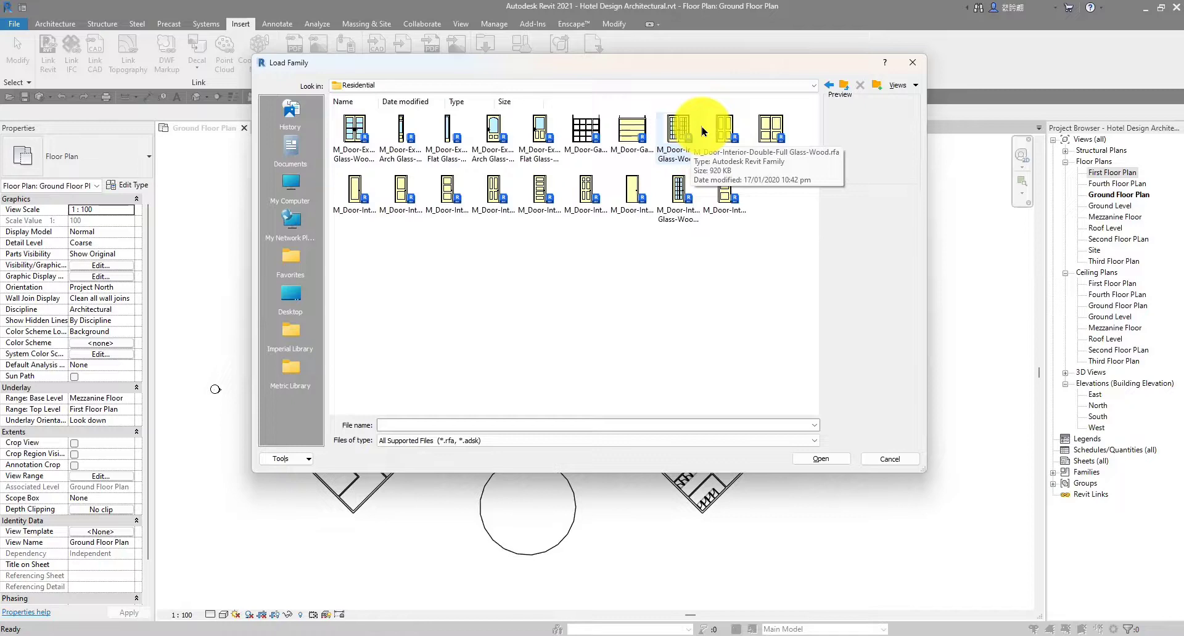
click(842, 86)
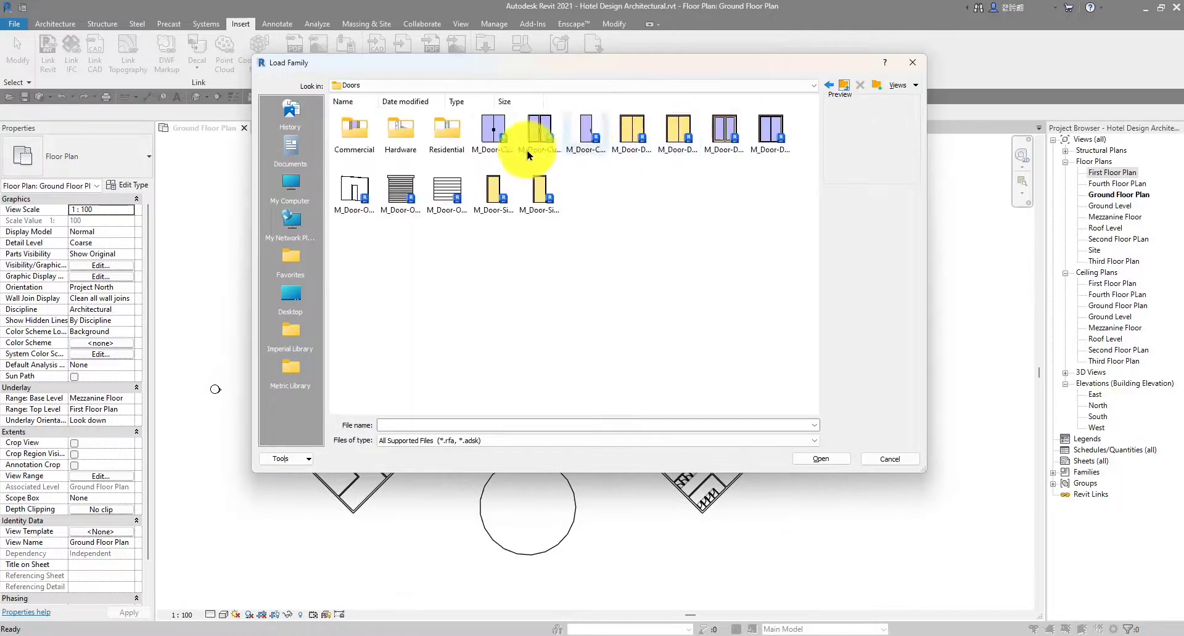
double_click(352, 131)
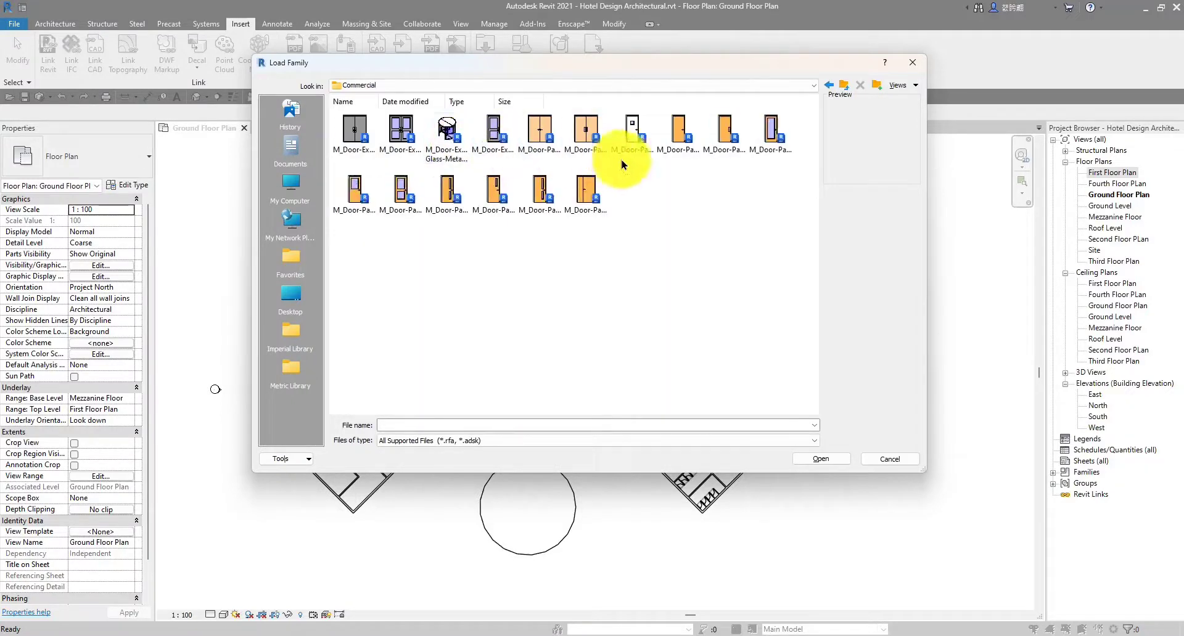
click(770, 145)
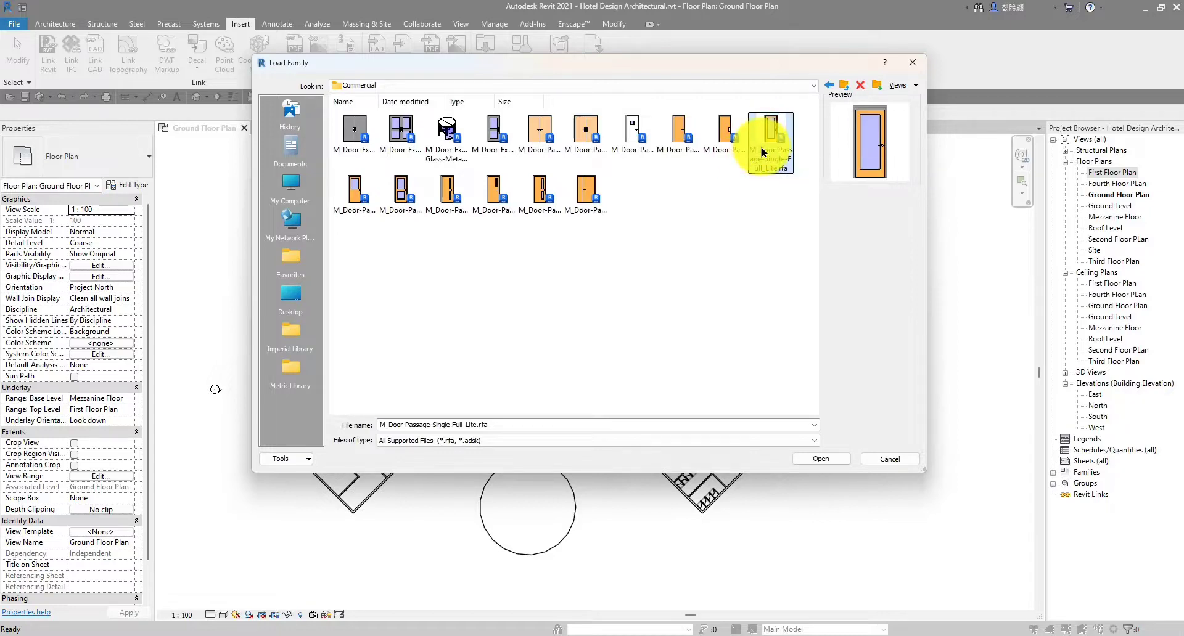
Load the family, choosing the 900 x 2100mm type instead of 750 x 2000mm in Specify Types
click(823, 458)
scroll(506, 262, down, 4)
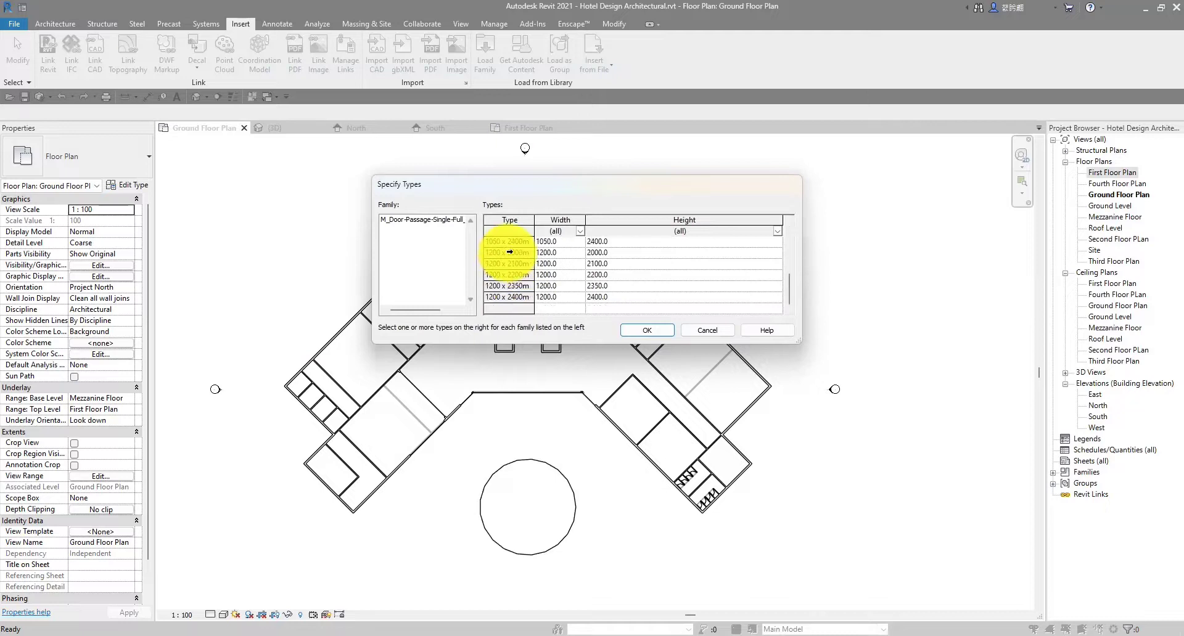
drag(570, 178, 570, 172)
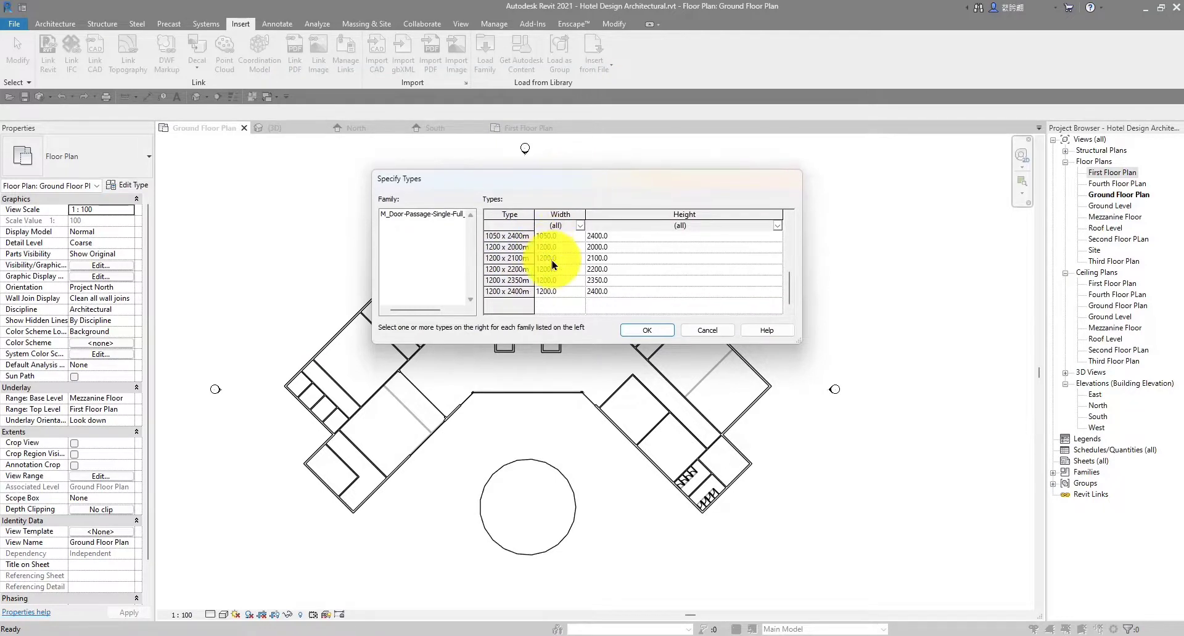
click(490, 236)
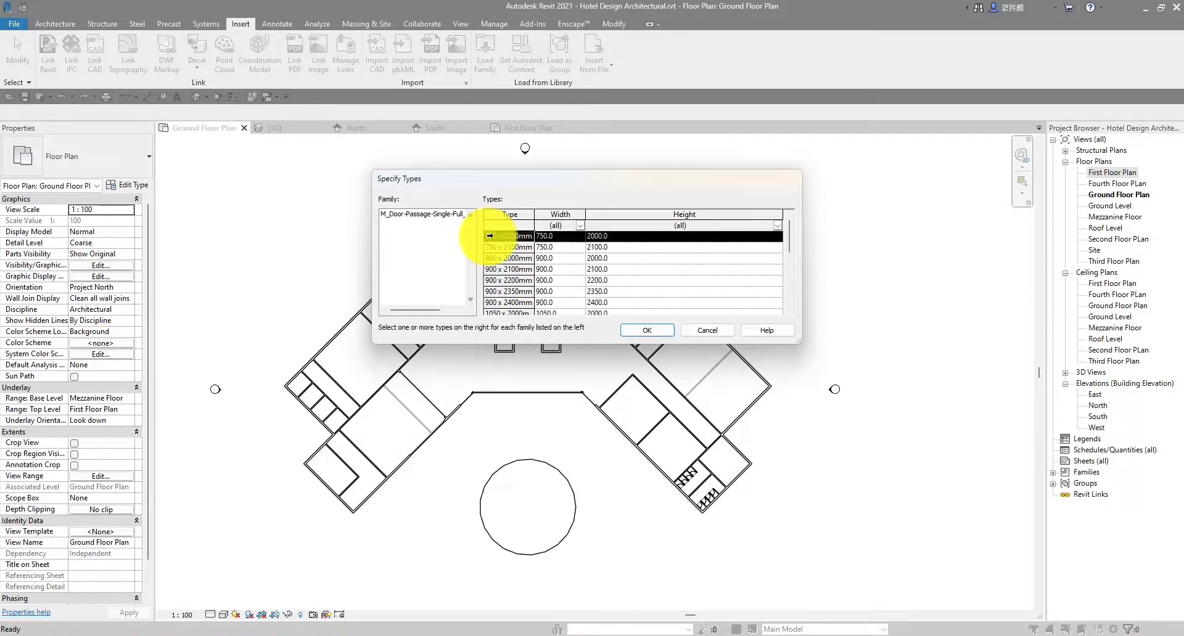
scroll(518, 283, down, 5)
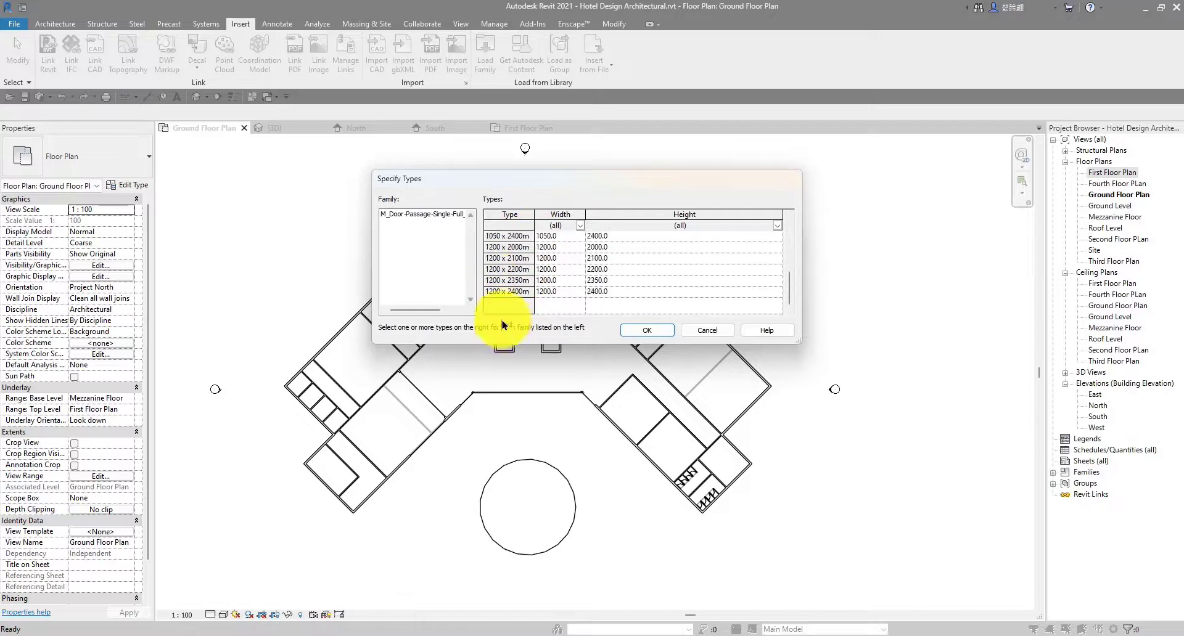
scroll(502, 264, up, 5)
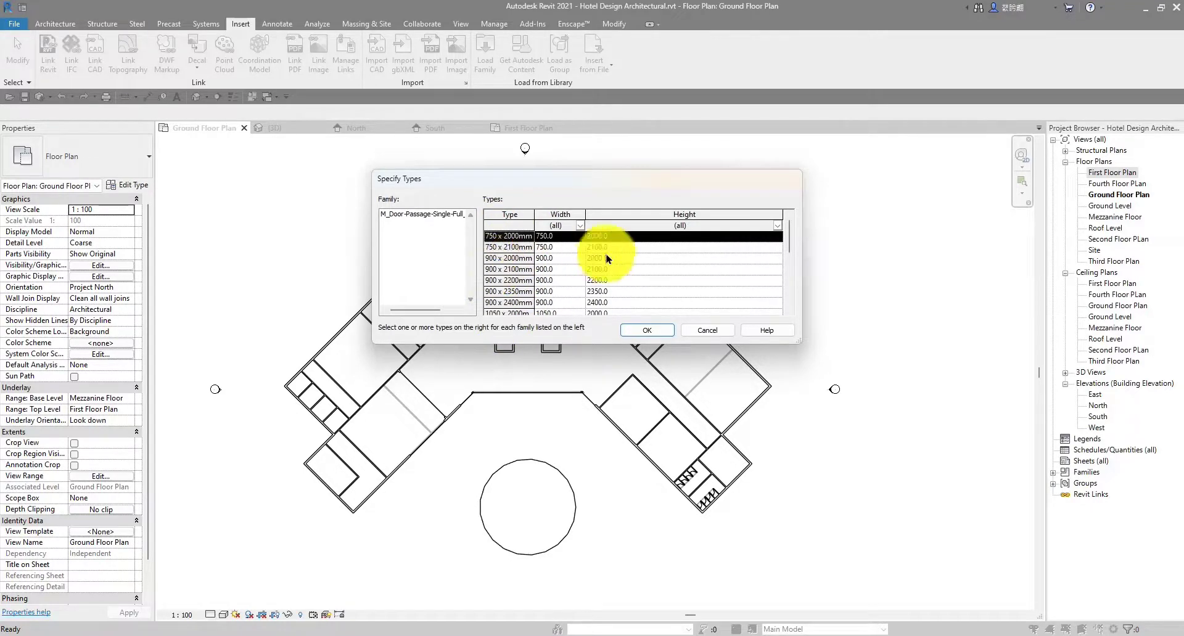
scroll(519, 286, down, 5)
scroll(517, 287, up, 5)
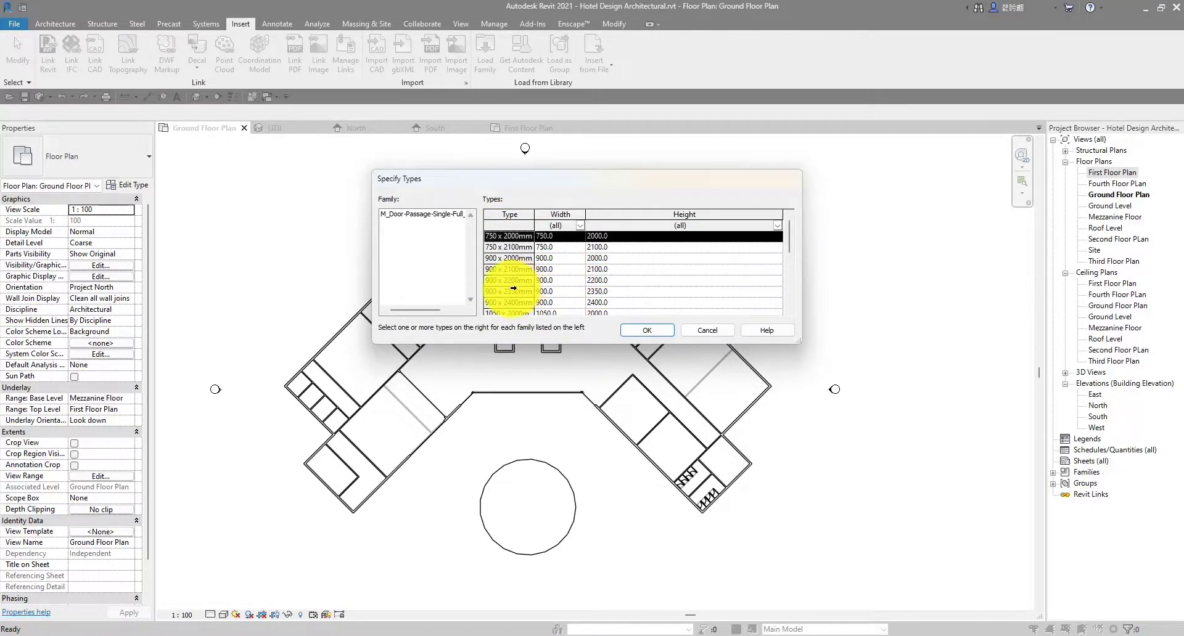
click(510, 271)
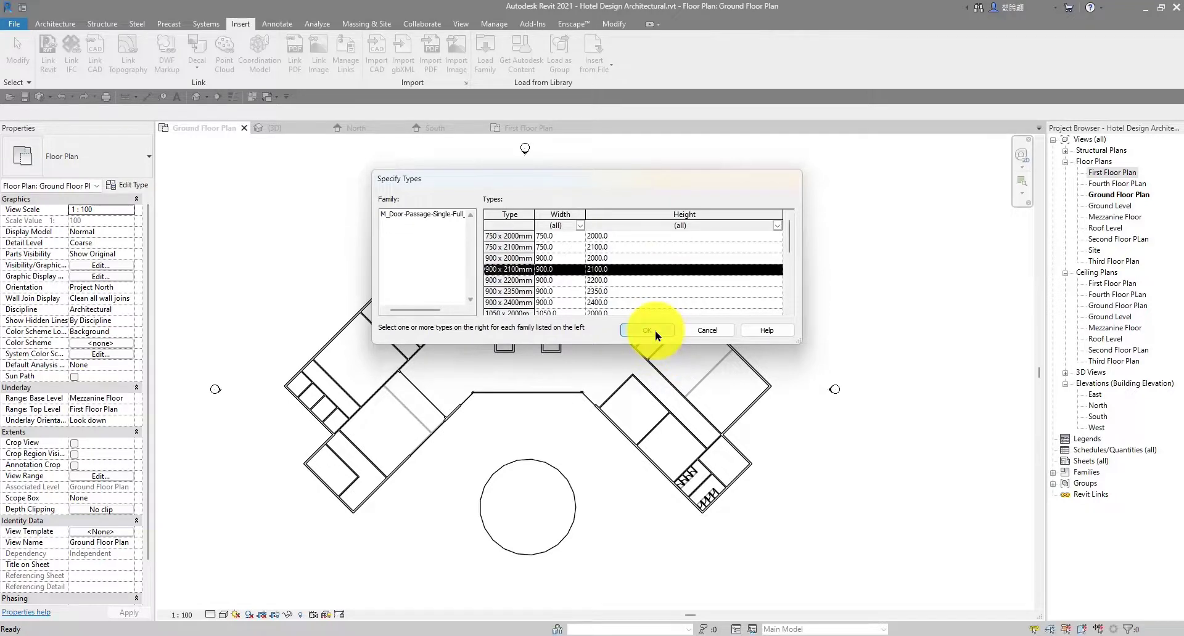
click(653, 333)
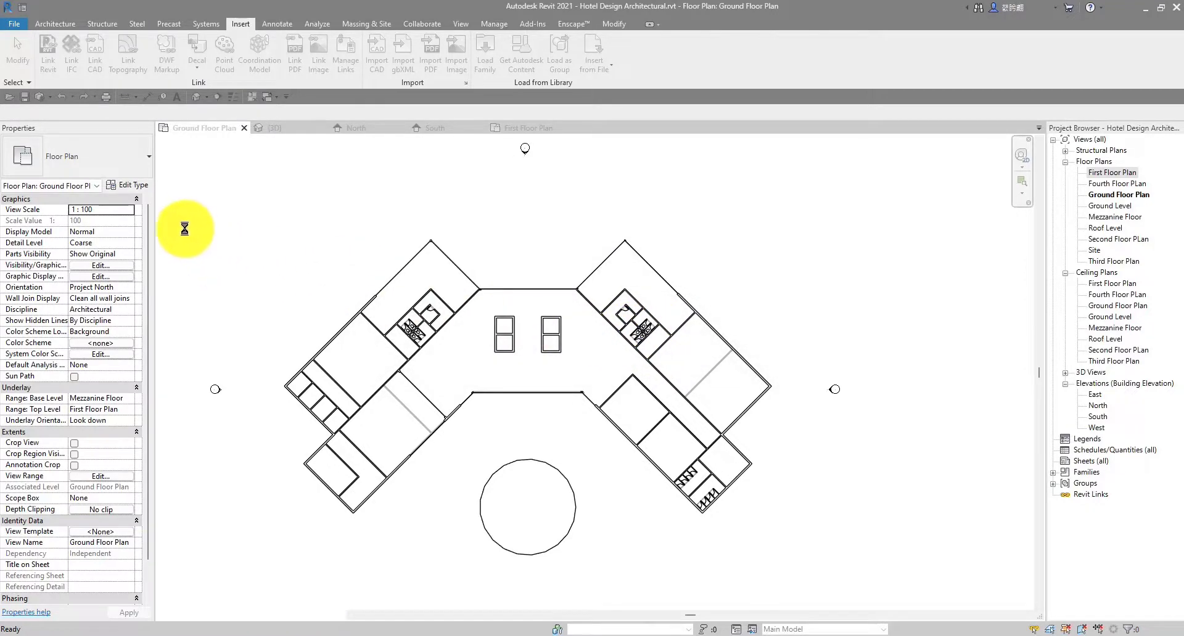
Recentre the floor plan and start the Door tool from the Architecture tab
scroll(466, 294, up, 2)
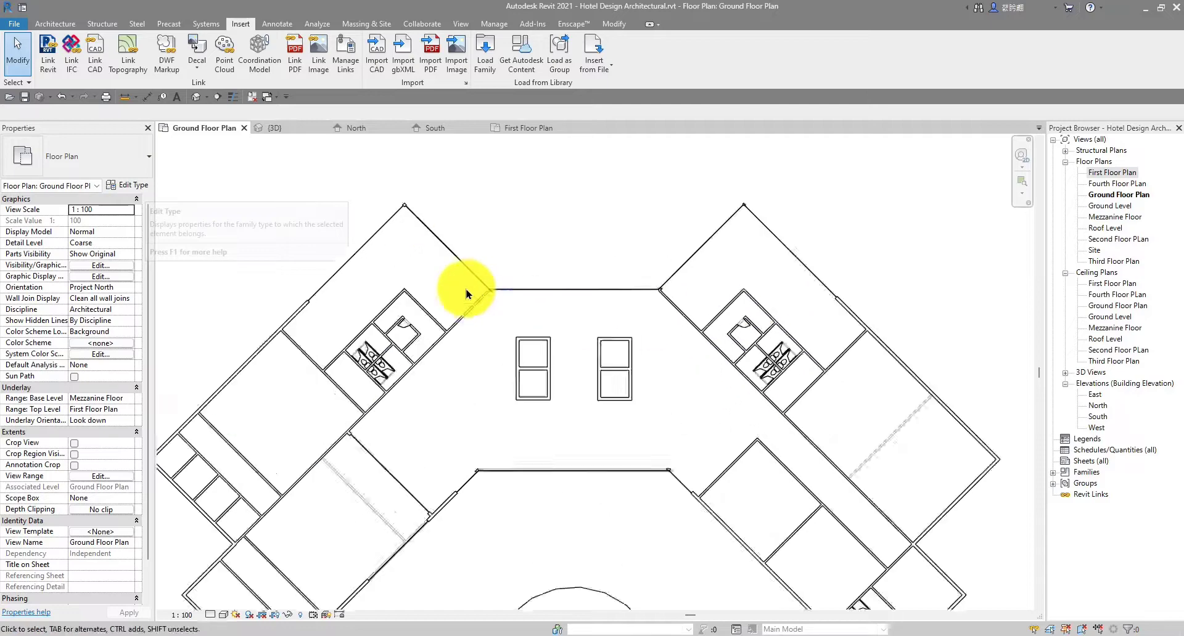
scroll(510, 272, down, 5)
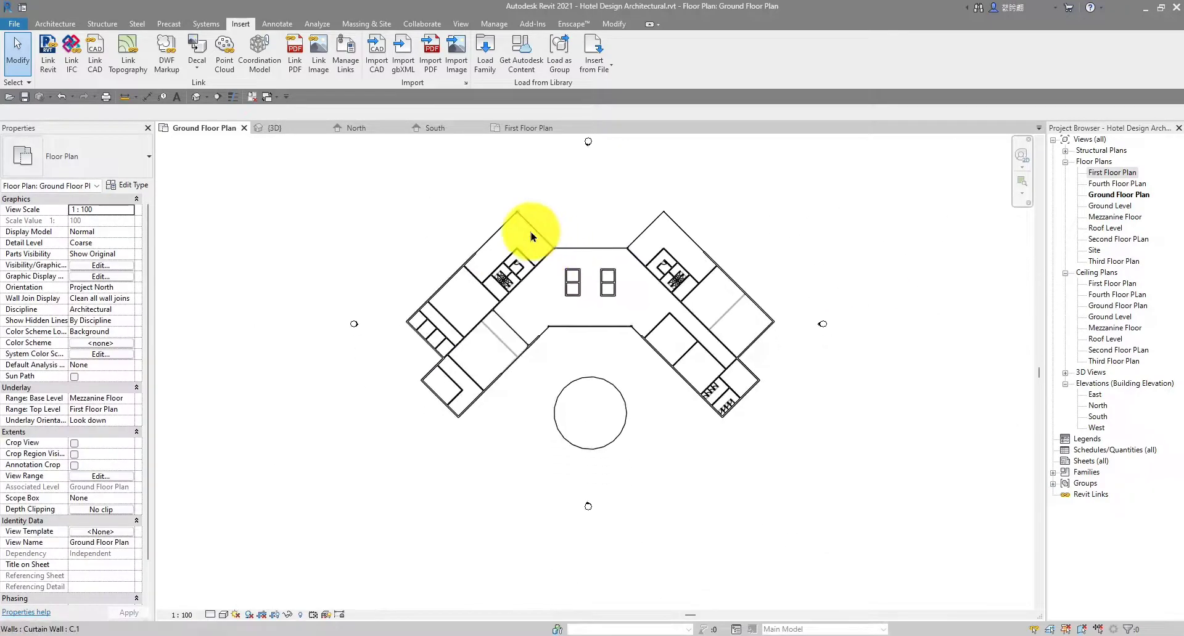
scroll(479, 214, up, 5)
middle_drag(671, 282, 556, 278)
scroll(566, 282, down, 2)
scroll(556, 278, down, 1)
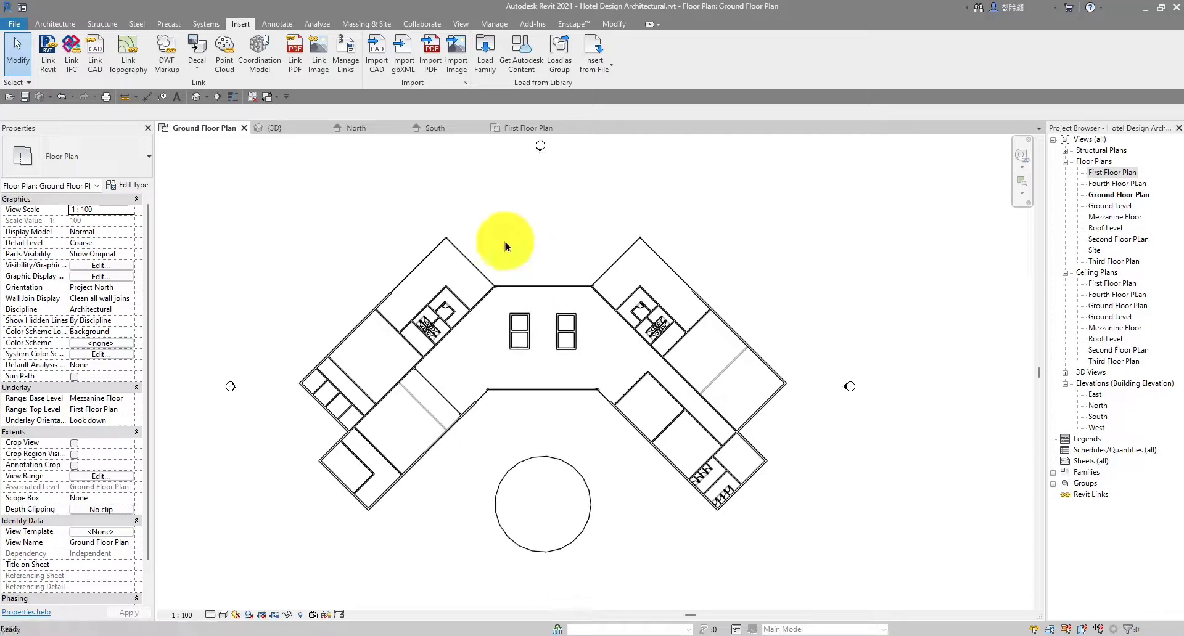
click(55, 23)
scroll(619, 302, up, 1)
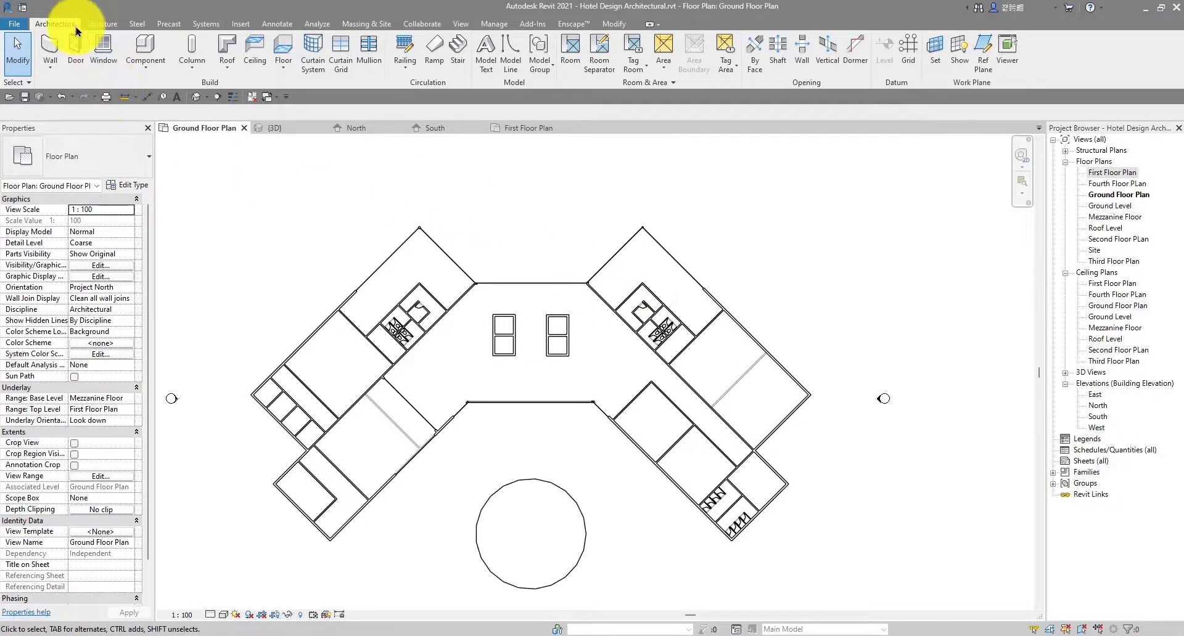
click(75, 49)
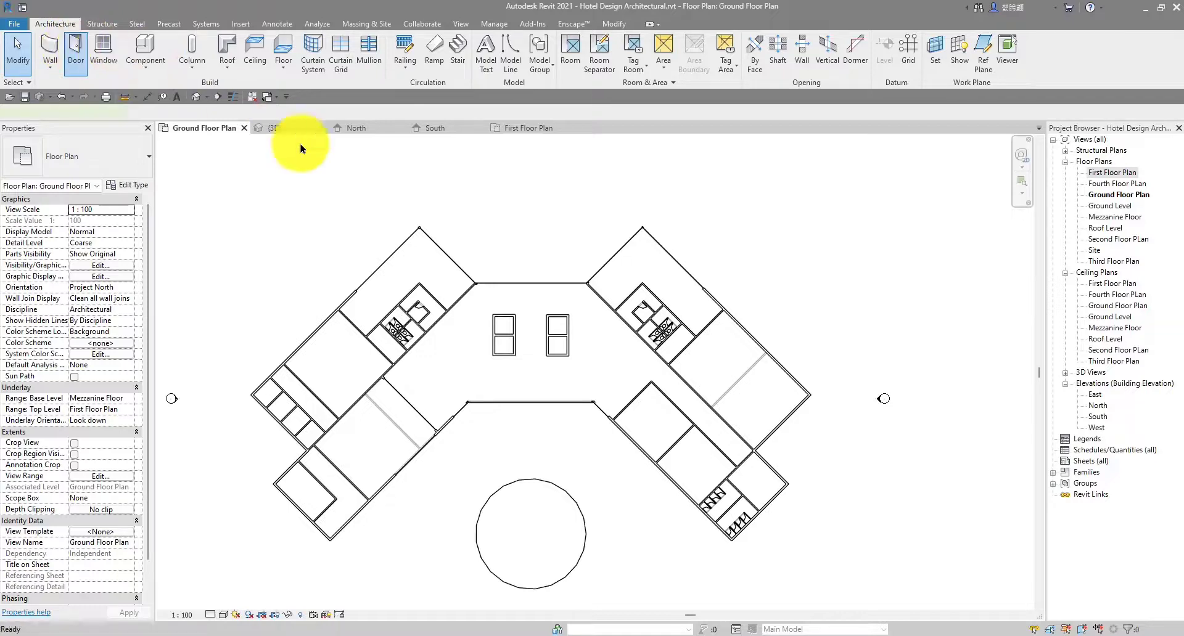
Choose the M_Door-Passage-Single-Full_Lite 900 x 2100mm type and open its Type Properties
click(74, 162)
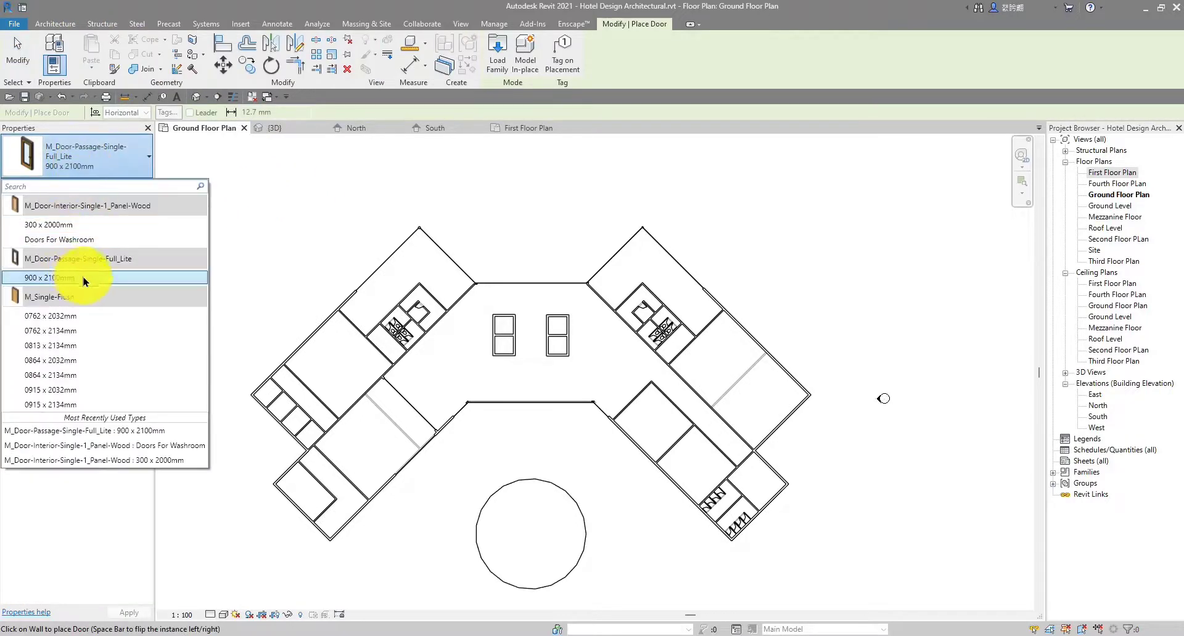
mouse_move(82, 278)
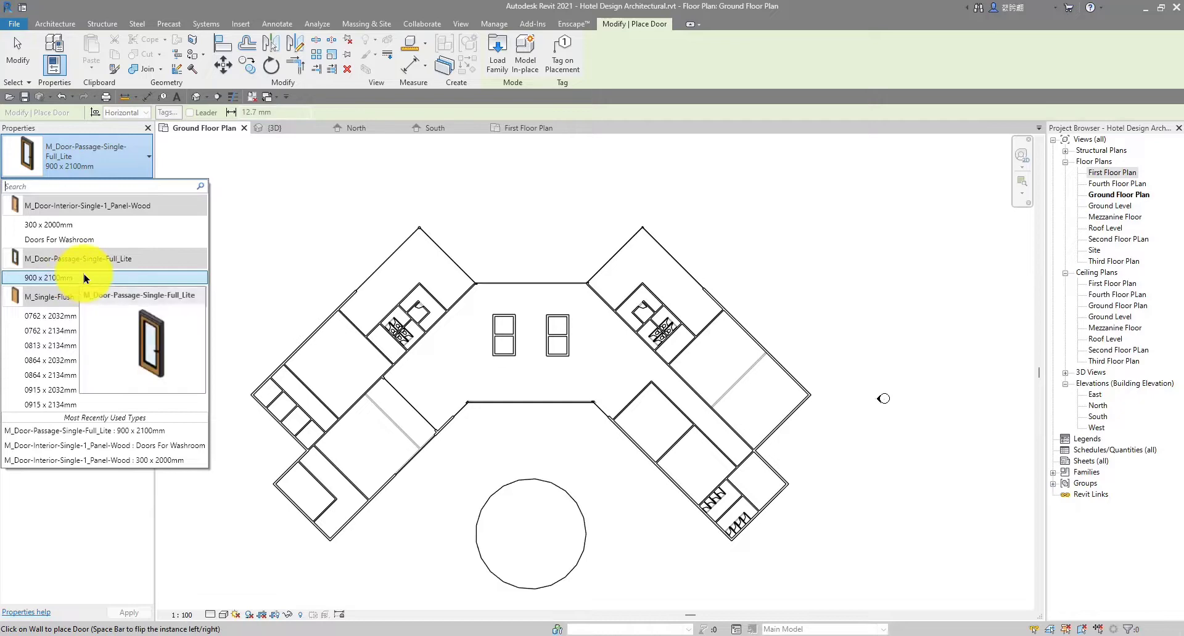
click(80, 279)
click(128, 185)
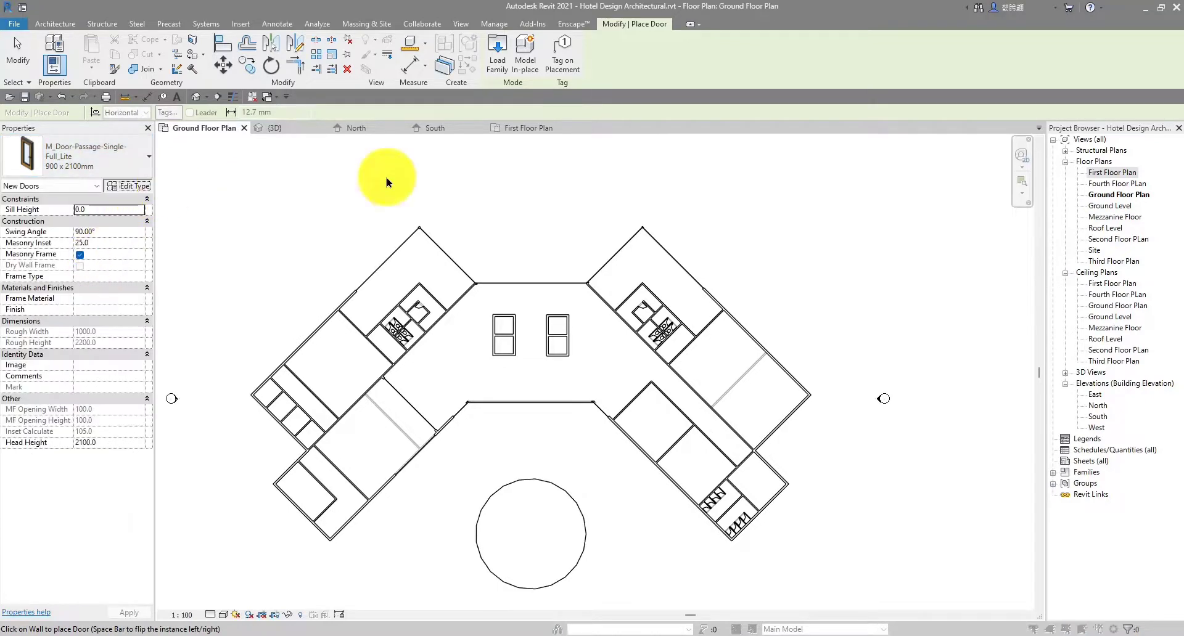
drag(628, 57, 630, 53)
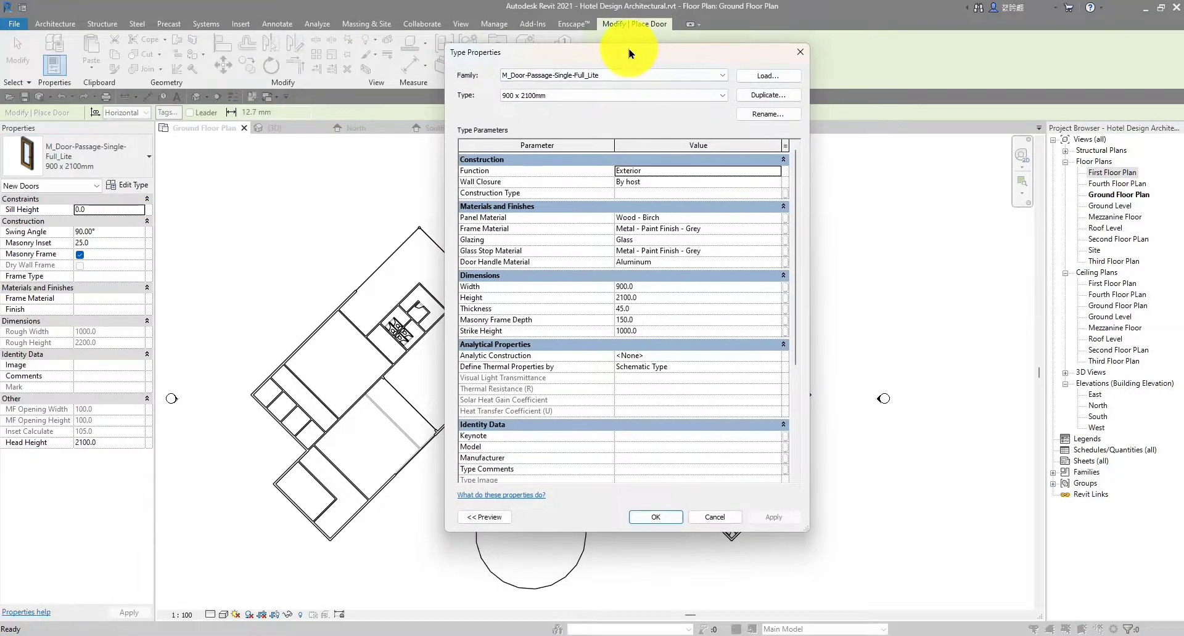
Duplicate the door type as DOOR TYPE 1 and set its Function to Interior
click(769, 96)
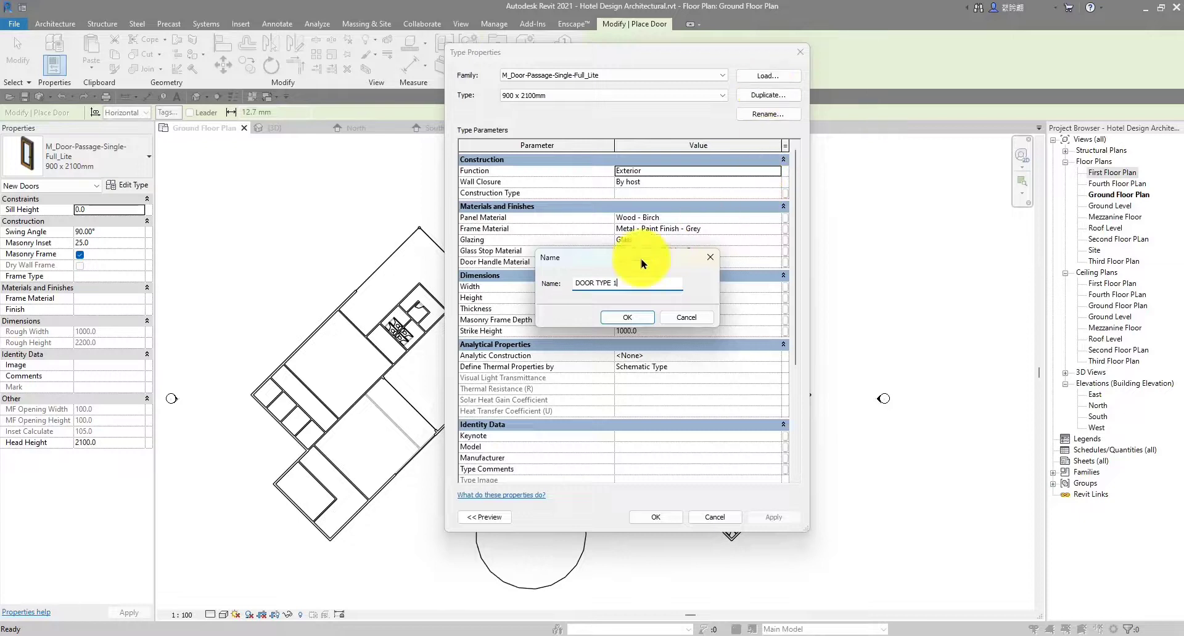
click(627, 317)
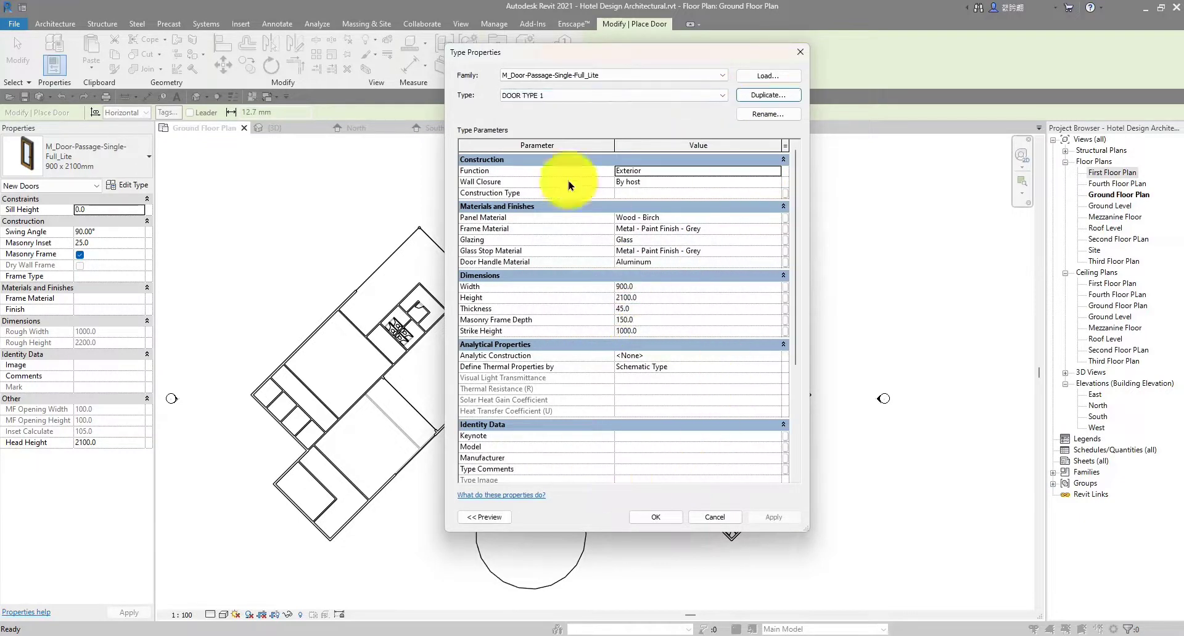
click(774, 170)
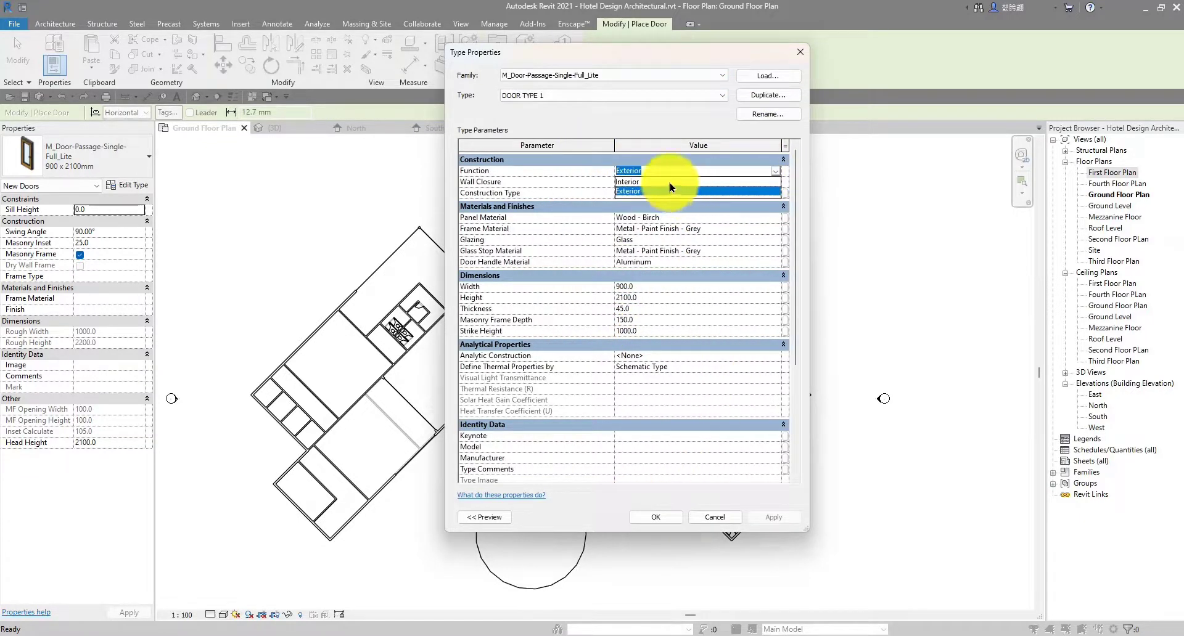
click(674, 182)
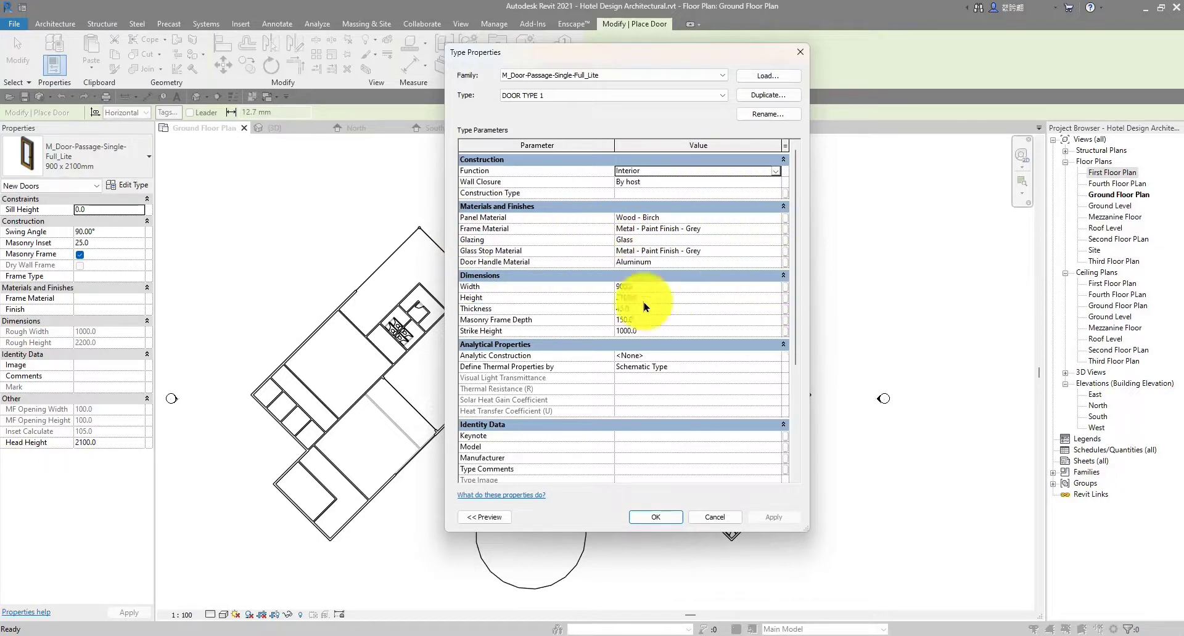
scroll(510, 217, down, 4)
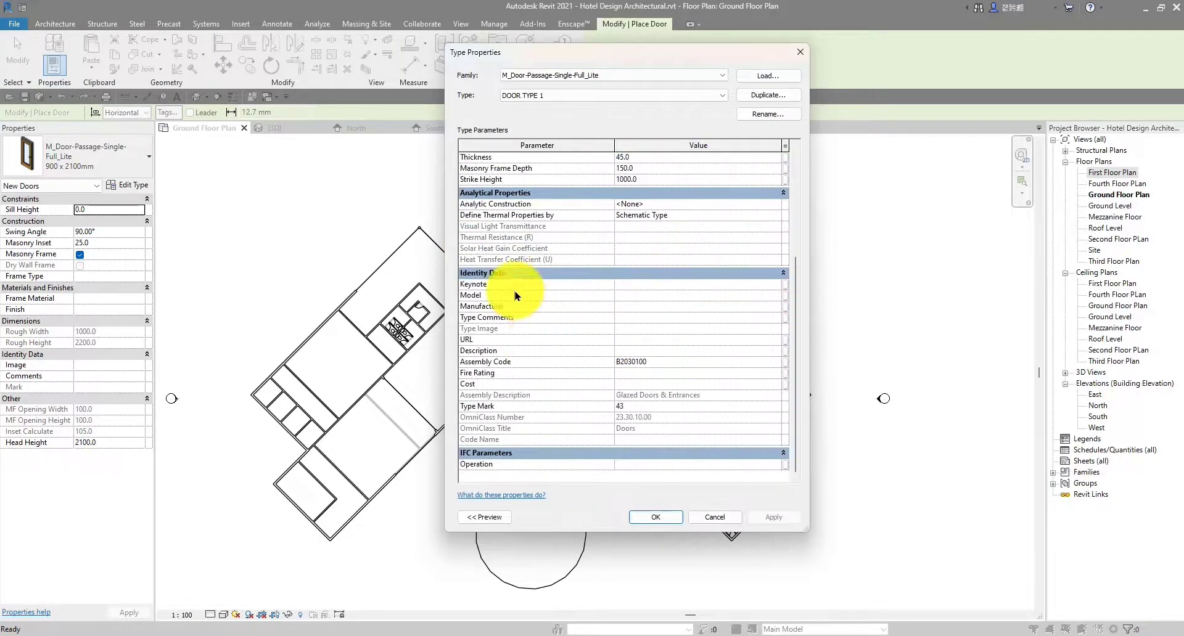
scroll(497, 216, up, 4)
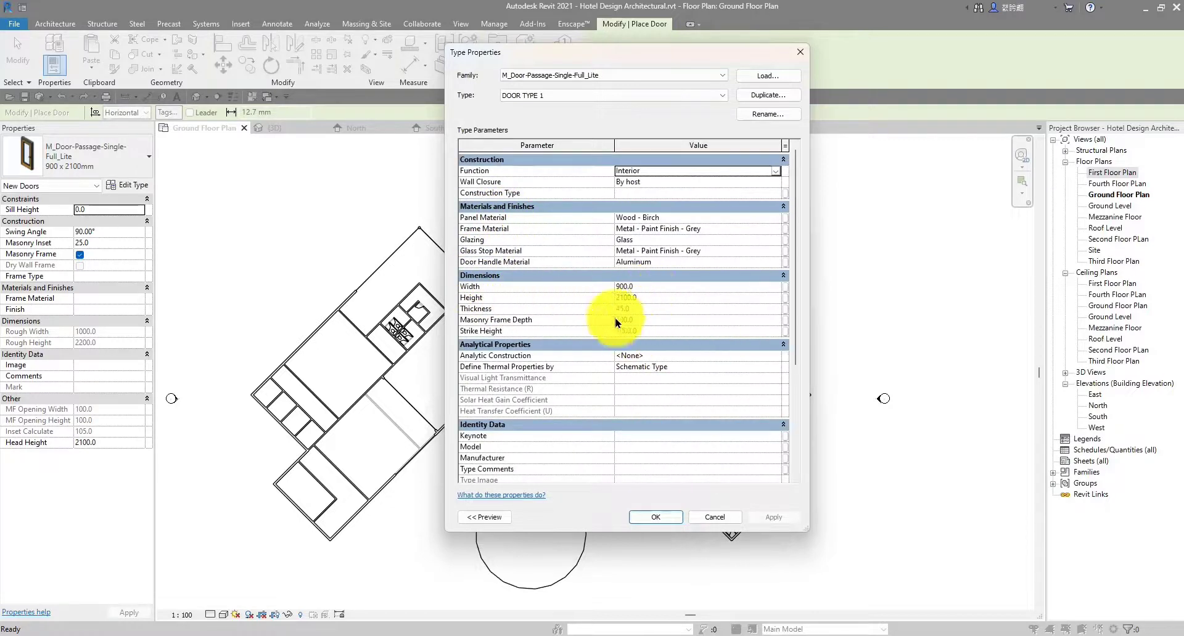
Apply DOOR TYPE 1's properties and place one door in the wall near the corner
click(648, 511)
scroll(745, 463, up, 6)
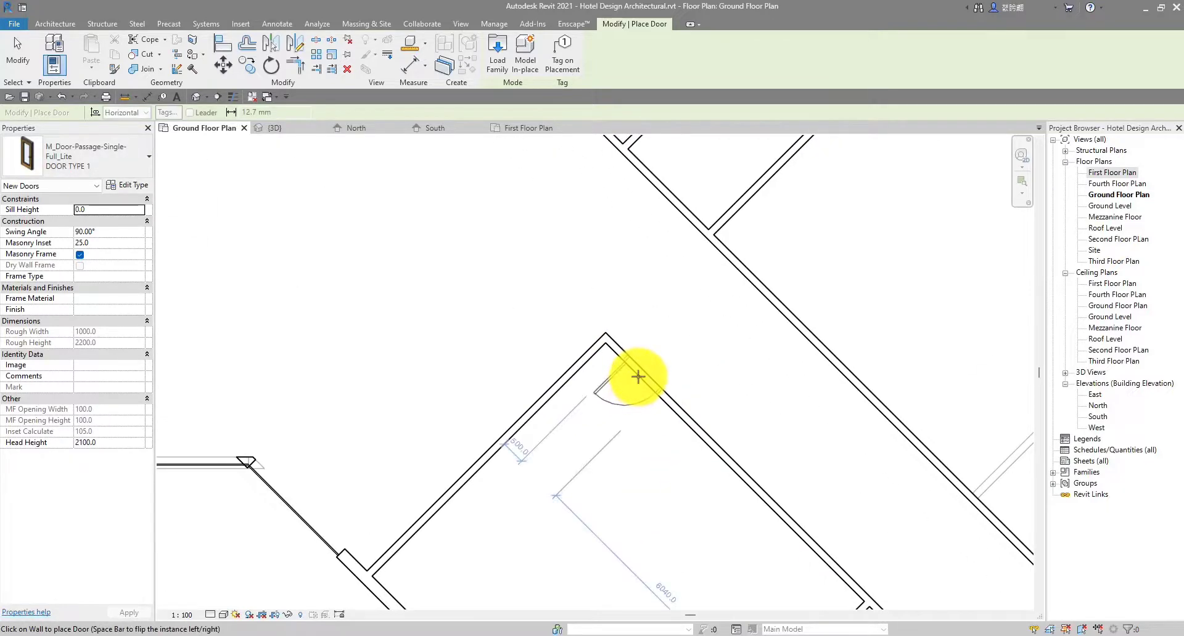
scroll(638, 376, down, 3)
middle_drag(639, 377, 569, 324)
scroll(569, 324, up, 4)
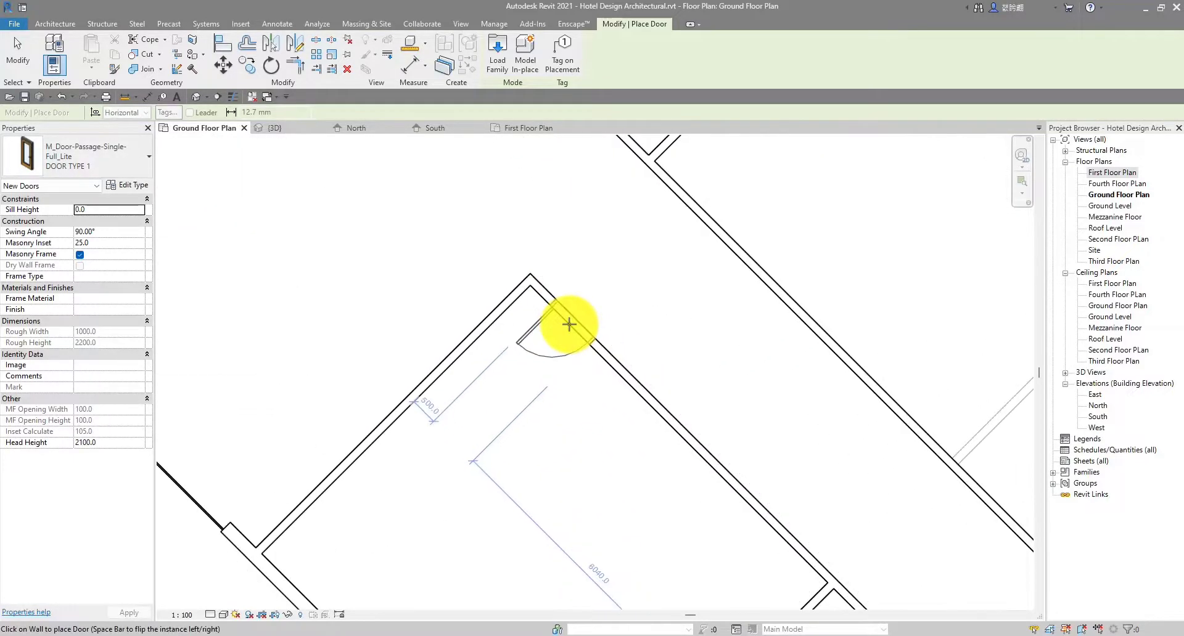
scroll(569, 324, down, 2)
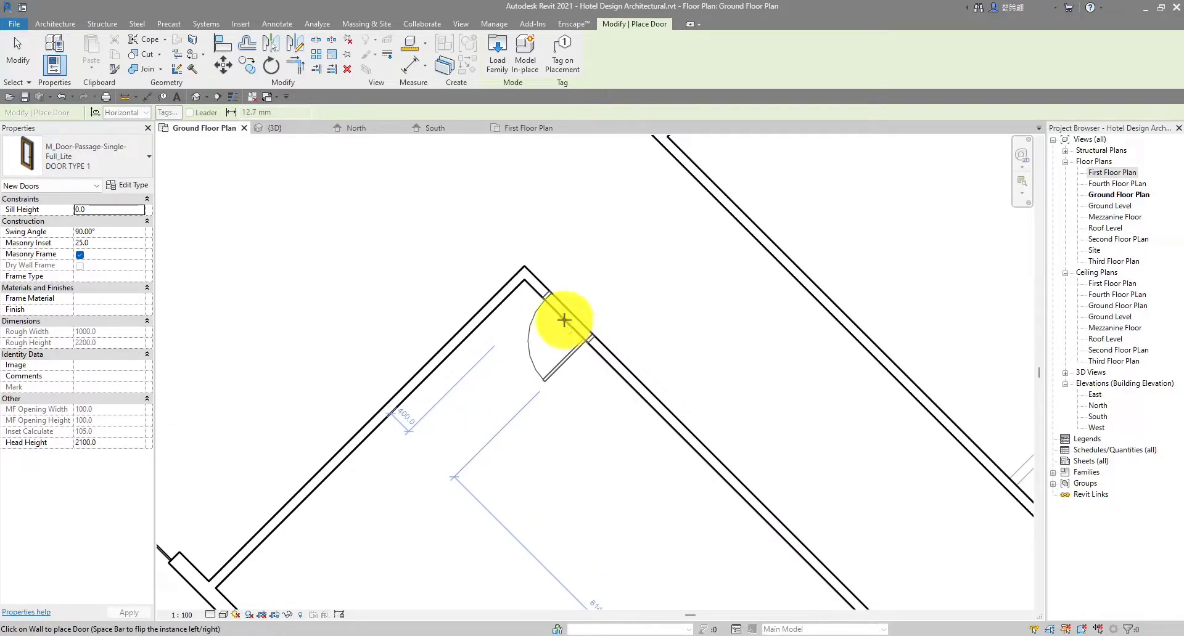
click(564, 320)
scroll(566, 320, down, 3)
middle_drag(651, 425, 545, 331)
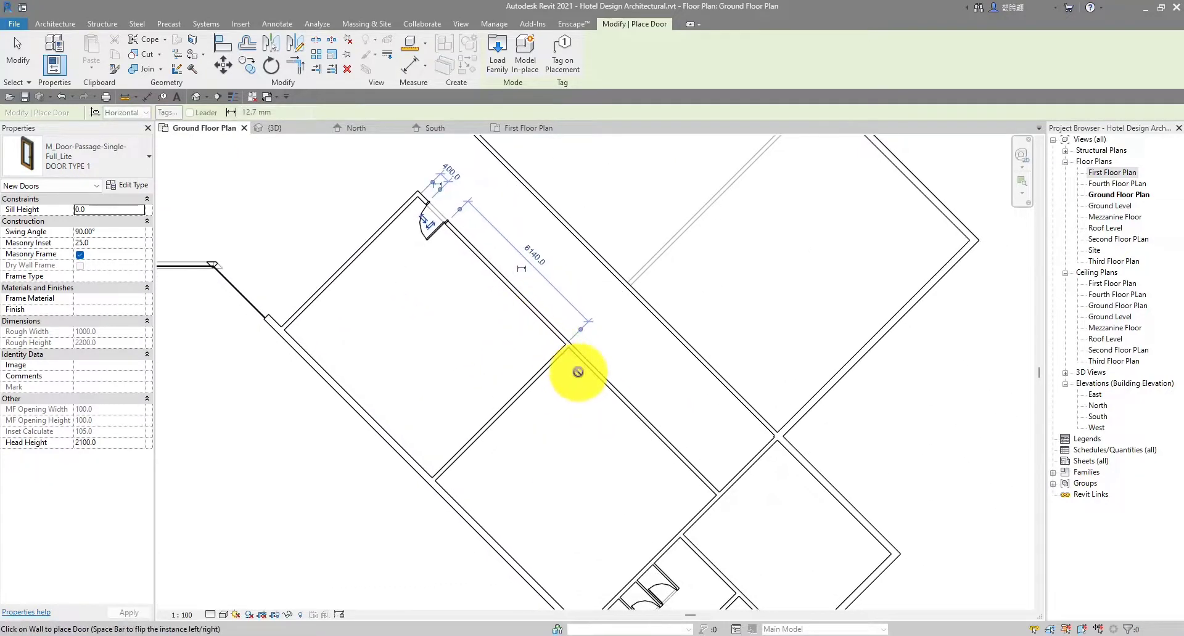
scroll(580, 366, up, 2)
scroll(586, 360, down, 2)
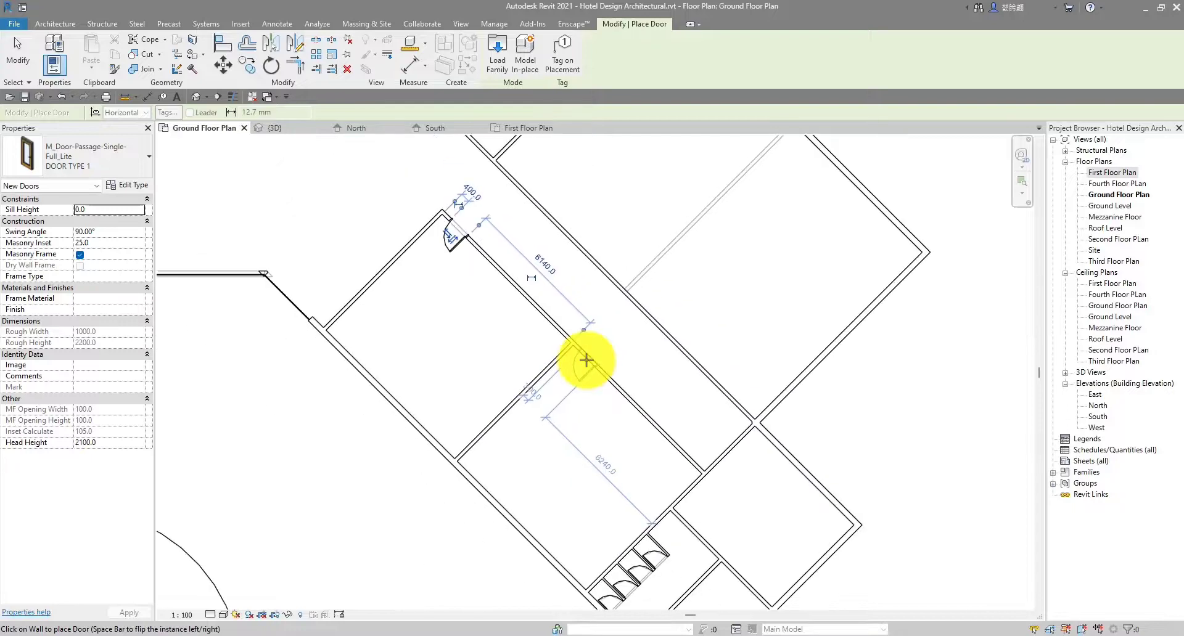
scroll(585, 361, up, 2)
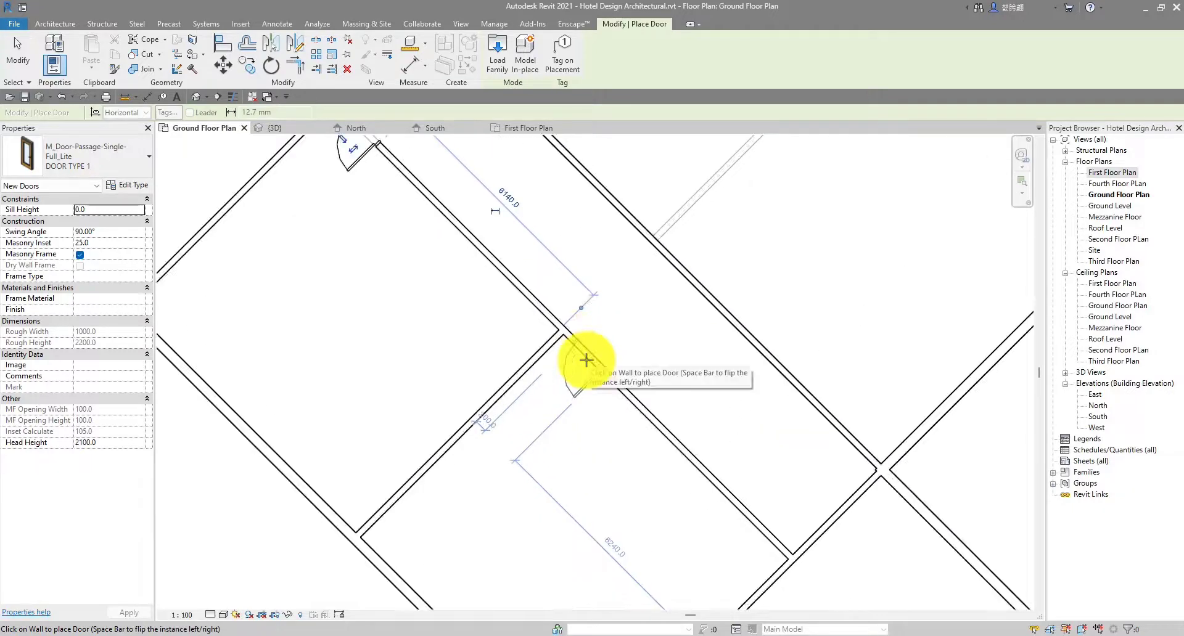
scroll(587, 353, down, 1)
scroll(407, 177, up, 1)
key(Escape)
scroll(404, 180, up, 2)
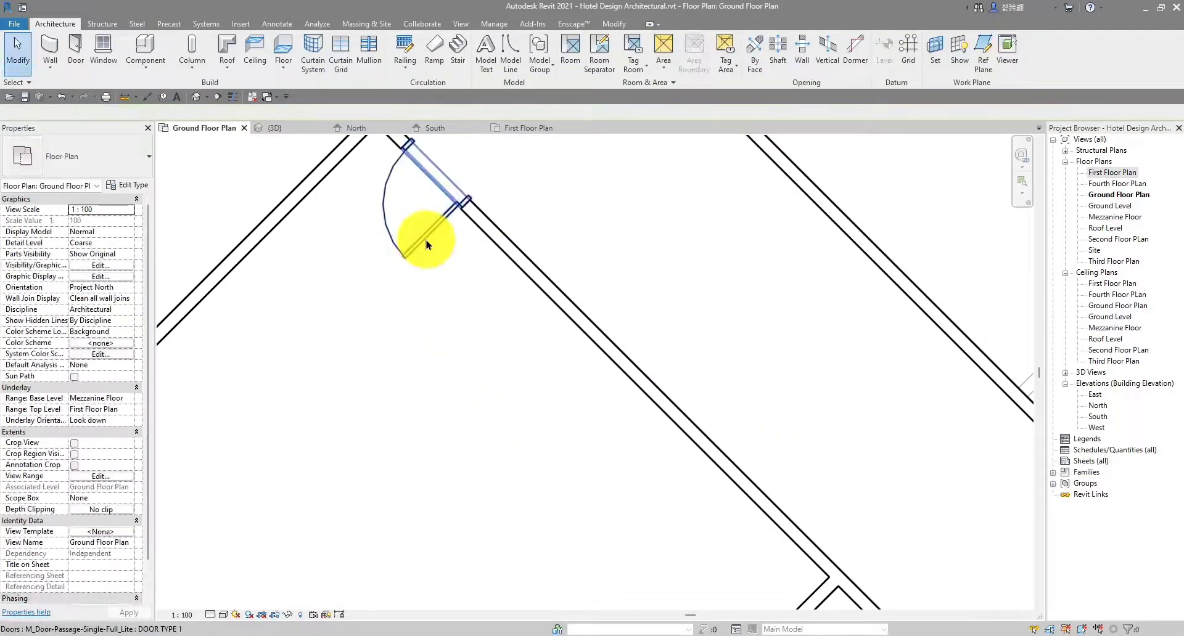
Flip the placed door's swing and change its corner offset from 400 to 500
click(426, 241)
scroll(428, 313, up, 1)
middle_drag(428, 313, 523, 483)
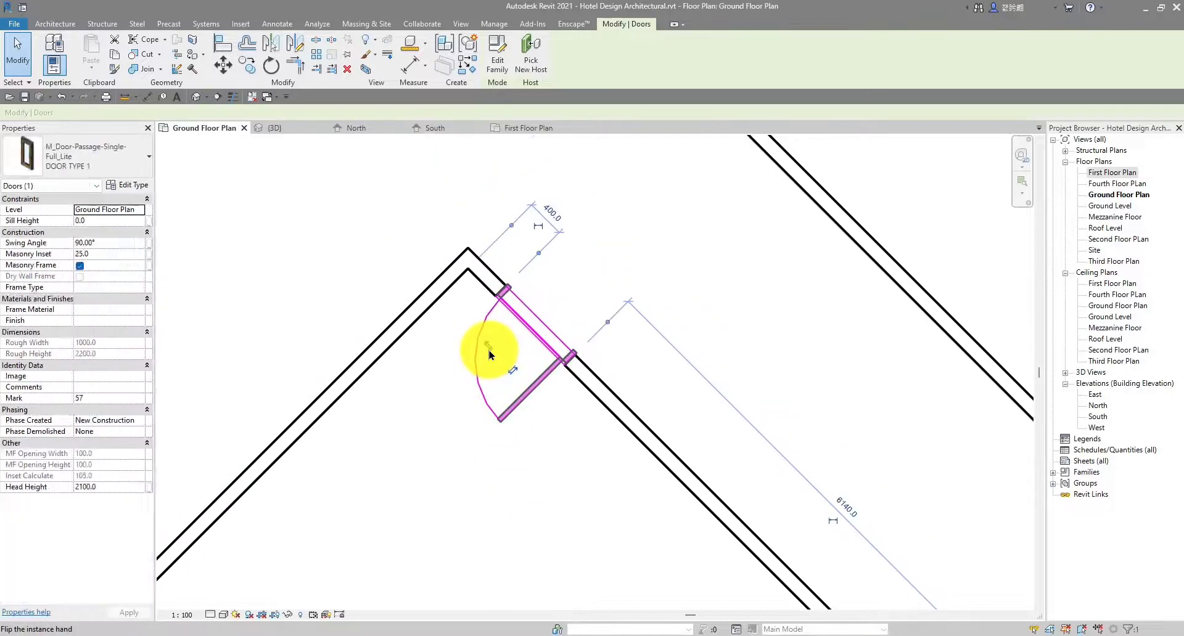
click(489, 350)
click(542, 463)
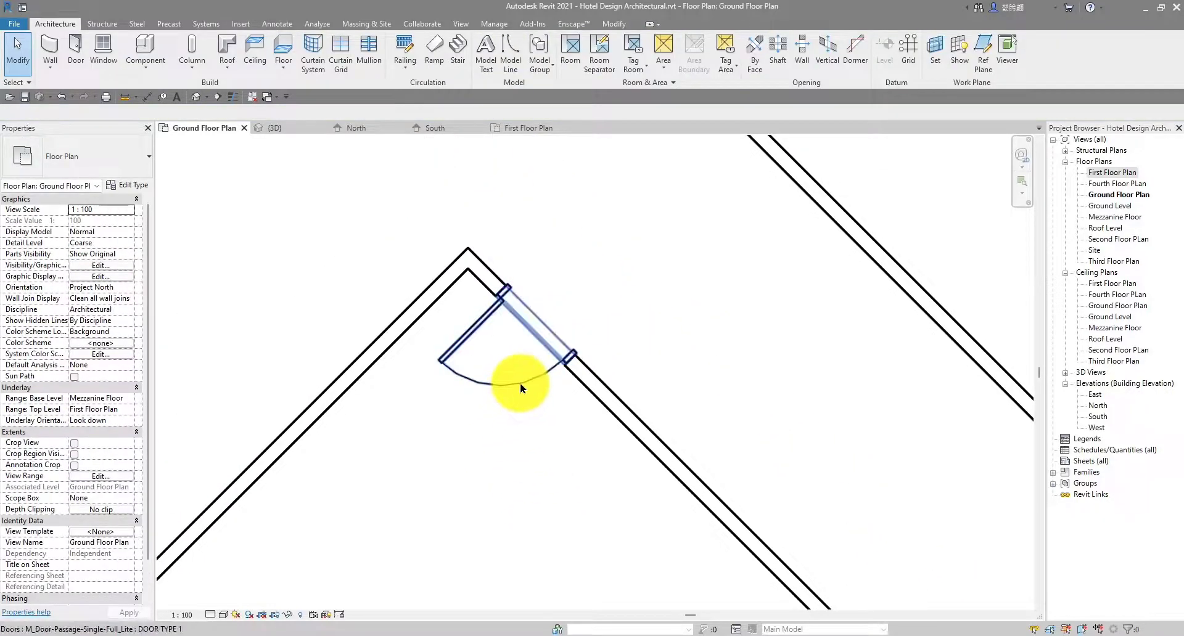
click(529, 390)
scroll(540, 216, up, 2)
click(548, 226)
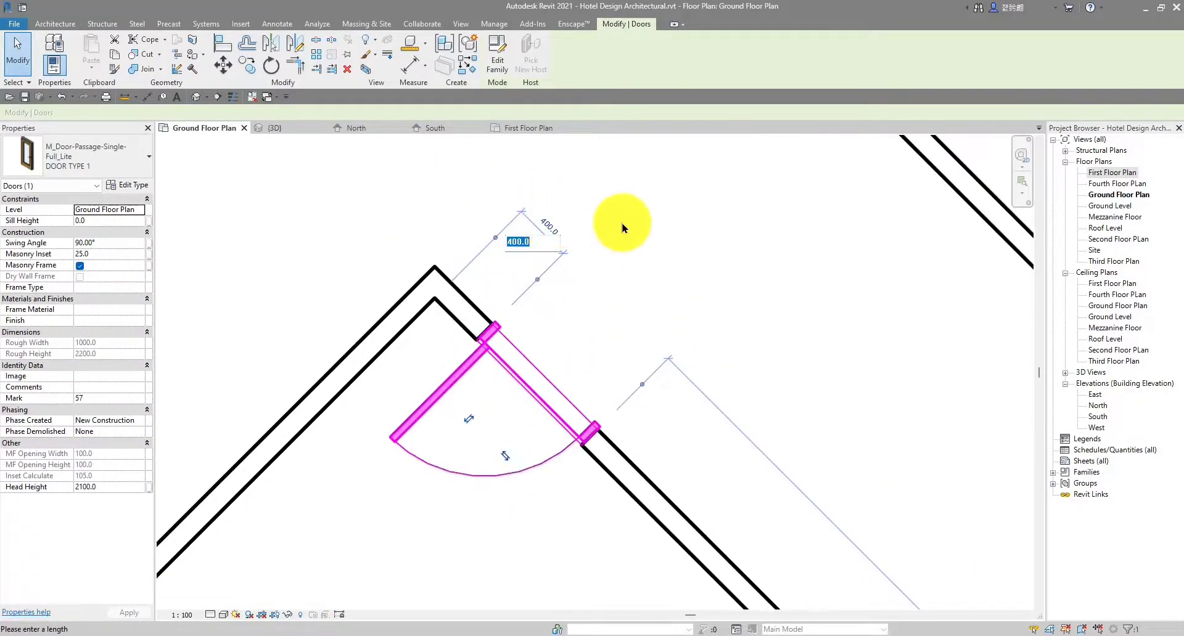
key(Return)
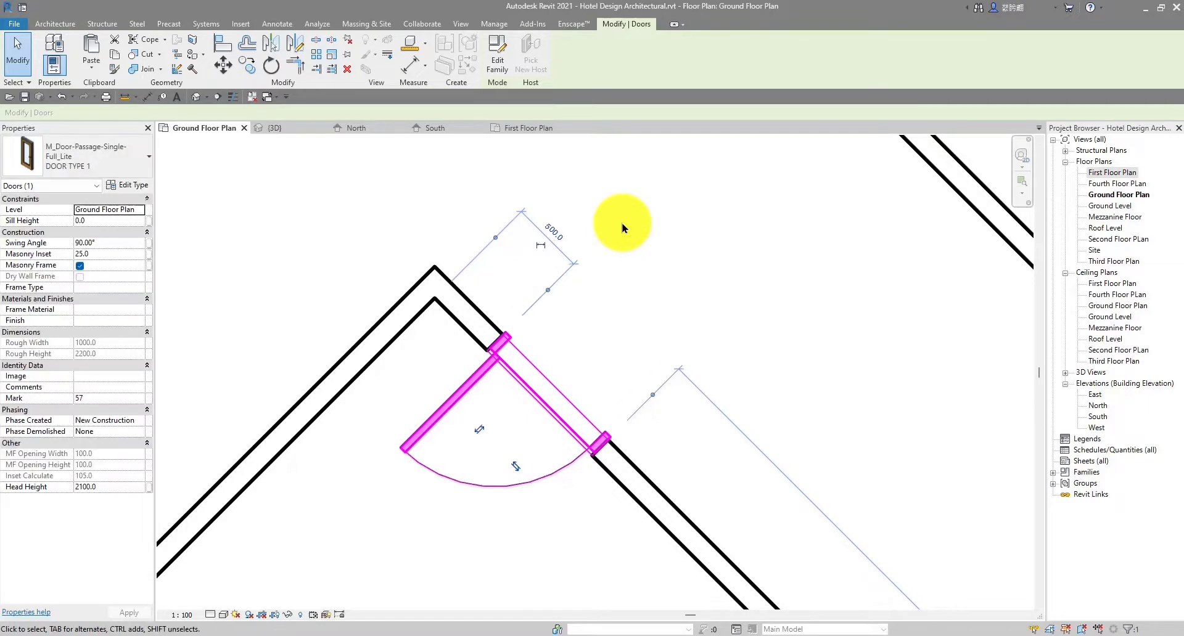
scroll(625, 229, up, 1)
click(625, 230)
Place another door of the same type in the diagonal wall and stop placing doors
scroll(624, 234, down, 5)
scroll(625, 238, down, 6)
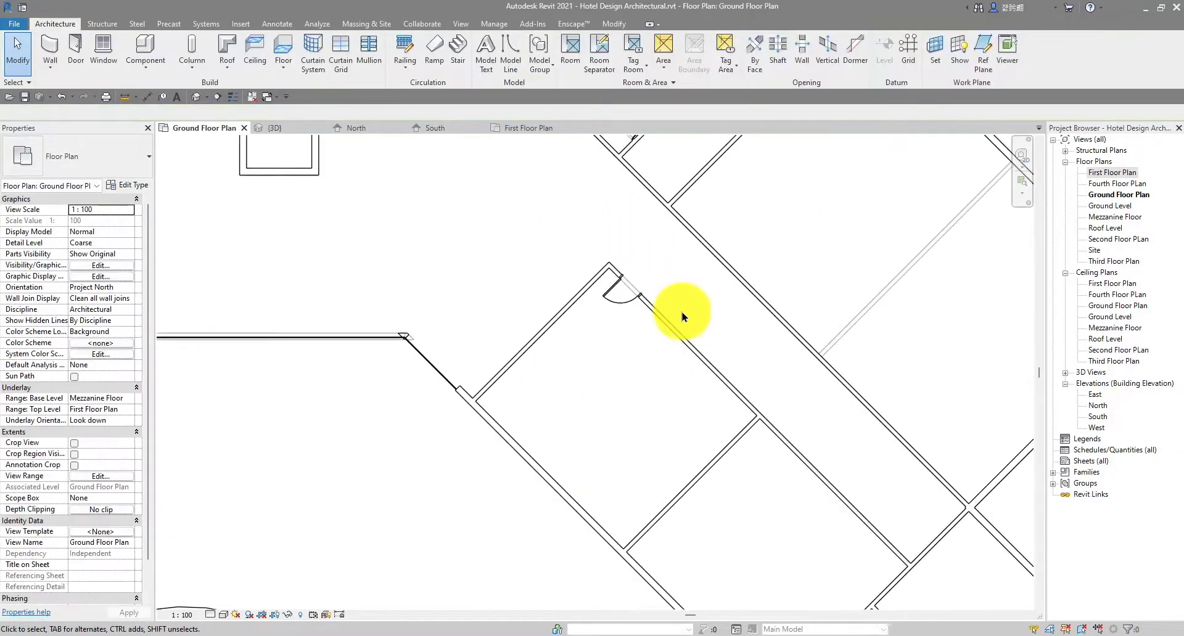
scroll(578, 299, up, 2)
scroll(589, 289, up, 6)
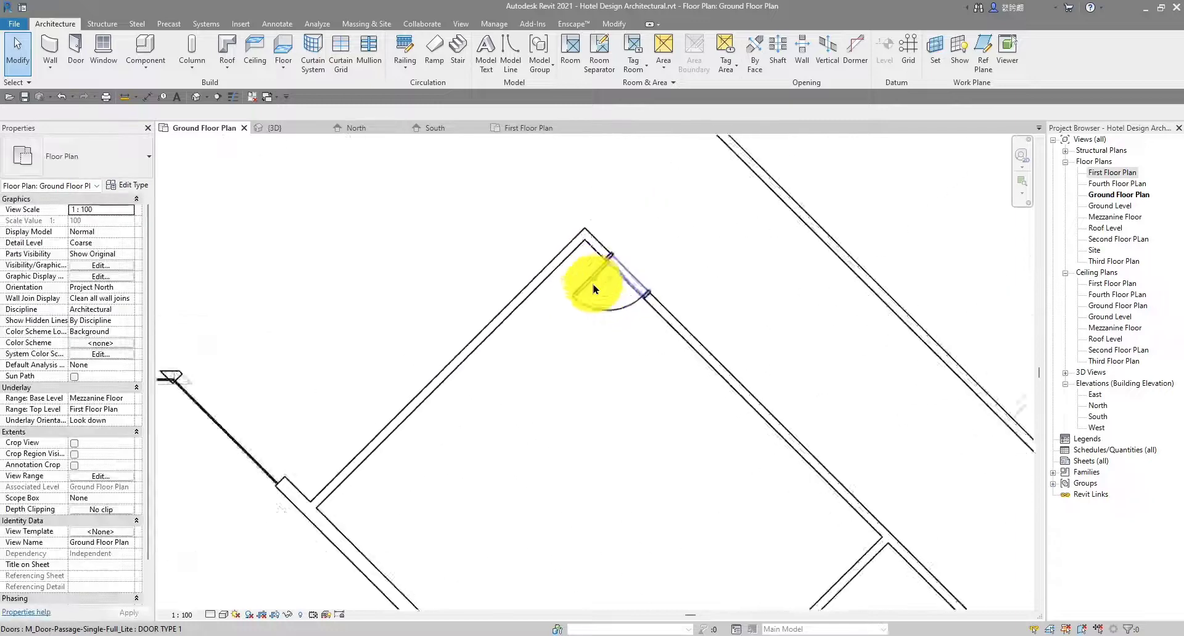
scroll(635, 365, down, 4)
middle_drag(677, 425, 544, 354)
scroll(642, 399, up, 2)
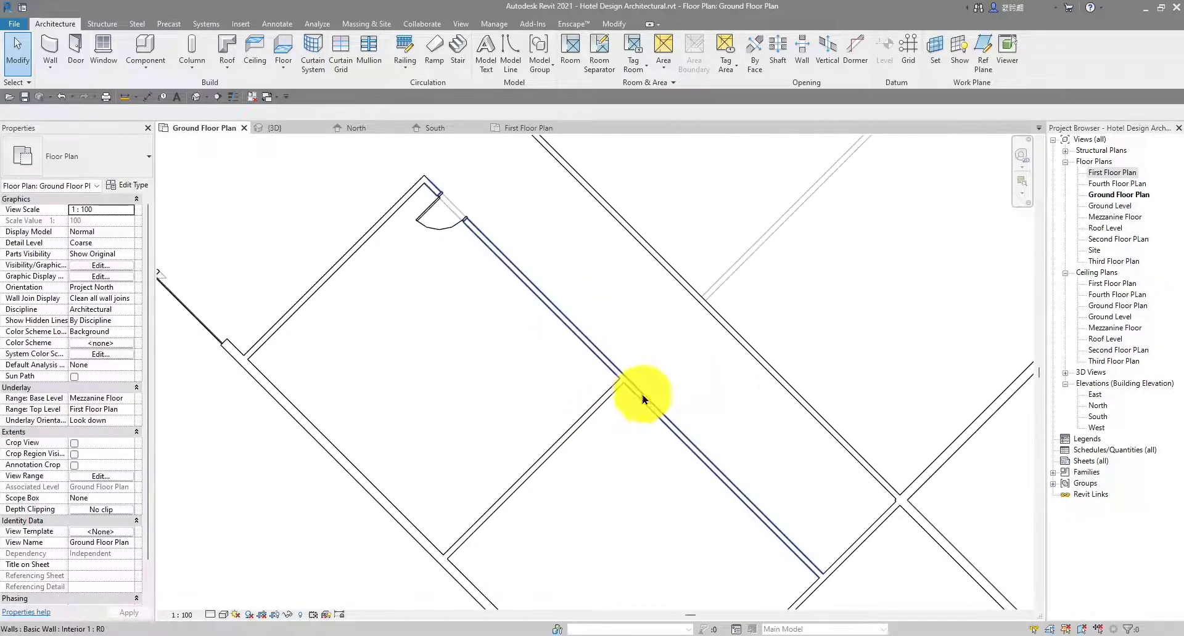
click(429, 229)
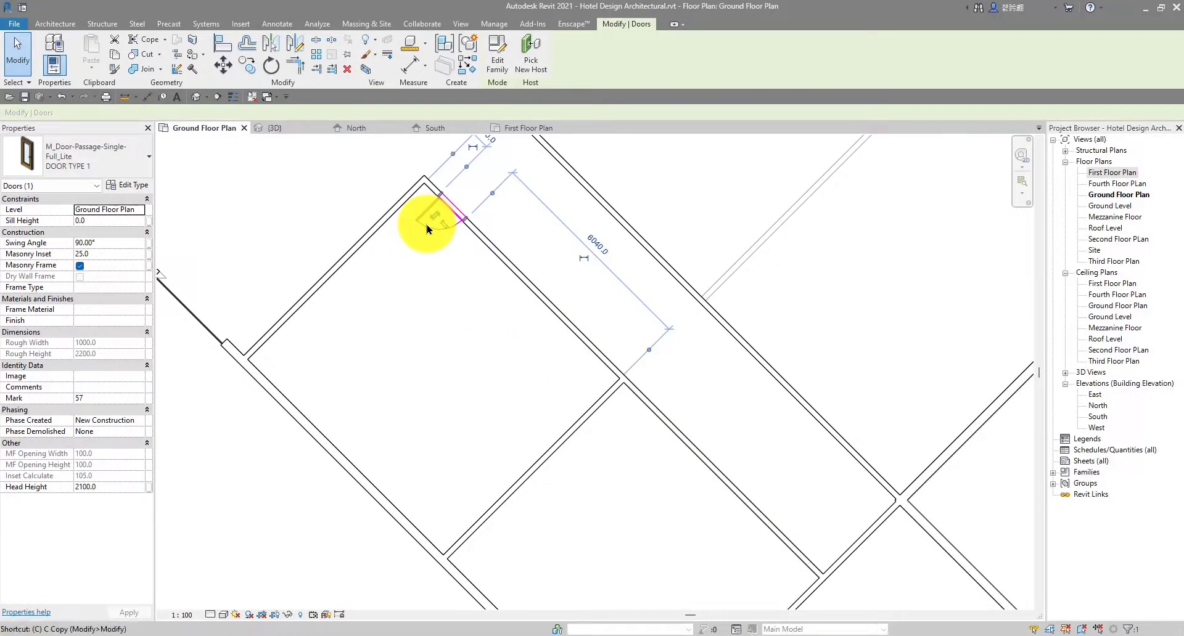
key(s)
scroll(443, 238, down, 2)
scroll(563, 343, up, 3)
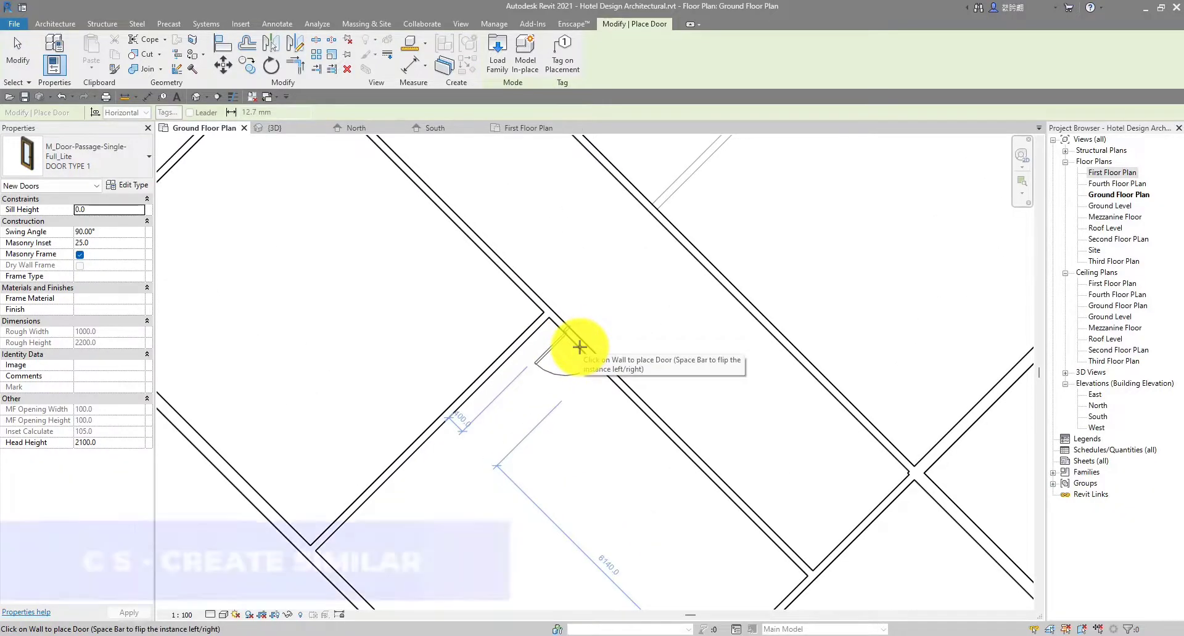
scroll(579, 347, up, 2)
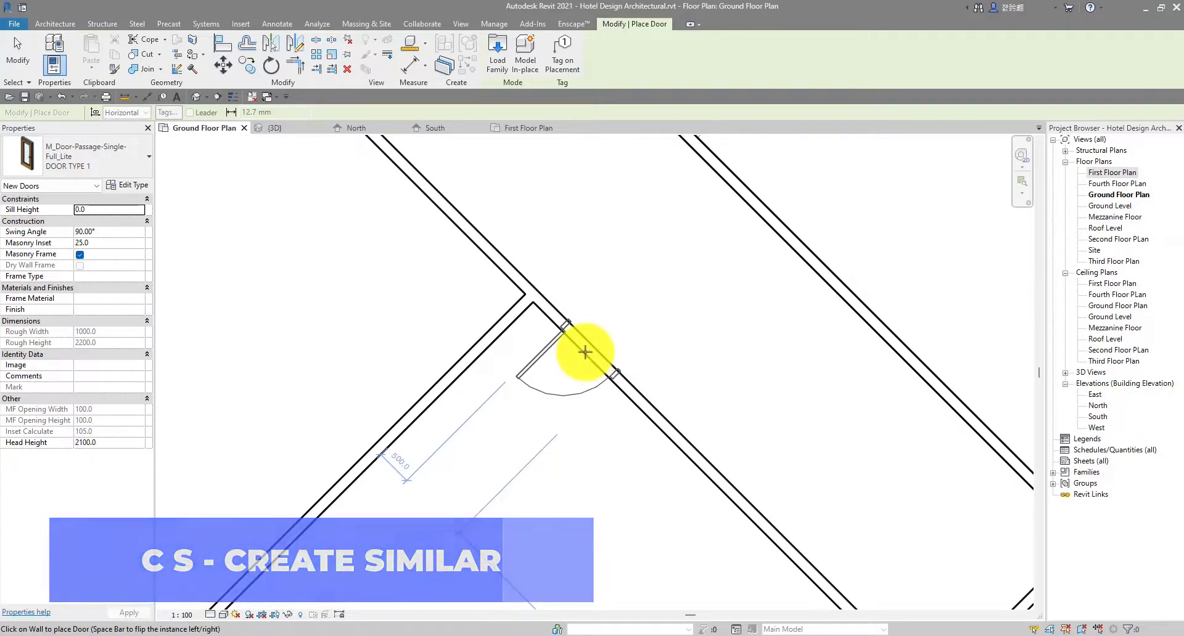
click(585, 352)
scroll(585, 354, down, 4)
key(Escape)
scroll(586, 355, down, 1)
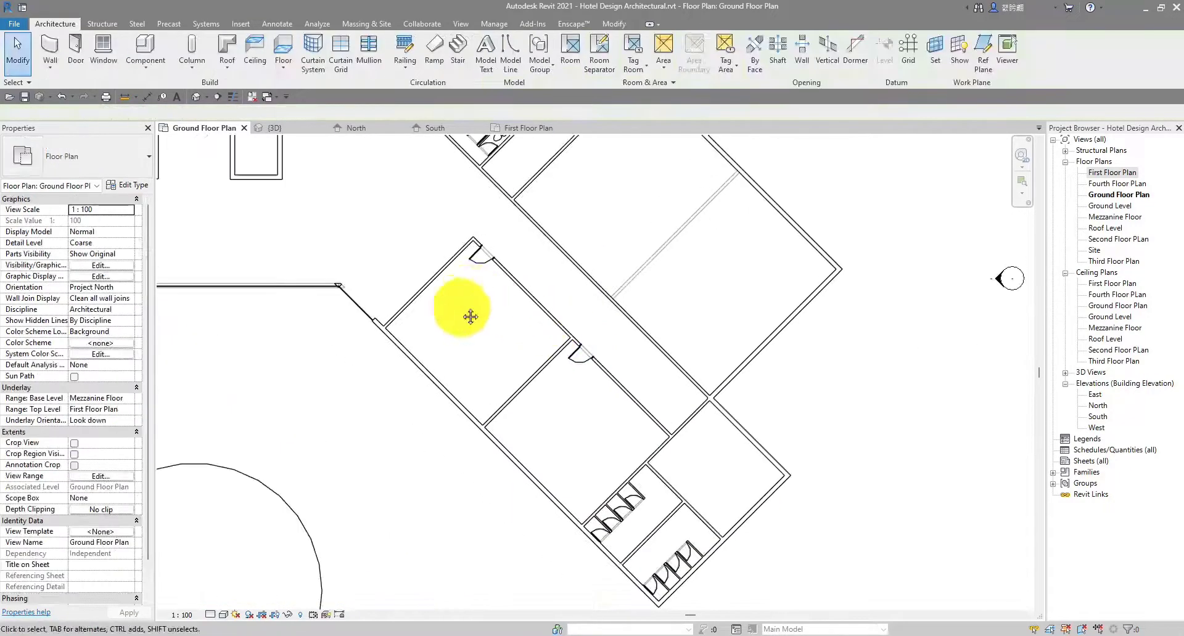
scroll(513, 354, down, 1)
middle_drag(471, 317, 476, 374)
scroll(445, 356, up, 2)
scroll(445, 356, up, 1)
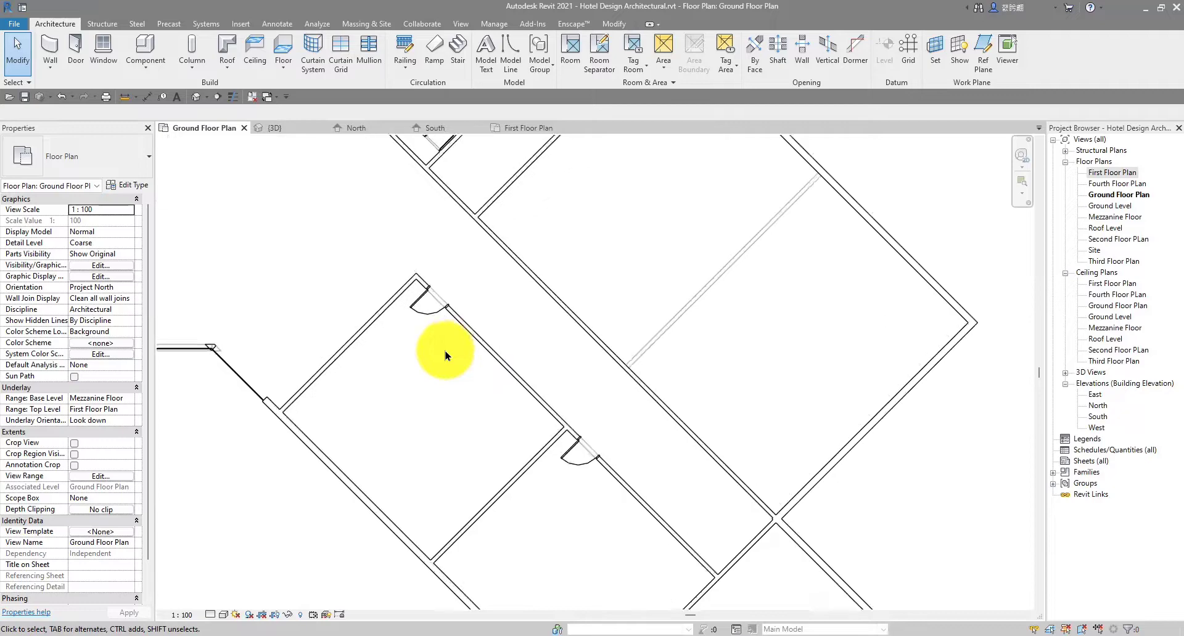
scroll(445, 356, up, 1)
scroll(445, 356, down, 3)
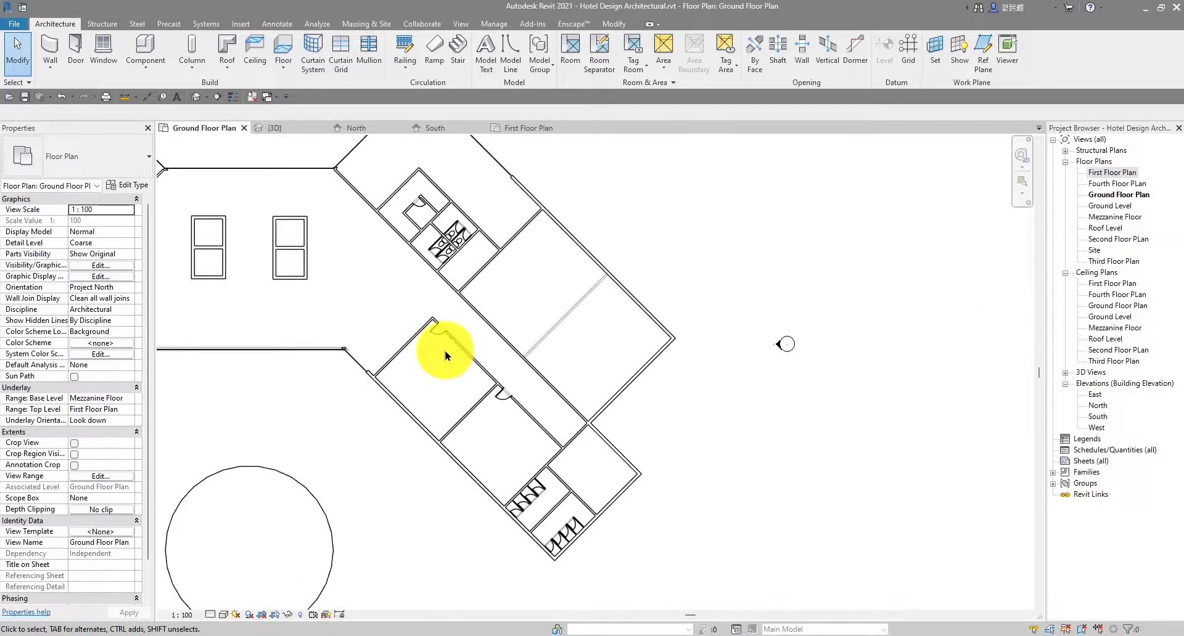
middle_drag(435, 370, 492, 369)
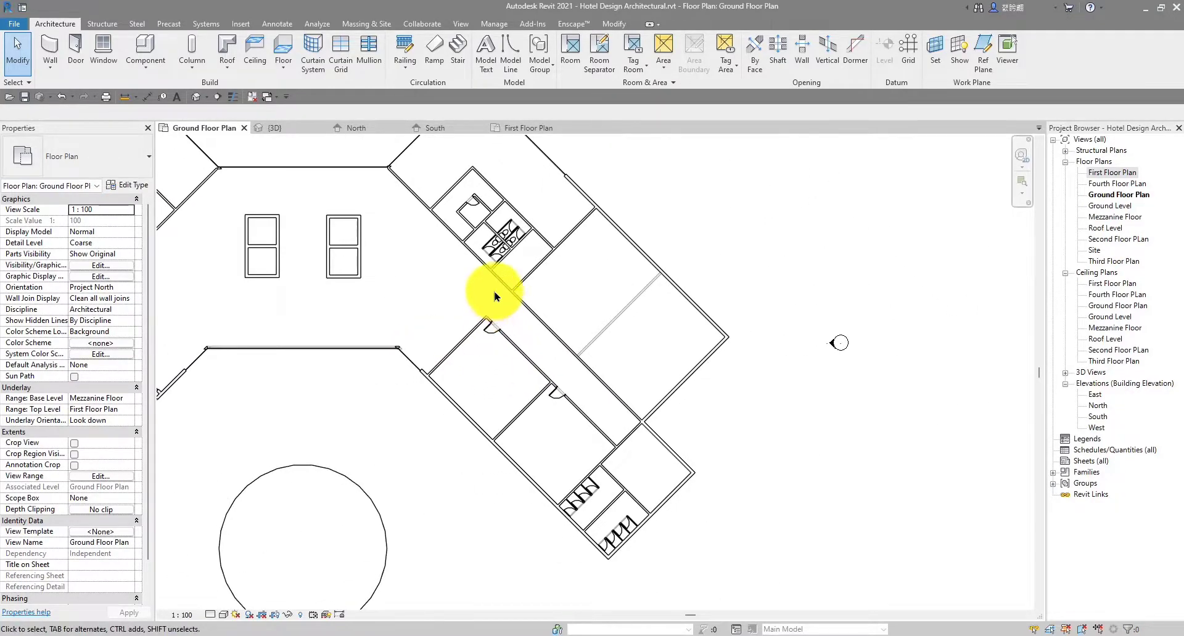
scroll(792, 233, down, 3)
scroll(436, 321, up, 4)
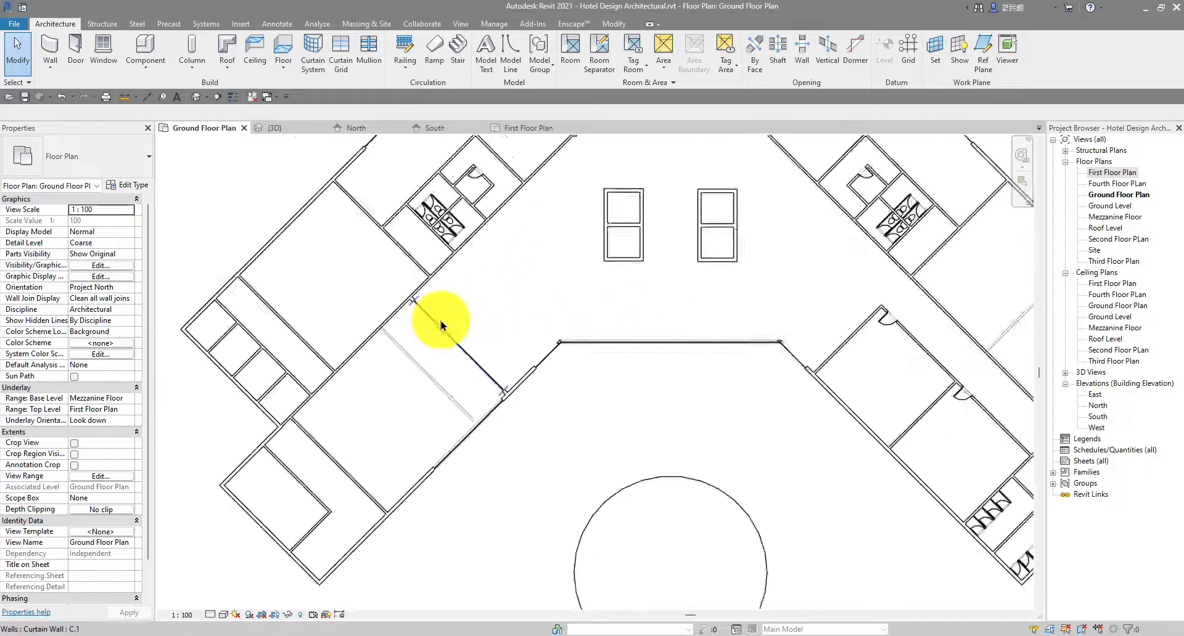
scroll(441, 326, down, 3)
middle_drag(471, 317, 493, 326)
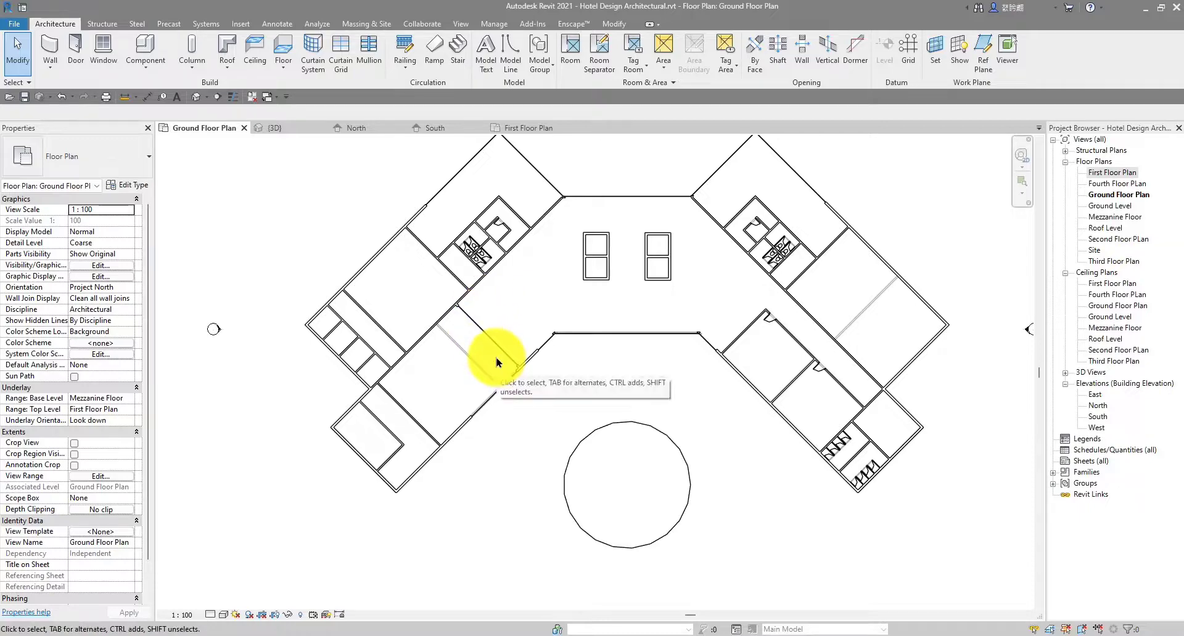
scroll(729, 343, down, 2)
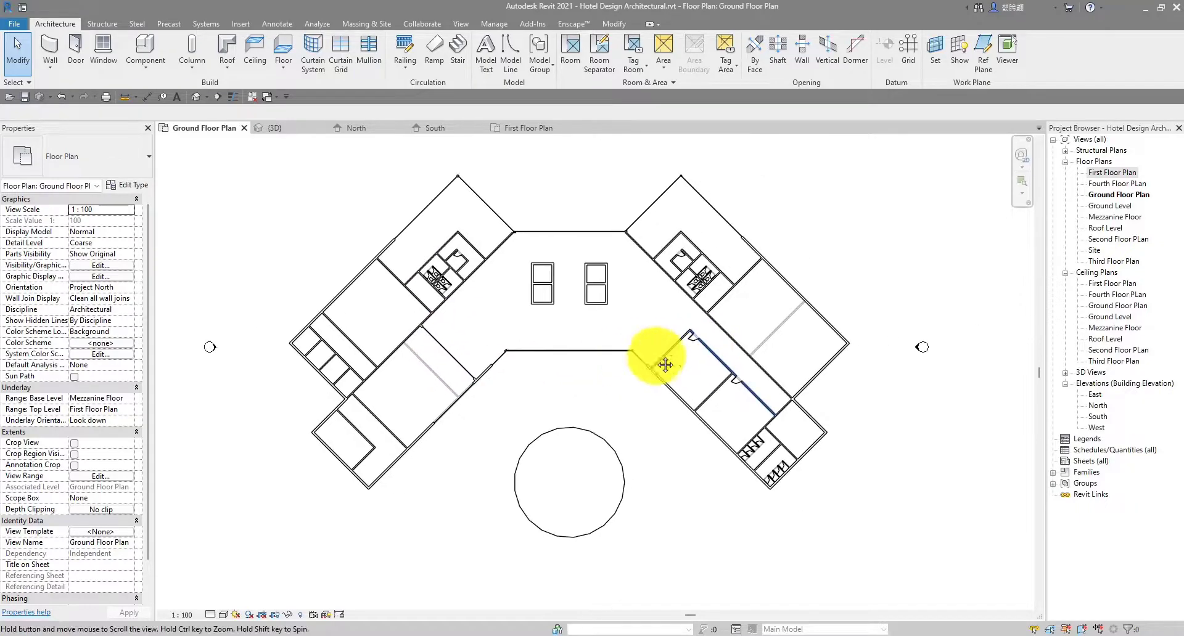
scroll(748, 325, up, 5)
scroll(476, 317, down, 5)
scroll(679, 198, up, 5)
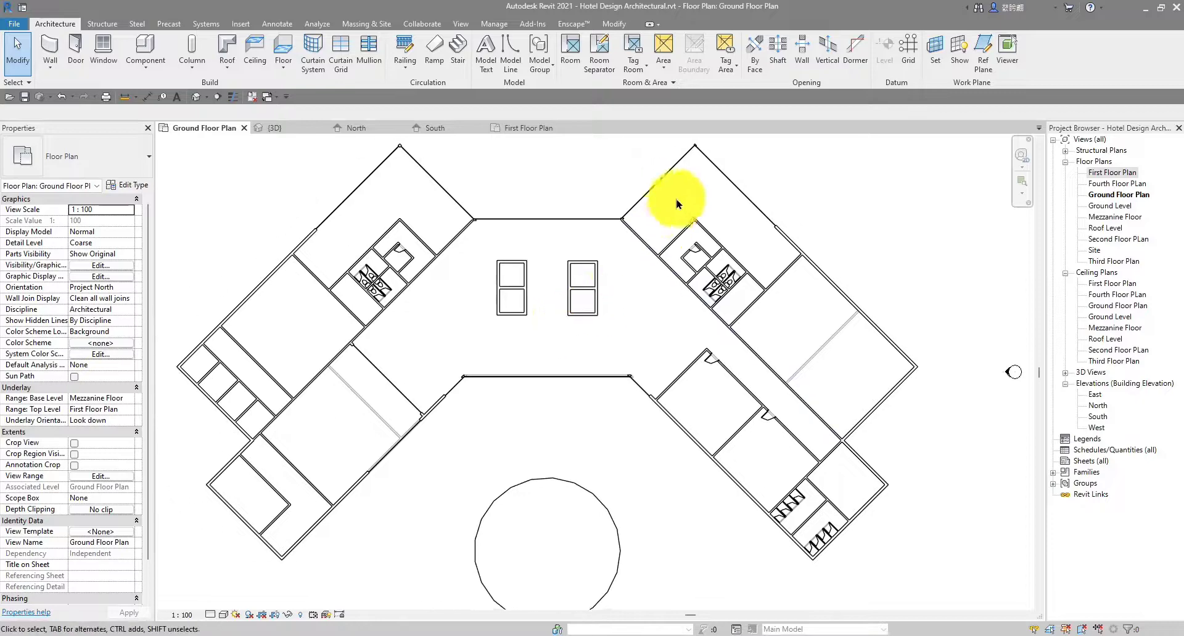
scroll(624, 282, down, 3)
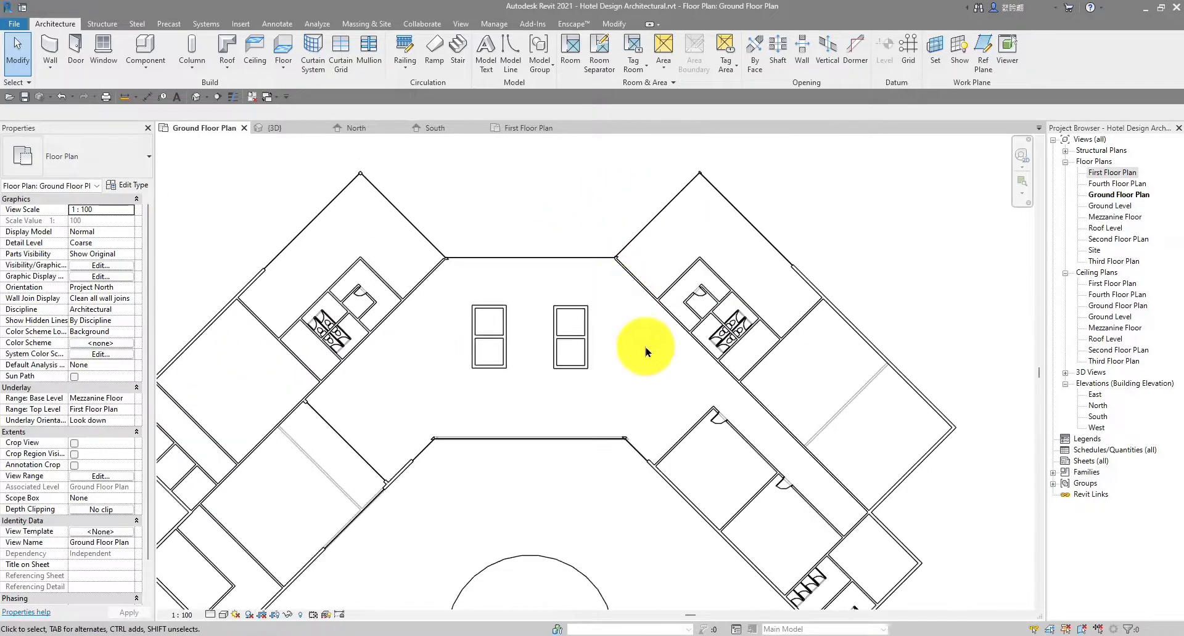
scroll(709, 246, up, 1)
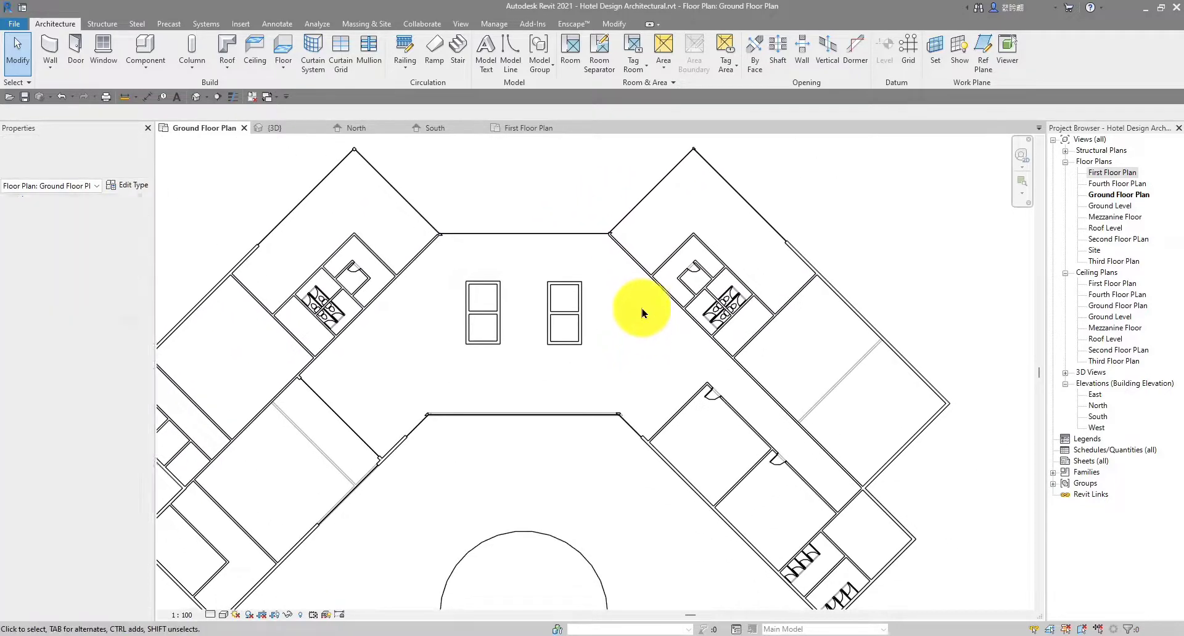
Load M_Door-Passage-Double-Flush.rfa from the Commercial folder with its 1800 x 2100mm type
click(243, 25)
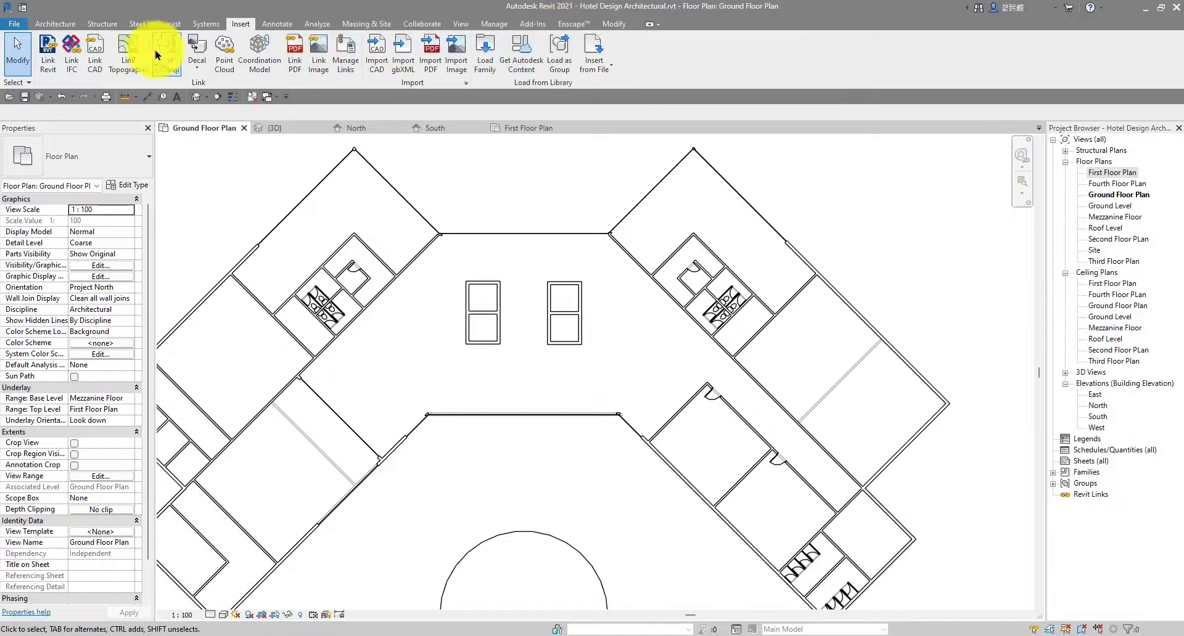
click(484, 62)
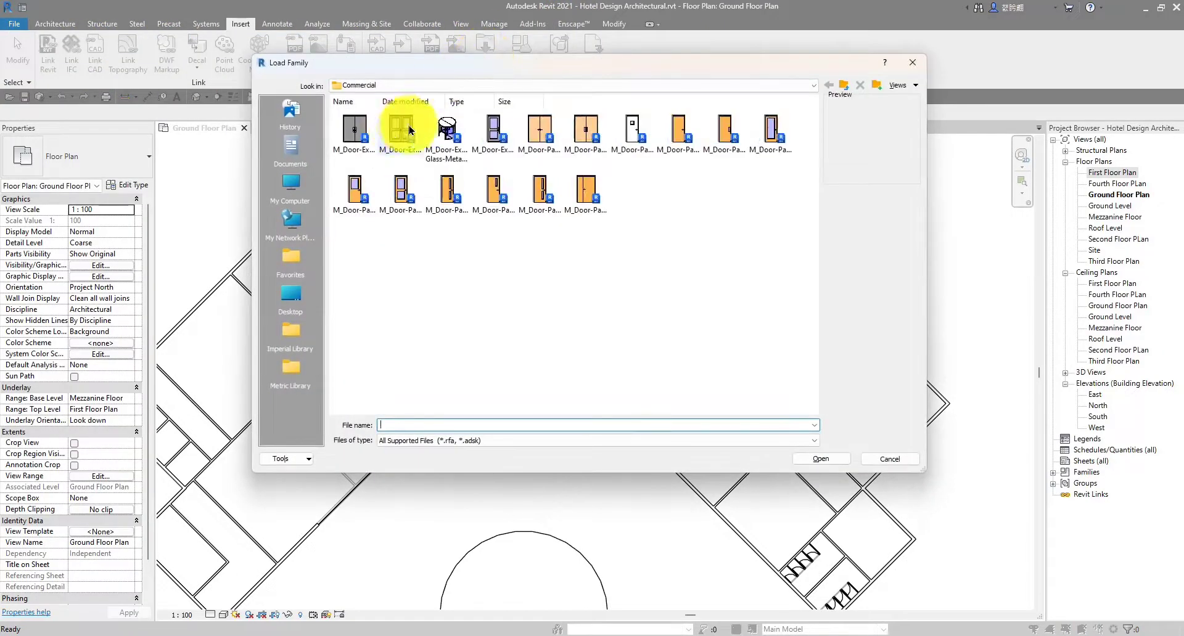
click(539, 134)
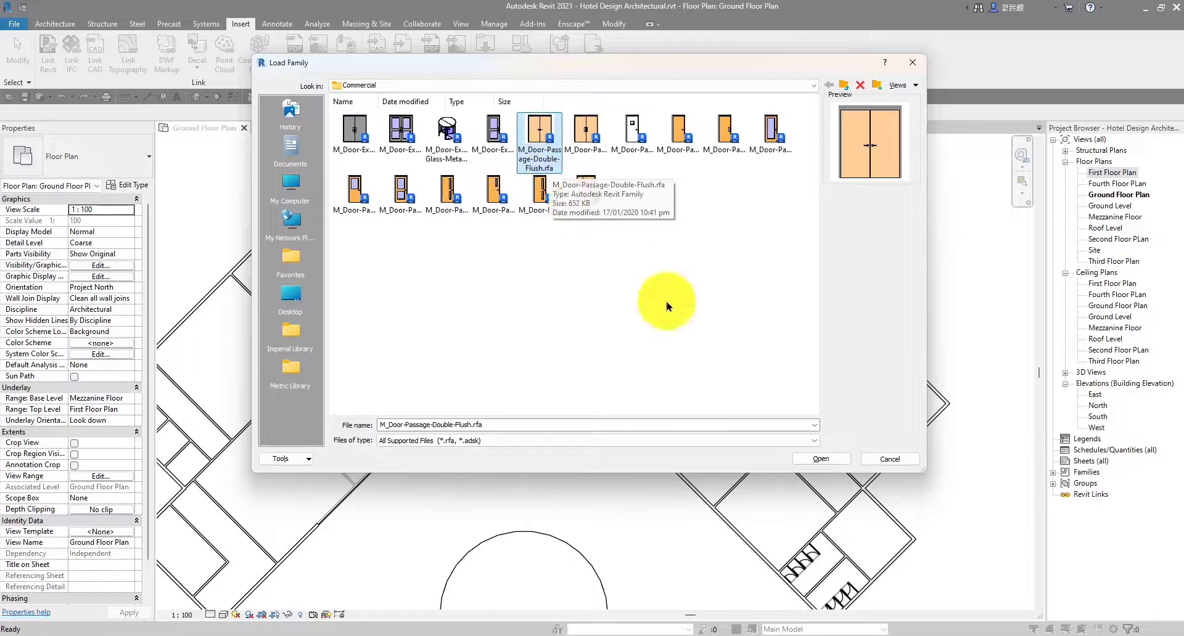
click(823, 460)
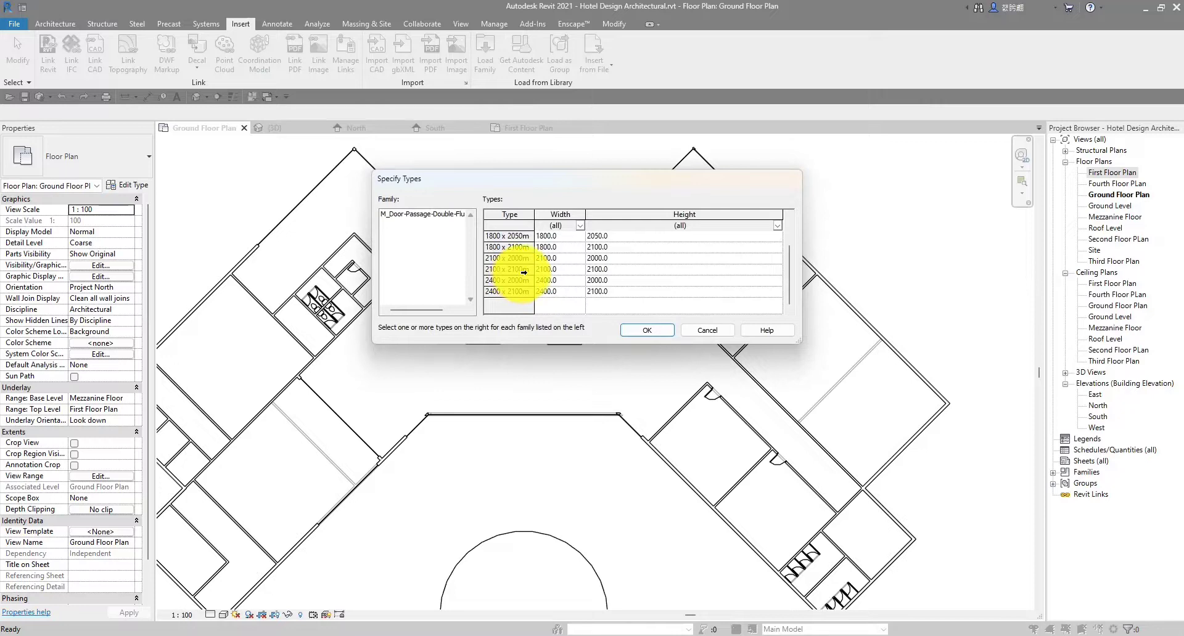
click(507, 248)
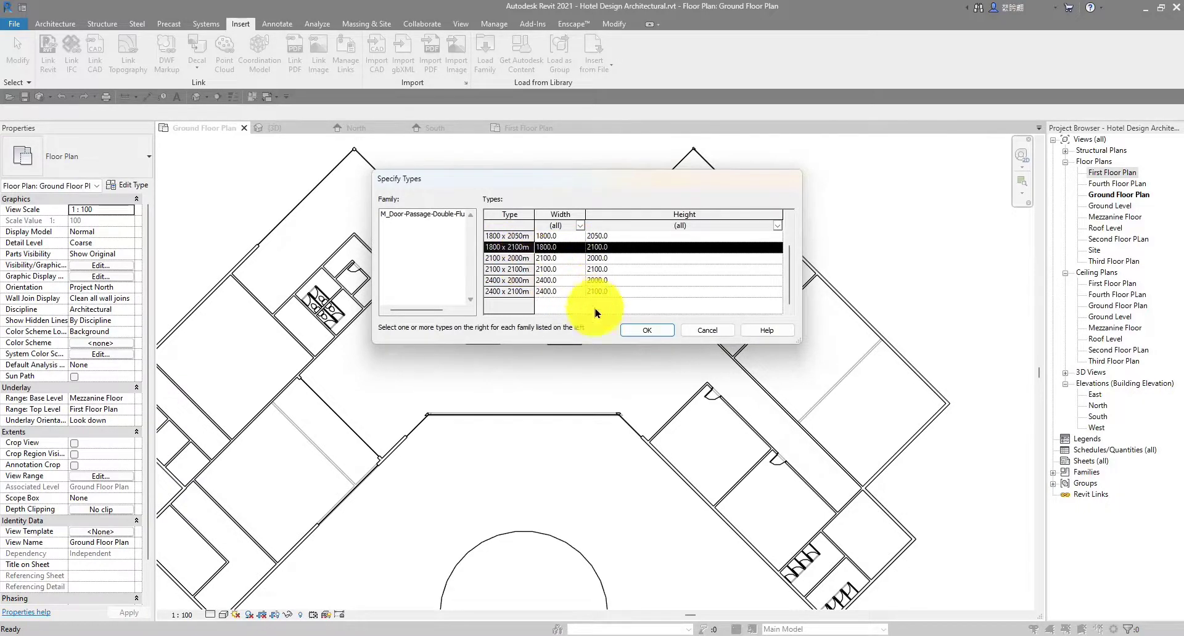
click(635, 332)
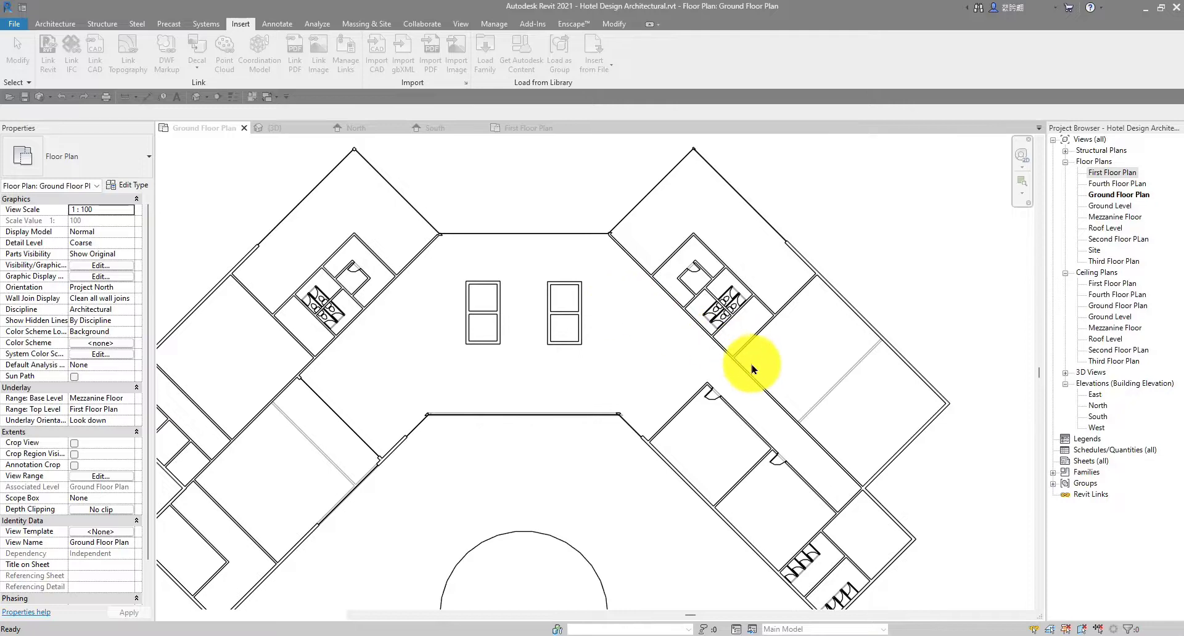
Start the Door tool and place an 1800 x 2100mm double flush door in the diagonal corridor wall
scroll(719, 335, up, 3)
scroll(489, 251, down, 4)
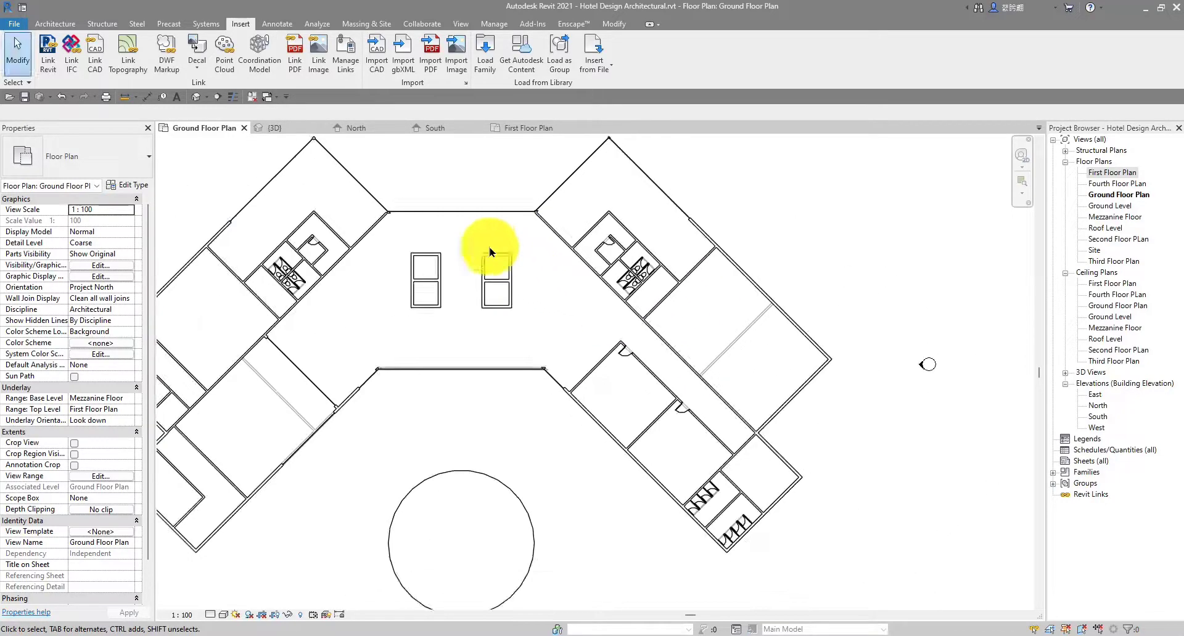
click(53, 24)
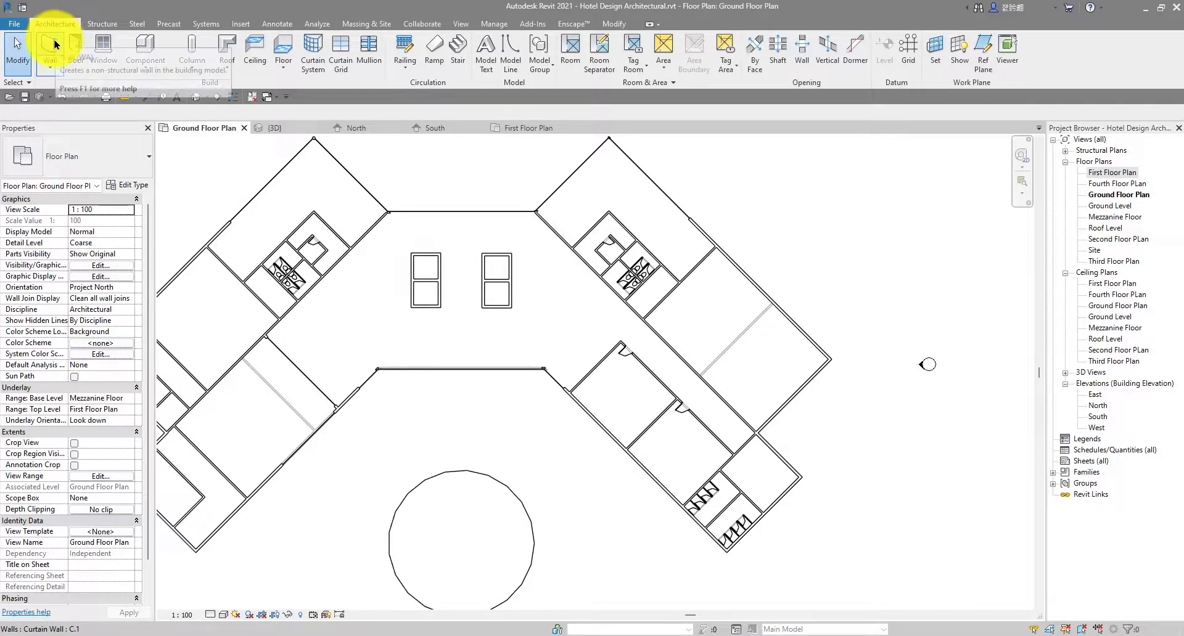
click(75, 46)
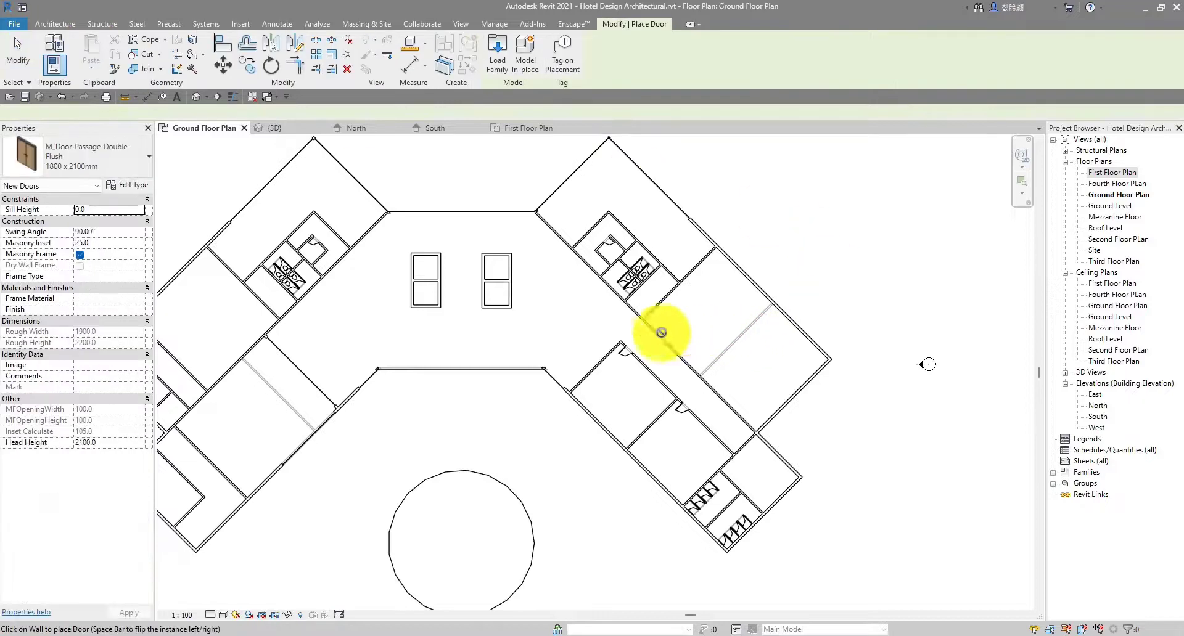
scroll(537, 327, up, 4)
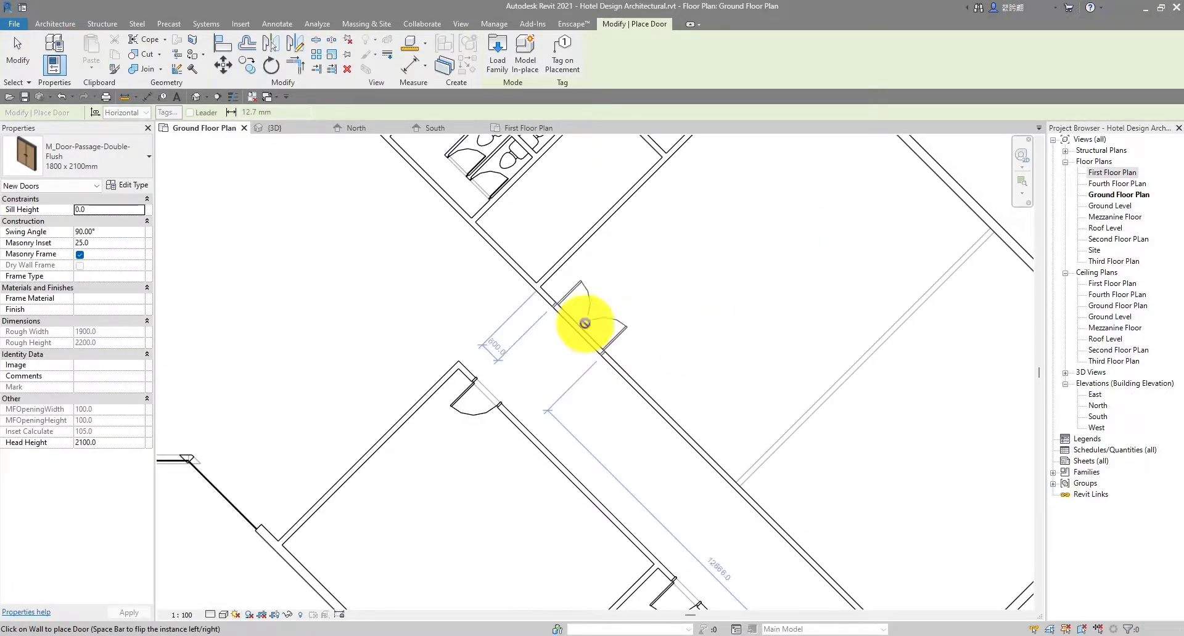
scroll(576, 321, up, 2)
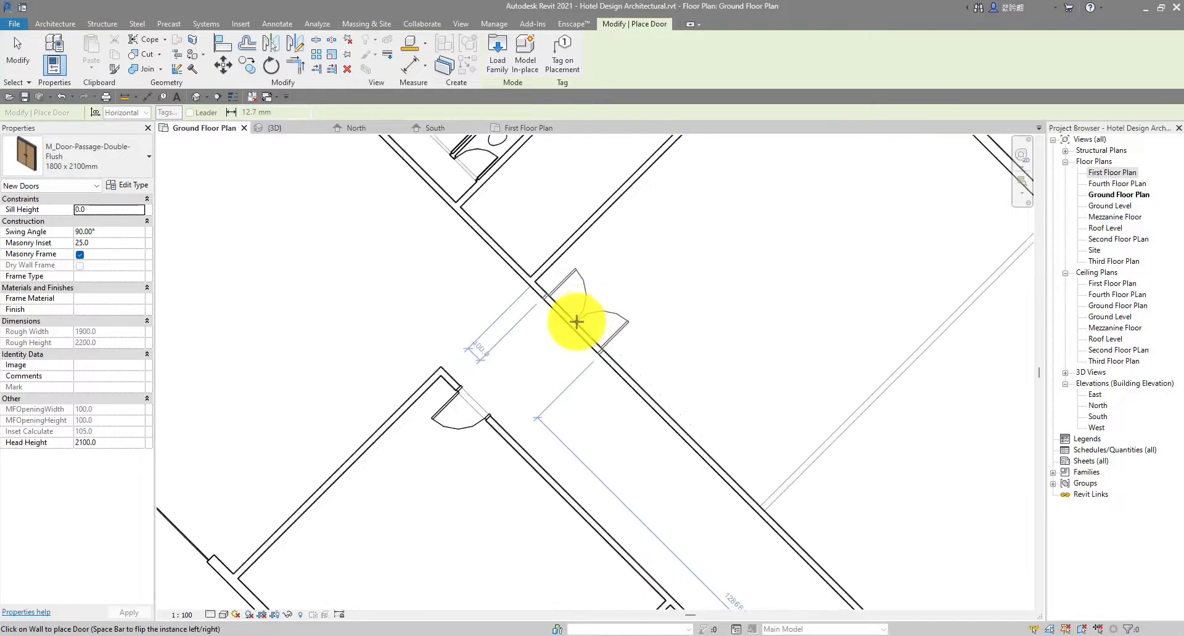
click(579, 324)
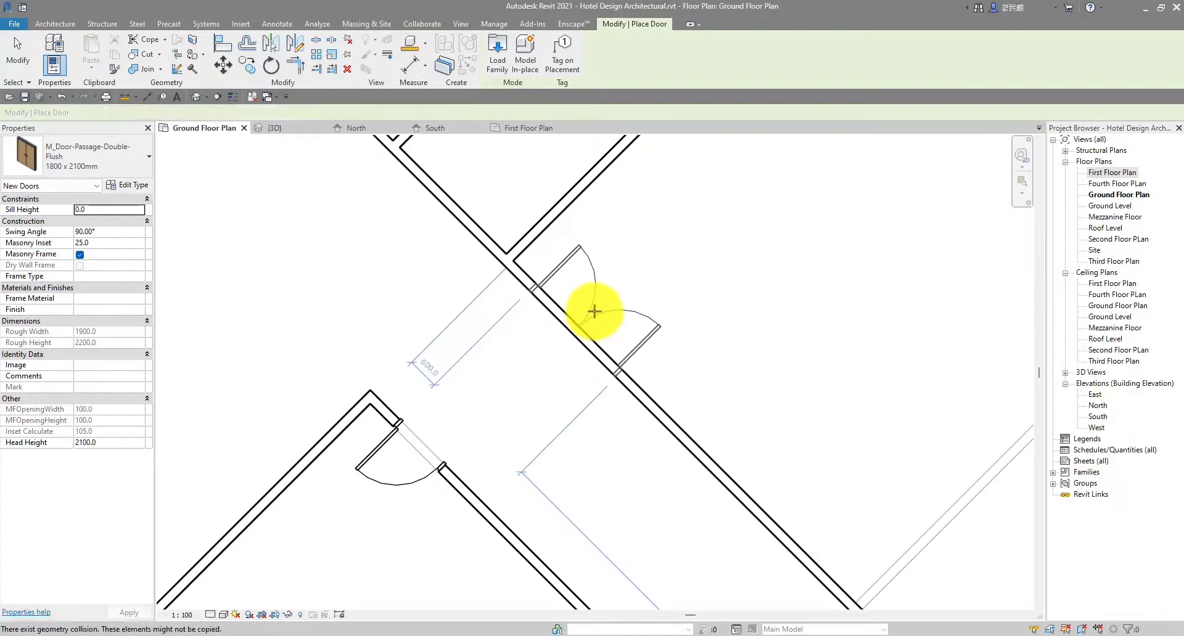
Pan and zoom across the plan to bring the next wall into view
scroll(594, 314, down, 4)
middle_drag(697, 404, 556, 314)
scroll(569, 349, up, 1)
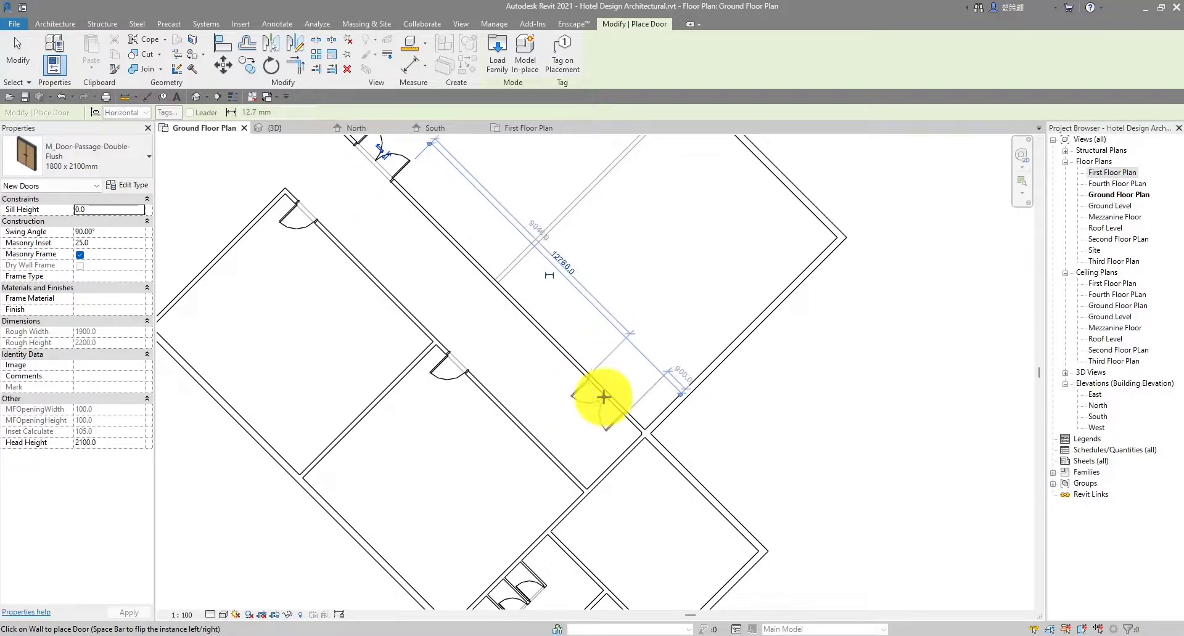
scroll(602, 400, up, 2)
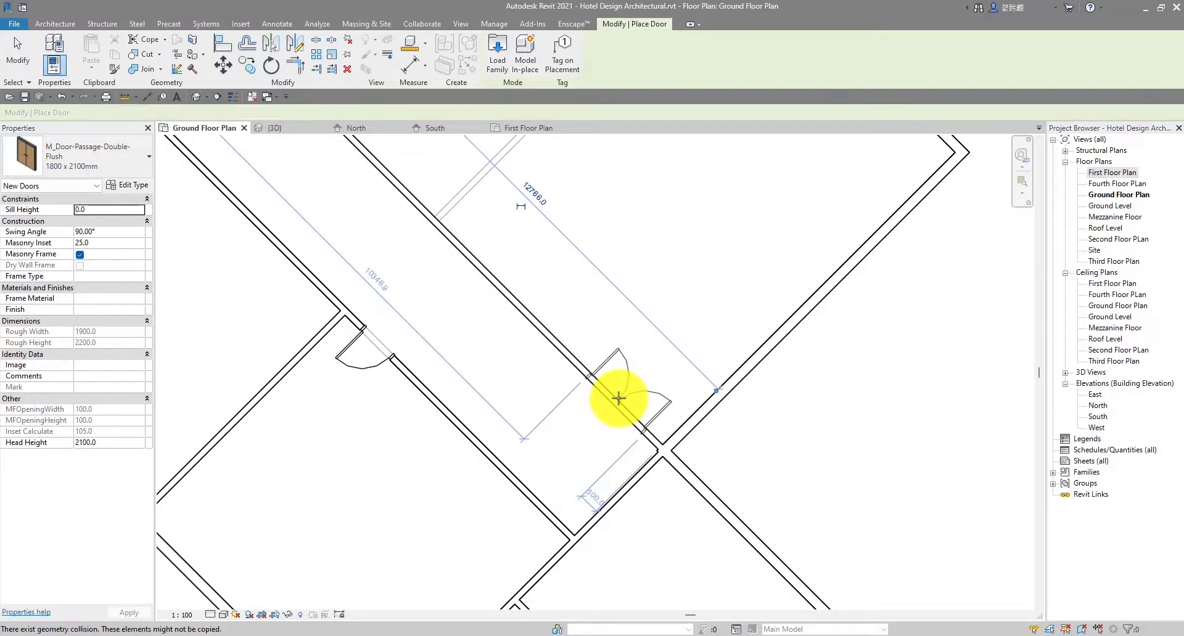
scroll(619, 398, down, 6)
middle_drag(745, 322, 569, 313)
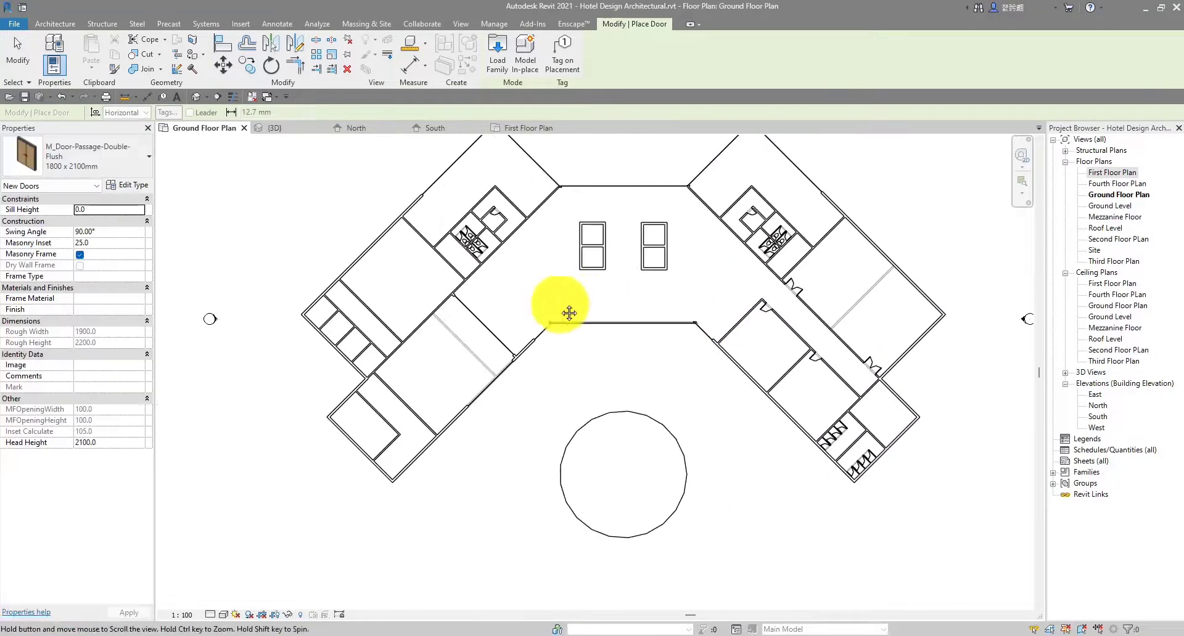
scroll(542, 227, up, 4)
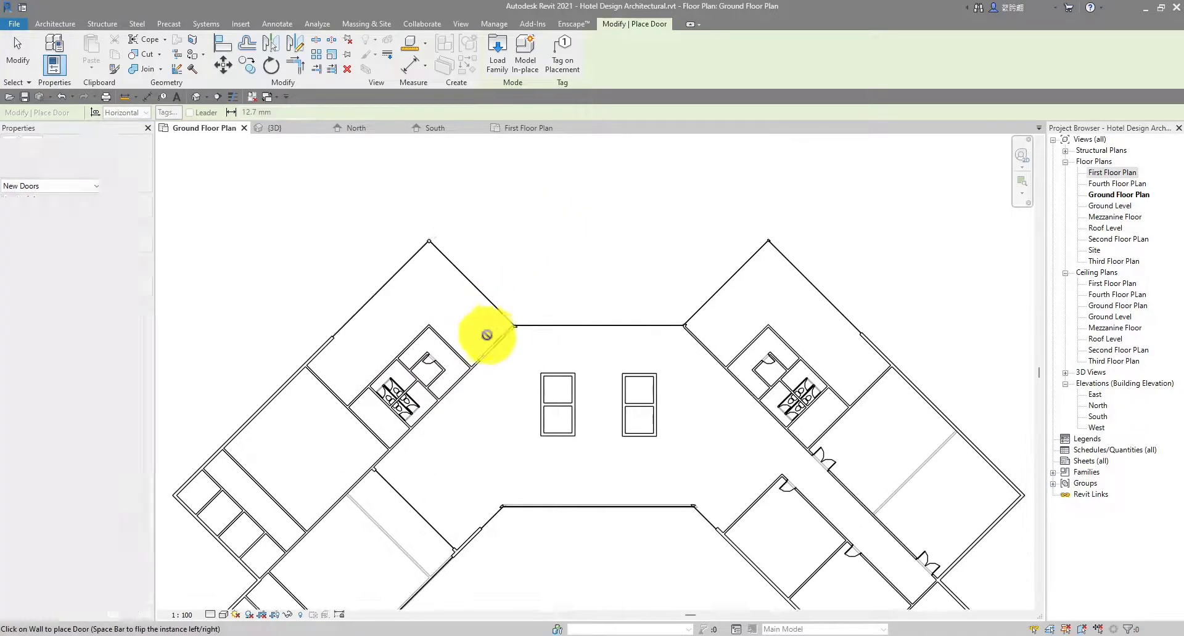
Place two 1800 x 2100mm double flush doors in the angled walls beside the central lobby
scroll(487, 335, up, 3)
scroll(498, 351, up, 3)
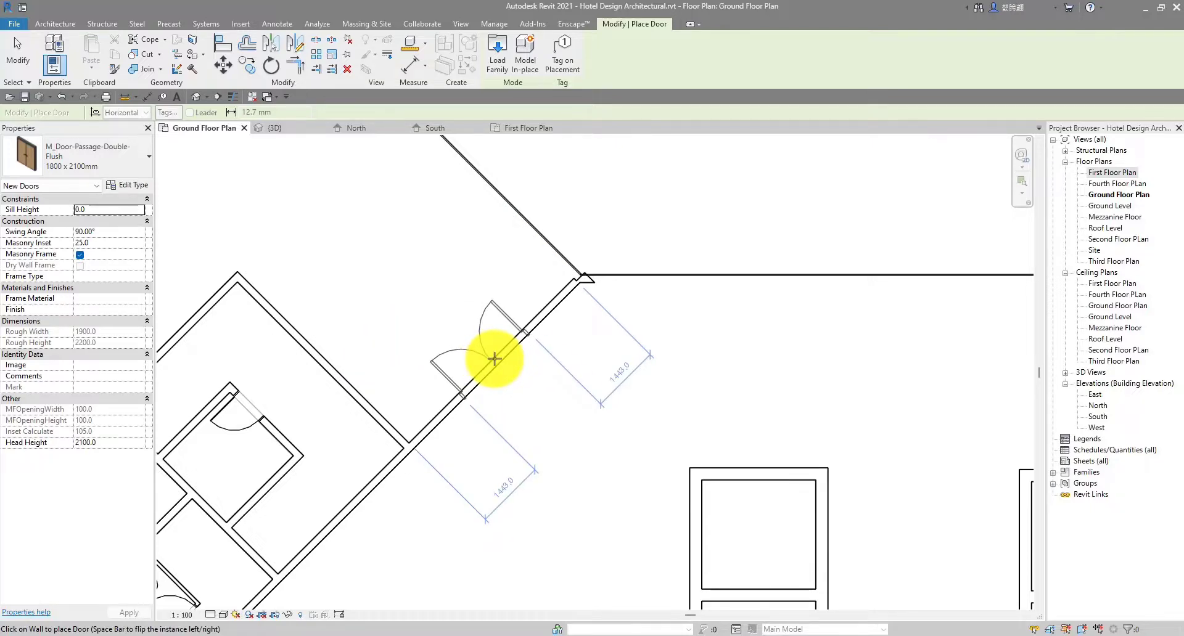
scroll(494, 359, down, 2)
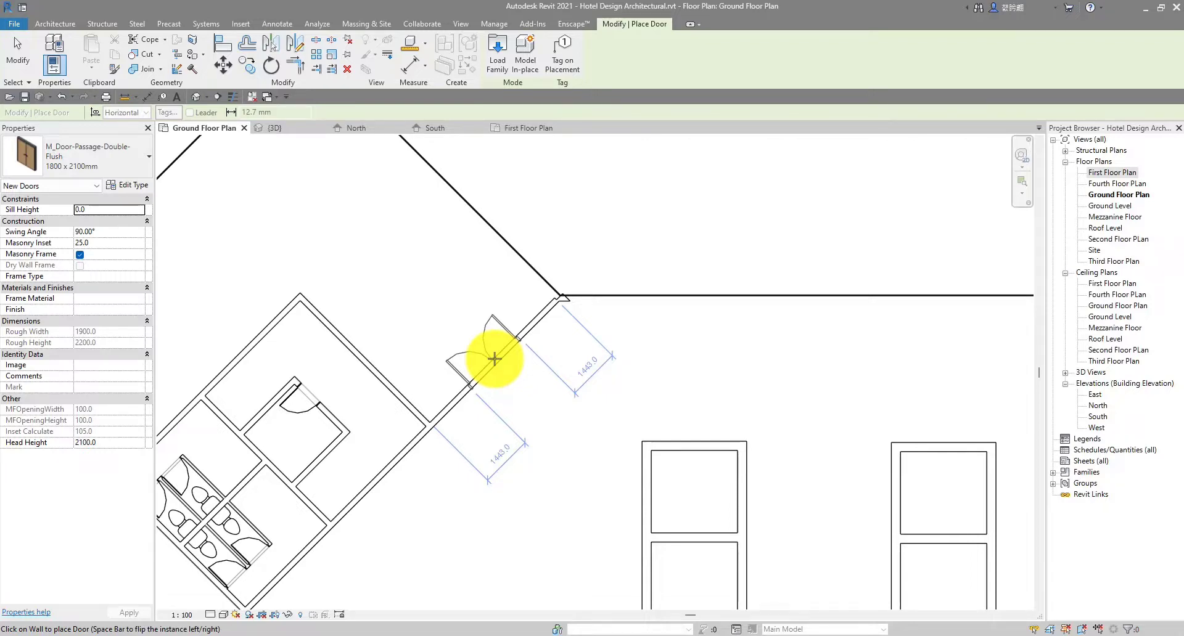
click(495, 358)
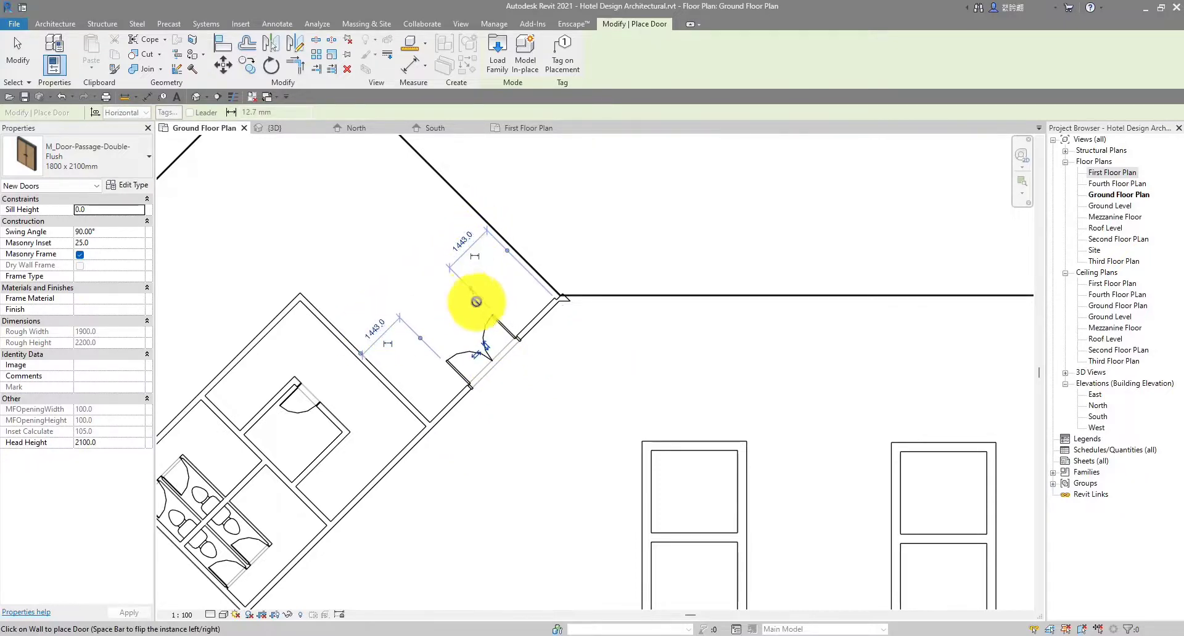
scroll(751, 396, down, 3)
middle_drag(841, 429, 565, 386)
scroll(745, 364, up, 5)
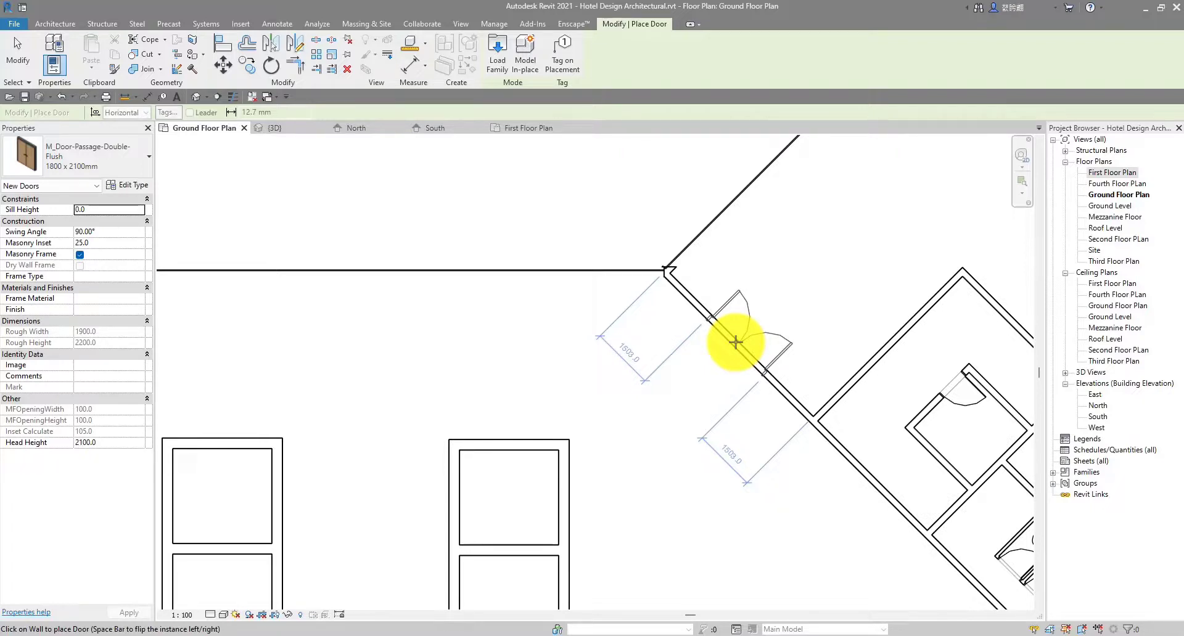
click(736, 341)
Place another 1800 x 2100mm double flush door in the left-wing wall
scroll(880, 340, down, 3)
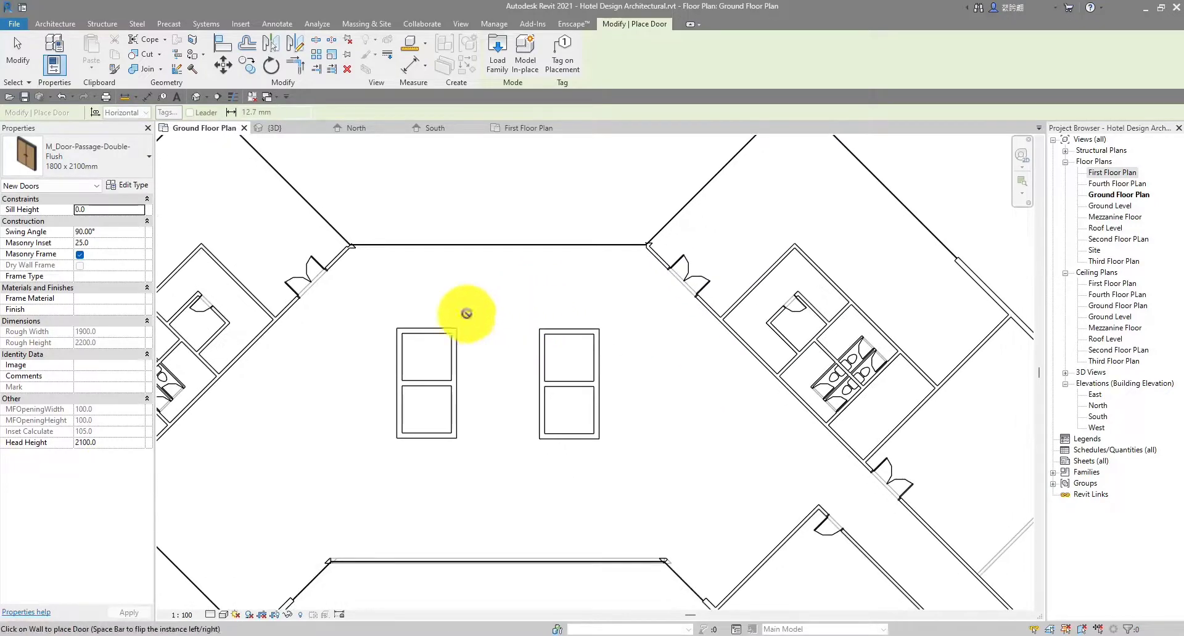
scroll(467, 313, down, 4)
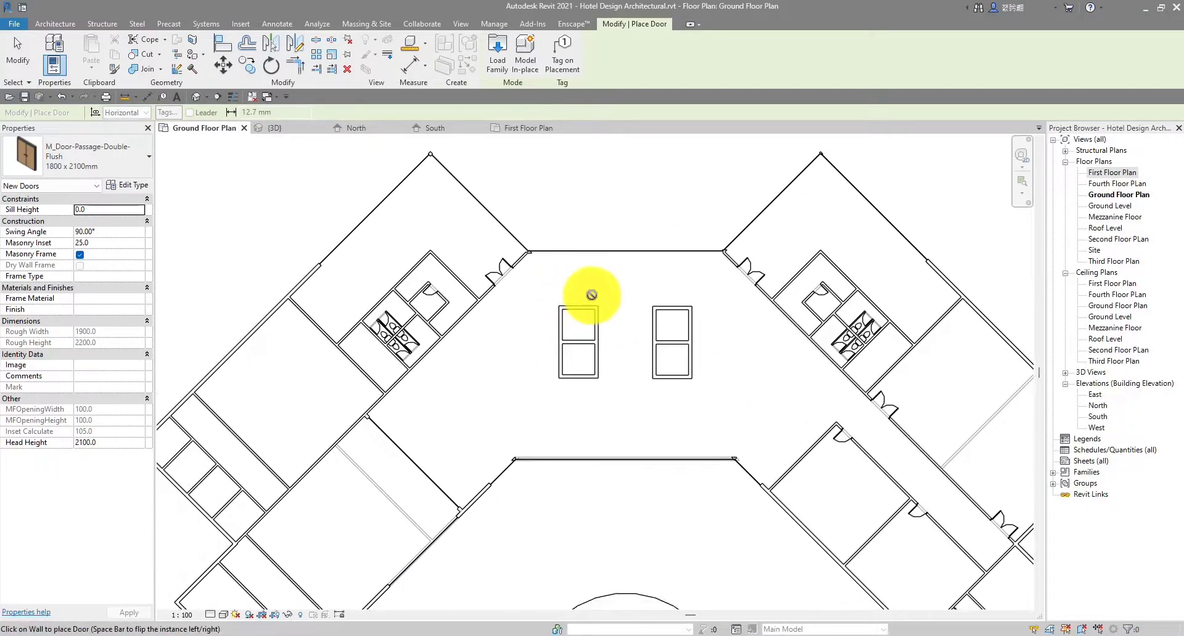
middle_drag(435, 368, 549, 300)
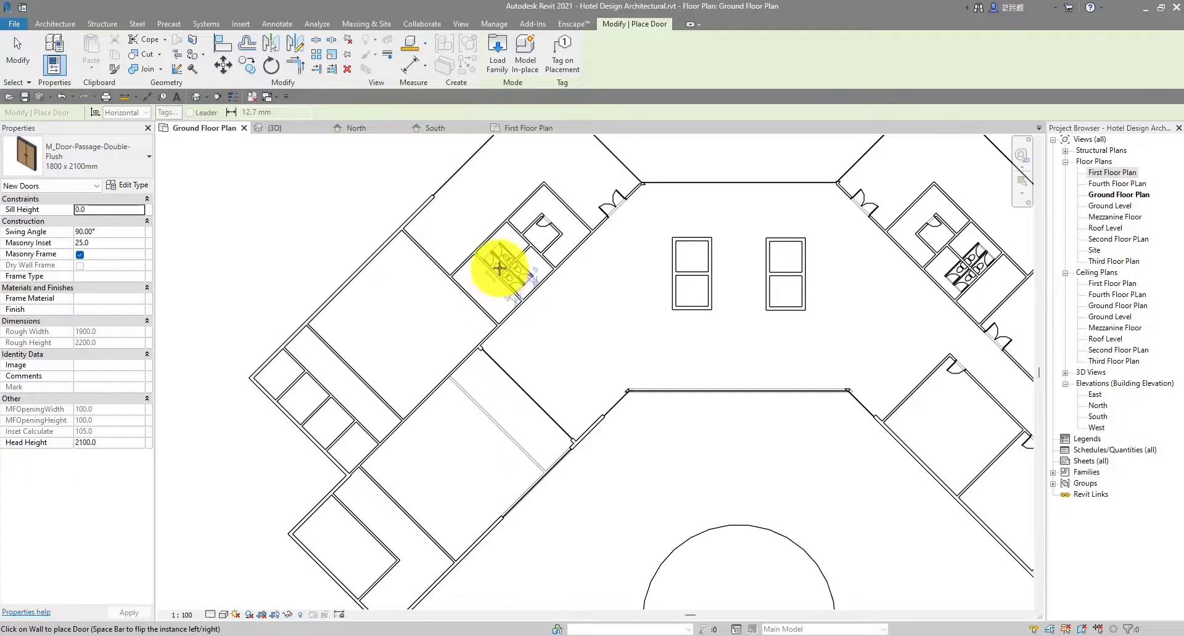
scroll(451, 372, up, 2)
middle_drag(408, 381, 497, 323)
scroll(455, 302, down, 1)
scroll(470, 338, up, 2)
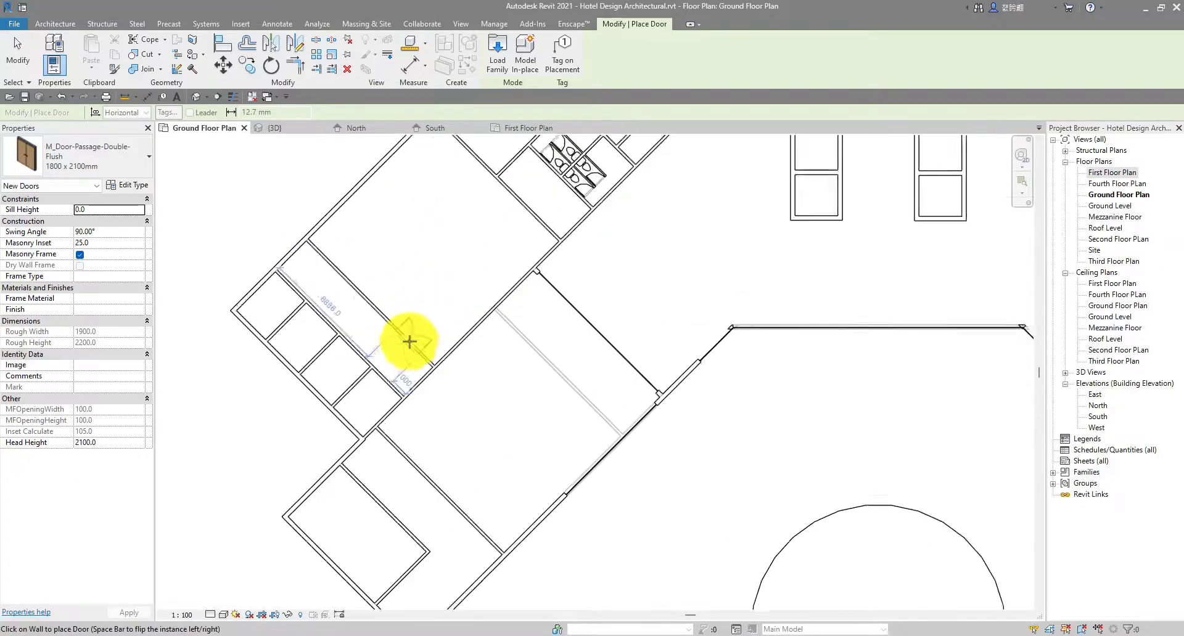
scroll(408, 343, up, 1)
scroll(410, 349, up, 2)
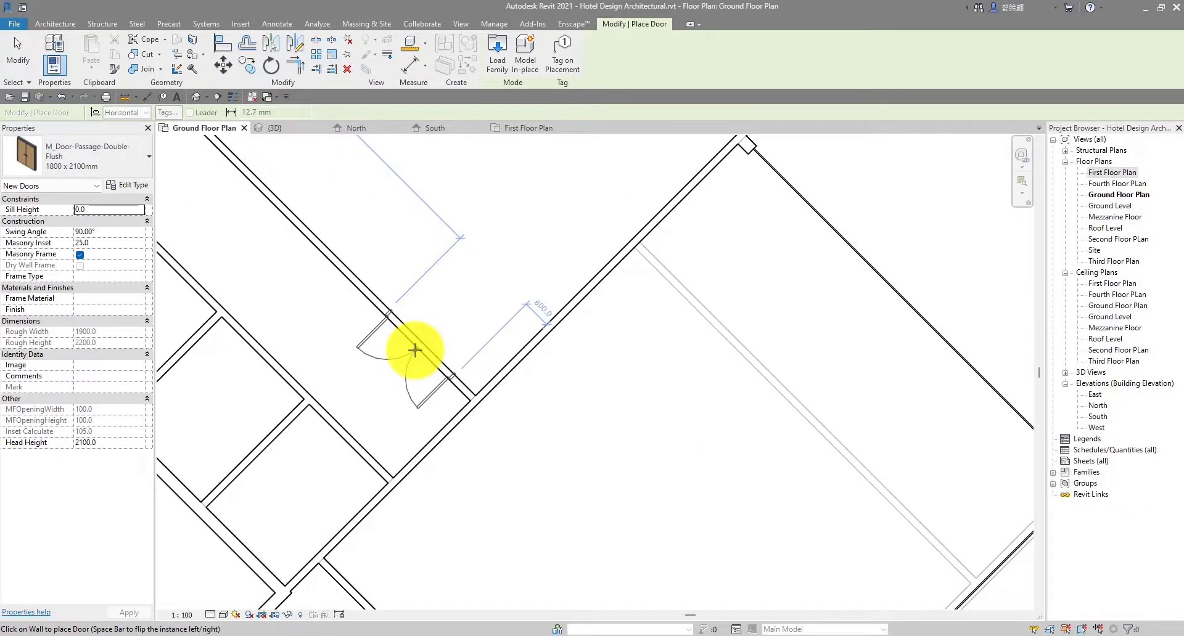
scroll(436, 336, down, 4)
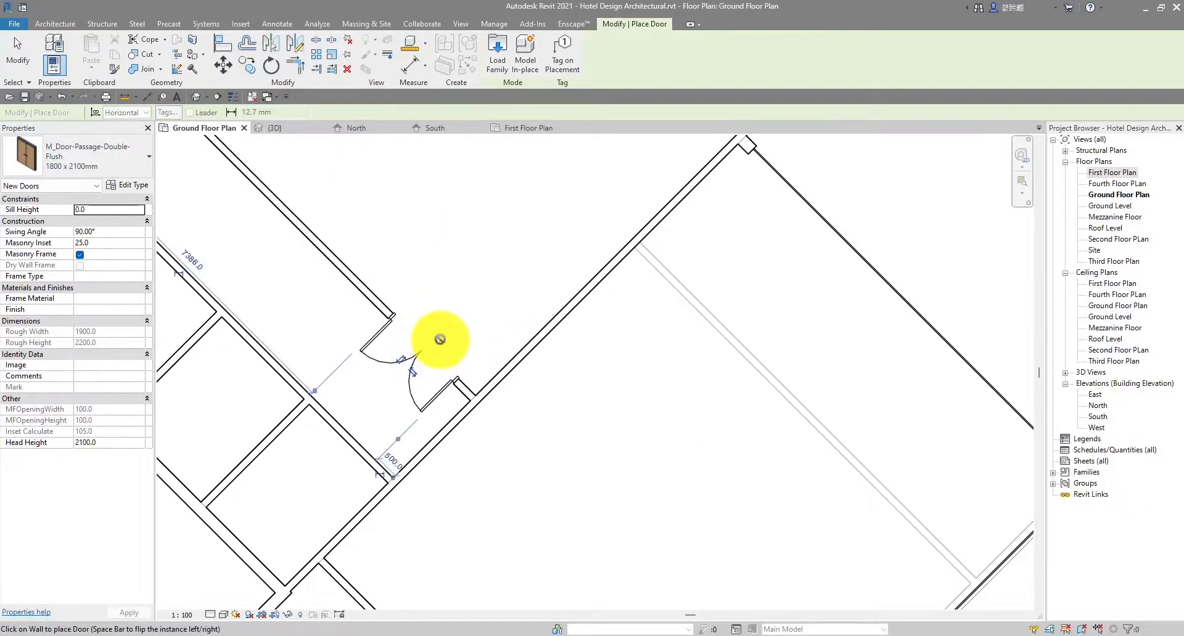
middle_drag(431, 340, 446, 188)
scroll(447, 393, up, 3)
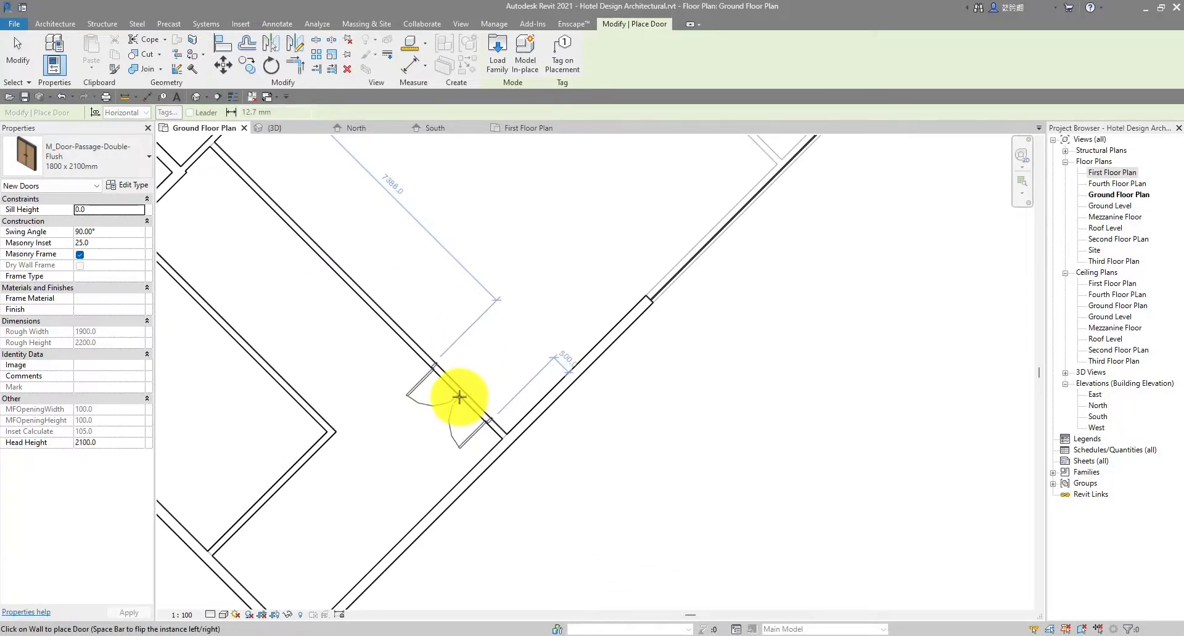
click(462, 397)
Review the left and right wings of the plan and finish door placement
scroll(542, 410, down, 5)
middle_drag(783, 321, 571, 397)
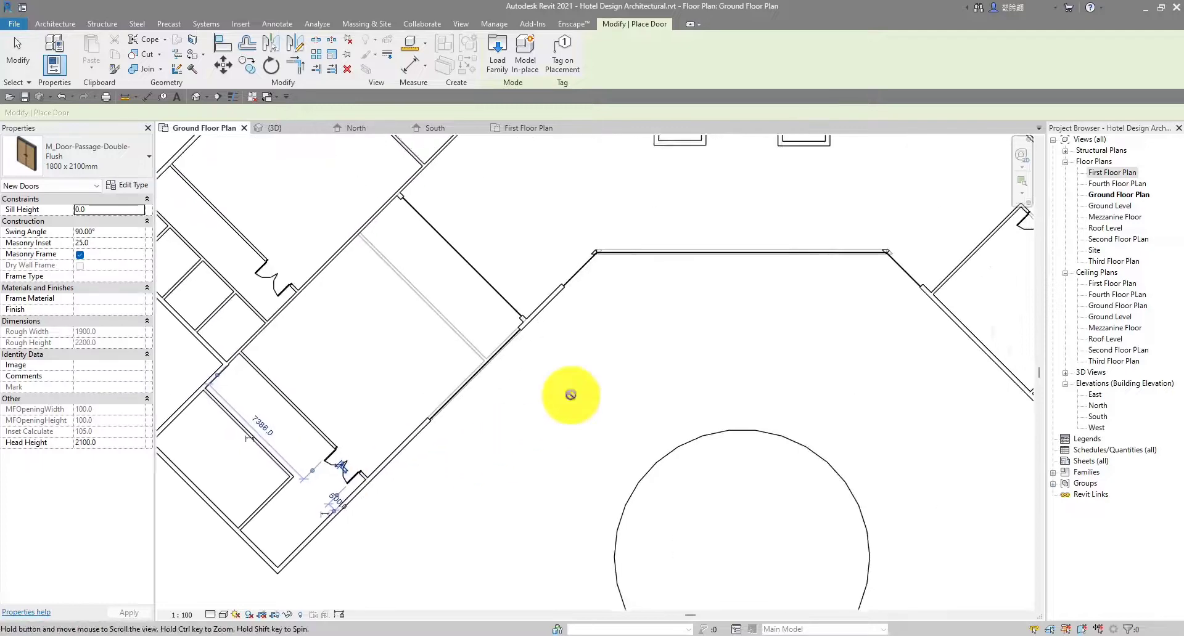
scroll(607, 370, down, 1)
middle_drag(651, 338, 595, 434)
middle_drag(660, 402, 607, 431)
scroll(420, 454, up, 2)
middle_drag(628, 354, 629, 344)
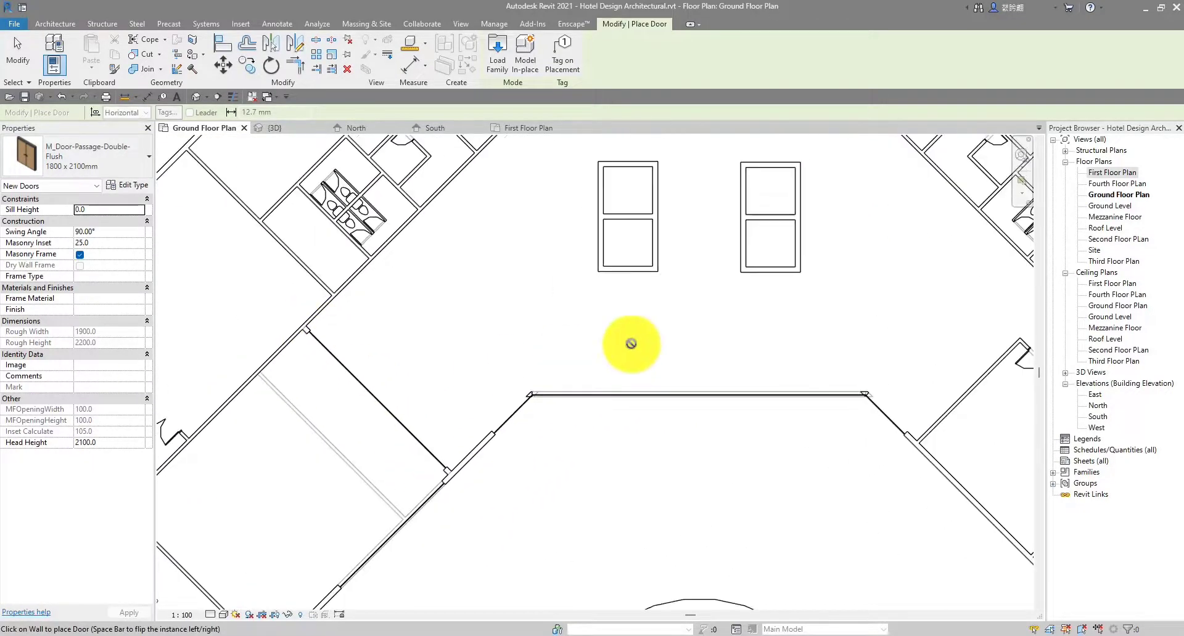
scroll(775, 337, down, 3)
middle_drag(737, 362, 651, 381)
middle_drag(739, 383, 640, 359)
middle_drag(490, 350, 559, 380)
scroll(416, 366, up, 2)
middle_drag(392, 371, 454, 364)
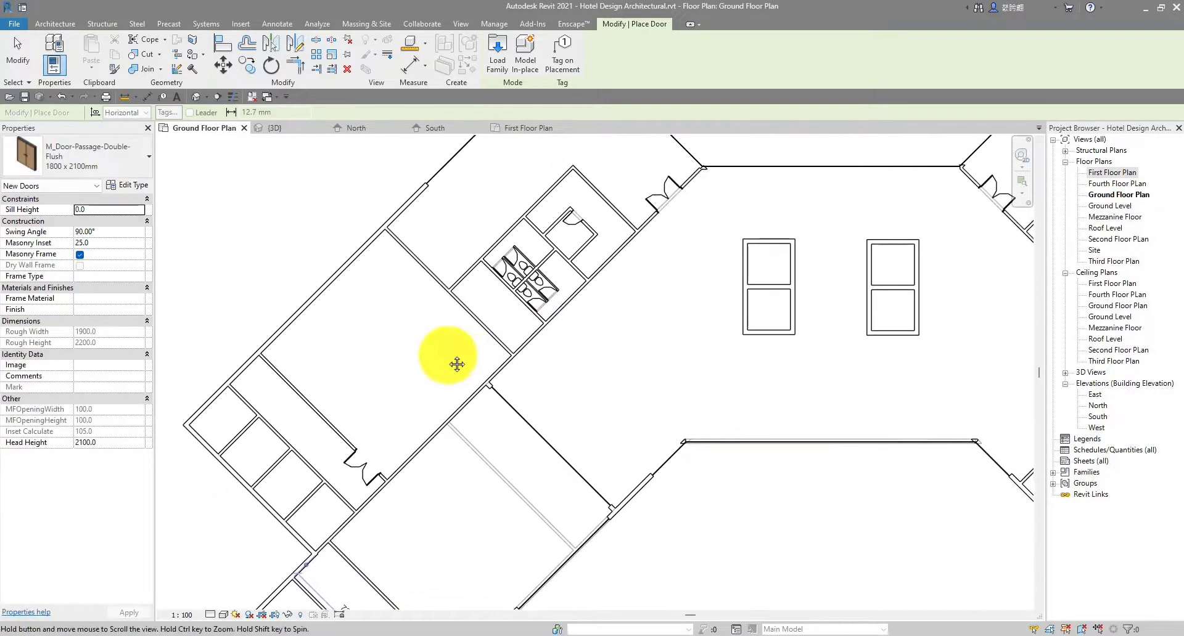
scroll(455, 364, up, 1)
scroll(485, 310, down, 3)
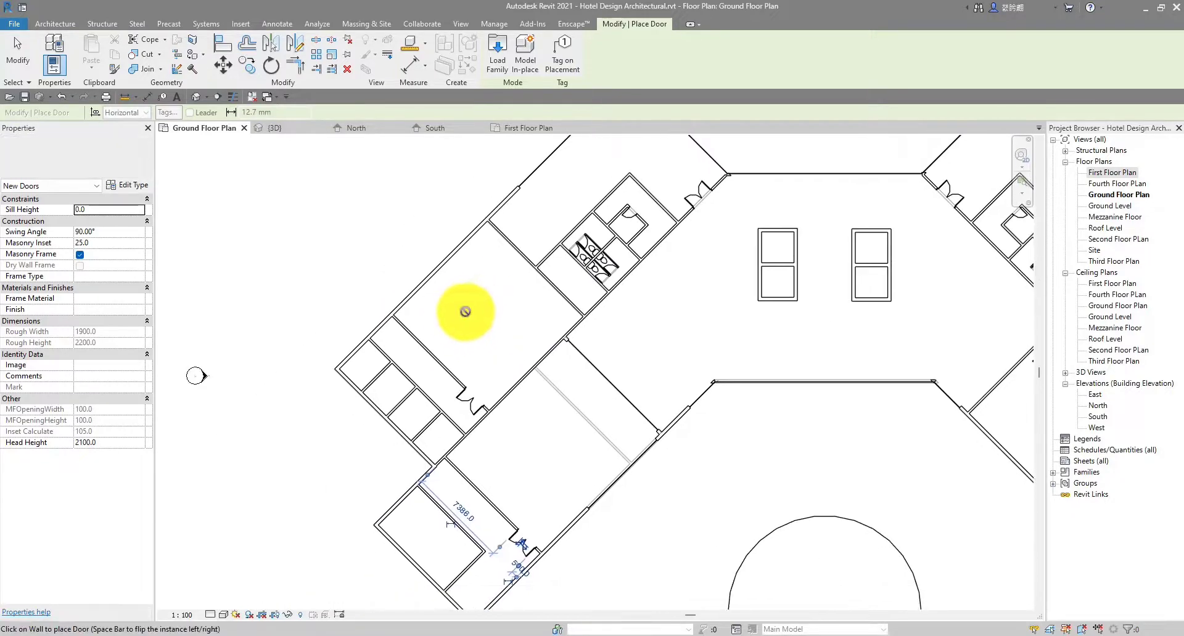
middle_drag(476, 317, 480, 297)
scroll(465, 206, down, 1)
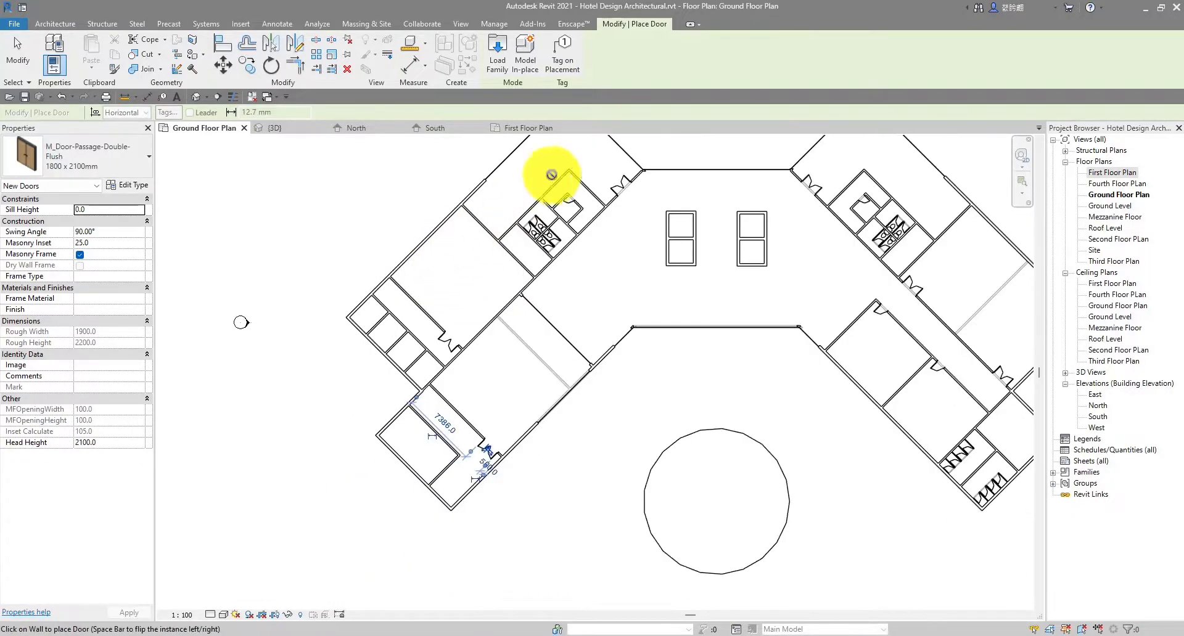
key(Escape)
key(Escape)
scroll(703, 311, down, 2)
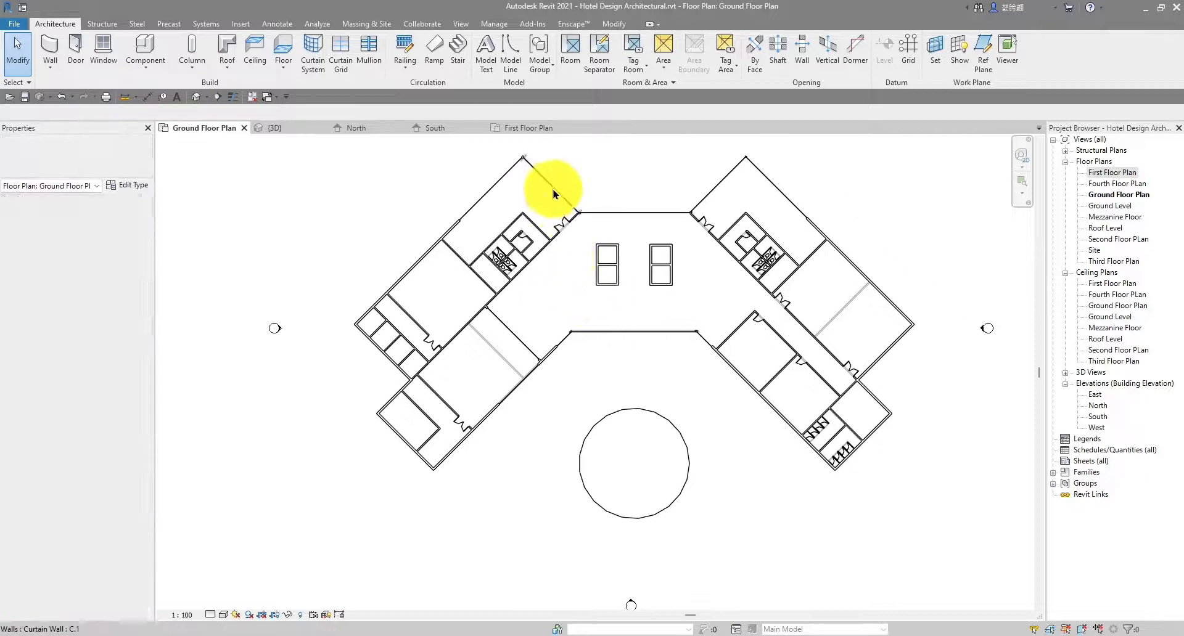
scroll(547, 190, up, 5)
scroll(597, 271, down, 3)
scroll(595, 273, up, 3)
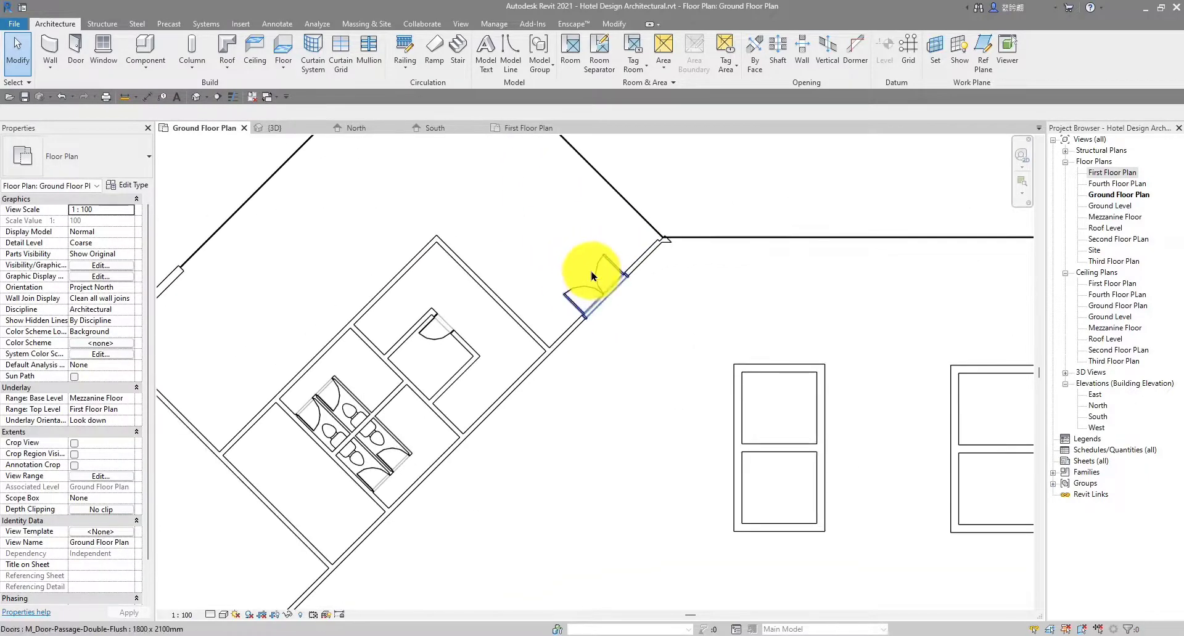
scroll(608, 277, down, 2)
scroll(761, 296, down, 2)
middle_drag(974, 282, 824, 278)
scroll(825, 276, up, 4)
scroll(641, 245, down, 5)
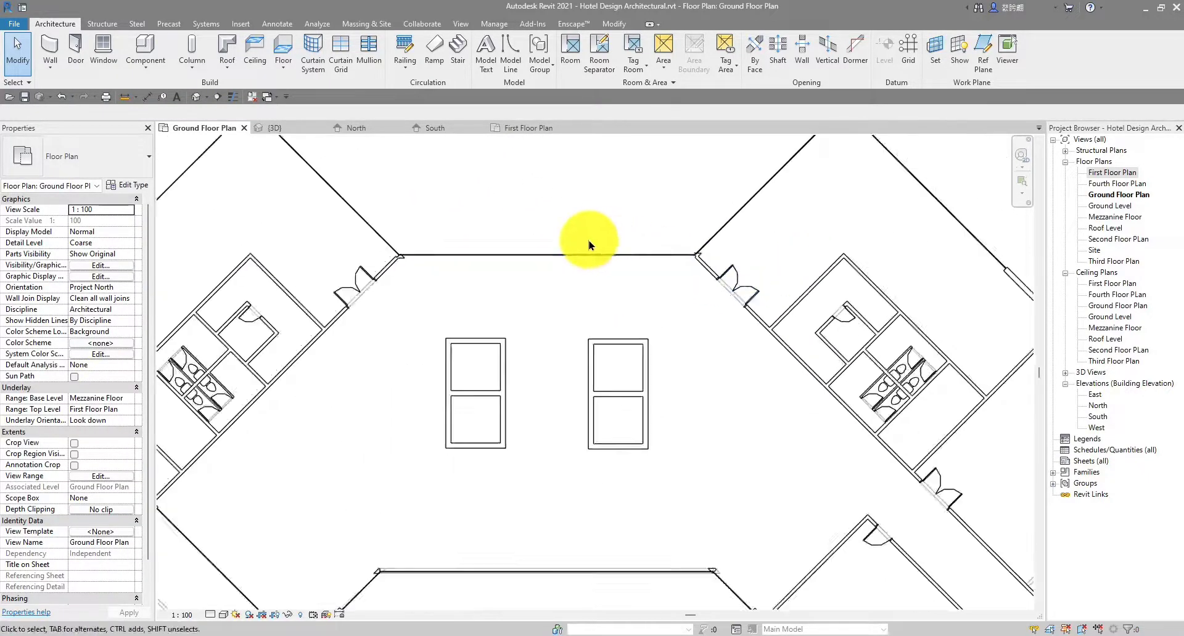
Open the Mezzanine Floor plan from the Project Browser
double_click(1107, 217)
middle_drag(309, 285, 463, 285)
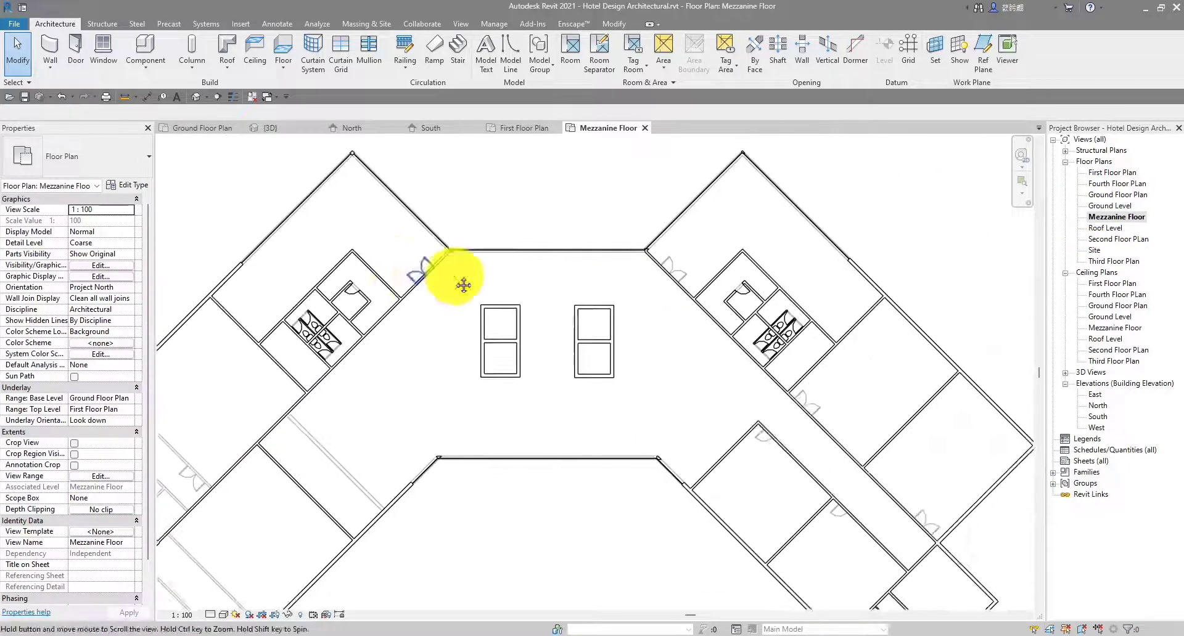
scroll(487, 274, up, 5)
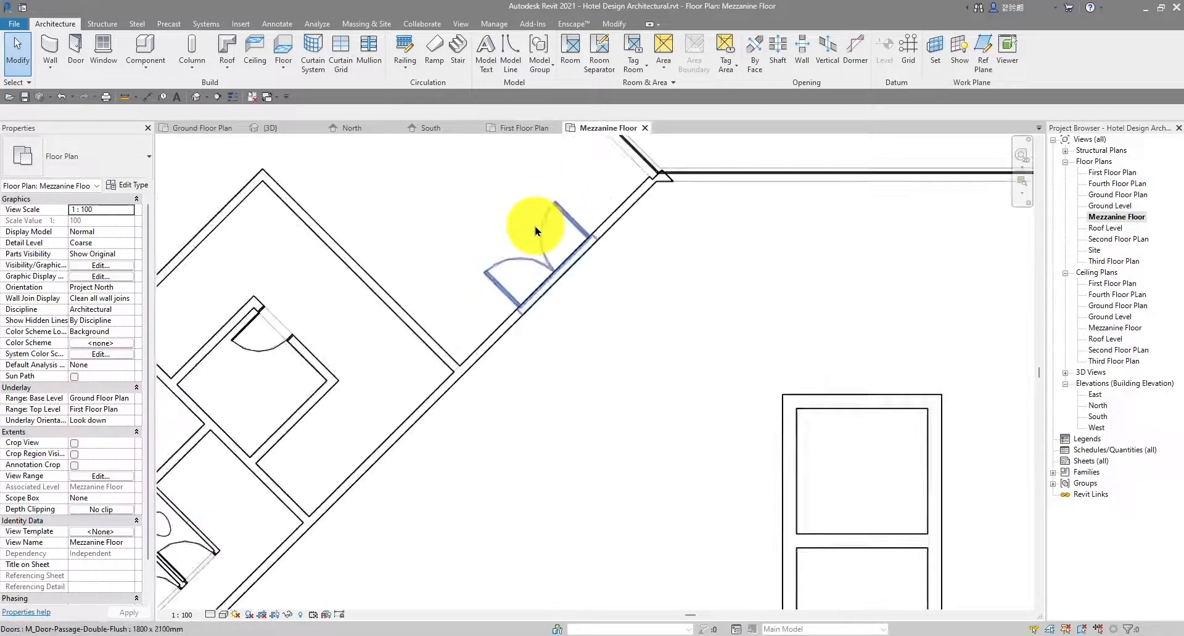
scroll(674, 269, down, 5)
Keep Ground Floor Plan as the mezzanine's Underlay base level
click(131, 399)
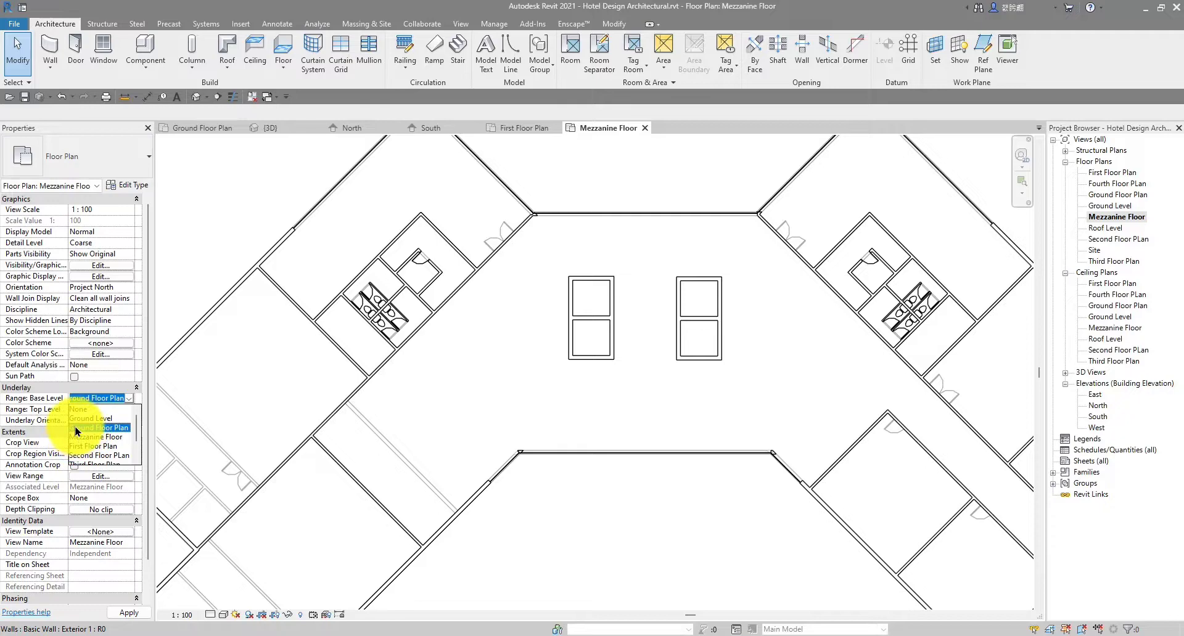
click(95, 429)
scroll(343, 408, up, 3)
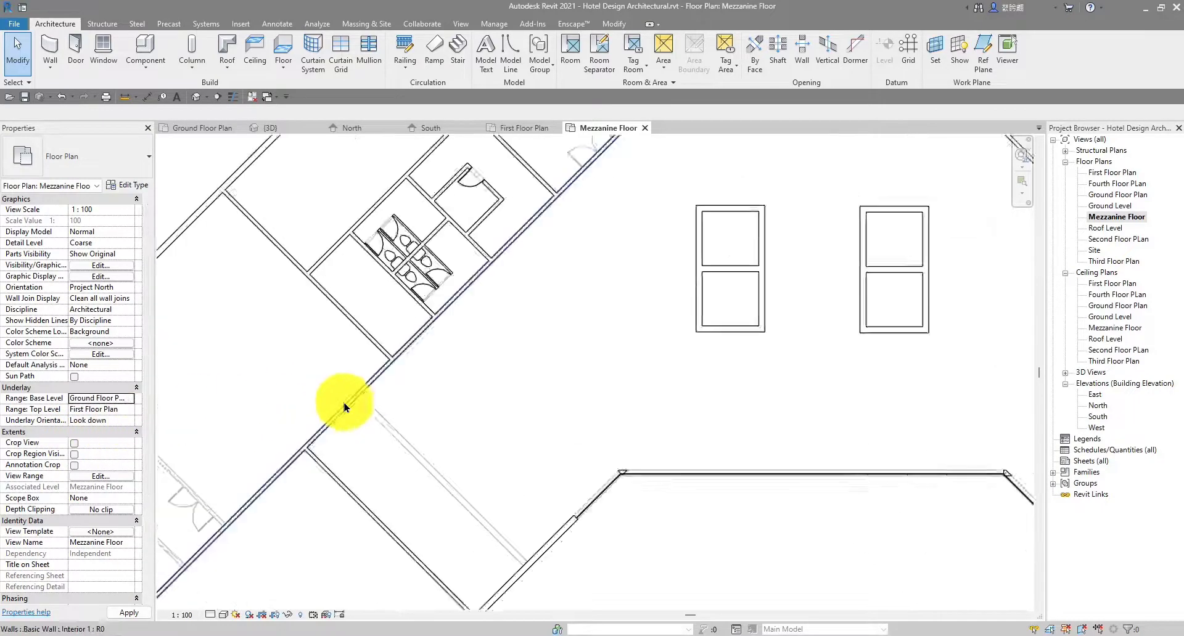
scroll(338, 405, down, 3)
middle_drag(464, 391, 456, 407)
scroll(782, 370, down, 5)
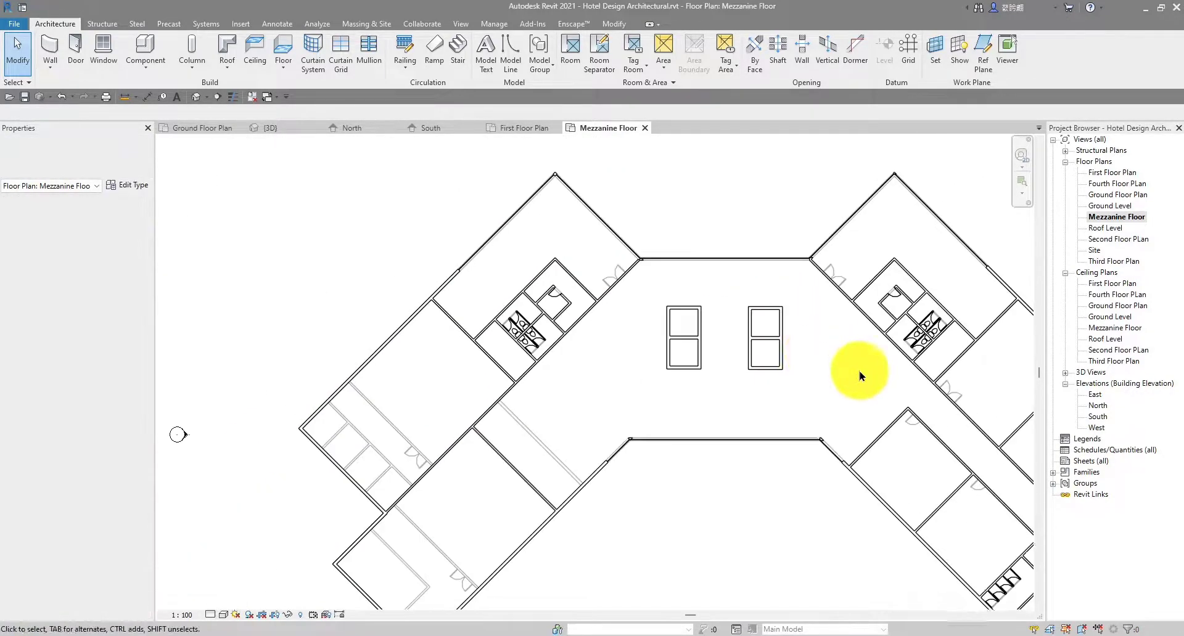
scroll(791, 358, up, 8)
scroll(791, 357, up, 3)
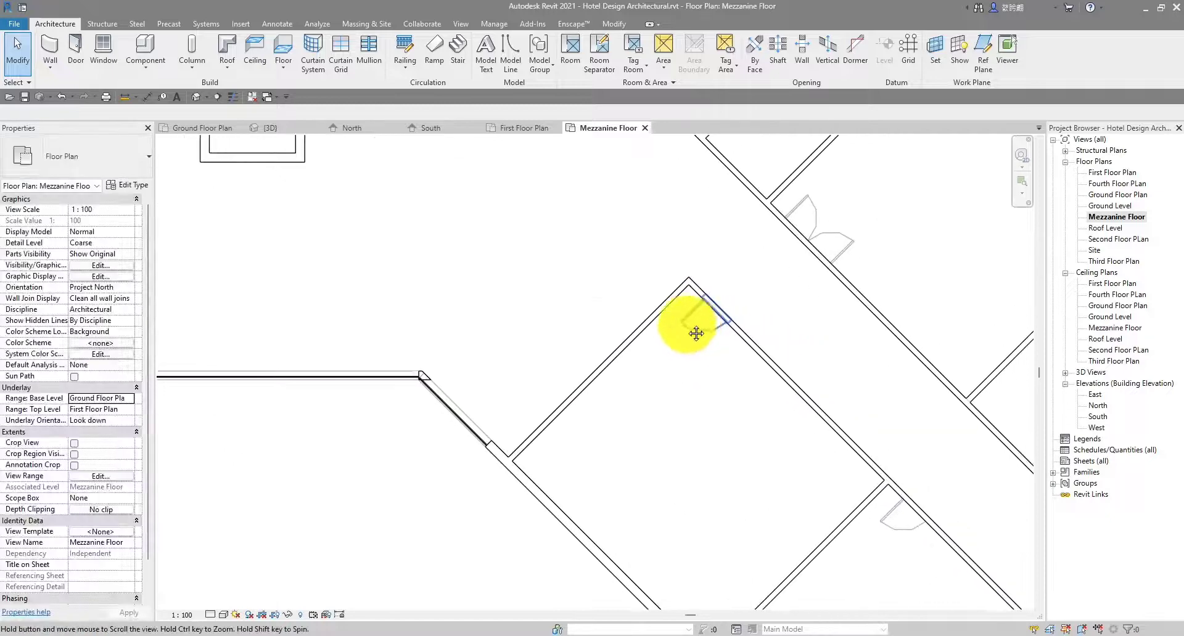
middle_drag(785, 323, 646, 315)
Add another single door of the existing type to the wall using Create Similar (CS)
click(647, 315)
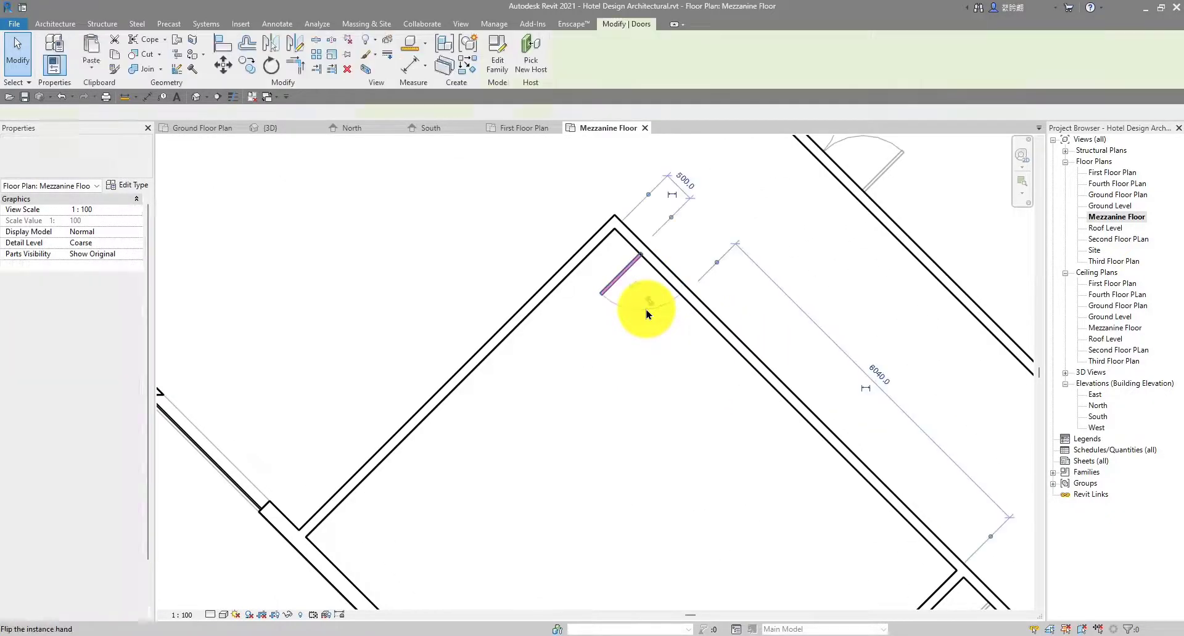
key(c)
key(s)
scroll(653, 290, up, 1)
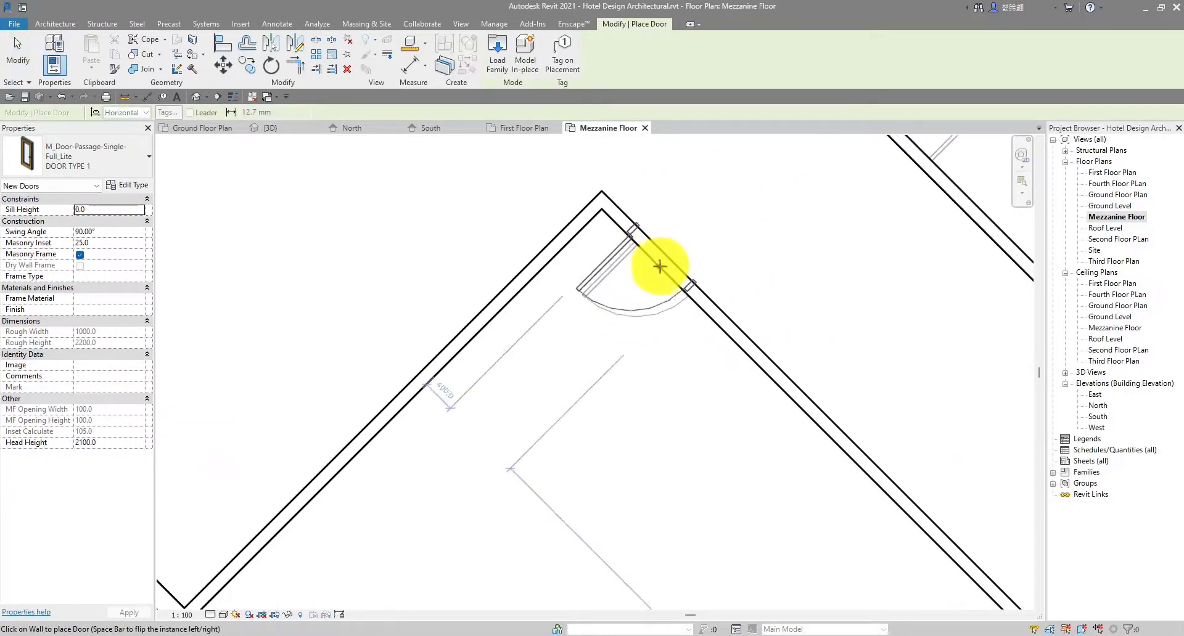
click(663, 267)
scroll(663, 268, down, 5)
key(Escape)
key(Escape)
middle_drag(666, 306, 558, 209)
scroll(705, 319, up, 4)
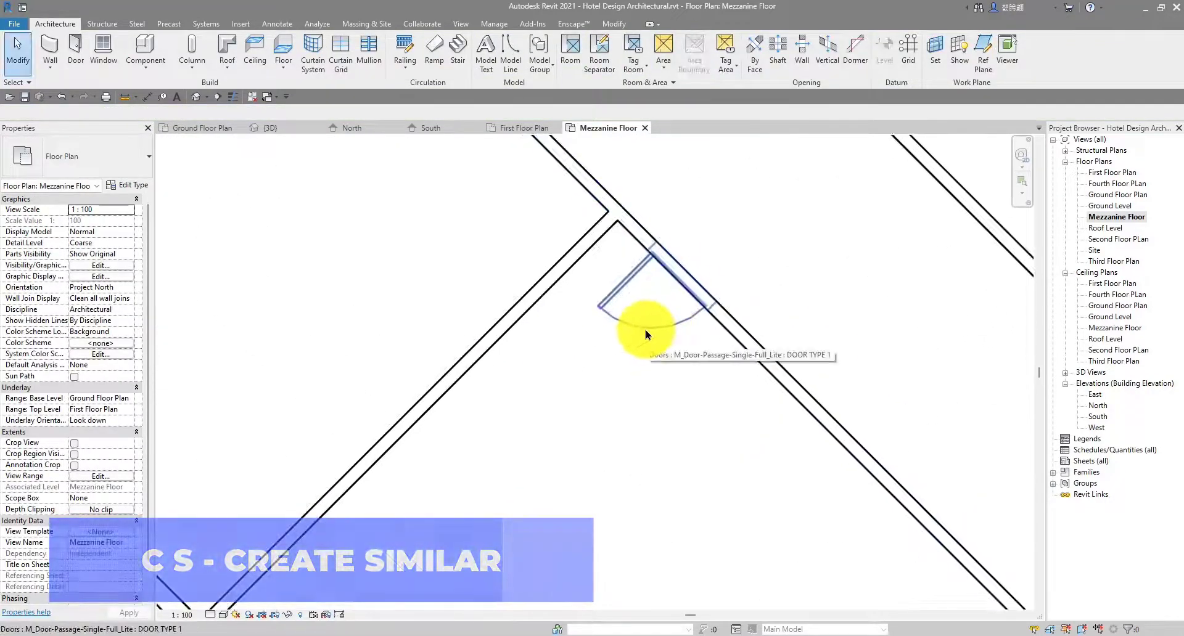
Check the neighbouring door's type, then set the Underlay base level to None
click(646, 332)
key(Escape)
scroll(708, 300, down, 4)
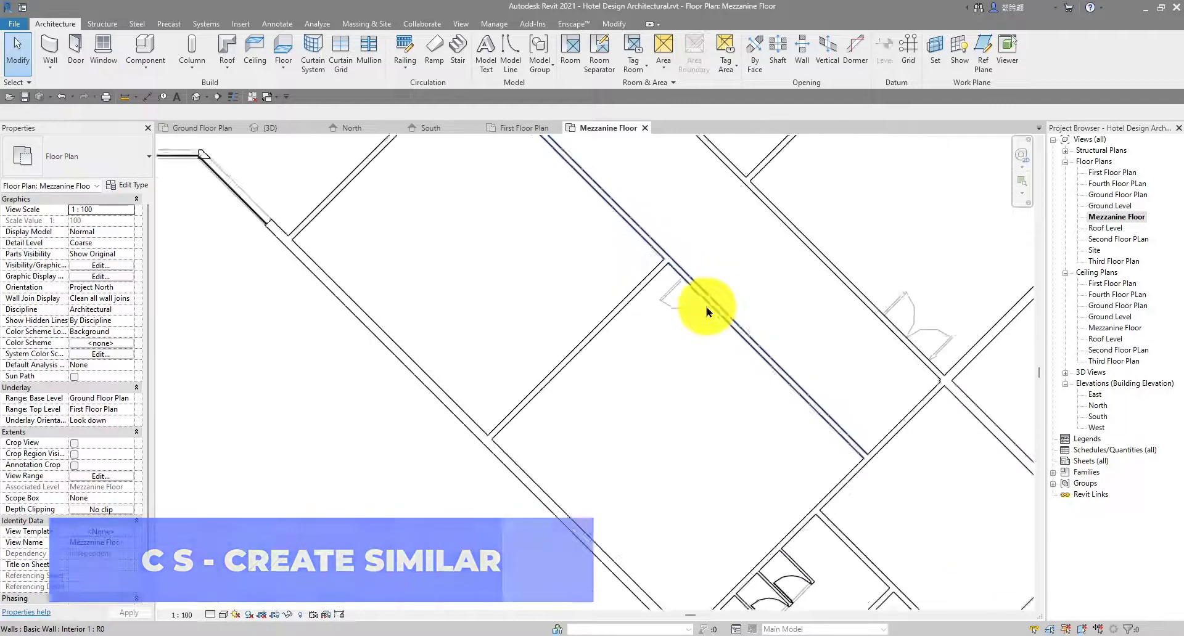
scroll(695, 325, down, 3)
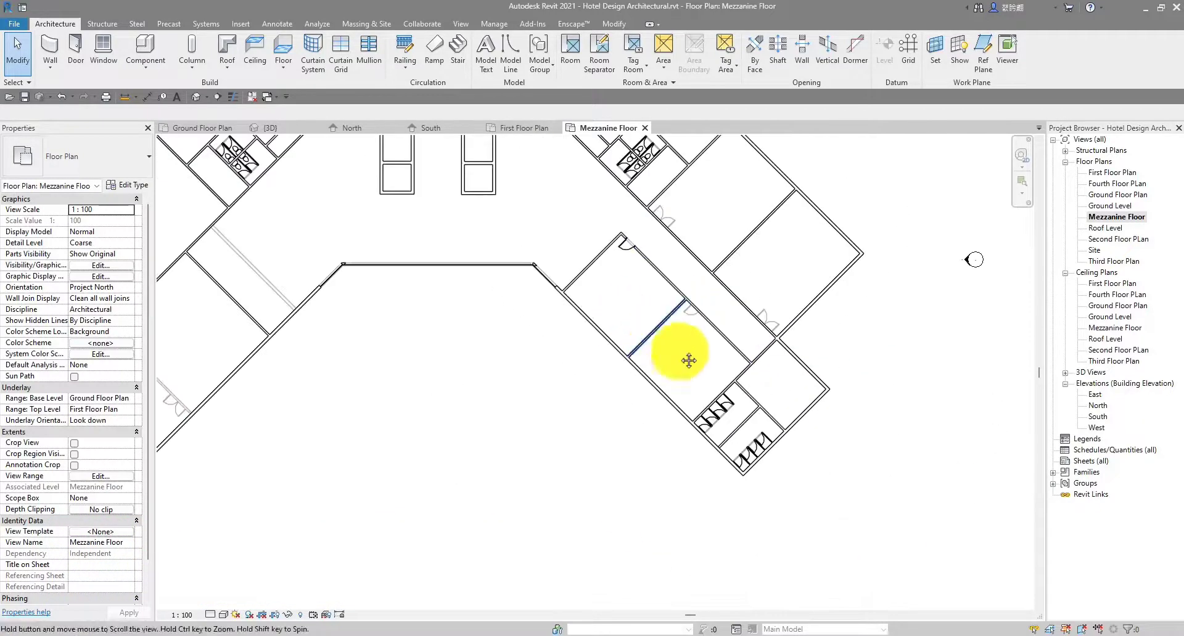
scroll(748, 312, down, 2)
scroll(740, 275, up, 7)
scroll(737, 271, up, 6)
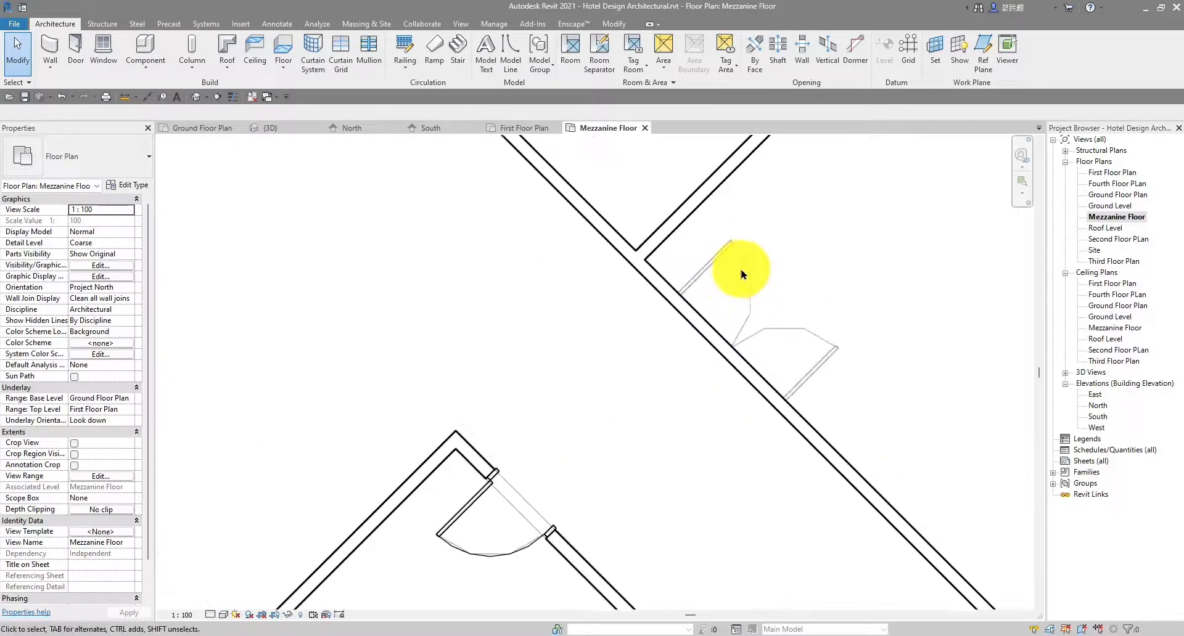
scroll(736, 288, down, 8)
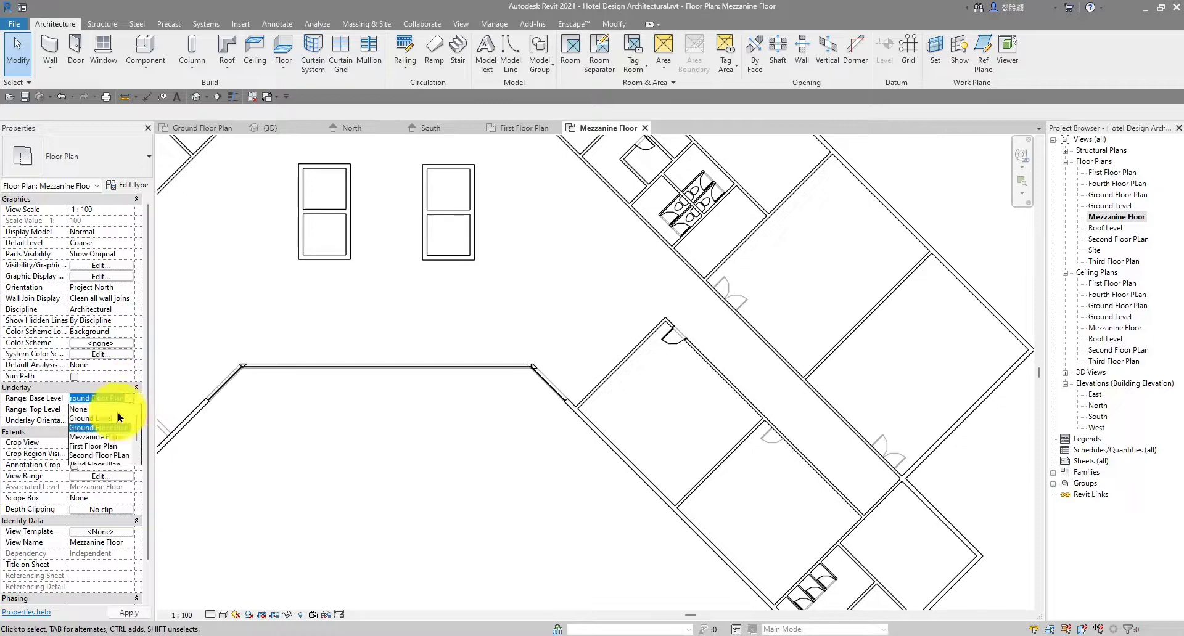
click(86, 409)
scroll(758, 339, up, 3)
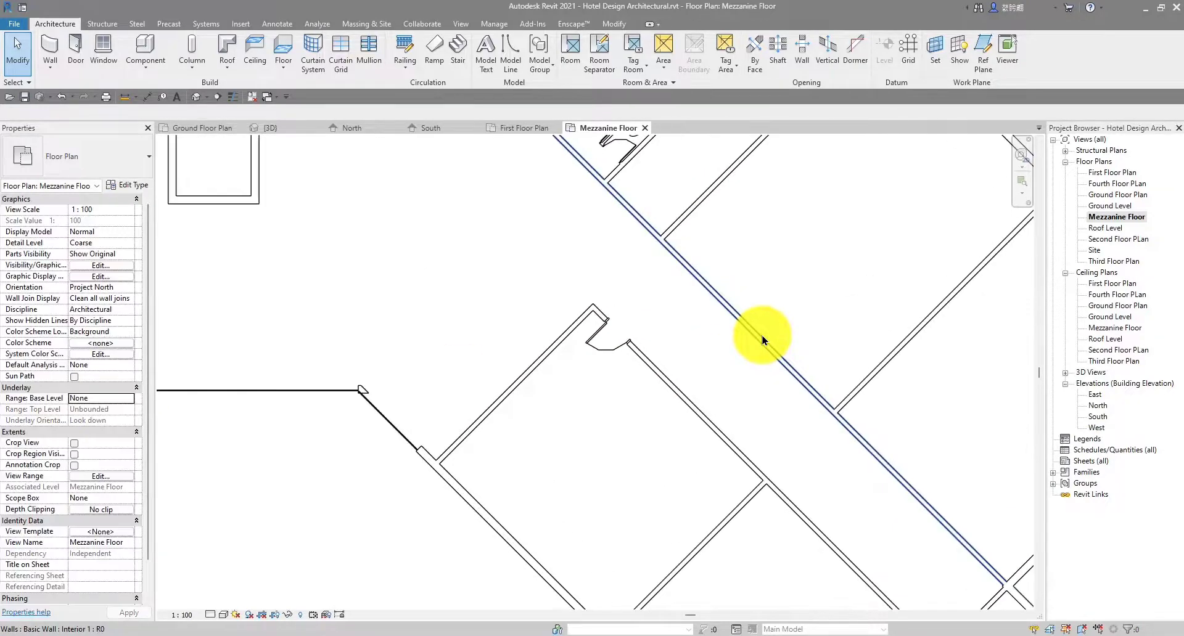
scroll(640, 339, down, 5)
scroll(627, 373, up, 8)
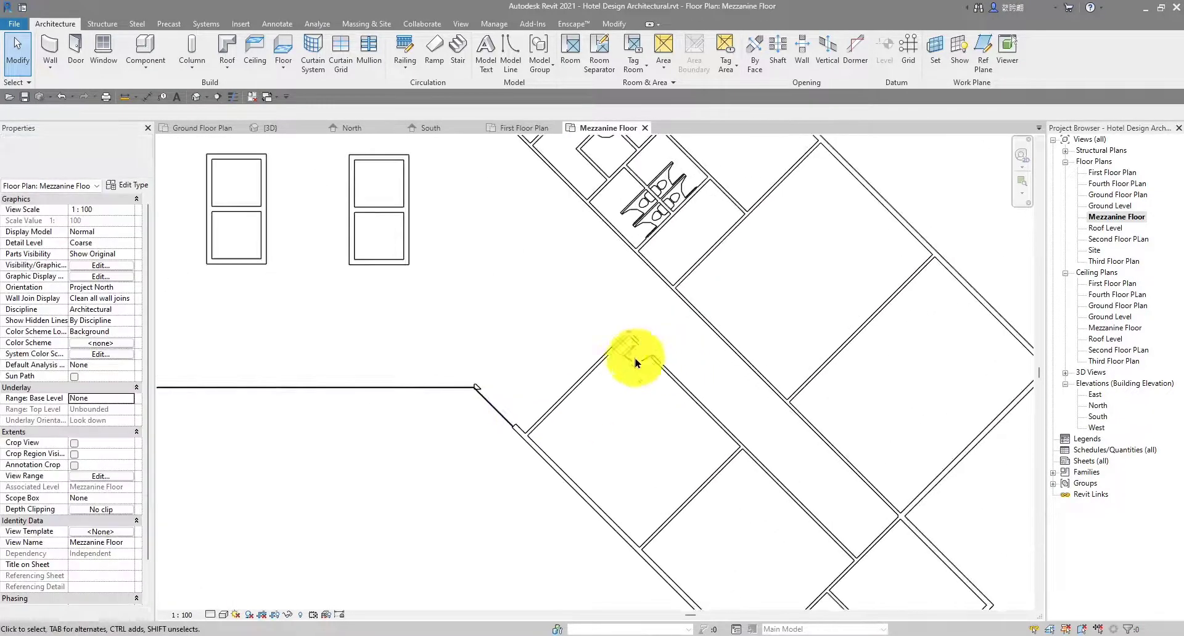
scroll(596, 353, up, 2)
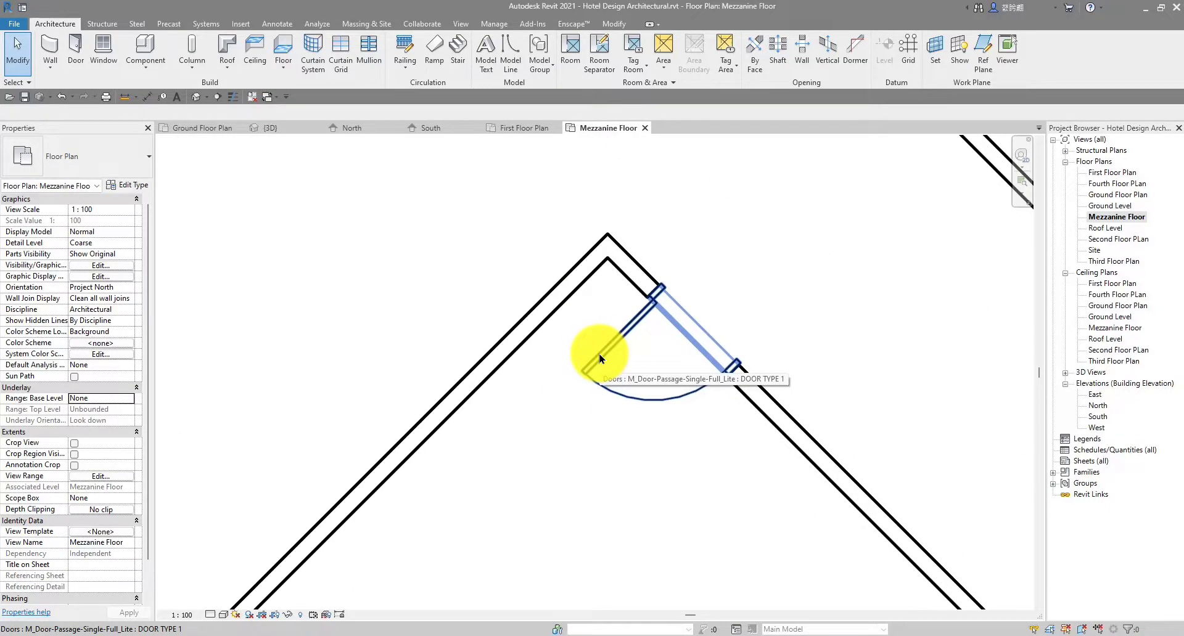
scroll(600, 358, down, 6)
middle_drag(661, 286, 584, 396)
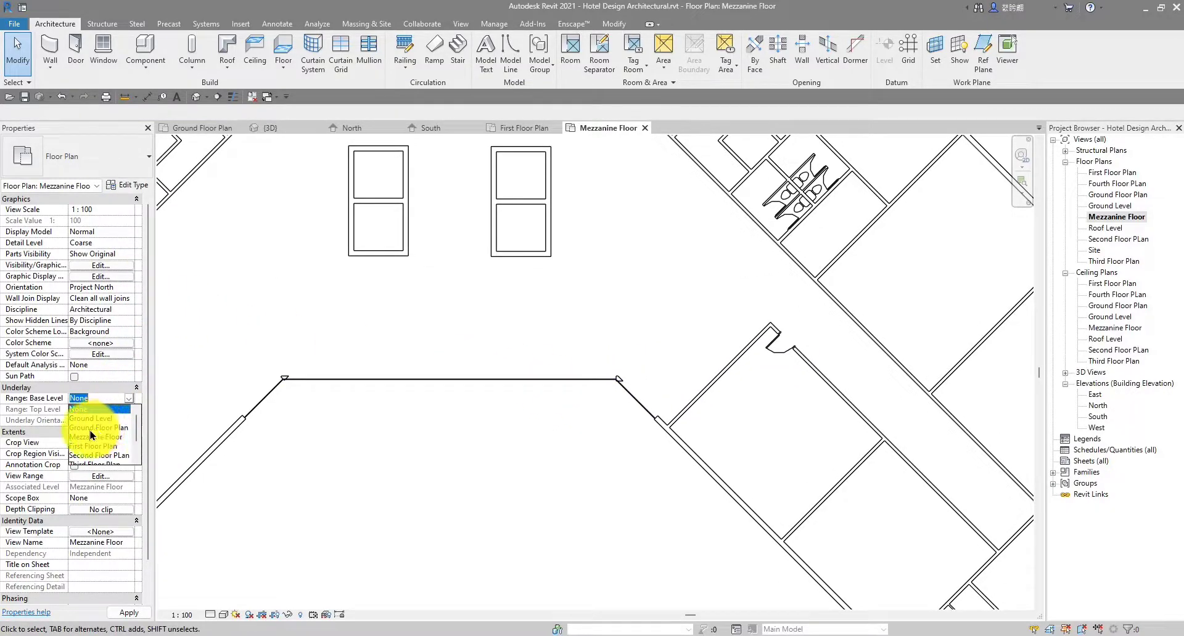
Set the Underlay base level back to Ground Floor Plan
click(98, 427)
scroll(814, 449, up, 4)
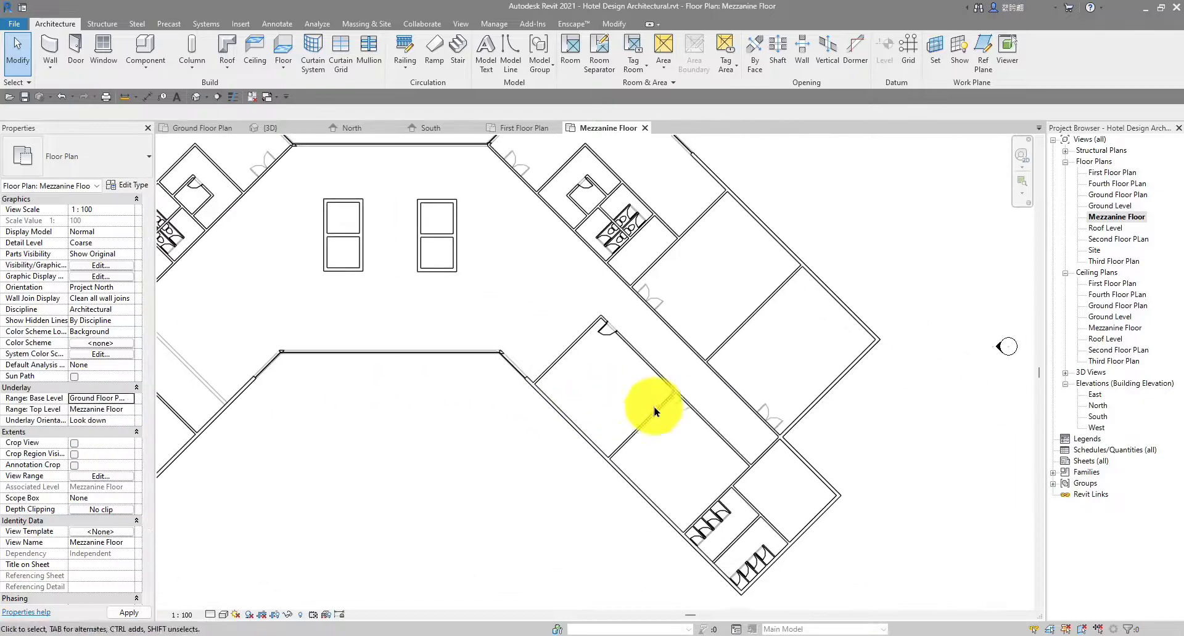
scroll(683, 421, up, 2)
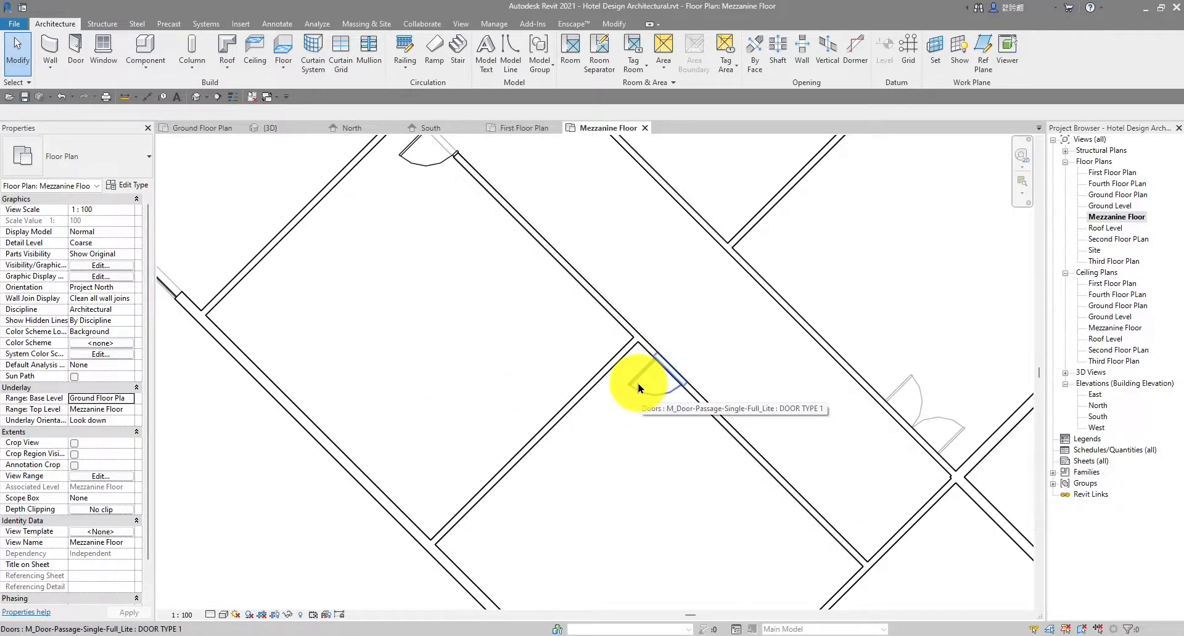
scroll(639, 389, up, 2)
Place another DOOR TYPE 1 single full-lite door in the diagonal corridor wall via Create Similar
click(638, 396)
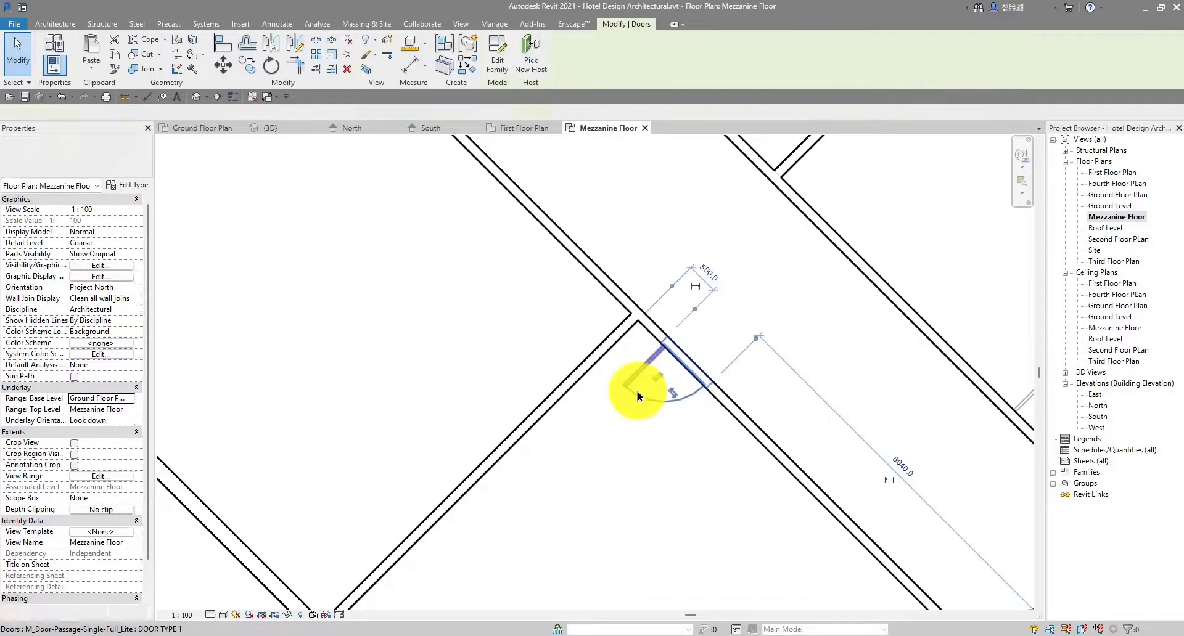
key(c)
key(s)
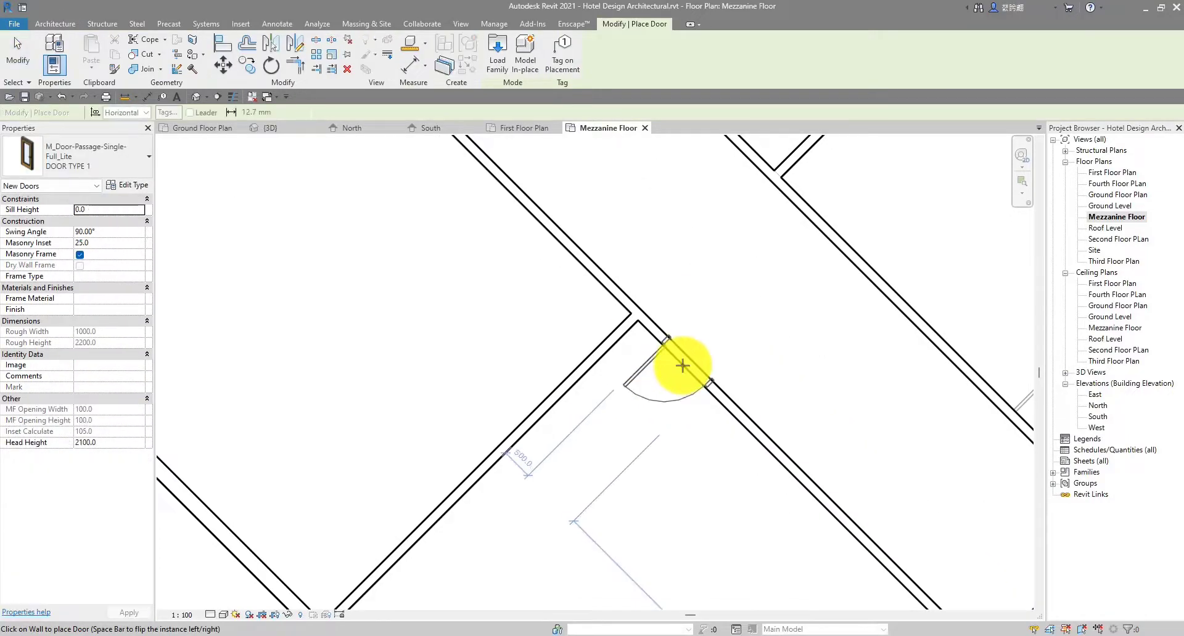
click(683, 365)
scroll(682, 365, down, 4)
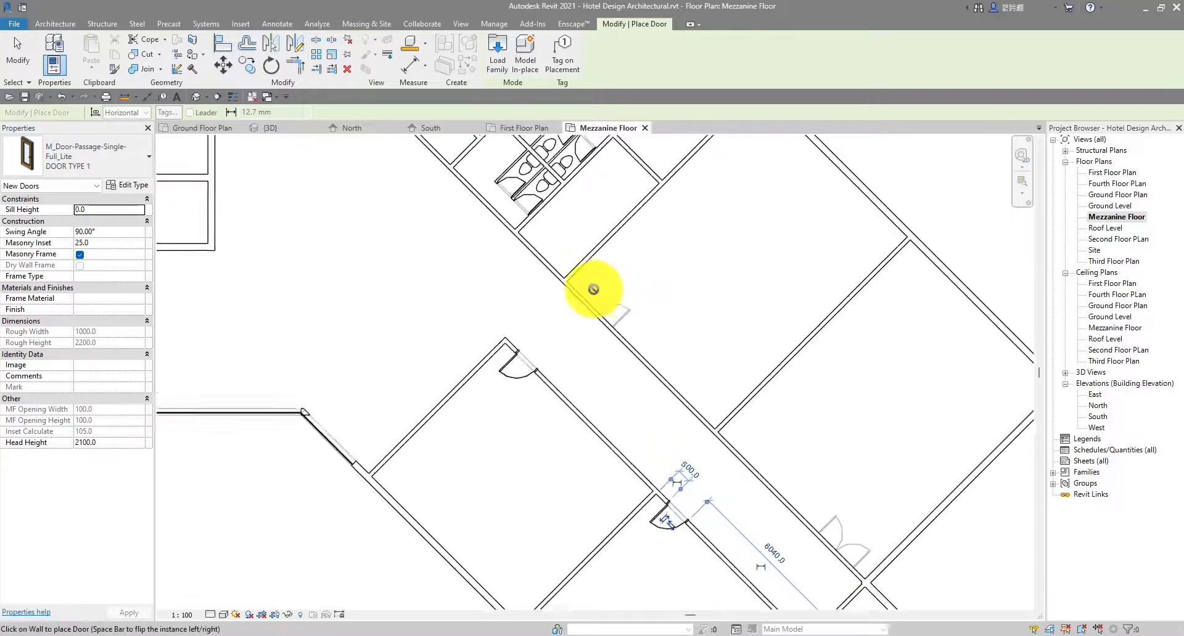
scroll(576, 297, up, 2)
scroll(568, 300, down, 3)
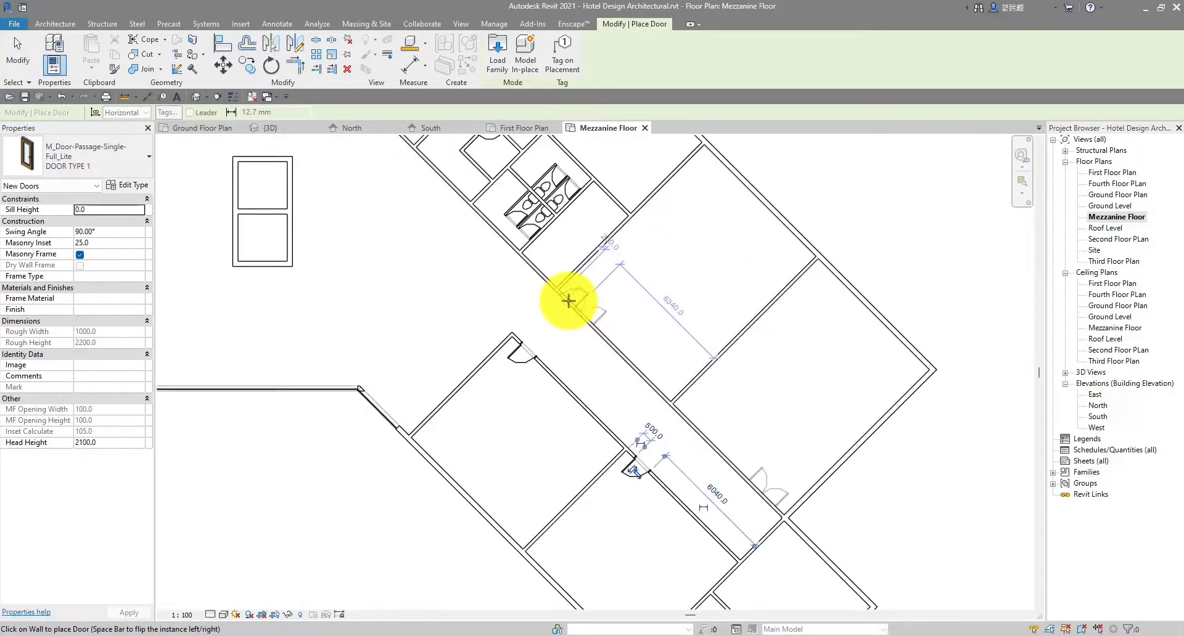
scroll(577, 291, up, 3)
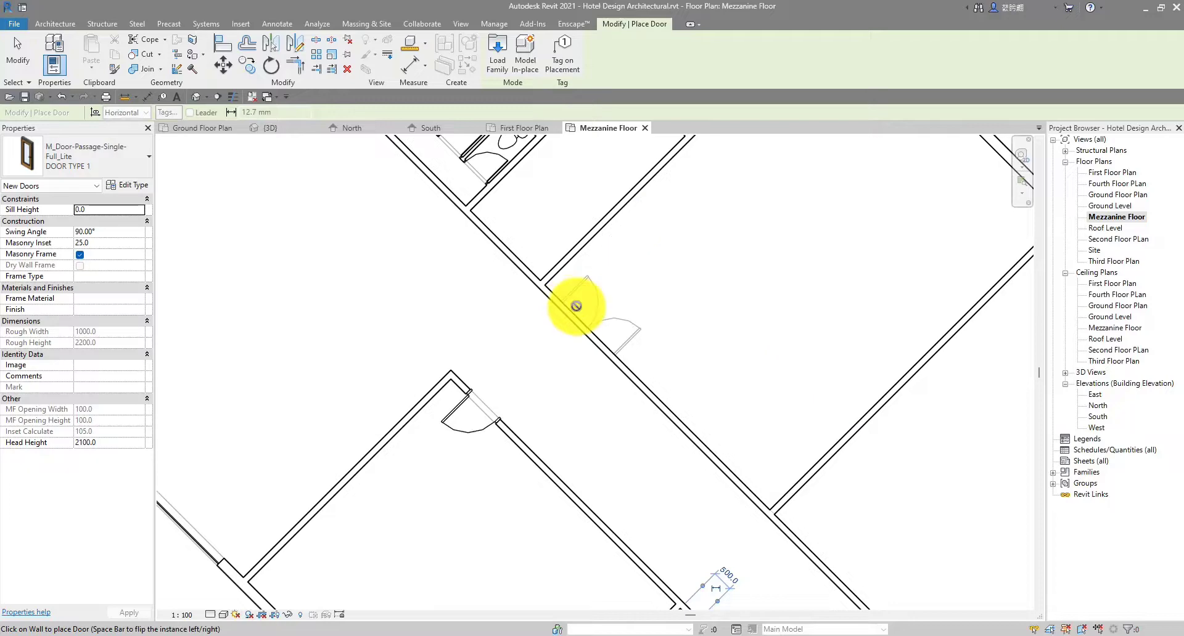
scroll(555, 302, down, 4)
key(Escape)
key(Escape)
scroll(517, 283, up, 3)
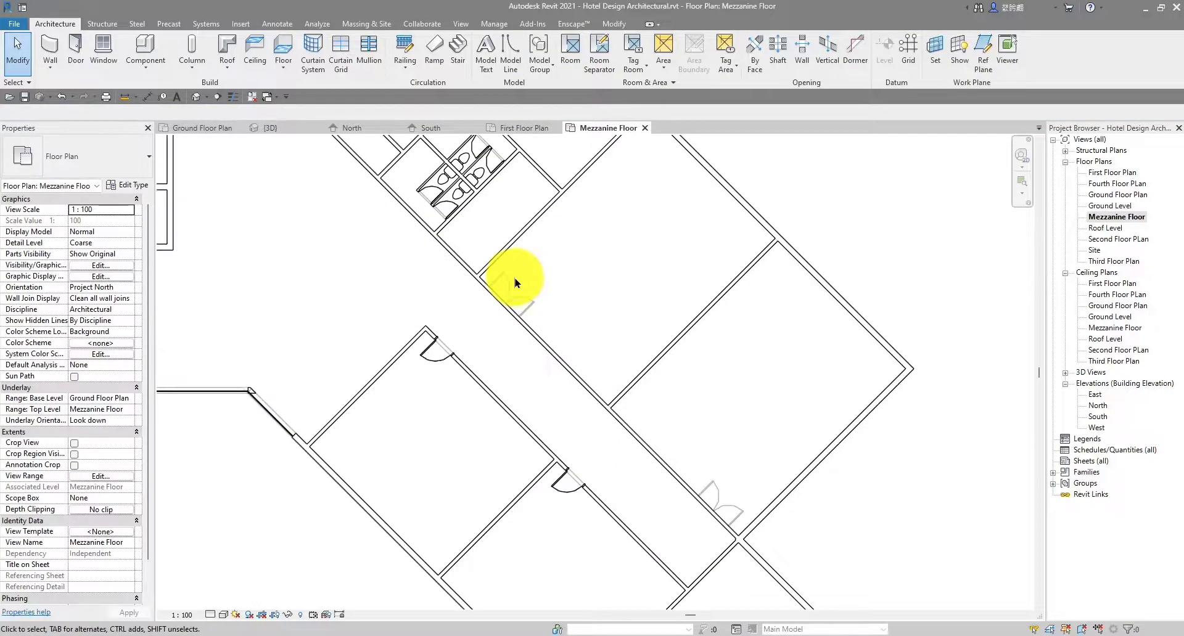
Use Create Similar on the underlay double flush door to place a matching door in the mezzanine wall
scroll(517, 283, up, 2)
click(501, 308)
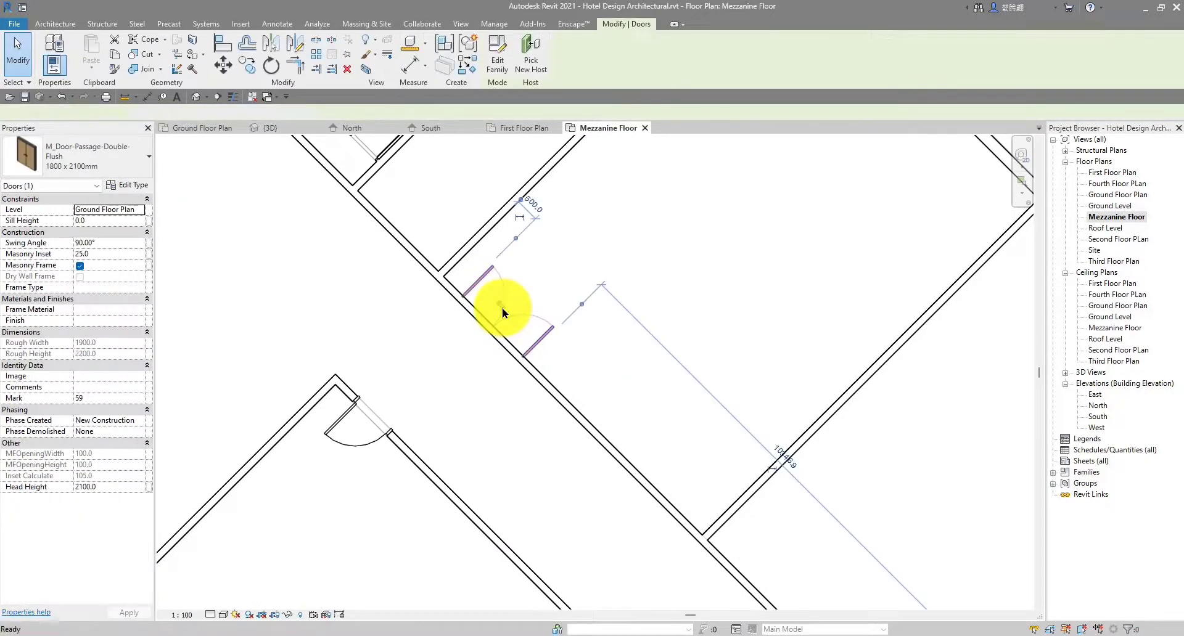
key(c)
key(s)
scroll(493, 321, up, 2)
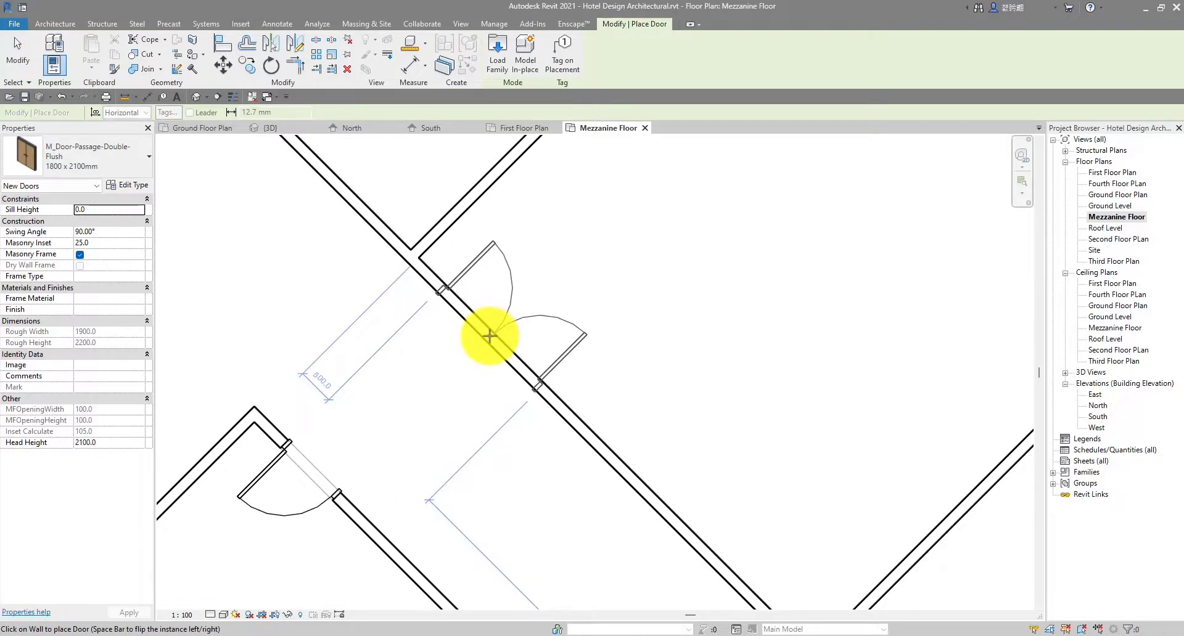
click(490, 336)
key(Escape)
scroll(588, 294, down, 2)
key(Escape)
scroll(682, 343, down, 2)
Select the placed double door and start another similar one, then cancel the placement
middle_drag(778, 418, 702, 363)
scroll(673, 388, up, 4)
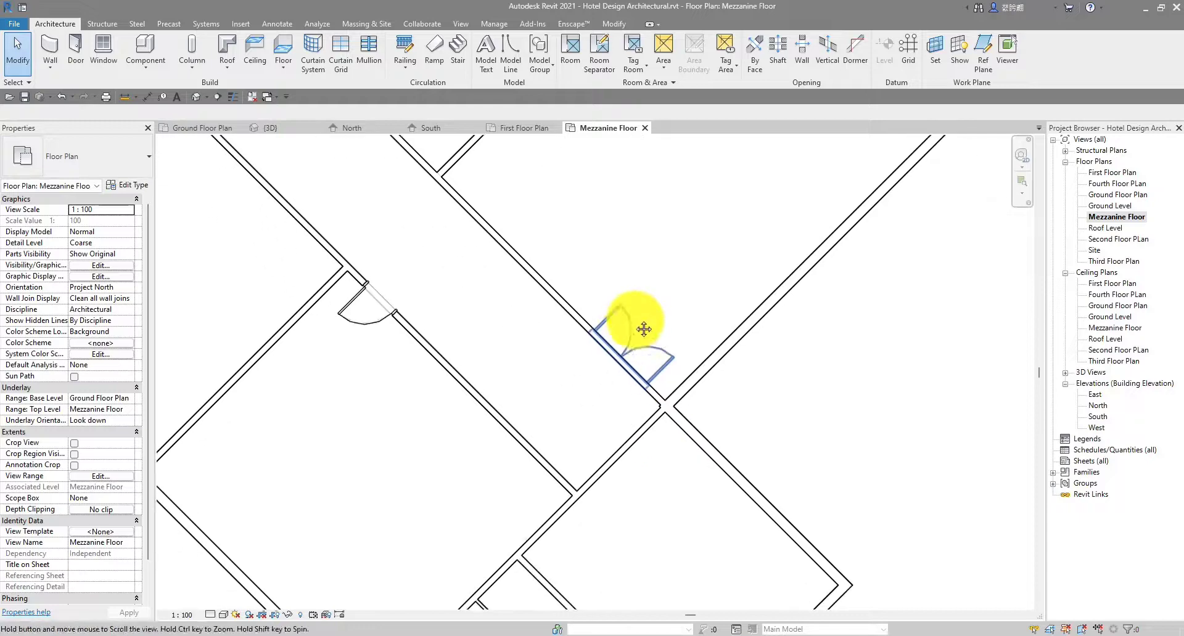
click(630, 329)
key(c)
key(s)
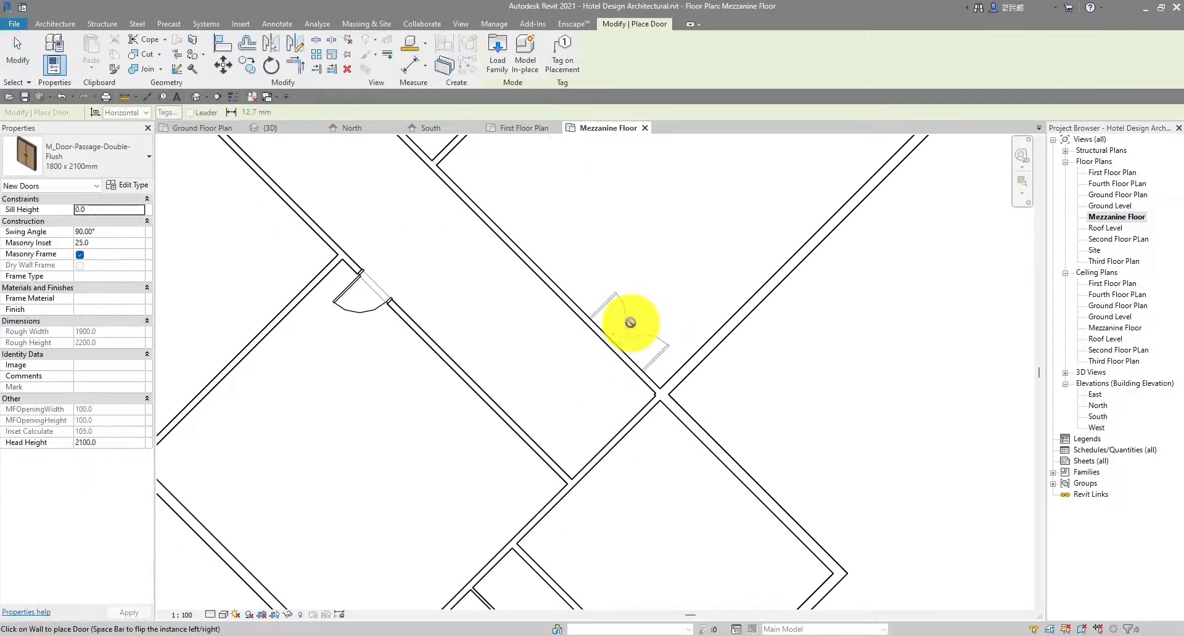
scroll(629, 323, down, 4)
scroll(559, 239, up, 3)
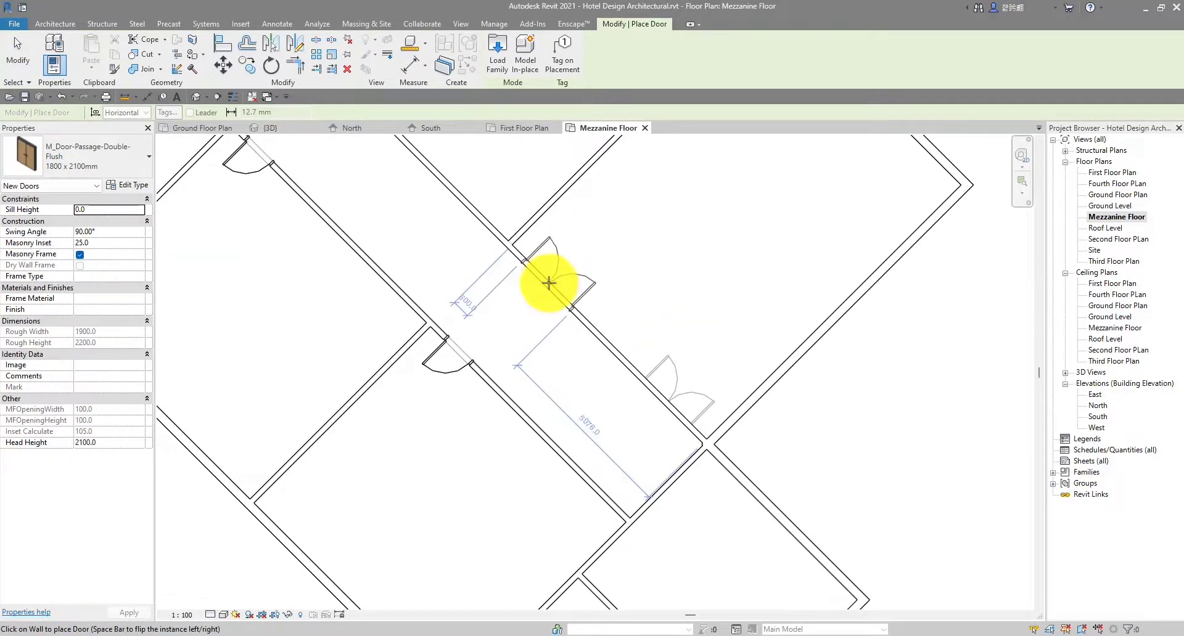
key(Escape)
key(Escape)
scroll(730, 275, down, 3)
scroll(659, 319, up, 3)
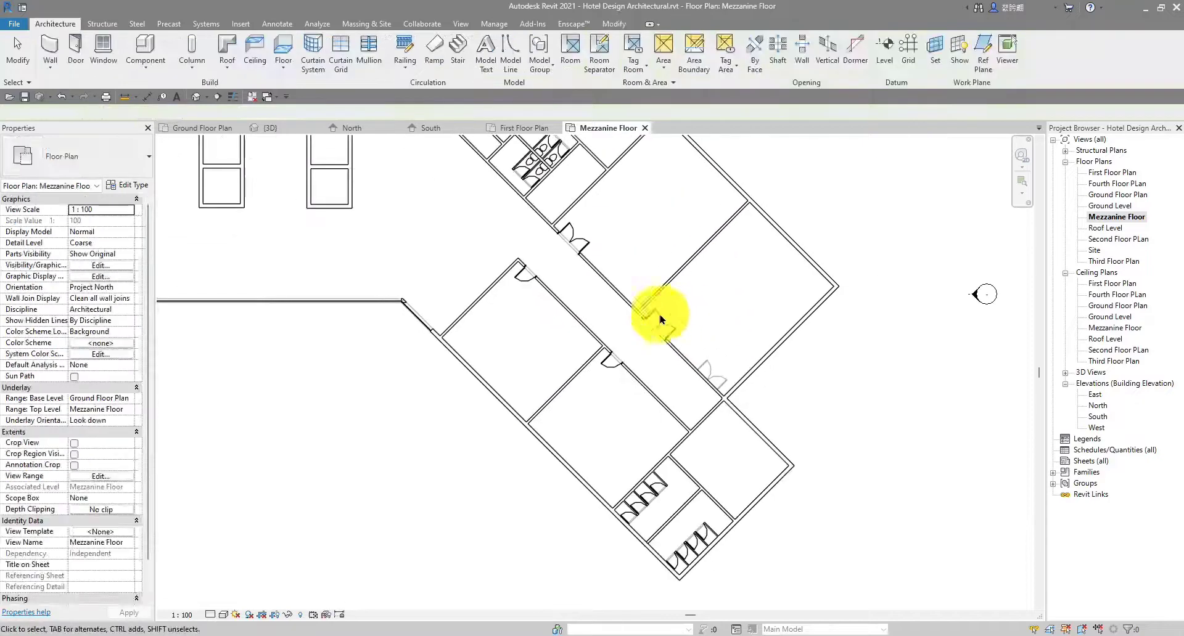
scroll(667, 332, up, 4)
scroll(672, 331, down, 5)
Select and deselect an underlay double door, then move the view toward the left wing
middle_drag(459, 281, 723, 349)
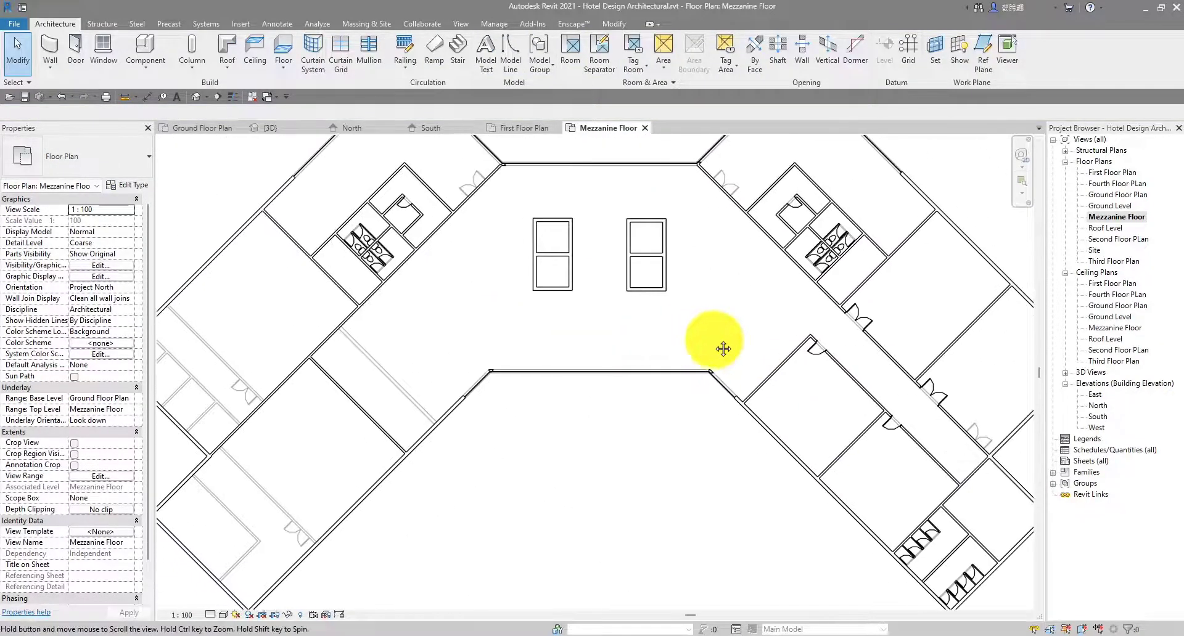
scroll(401, 313, up, 5)
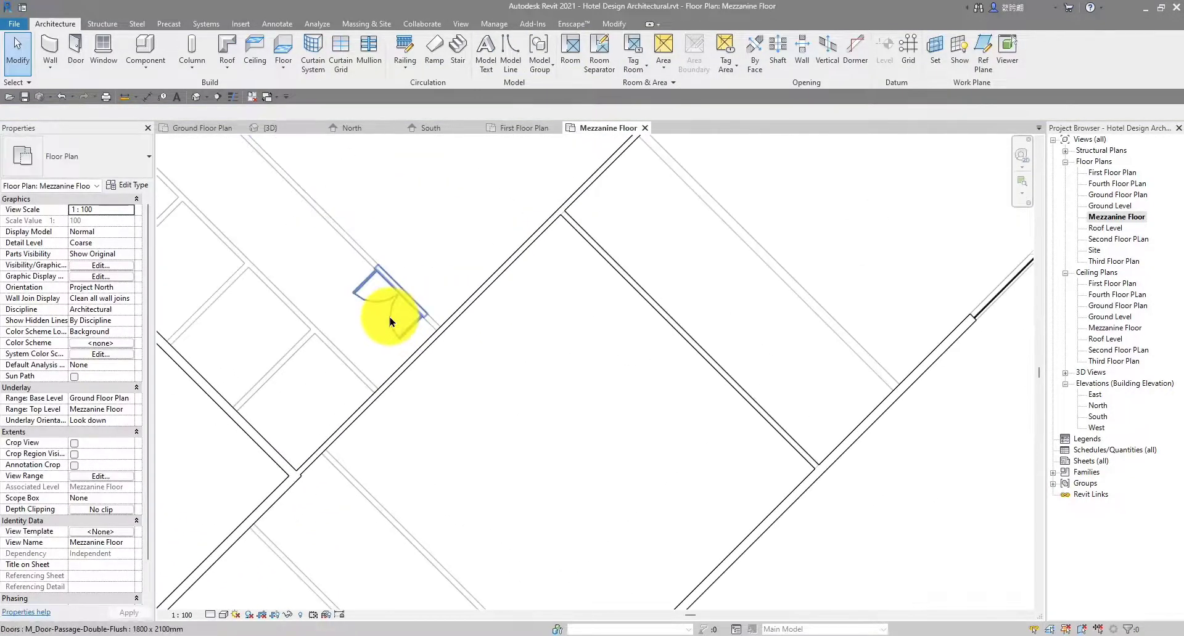
click(389, 322)
scroll(388, 309, up, 2)
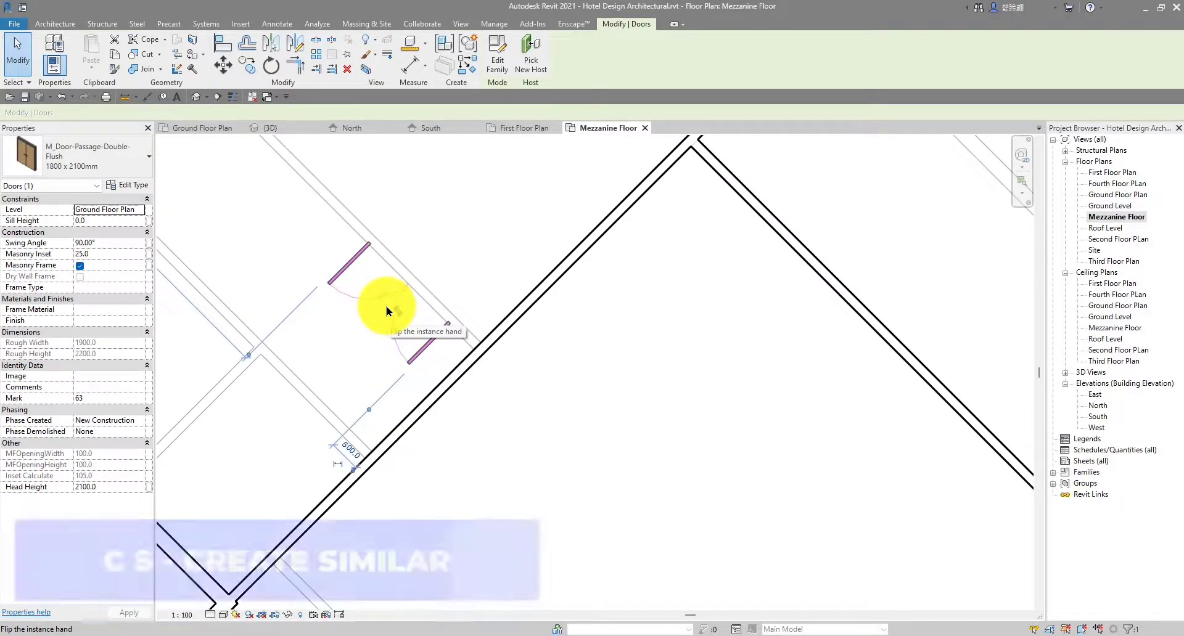
key(Escape)
scroll(543, 319, down, 4)
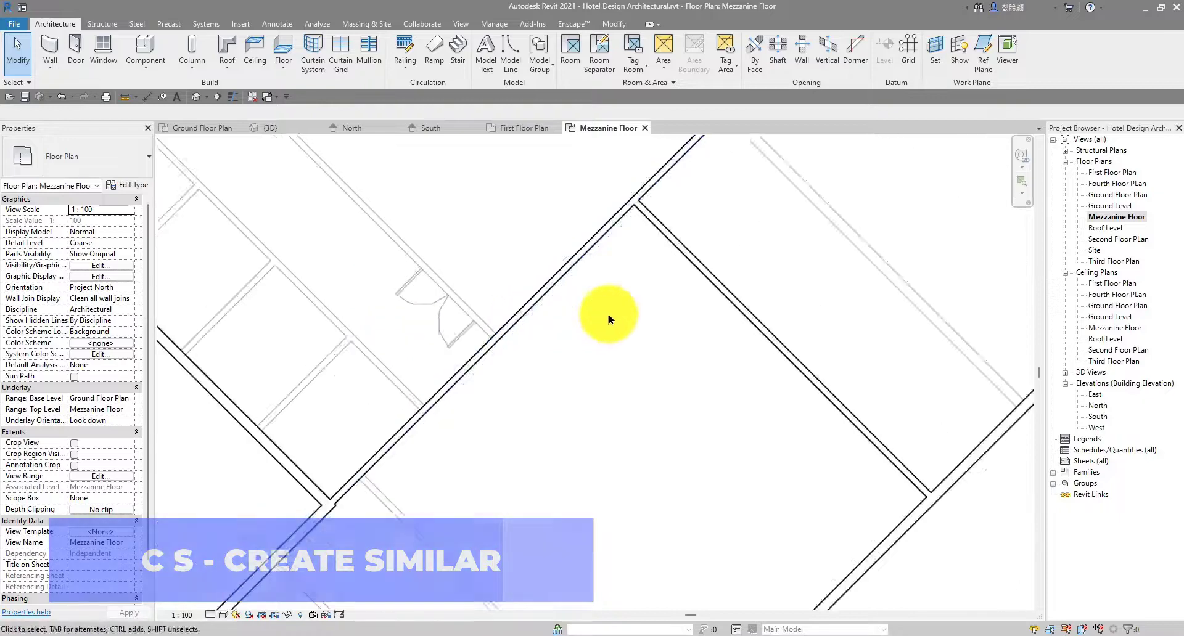
middle_drag(665, 333, 528, 330)
scroll(364, 327, up, 2)
scroll(326, 333, down, 1)
scroll(325, 334, down, 2)
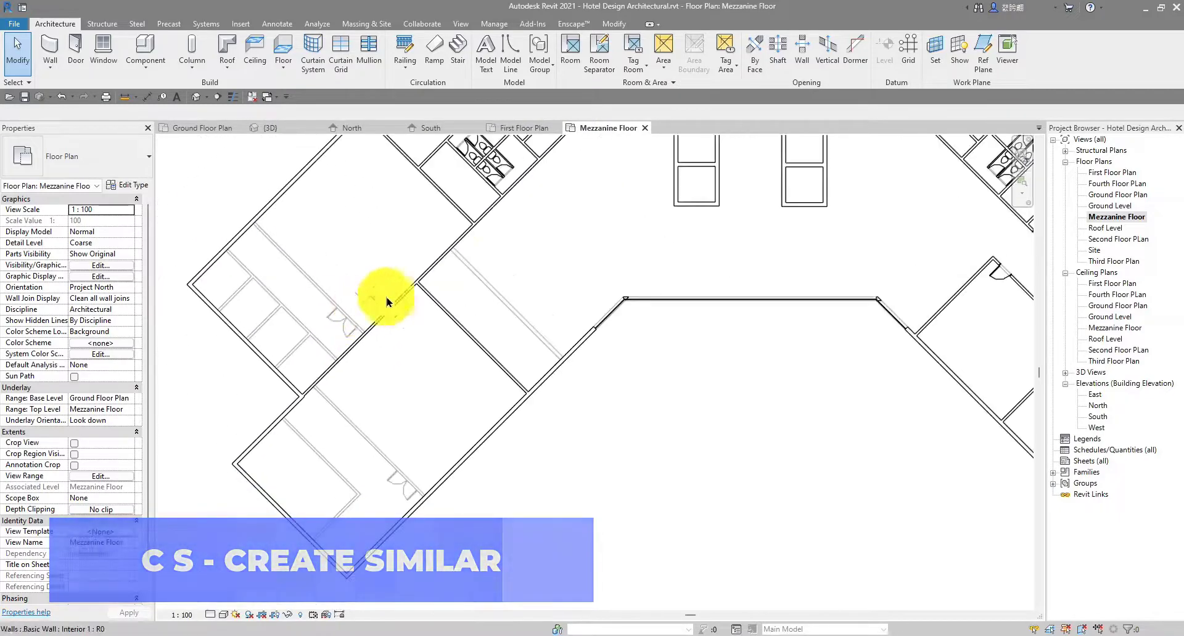
middle_drag(522, 233, 443, 343)
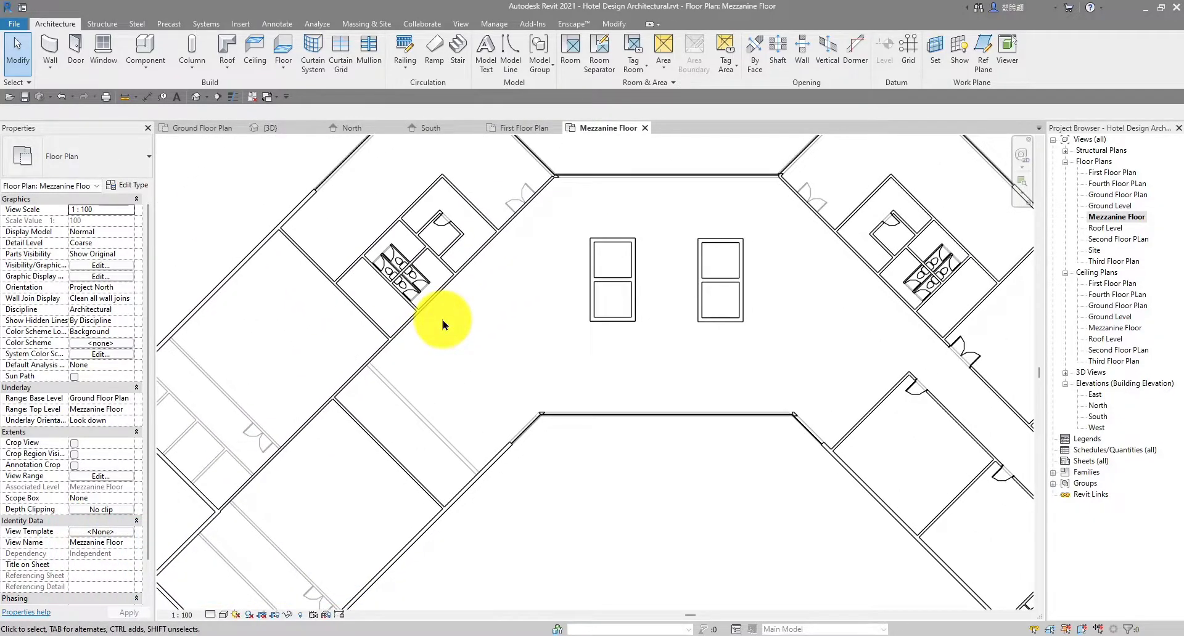
scroll(489, 220, down, 2)
scroll(489, 224, up, 4)
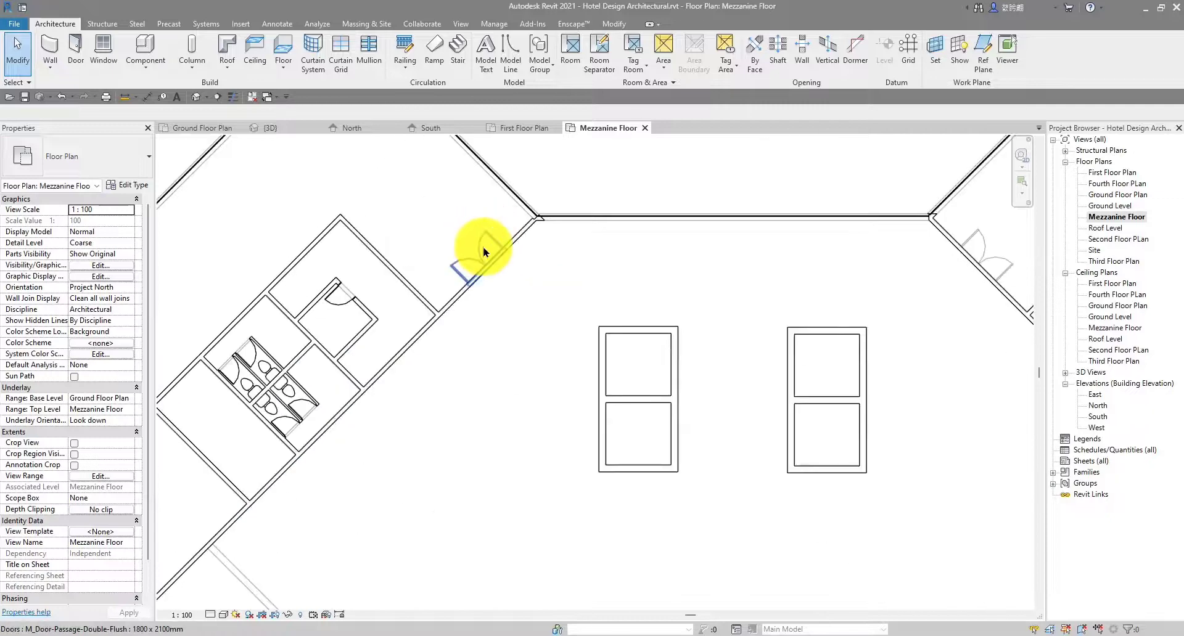
Copy the underlay double door by the toilets and place two matching doors in the diagonal walls
click(483, 252)
scroll(484, 252, up, 2)
key(c)
key(s)
scroll(489, 287, up, 1)
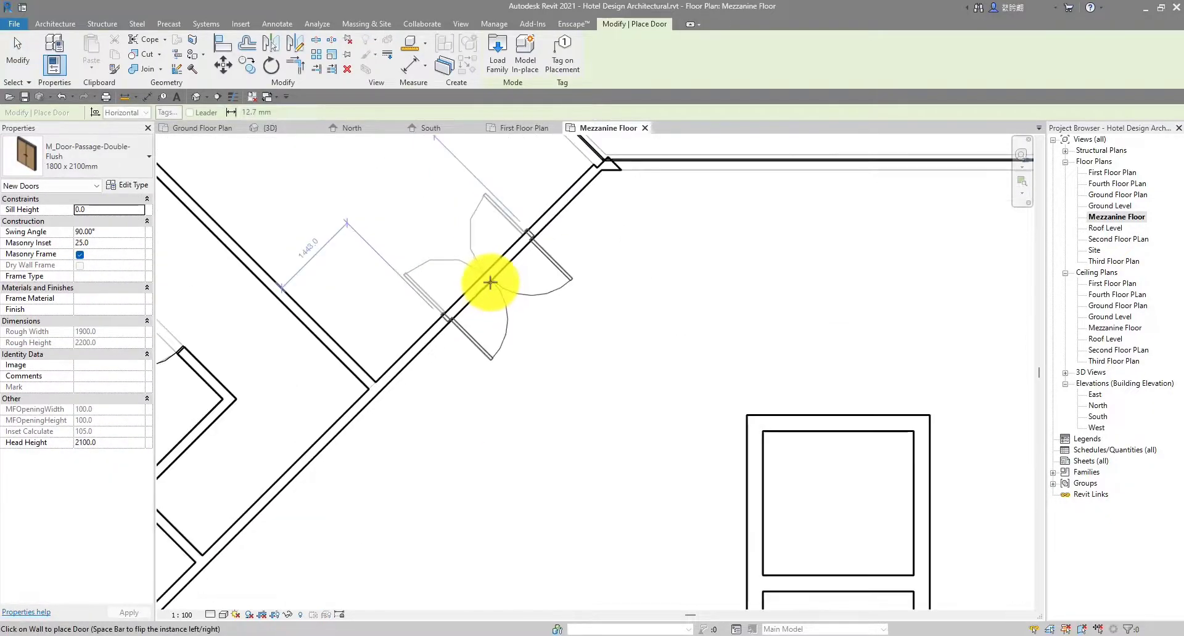
scroll(487, 279, up, 2)
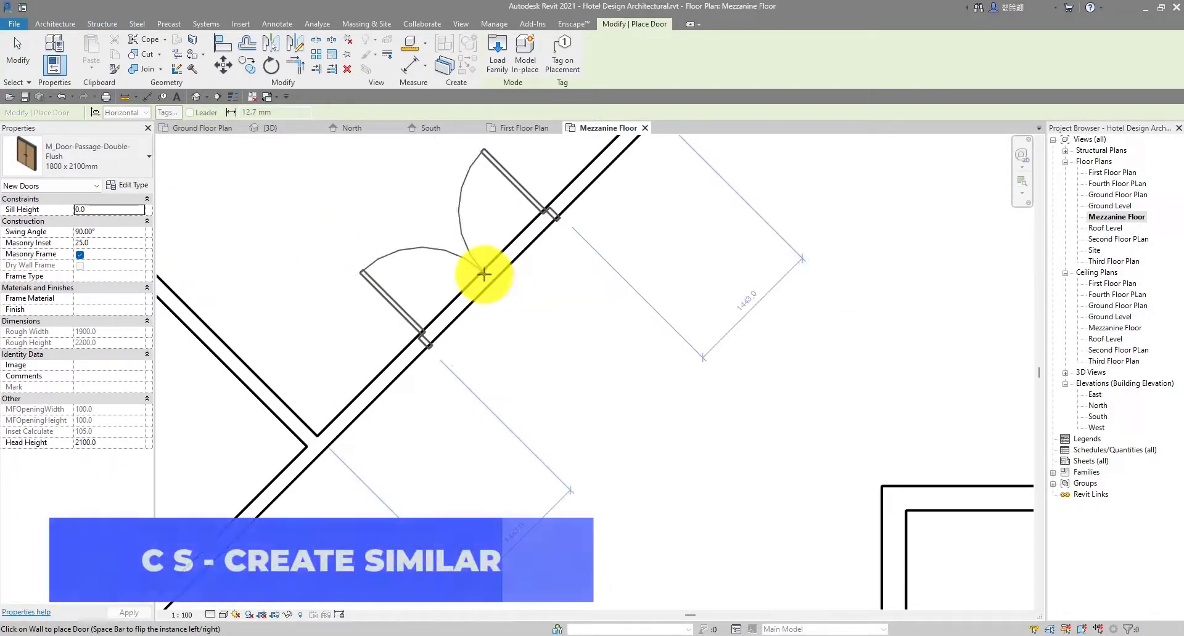
click(484, 274)
scroll(518, 259, down, 4)
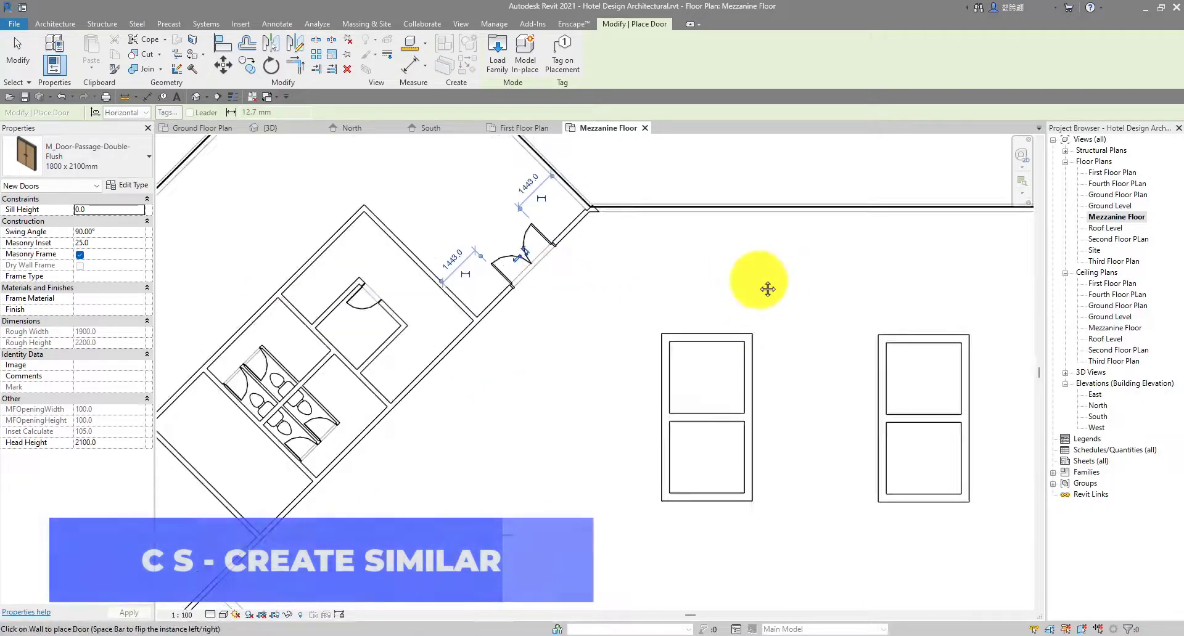
scroll(708, 267, up, 1)
scroll(824, 238, up, 2)
scroll(766, 257, up, 5)
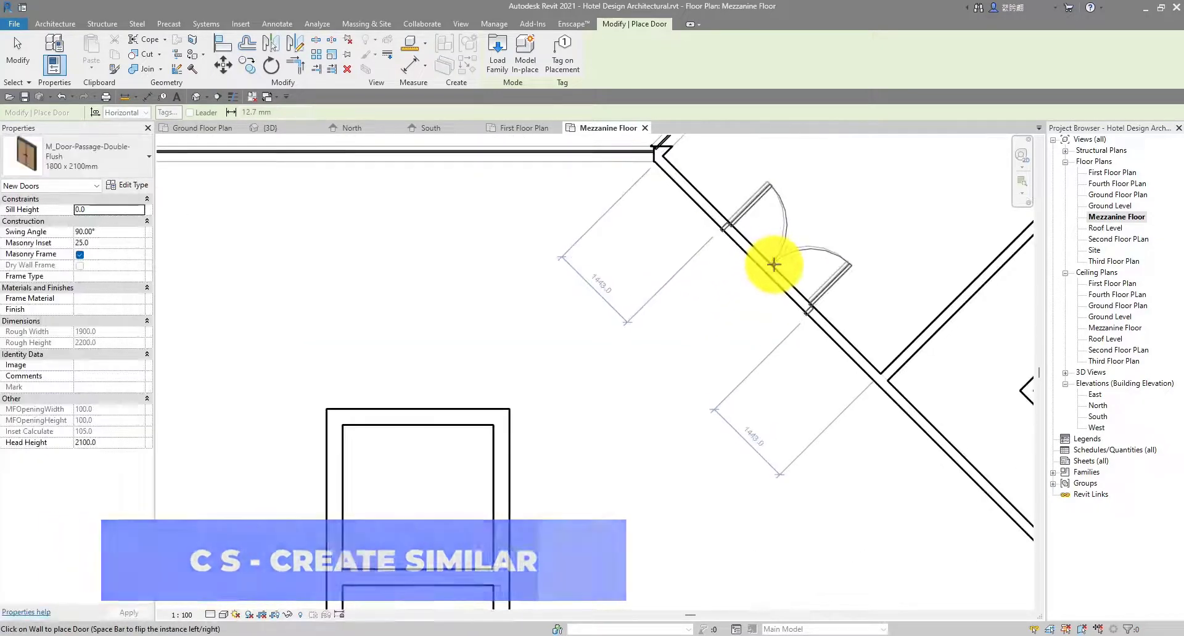
scroll(774, 264, up, 1)
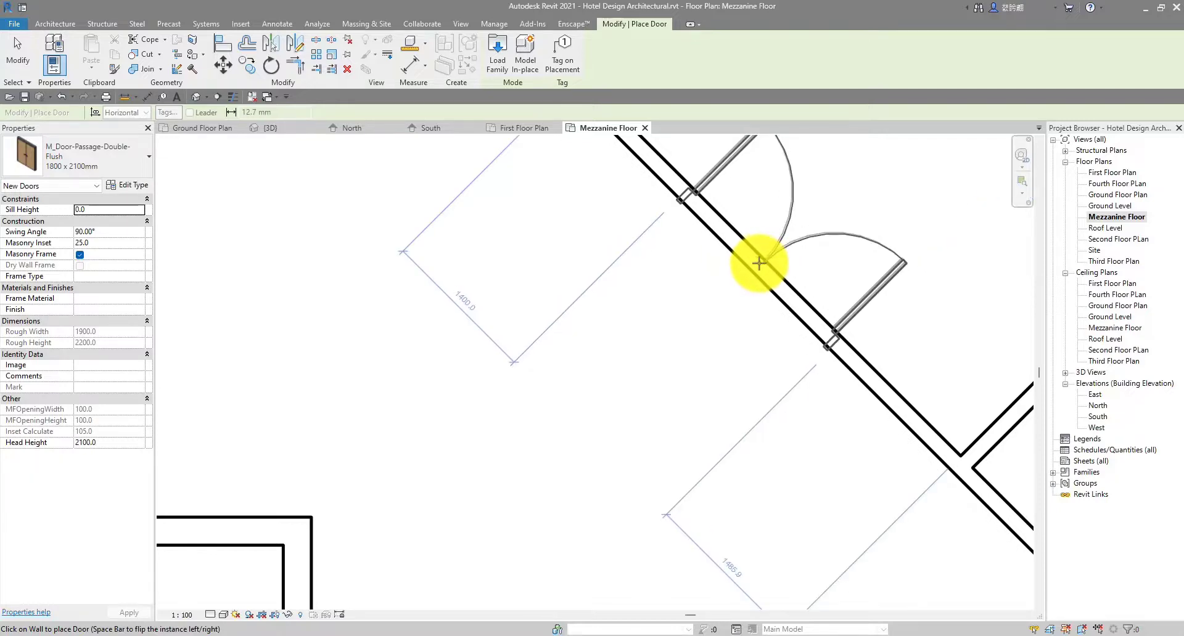
click(759, 263)
scroll(759, 264, down, 5)
scroll(481, 311, up, 1)
middle_drag(481, 311, 593, 299)
middle_drag(727, 326, 684, 350)
key(Escape)
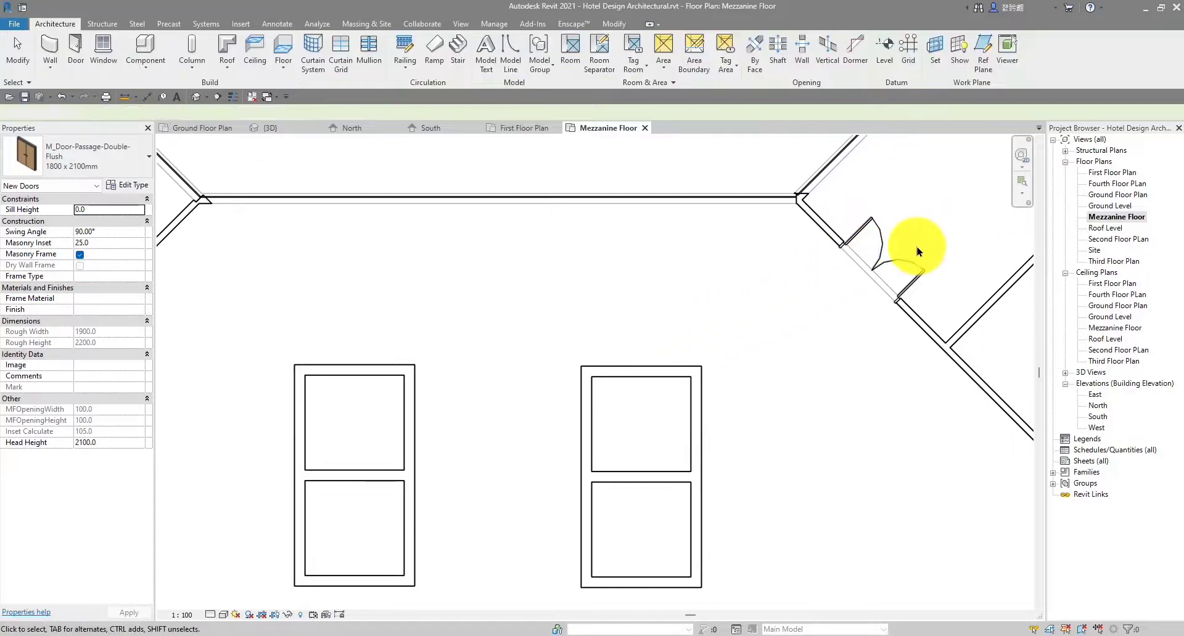
scroll(920, 249, up, 2)
Select the newly placed double door, then cancel the mistyped command and clear the selection
click(860, 287)
scroll(861, 286, down, 1)
middle_drag(861, 287, 758, 363)
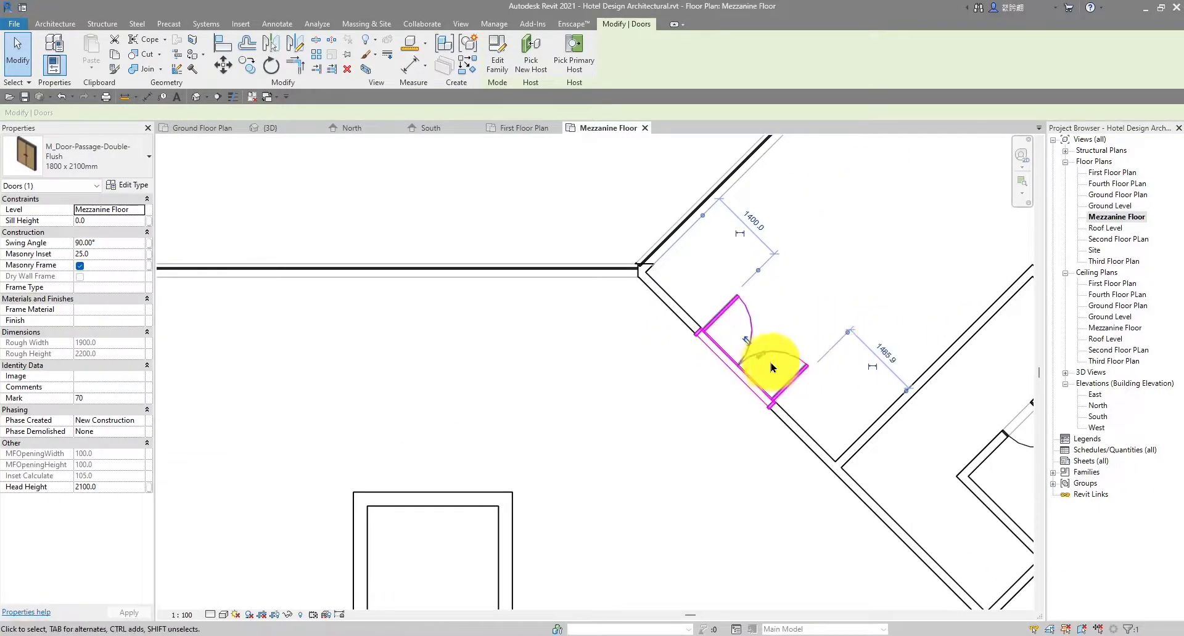
scroll(762, 364, up, 3)
scroll(807, 434, up, 3)
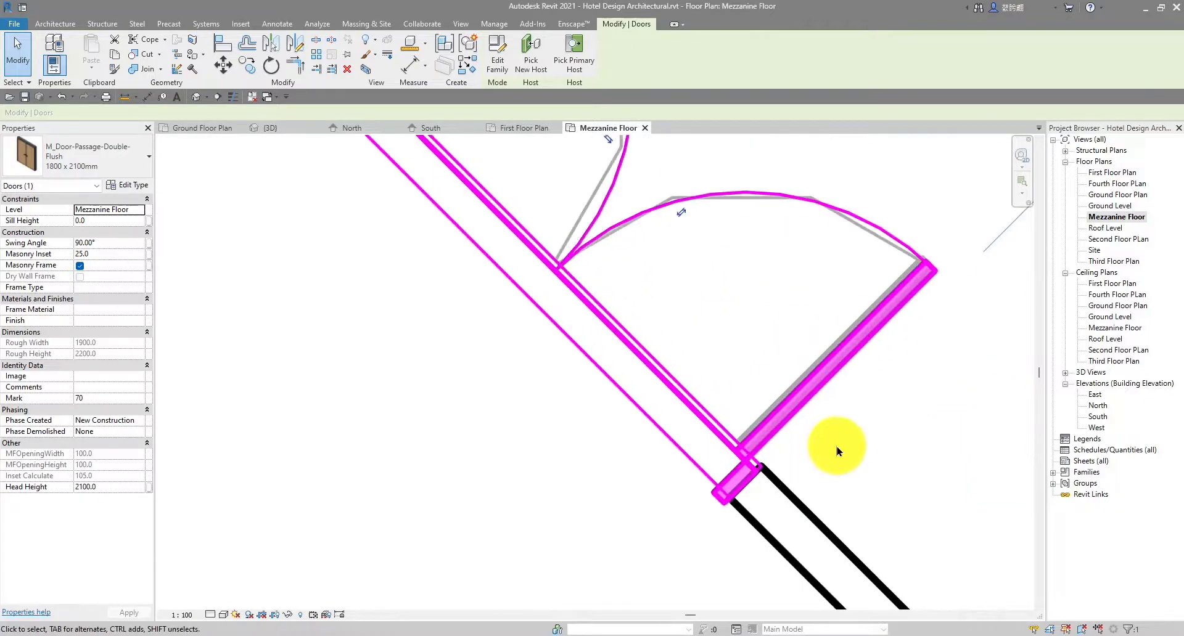
scroll(845, 446, down, 3)
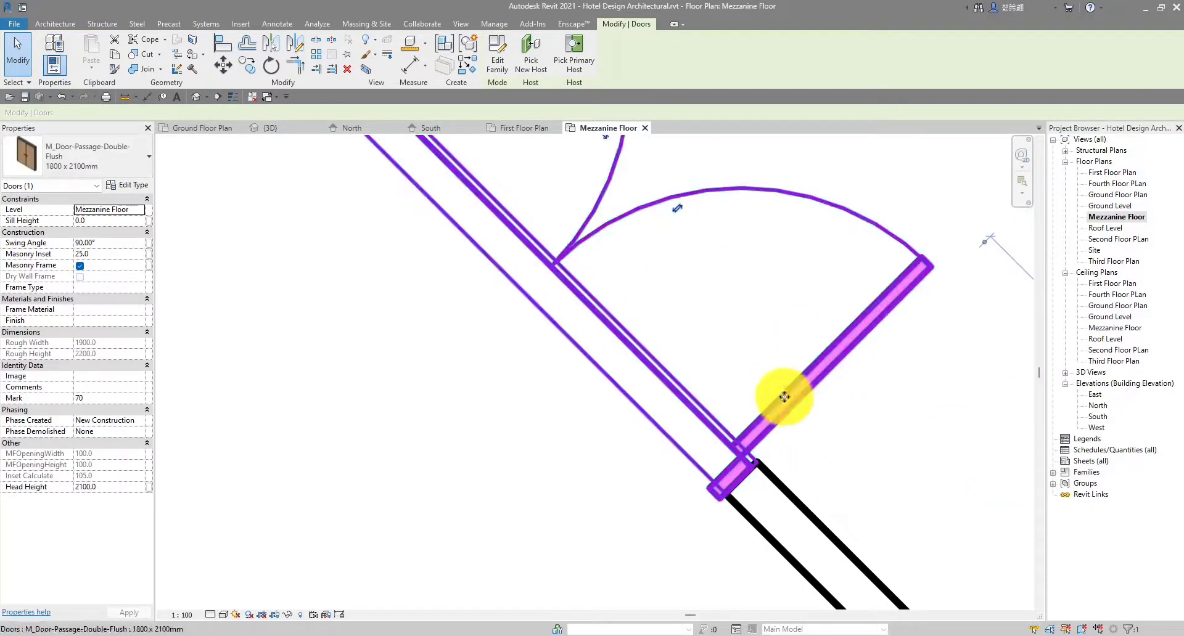
scroll(778, 398, down, 2)
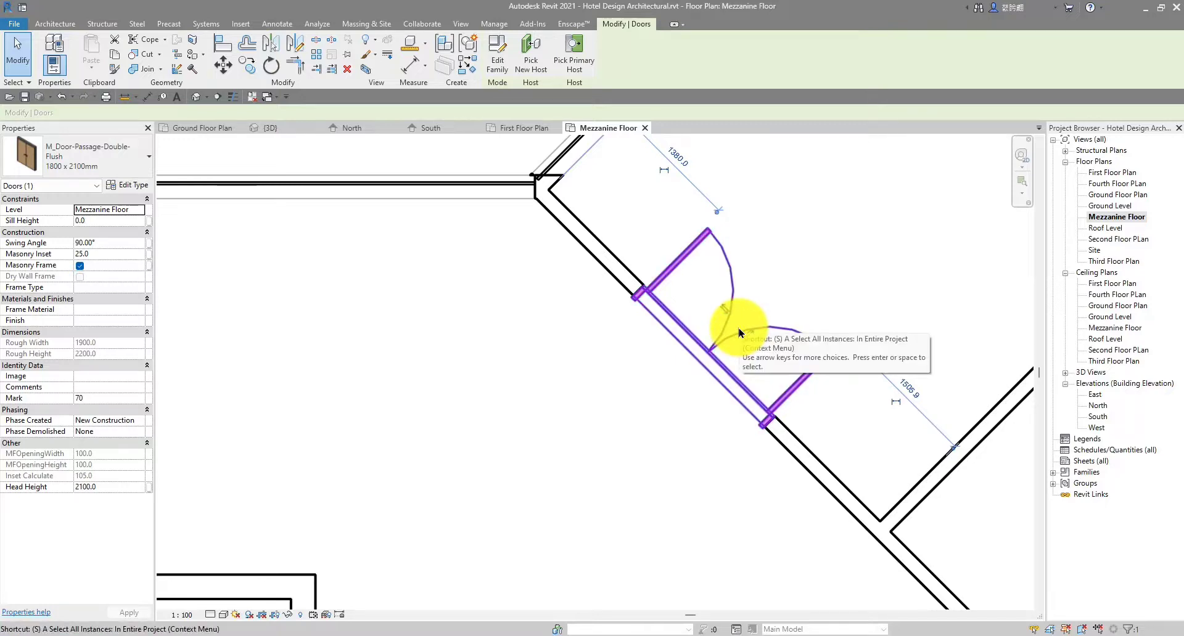
key(d)
key(e)
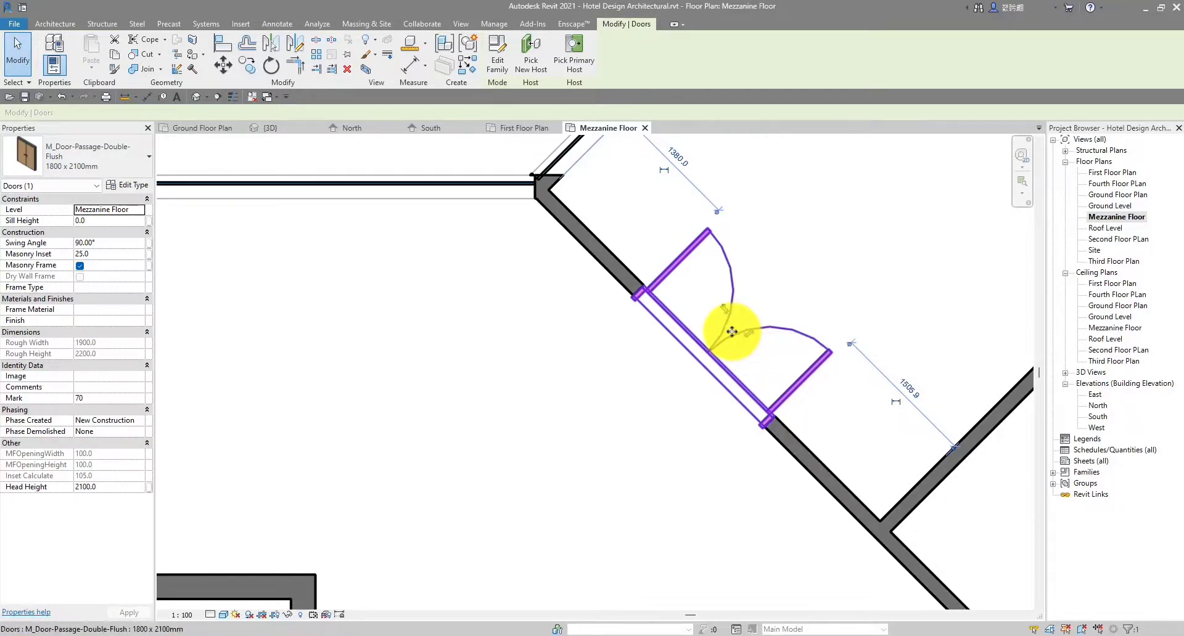
key(h)
key(l)
key(Escape)
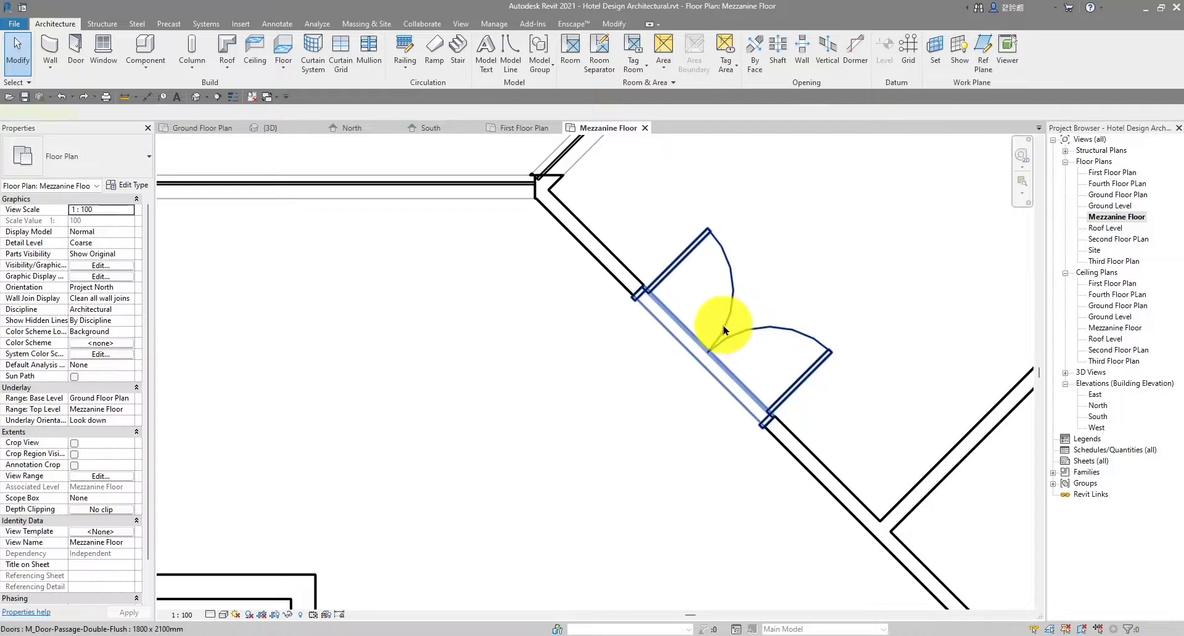
Delete the double flush door from the right diagonal wall with DE
click(724, 330)
key(d)
key(e)
scroll(722, 325, down, 2)
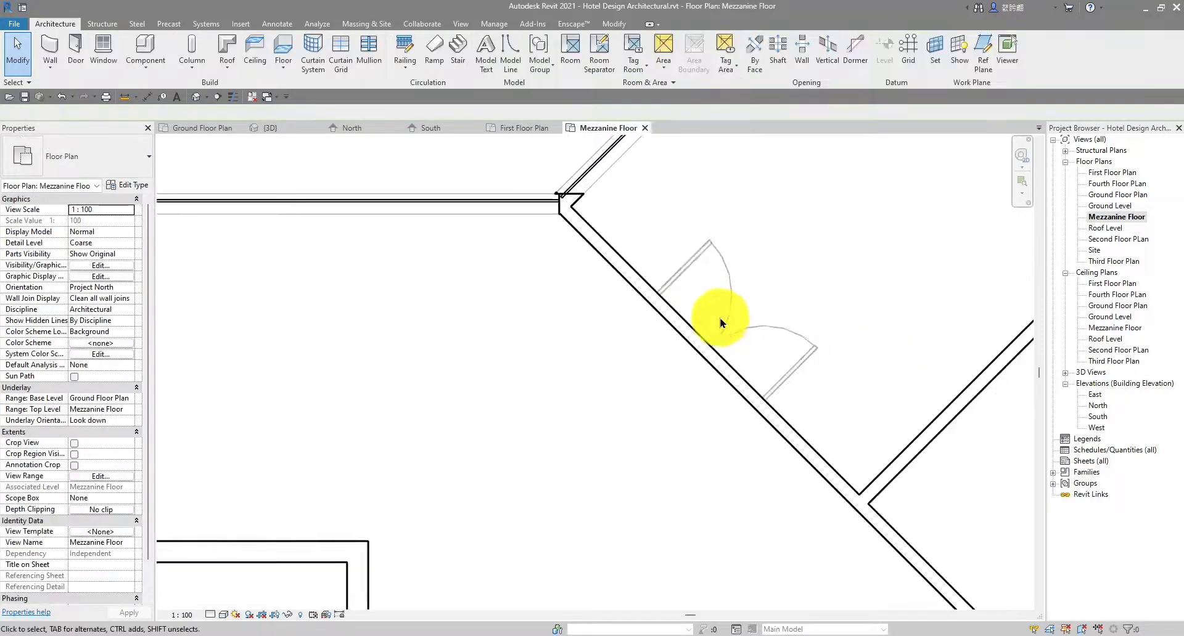
Use Create Similar to place a new 1800 x 2100mm double flush door in the diagonal wall
click(715, 333)
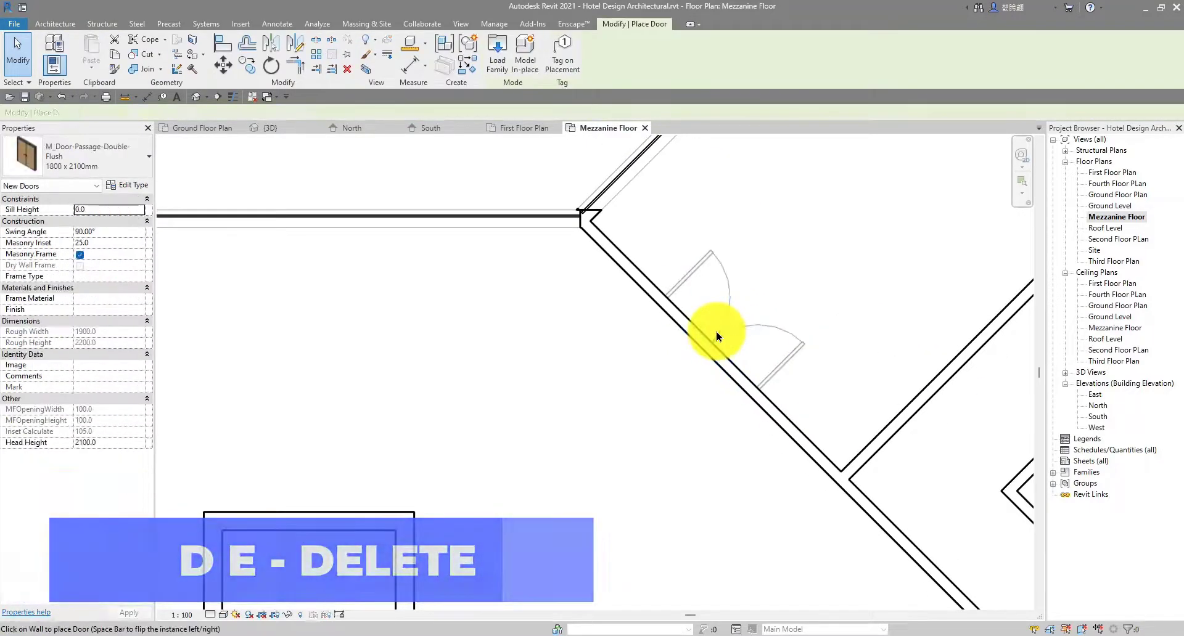
key(c)
key(s)
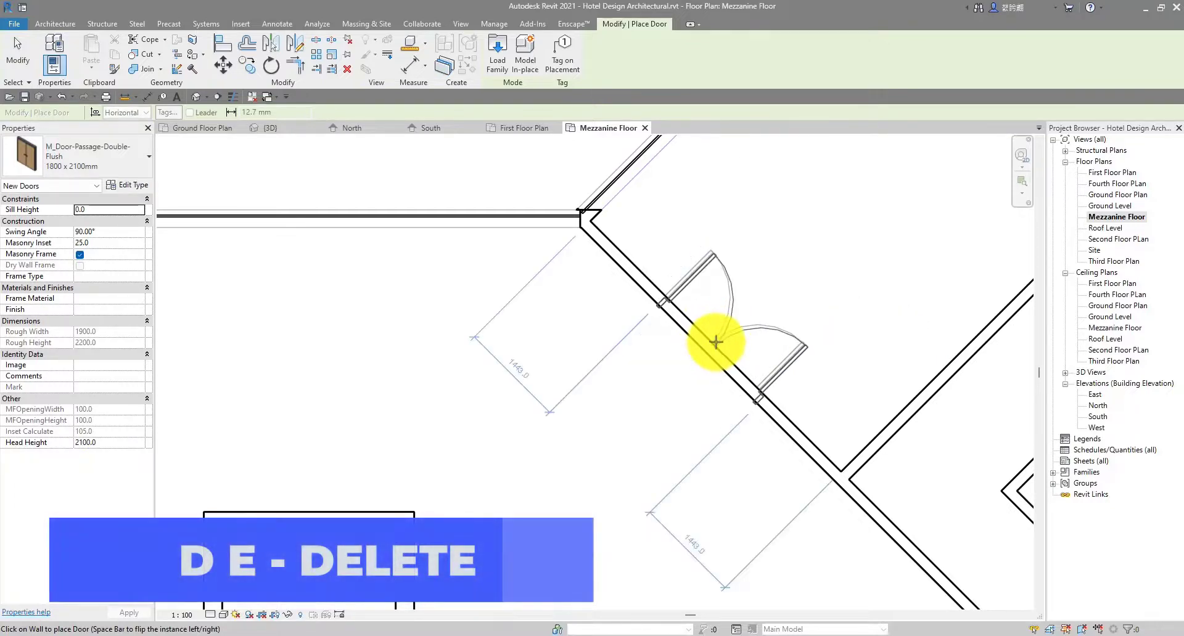
scroll(709, 345, up, 2)
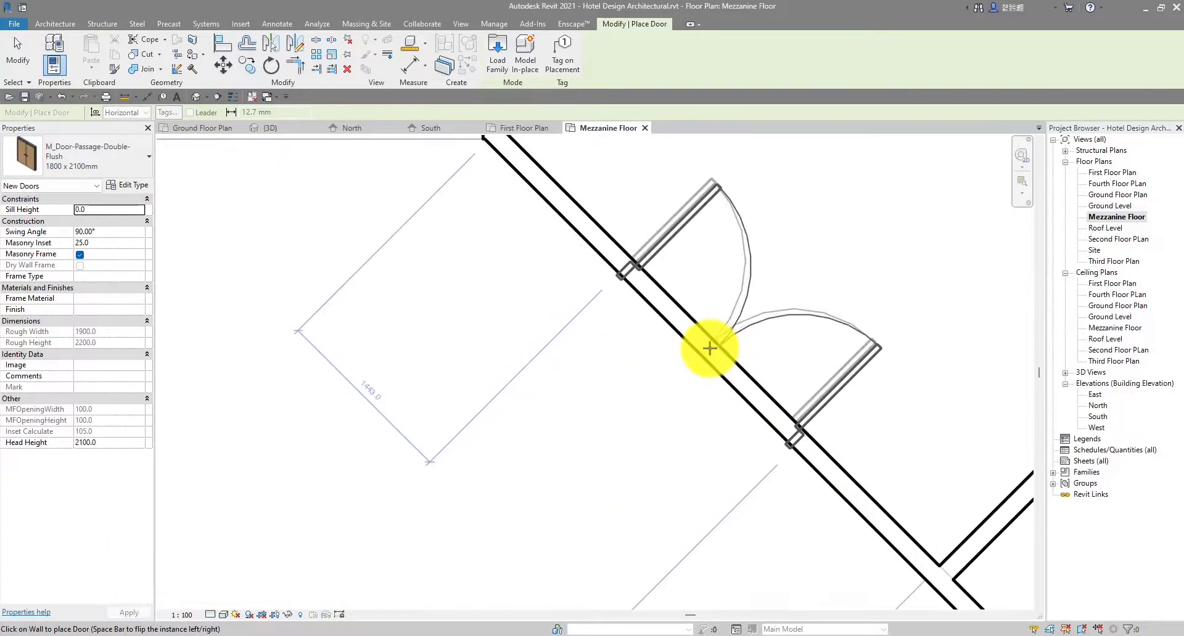
click(707, 345)
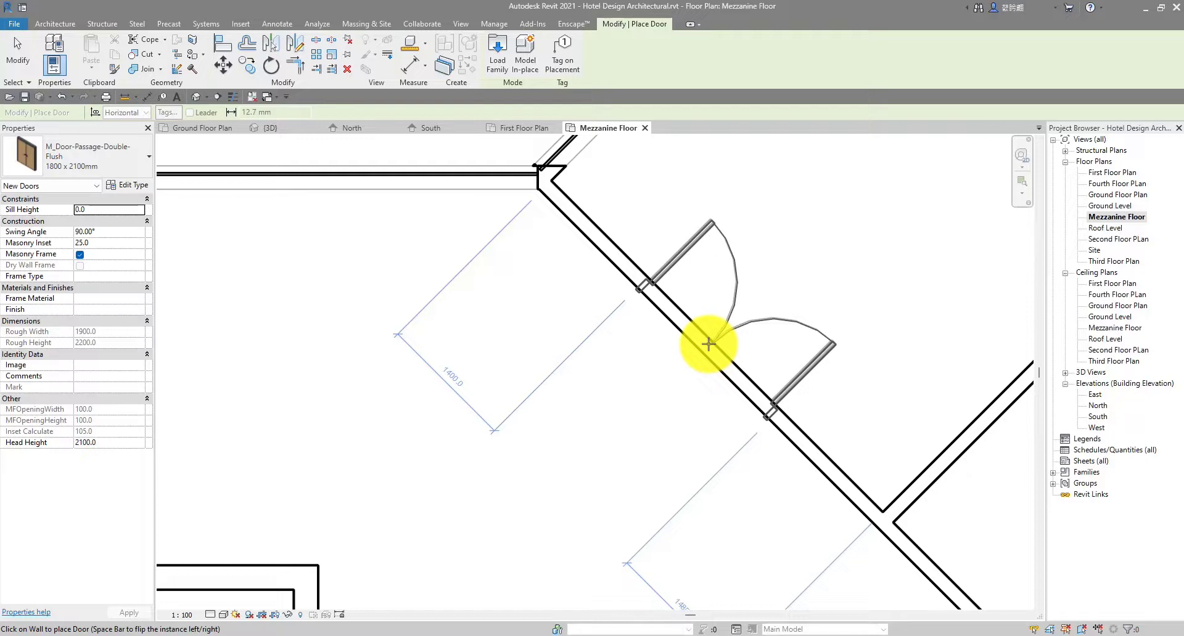
scroll(709, 342, up, 2)
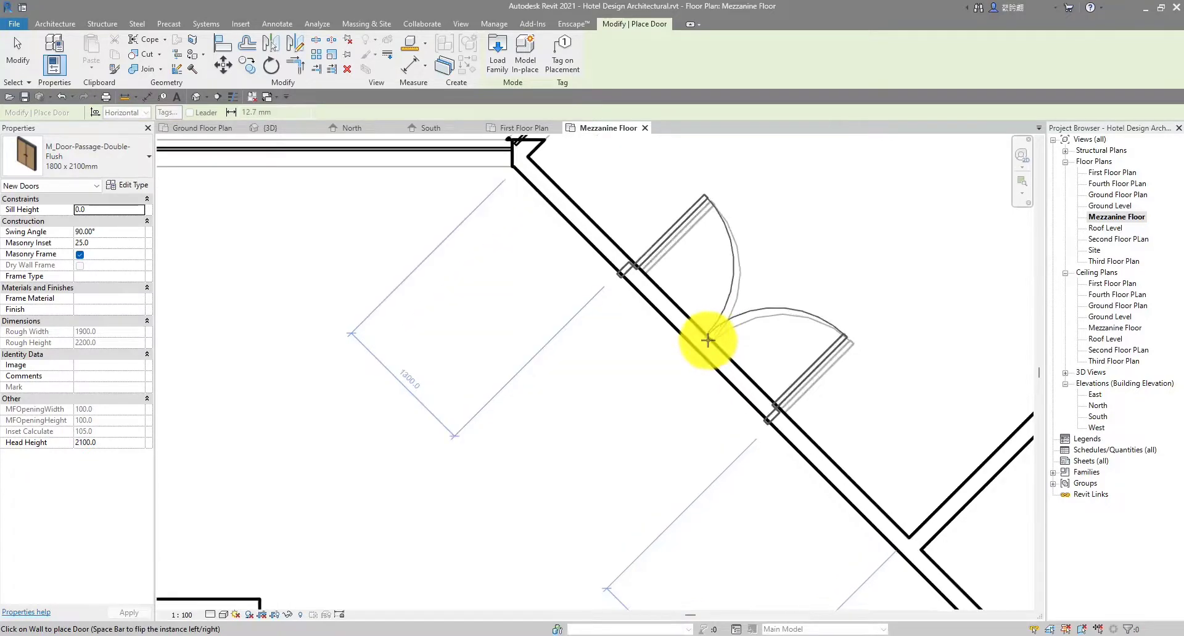
click(711, 344)
scroll(711, 344, down, 4)
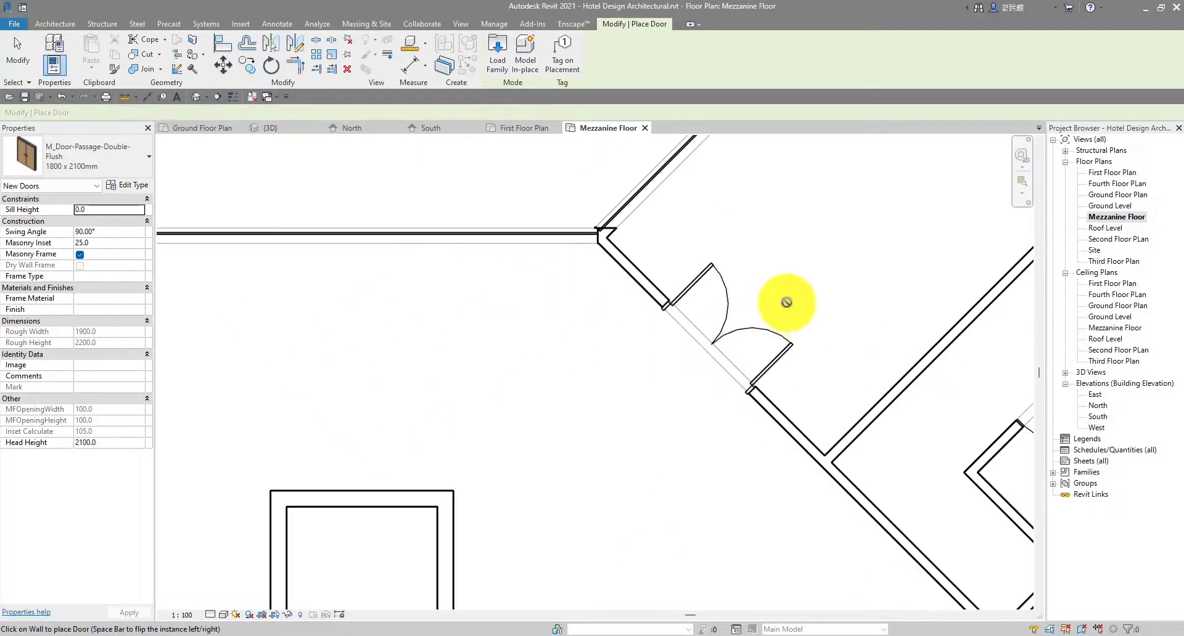
key(Escape)
scroll(616, 315, down, 1)
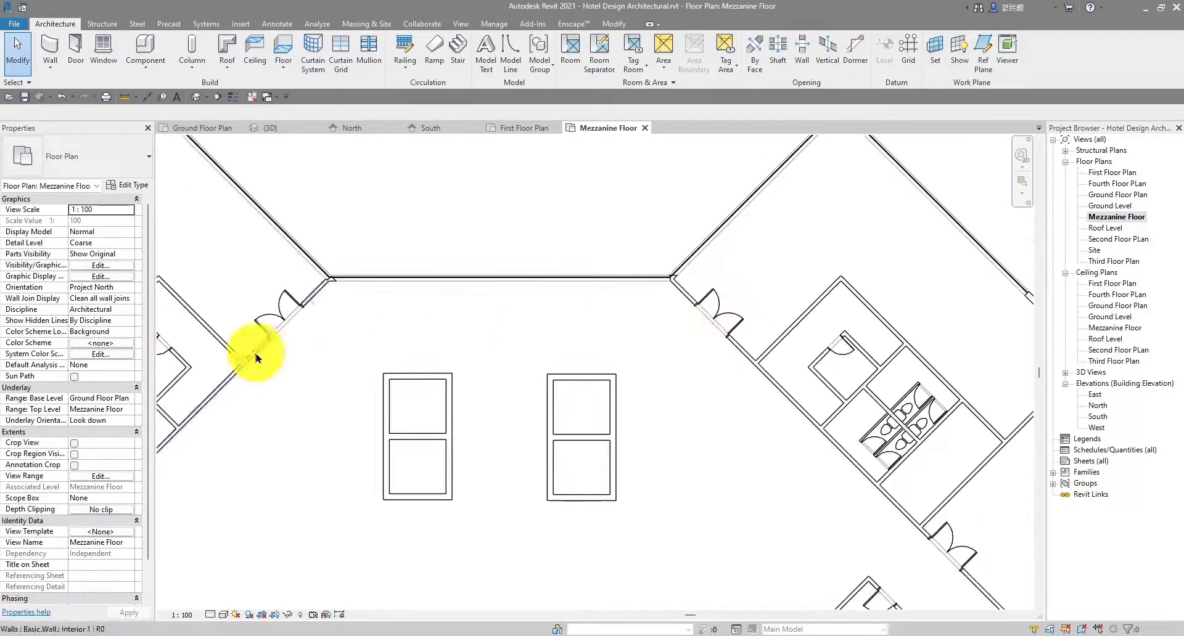
scroll(257, 354, down, 2)
middle_drag(258, 355, 603, 269)
scroll(589, 364, down, 1)
middle_drag(589, 366, 548, 313)
scroll(548, 313, down, 1)
middle_drag(518, 354, 476, 316)
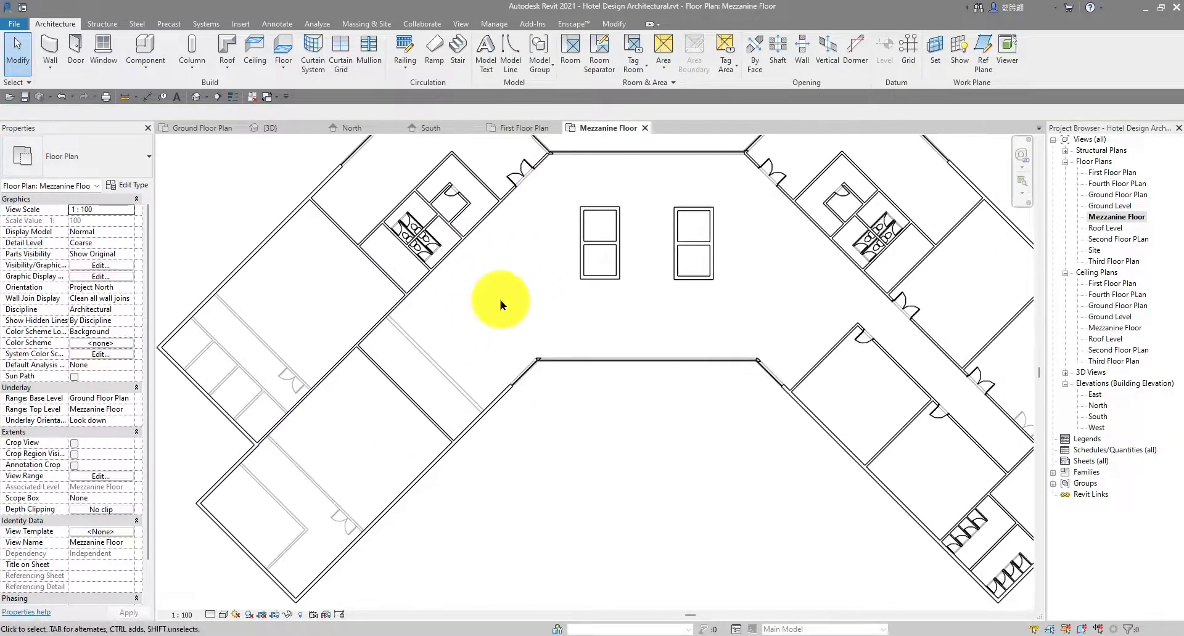
middle_drag(548, 299, 527, 298)
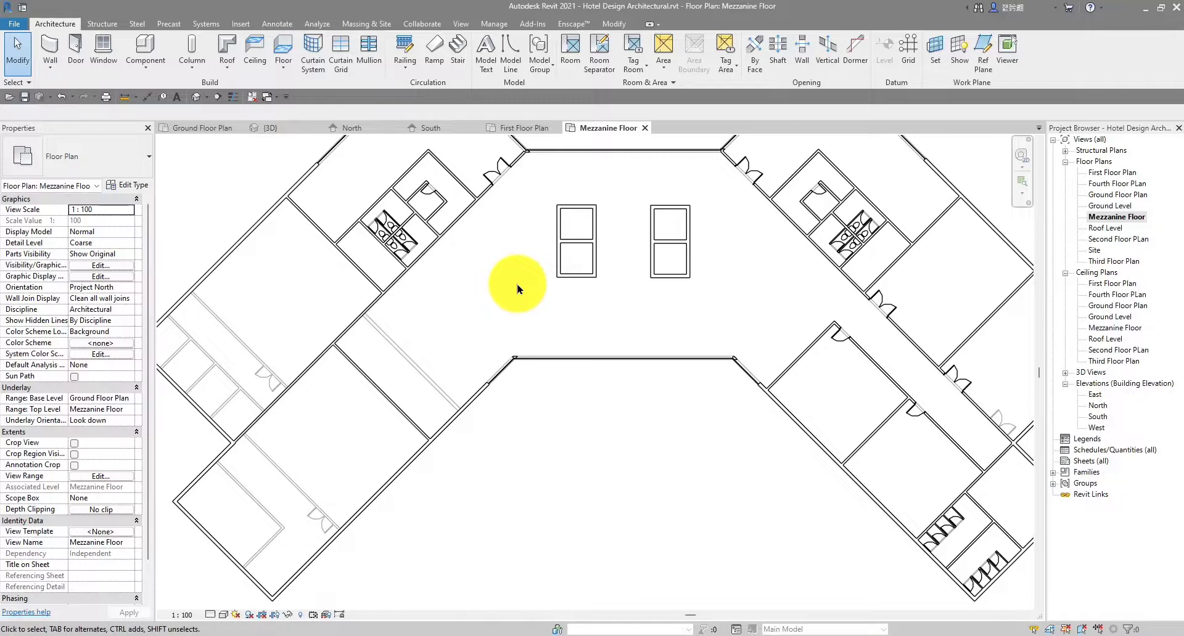
scroll(257, 391, up, 2)
middle_drag(257, 391, 551, 271)
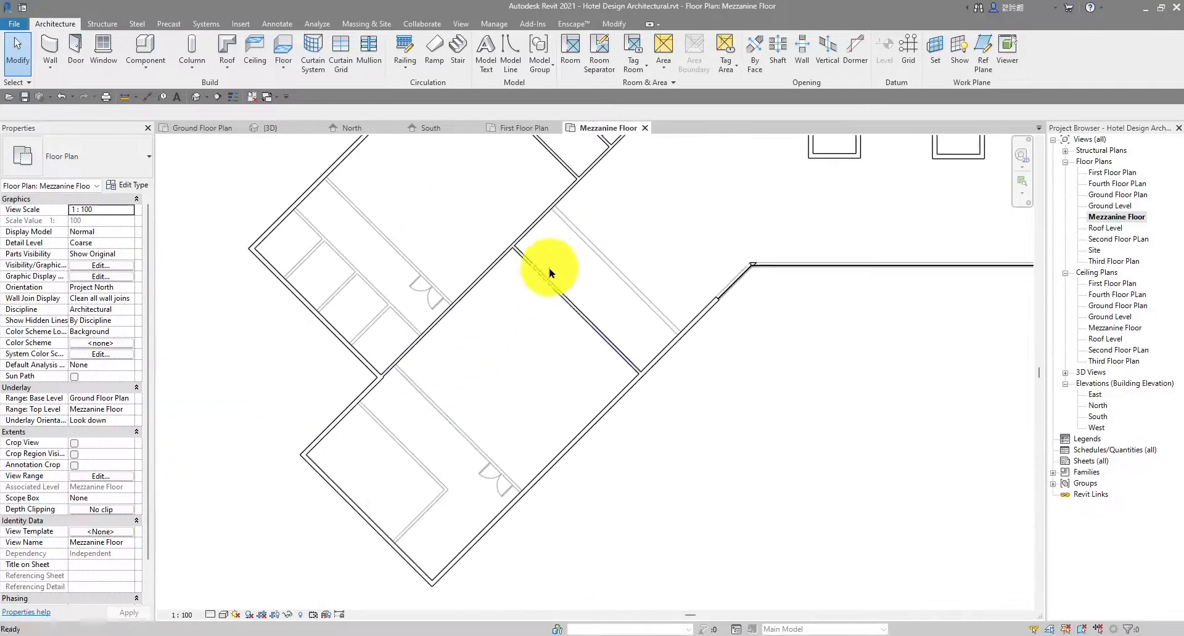
scroll(412, 395, down, 1)
middle_drag(428, 389, 468, 302)
scroll(478, 278, up, 4)
scroll(480, 308, down, 4)
middle_drag(595, 300, 409, 483)
scroll(369, 404, up, 2)
scroll(436, 376, down, 3)
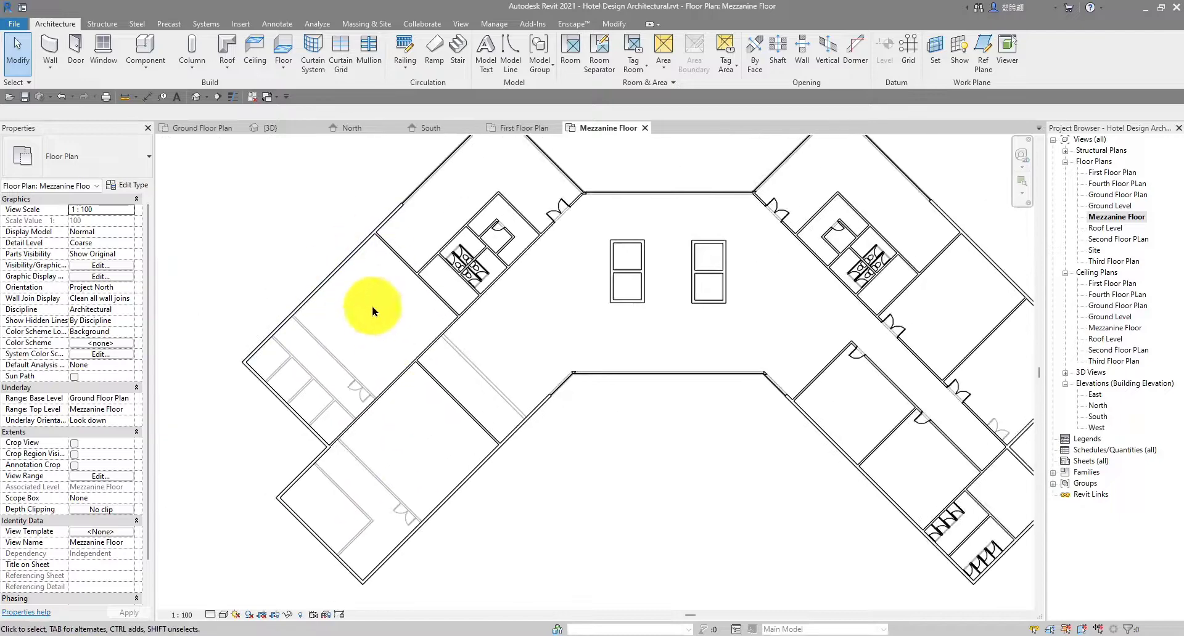
scroll(373, 312, up, 1)
scroll(407, 457, up, 1)
scroll(575, 160, up, 3)
scroll(583, 298, down, 7)
middle_drag(651, 246, 547, 232)
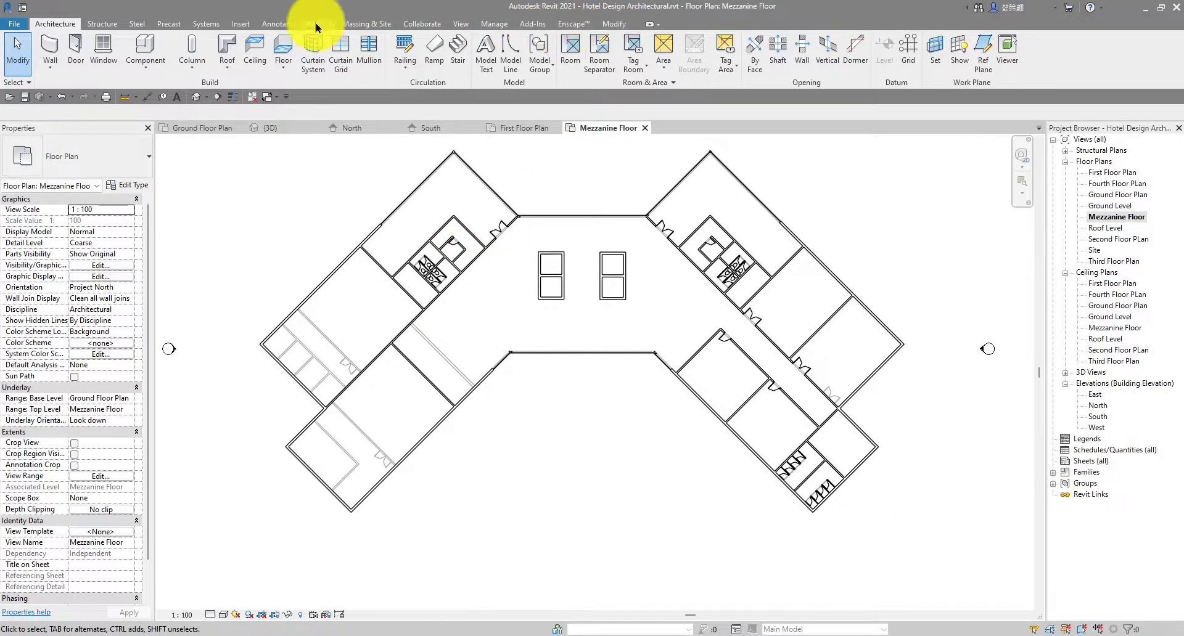
Load M_Door-Passage-Single-Cold_Room.rfa from Commercial, keeping only its 900 x 2100mm type
click(239, 24)
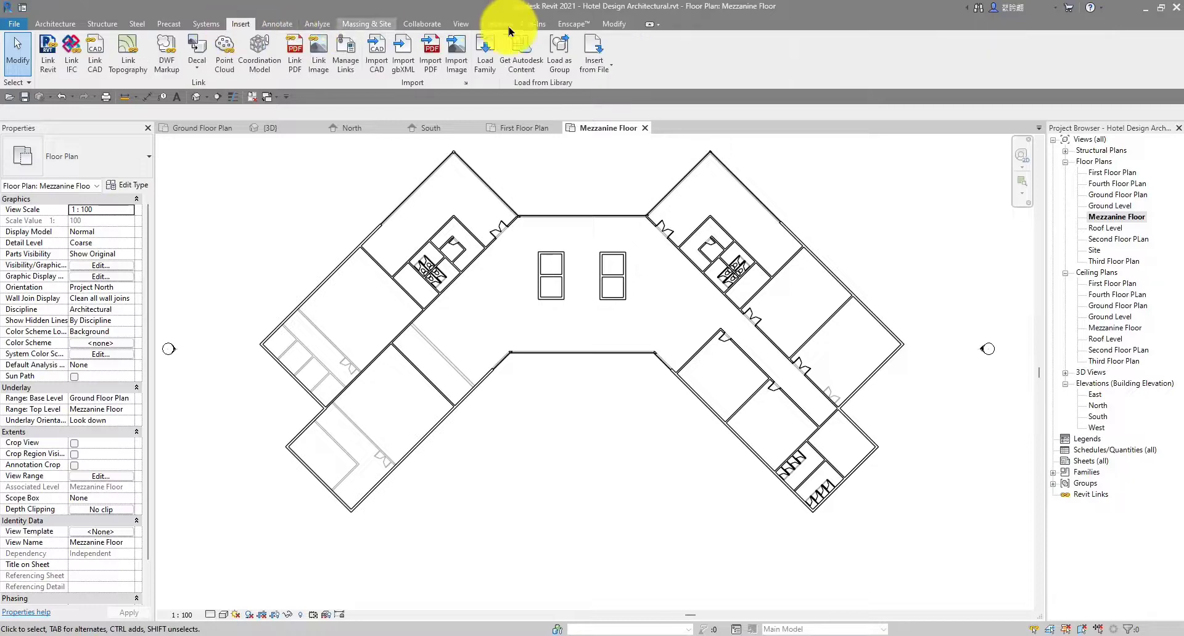
click(485, 57)
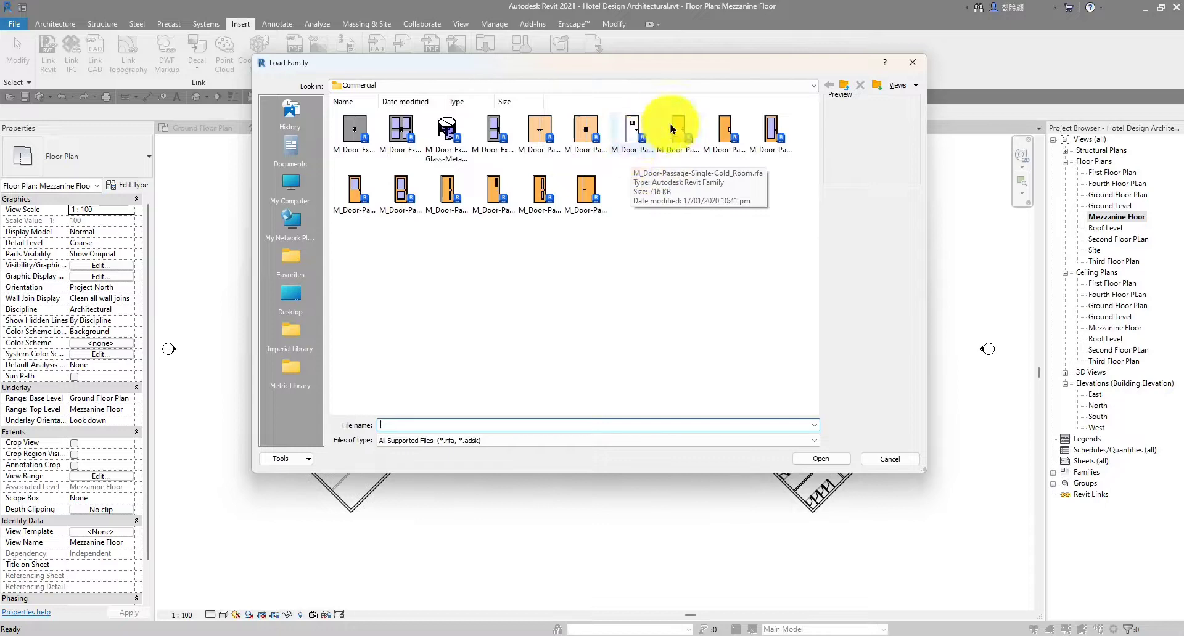
click(631, 141)
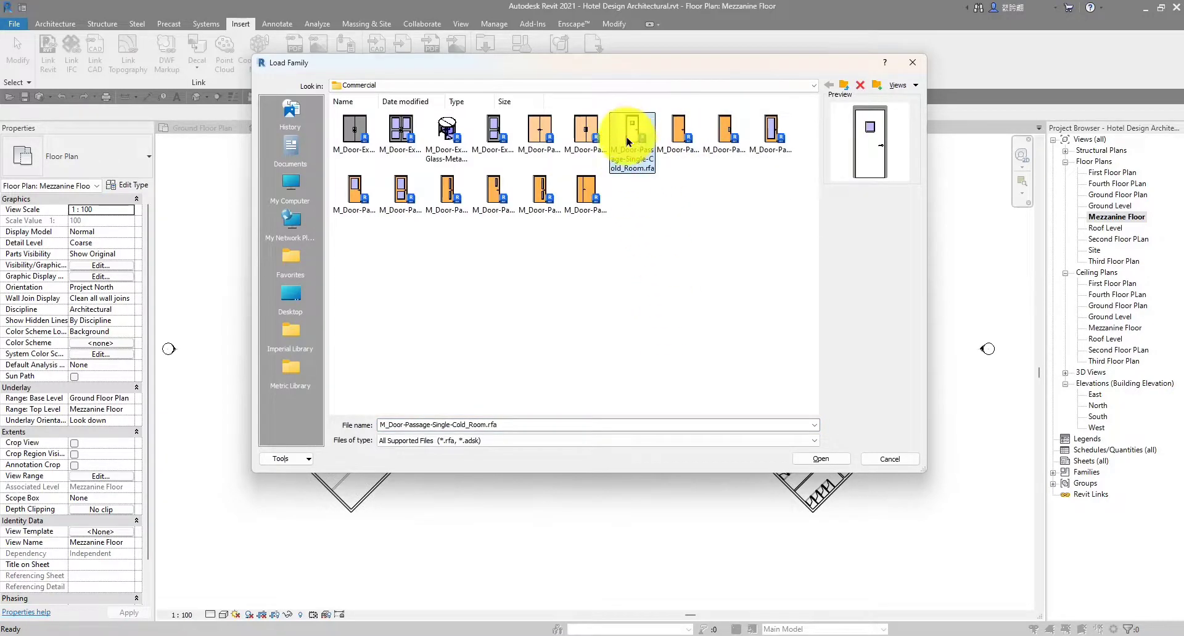
click(829, 461)
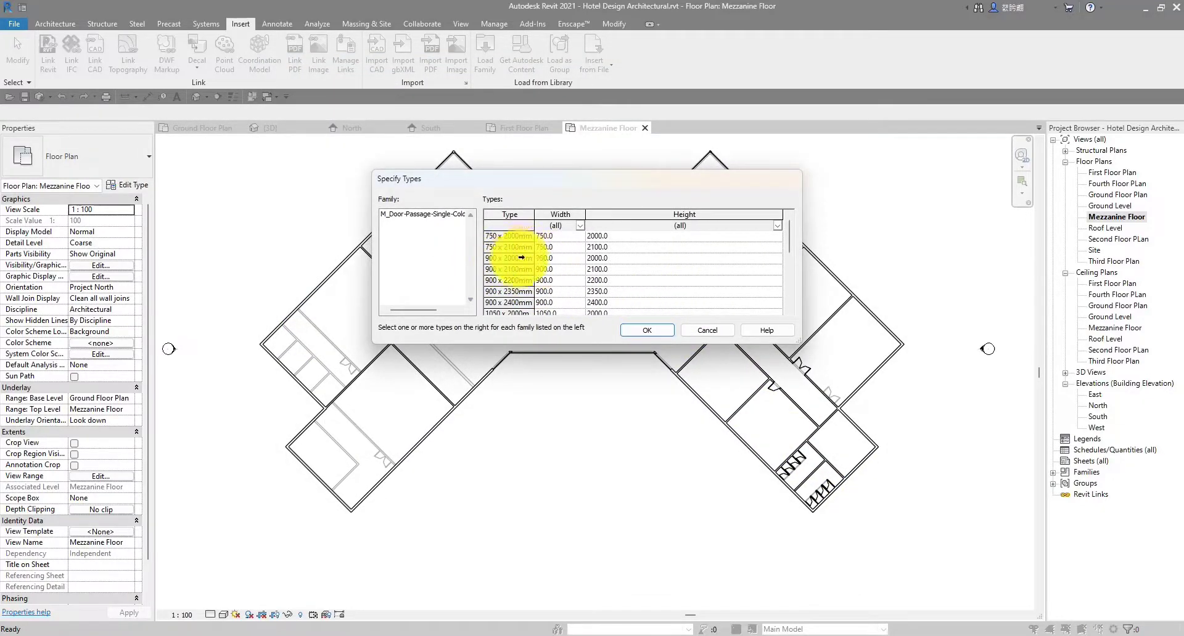
click(512, 270)
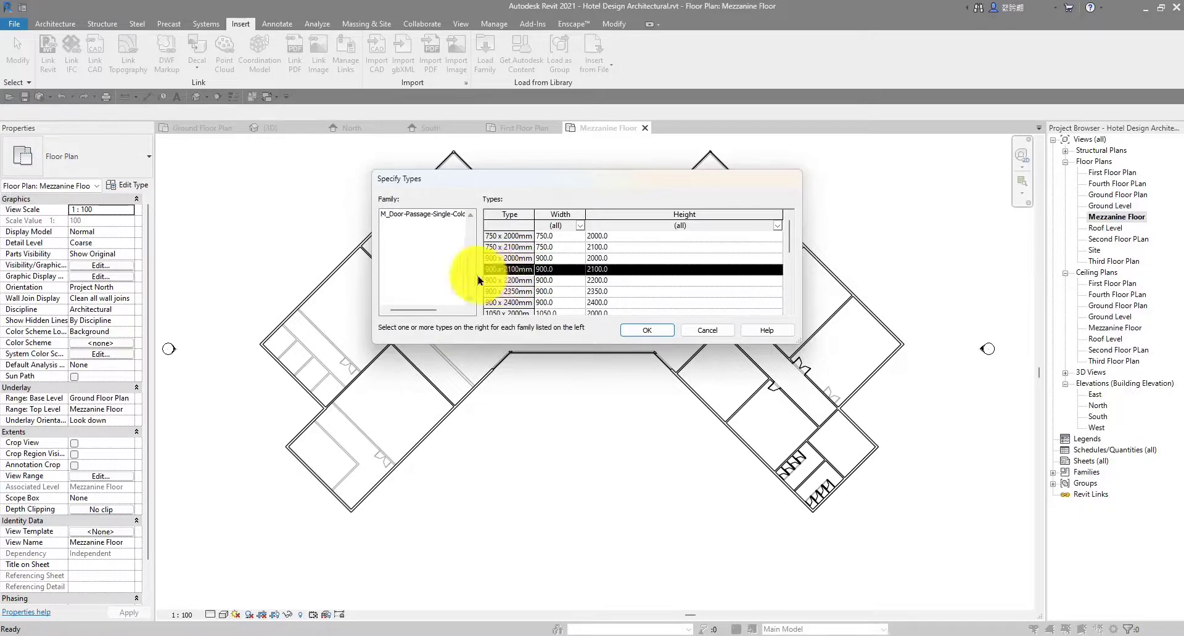
click(646, 331)
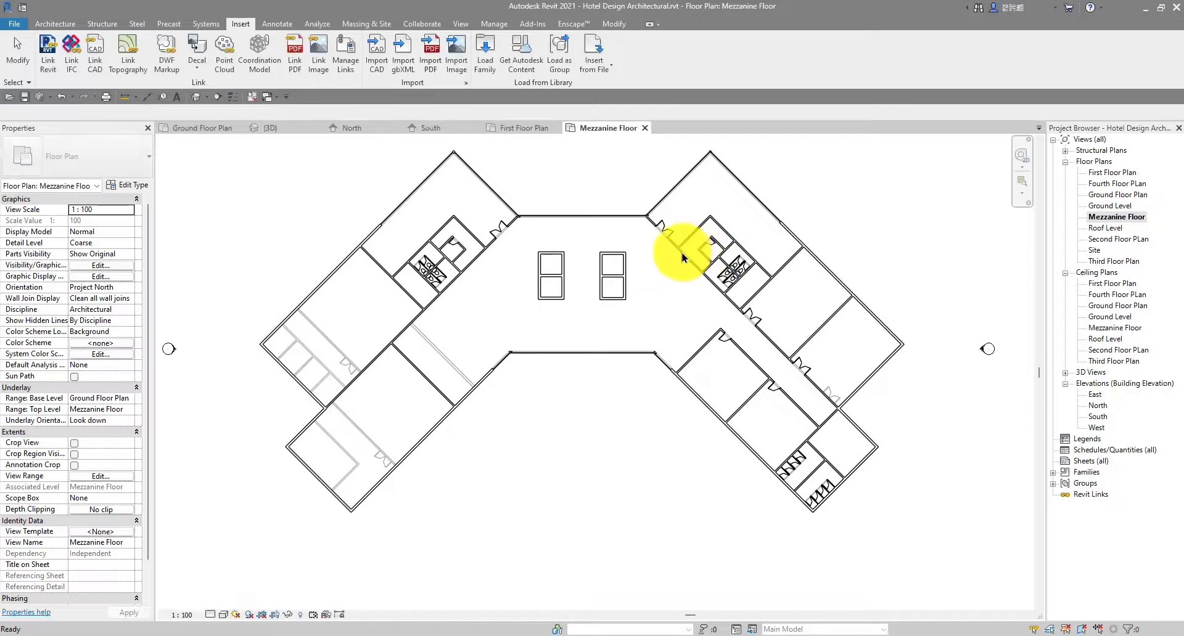
scroll(530, 251, up, 4)
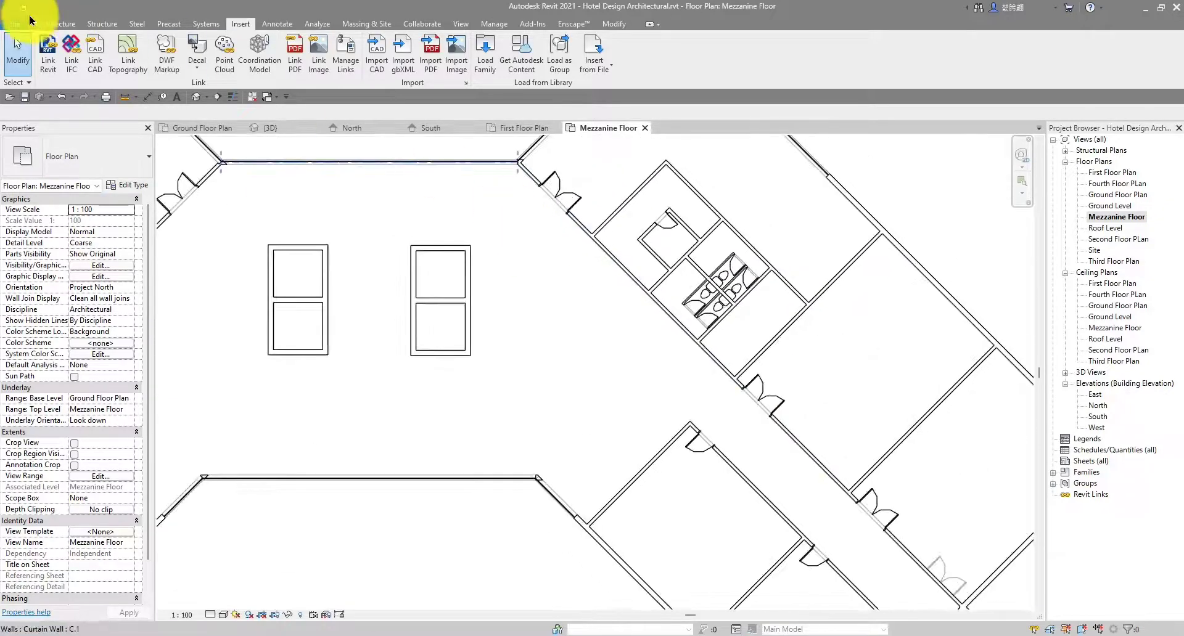
Start the Door tool and duplicate the Cold Room 900 x 2100mm type in Edit Type
click(53, 25)
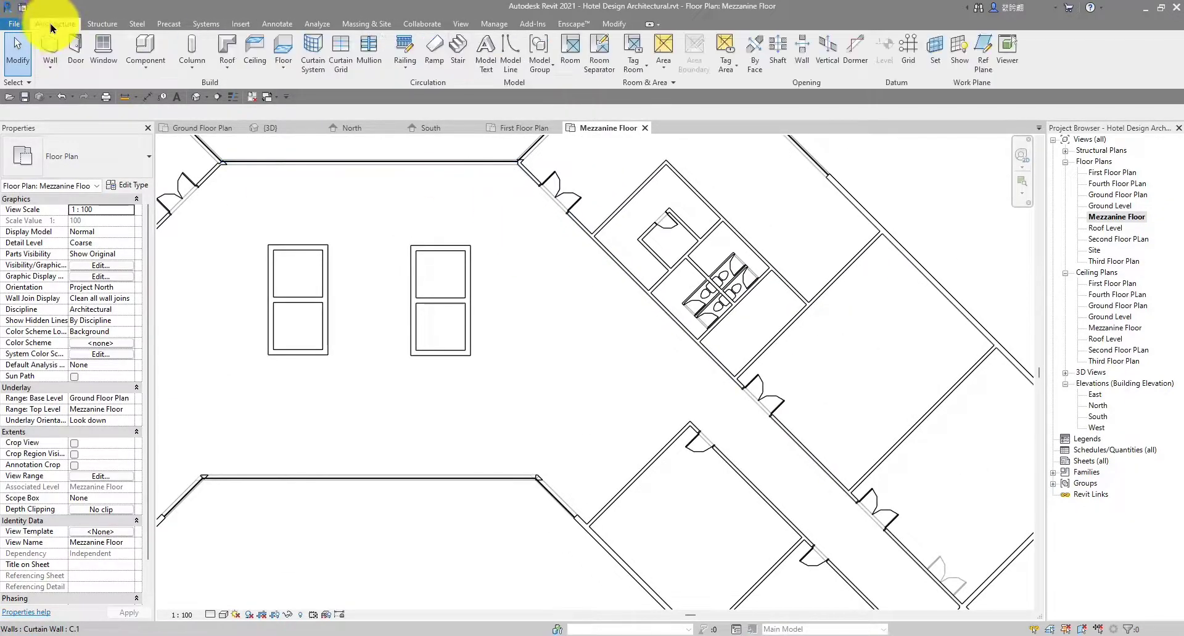
click(79, 52)
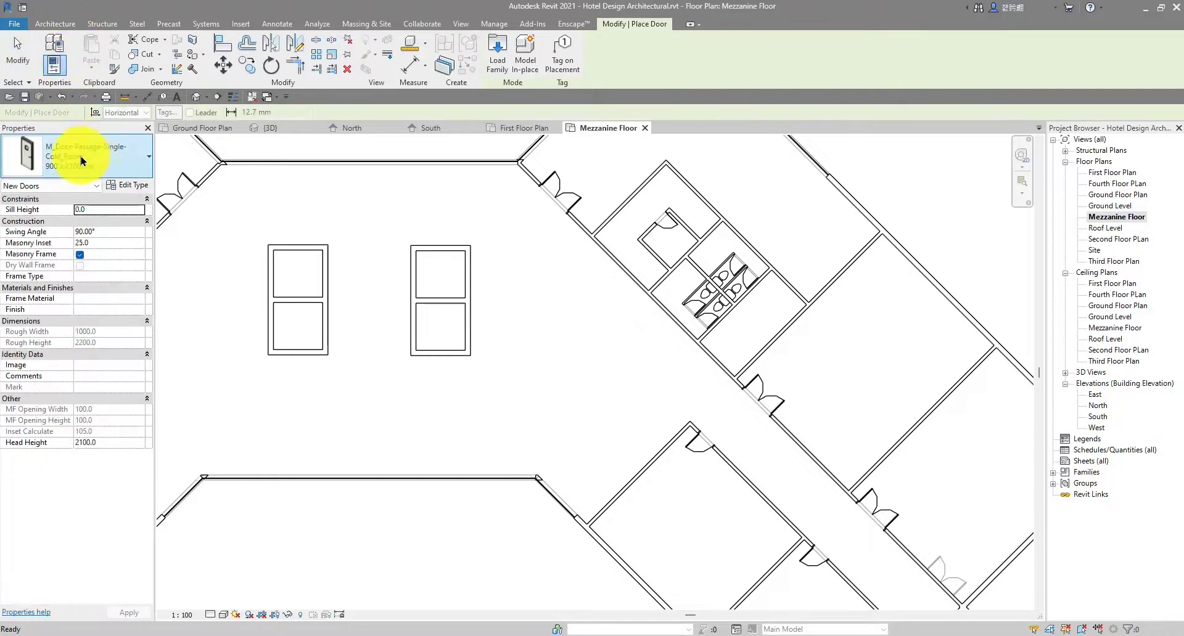
click(126, 187)
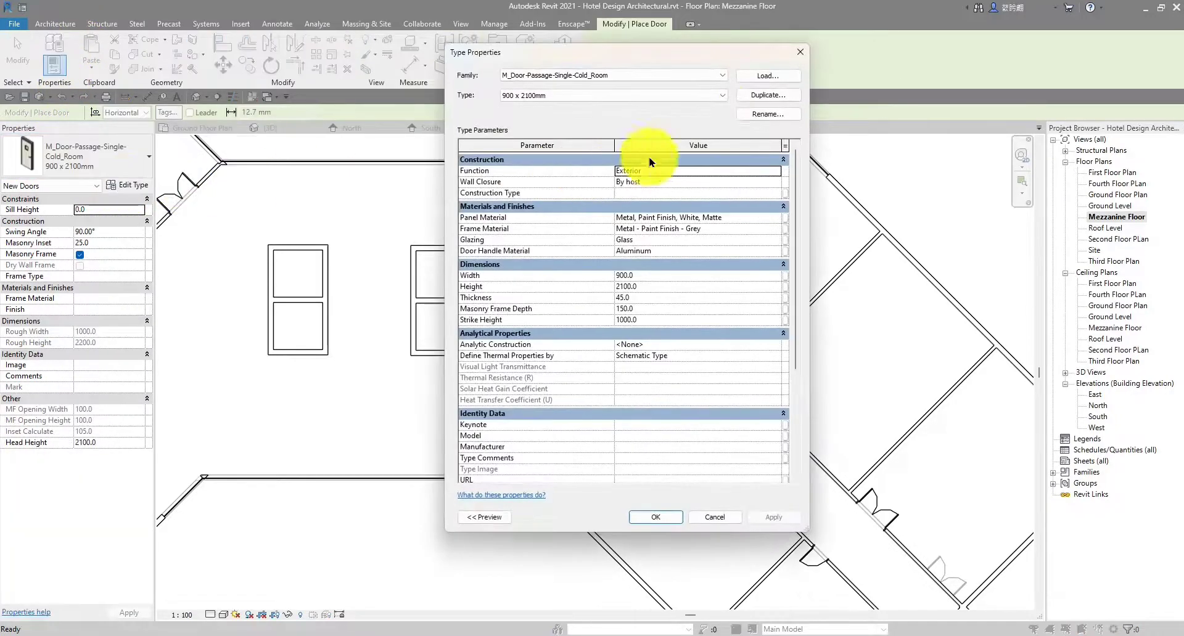
click(769, 96)
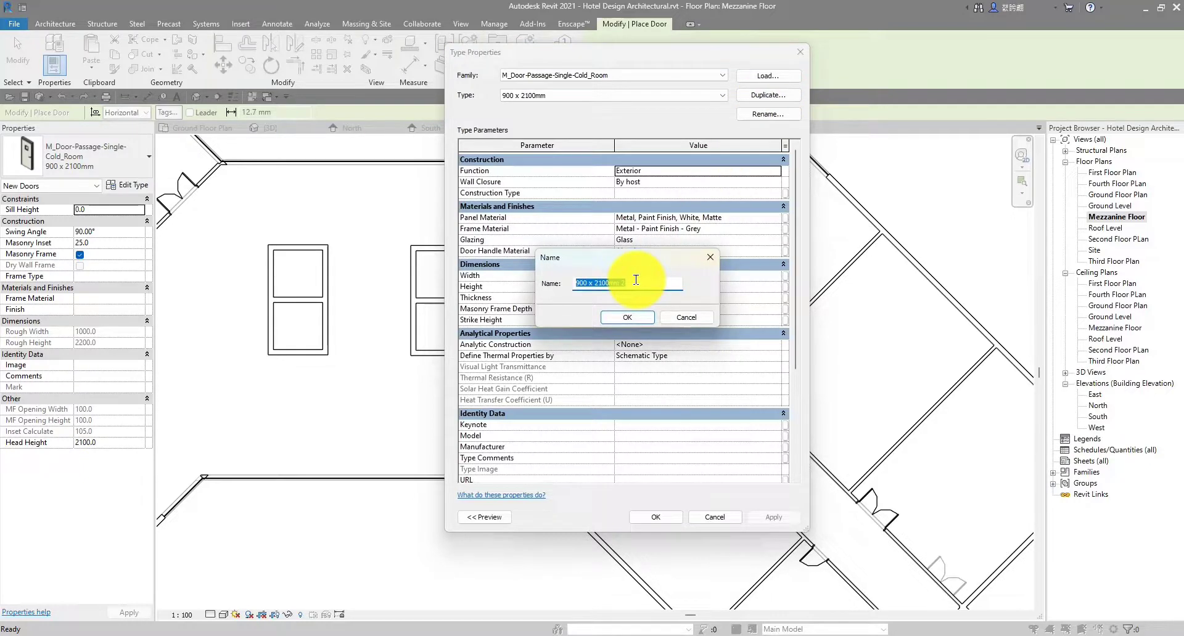
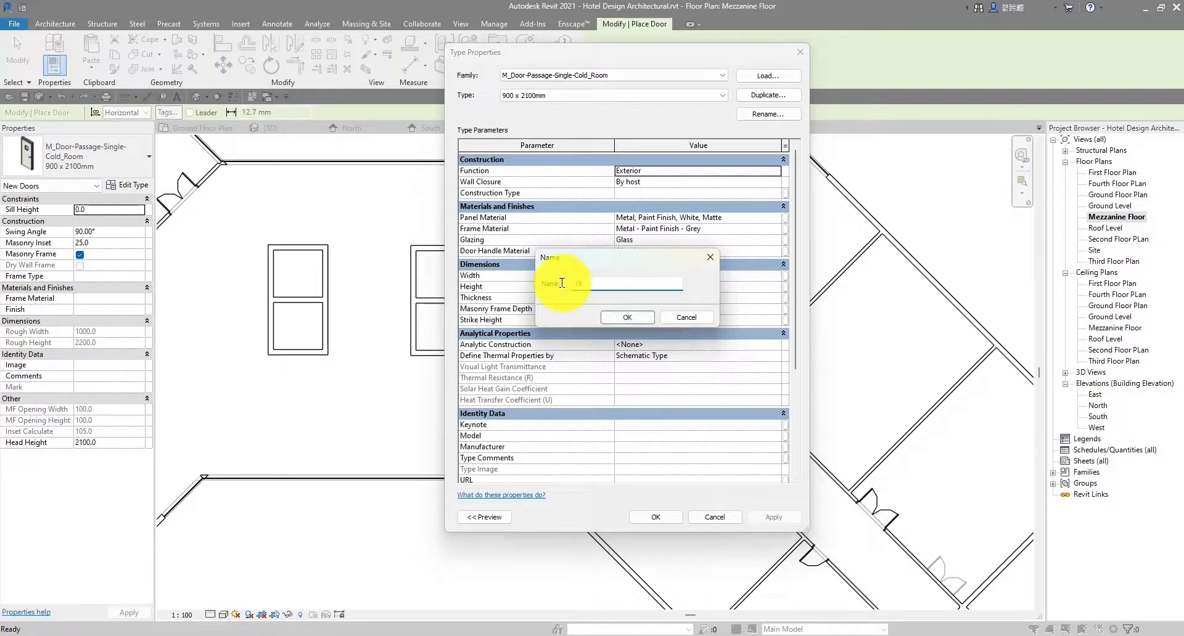
Name the duplicated cold-room door type W1 and close Type Properties
click(628, 317)
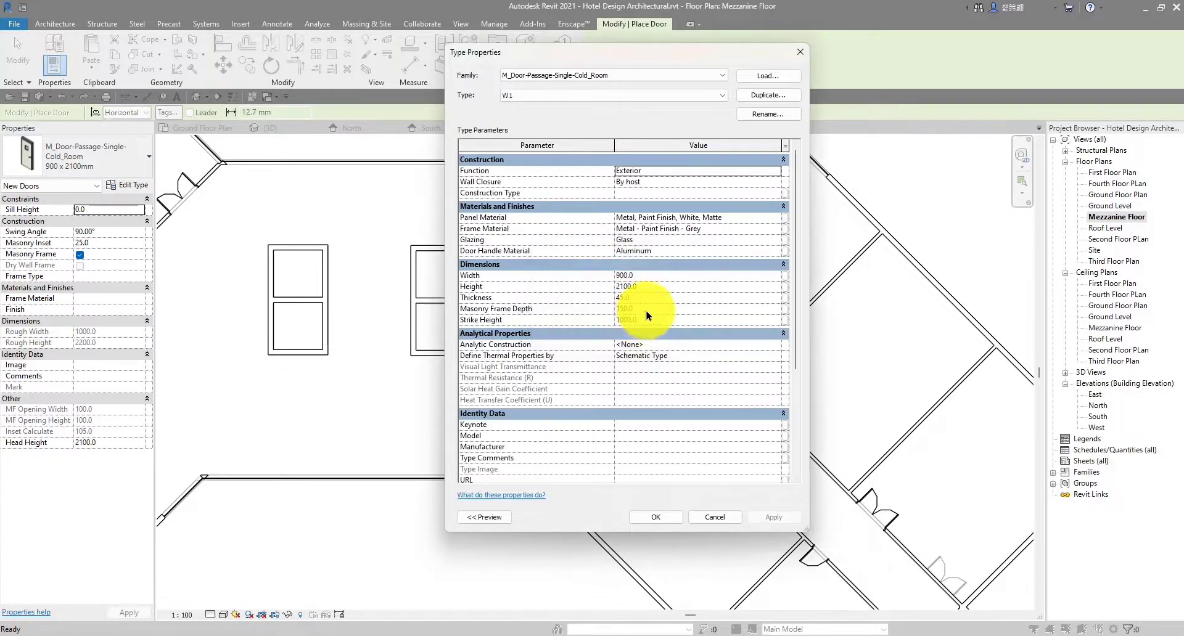
click(664, 516)
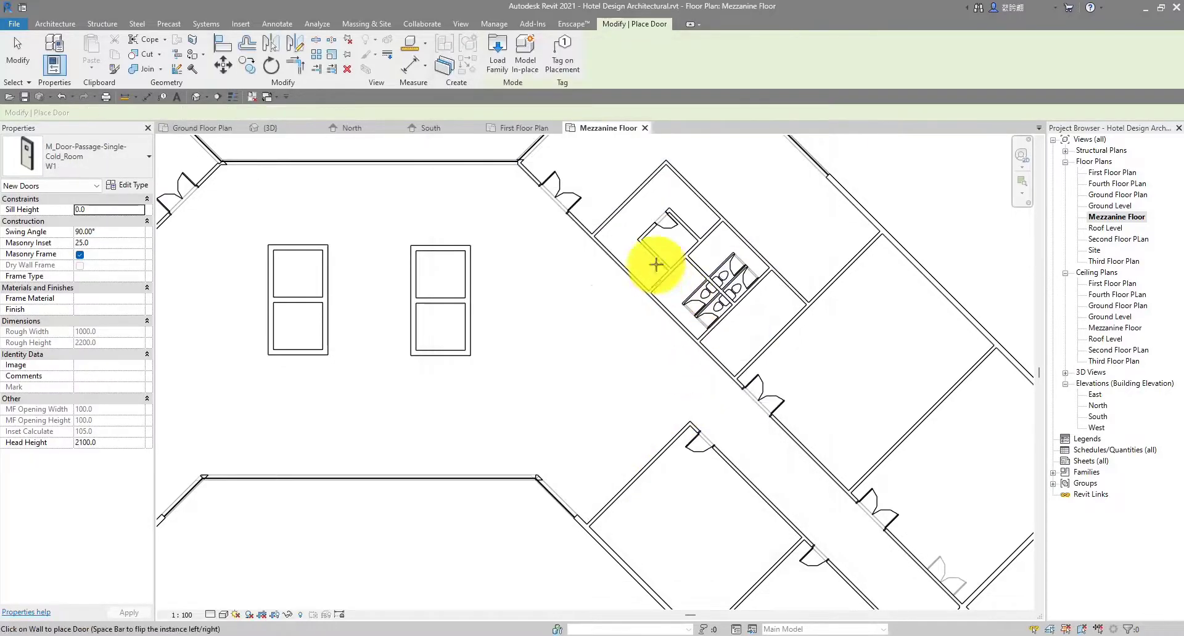
Place two W1 doors in the neighbouring walls by the toilets
scroll(607, 241, up, 3)
scroll(594, 251, up, 2)
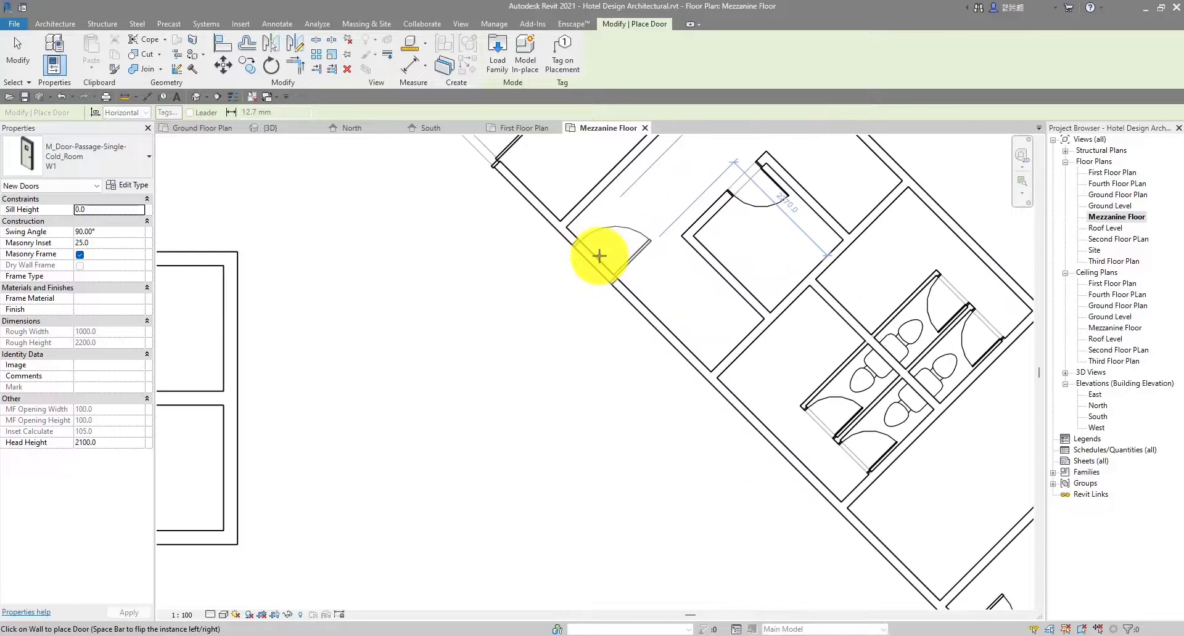
scroll(600, 256, down, 2)
scroll(600, 254, up, 2)
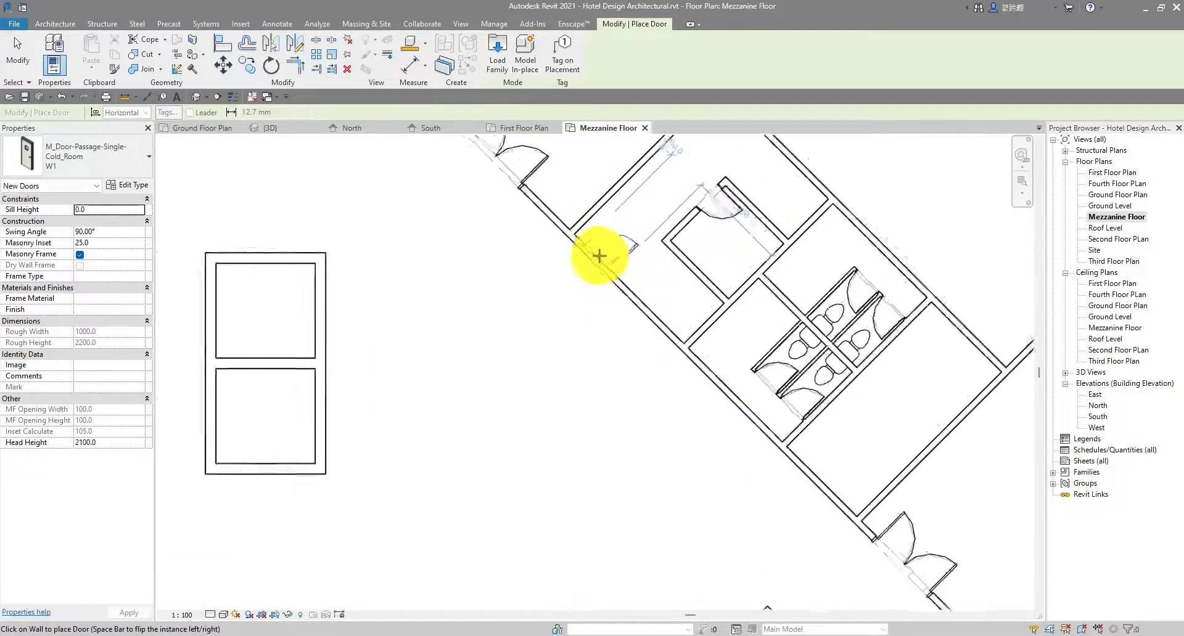
scroll(593, 249, up, 1)
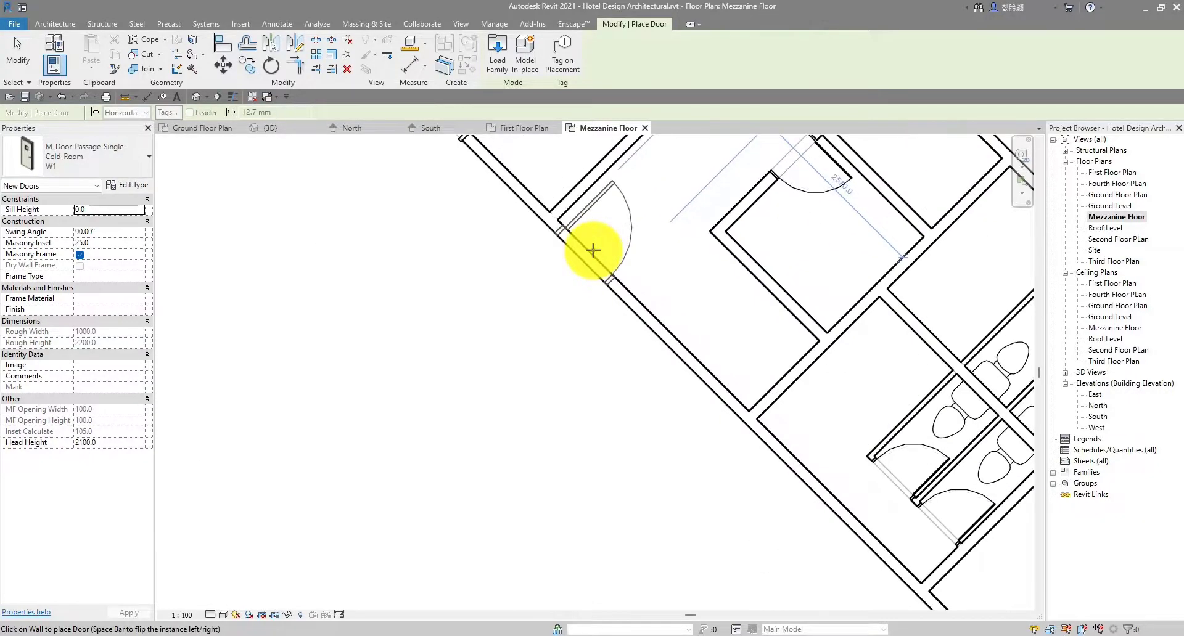
scroll(645, 259, down, 2)
scroll(665, 332, up, 2)
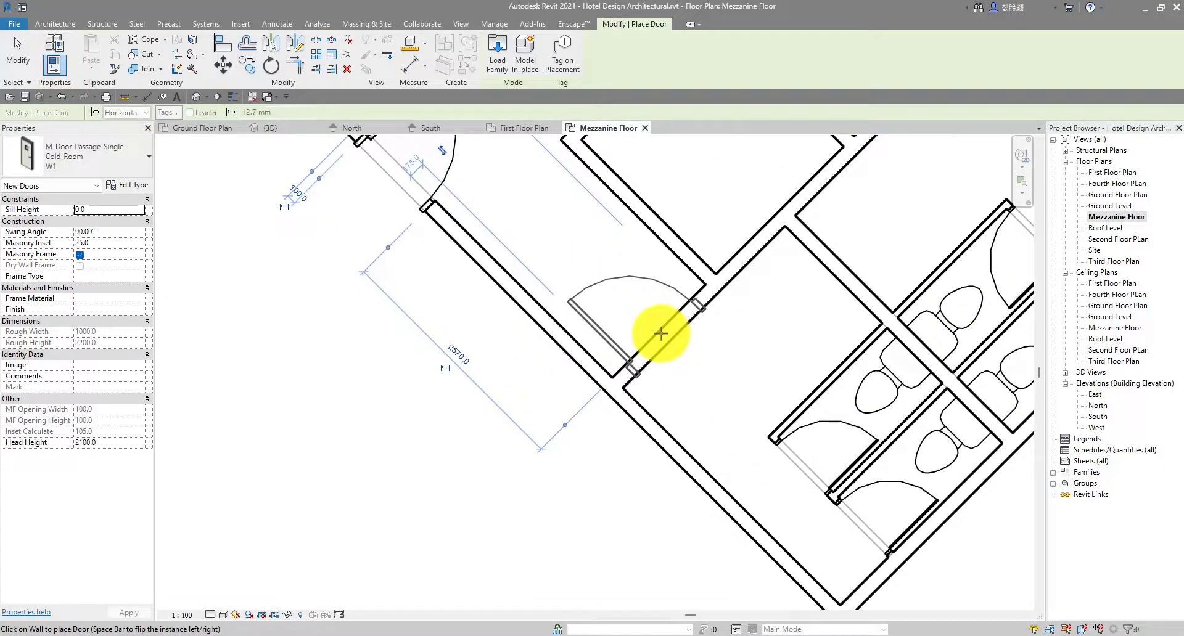
click(661, 332)
scroll(621, 488, down, 2)
scroll(691, 322, up, 1)
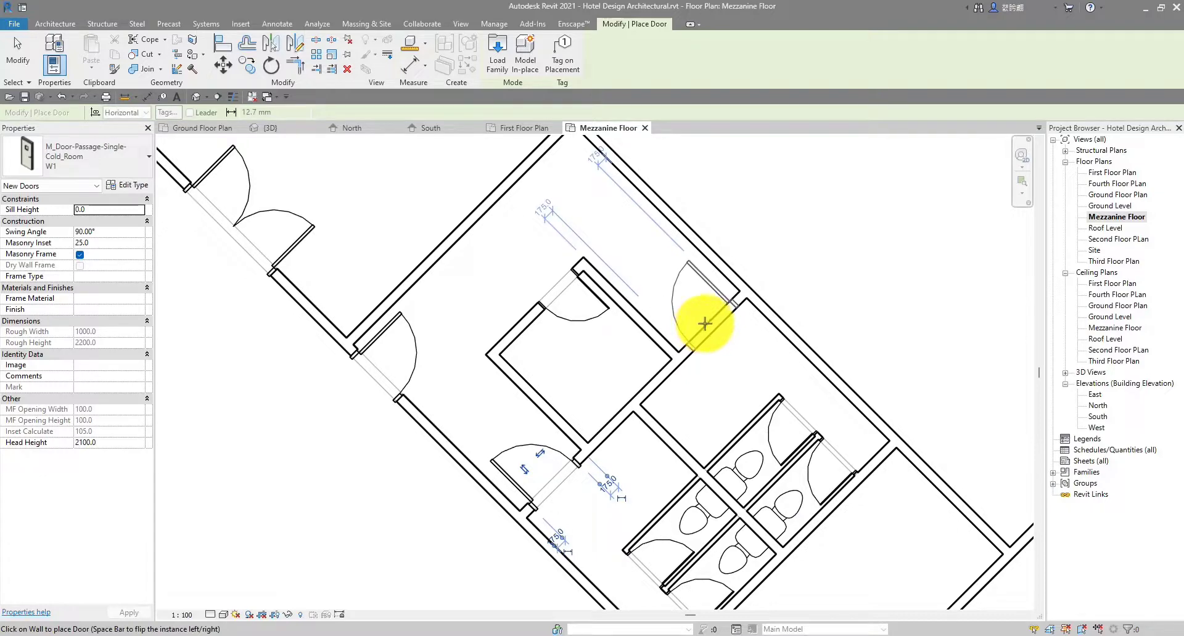
click(708, 321)
Place three more W1 doors around the left toilet block and corridor wall, then finish
scroll(708, 322, down, 4)
middle_drag(764, 444, 598, 308)
scroll(641, 395, down, 2)
middle_drag(458, 395, 917, 405)
scroll(490, 269, up, 5)
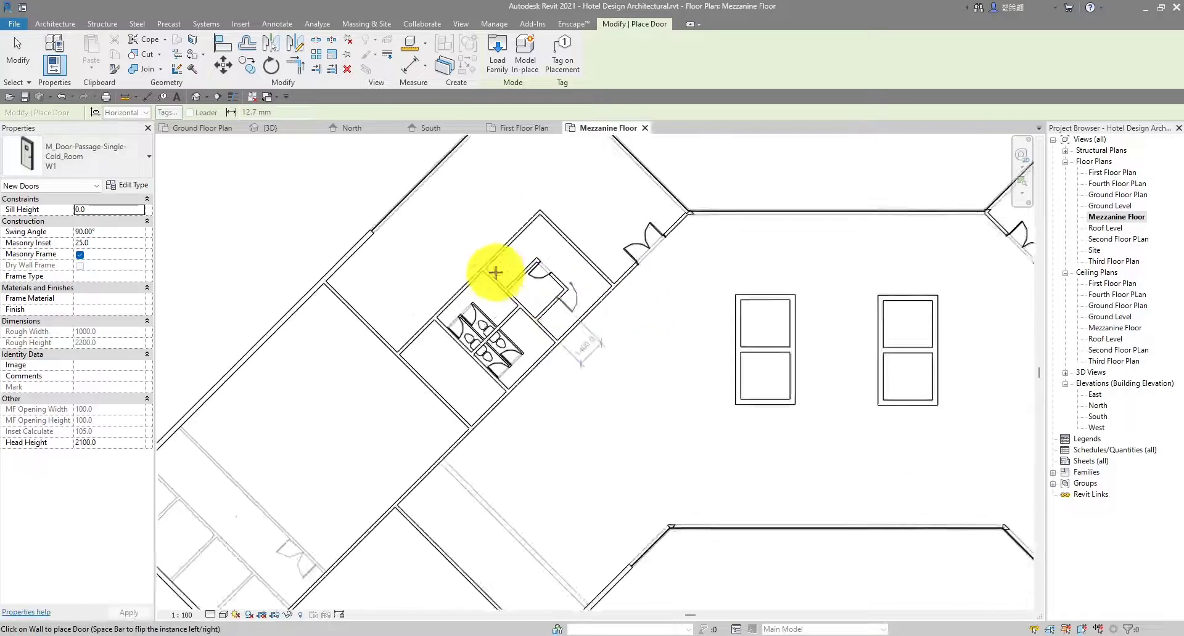
scroll(496, 281, up, 1)
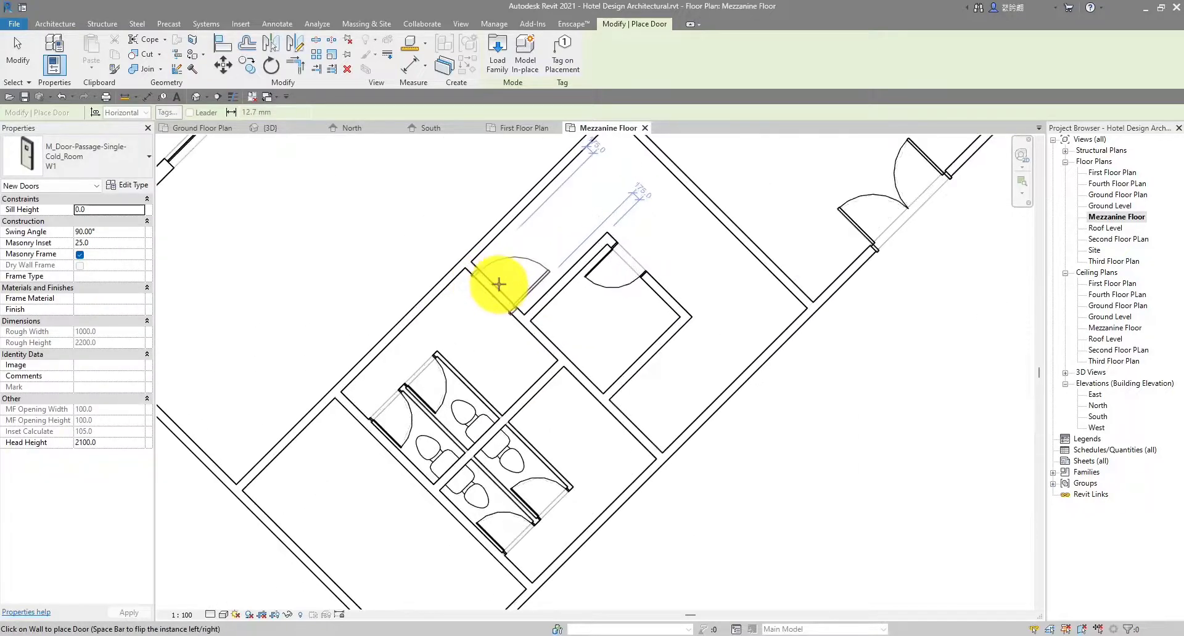
scroll(499, 284, up, 1)
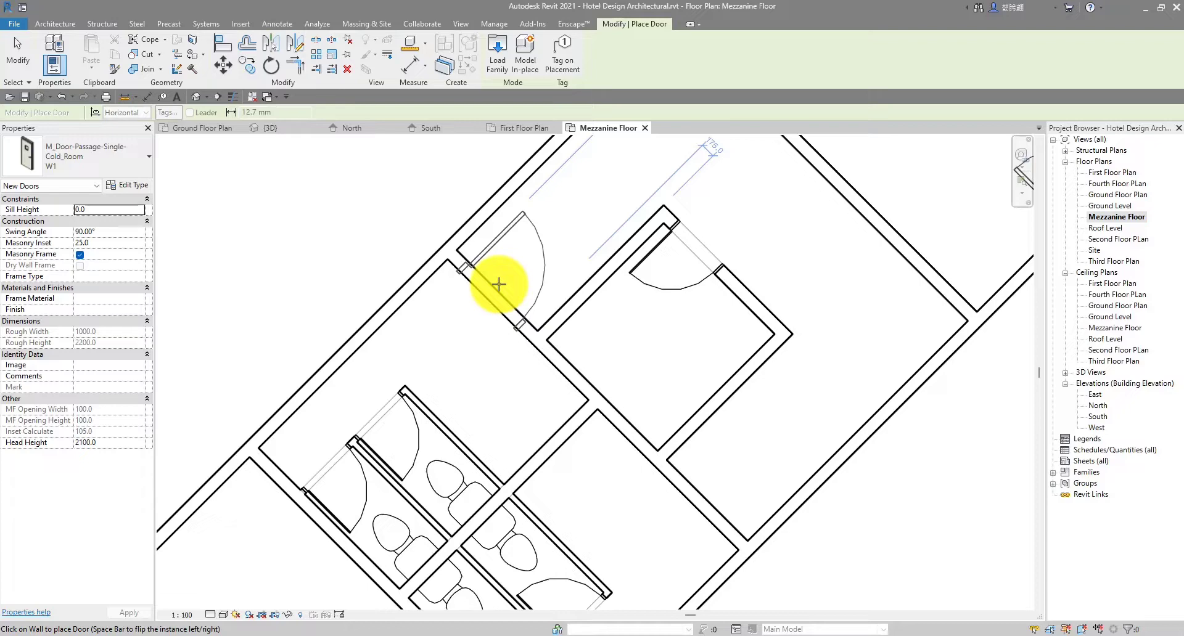
click(499, 285)
scroll(627, 475, down, 3)
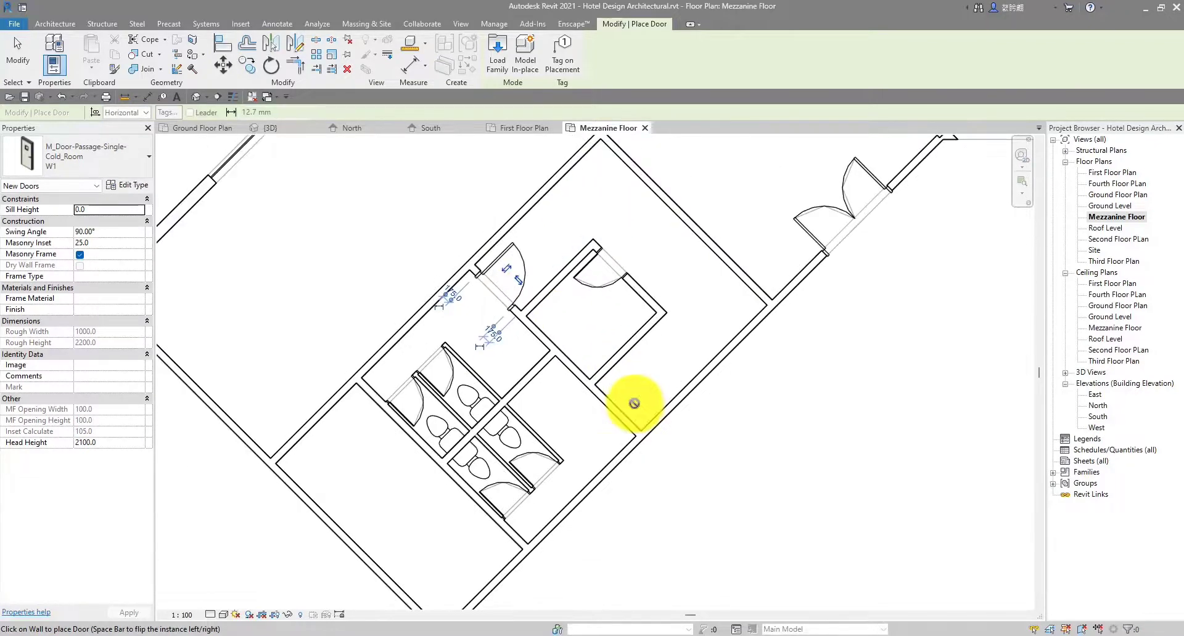
scroll(613, 483, up, 1)
scroll(612, 411, up, 2)
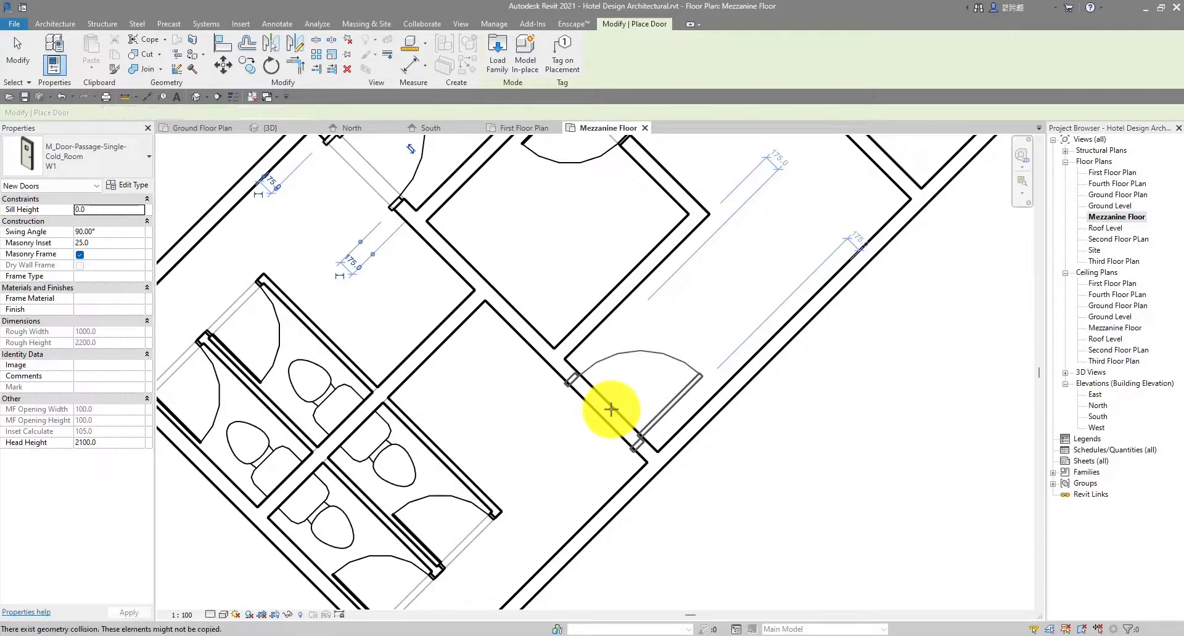
click(611, 409)
scroll(611, 410, down, 2)
middle_drag(721, 308, 661, 356)
scroll(660, 357, up, 1)
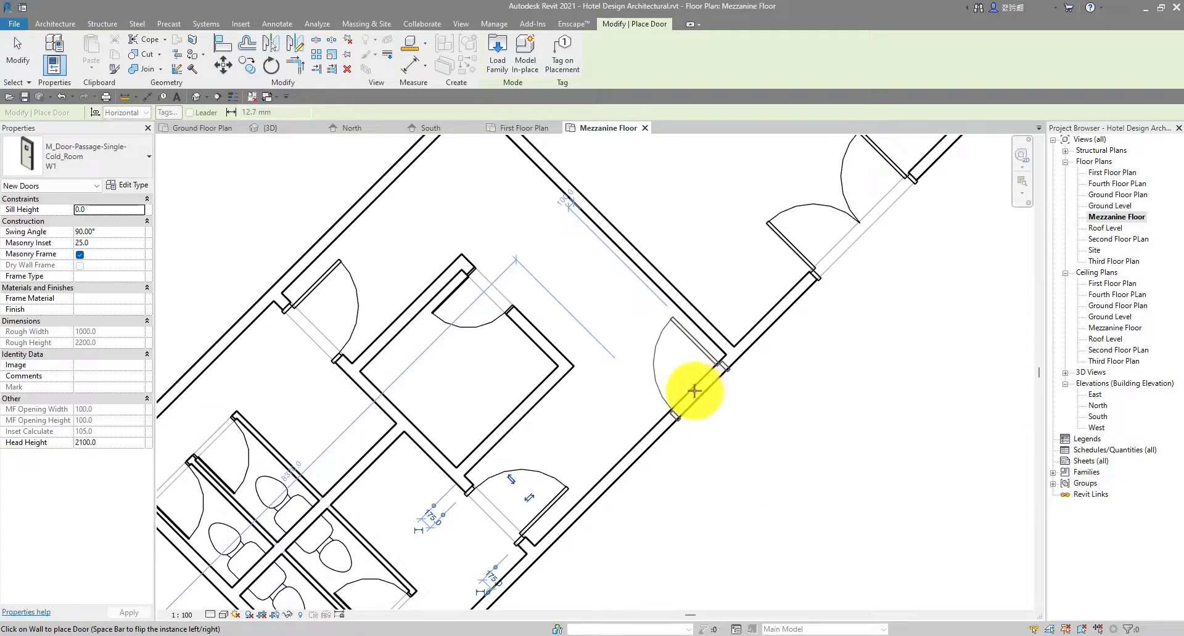
click(691, 393)
scroll(692, 394, down, 4)
key(Escape)
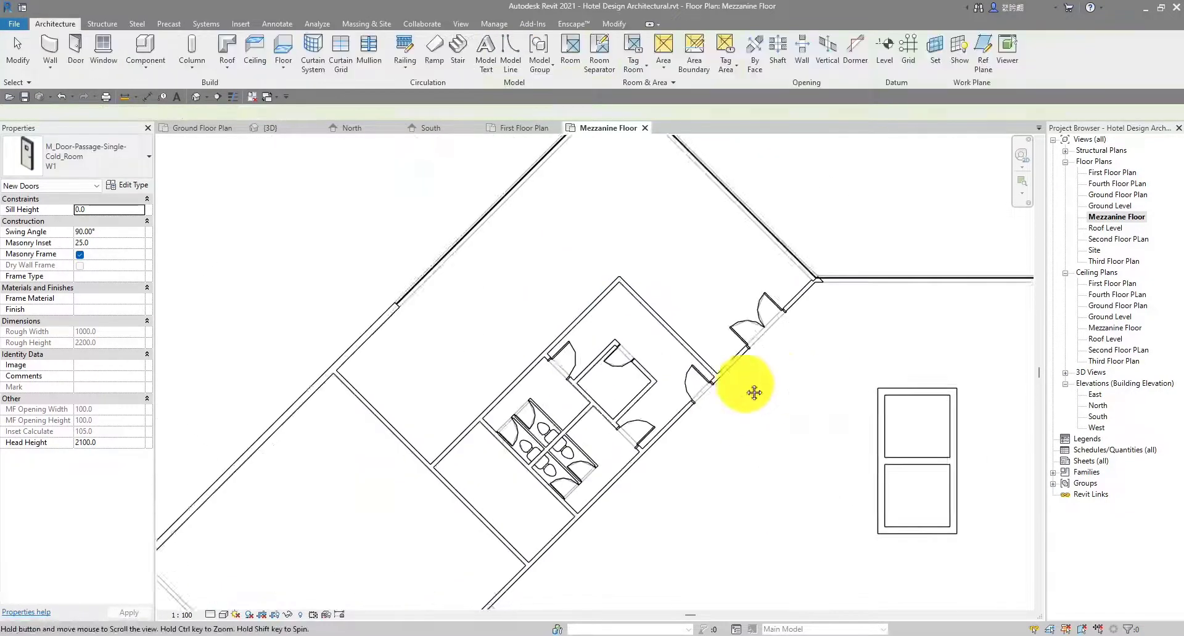
Inspect a placed door and the diagonal-wall door, then deselect them
middle_drag(753, 394, 627, 385)
scroll(895, 362, up, 1)
scroll(752, 320, up, 4)
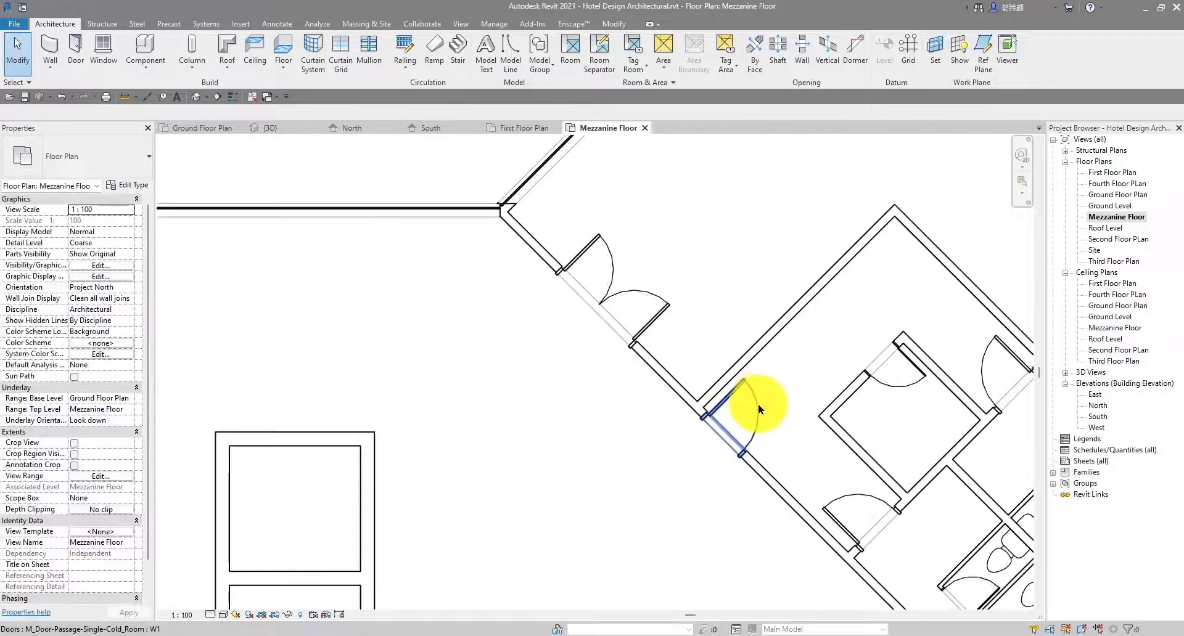
click(758, 410)
scroll(642, 452, up, 2)
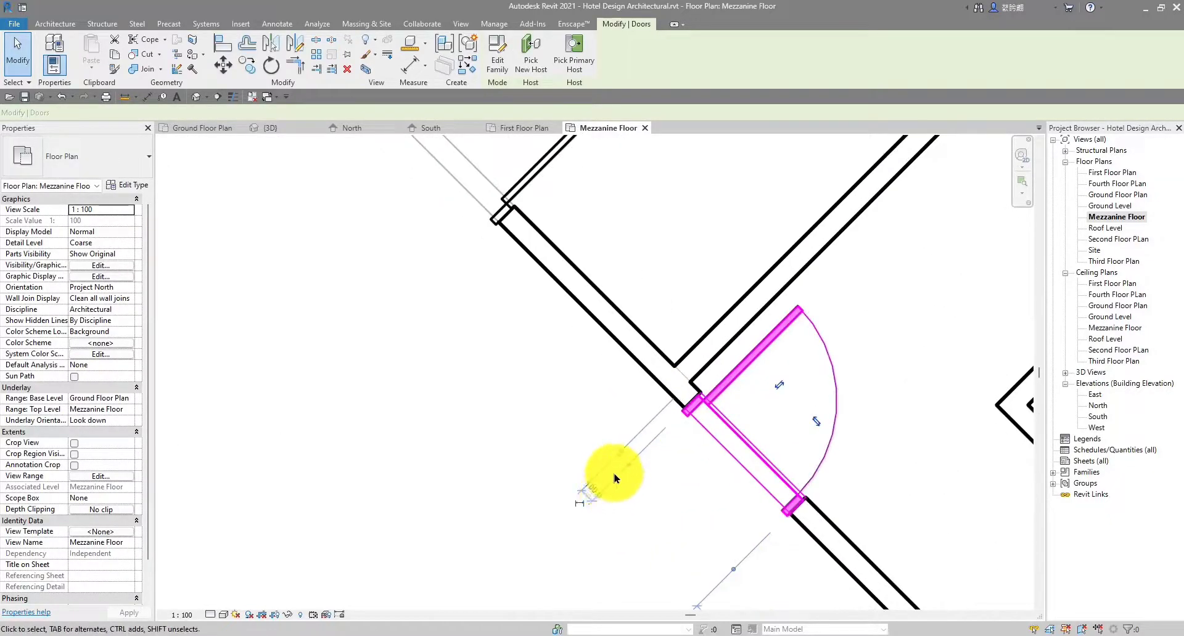
key(Escape)
scroll(659, 412, down, 4)
middle_drag(596, 396, 841, 371)
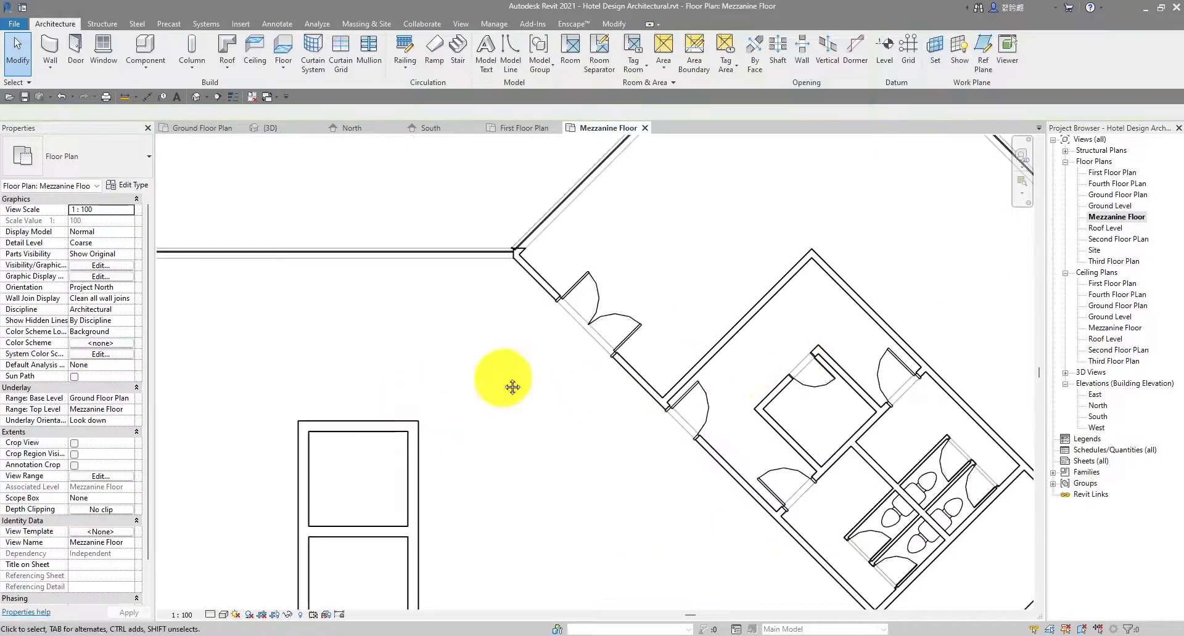
middle_drag(511, 387, 493, 265)
scroll(512, 320, up, 3)
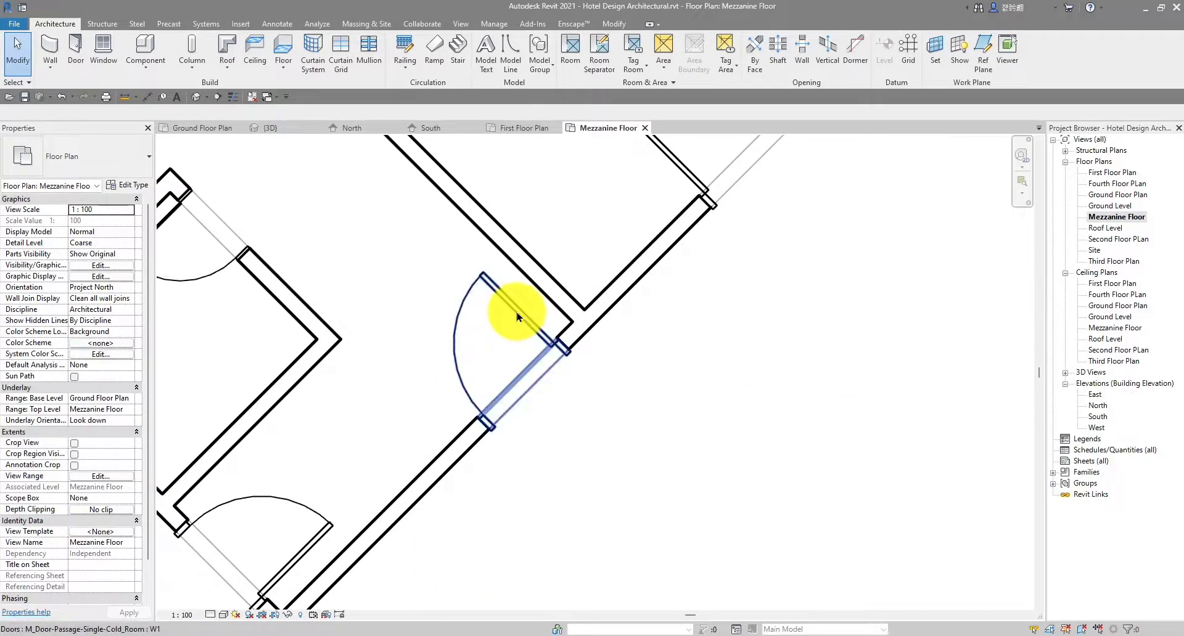
click(517, 317)
scroll(517, 317, up, 2)
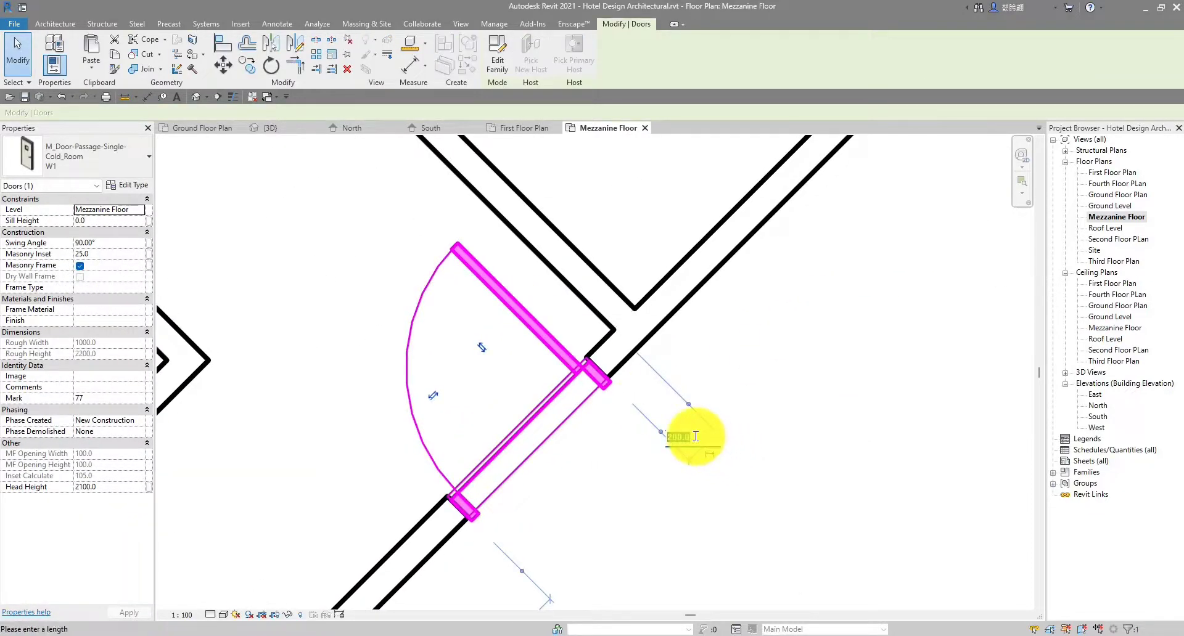
key(Escape)
key(Escape)
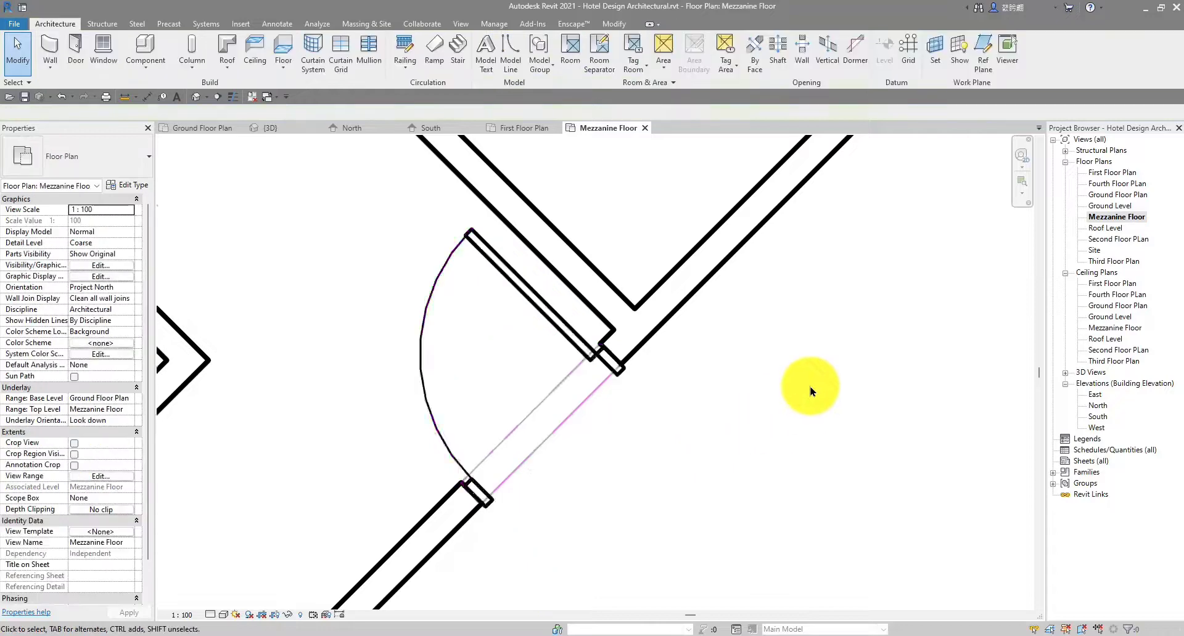
Select the W1 door at the left toilet block and start Create Similar
scroll(792, 339, down, 3)
middle_drag(793, 339, 415, 295)
scroll(534, 357, down, 2)
scroll(407, 294, down, 1)
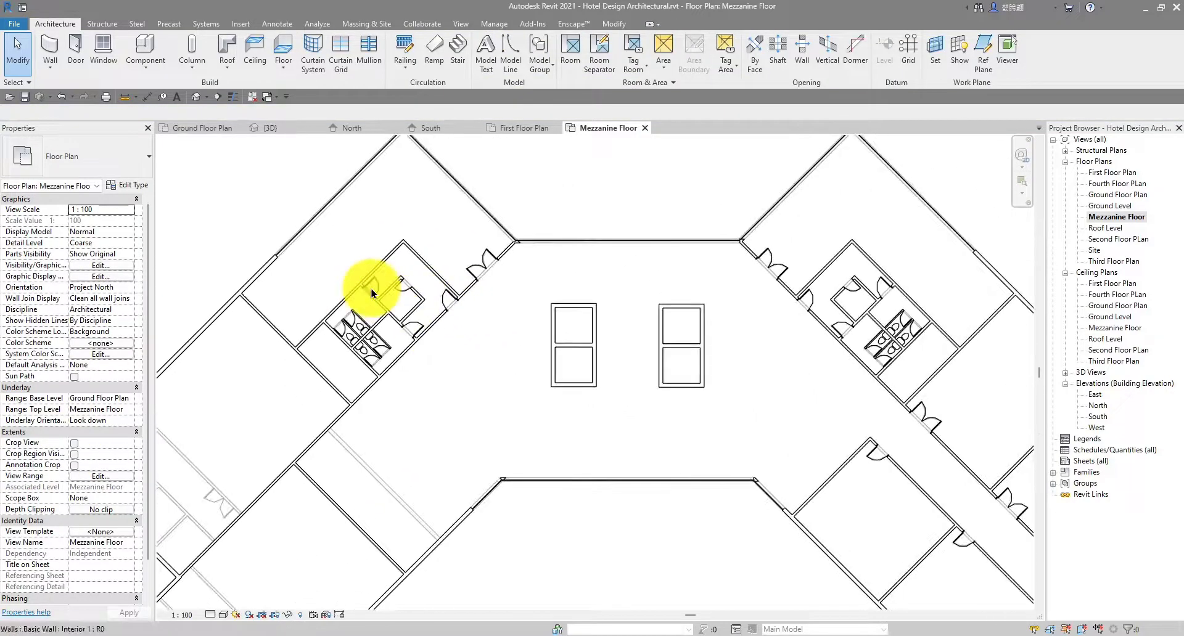
scroll(372, 292, up, 4)
scroll(470, 312, down, 5)
middle_drag(553, 323, 426, 315)
scroll(840, 296, up, 2)
scroll(826, 283, up, 1)
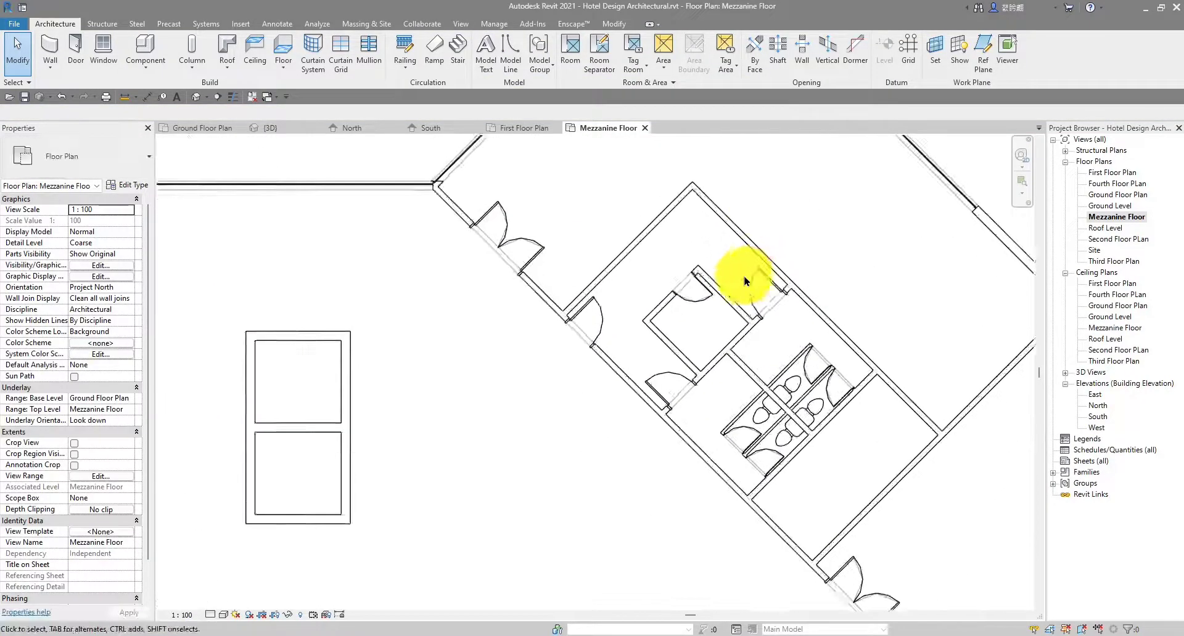
scroll(537, 336, down, 3)
middle_drag(536, 336, 502, 293)
scroll(389, 196, up, 5)
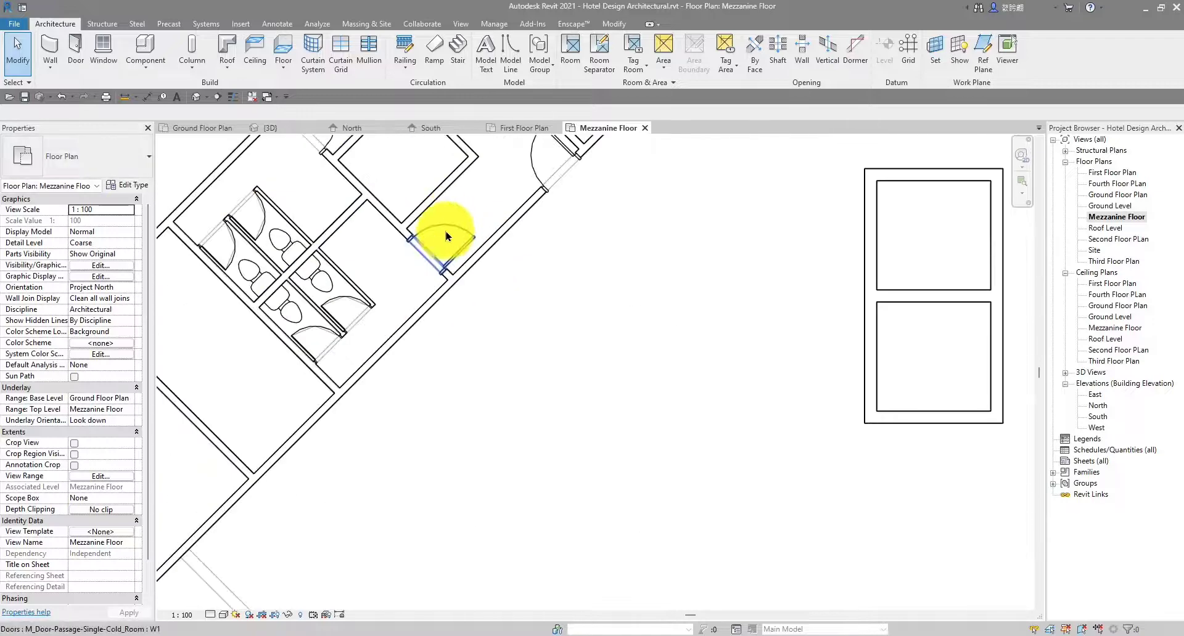
click(448, 234)
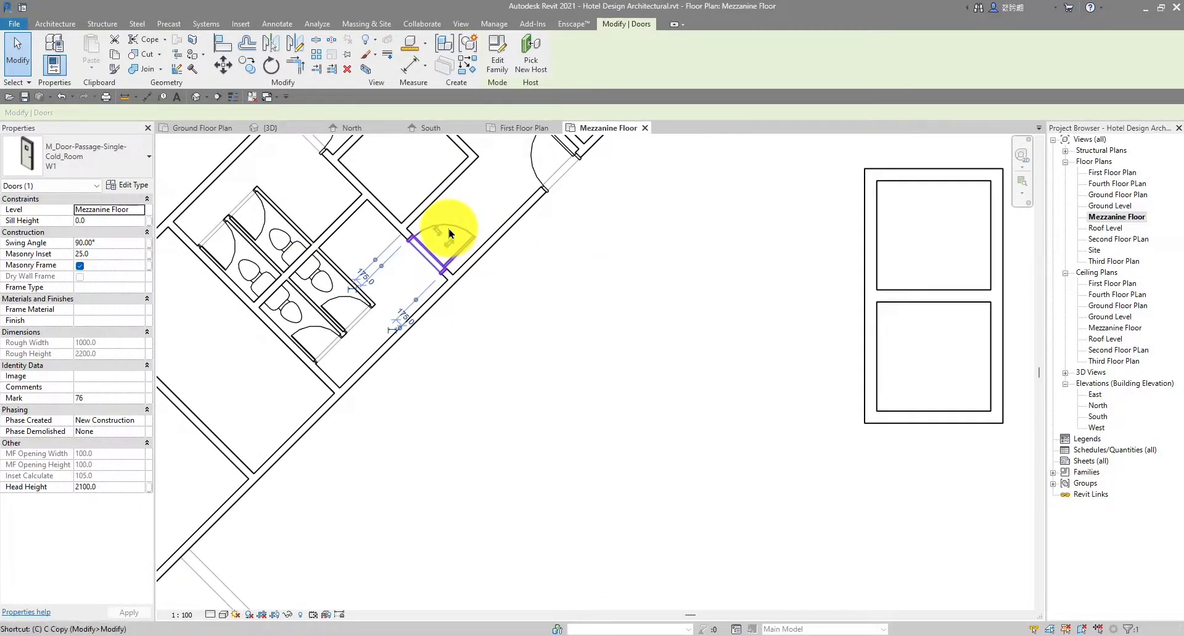
key(s)
scroll(483, 245, down, 4)
scroll(479, 306, up, 4)
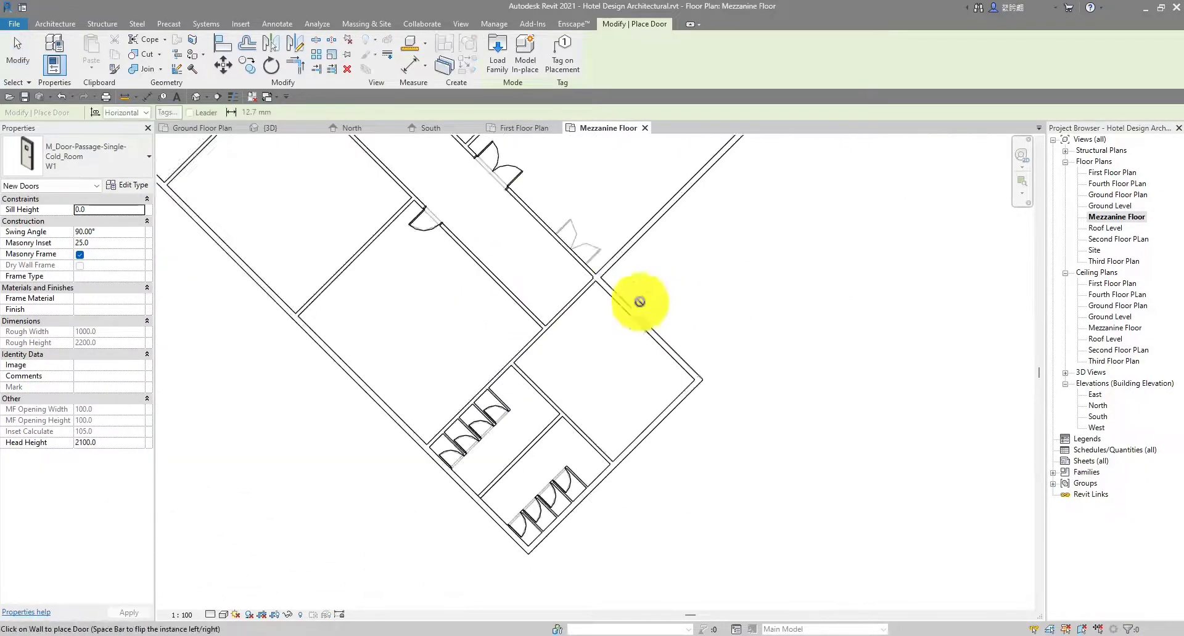
Place W1 doors in the wall by the stalls and in the washroom wall
scroll(639, 301, up, 2)
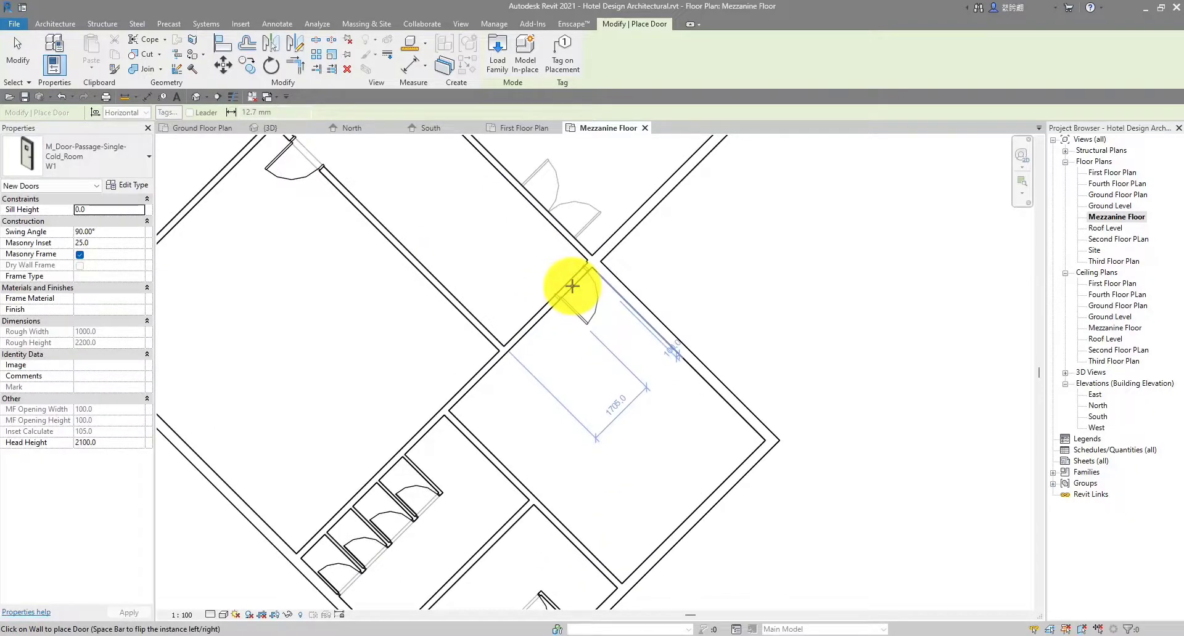
click(572, 286)
scroll(549, 510, down, 3)
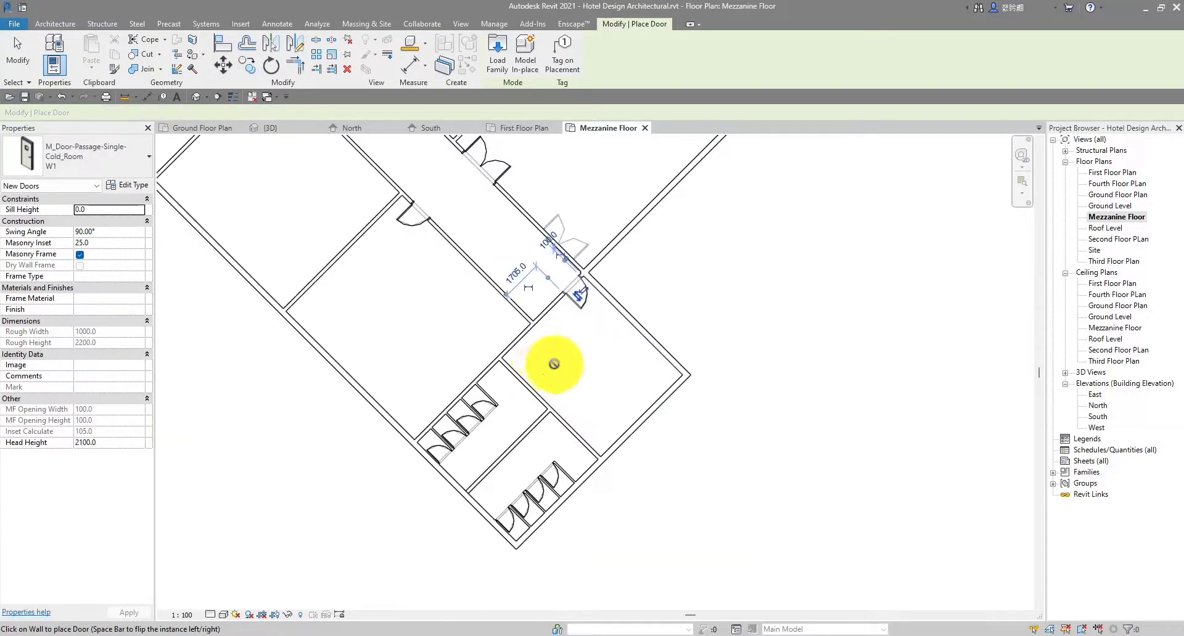
scroll(624, 325, up, 4)
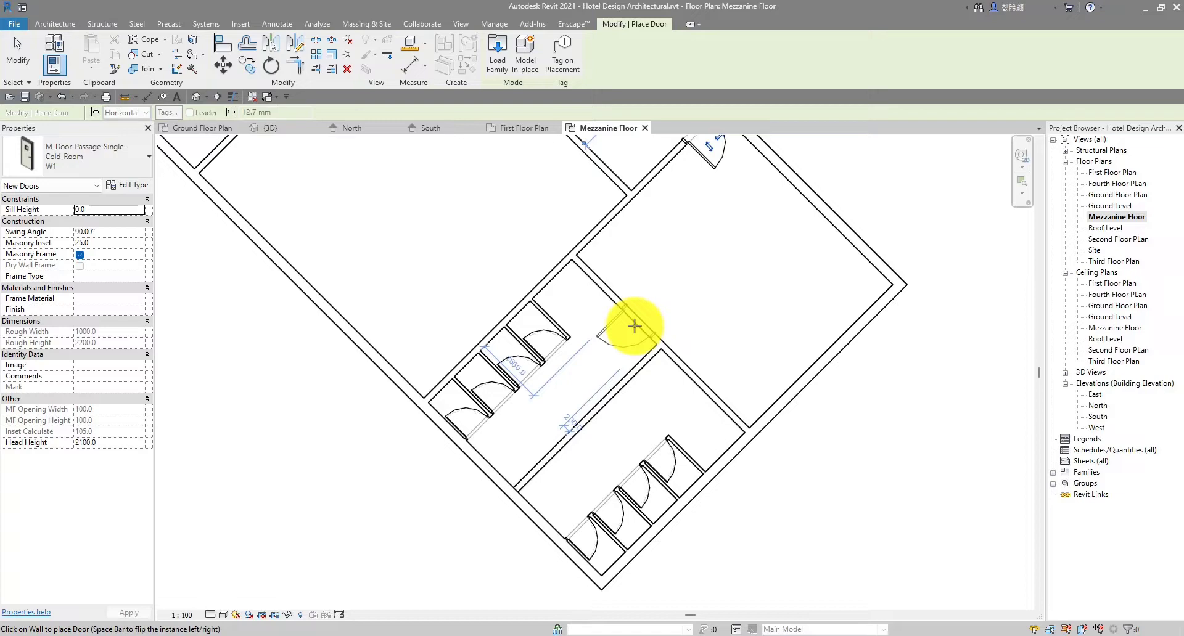
scroll(634, 326, up, 1)
scroll(635, 326, up, 2)
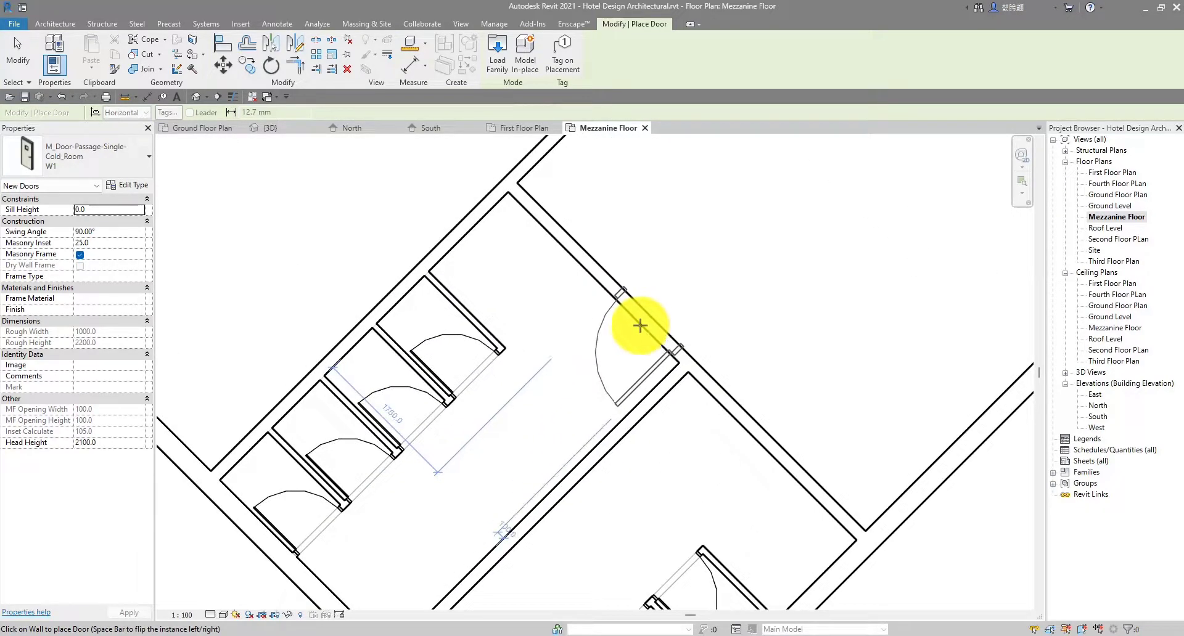
click(639, 325)
Add a W1 door in the facing wall and finish door placement
scroll(709, 336, down, 2)
scroll(715, 308, up, 3)
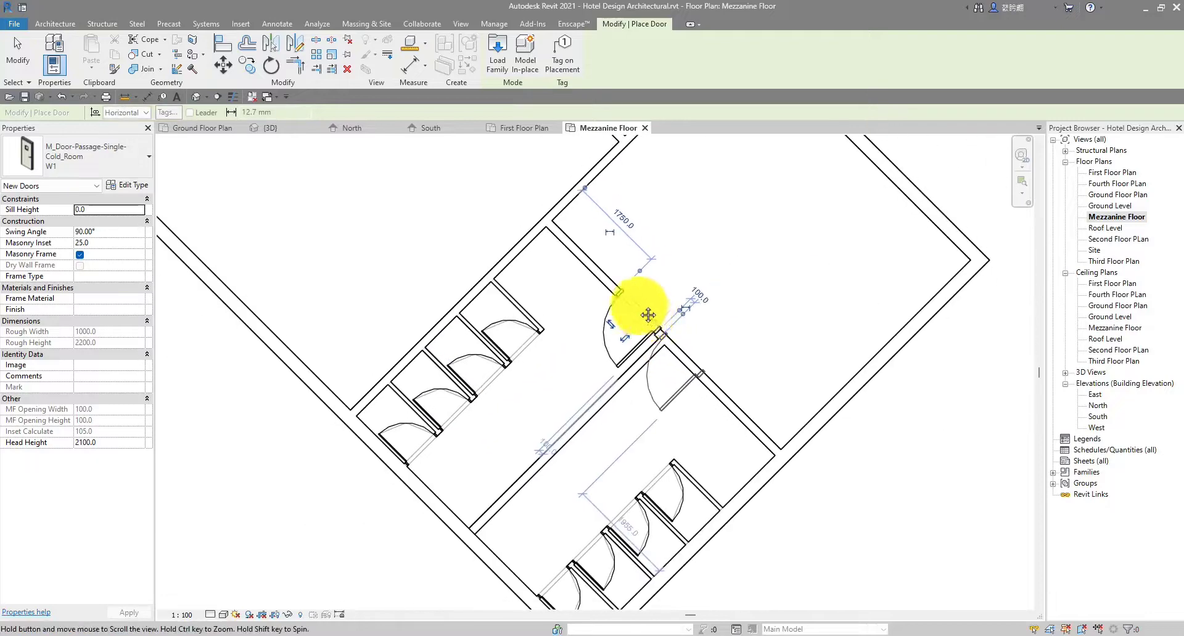
scroll(643, 304, up, 1)
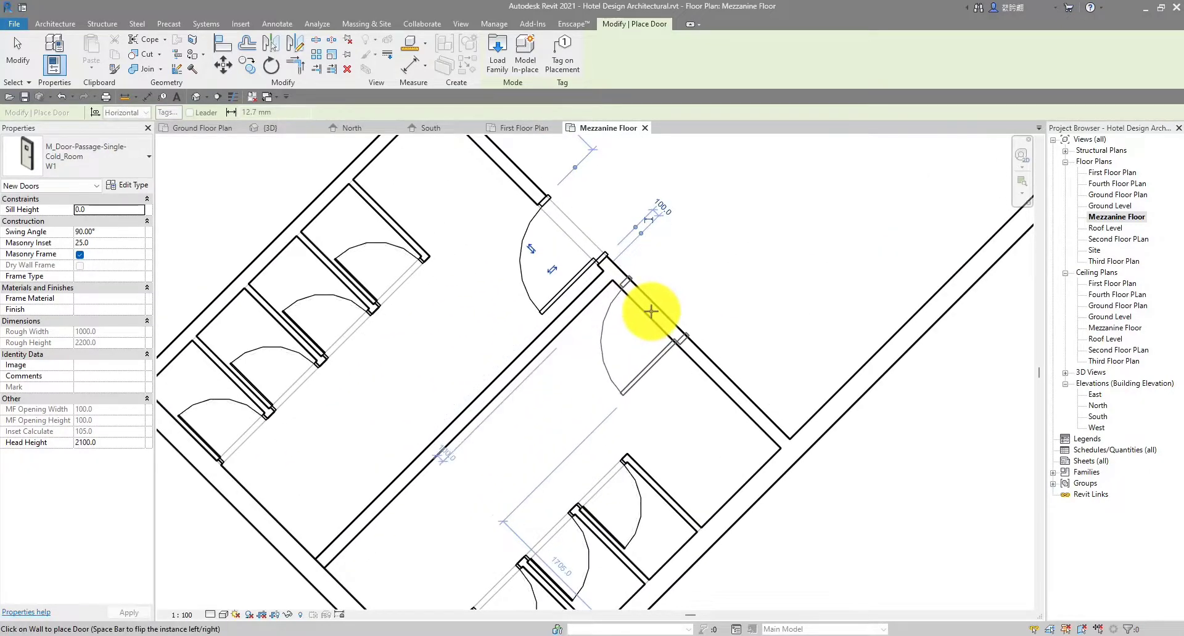
scroll(651, 311, down, 6)
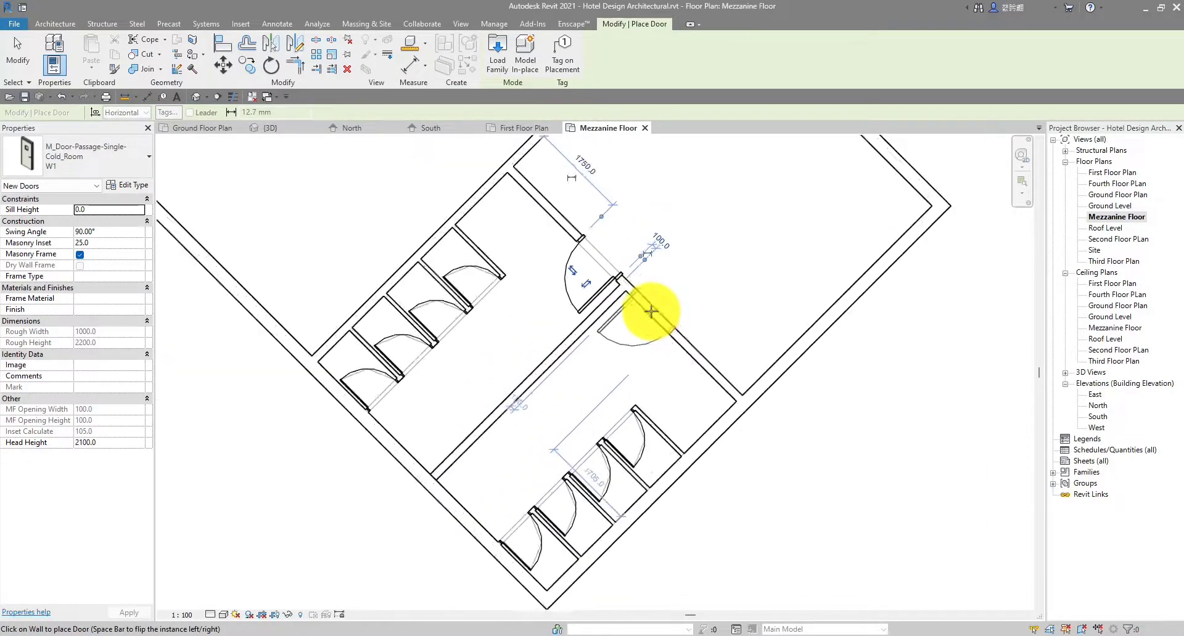
scroll(651, 311, up, 5)
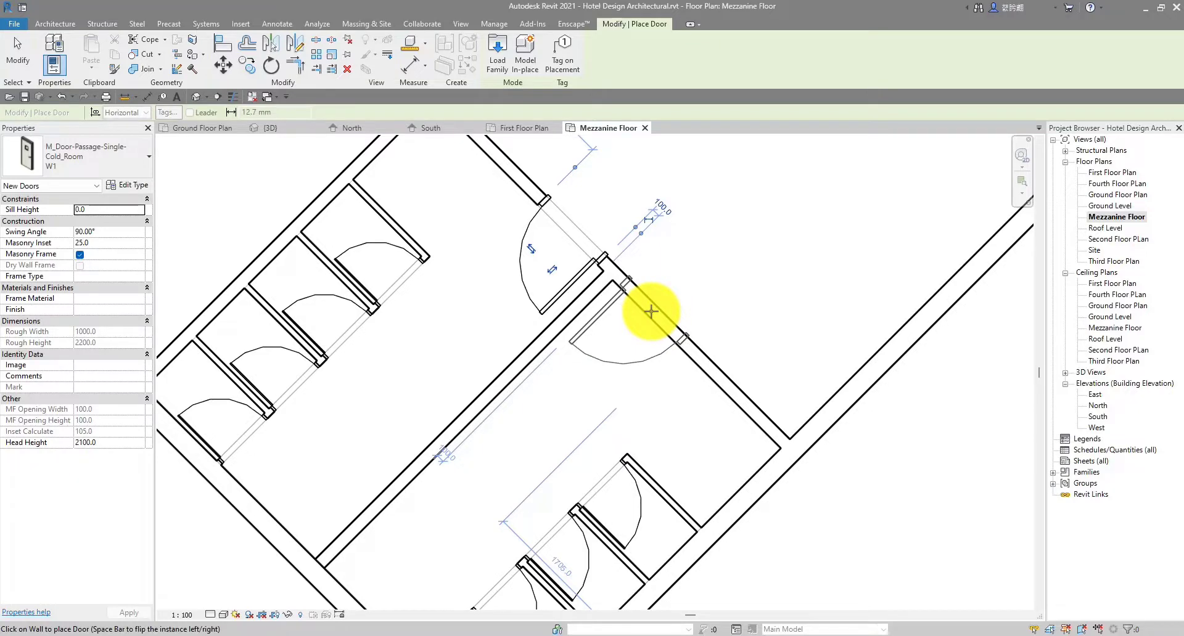
click(651, 312)
key(Escape)
scroll(651, 313, down, 3)
middle_drag(651, 314, 559, 372)
scroll(558, 371, up, 2)
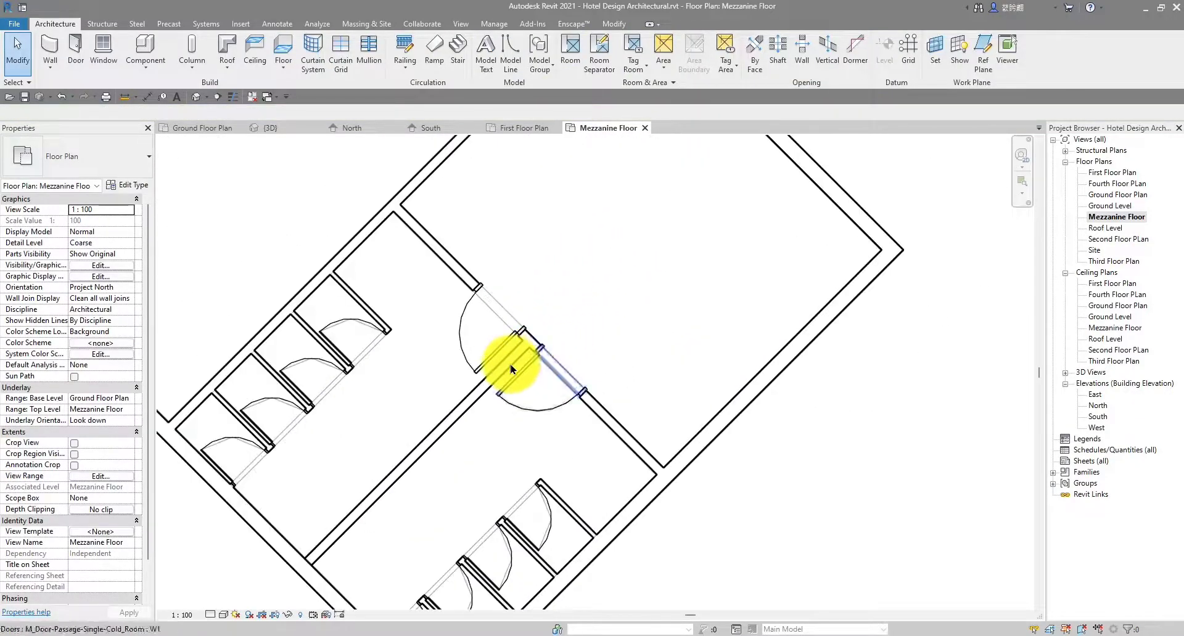
Stretch the washroom interior wall's end along its angle and review the washrooms
click(529, 354)
drag(529, 354, 605, 273)
click(746, 296)
scroll(746, 302, down, 5)
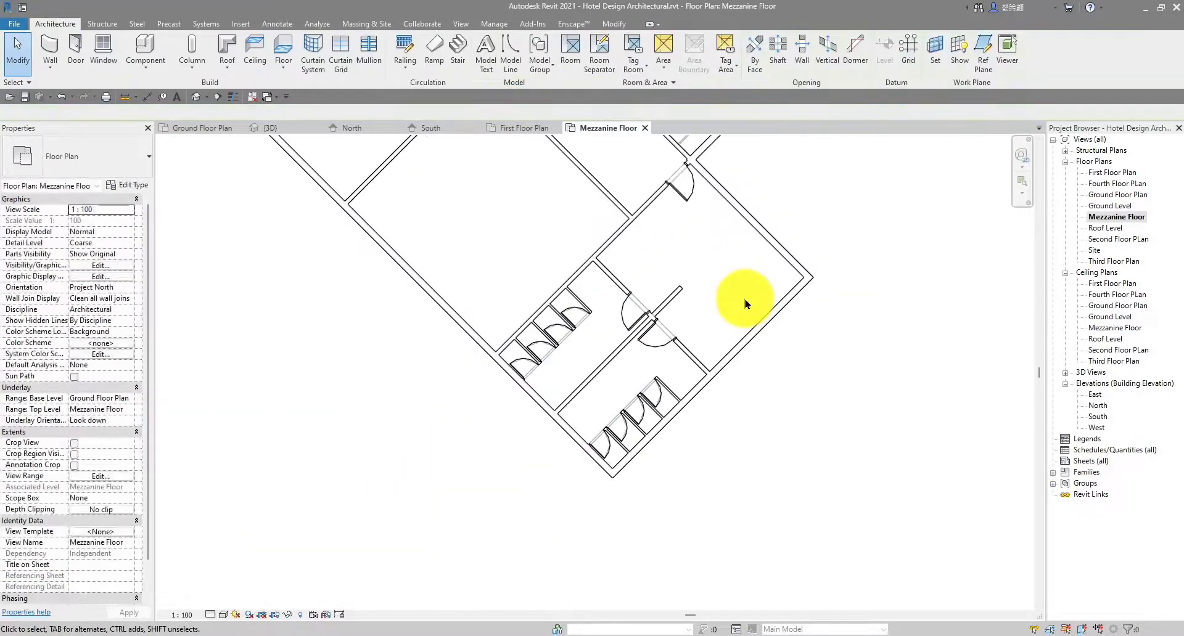
middle_drag(740, 303, 737, 307)
scroll(758, 330, up, 4)
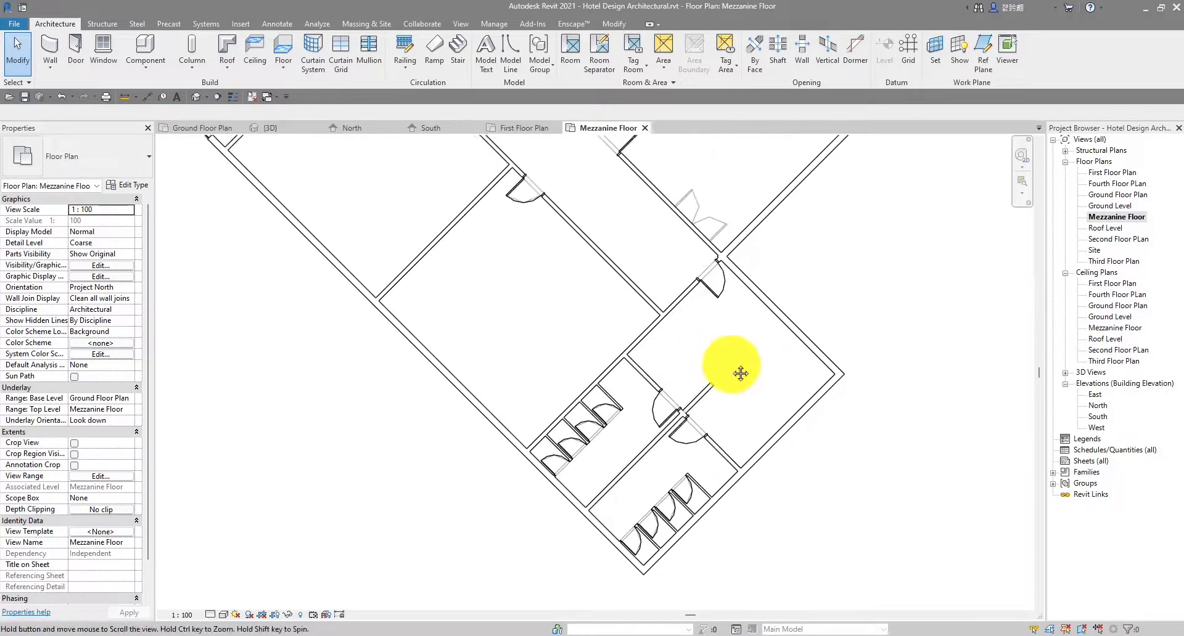
scroll(727, 383, down, 5)
middle_drag(735, 332, 748, 387)
scroll(754, 398, up, 5)
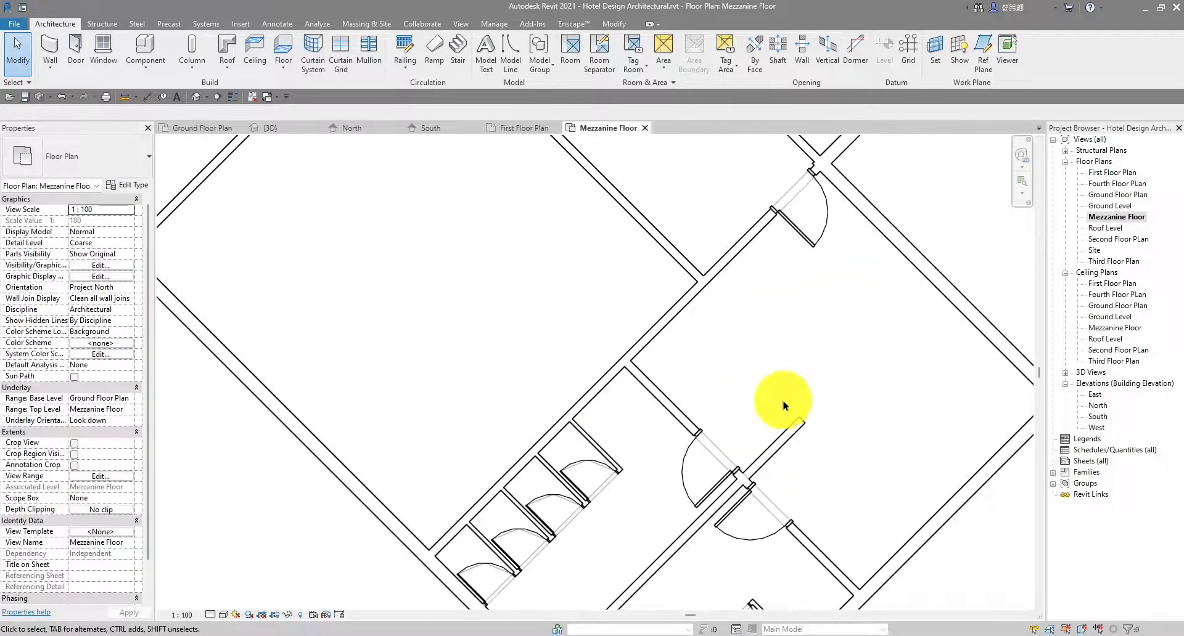
scroll(854, 391, down, 2)
middle_drag(849, 407, 755, 401)
scroll(849, 396, down, 3)
scroll(701, 403, up, 5)
scroll(803, 393, down, 4)
scroll(742, 342, up, 3)
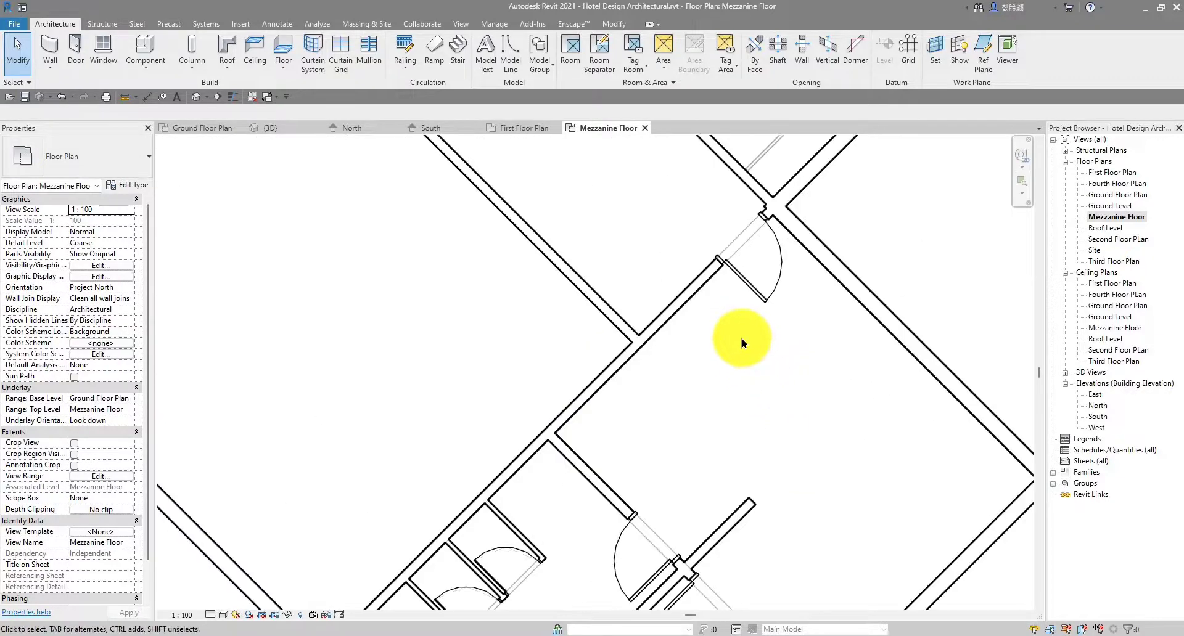
scroll(758, 347, down, 3)
middle_drag(766, 358, 729, 365)
scroll(734, 366, down, 2)
scroll(672, 369, down, 2)
scroll(538, 347, down, 1)
middle_drag(514, 351, 680, 455)
scroll(397, 244, up, 5)
scroll(469, 285, down, 4)
middle_drag(565, 351, 449, 317)
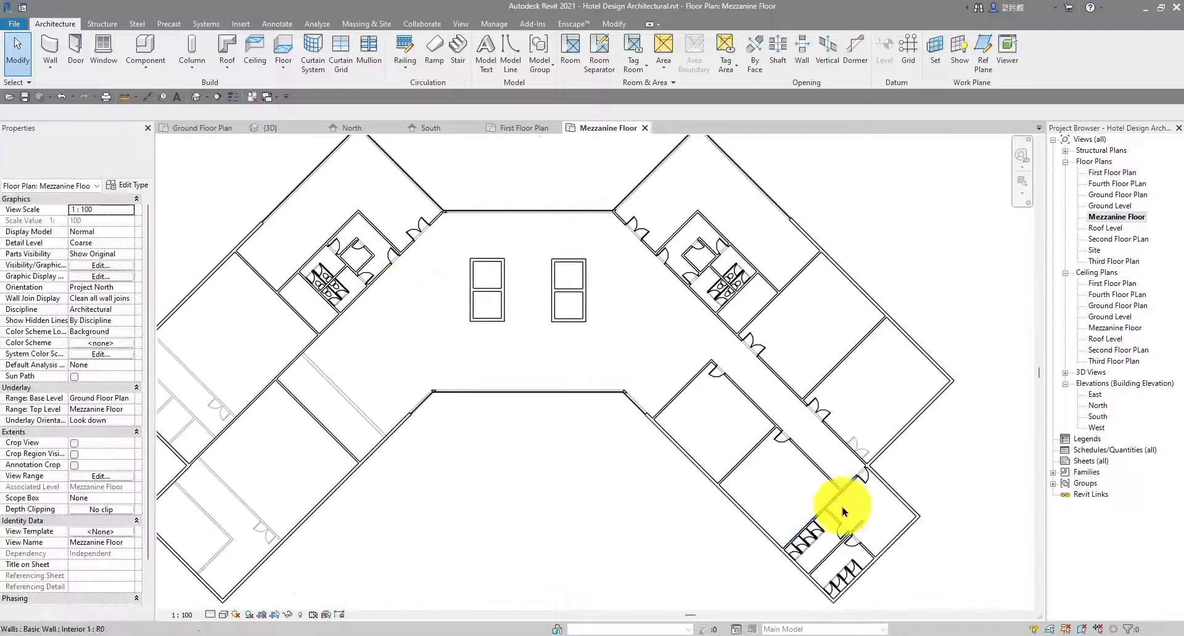
scroll(854, 520, up, 4)
middle_drag(874, 528, 758, 438)
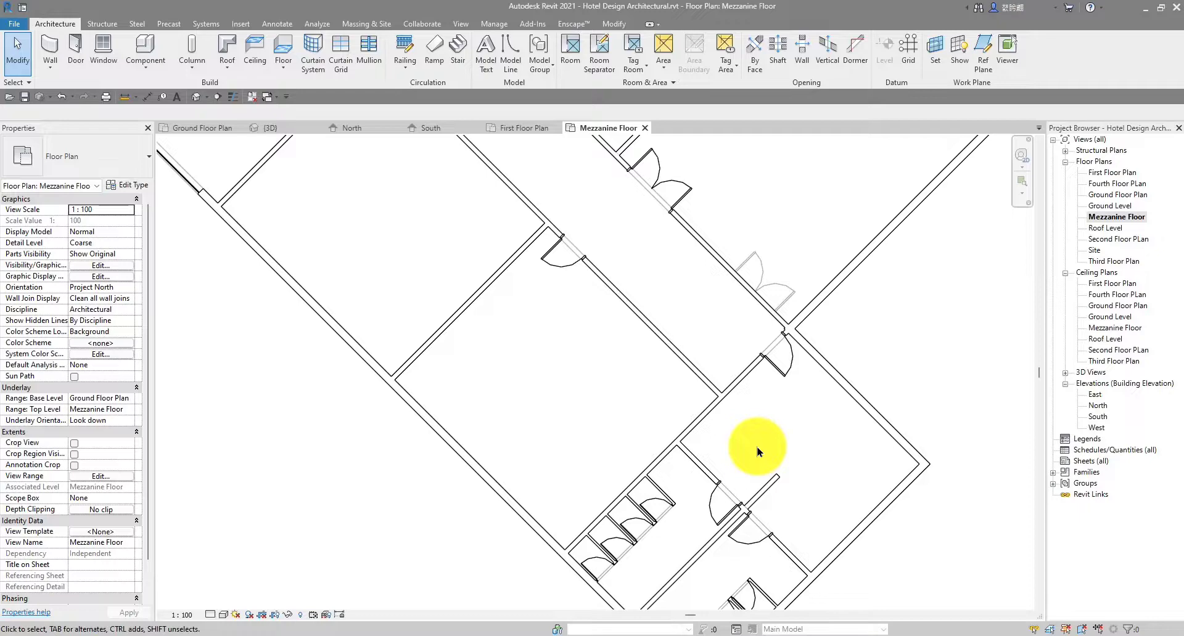
Extend the interior partition wall to 7000 mm length
middle_drag(757, 450, 631, 374)
scroll(700, 385, up, 3)
scroll(700, 384, down, 3)
scroll(599, 375, up, 3)
scroll(709, 345, down, 3)
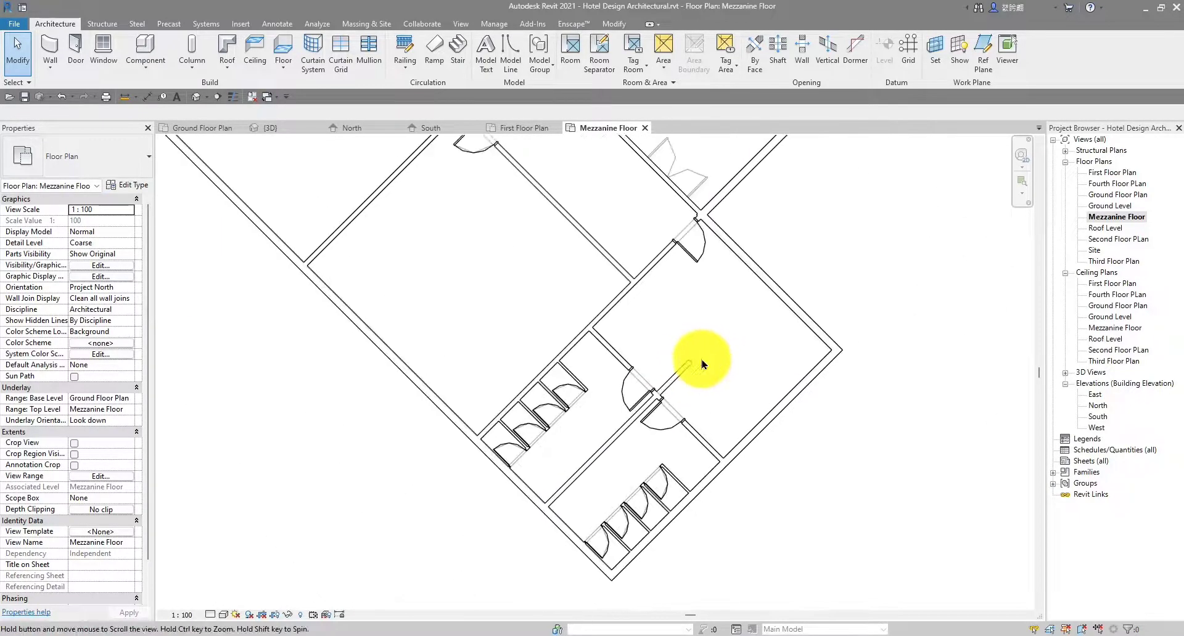
scroll(683, 376, up, 2)
click(684, 369)
drag(688, 368, 706, 354)
click(801, 381)
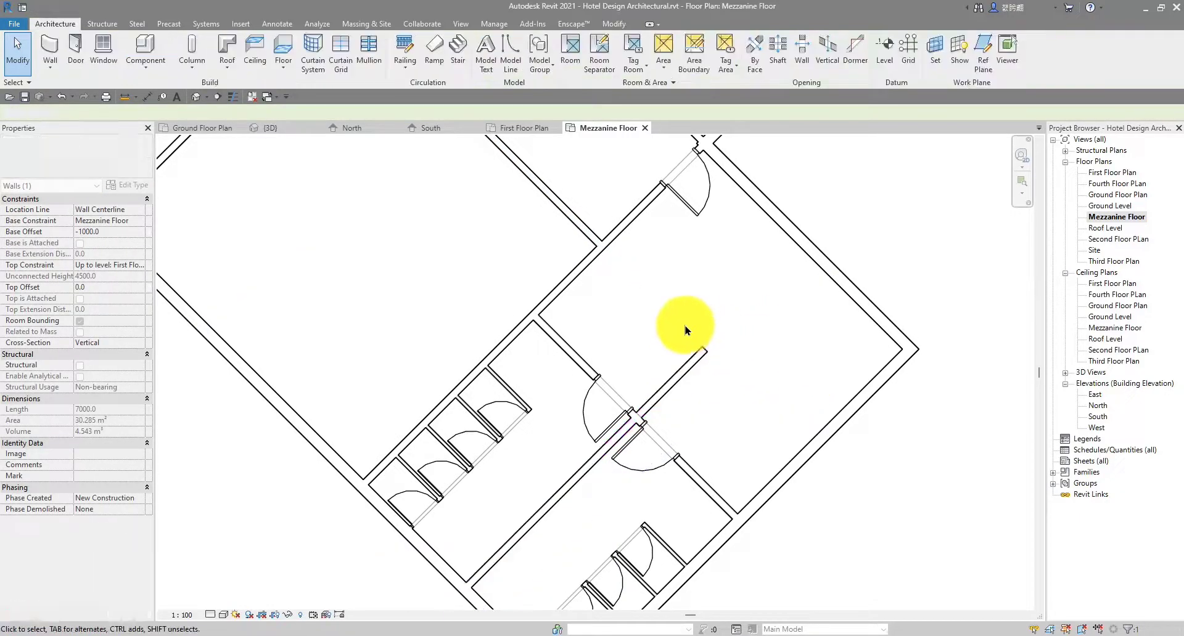
Zoom out to show the whole Mezzanine Floor plan
scroll(688, 360, down, 2)
scroll(694, 333, up, 4)
scroll(709, 334, down, 3)
scroll(773, 347, up, 3)
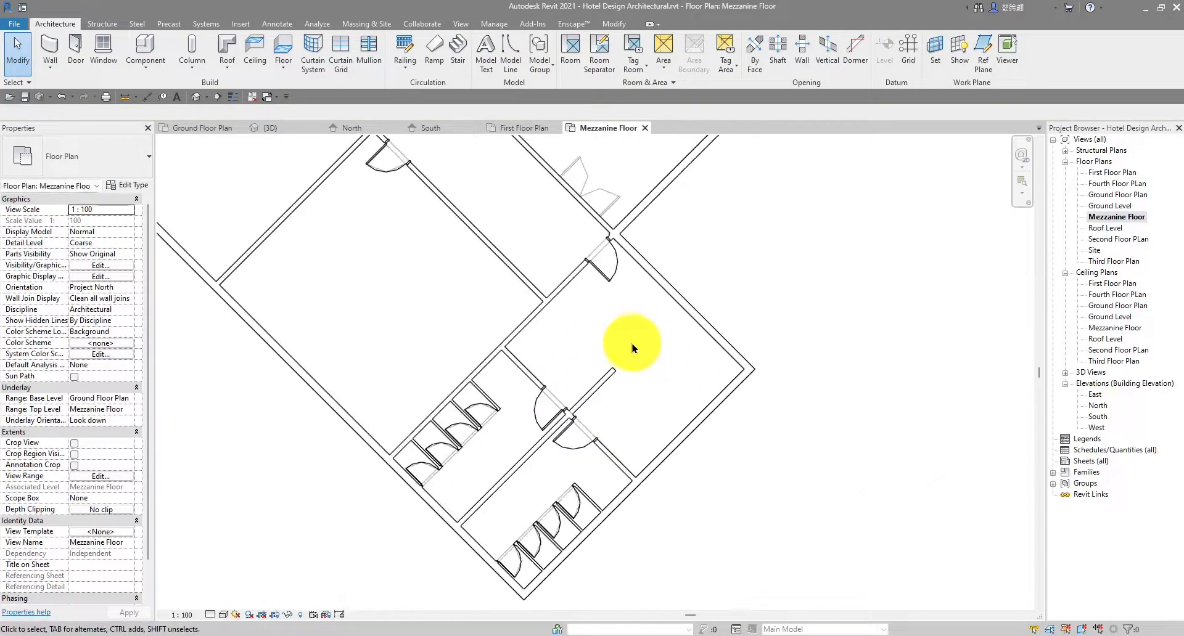
scroll(655, 380, up, 1)
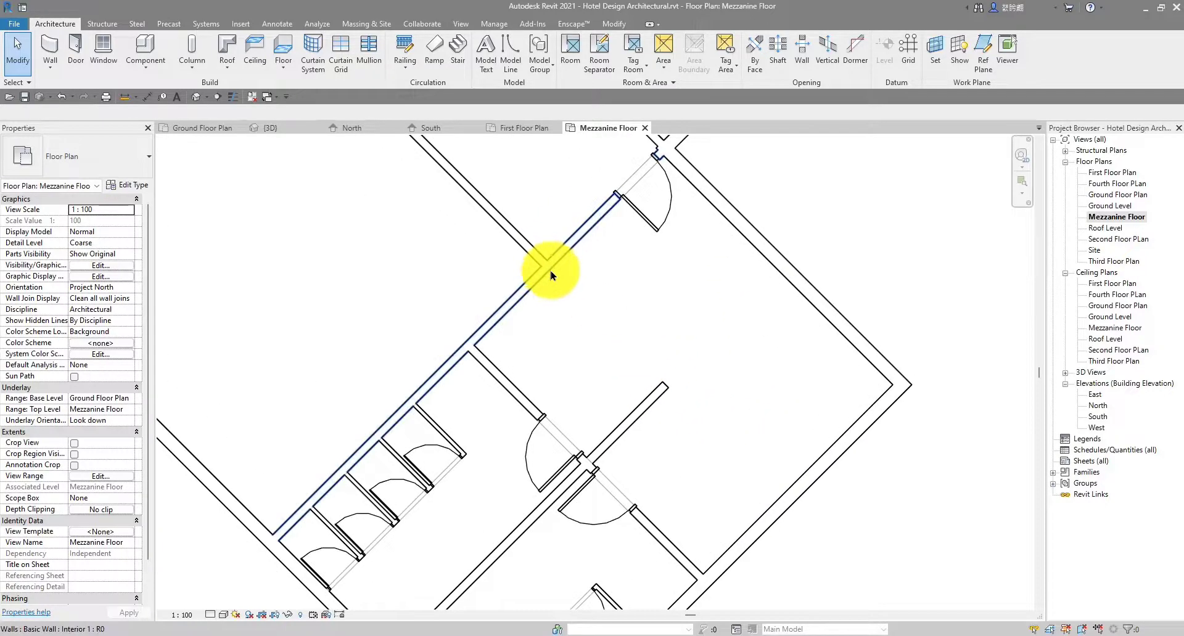
scroll(561, 282, down, 6)
middle_drag(607, 335, 614, 351)
scroll(595, 336, up, 6)
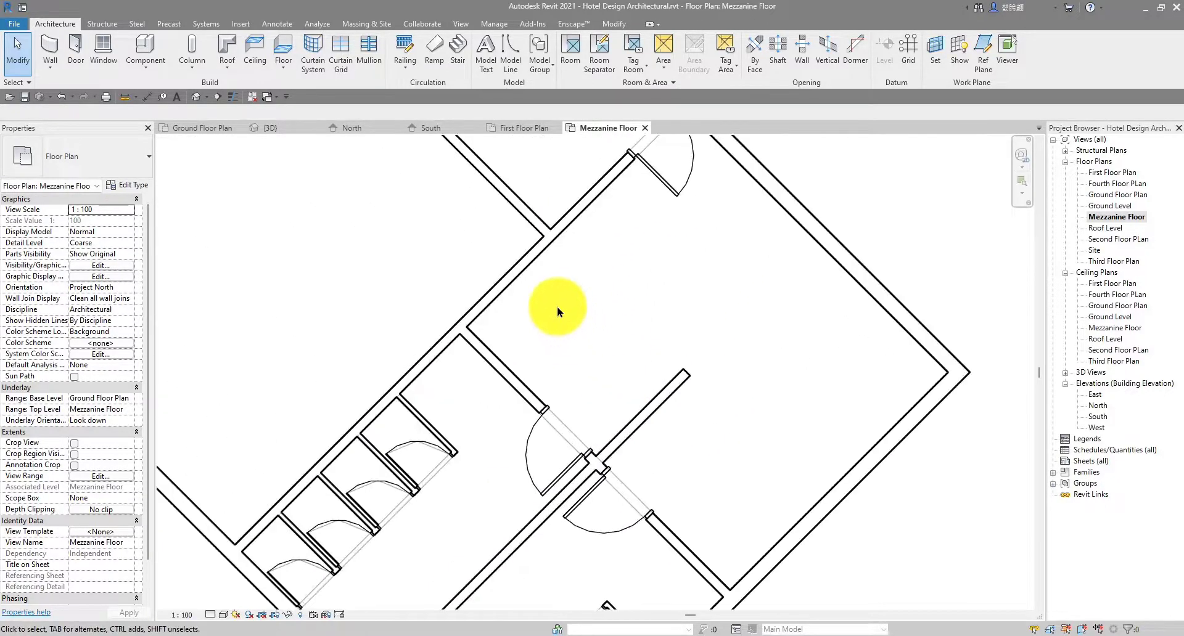
scroll(554, 253, down, 4)
middle_drag(577, 281, 568, 308)
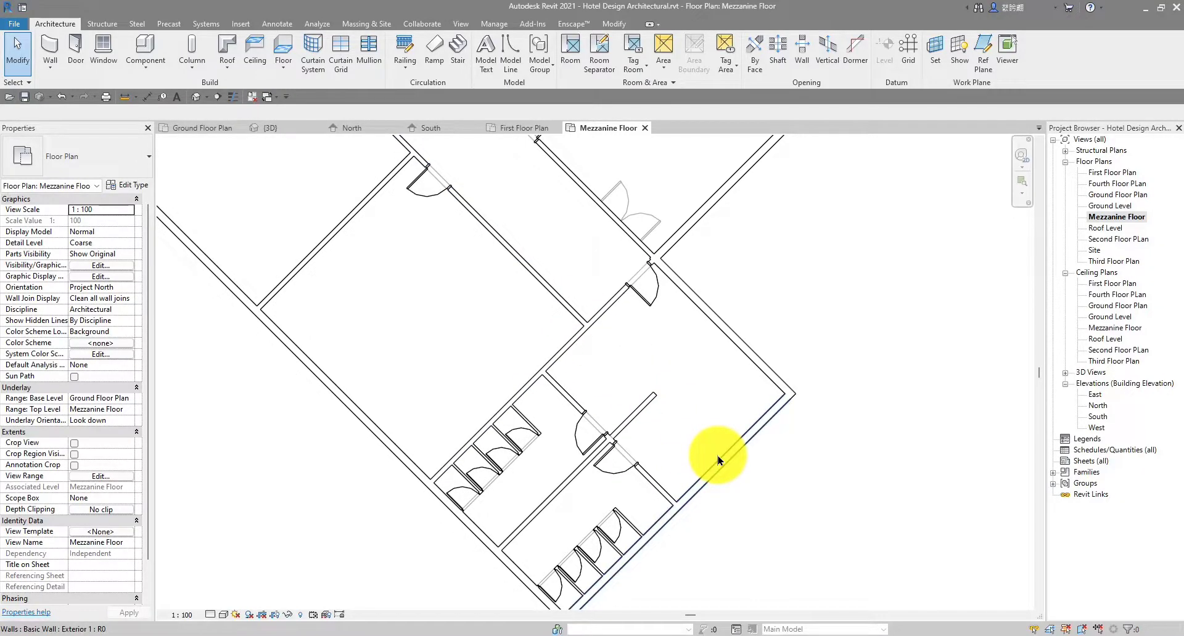
scroll(719, 460, down, 2)
middle_drag(721, 528, 735, 494)
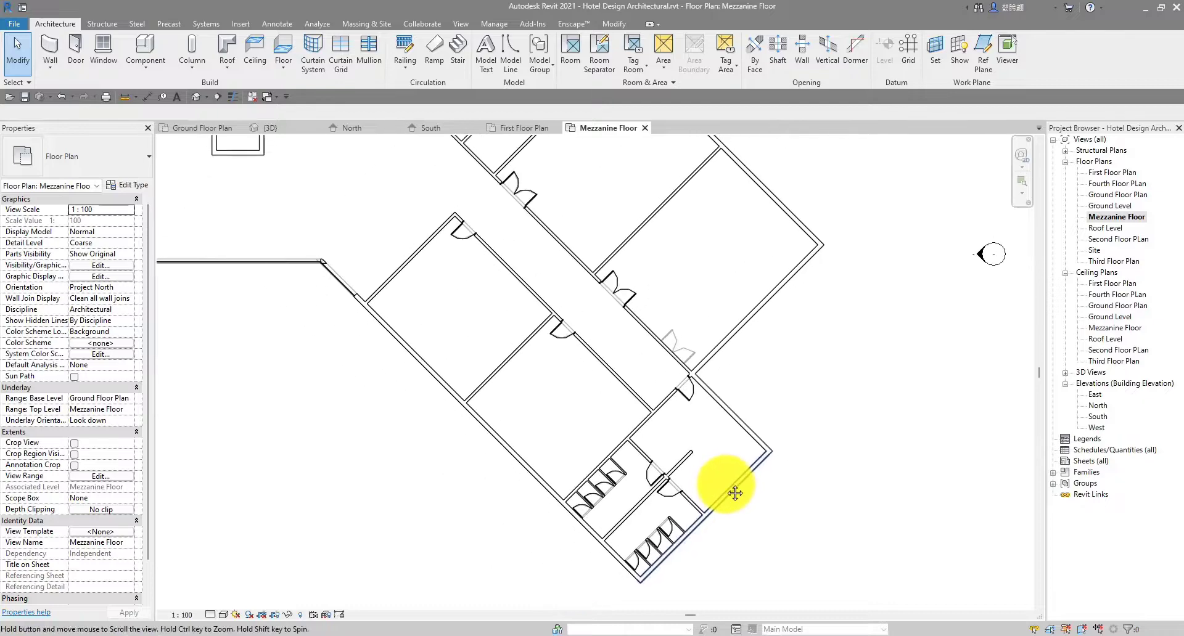
scroll(601, 448, up, 3)
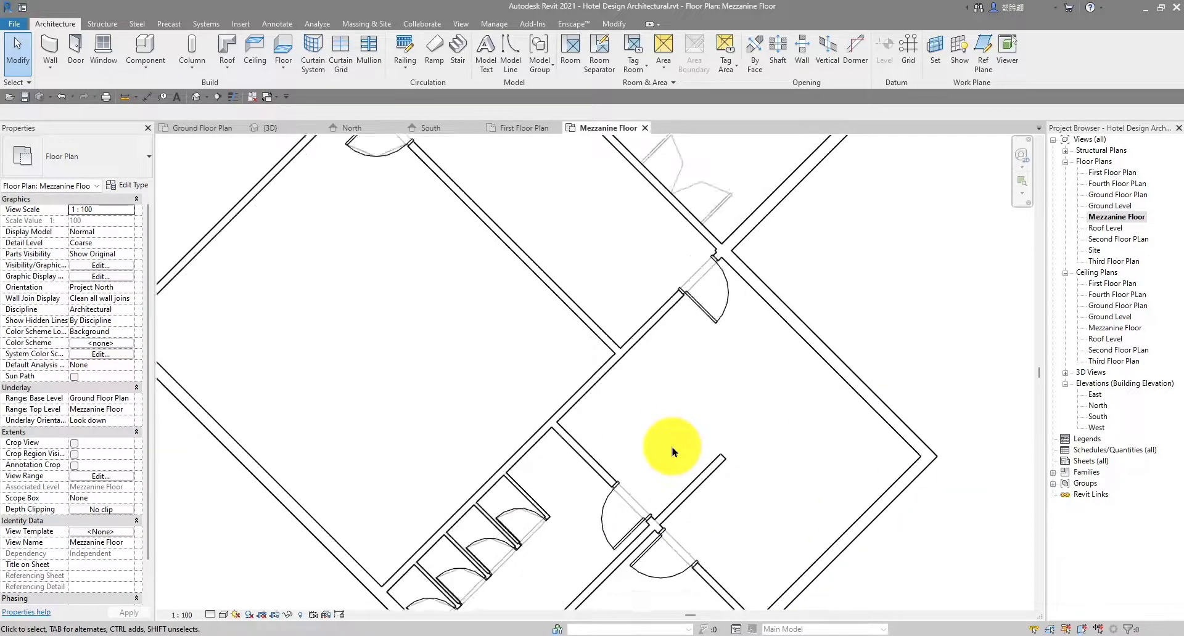
scroll(604, 449, down, 3)
scroll(672, 452, down, 4)
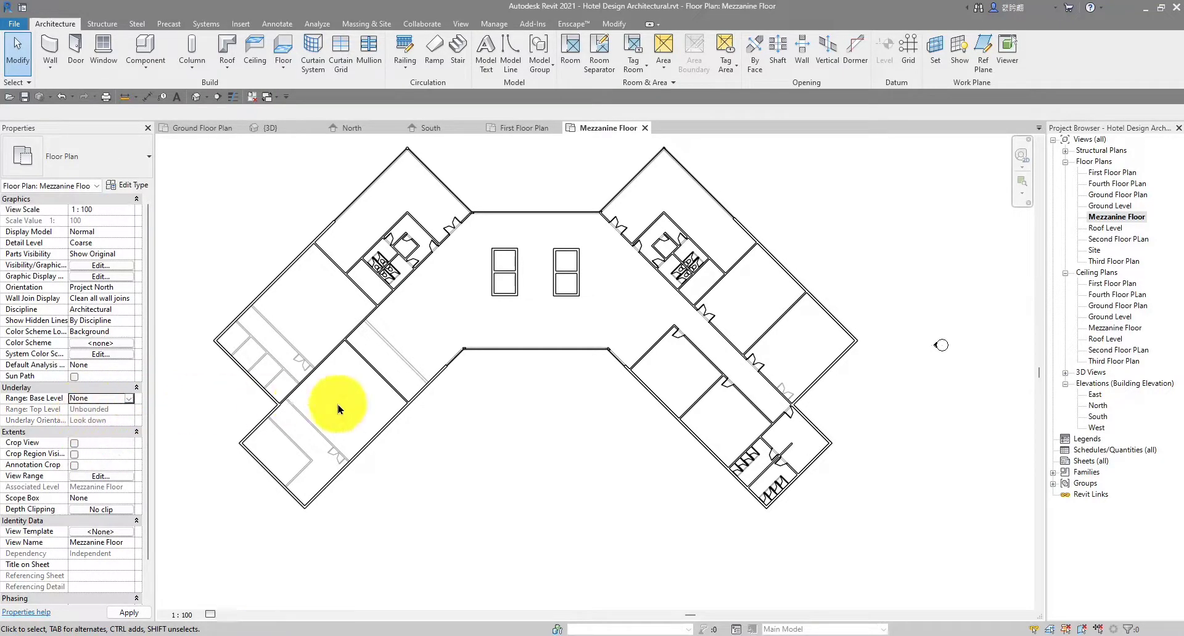
scroll(684, 383, up, 3)
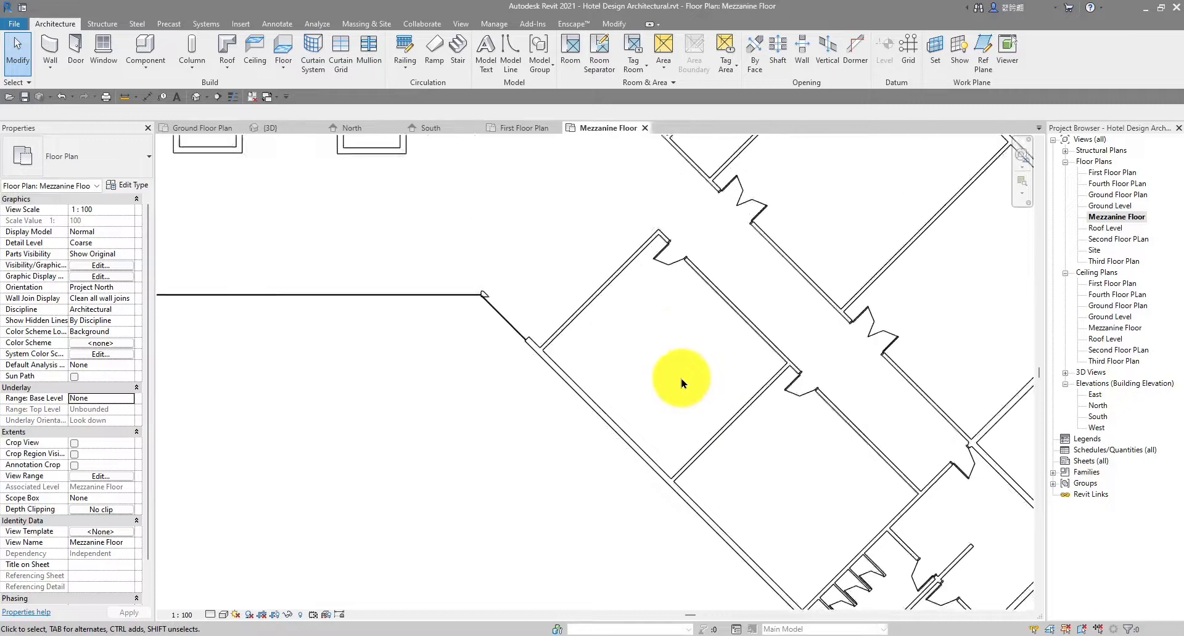
scroll(838, 370, down, 4)
scroll(516, 325, up, 4)
scroll(468, 308, down, 2)
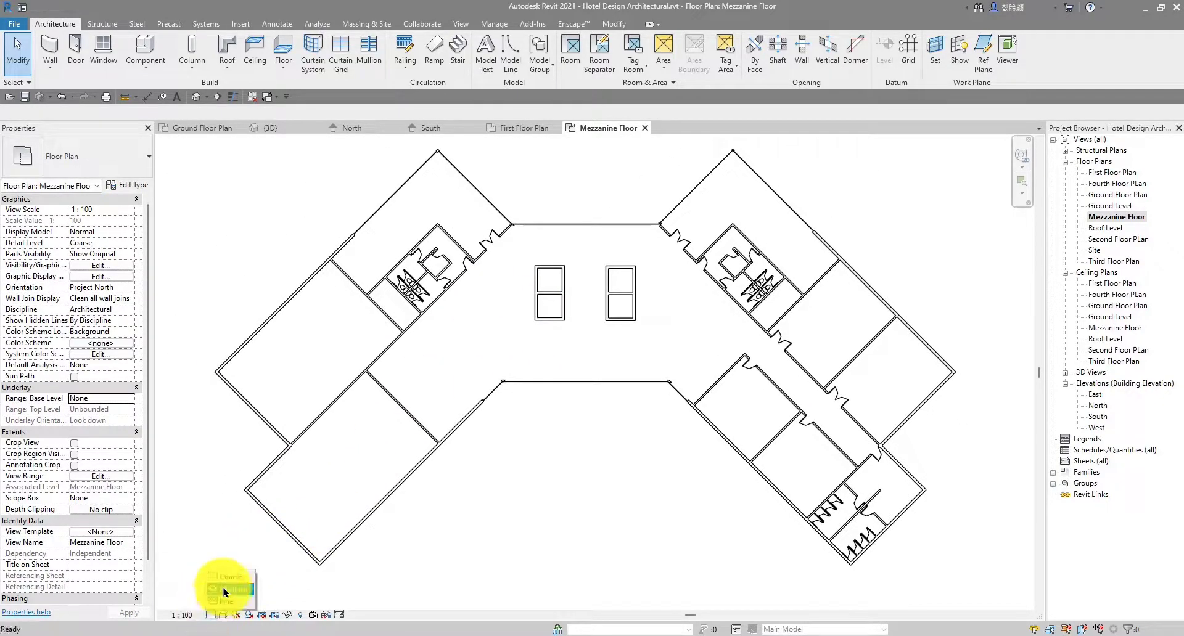
click(223, 606)
scroll(470, 191, up, 2)
scroll(296, 227, up, 2)
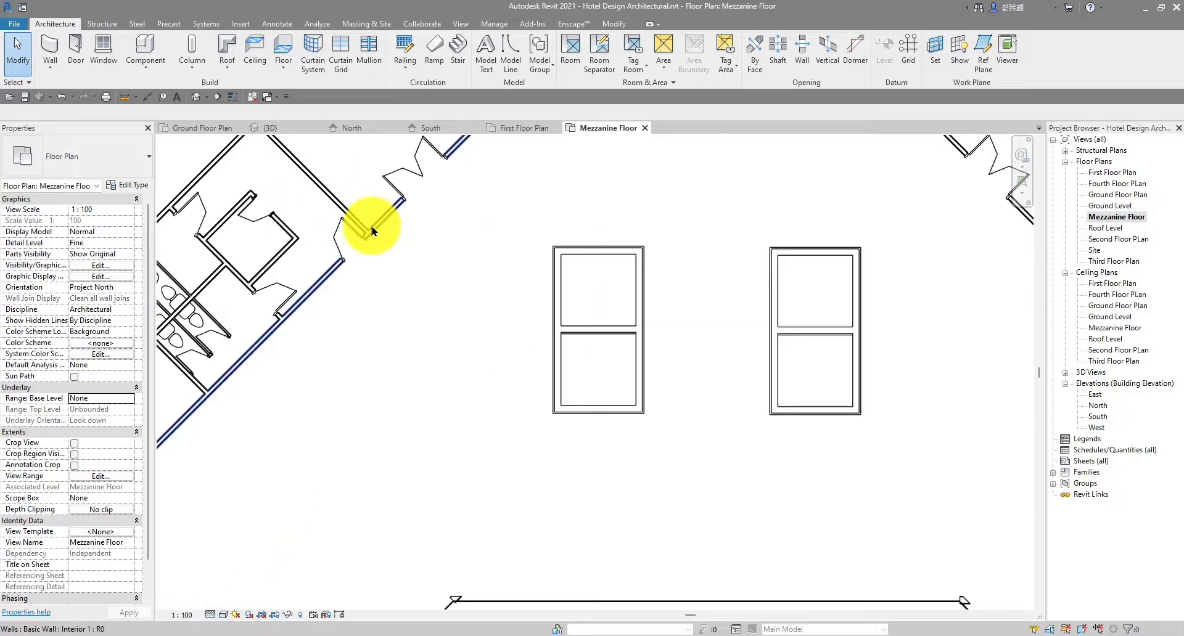
scroll(391, 232, up, 4)
scroll(424, 240, up, 2)
scroll(426, 242, down, 5)
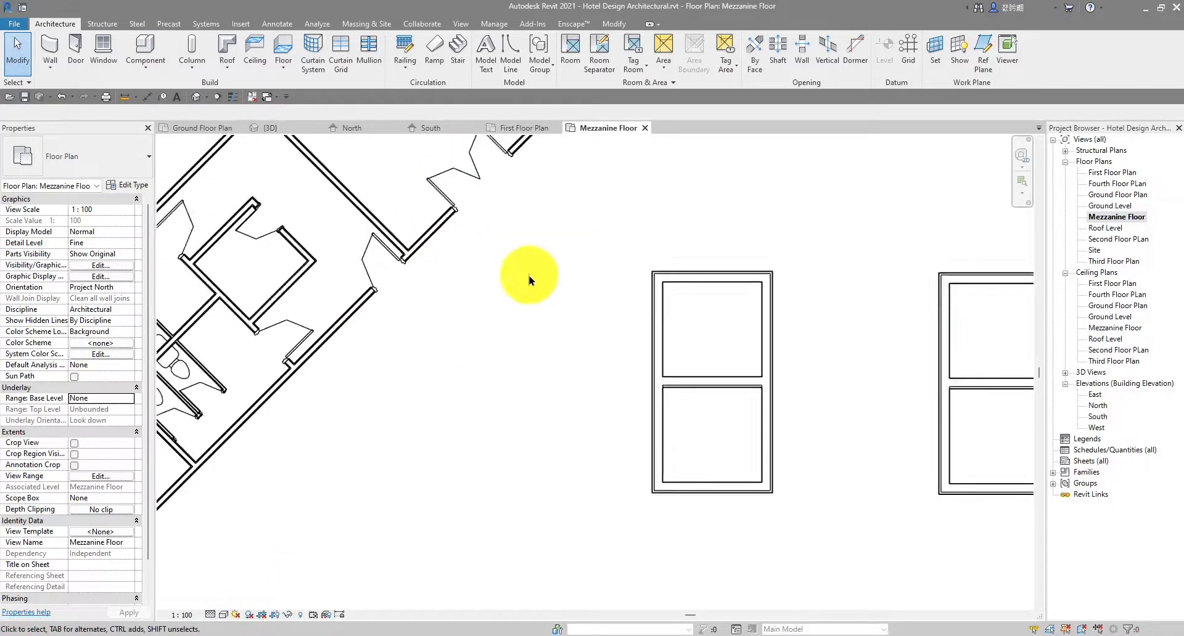
scroll(529, 280, down, 3)
middle_drag(852, 392, 521, 295)
scroll(682, 408, down, 1)
middle_drag(791, 532, 639, 405)
scroll(690, 441, up, 5)
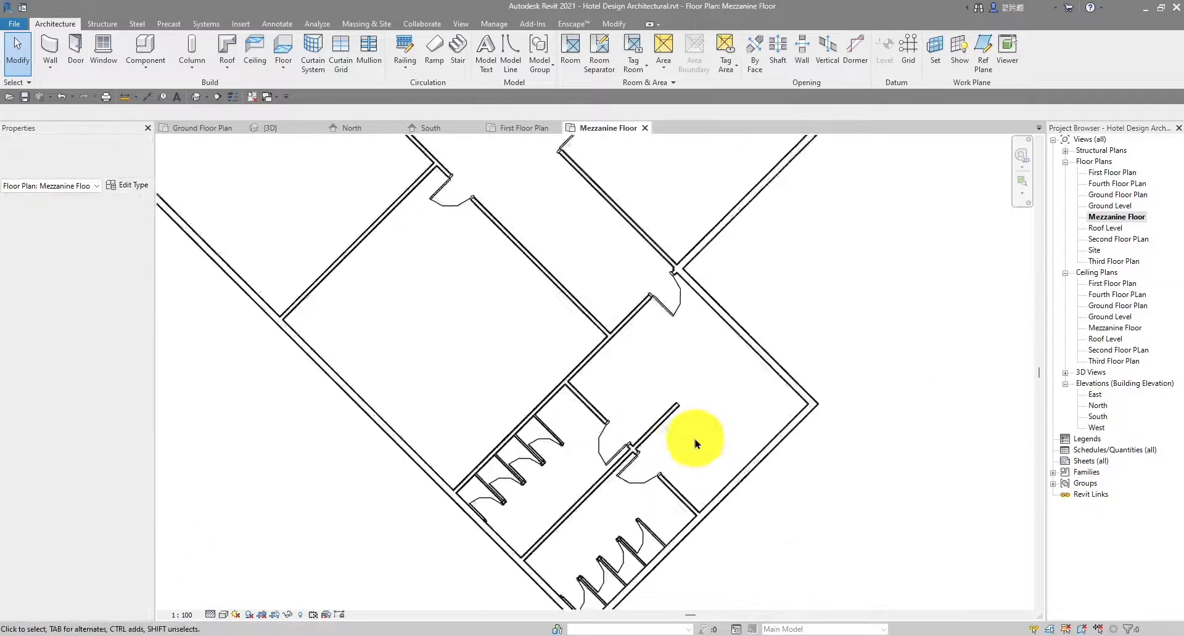
scroll(695, 444, up, 2)
scroll(685, 345, down, 2)
scroll(601, 334, up, 6)
scroll(594, 334, down, 5)
middle_drag(639, 355, 607, 381)
middle_drag(679, 351, 664, 547)
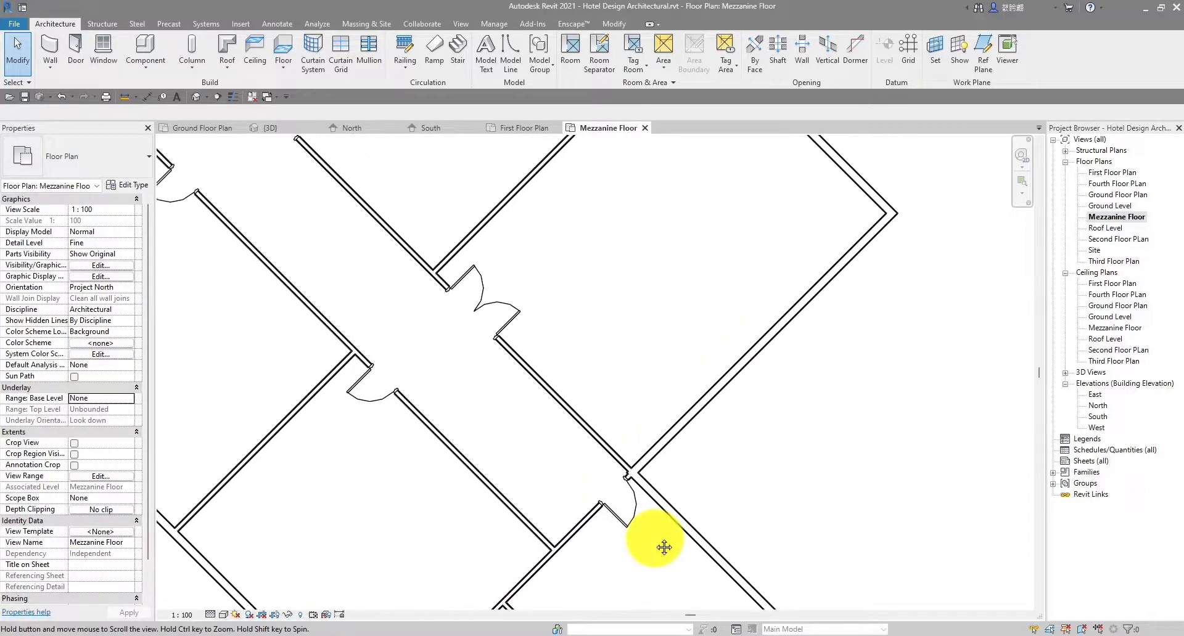
middle_drag(639, 337, 663, 529)
scroll(654, 389, down, 3)
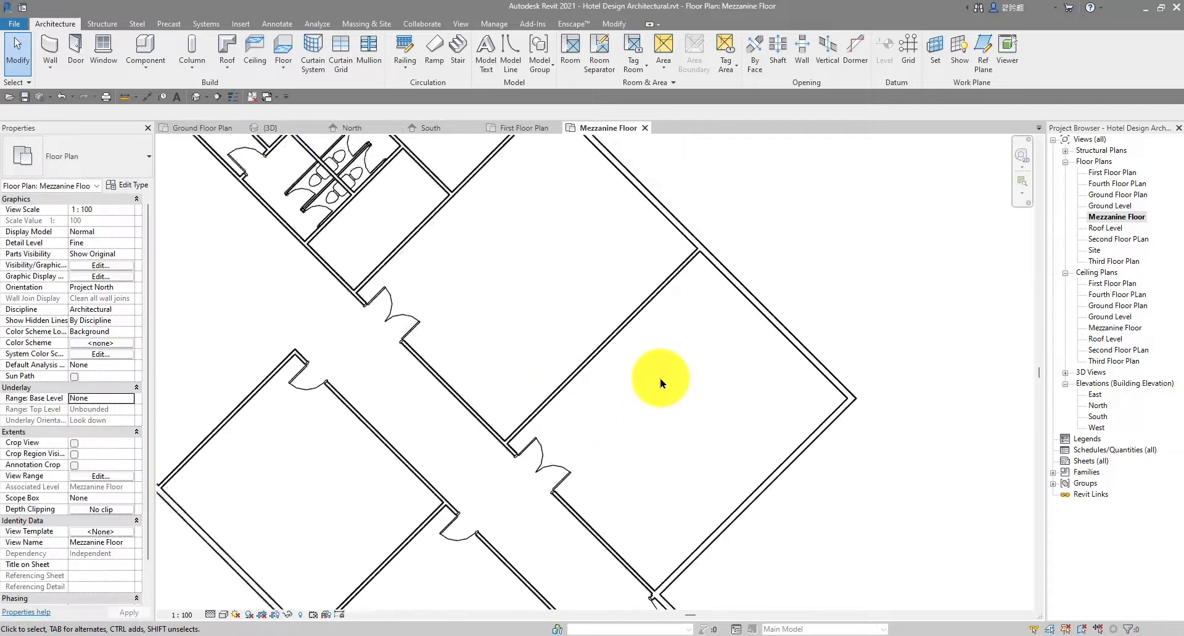
middle_drag(512, 395, 713, 471)
scroll(521, 209, up, 3)
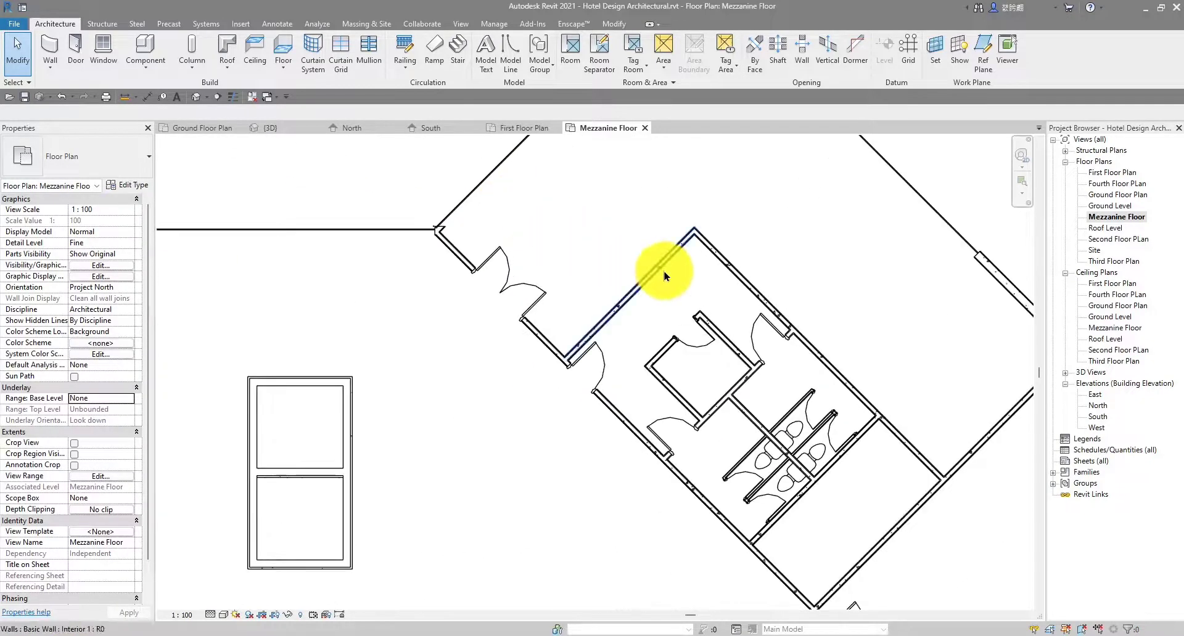
scroll(665, 276, up, 5)
scroll(518, 257, down, 7)
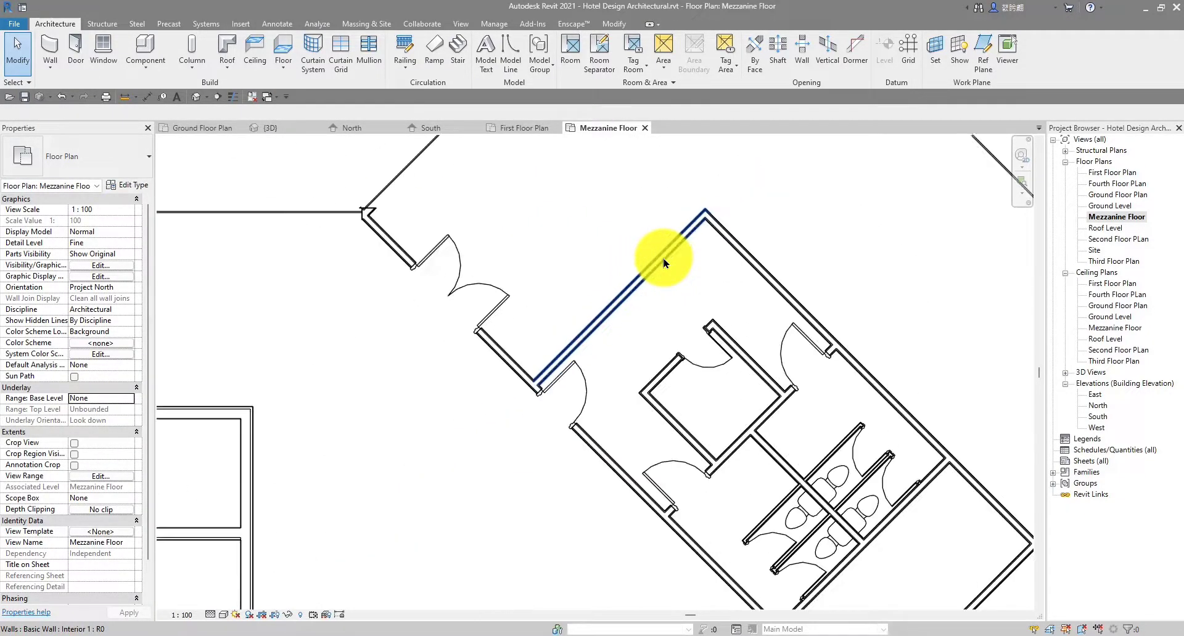
scroll(733, 364, up, 6)
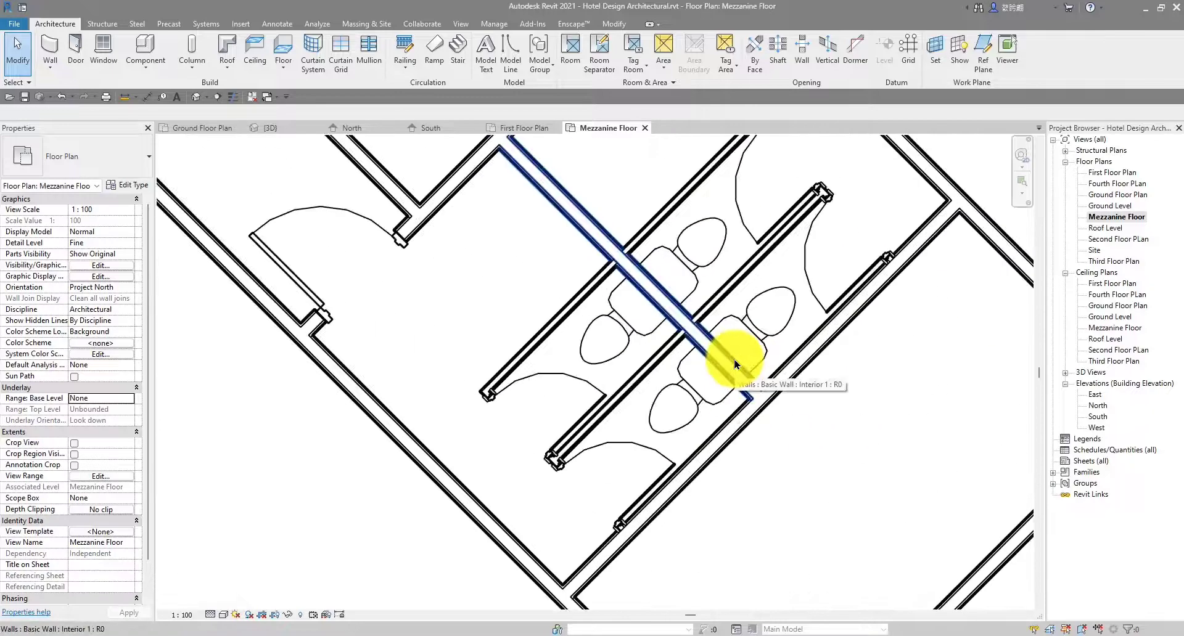
scroll(734, 364, down, 5)
scroll(793, 325, up, 5)
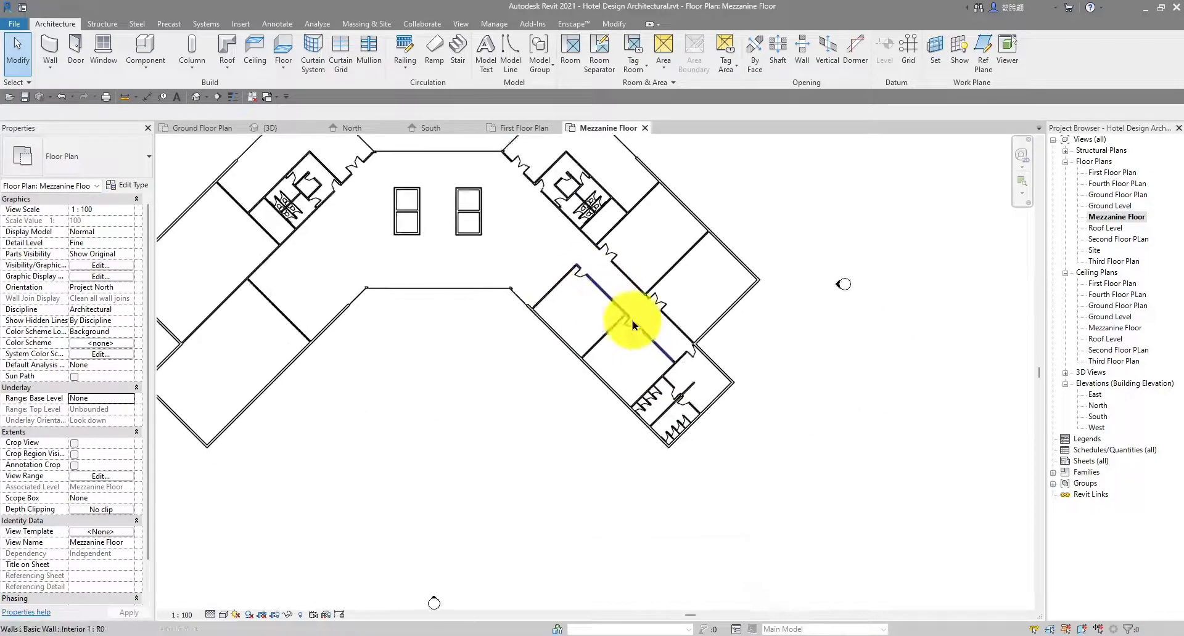
scroll(661, 351, down, 1)
middle_drag(646, 367, 560, 196)
scroll(608, 331, up, 6)
scroll(610, 322, down, 3)
scroll(652, 401, down, 1)
middle_drag(602, 486, 628, 431)
scroll(629, 430, up, 5)
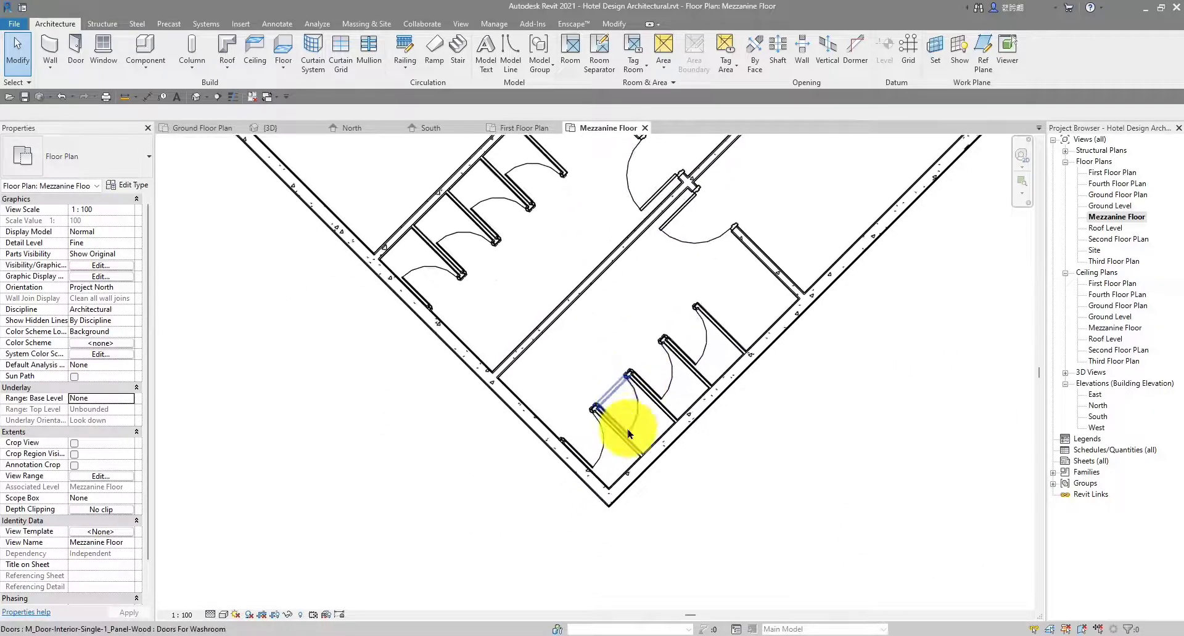
scroll(678, 459, down, 5)
scroll(709, 447, up, 2)
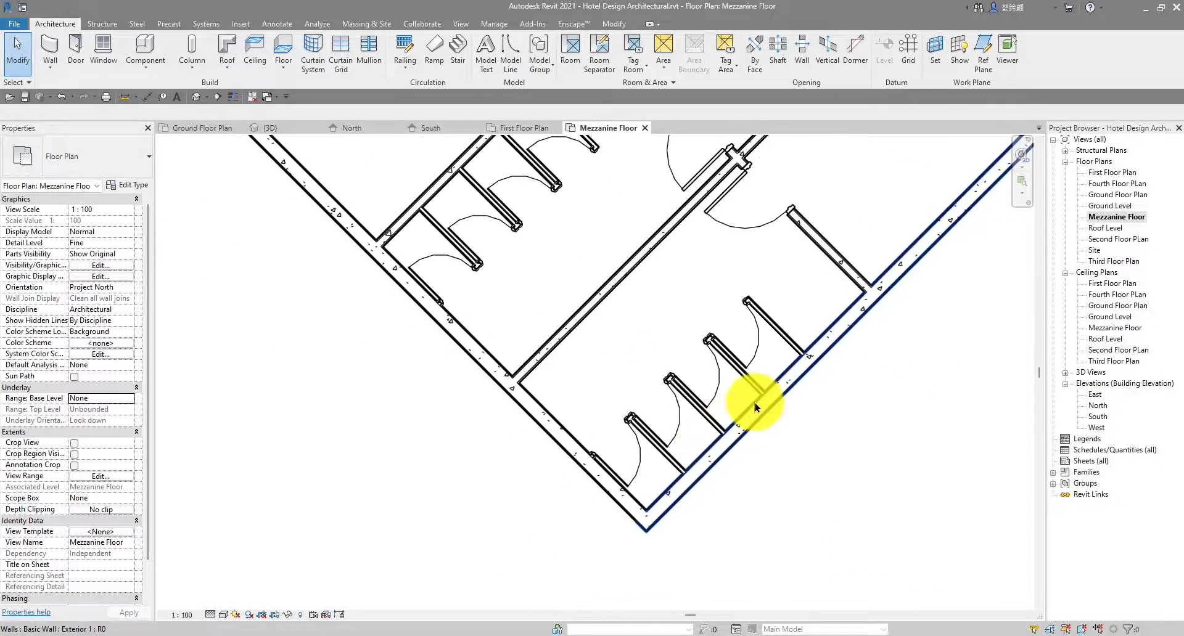
scroll(756, 407, down, 3)
middle_drag(763, 375, 644, 264)
scroll(643, 303, up, 2)
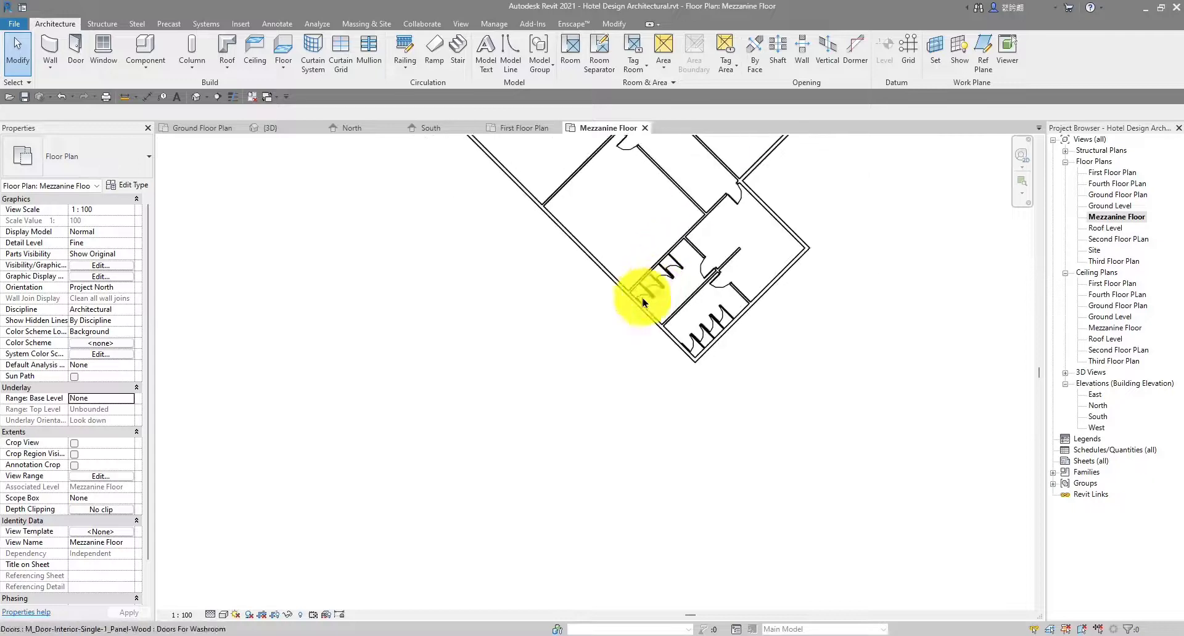
scroll(638, 301, down, 3)
middle_drag(522, 375, 608, 514)
scroll(426, 273, up, 4)
scroll(435, 276, down, 4)
middle_drag(607, 299, 701, 300)
On the Ground Floor Plan, lengthen the washroom wall by pulling its end outward
click(196, 129)
scroll(650, 330, up, 2)
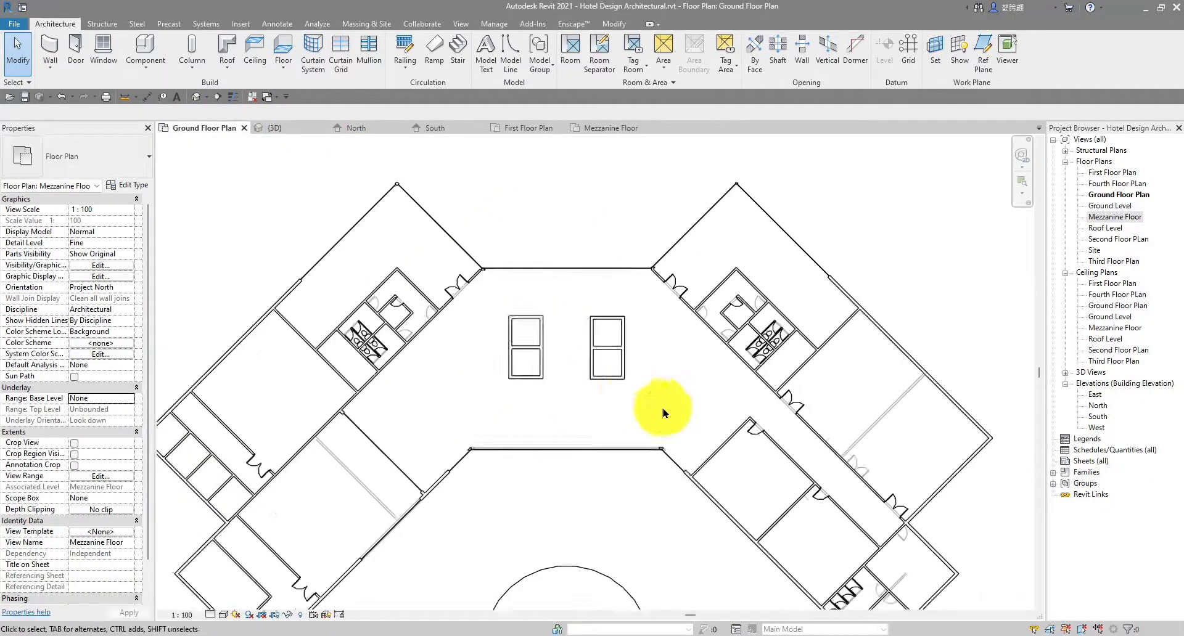
scroll(782, 294, up, 2)
scroll(804, 418, up, 3)
scroll(800, 410, up, 3)
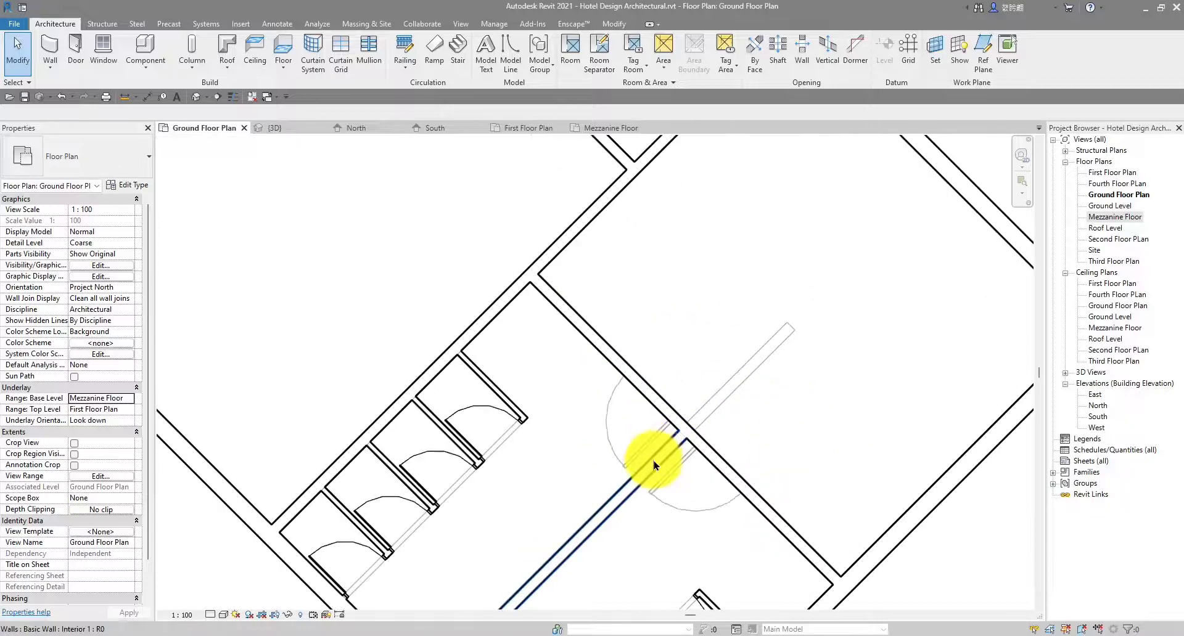
click(655, 465)
drag(681, 433, 793, 325)
key(Escape)
Add another W1 Cold_Room passage door matching the washroom door in the diagonal wall
scroll(787, 325, down, 3)
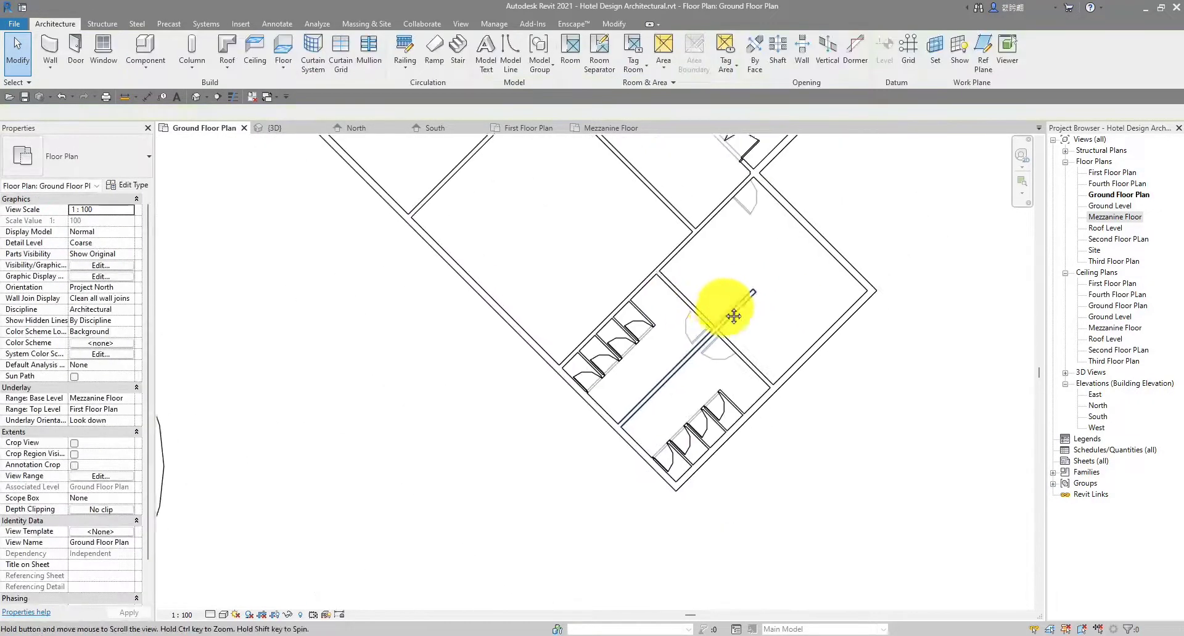
scroll(716, 326, up, 2)
click(667, 357)
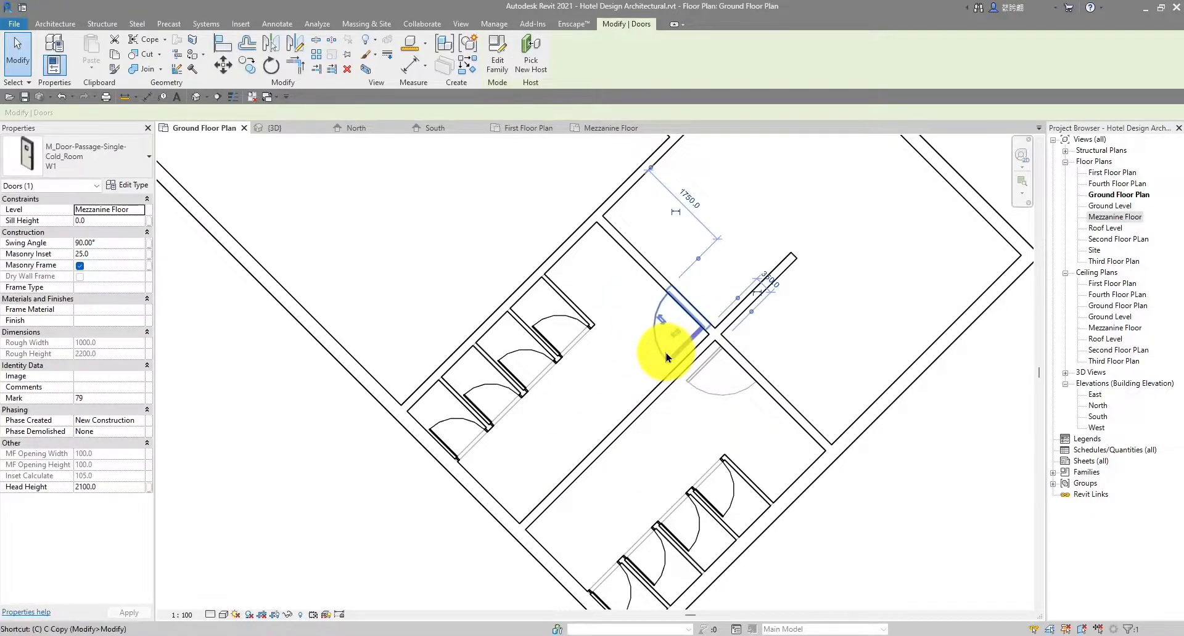
key(s)
scroll(689, 310, up, 1)
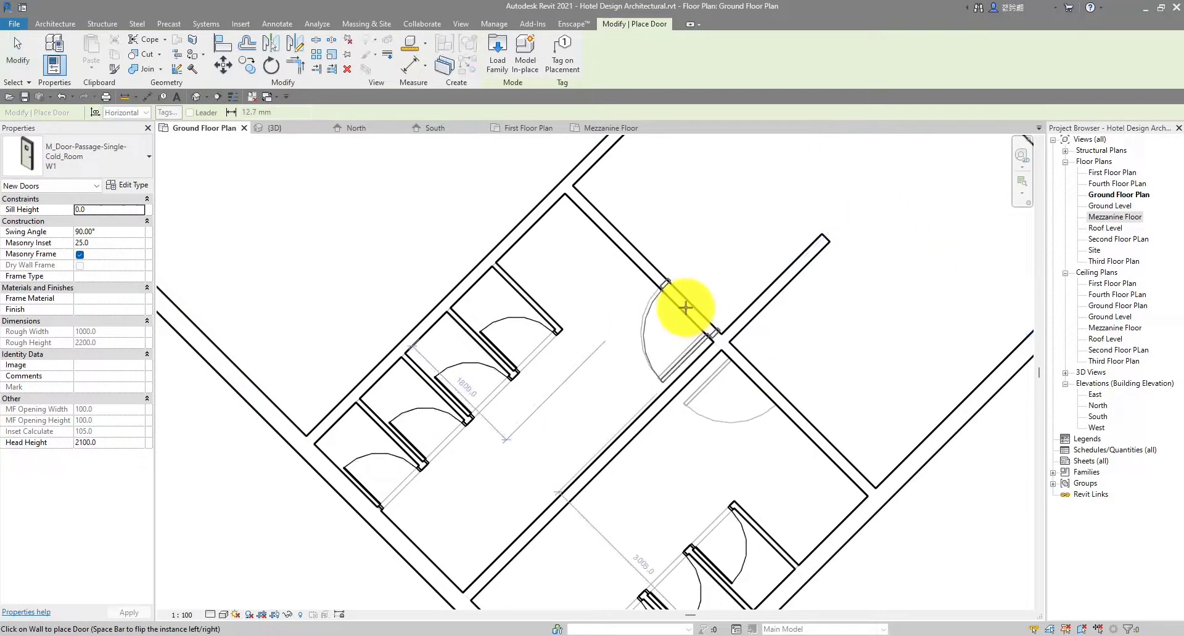
scroll(686, 307, up, 2)
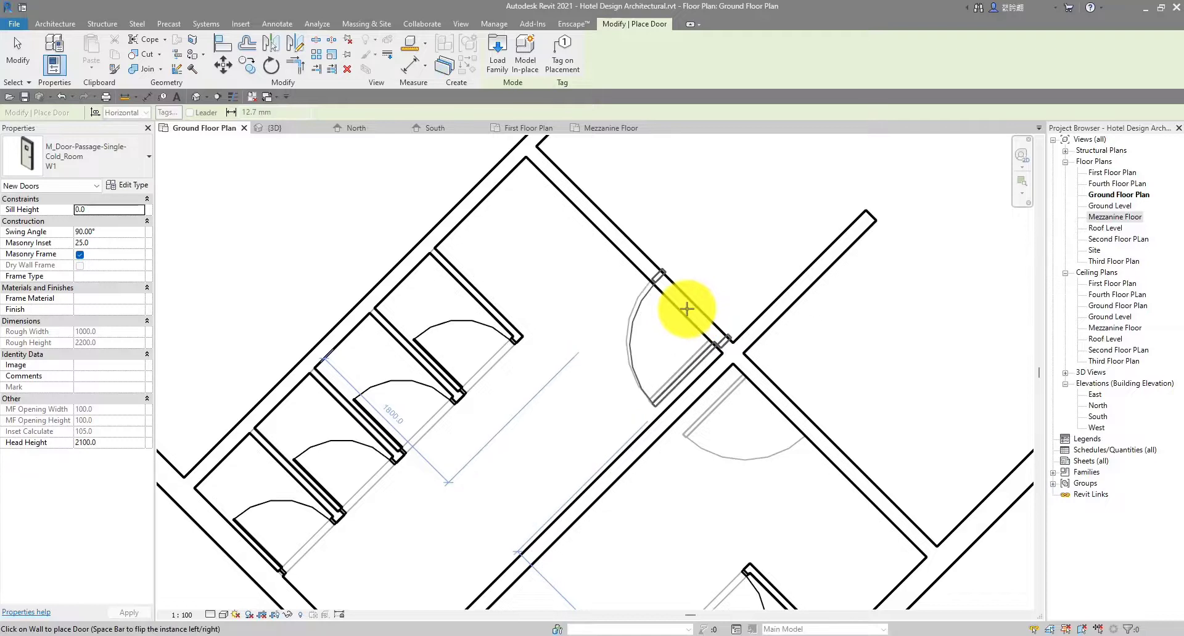
scroll(686, 307, up, 2)
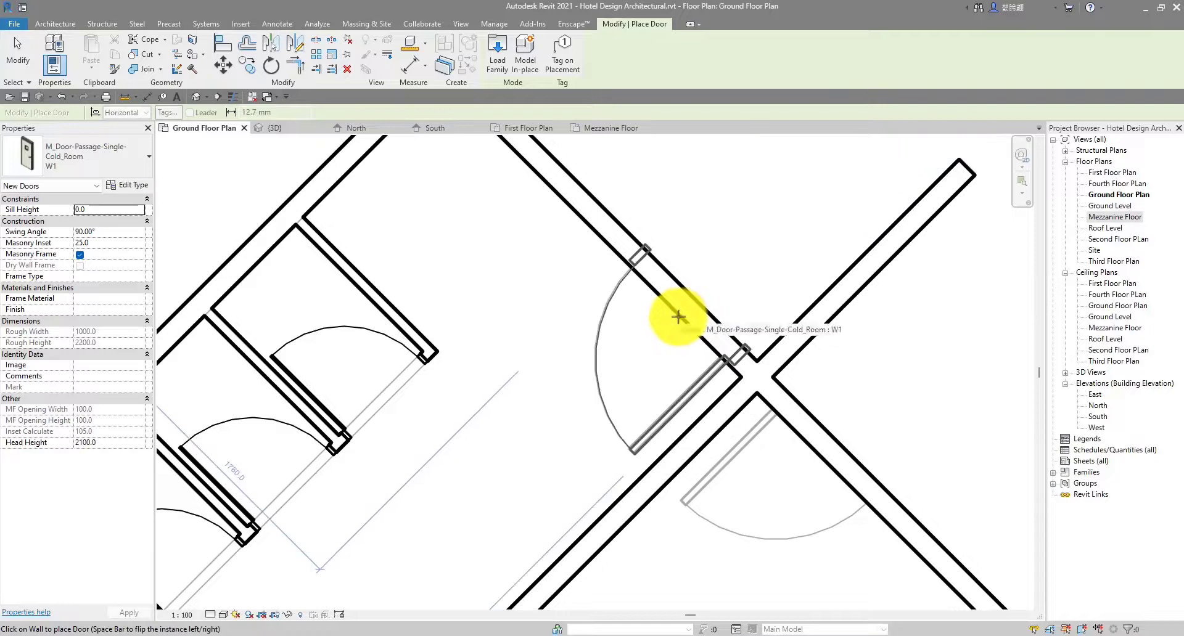
scroll(709, 327, down, 2)
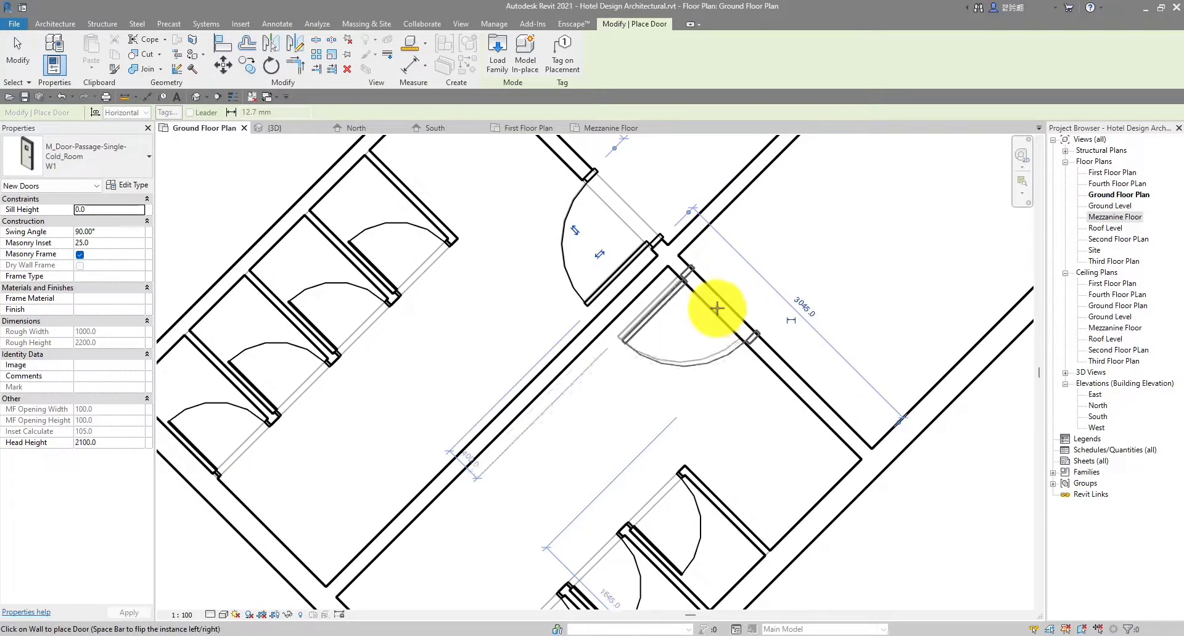
scroll(716, 306, up, 2)
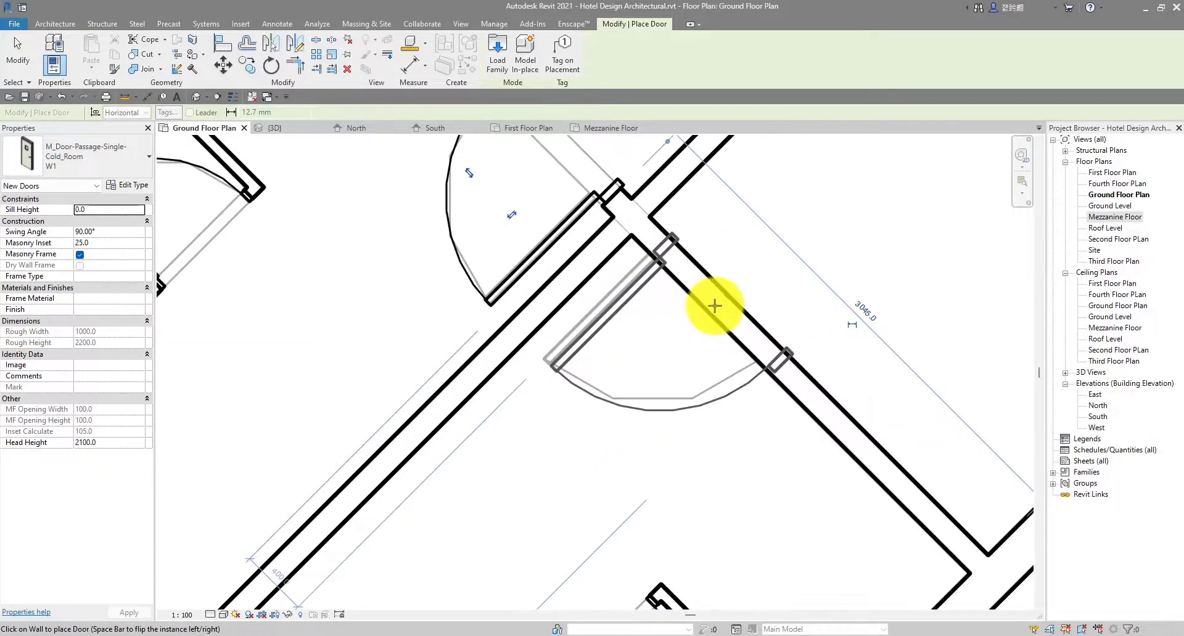
scroll(770, 290, down, 4)
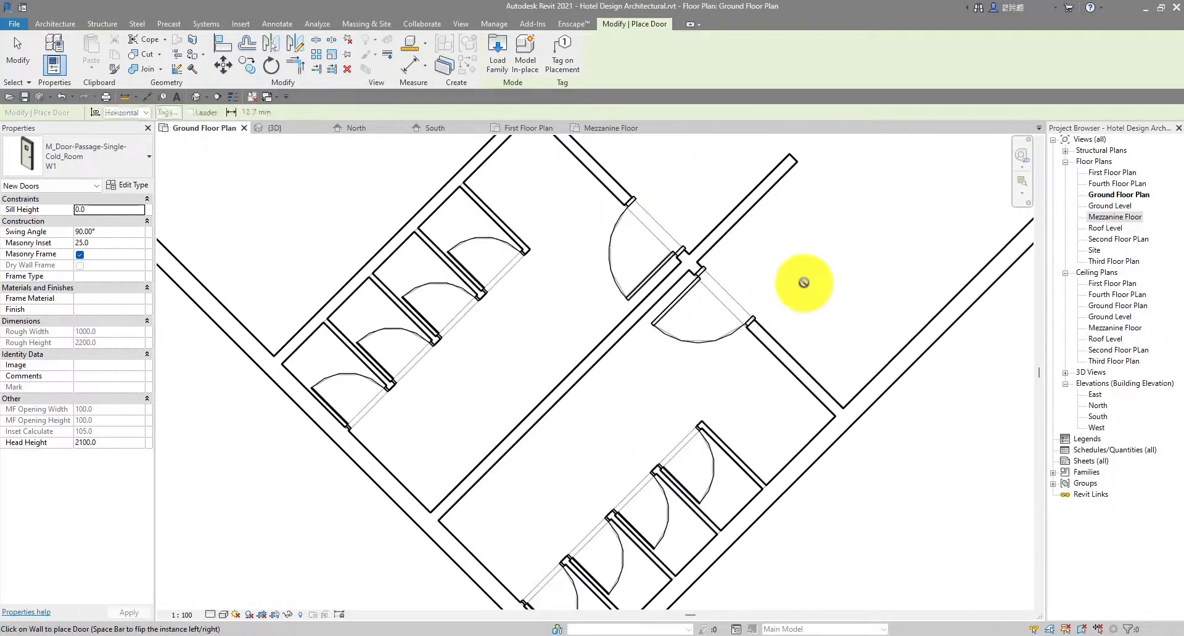
key(Escape)
key(Escape)
scroll(641, 364, up, 4)
Select the door near the wall junction and start a CS placement, then cancel it
scroll(585, 366, down, 4)
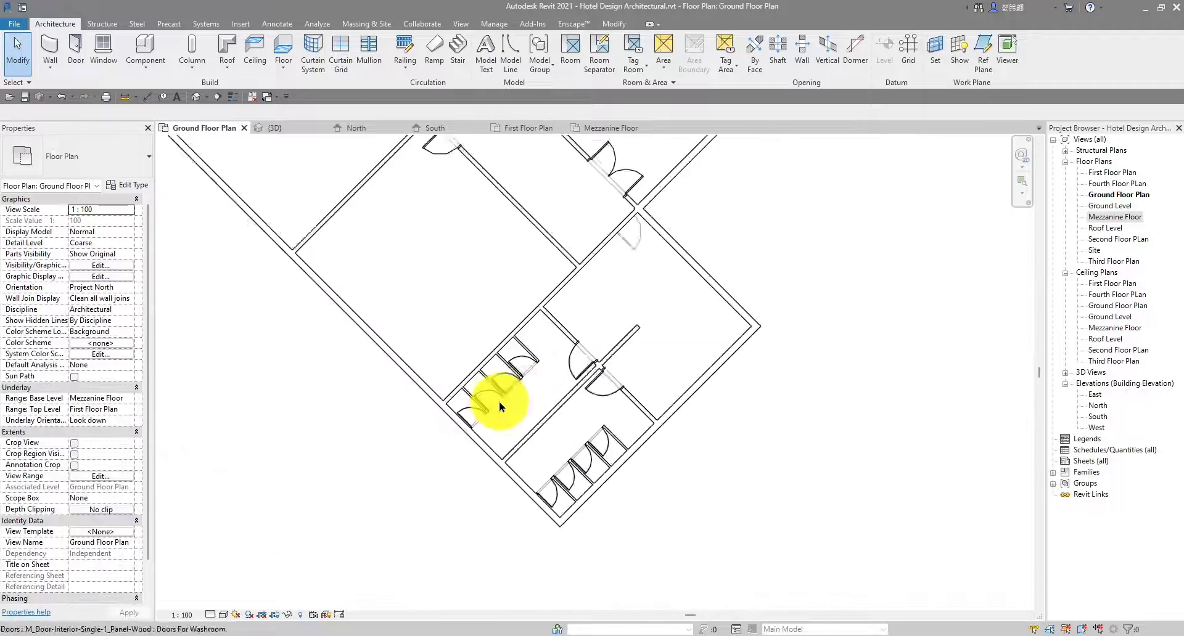
scroll(512, 405, down, 1)
middle_drag(534, 406, 573, 327)
scroll(591, 361, down, 1)
scroll(660, 276, up, 3)
scroll(721, 273, up, 4)
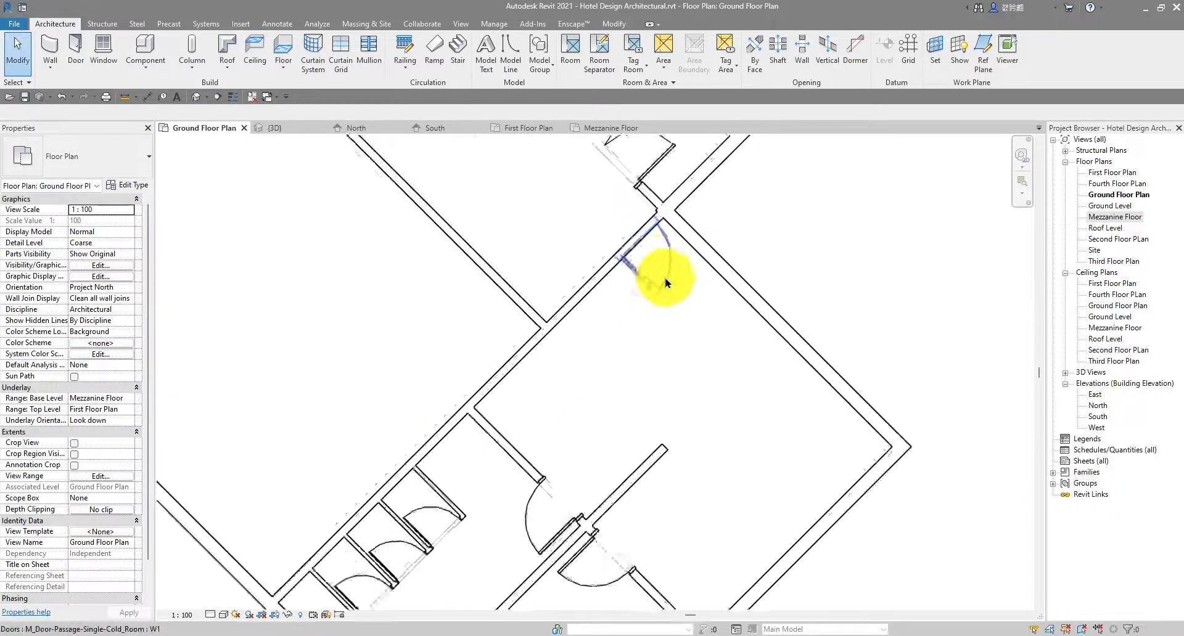
scroll(653, 172, up, 1)
scroll(672, 240, down, 1)
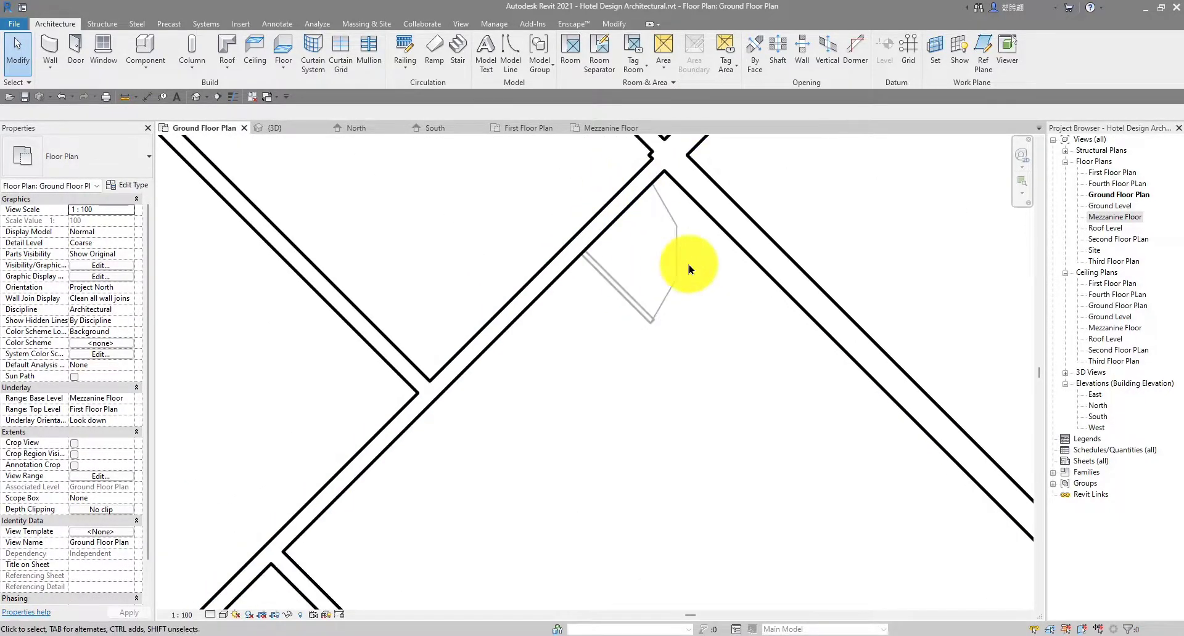
click(683, 269)
key(c)
key(s)
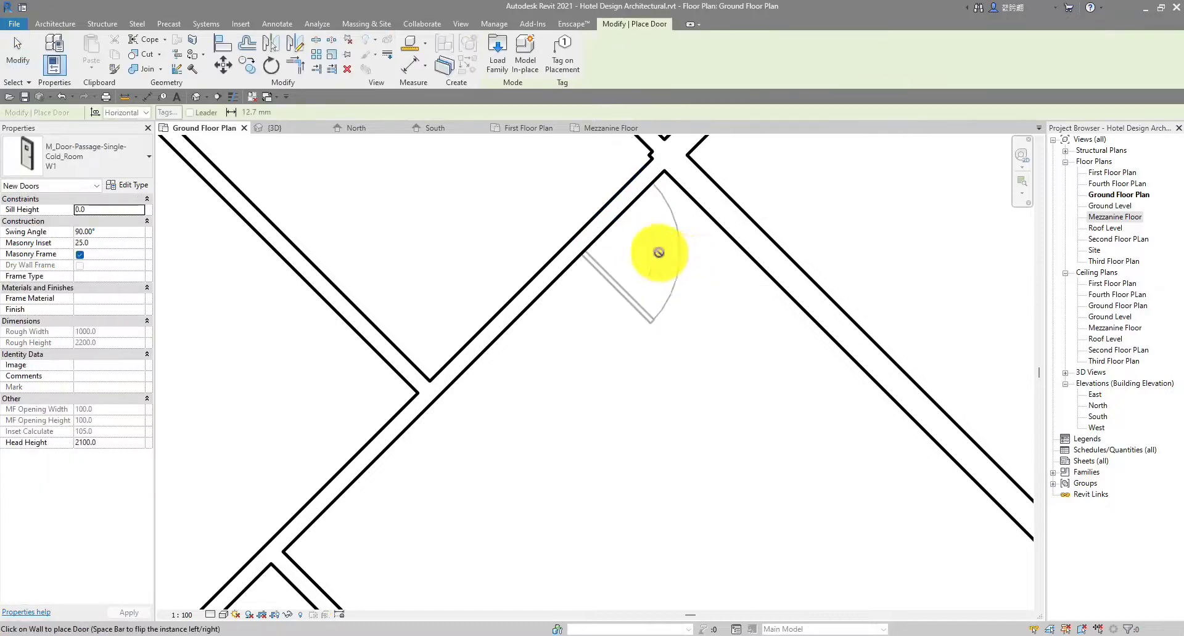
scroll(504, 251, down, 3)
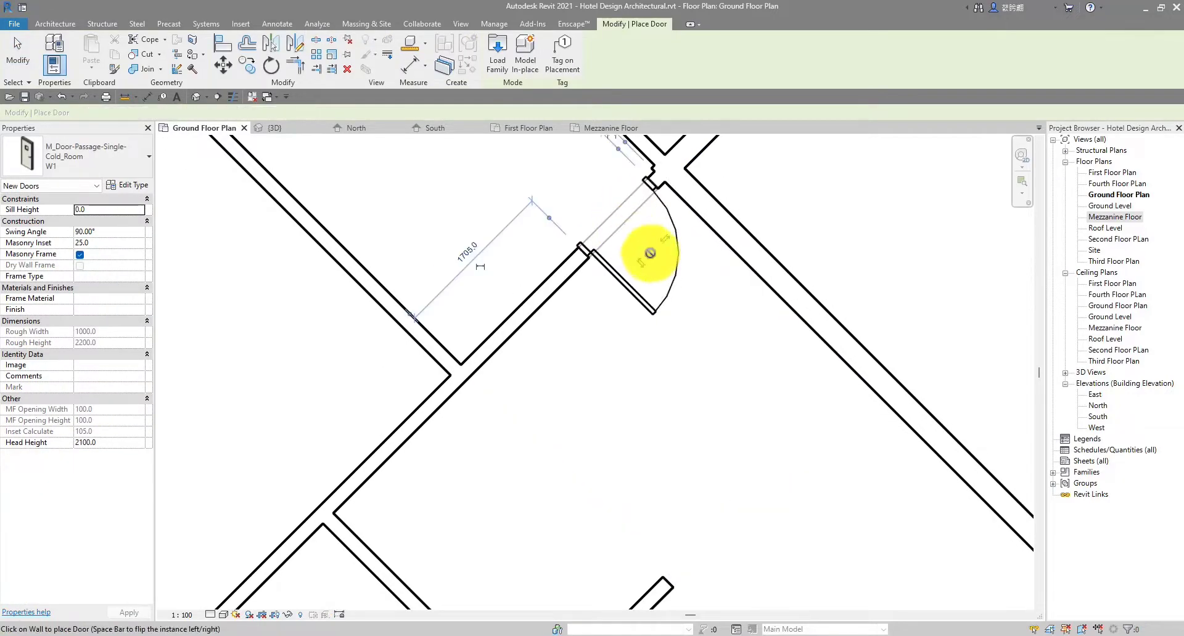
key(Escape)
Place two more doors matching the toilet-block door, in the room wall and right wall
scroll(646, 333, up, 2)
scroll(611, 286, up, 2)
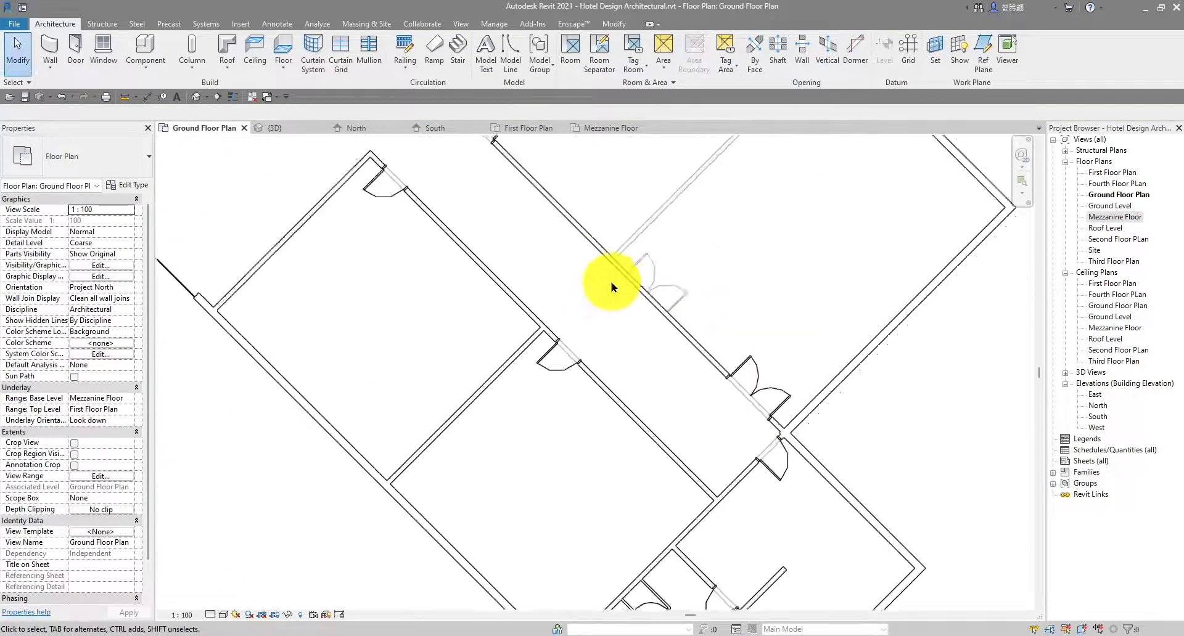
scroll(764, 438, down, 4)
scroll(505, 370, up, 1)
middle_drag(505, 370, 642, 353)
scroll(512, 317, up, 3)
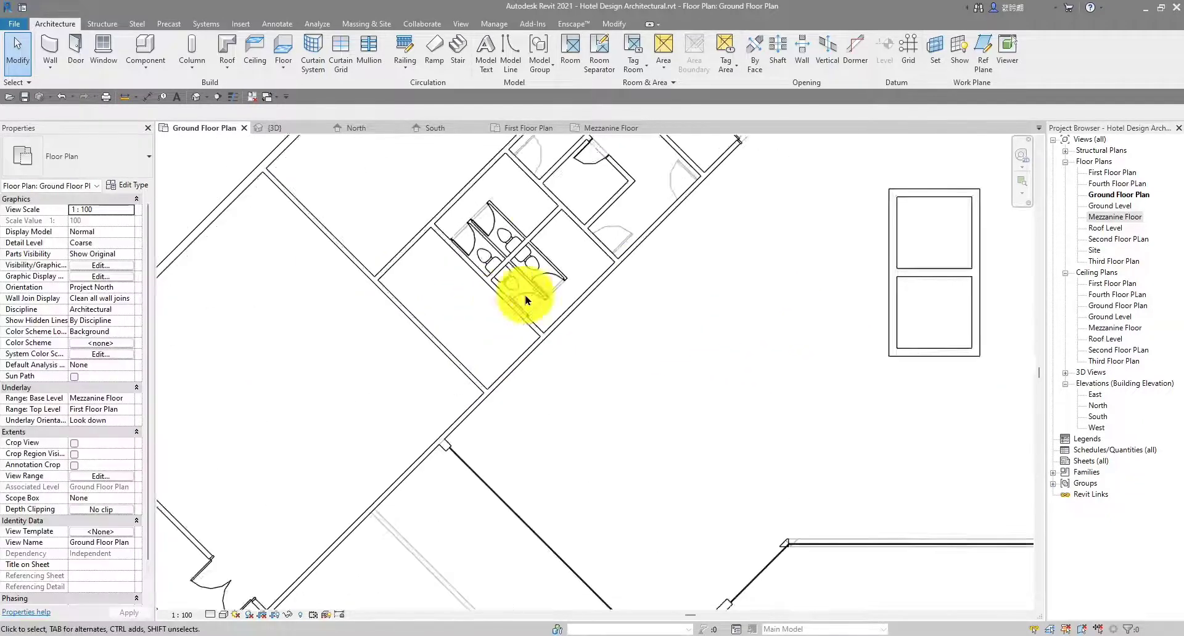
scroll(678, 308, up, 2)
click(609, 306)
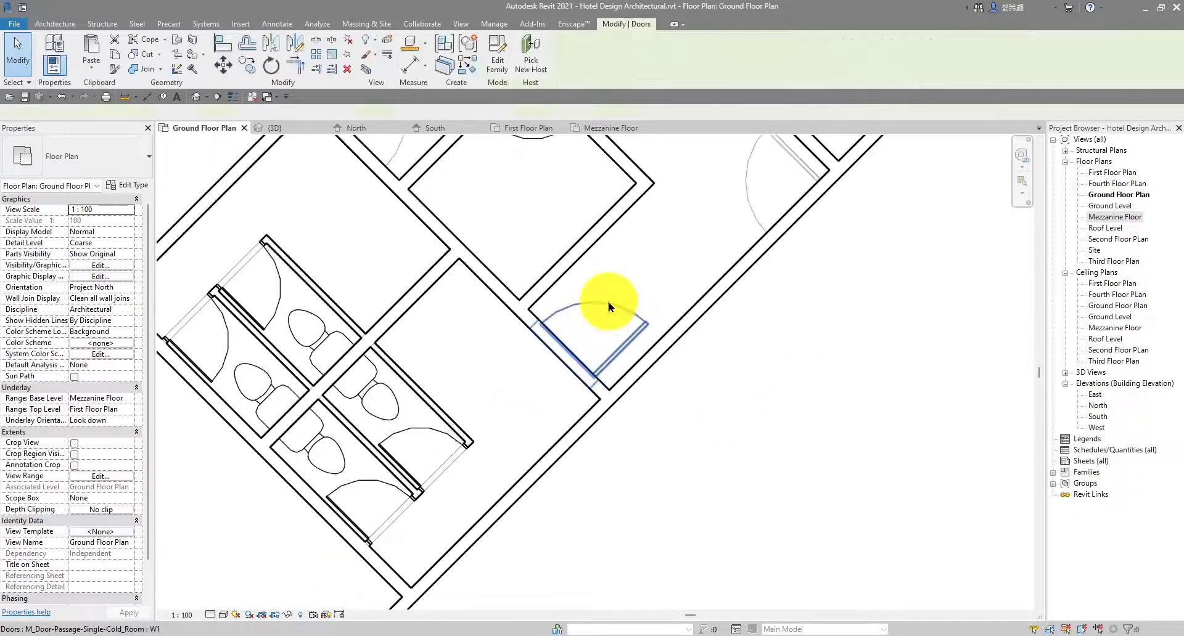
key(c)
key(s)
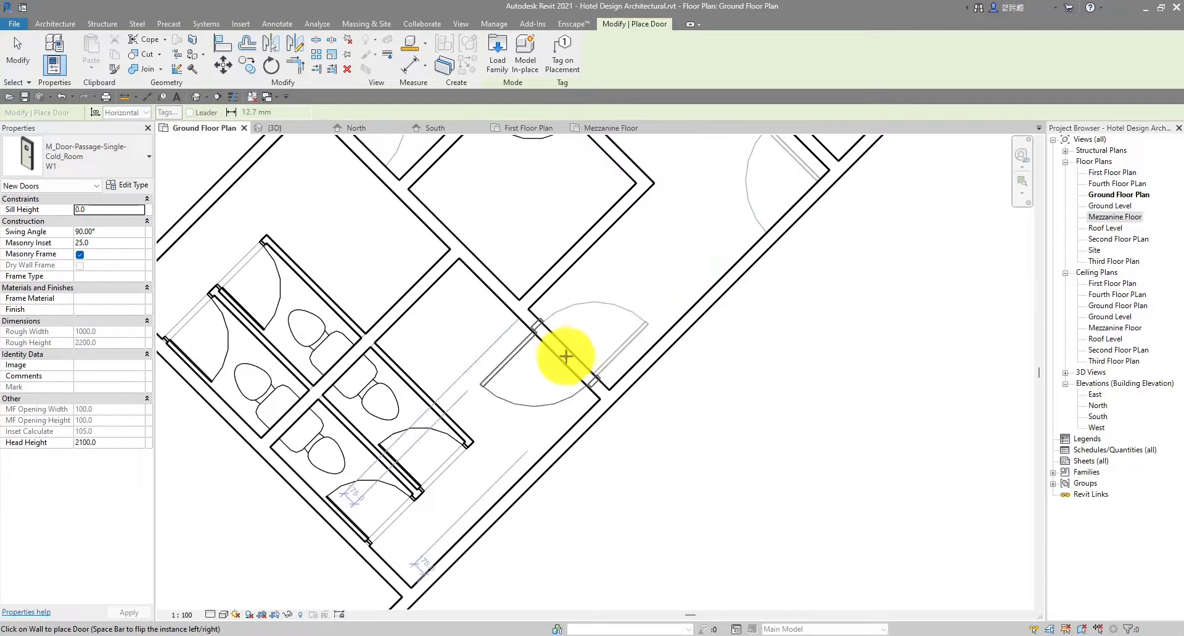
click(571, 353)
scroll(571, 355, down, 2)
middle_drag(574, 387, 629, 481)
scroll(516, 302, up, 3)
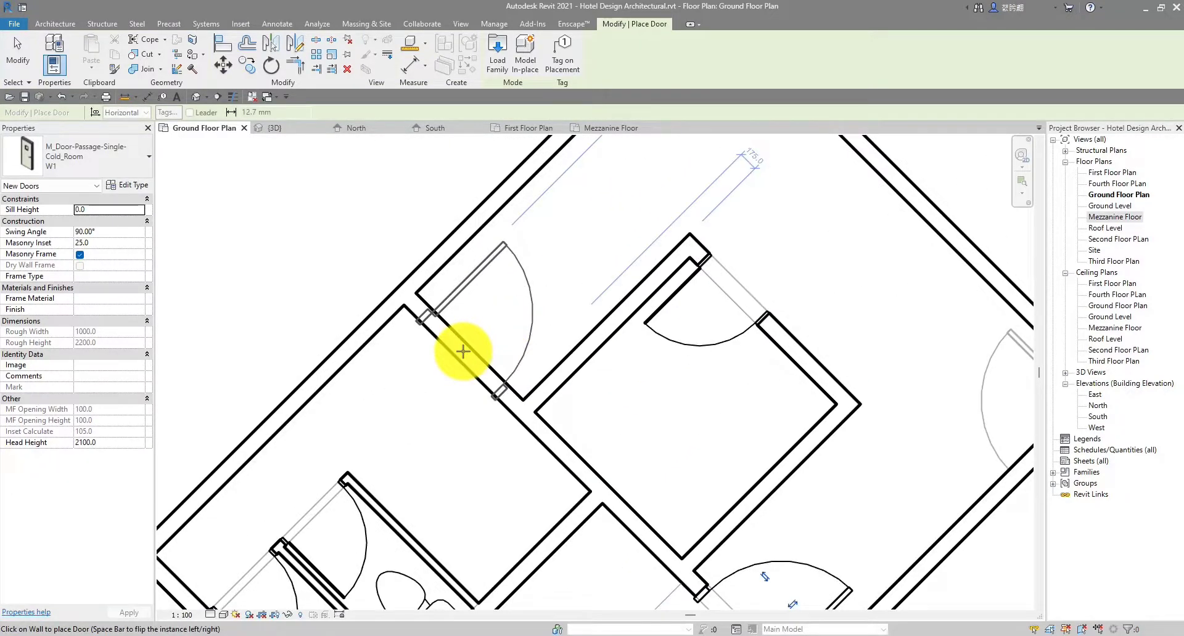
scroll(487, 357, down, 2)
middle_drag(786, 428, 664, 357)
scroll(727, 361, up, 2)
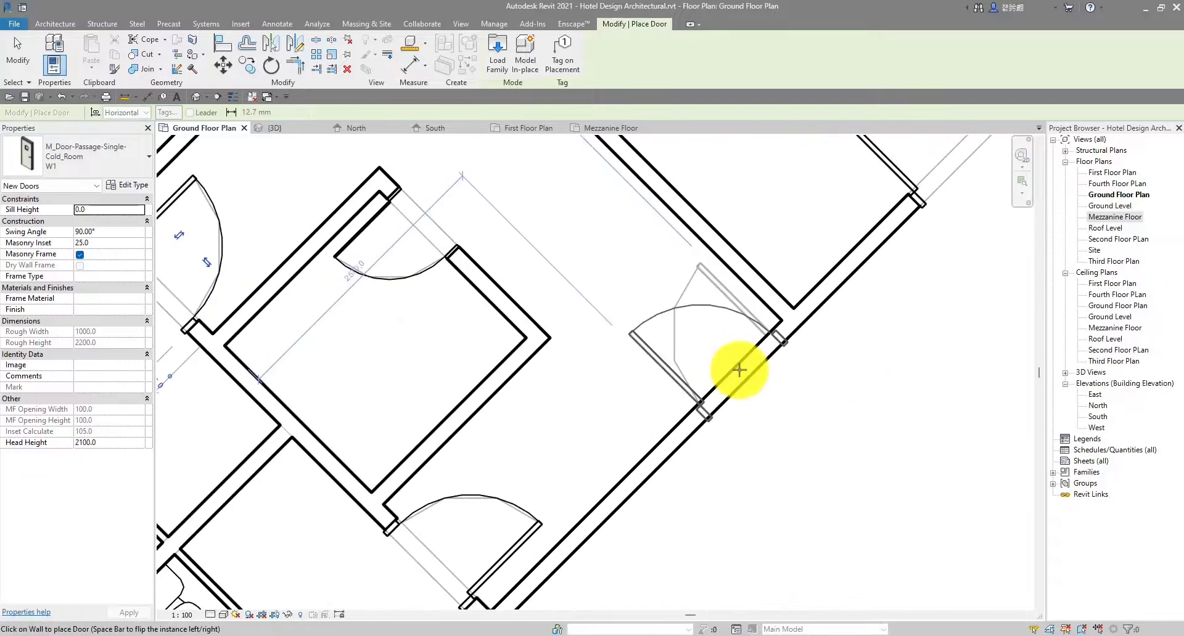
click(741, 370)
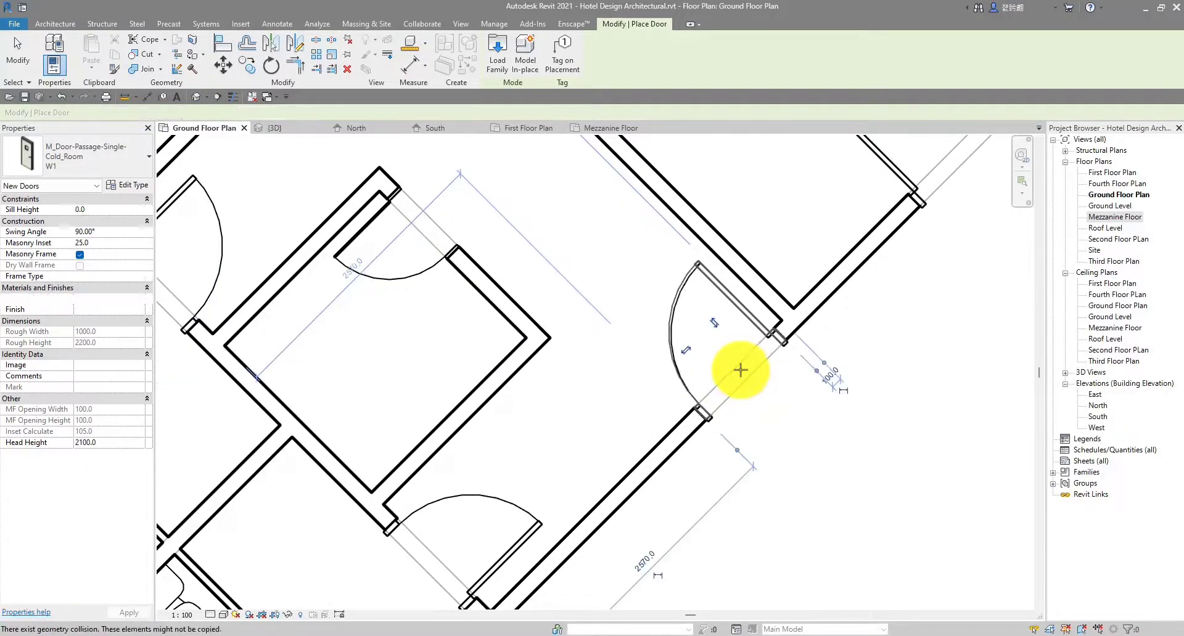
Pan through the lobby to the left wing and end the door placement command
scroll(771, 432, down, 3)
middle_drag(789, 489, 613, 312)
scroll(758, 316, up, 1)
middle_drag(788, 320, 637, 346)
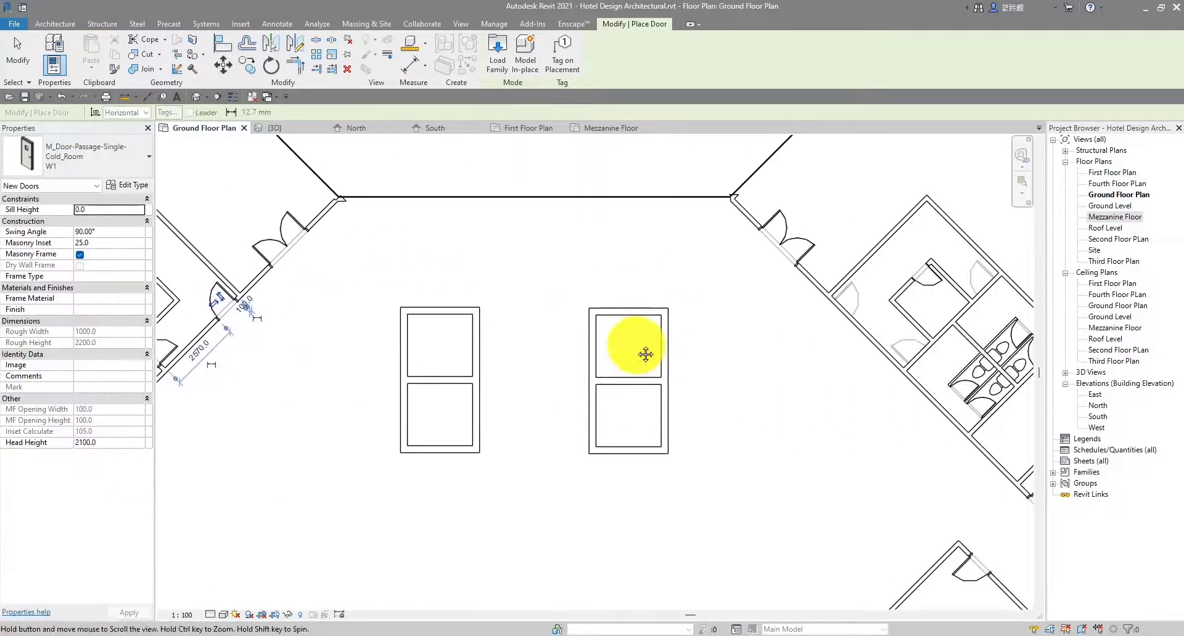
scroll(830, 283, up, 8)
scroll(832, 321, up, 1)
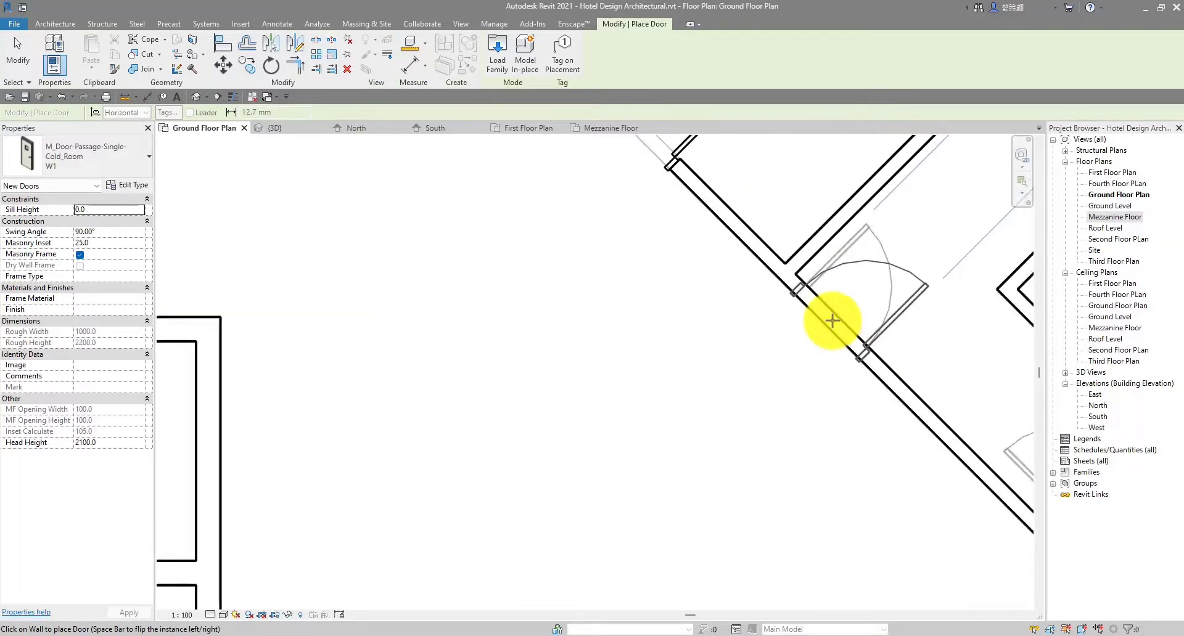
scroll(835, 444, down, 4)
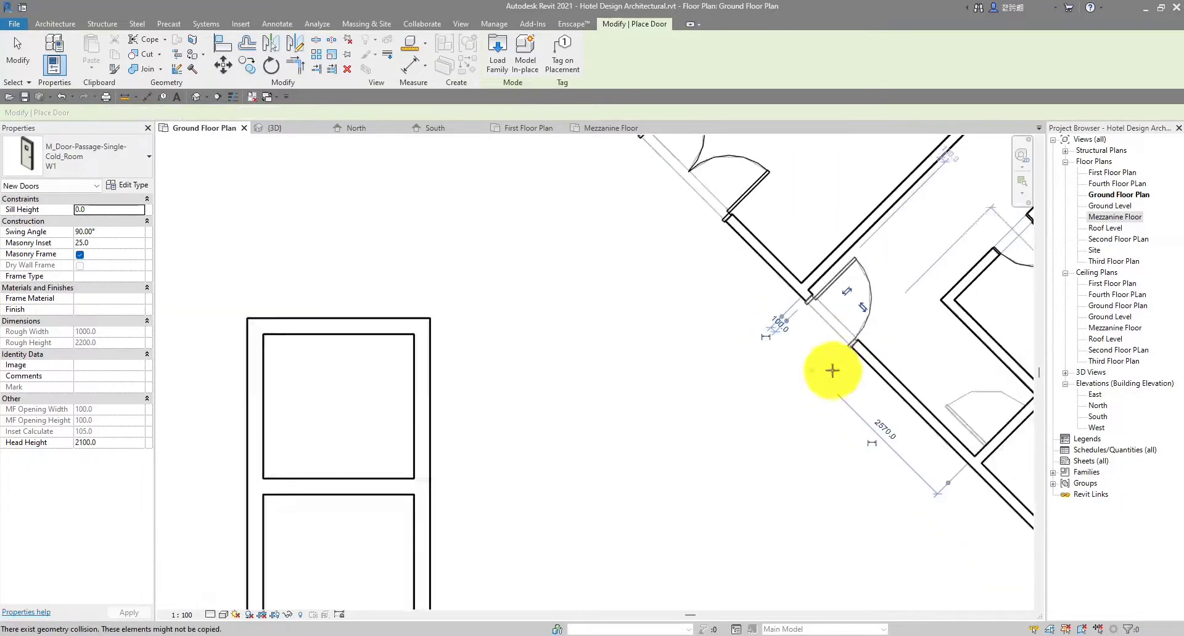
scroll(647, 389, up, 4)
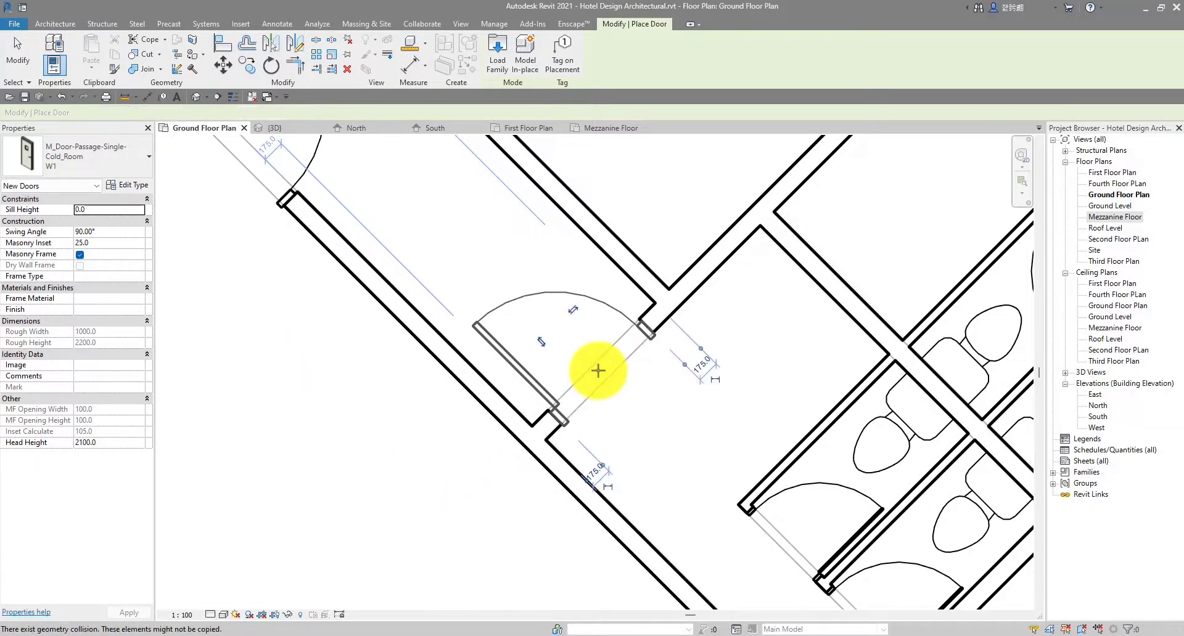
scroll(766, 204, down, 4)
scroll(753, 345, up, 5)
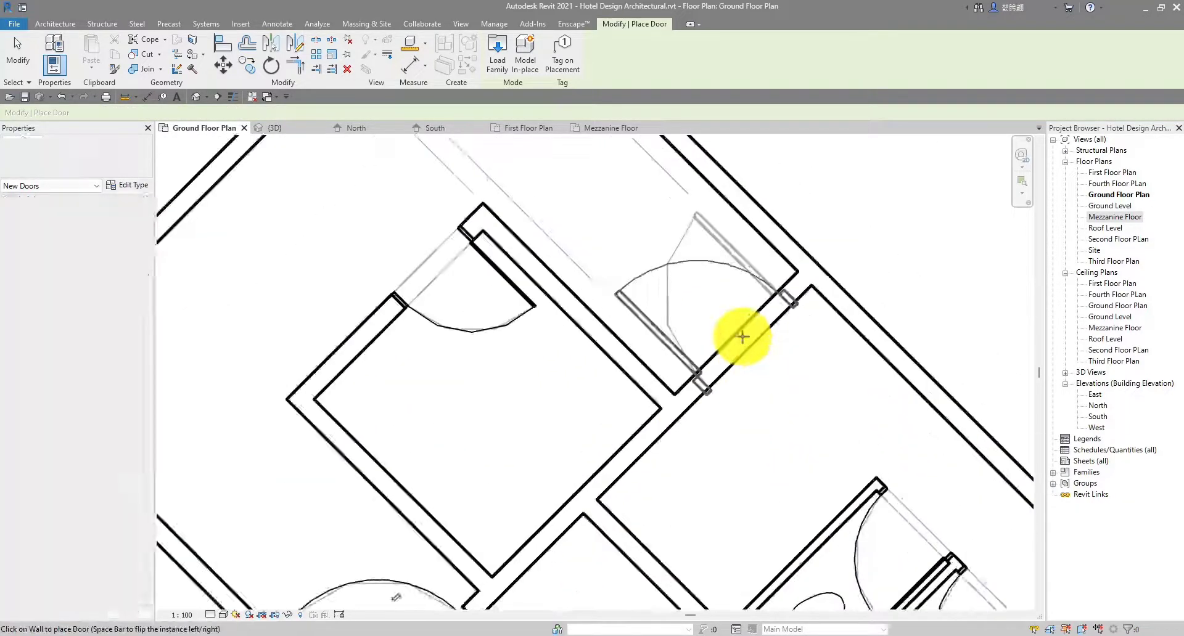
scroll(742, 337, up, 1)
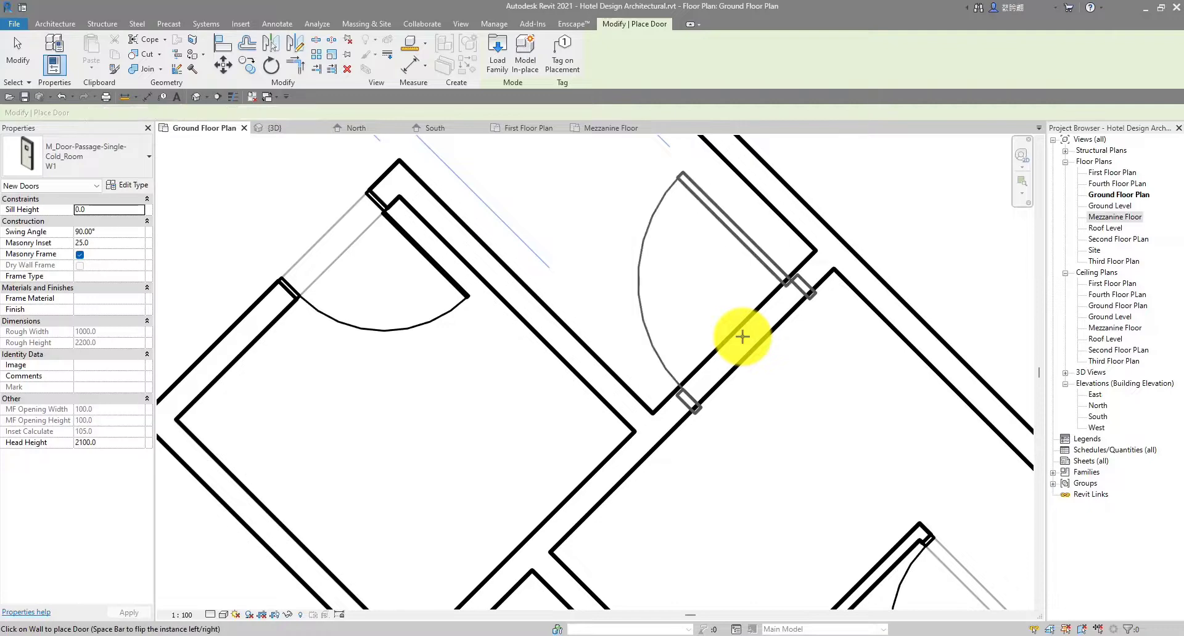
scroll(743, 336, down, 4)
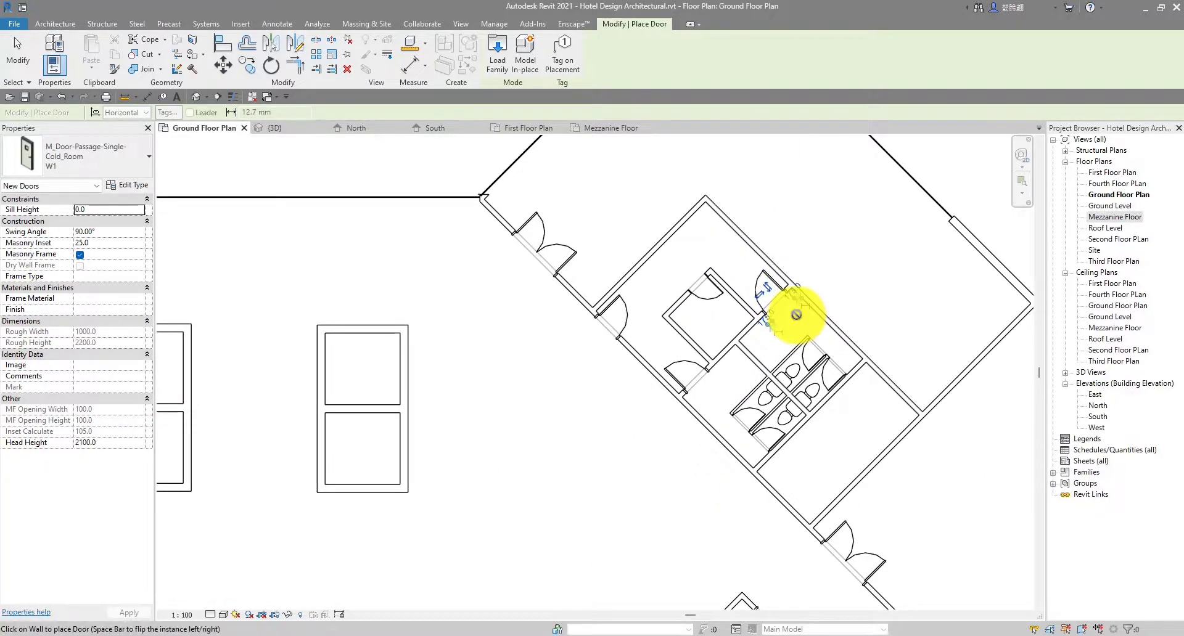
scroll(796, 315, down, 3)
middle_drag(626, 386, 775, 354)
middle_drag(479, 412, 487, 381)
key(Escape)
scroll(491, 396, up, 2)
scroll(491, 395, down, 4)
scroll(703, 376, up, 4)
scroll(800, 377, down, 4)
scroll(251, 393, up, 5)
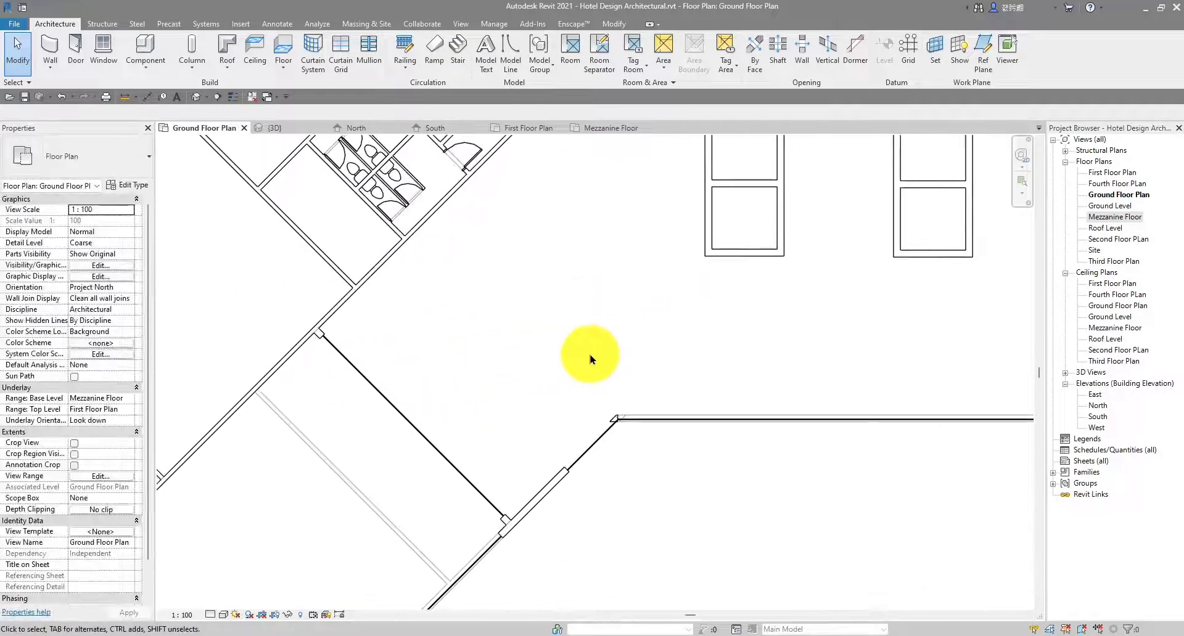
Start the Aligned Dimension tool, referencing wall faces, around the washroom stalls
scroll(590, 359, down, 4)
scroll(563, 394, up, 4)
scroll(618, 382, down, 4)
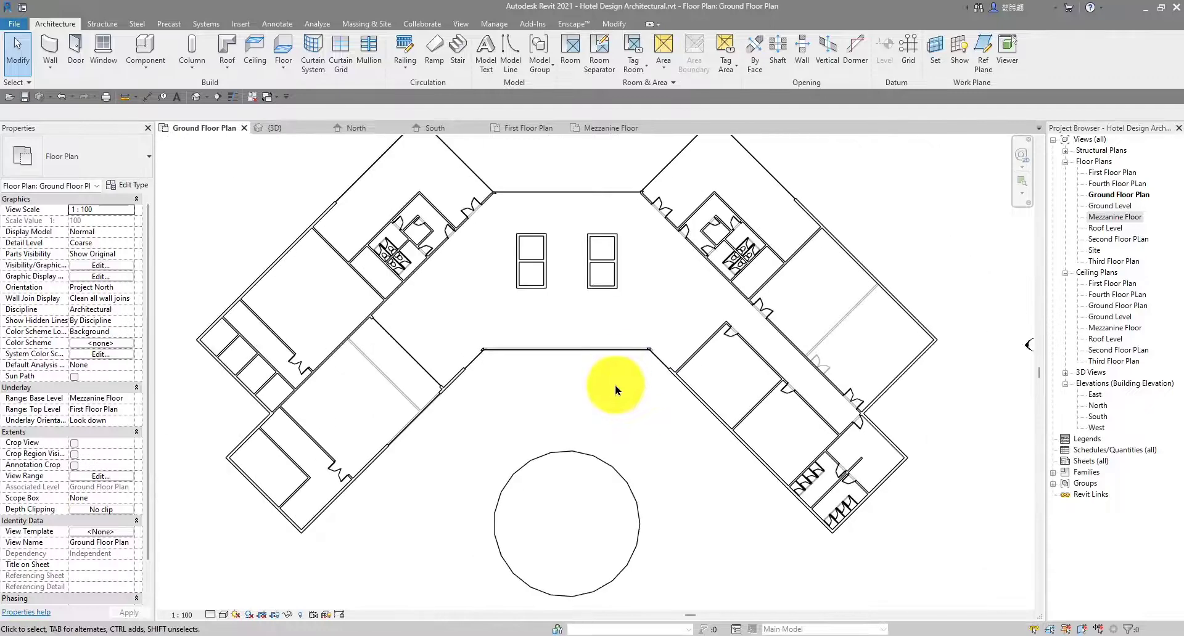
scroll(690, 423, up, 4)
scroll(786, 414, up, 3)
scroll(719, 364, down, 3)
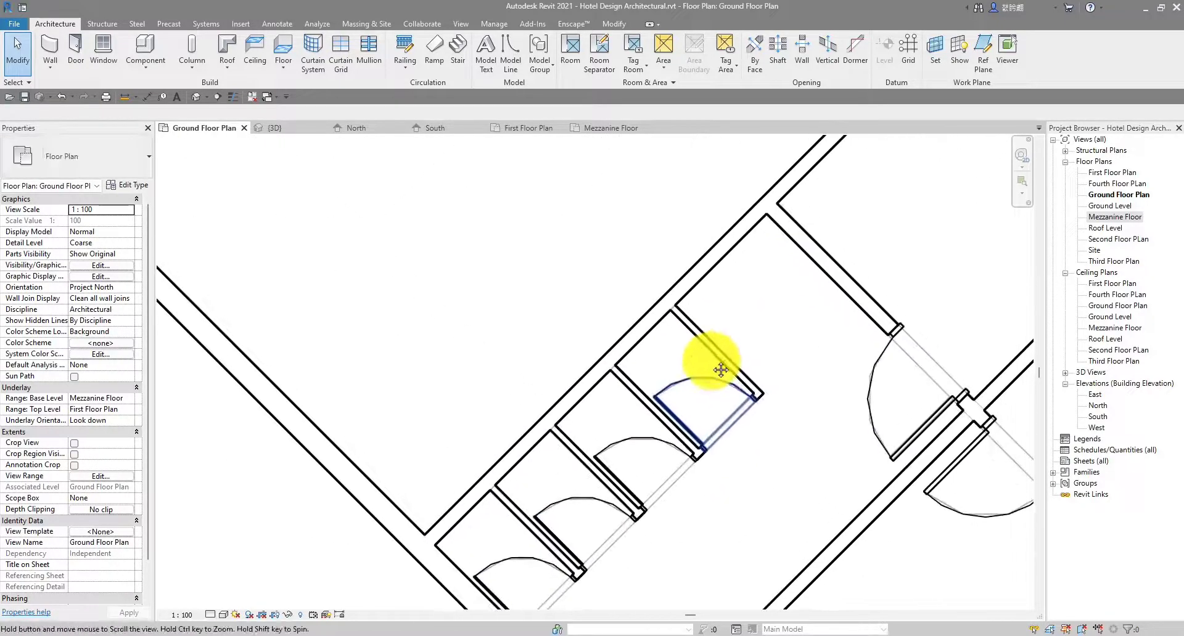
scroll(542, 385, up, 5)
scroll(631, 412, down, 2)
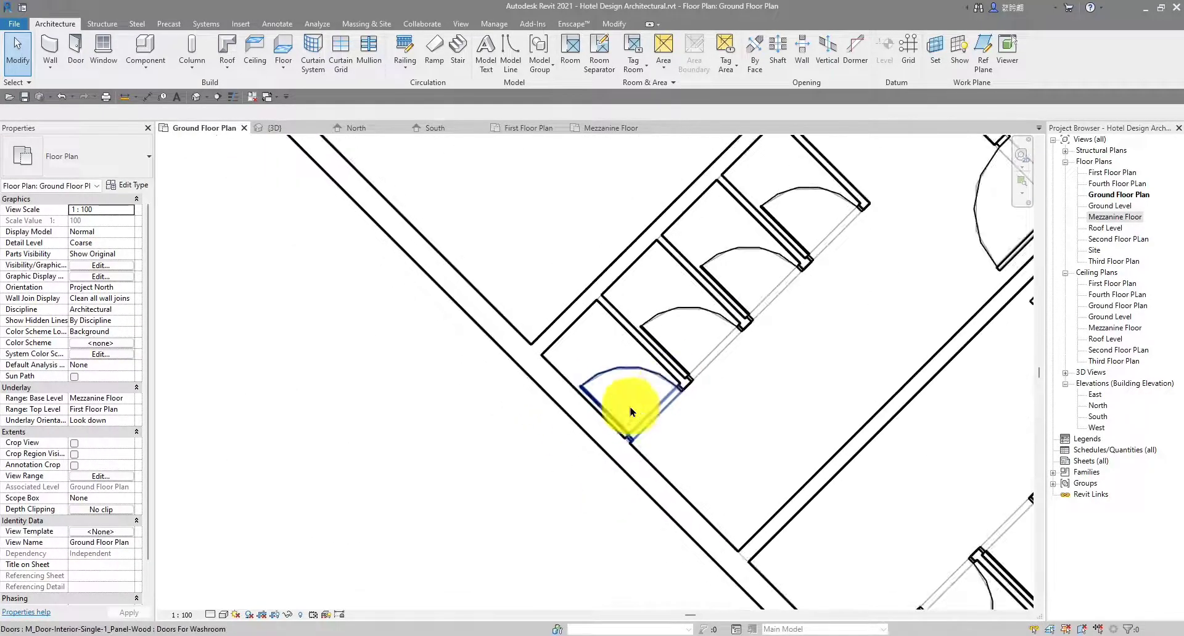
scroll(621, 352, down, 3)
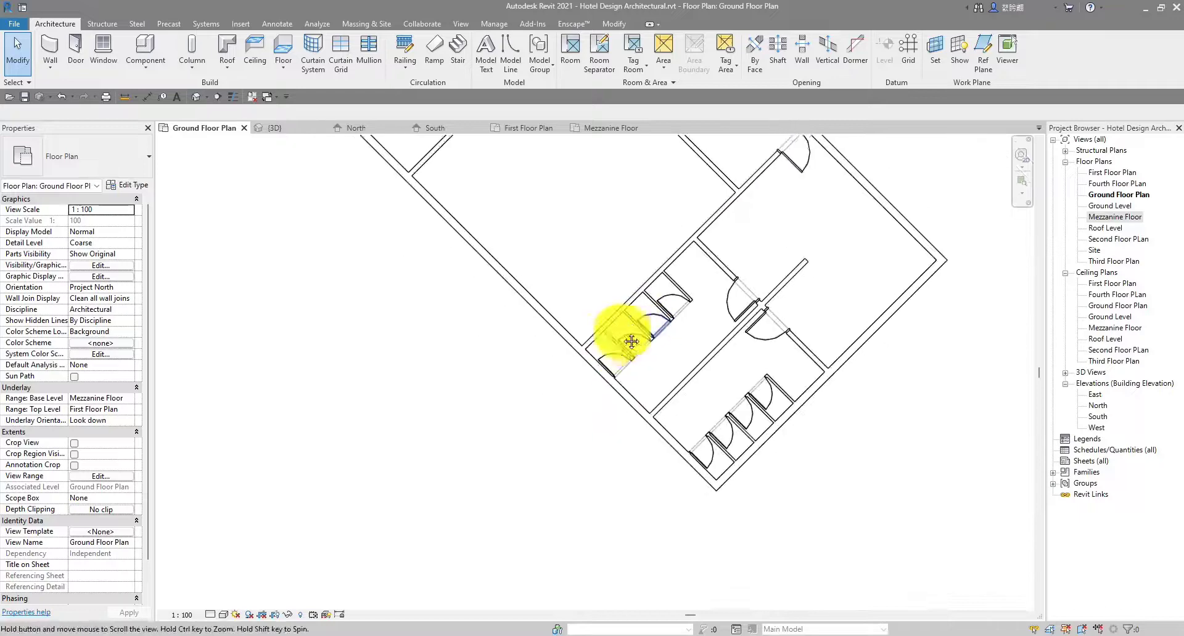
scroll(494, 378, down, 3)
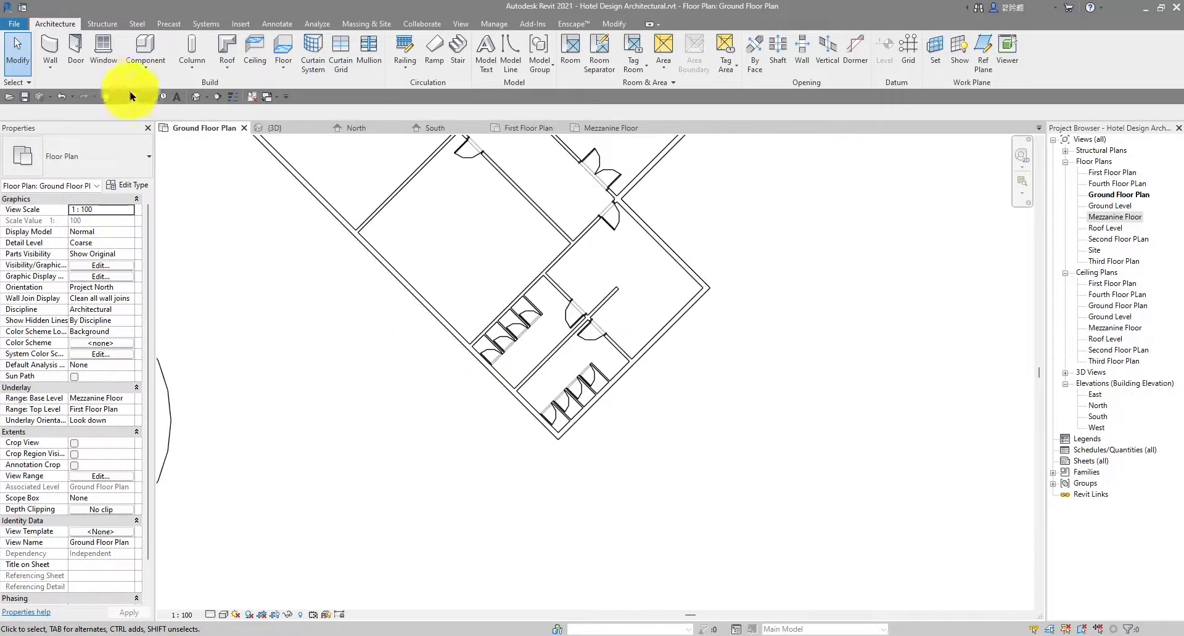
click(146, 97)
Begin a dimension from the wall beside the stall door, then cancel the pending 1580 dimension
scroll(449, 232, up, 5)
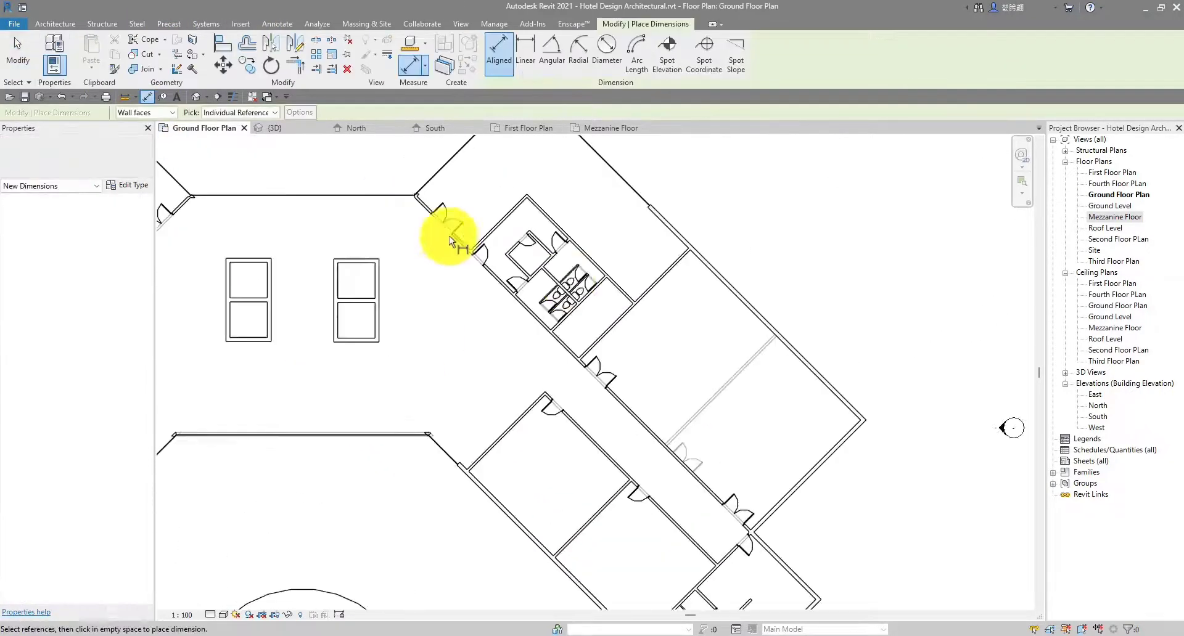
scroll(555, 287, up, 5)
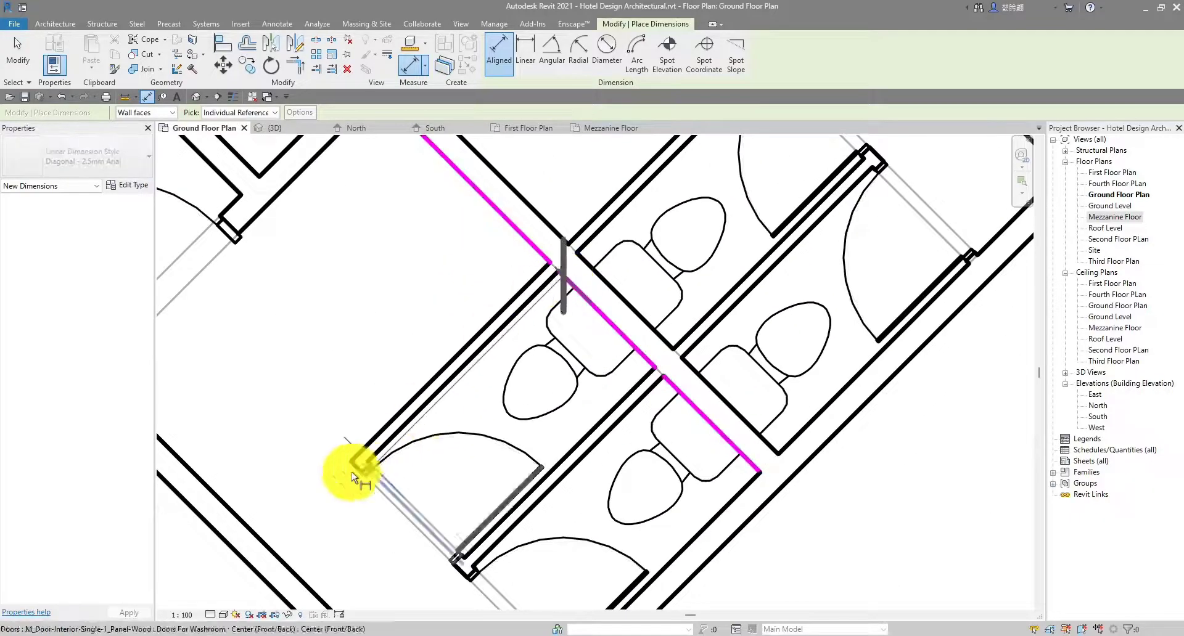
scroll(364, 466, up, 4)
click(384, 453)
scroll(394, 432, down, 4)
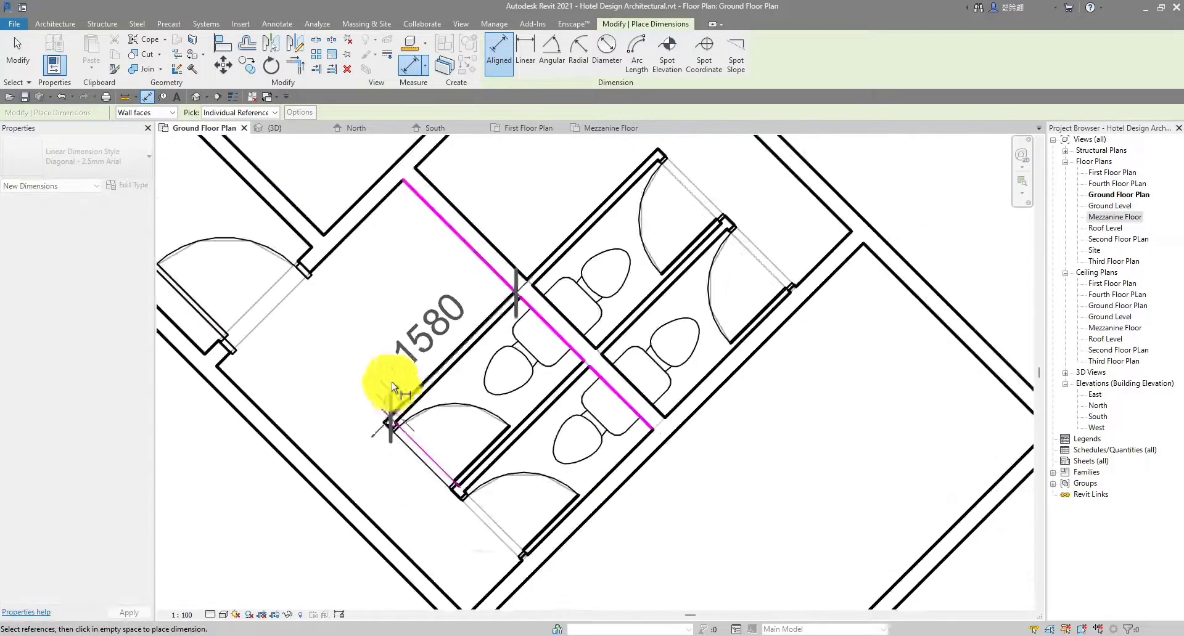
scroll(375, 319, up, 2)
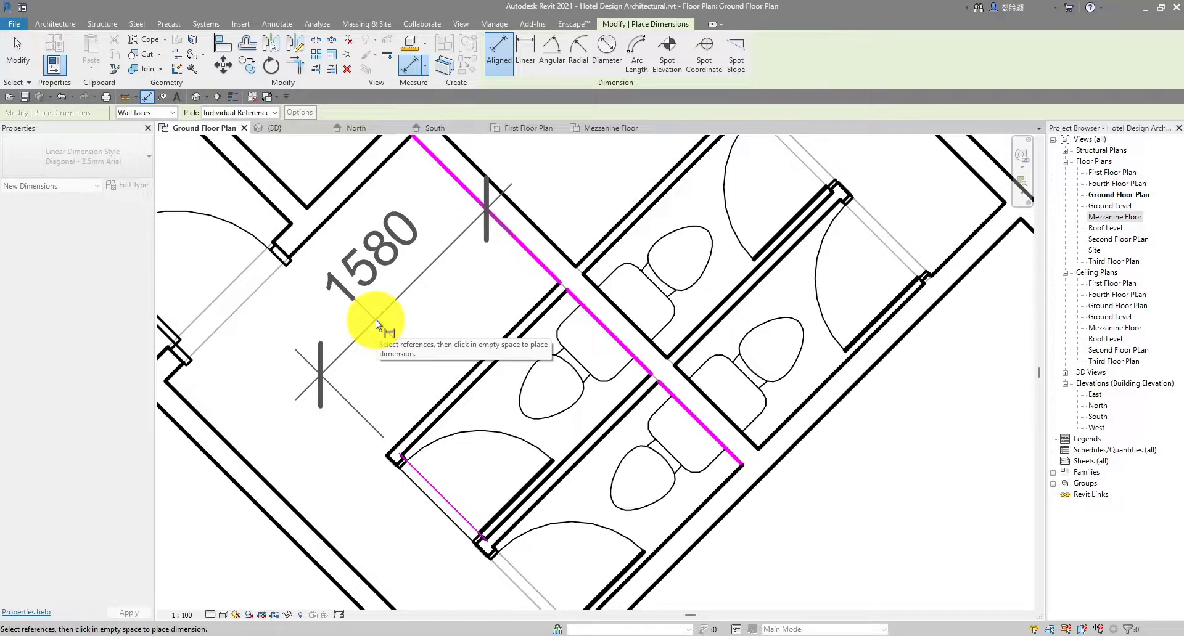
scroll(375, 319, up, 1)
key(Escape)
scroll(480, 243, down, 6)
key(Escape)
middle_drag(619, 434, 488, 244)
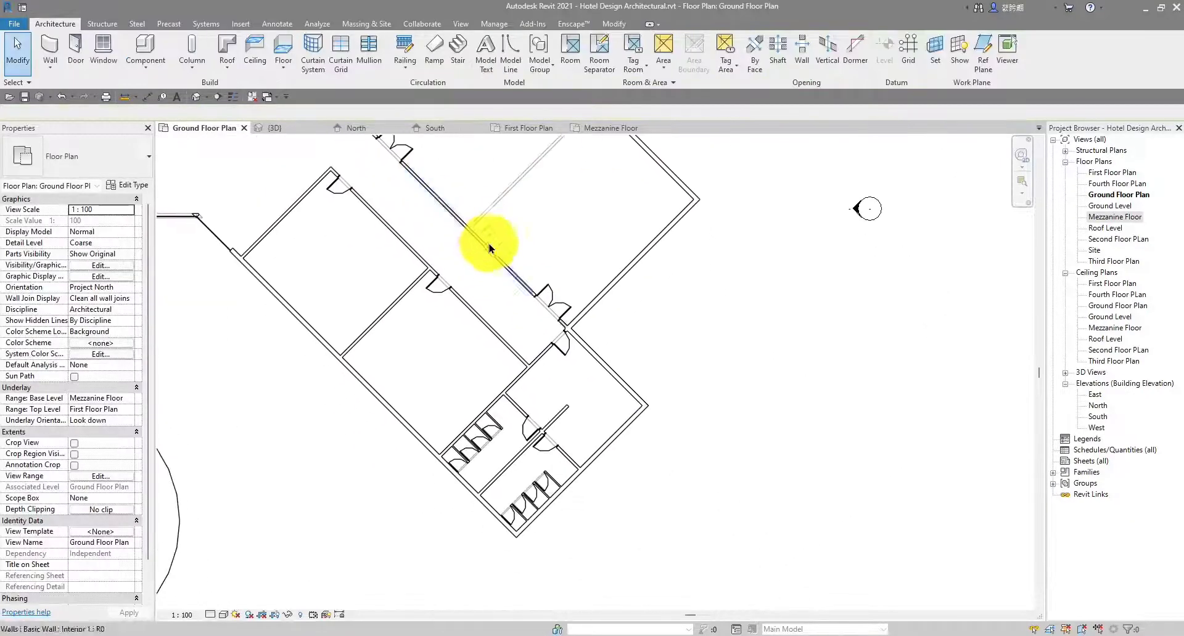
scroll(436, 462, up, 3)
scroll(489, 449, up, 4)
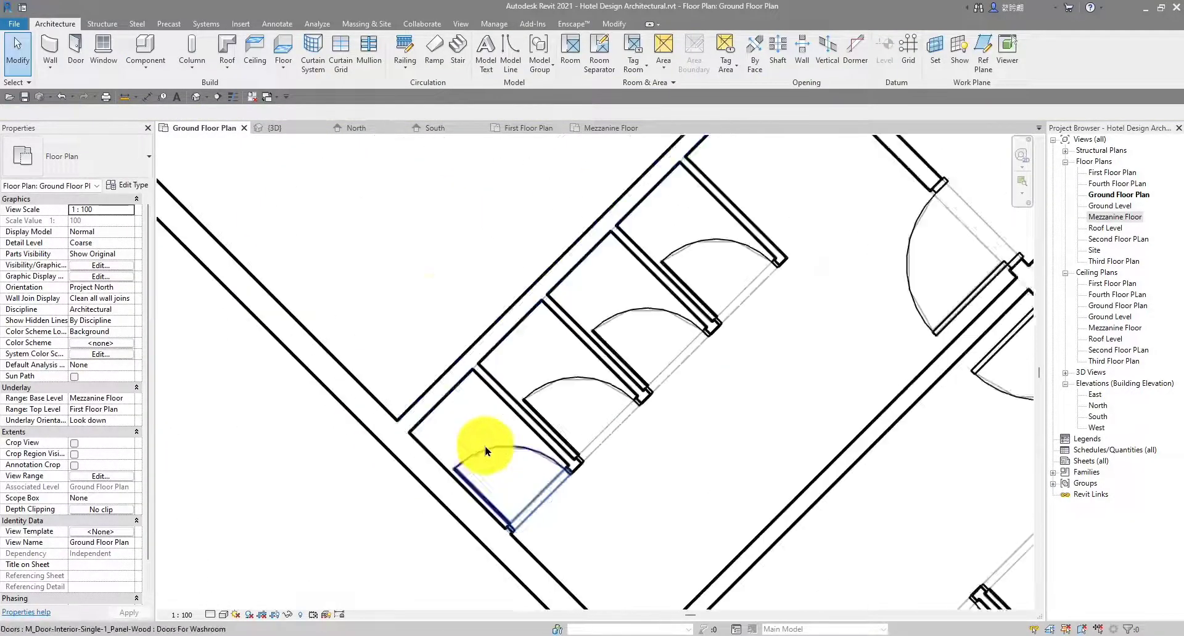
Dimension the end stall from the outer wall to the partition end, reading 1210
click(154, 90)
scroll(524, 265, up, 5)
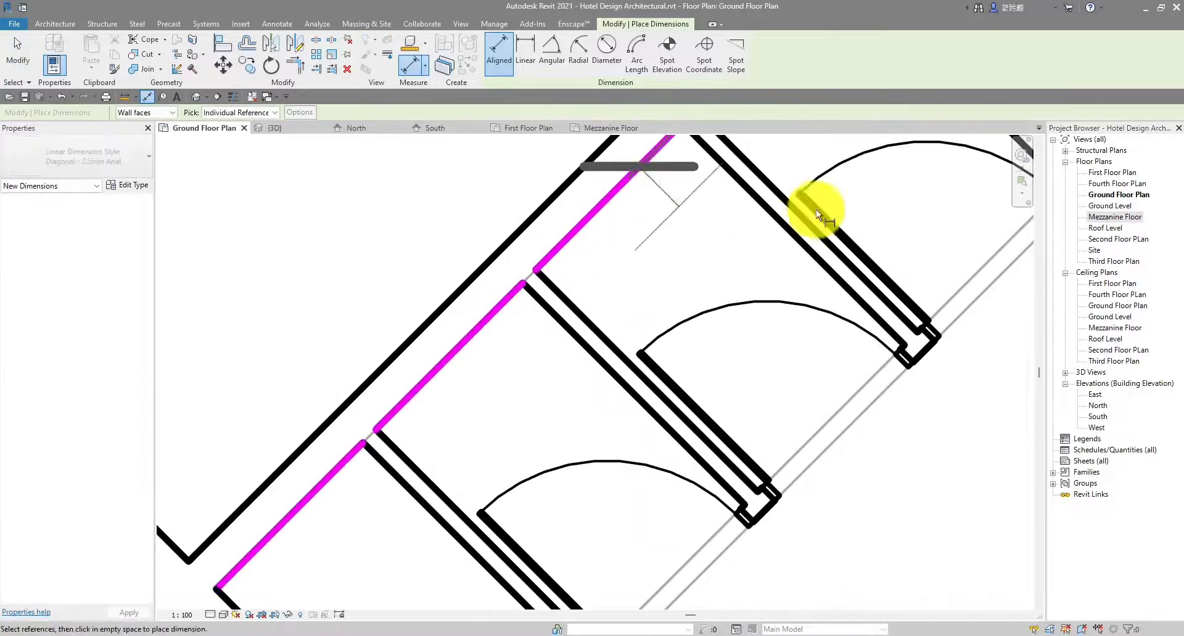
scroll(830, 343, up, 6)
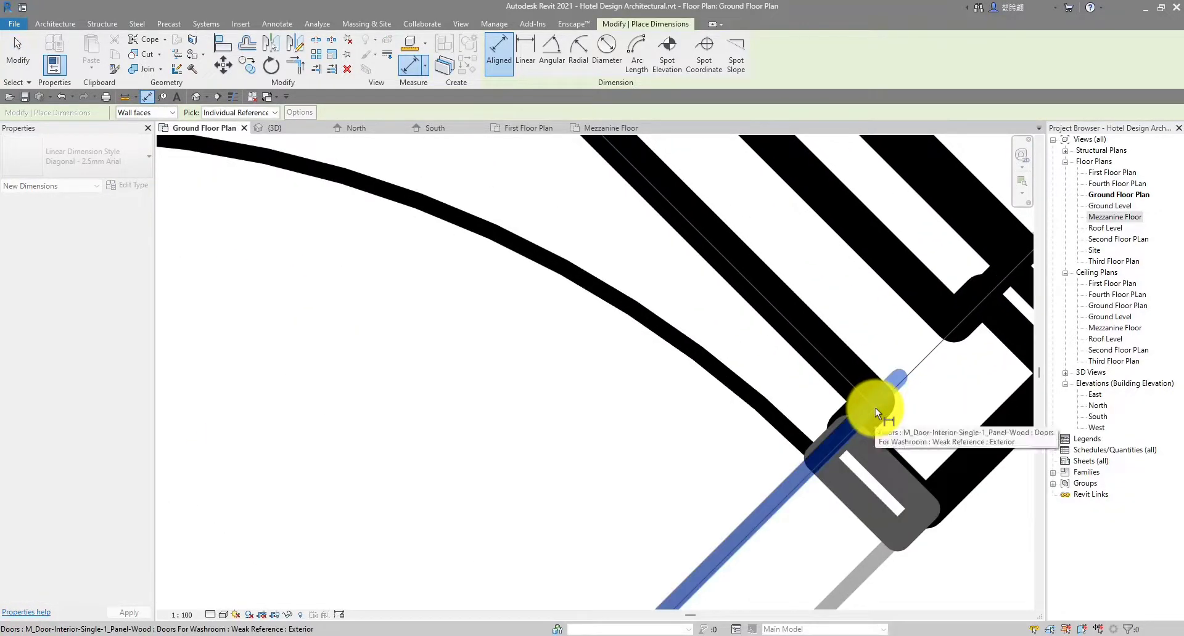
key(Tab)
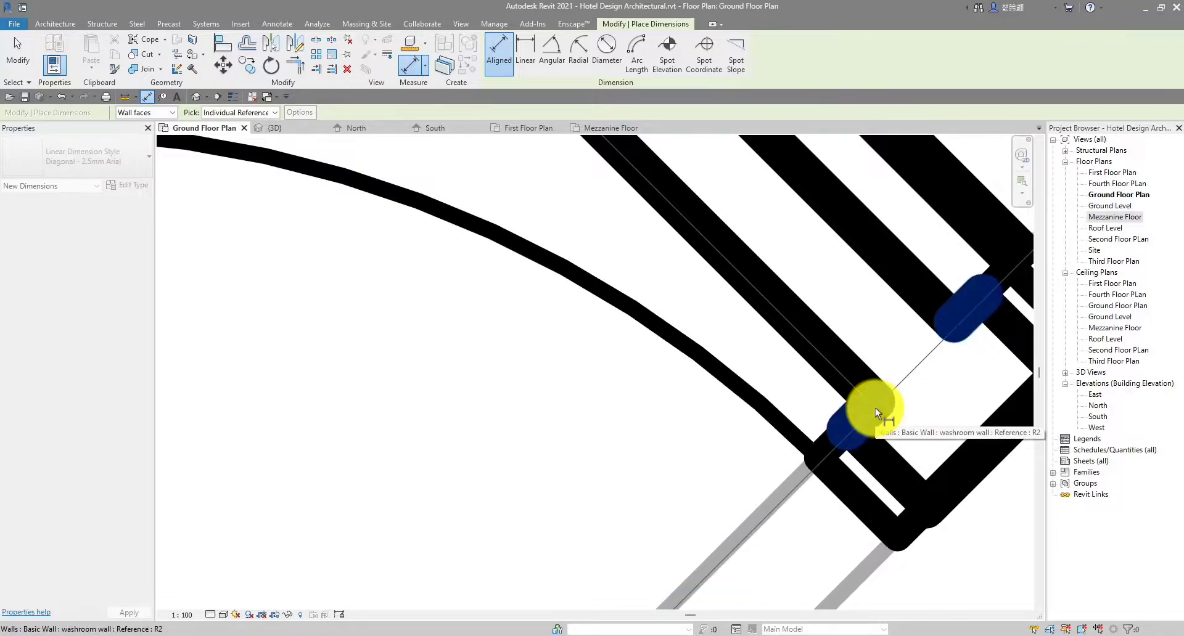
click(875, 408)
scroll(755, 399, down, 6)
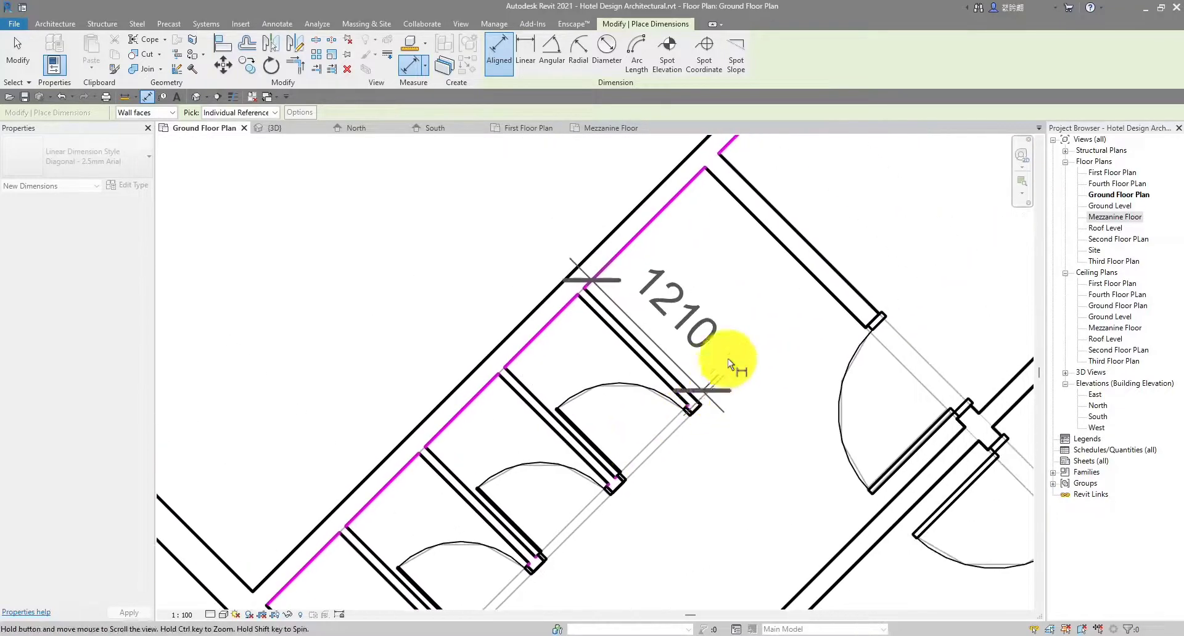
scroll(728, 360, up, 2)
click(778, 316)
key(Escape)
scroll(778, 316, down, 2)
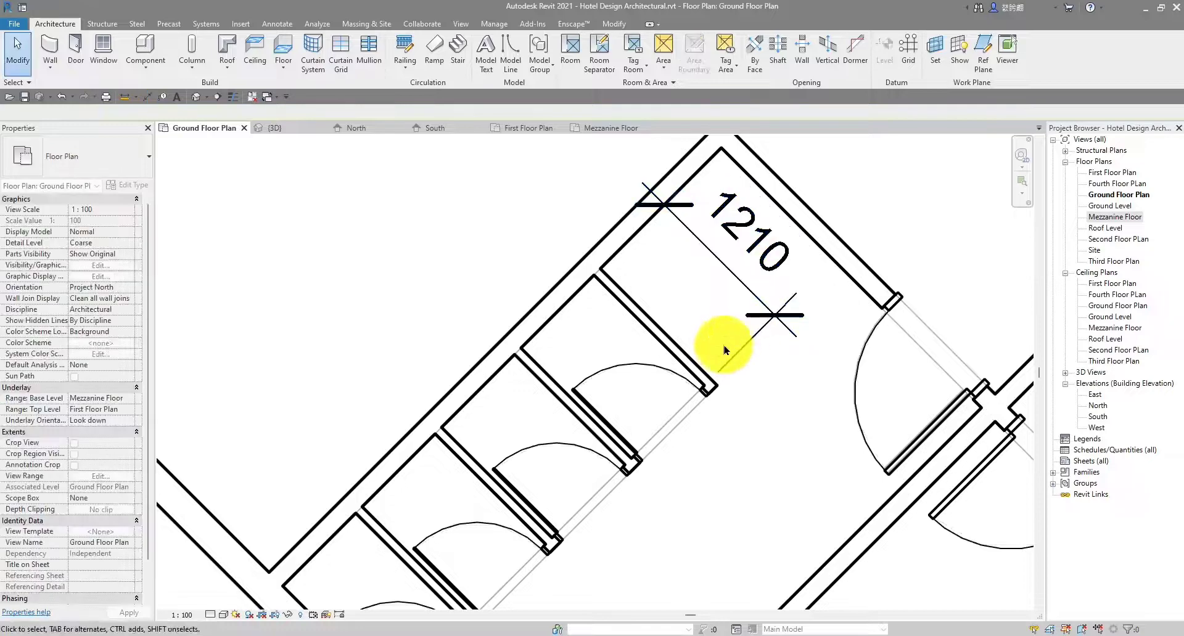
Change the end stall partition's temporary dimension from 1210 to 1580, then deselect it
scroll(708, 389, up, 3)
scroll(706, 394, up, 3)
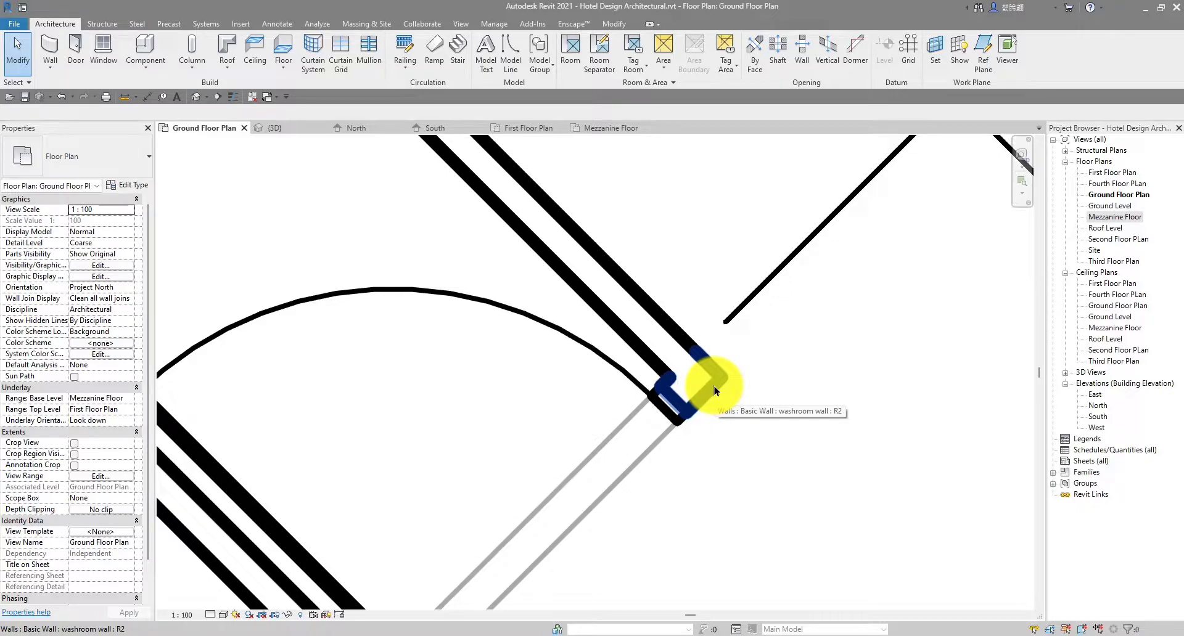
click(714, 391)
scroll(705, 390, down, 4)
scroll(687, 291, up, 2)
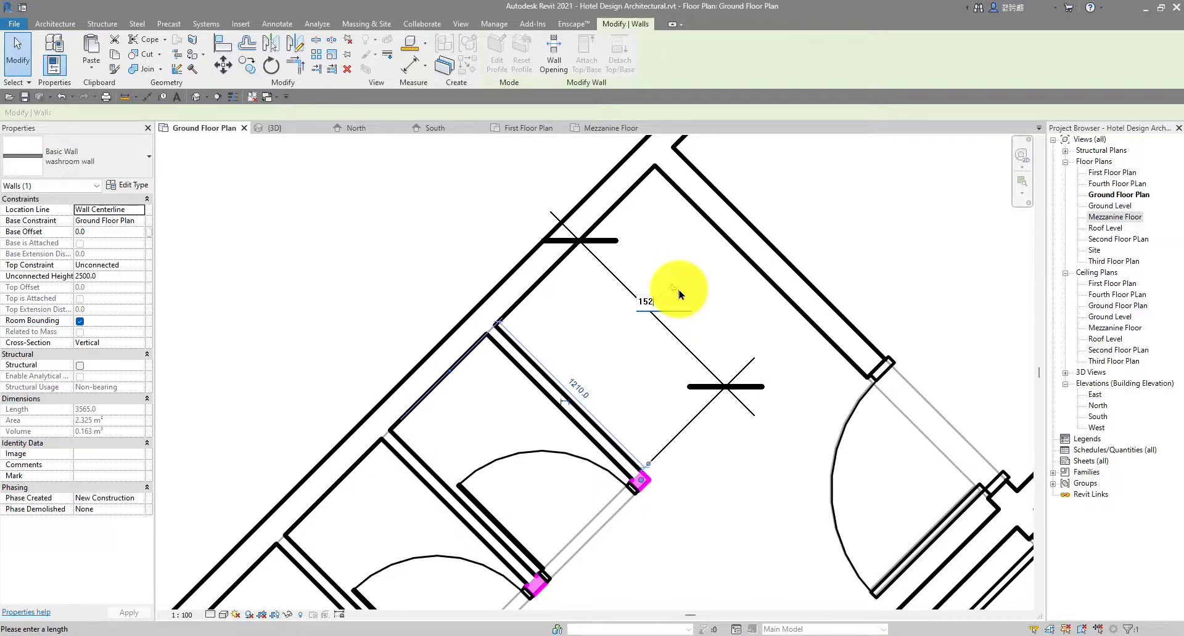
key(Return)
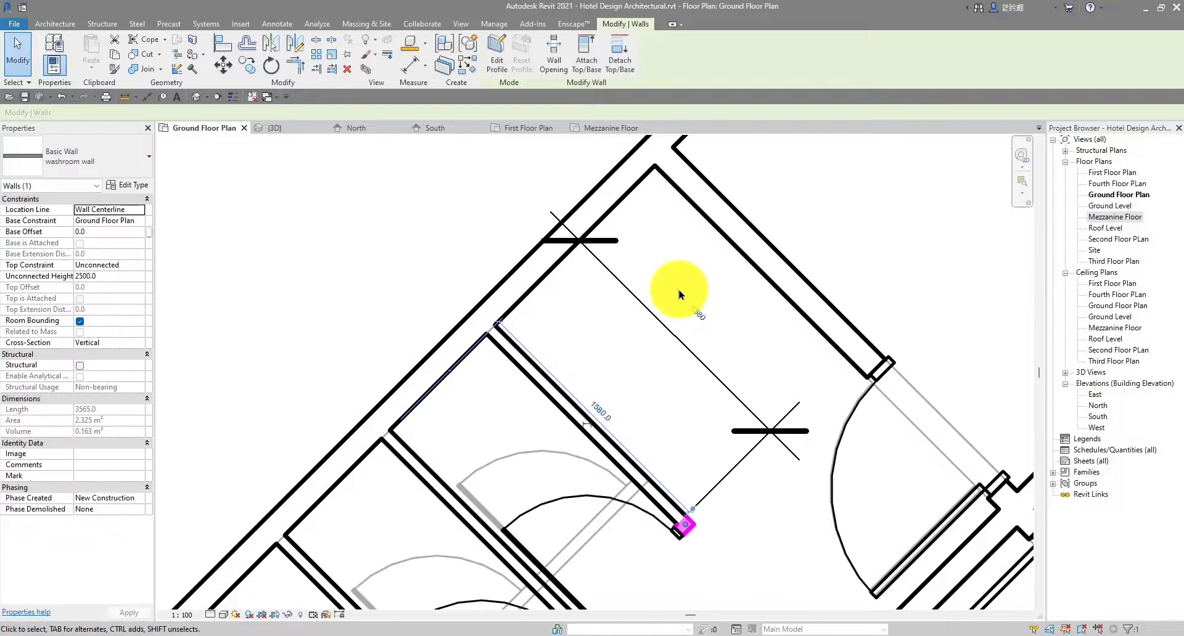
click(745, 320)
scroll(764, 296, down, 4)
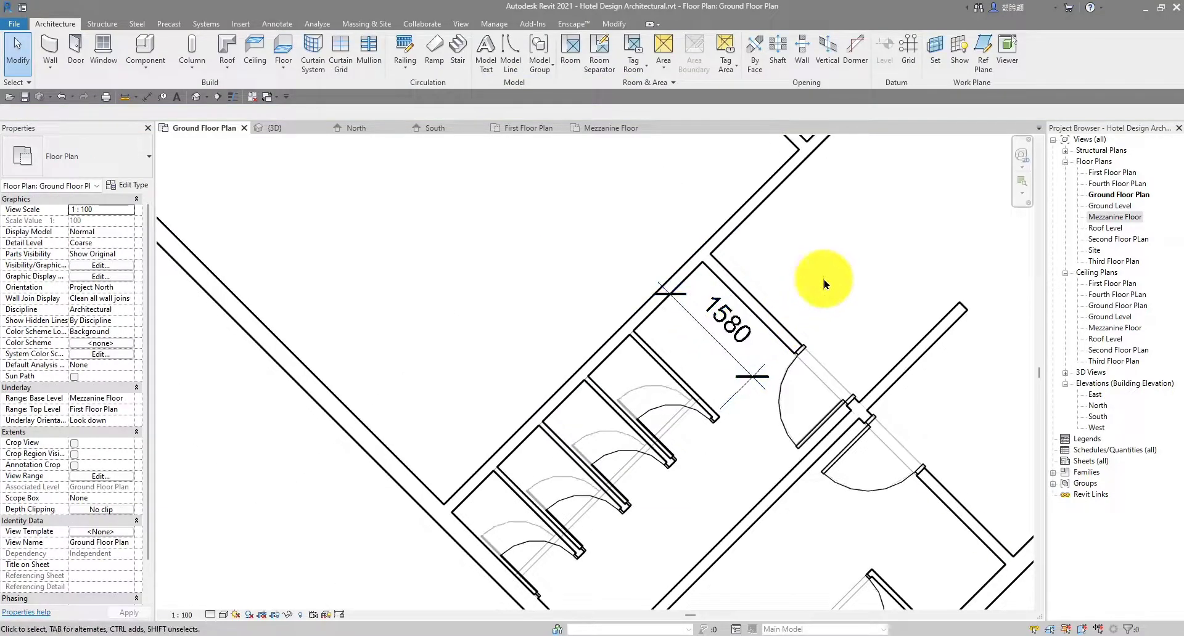
Cancel a stray aligned dimension and delete the existing 1580 checking dimension
scroll(786, 279, down, 3)
scroll(510, 275, up, 8)
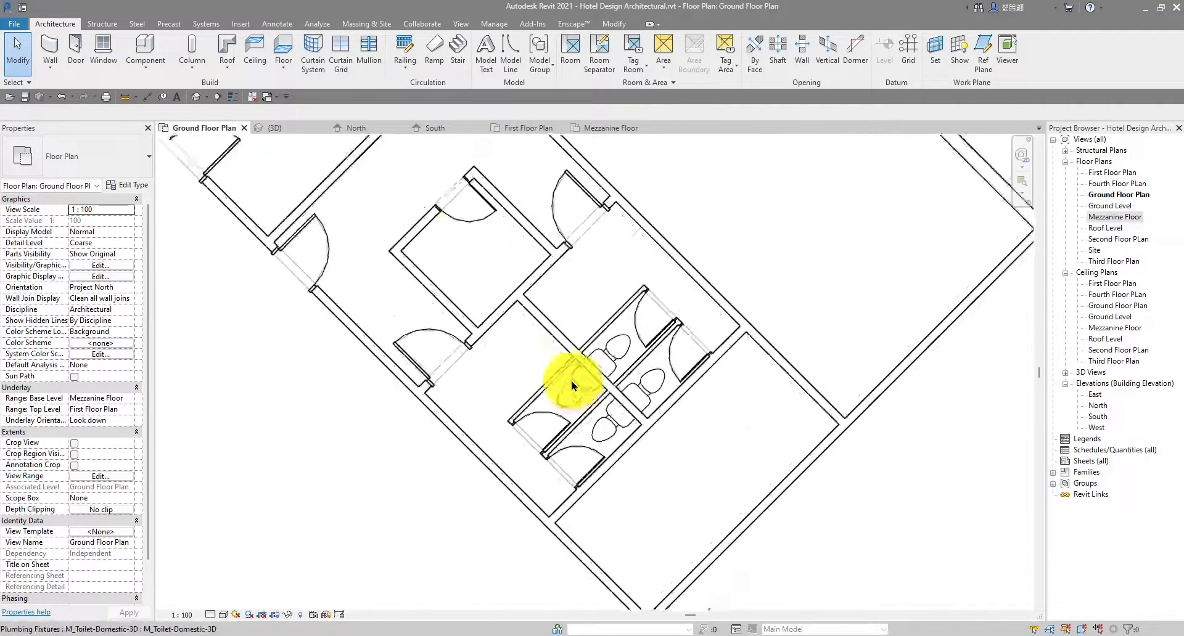
click(148, 97)
scroll(435, 478, up, 5)
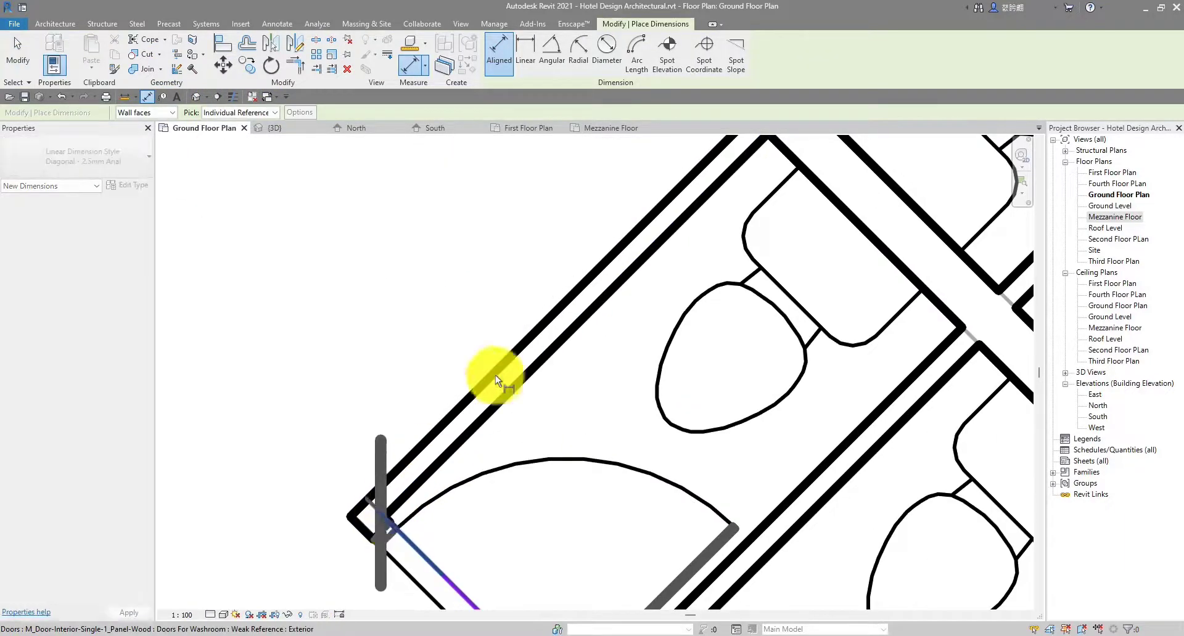
click(788, 149)
scroll(639, 246, up, 3)
key(Escape)
key(Escape)
scroll(662, 241, down, 8)
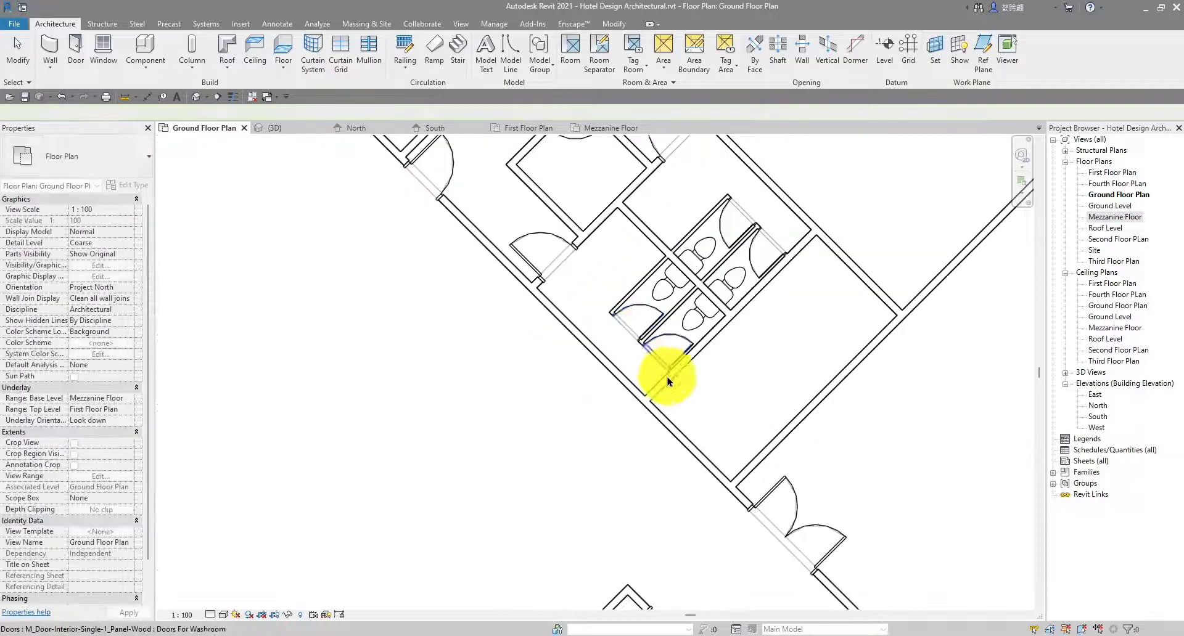
middle_drag(691, 429, 505, 230)
middle_drag(611, 457, 627, 272)
scroll(626, 272, up, 5)
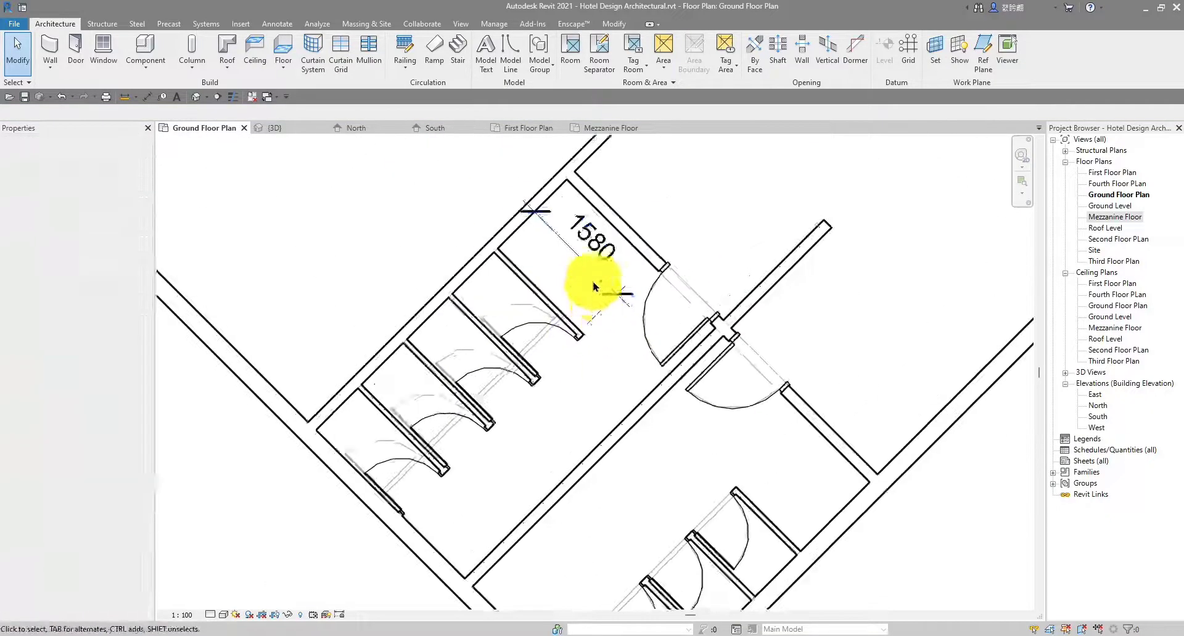
click(595, 263)
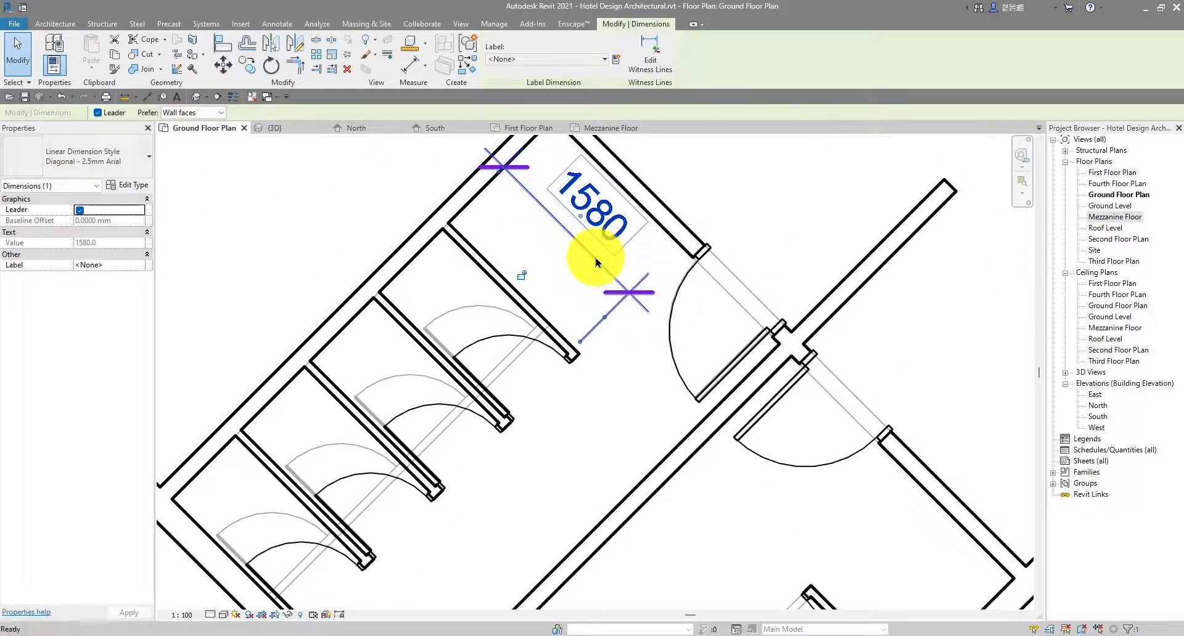
key(Delete)
Dimension from the reference wall face to the stall partition, using Tab to pick the wall
scroll(596, 262, down, 2)
middle_drag(602, 339, 575, 304)
scroll(546, 330, down, 2)
middle_drag(605, 509, 560, 301)
scroll(559, 301, up, 3)
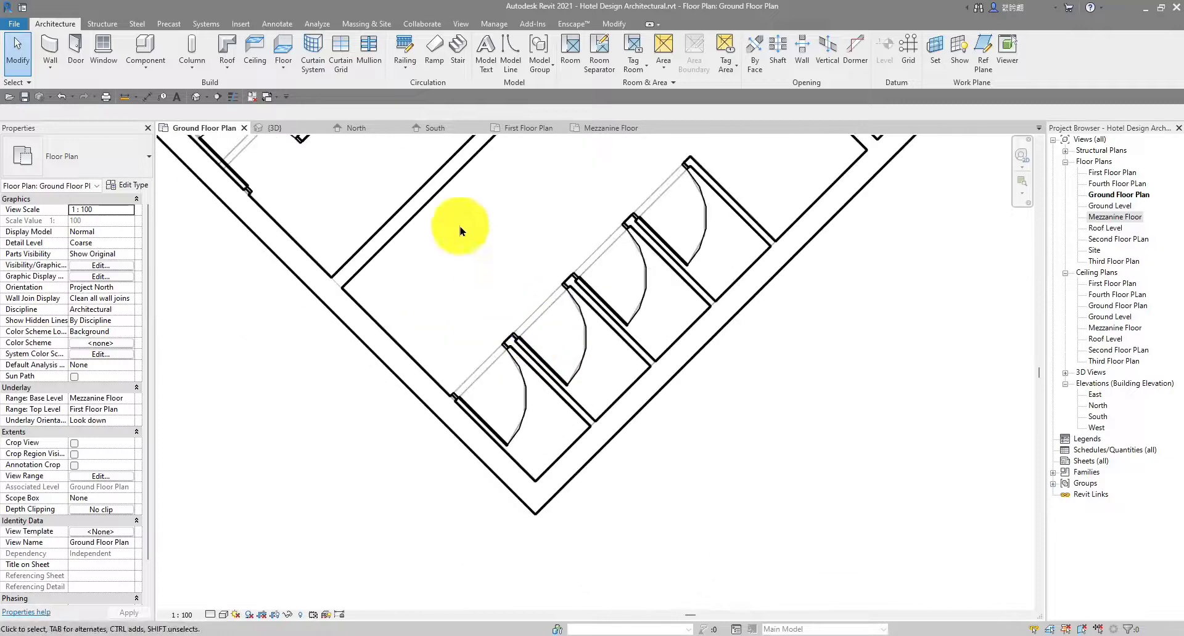
scroll(788, 258, up, 2)
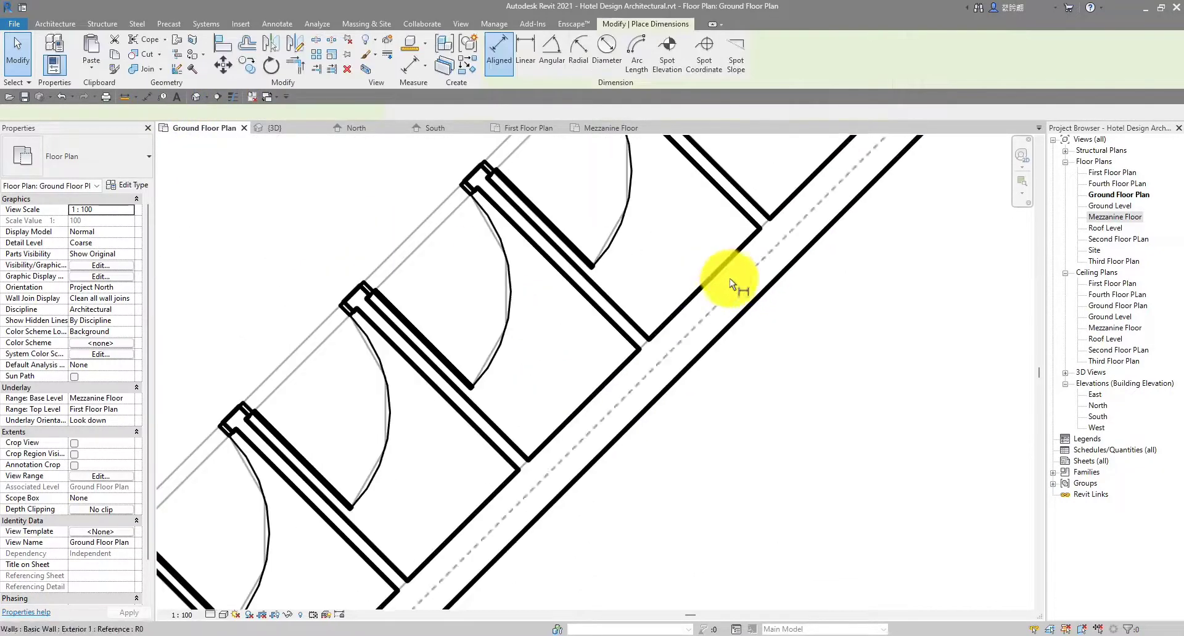
click(723, 263)
middle_drag(697, 215, 668, 433)
scroll(587, 293, up, 2)
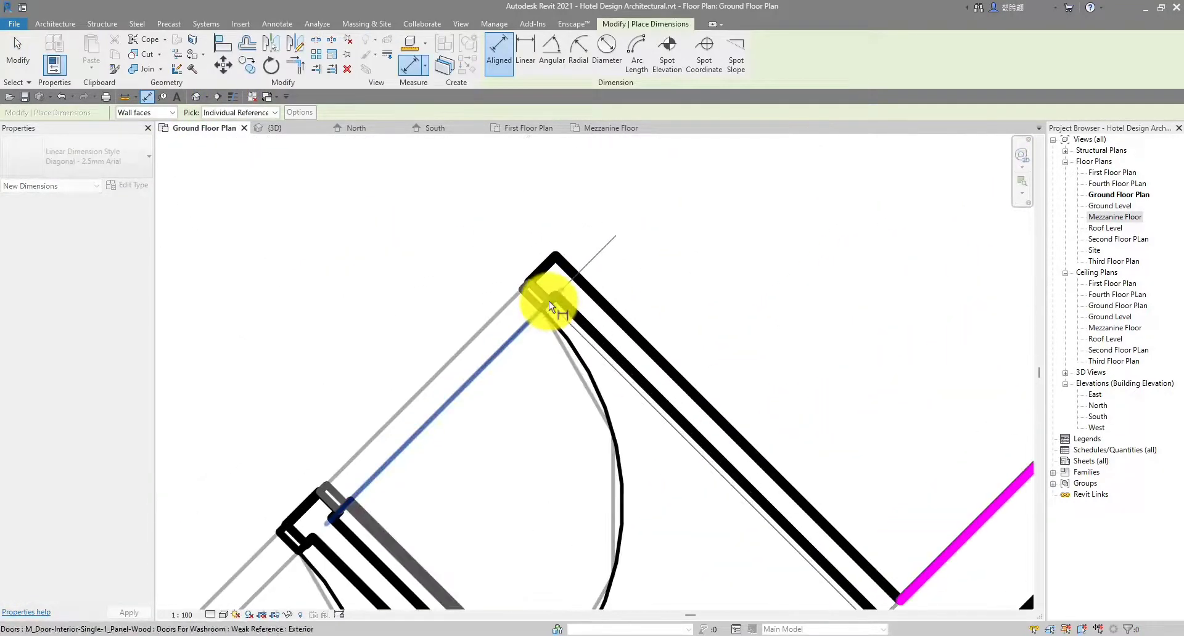
key(Tab)
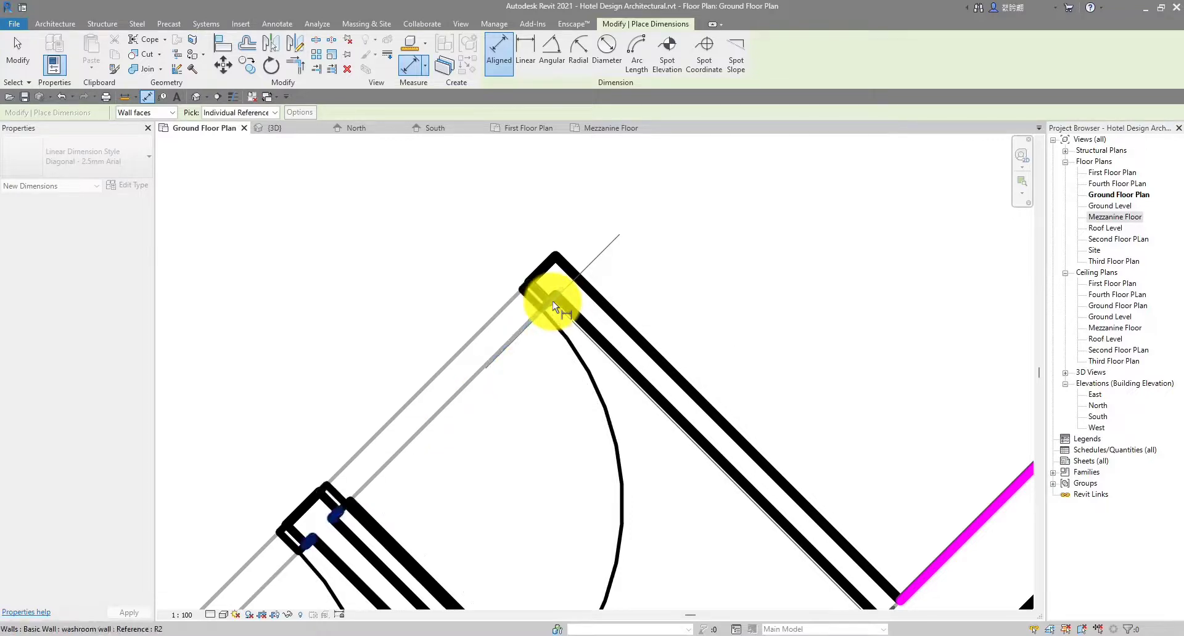
click(552, 301)
scroll(537, 277, down, 2)
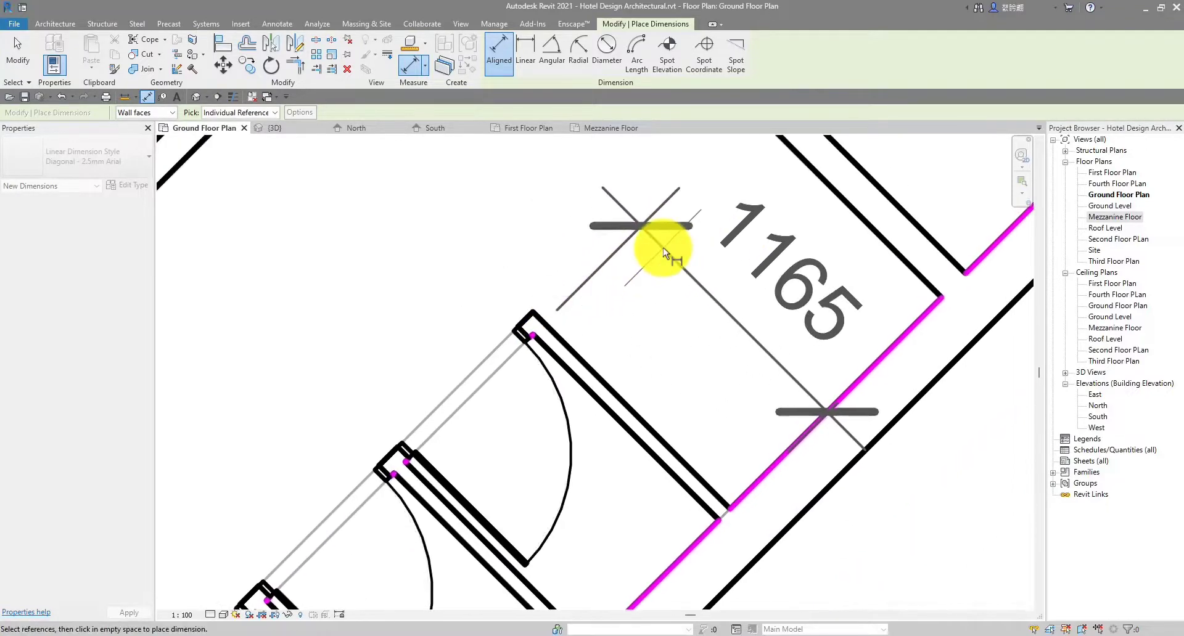
key(Escape)
Move the stall partition so it sits 1500 from the reference wall
scroll(524, 333, up, 2)
key(Tab)
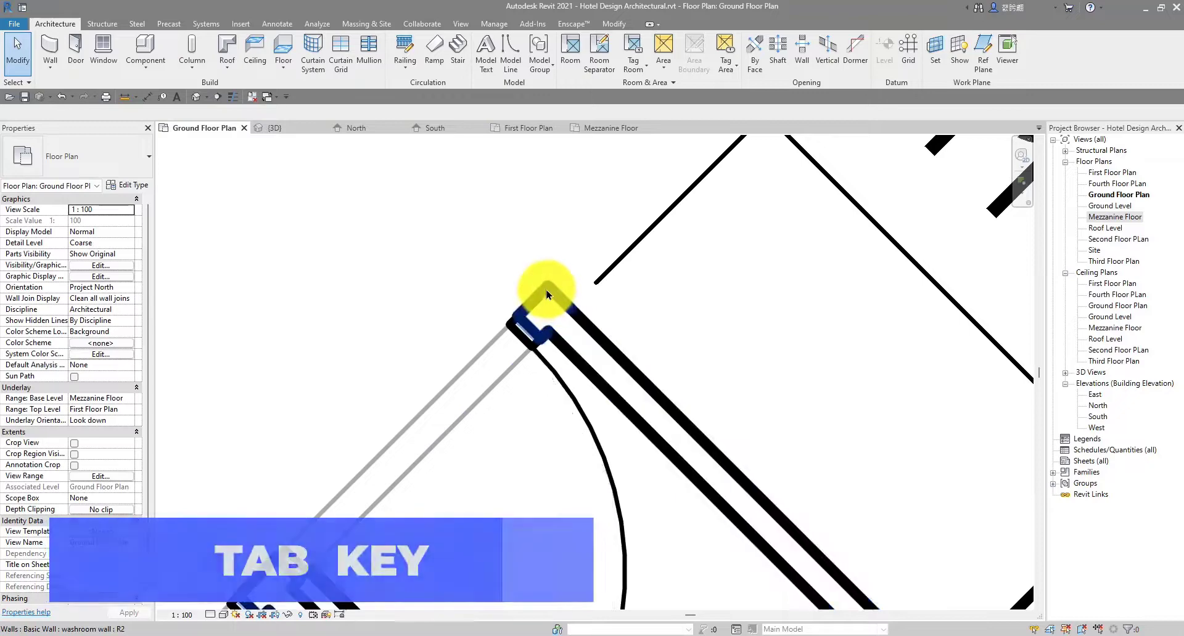
click(550, 304)
scroll(547, 312, down, 2)
click(698, 276)
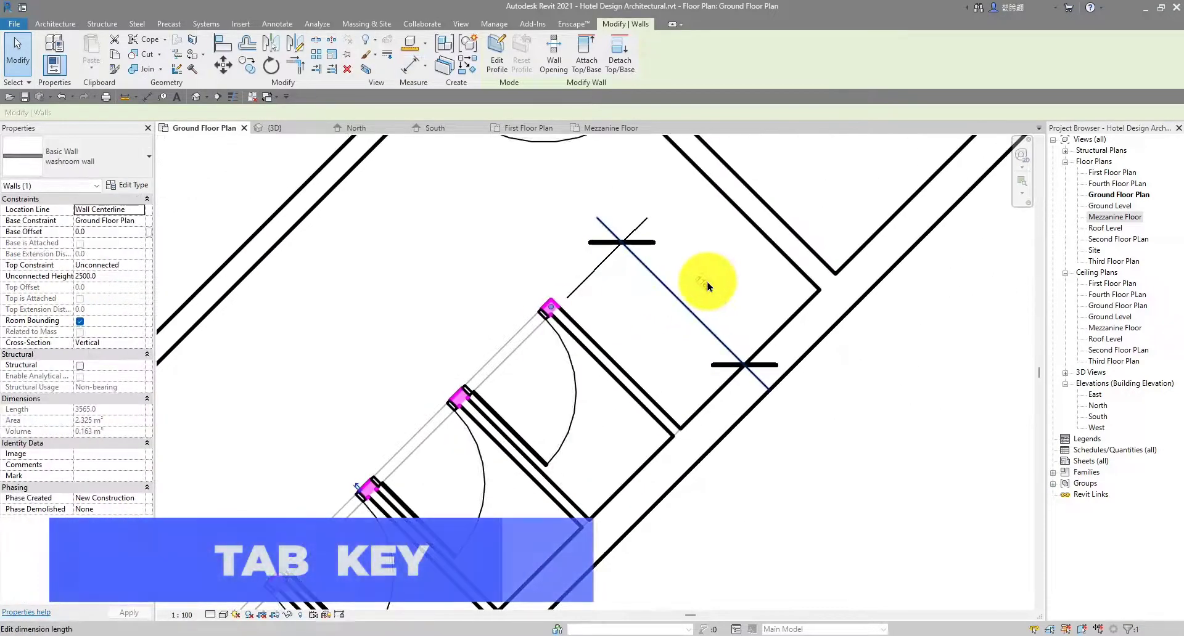
text(150)
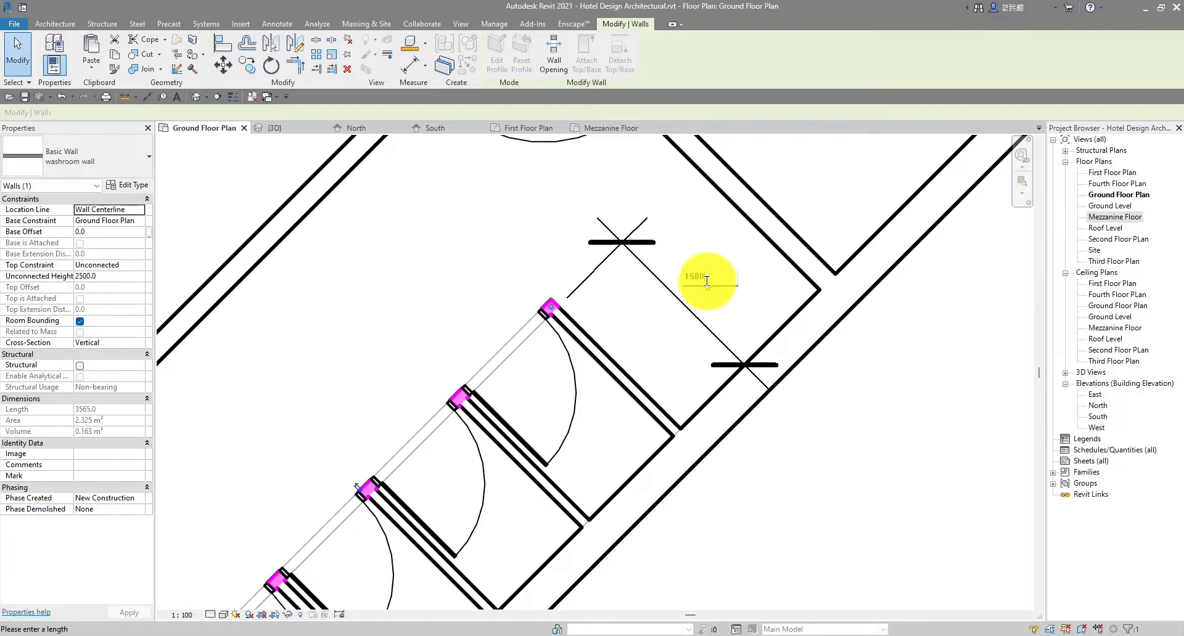
text(0)
key(Return)
key(Escape)
Delete the remaining 1580 checking dimension
scroll(679, 290, down, 2)
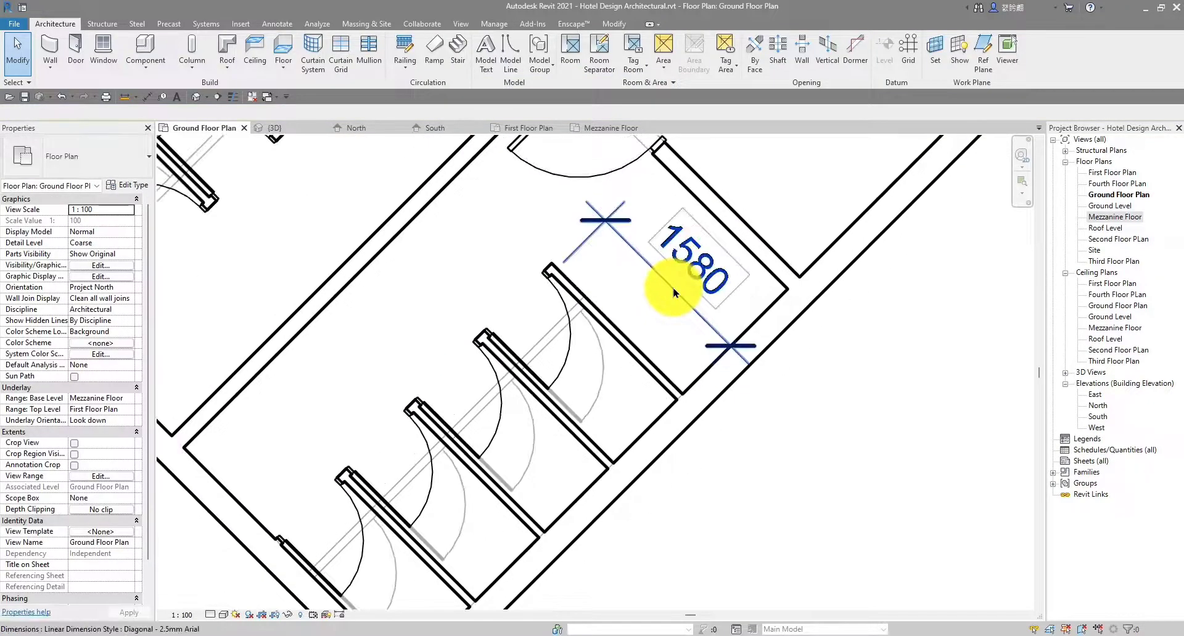
click(675, 285)
key(Delete)
scroll(674, 293, down, 2)
middle_drag(618, 276, 692, 365)
scroll(584, 296, up, 3)
scroll(645, 288, down, 2)
scroll(660, 353, down, 3)
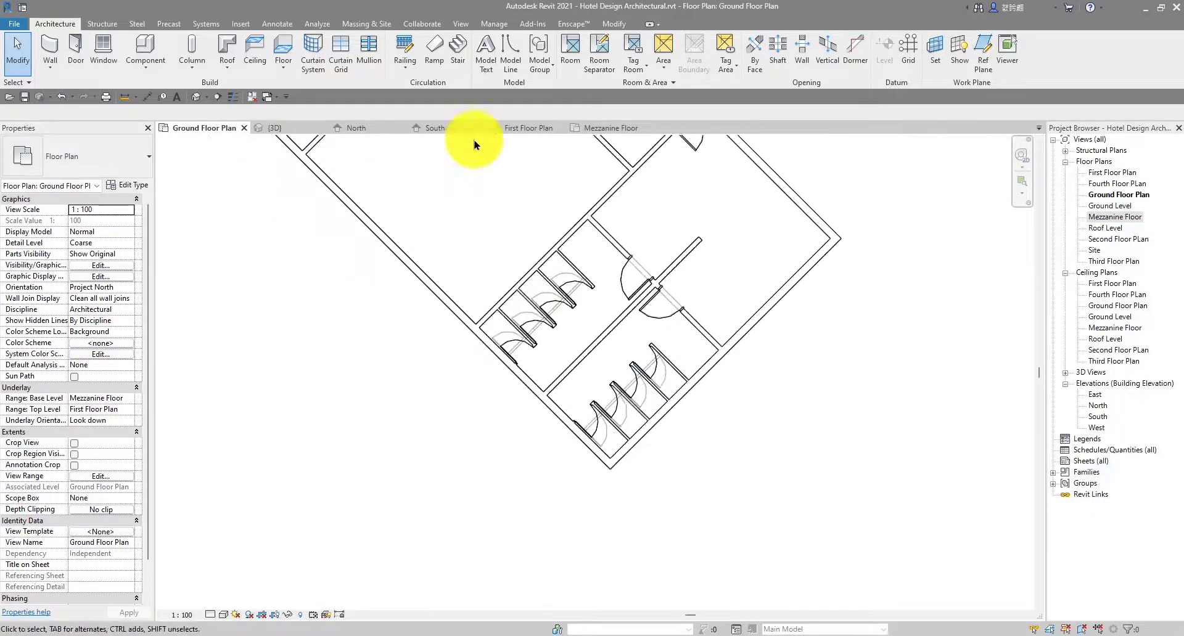
Switch to the Mezzanine Floor plan view
click(597, 130)
scroll(668, 402, up, 3)
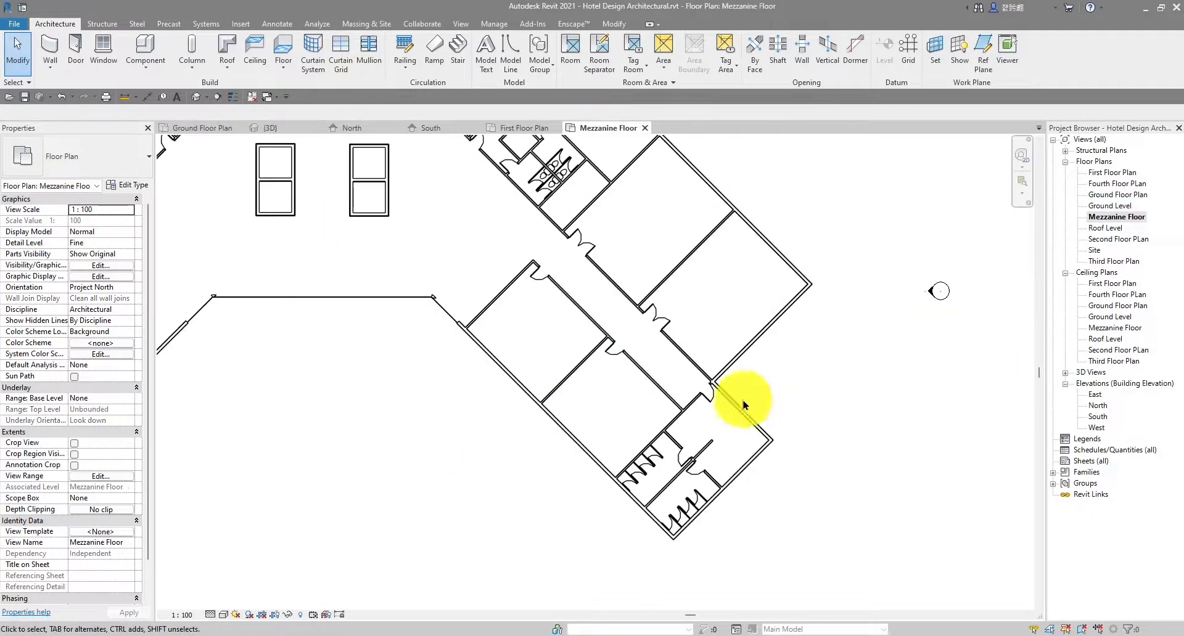
scroll(644, 432, up, 2)
scroll(648, 389, up, 3)
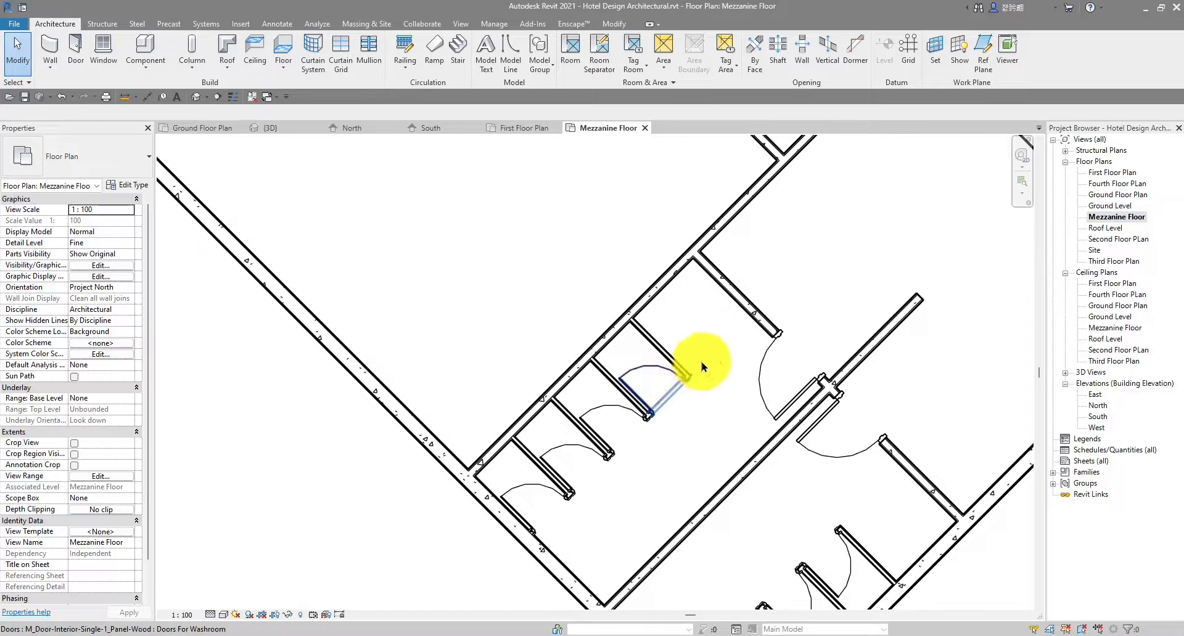
scroll(604, 402, down, 2)
scroll(532, 438, up, 2)
scroll(548, 432, up, 1)
middle_drag(594, 426, 584, 424)
scroll(555, 386, down, 2)
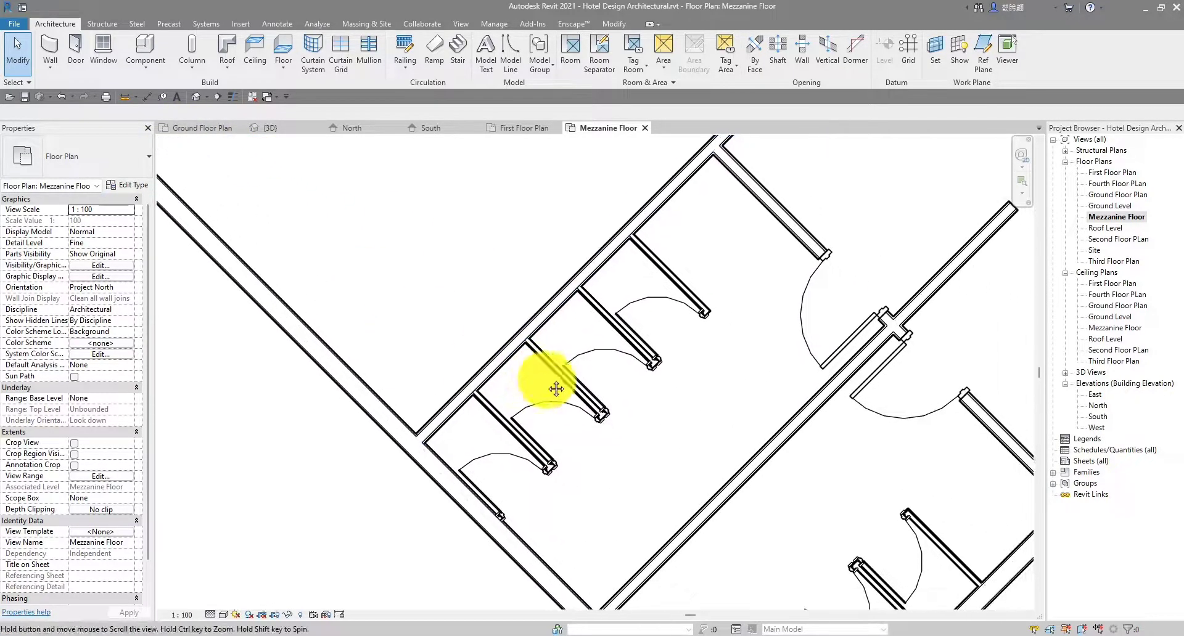
scroll(93, 370, down, 1)
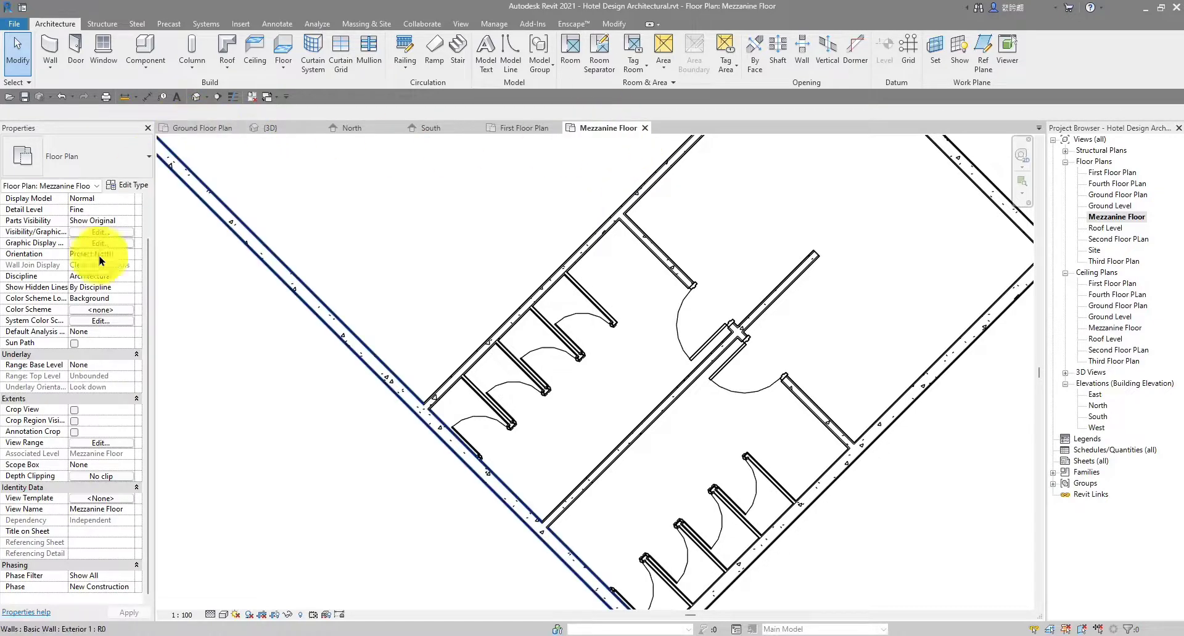
Set the view's underlay base level to Ground Floor Plan
click(127, 370)
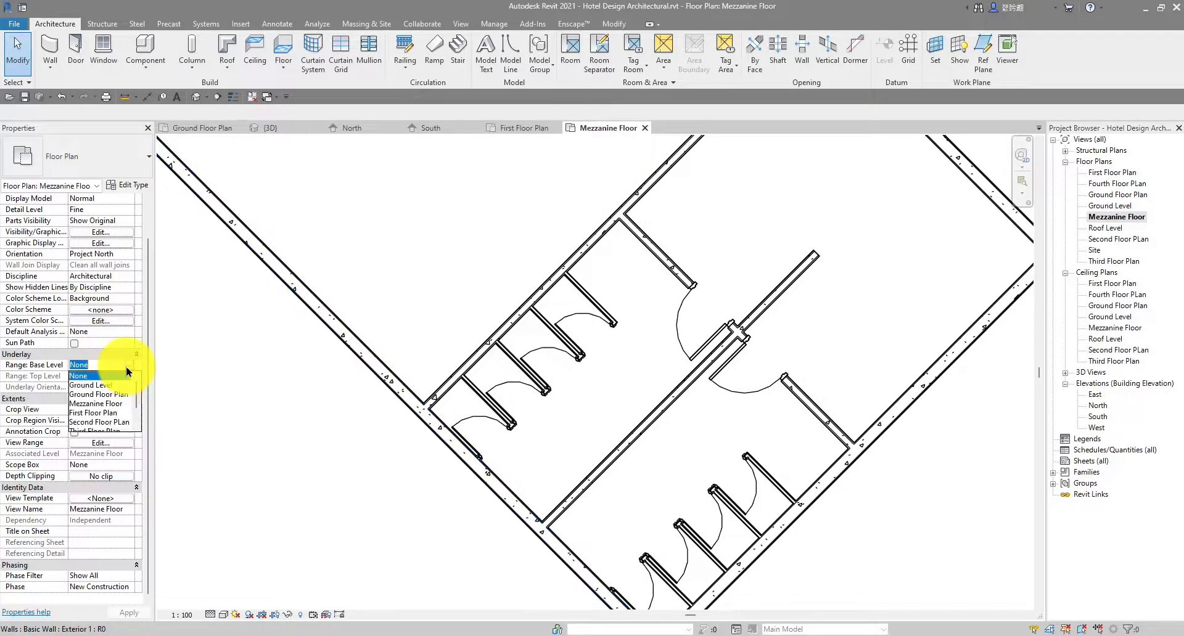
click(97, 395)
scroll(587, 373, up, 5)
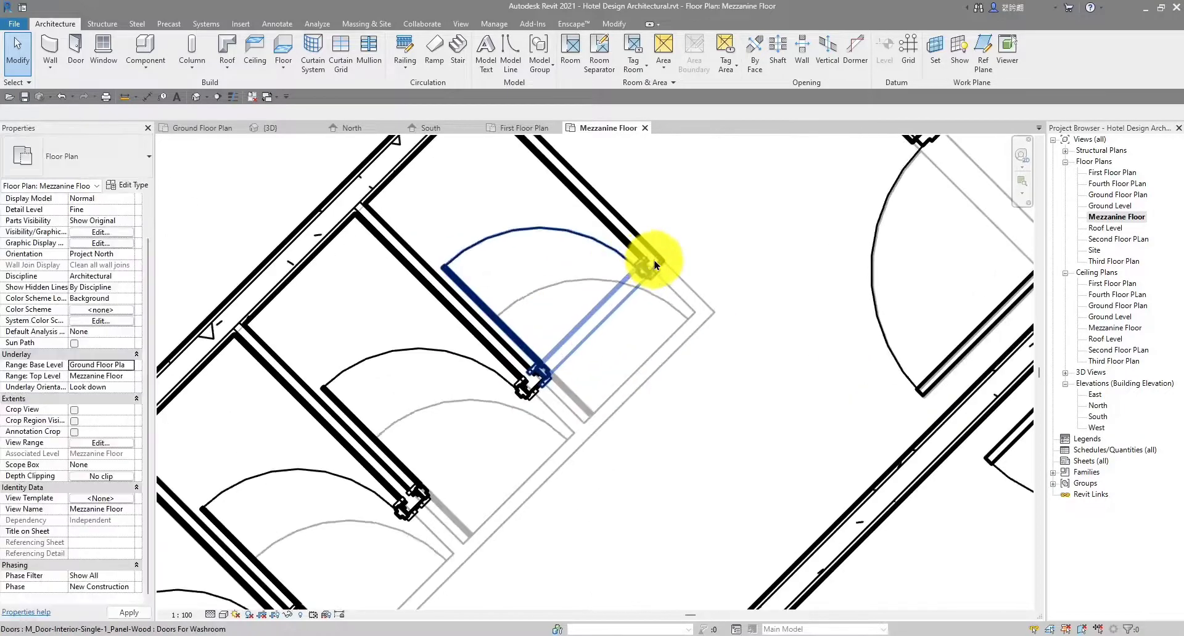
scroll(658, 269, up, 2)
Drag the washroom stall wall onto its underlay position, 70 from the outer wall
click(663, 265)
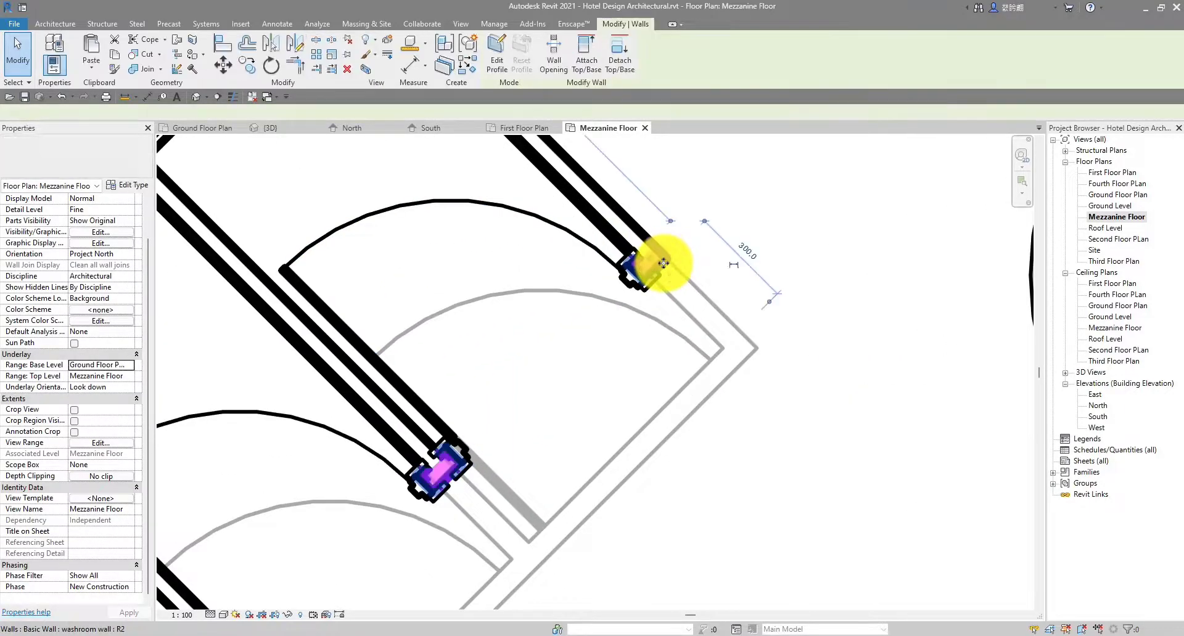
drag(663, 265, 742, 357)
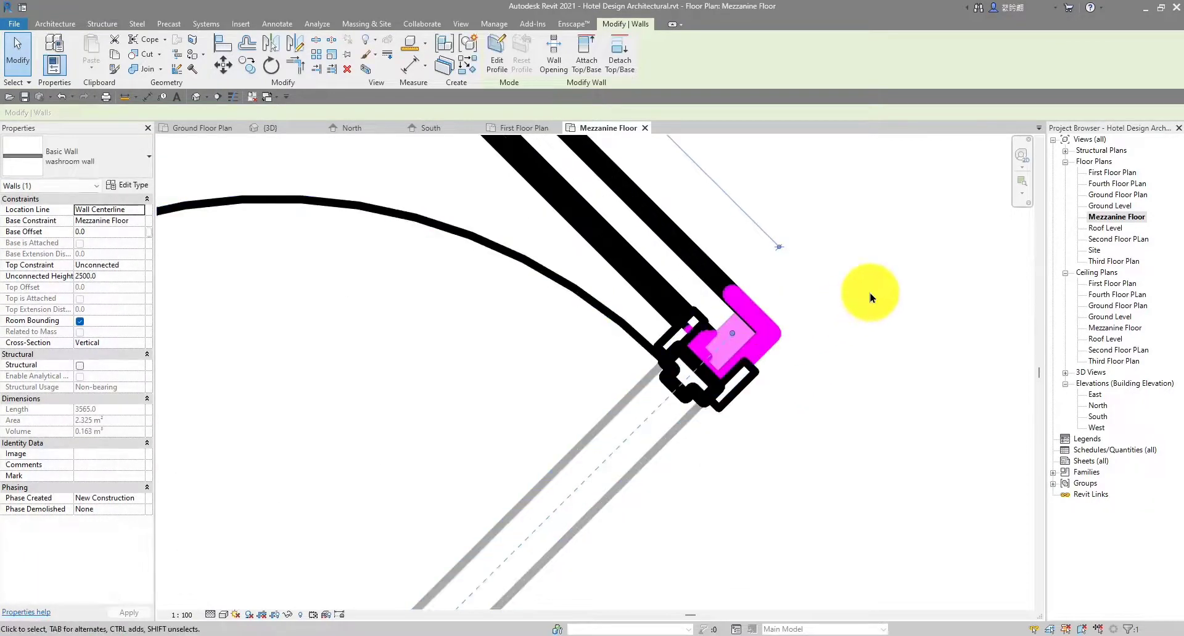
click(863, 290)
scroll(863, 293, down, 4)
scroll(856, 357, down, 3)
scroll(695, 298, up, 8)
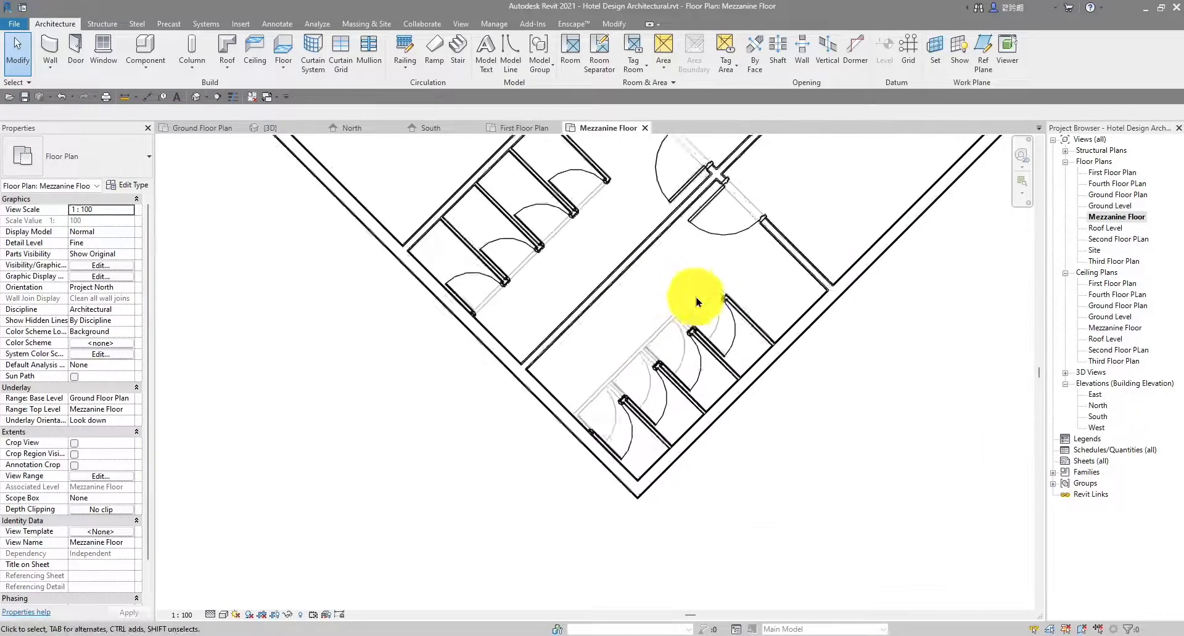
Extend the wall's end up-left to meet the corner wall
click(794, 288)
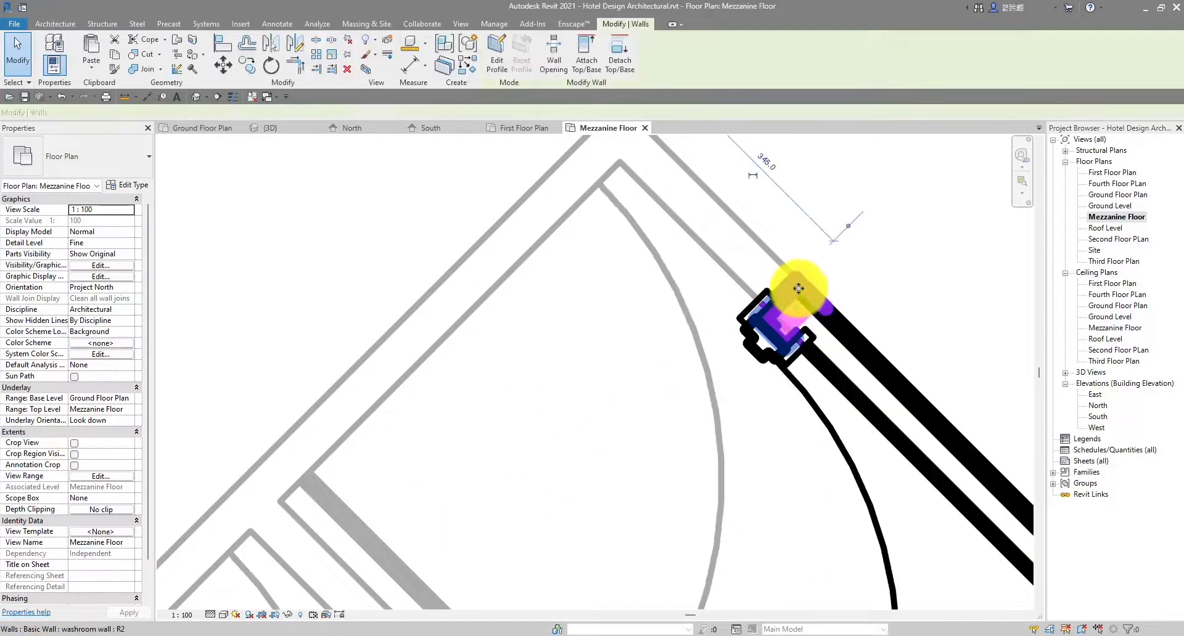
scroll(795, 327, down, 3)
scroll(748, 401, up, 3)
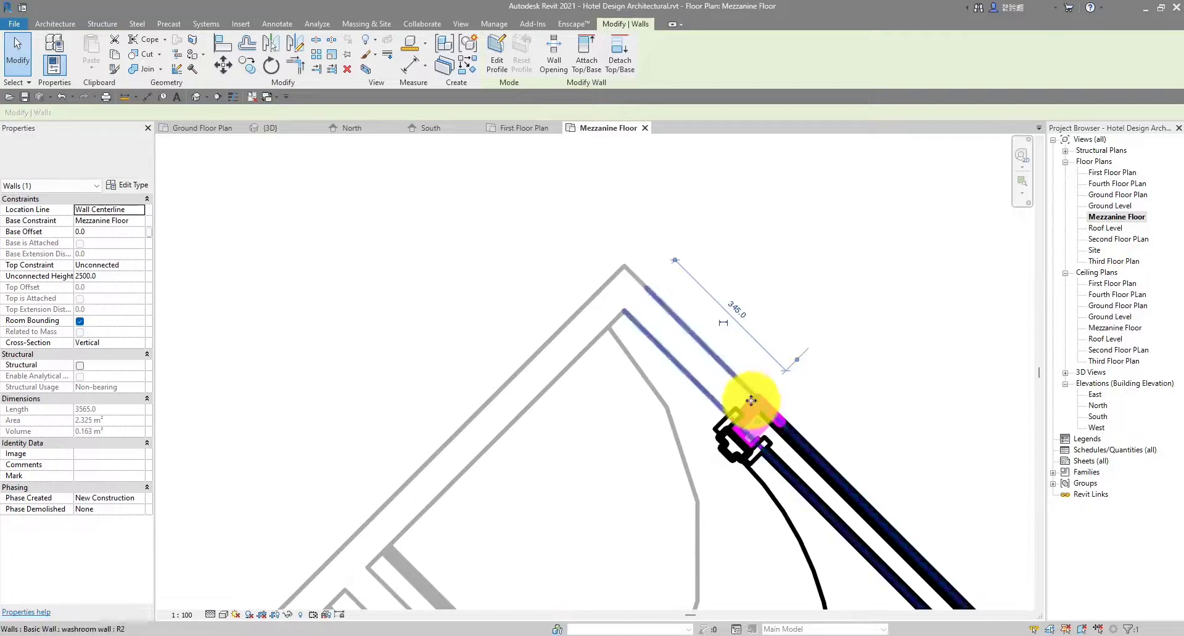
drag(754, 392, 618, 267)
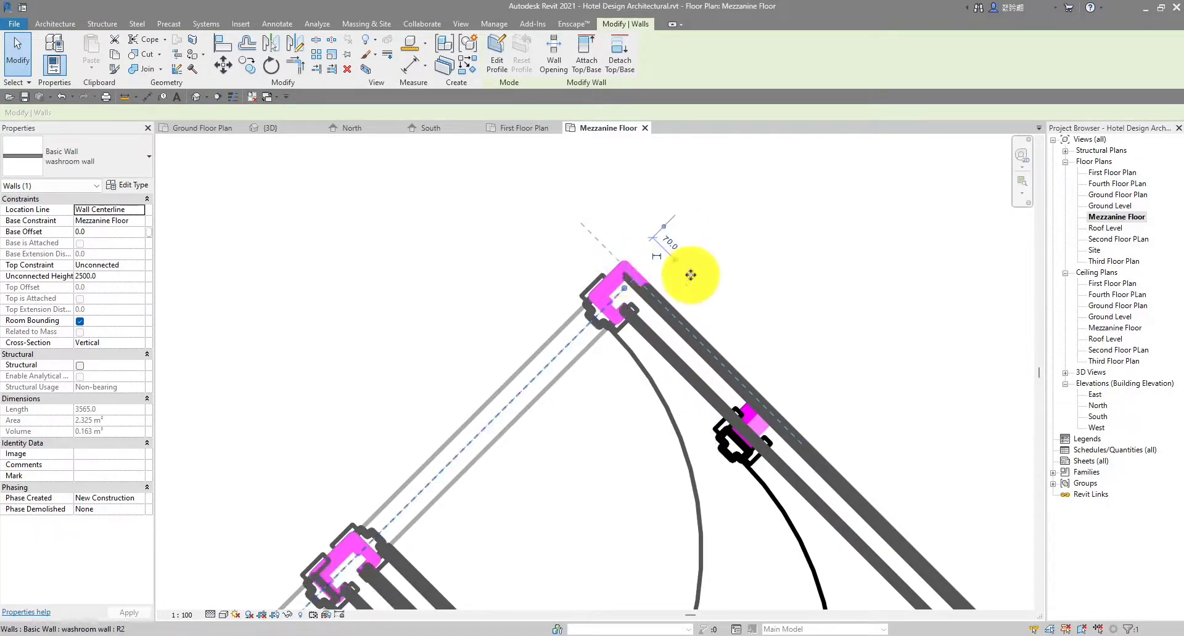
click(794, 280)
scroll(794, 281, down, 6)
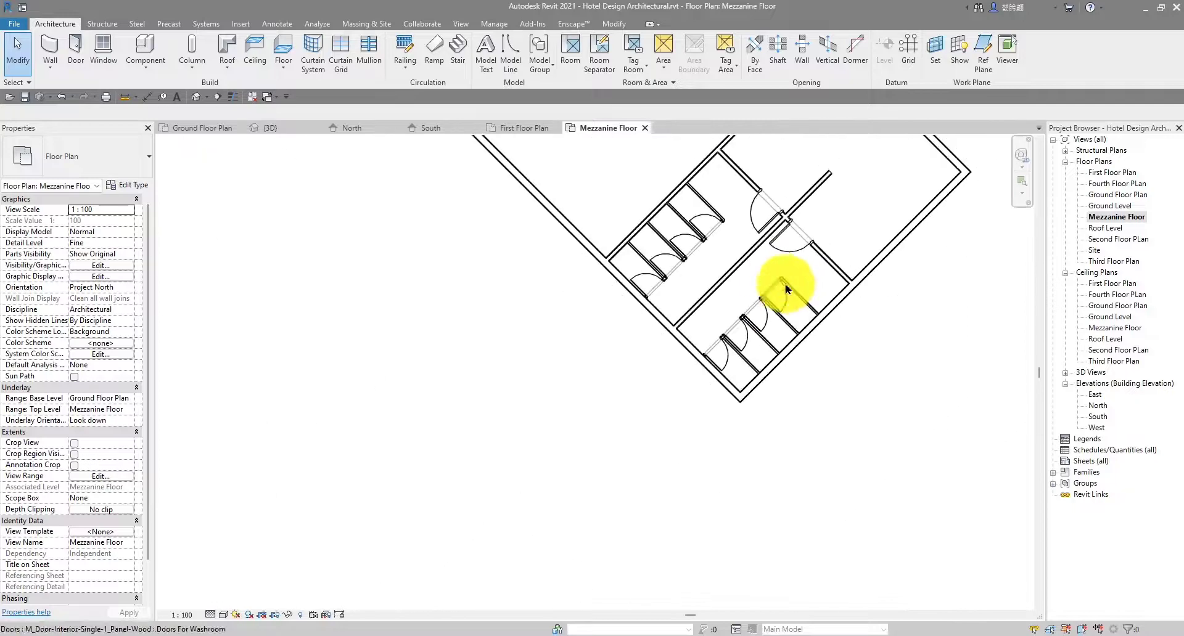
middle_drag(776, 281, 699, 357)
scroll(431, 207, up, 6)
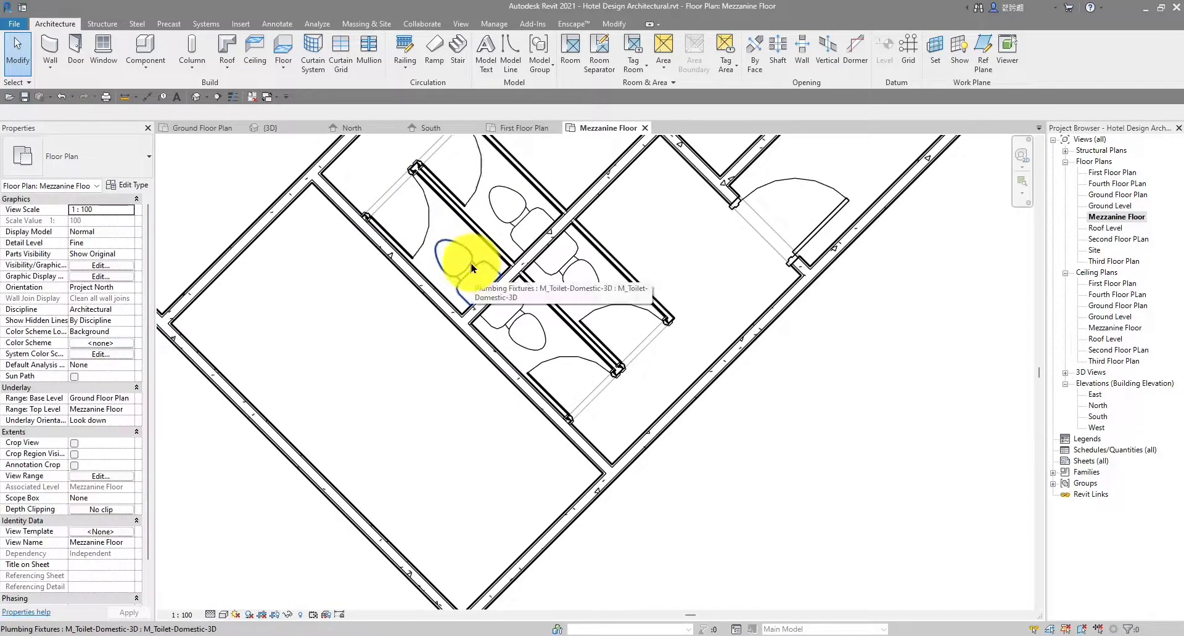
Start placing another toilet like the existing one, rotated to match the diagonal wall
click(473, 268)
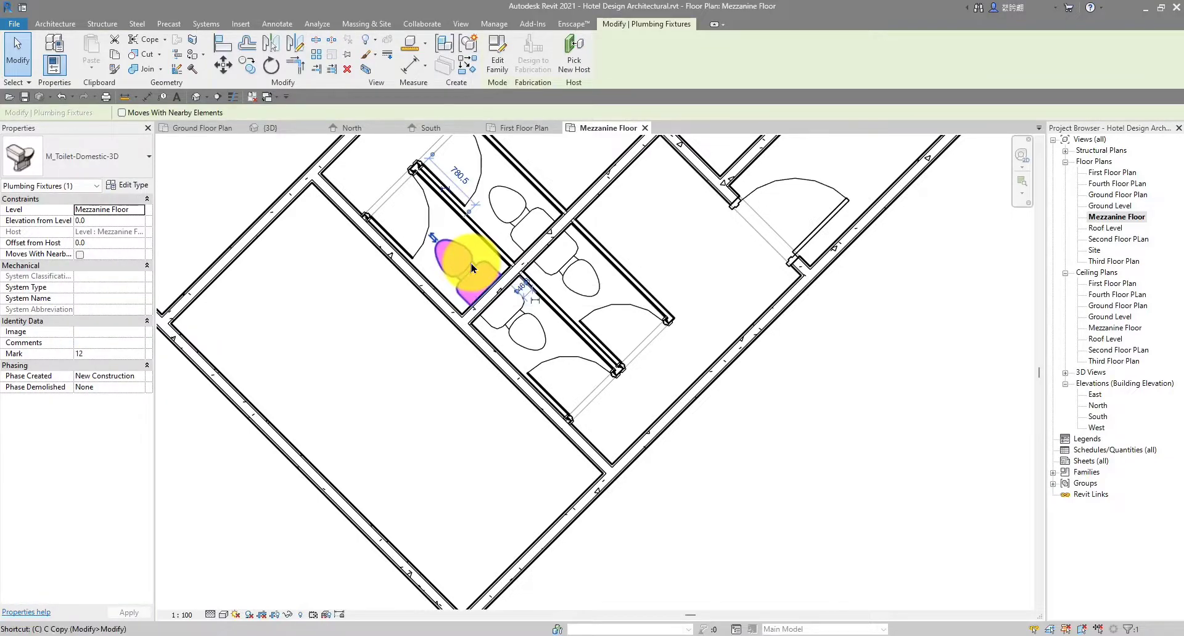
key(s)
scroll(471, 264, down, 6)
scroll(893, 493, down, 1)
middle_drag(986, 545, 605, 338)
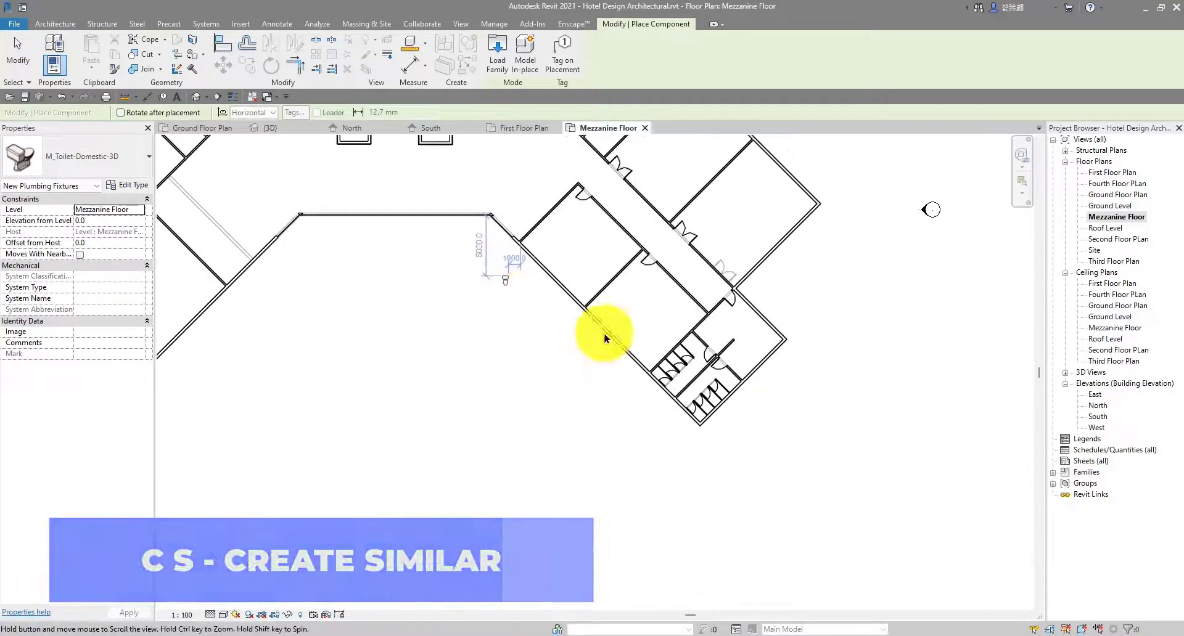
scroll(605, 339, up, 8)
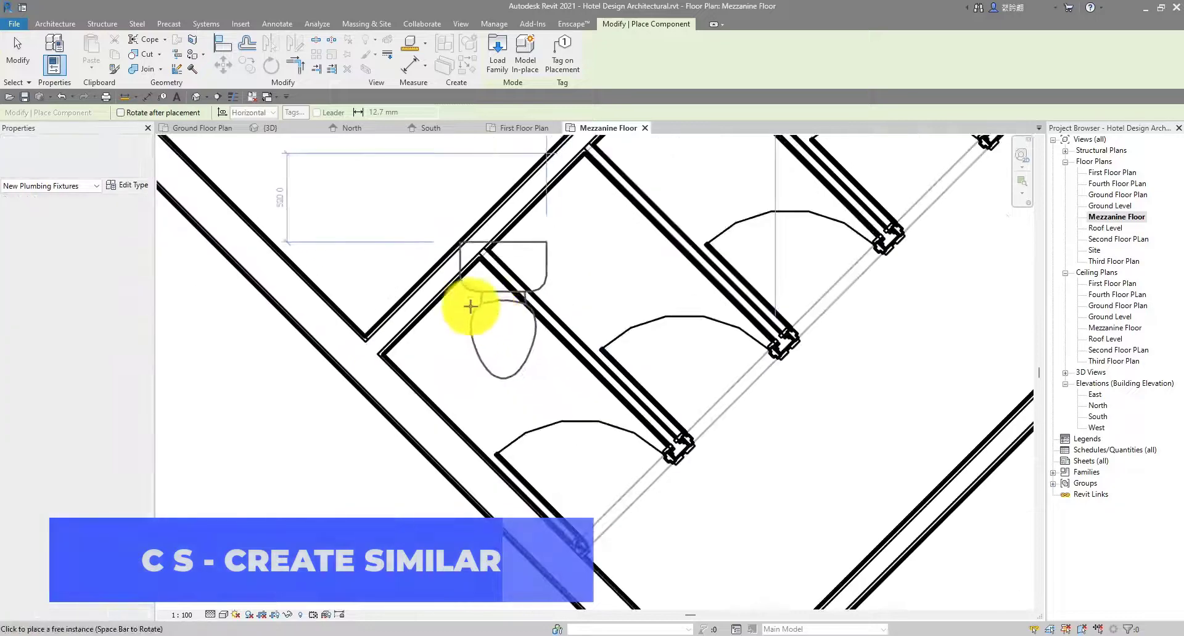
scroll(444, 304, up, 3)
scroll(424, 307, down, 2)
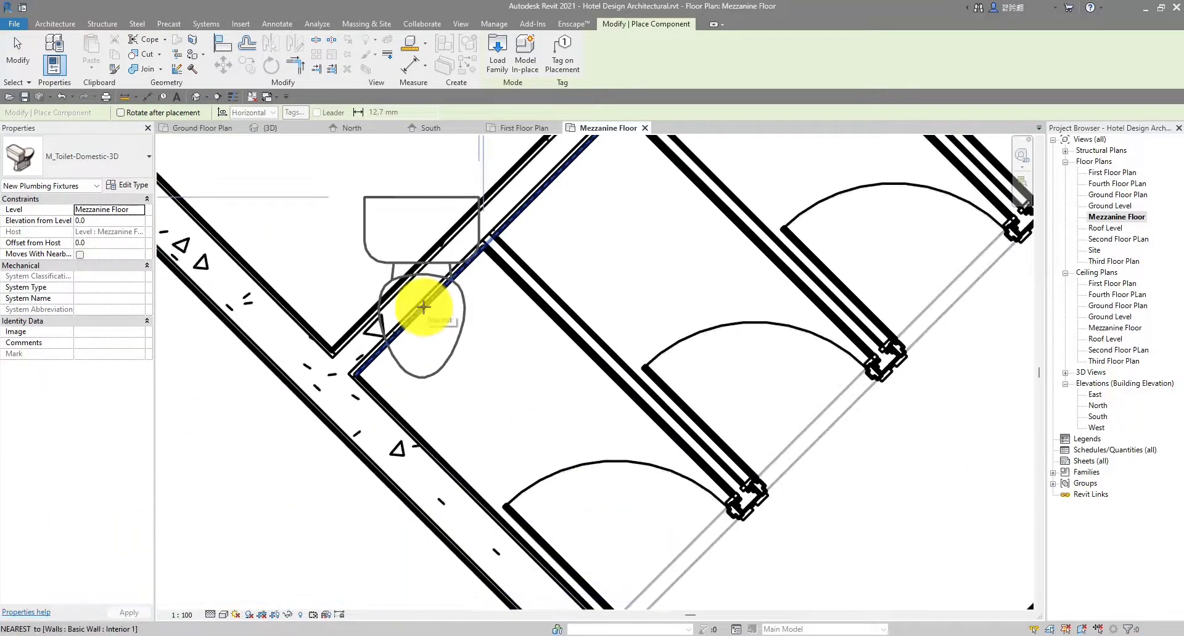
key(space)
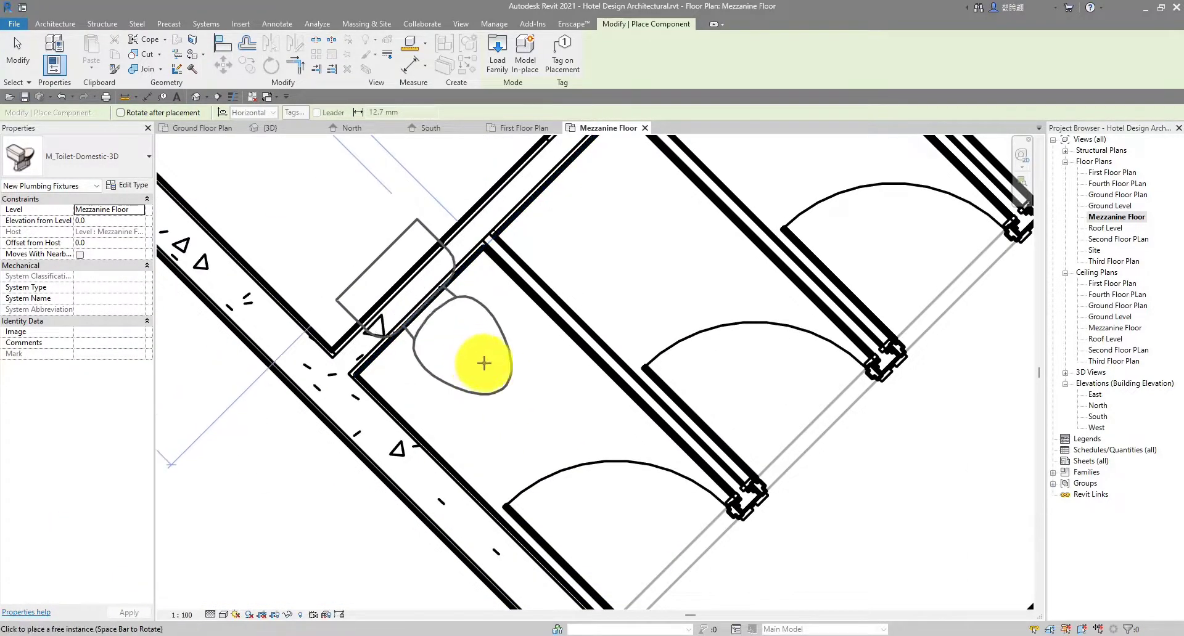
scroll(499, 381, up, 2)
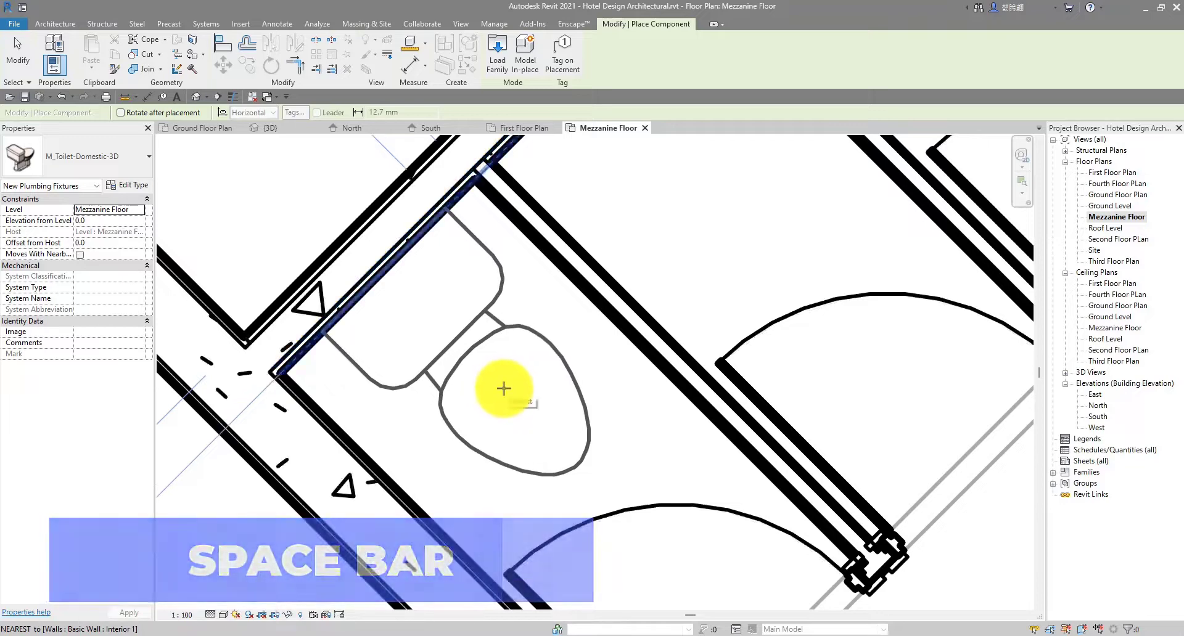
Place toilets in the four cubicles of the stall row
click(512, 394)
scroll(577, 330, down, 4)
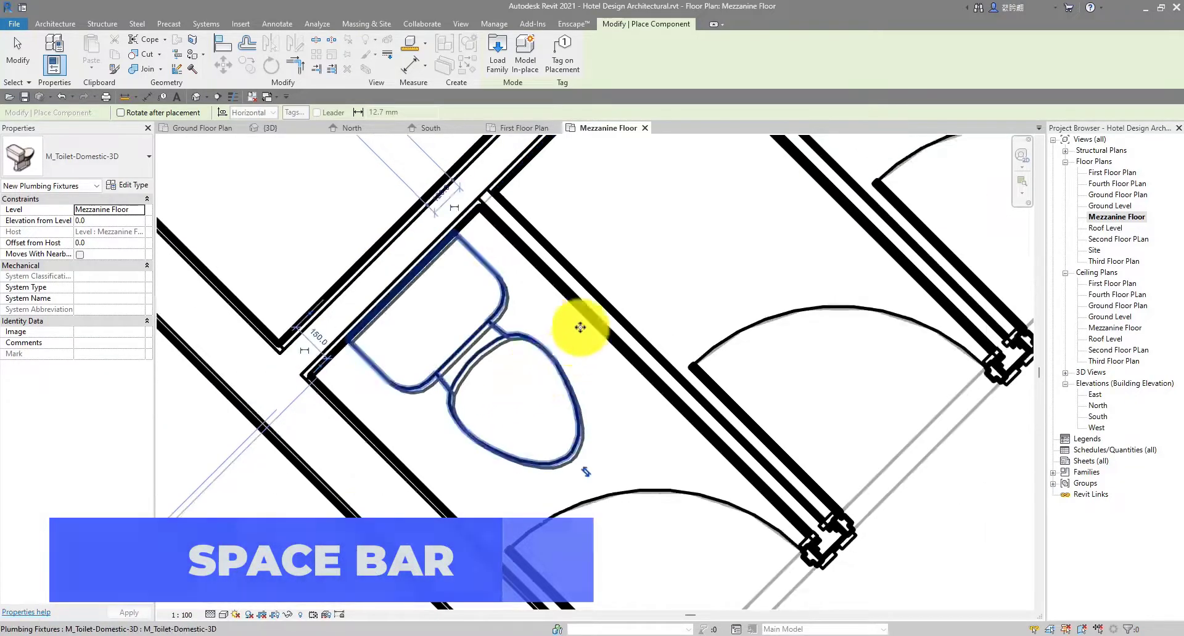
middle_drag(579, 327, 504, 459)
scroll(534, 406, up, 2)
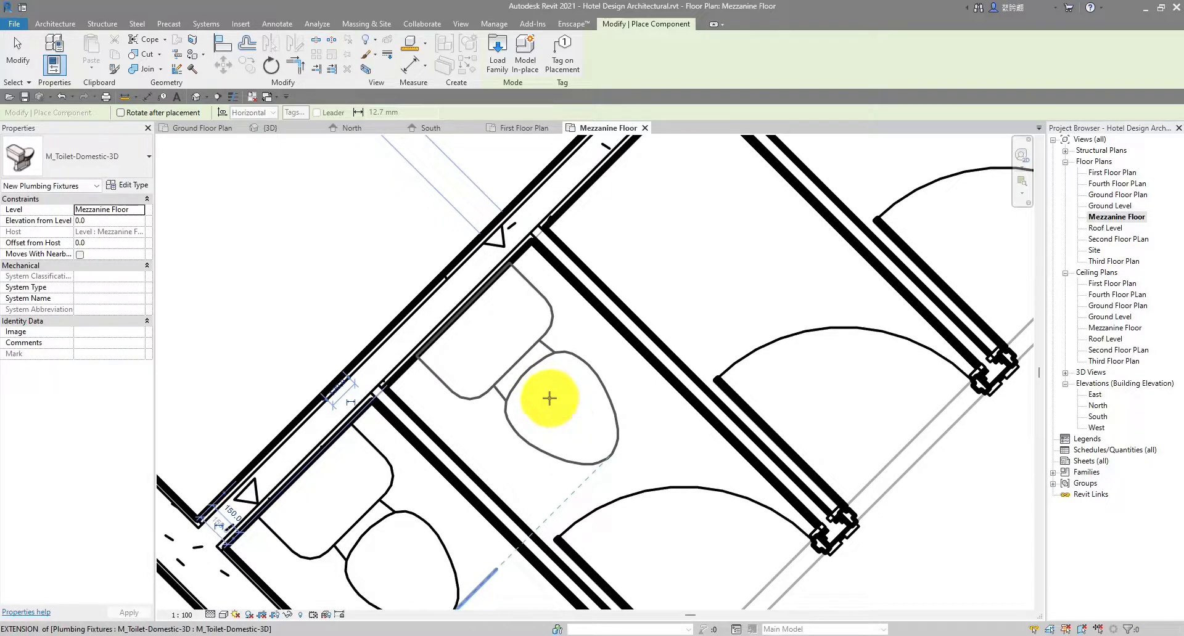
click(548, 400)
scroll(592, 376, down, 2)
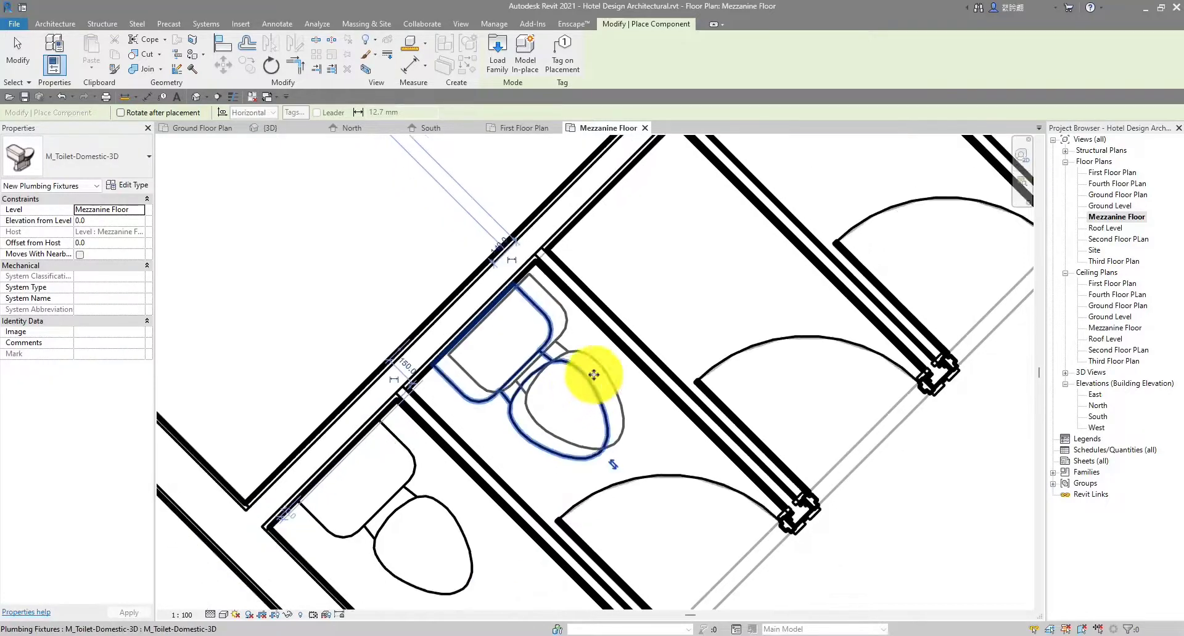
middle_drag(675, 322, 634, 399)
scroll(635, 397, up, 1)
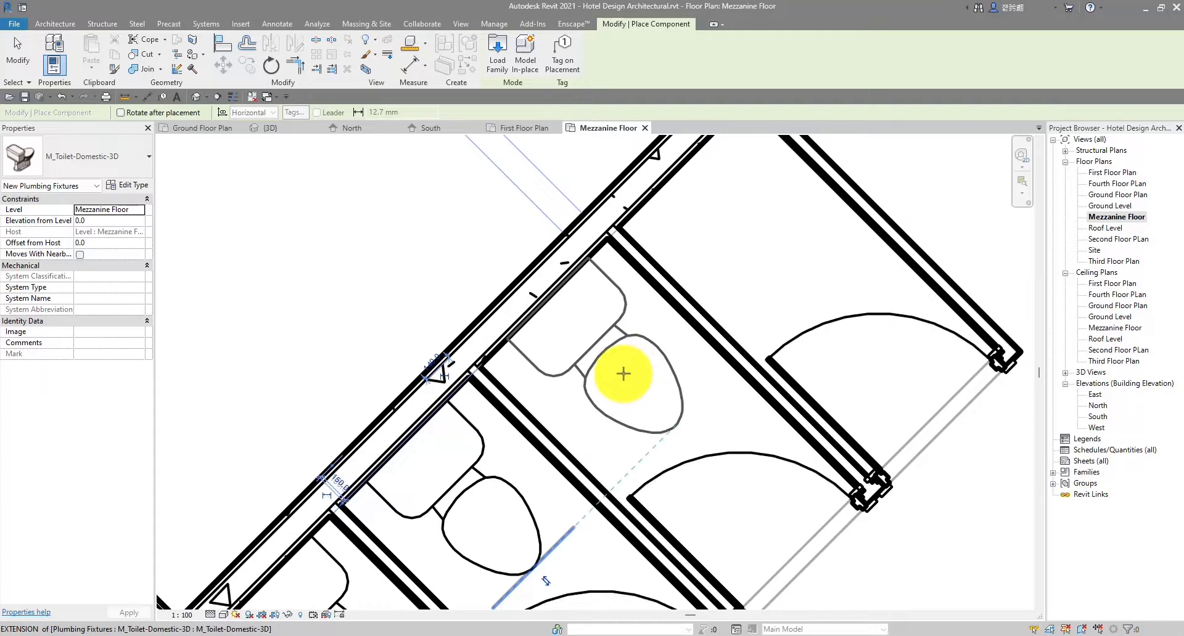
click(624, 374)
scroll(626, 373, down, 3)
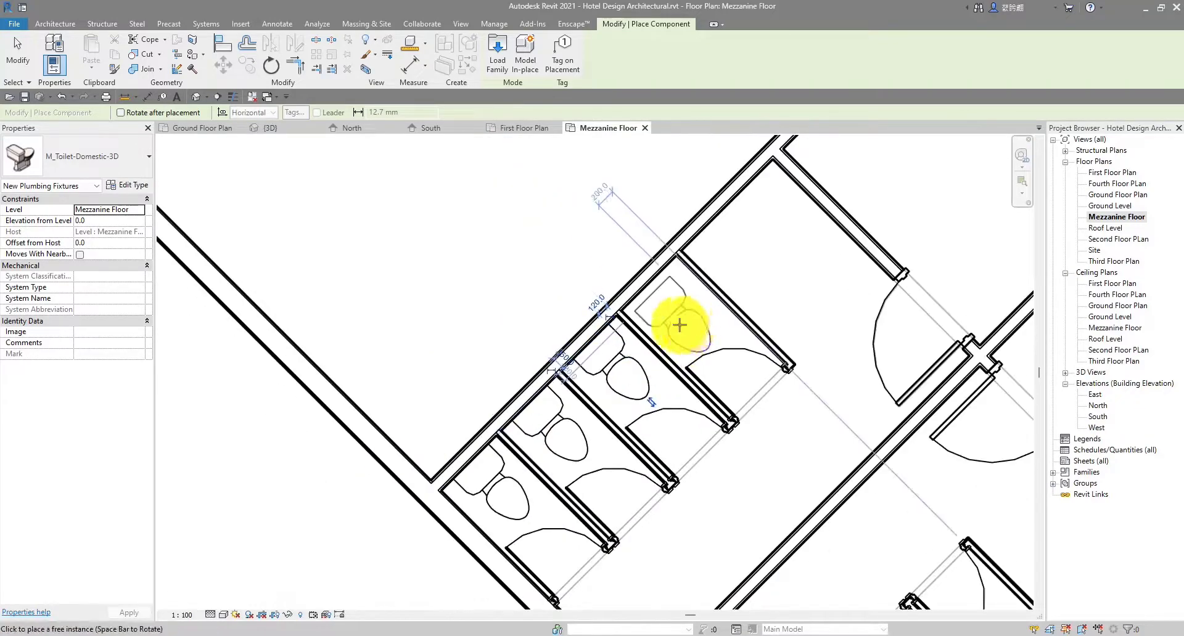
scroll(670, 311, up, 3)
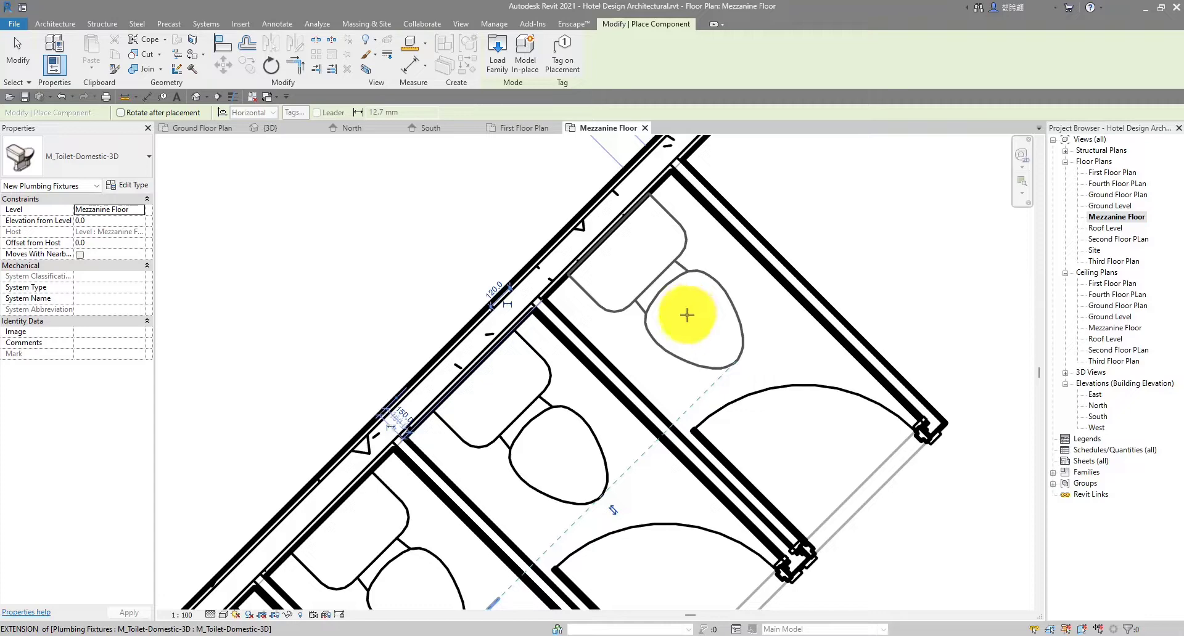
click(686, 315)
scroll(683, 314, down, 4)
key(Escape)
Mirror copies of the new toilets across the central wall into the opposite stalls
scroll(681, 318, up, 2)
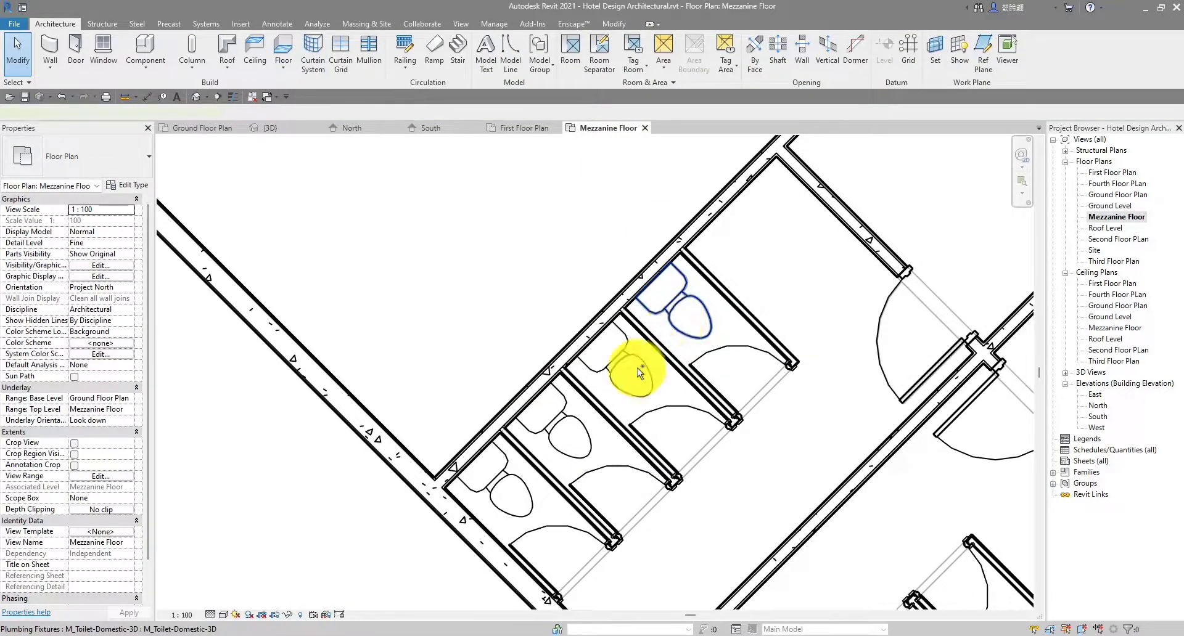
click(677, 327)
ctrl+click(619, 370)
ctrl+click(561, 431)
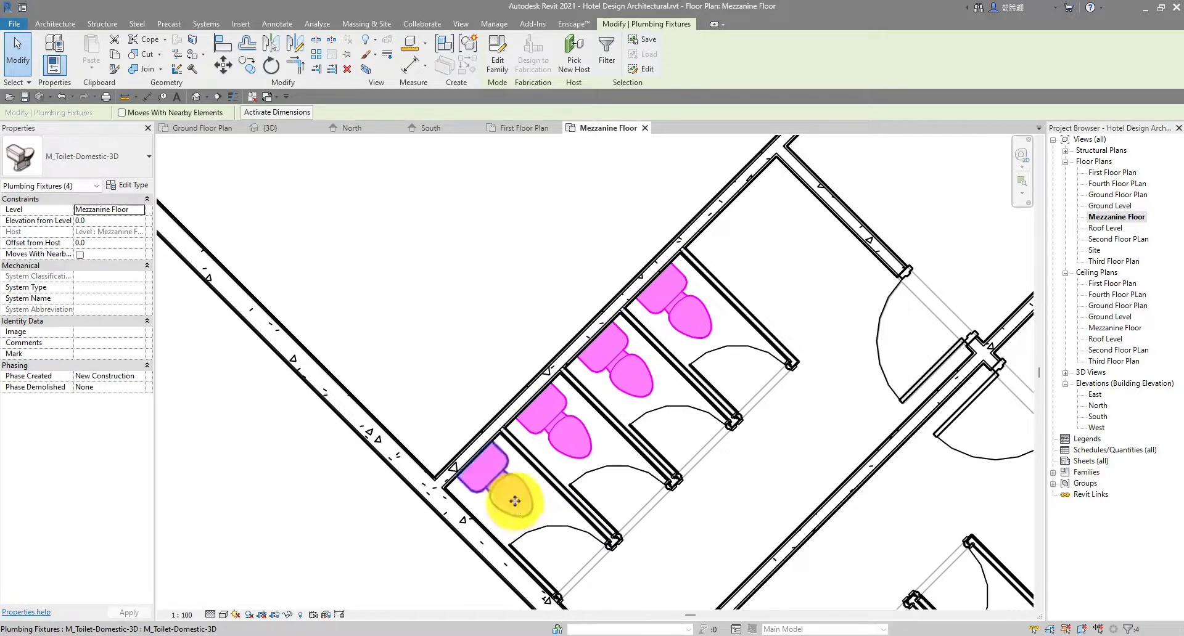
scroll(594, 384, down, 2)
middle_drag(590, 371, 509, 309)
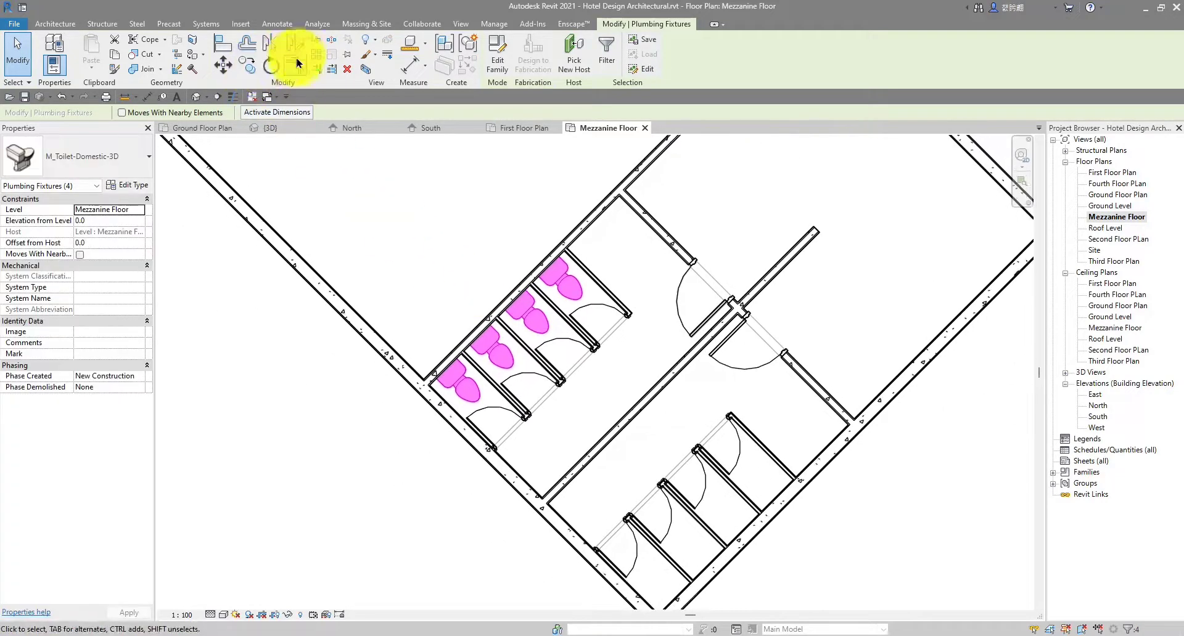
scroll(663, 370, up, 5)
click(680, 381)
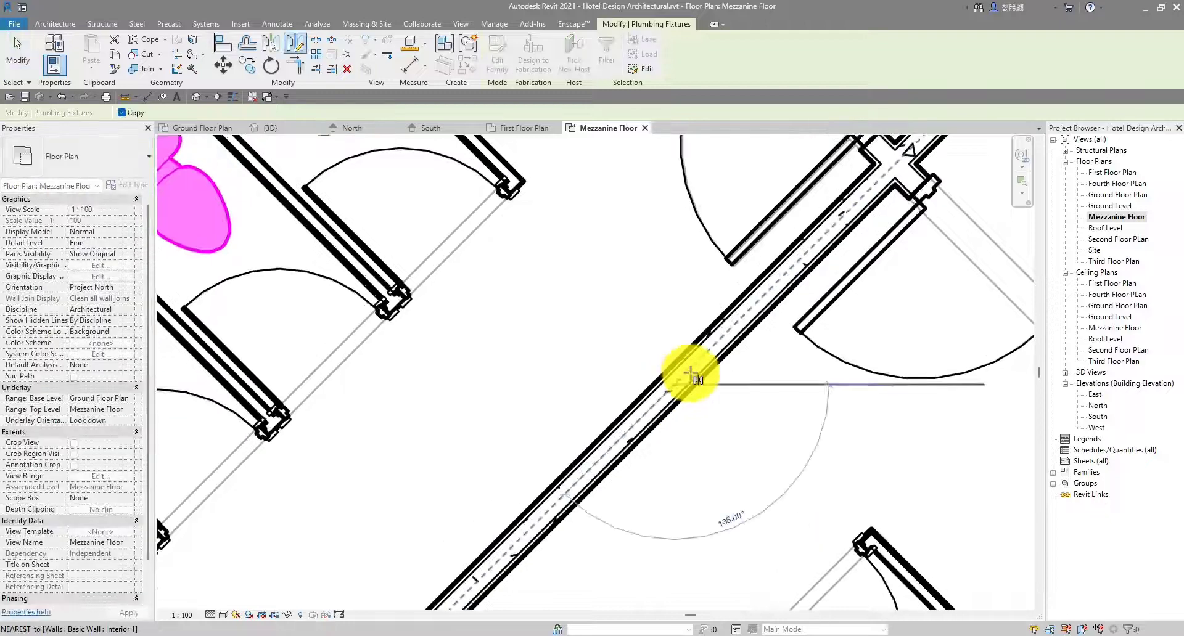
click(754, 313)
scroll(754, 320, down, 4)
middle_drag(727, 353, 635, 367)
scroll(641, 367, down, 1)
middle_drag(727, 375, 636, 352)
click(665, 302)
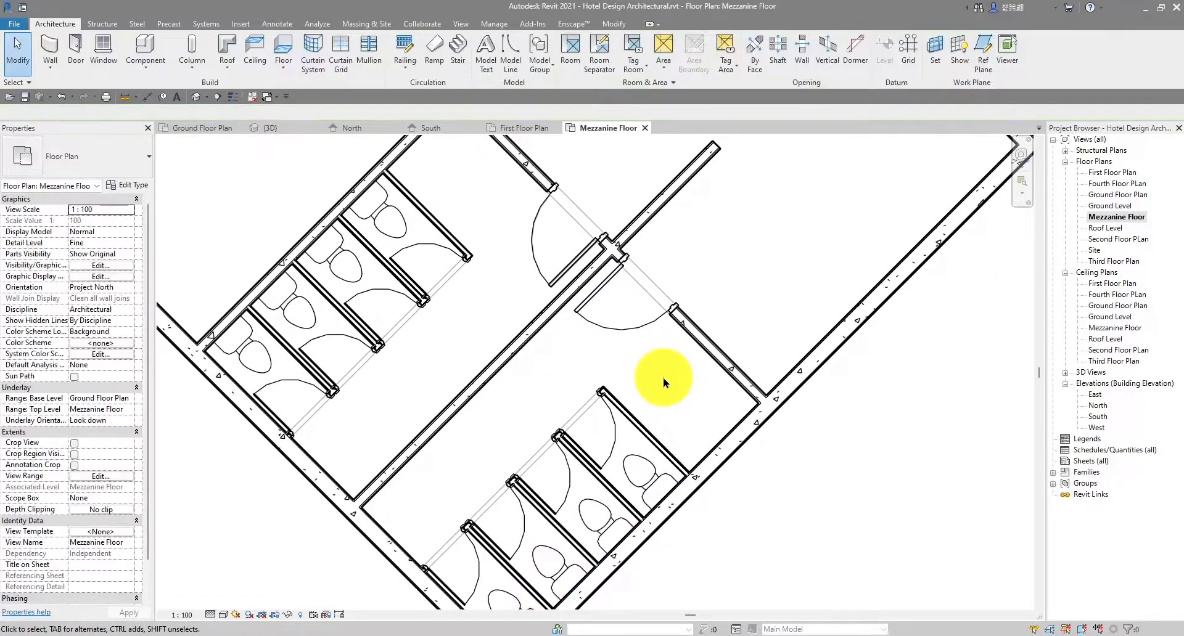
scroll(662, 299, down, 1)
scroll(425, 218, down, 1)
middle_drag(424, 217, 473, 251)
scroll(97, 405, down, 1)
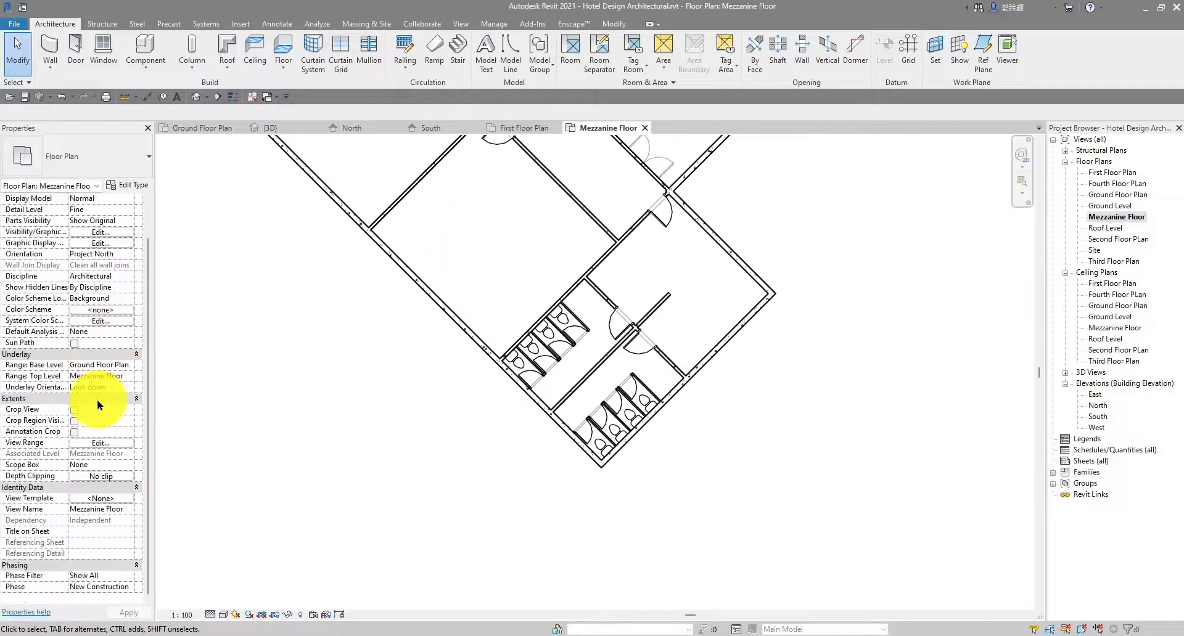
Reset the Mezzanine Floor's underlay base level to None
click(129, 356)
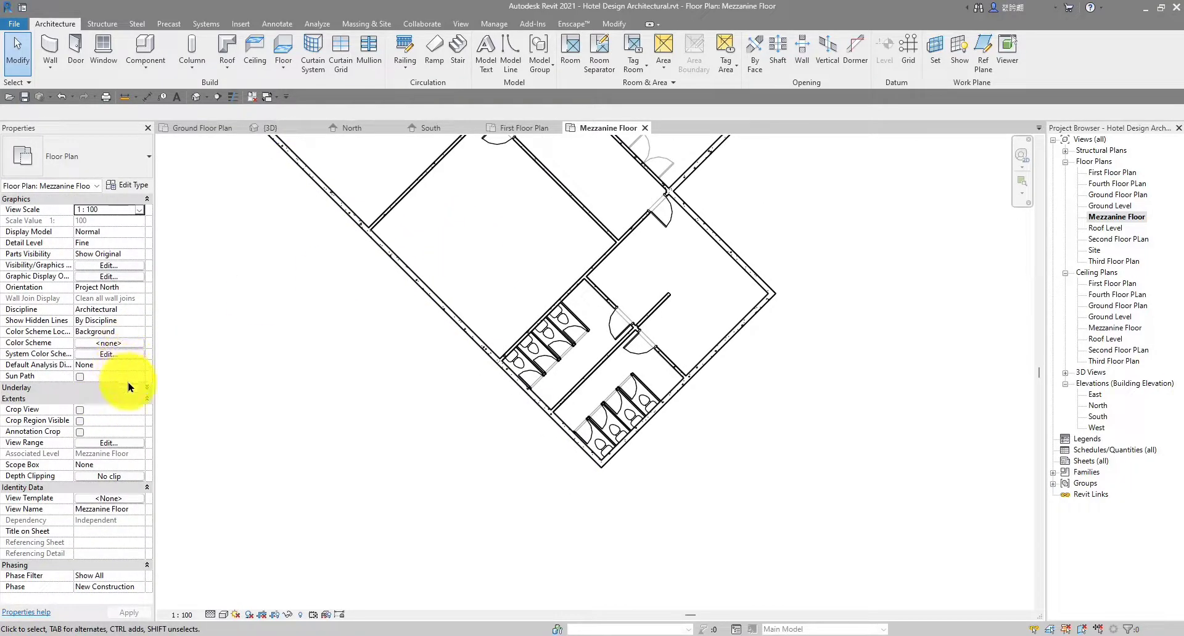
click(131, 388)
click(131, 388)
click(141, 388)
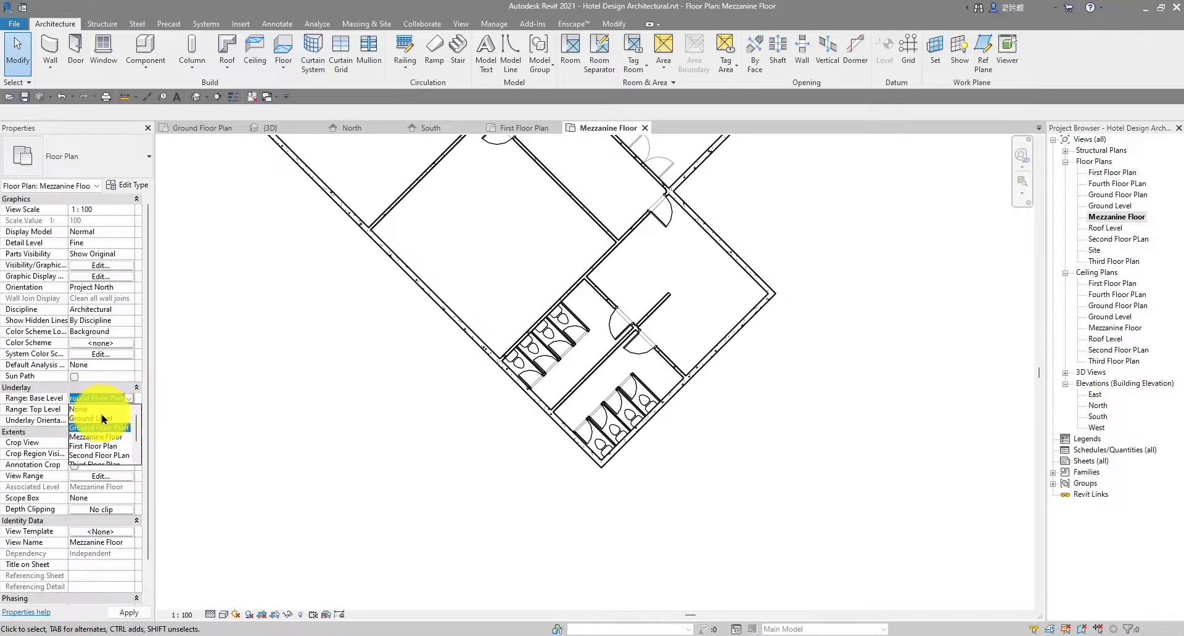
scroll(420, 401, up, 2)
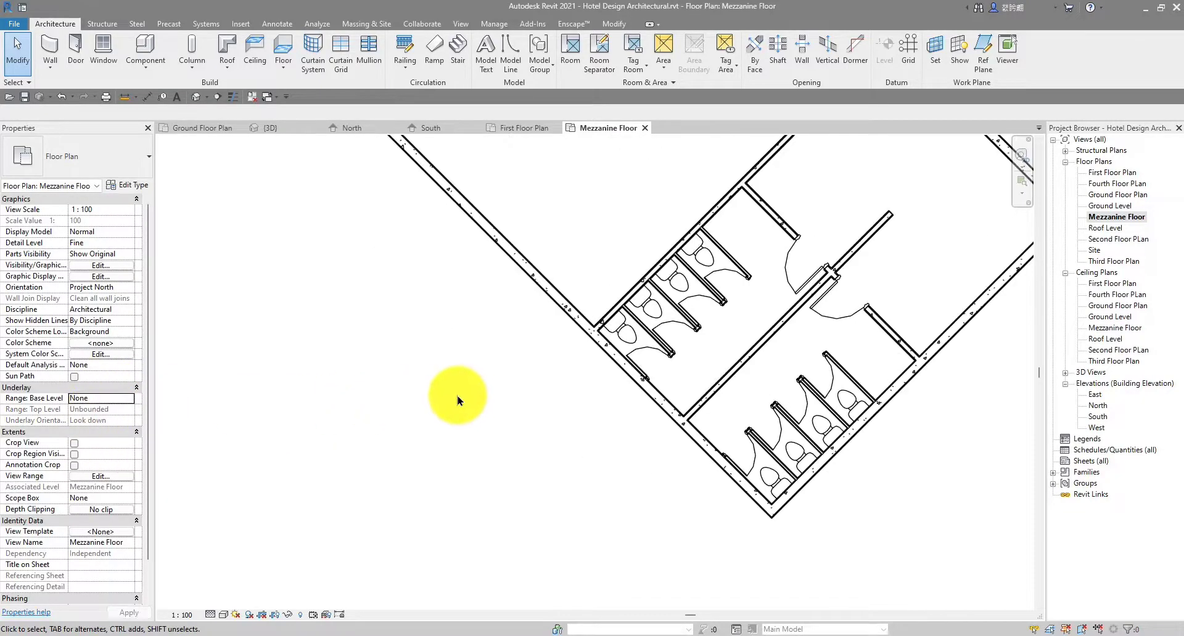
middle_drag(642, 362, 717, 421)
scroll(709, 417, down, 4)
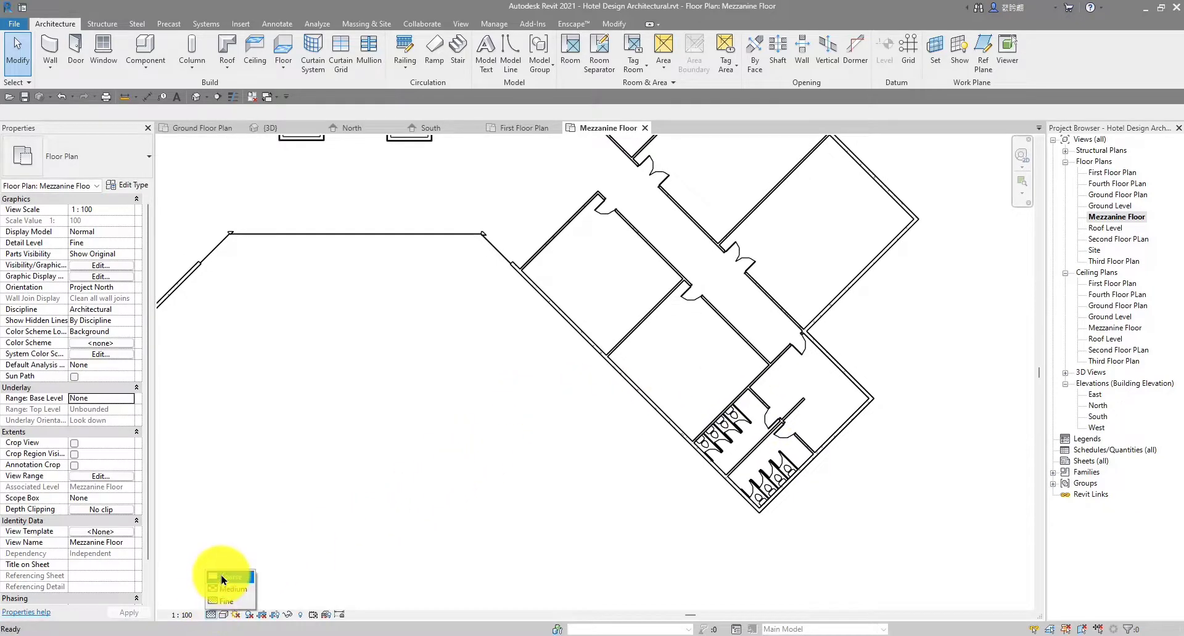
Set the plan's detail level to Coarse
click(223, 578)
scroll(767, 427, up, 5)
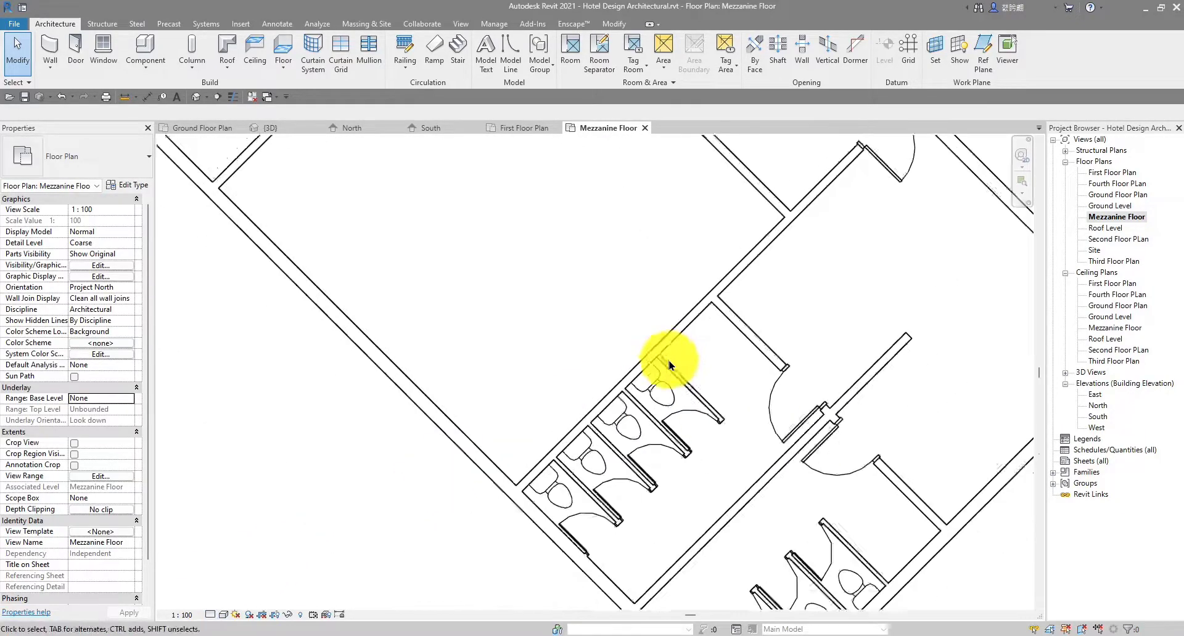
scroll(503, 310, down, 5)
middle_drag(505, 309, 668, 485)
In the Ground Floor Plan, pick the stall toilet and start Create Similar (CS) to place more
click(196, 128)
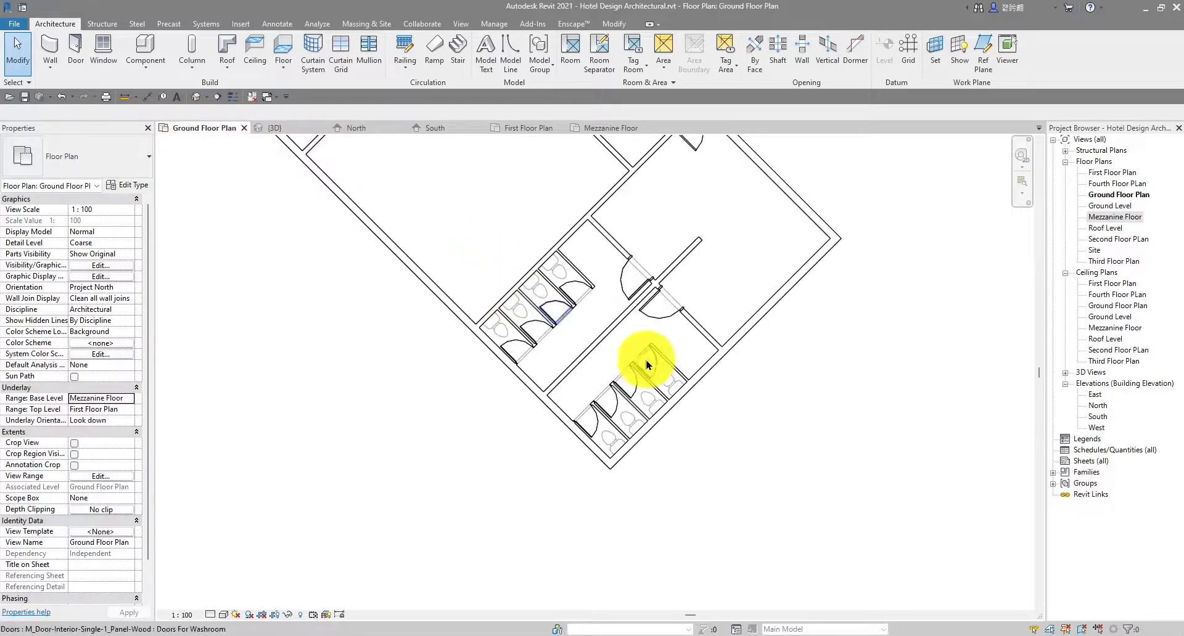
scroll(631, 360, down, 2)
scroll(535, 370, up, 4)
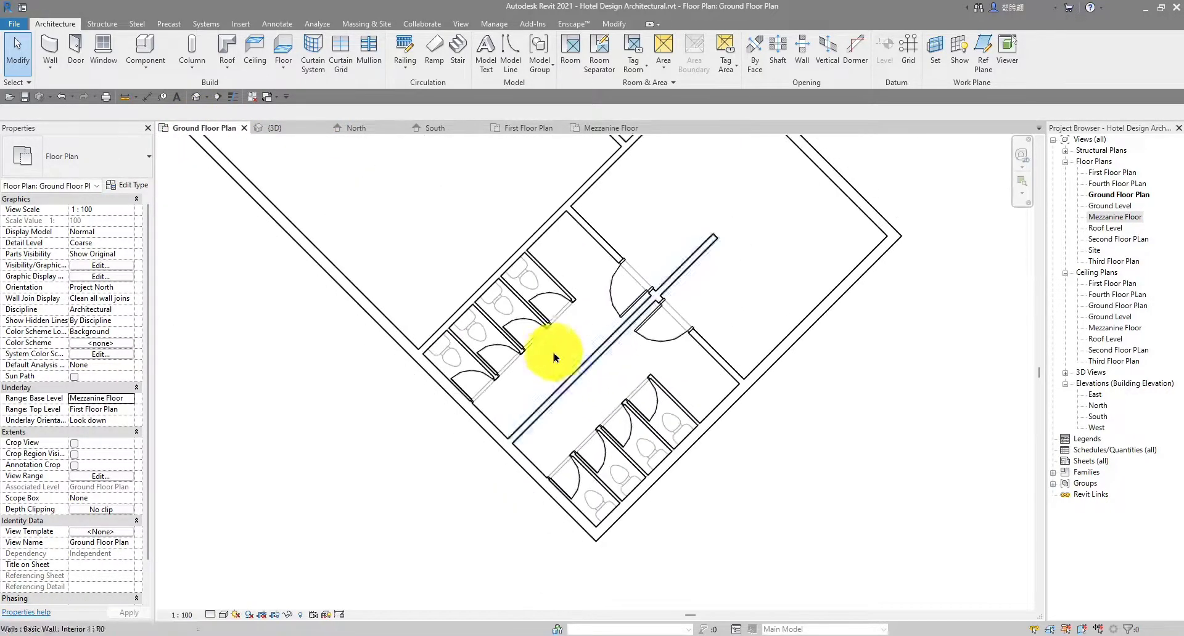
scroll(534, 370, up, 2)
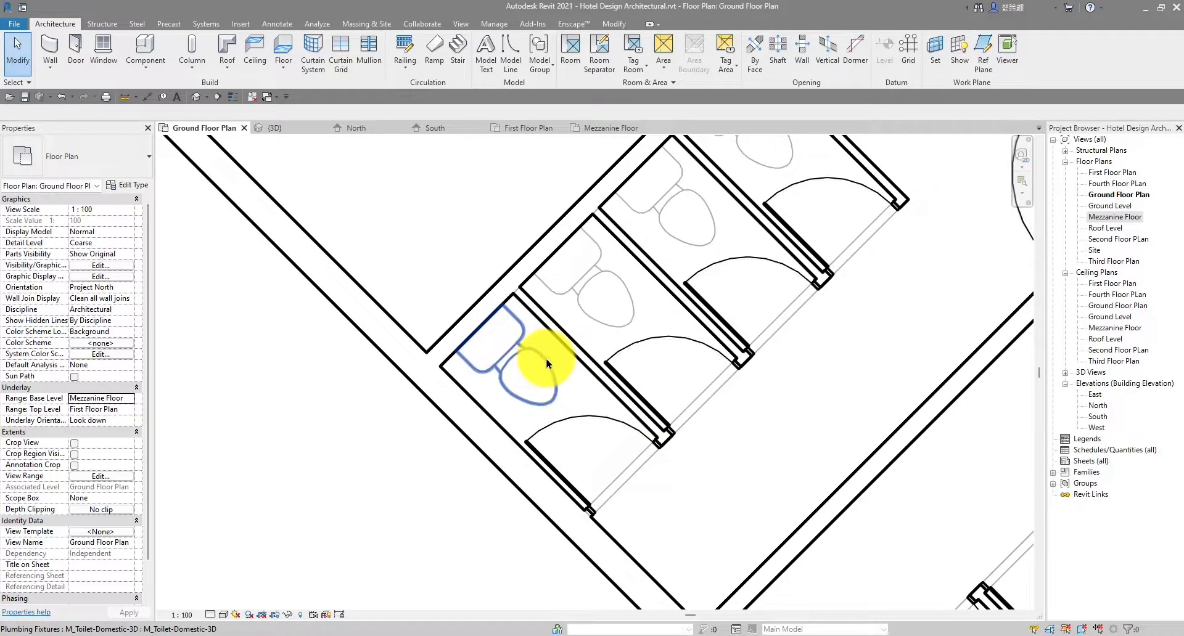
click(548, 363)
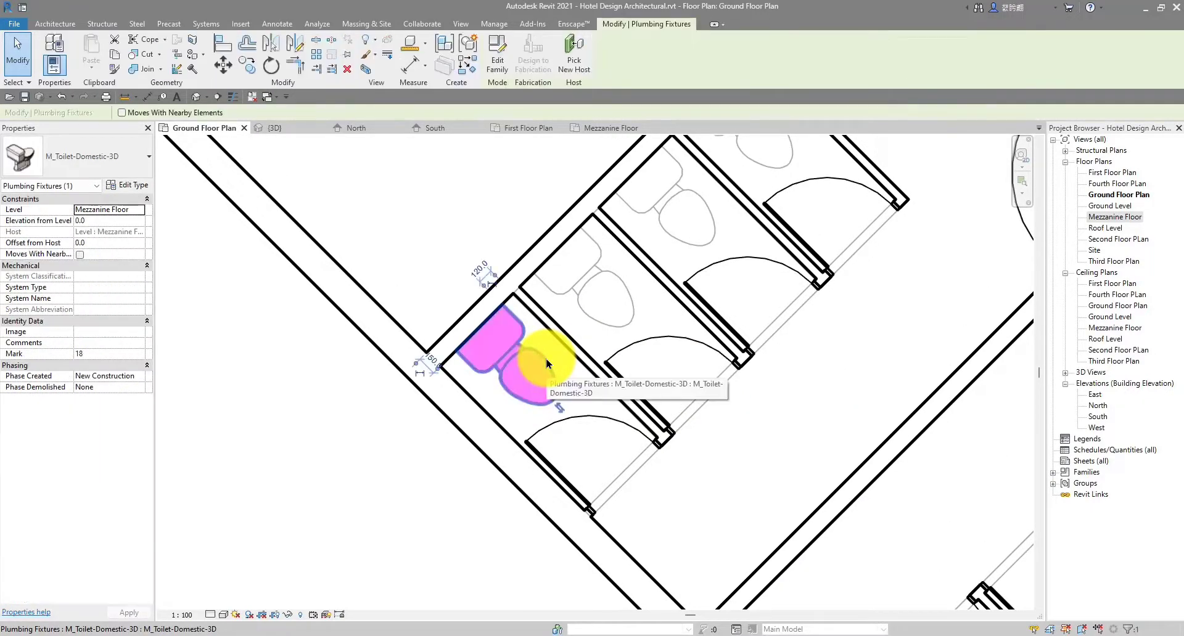
key(c)
key(s)
Place toilets in the four remaining ground-floor stalls
scroll(544, 373, up, 2)
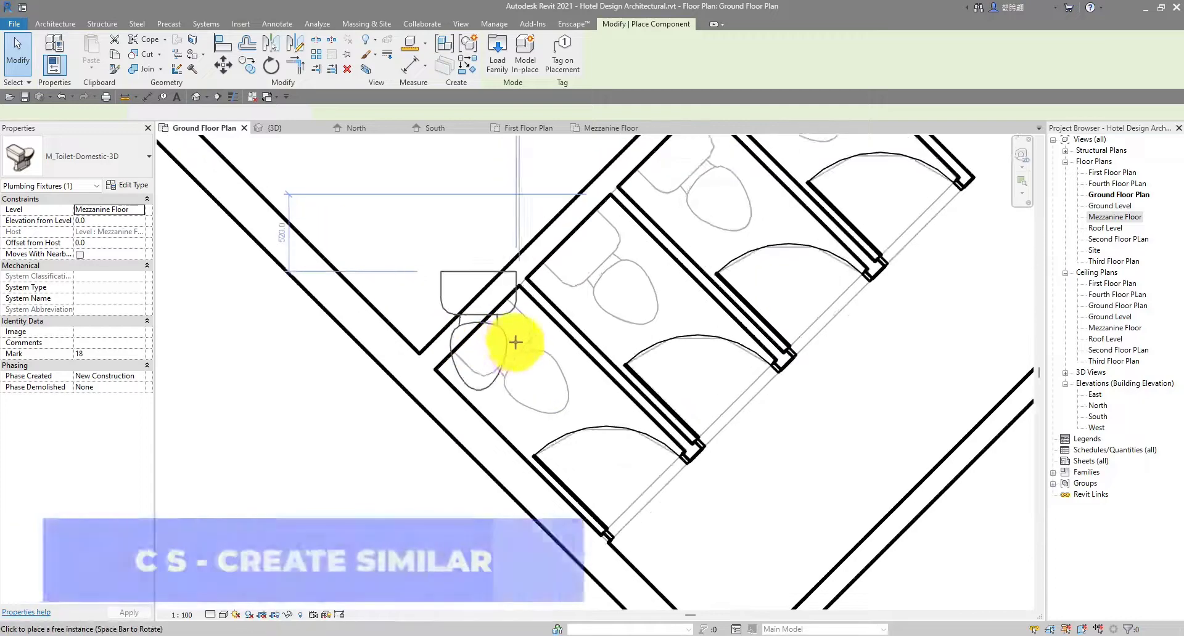
scroll(484, 315, up, 3)
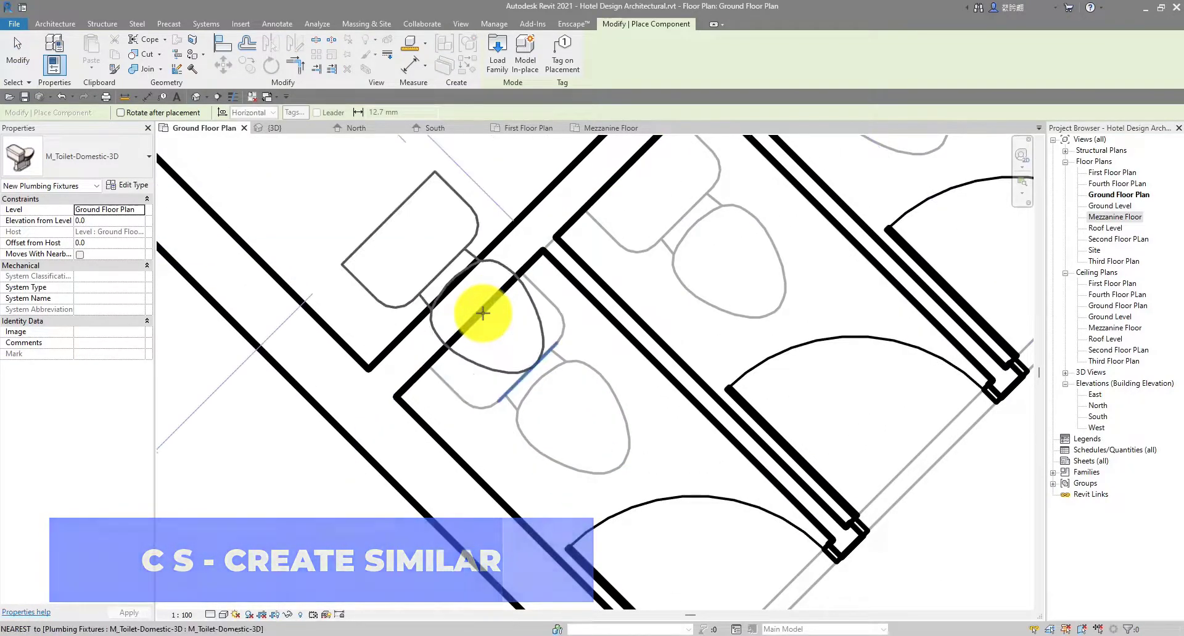
click(567, 416)
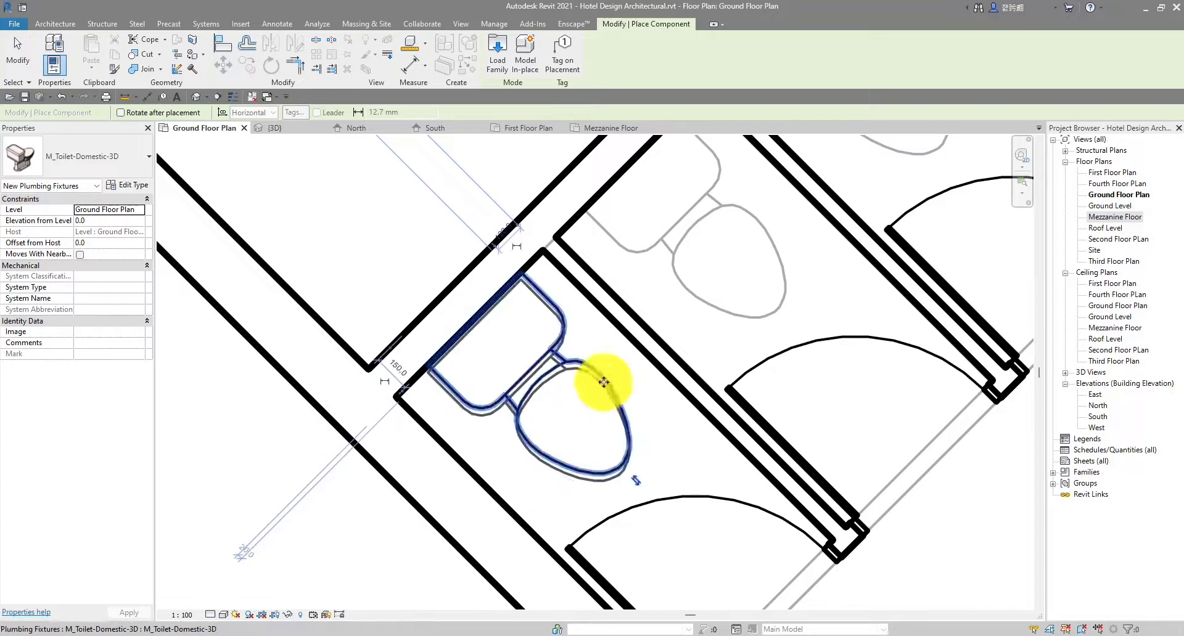
scroll(595, 407, down, 2)
middle_drag(595, 412, 504, 520)
scroll(591, 369, up, 3)
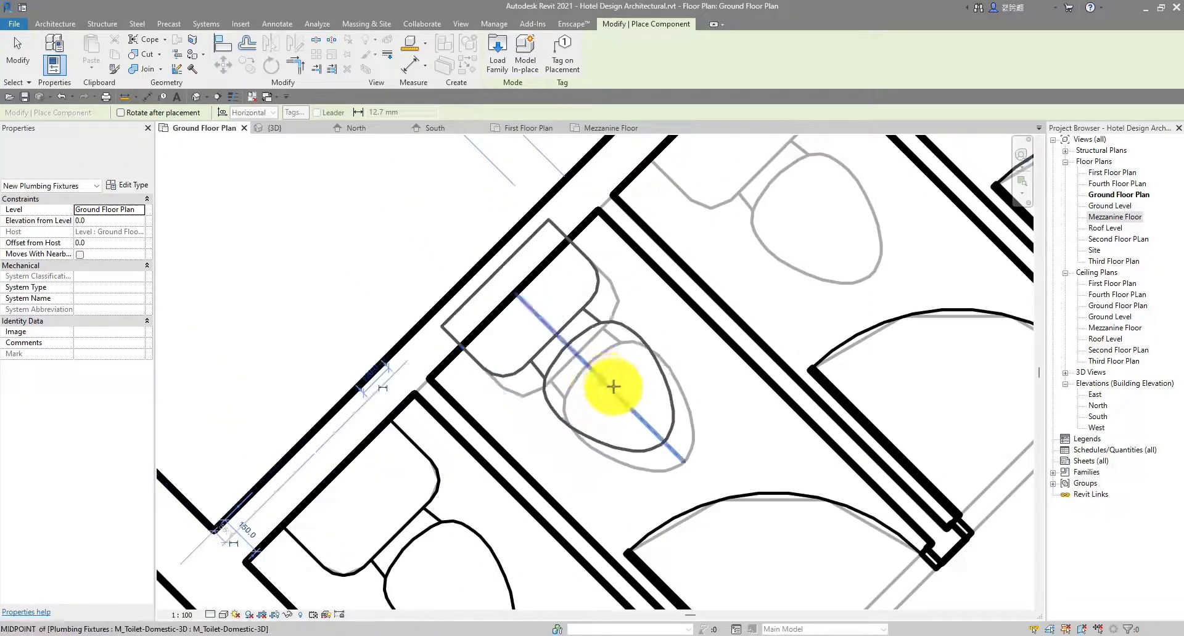
click(622, 399)
scroll(713, 348, down, 3)
middle_drag(715, 347, 606, 454)
scroll(637, 391, up, 2)
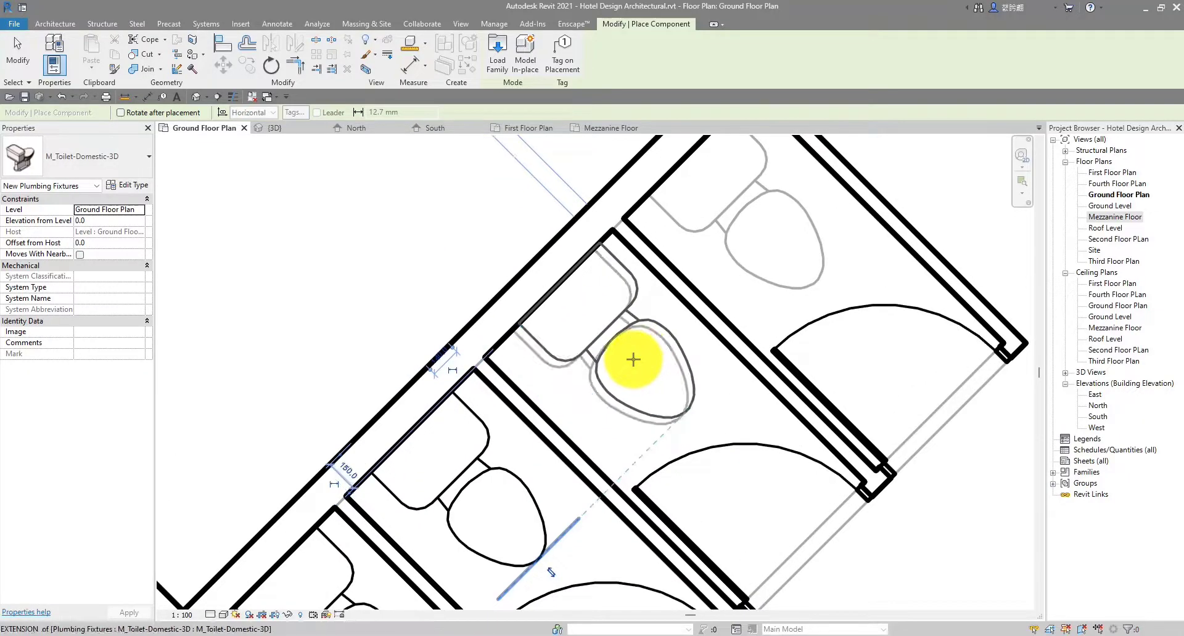
click(624, 364)
scroll(682, 320, down, 1)
scroll(637, 329, down, 1)
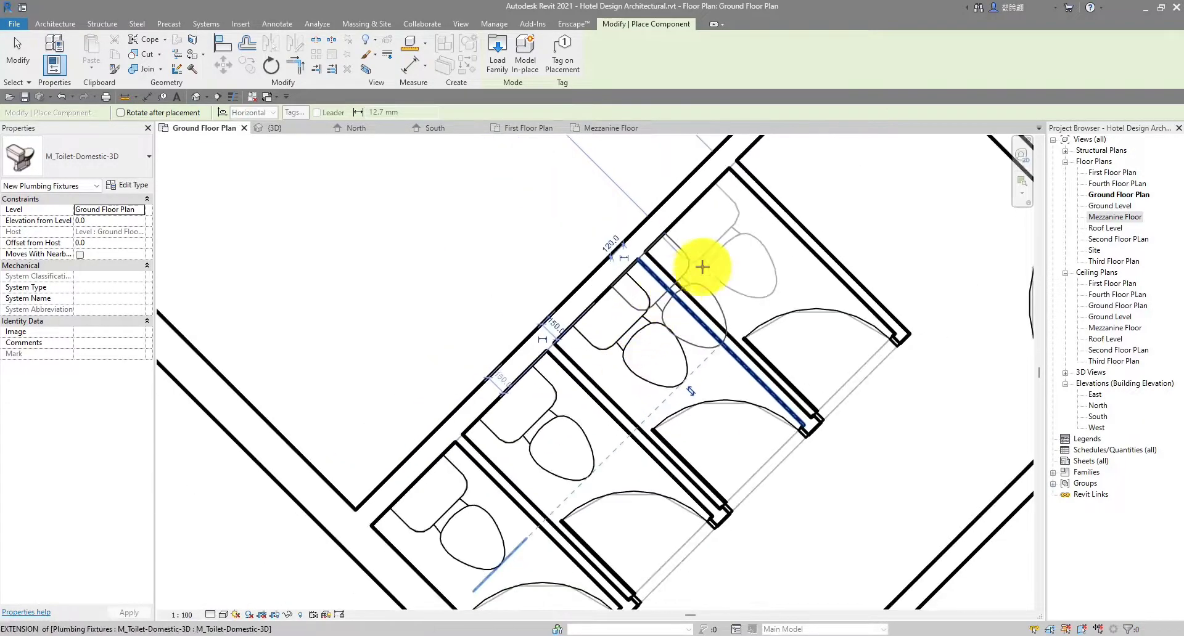
middle_drag(702, 267, 668, 294)
scroll(685, 270, up, 2)
scroll(611, 342, down, 1)
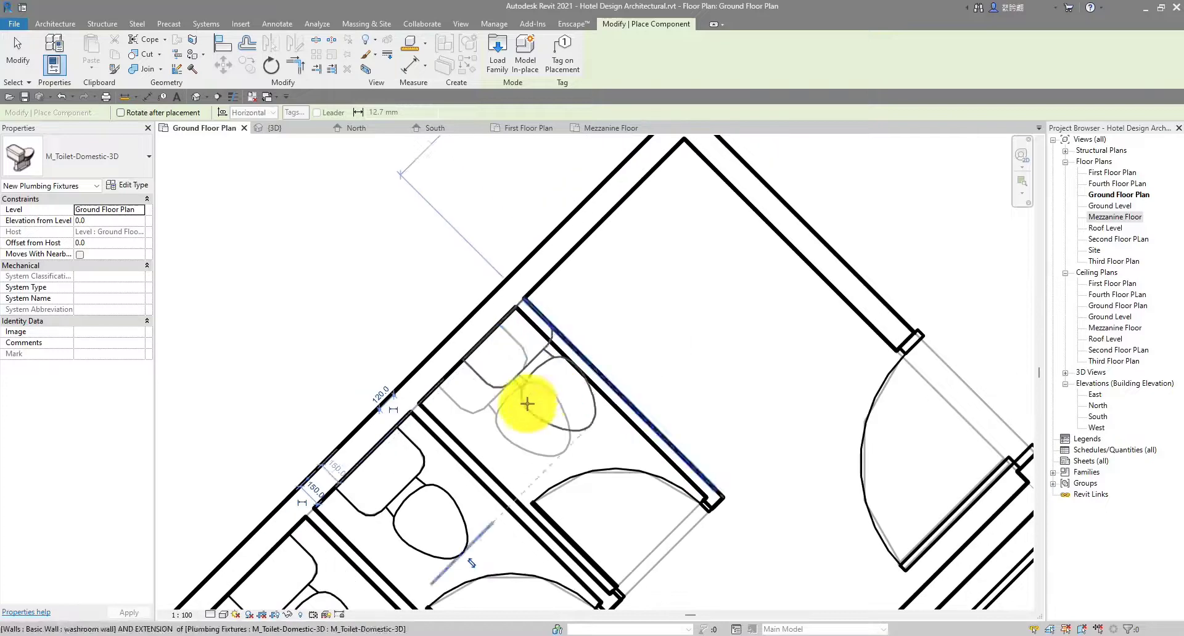
click(524, 418)
scroll(520, 335, down, 3)
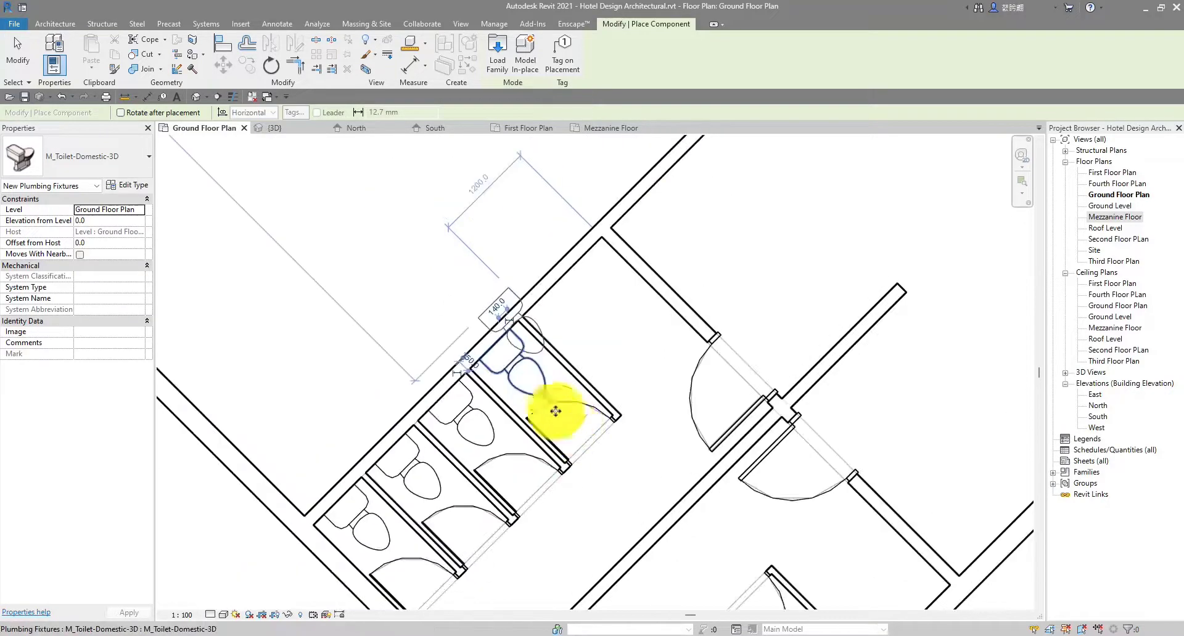
middle_drag(607, 453, 555, 317)
scroll(517, 374, down, 1)
key(Escape)
key(Escape)
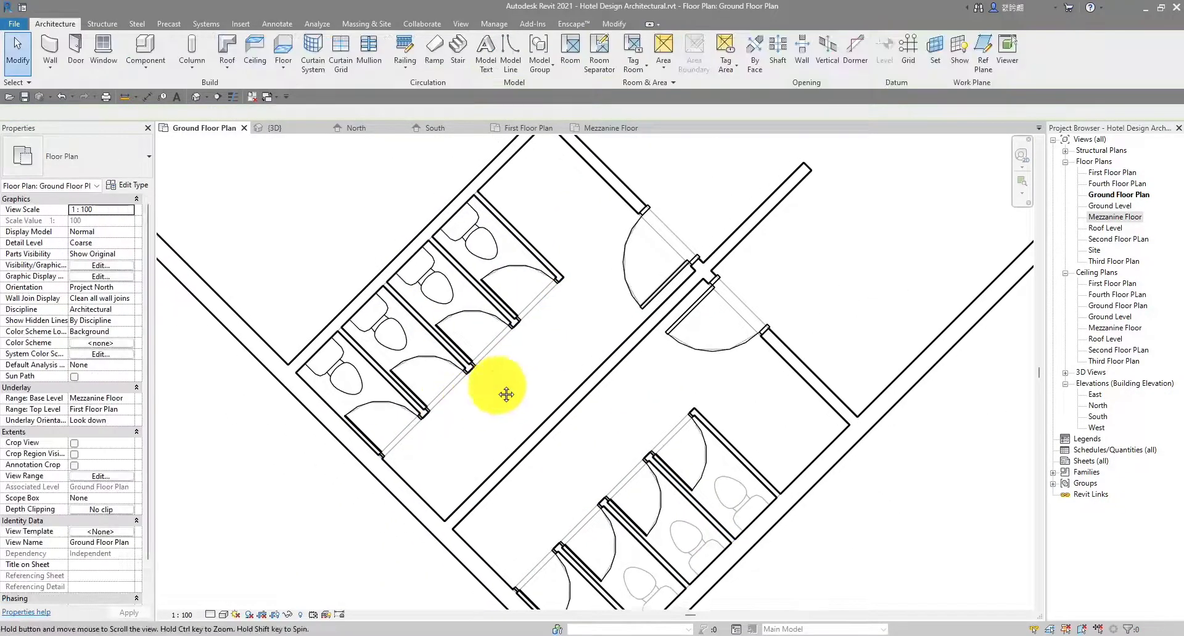
Select the four toilets in the lower-left row of stalls
scroll(555, 352, down, 2)
scroll(593, 437, up, 1)
scroll(571, 522, up, 2)
middle_drag(571, 521, 581, 494)
scroll(574, 452, down, 2)
middle_drag(574, 452, 516, 496)
scroll(373, 373, up, 2)
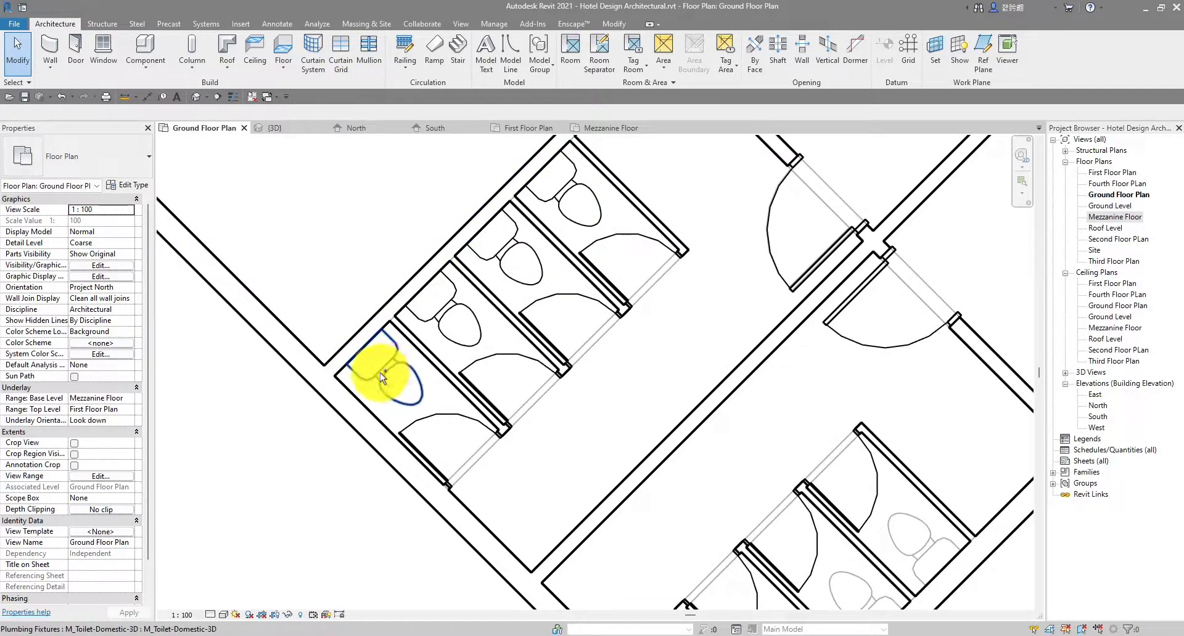
click(382, 368)
ctrl+click(445, 309)
ctrl+click(516, 265)
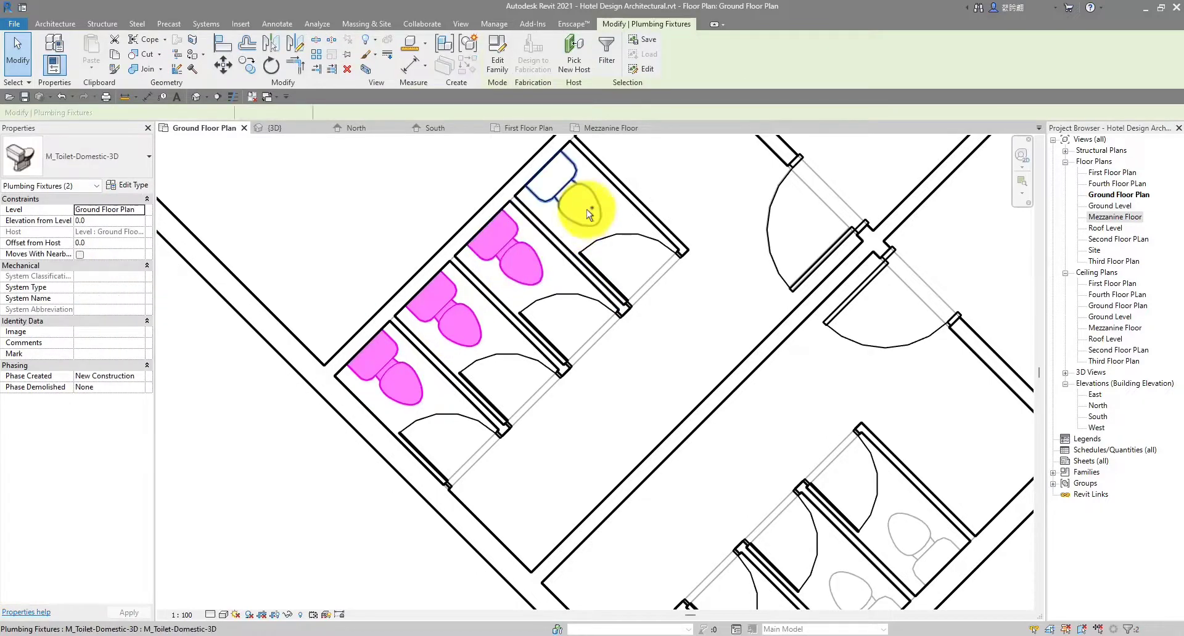
ctrl+click(587, 207)
Mirror a copy of the four toilets about the corridor wall into the opposite stalls
scroll(613, 206, down, 2)
scroll(586, 185, up, 1)
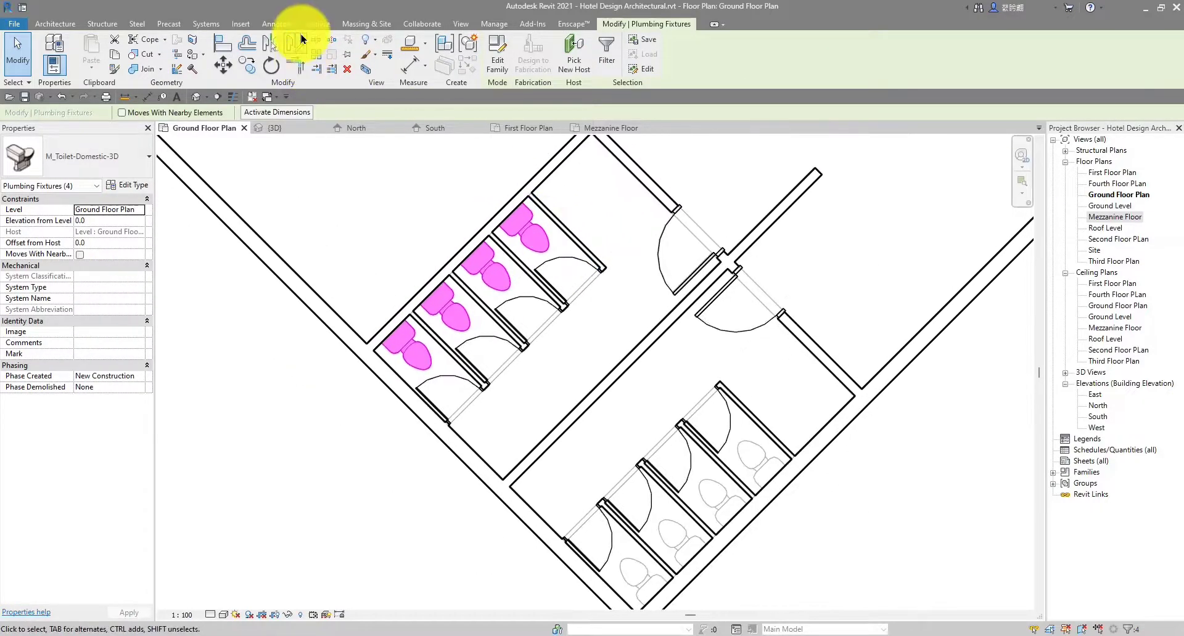
click(296, 41)
scroll(708, 336, up, 5)
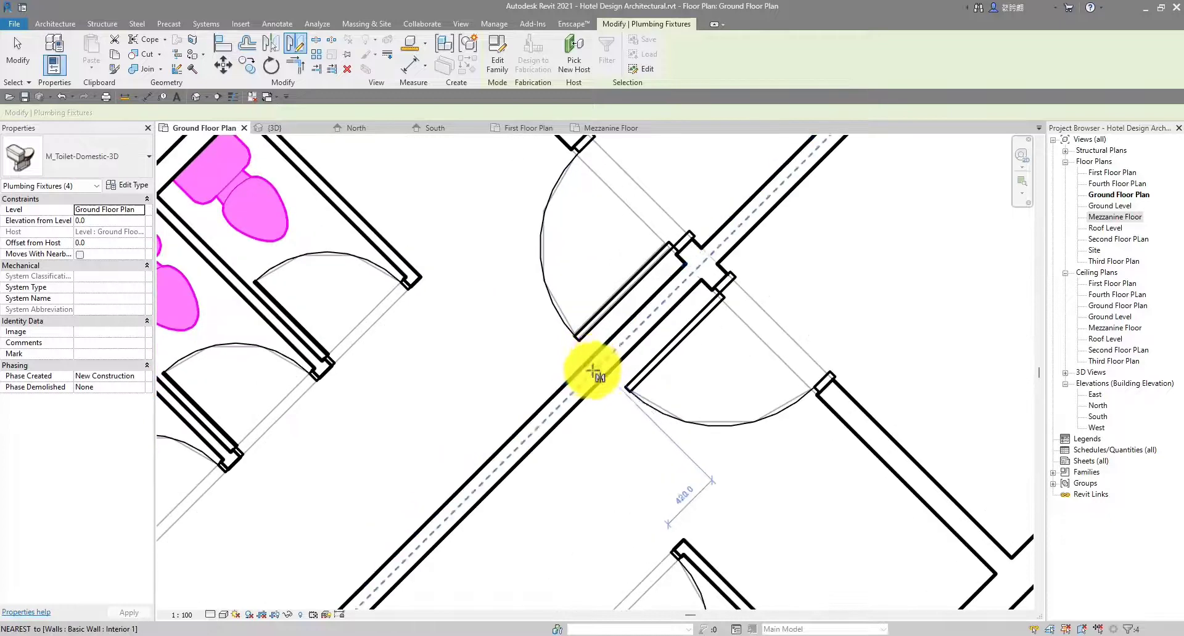
scroll(592, 373, up, 1)
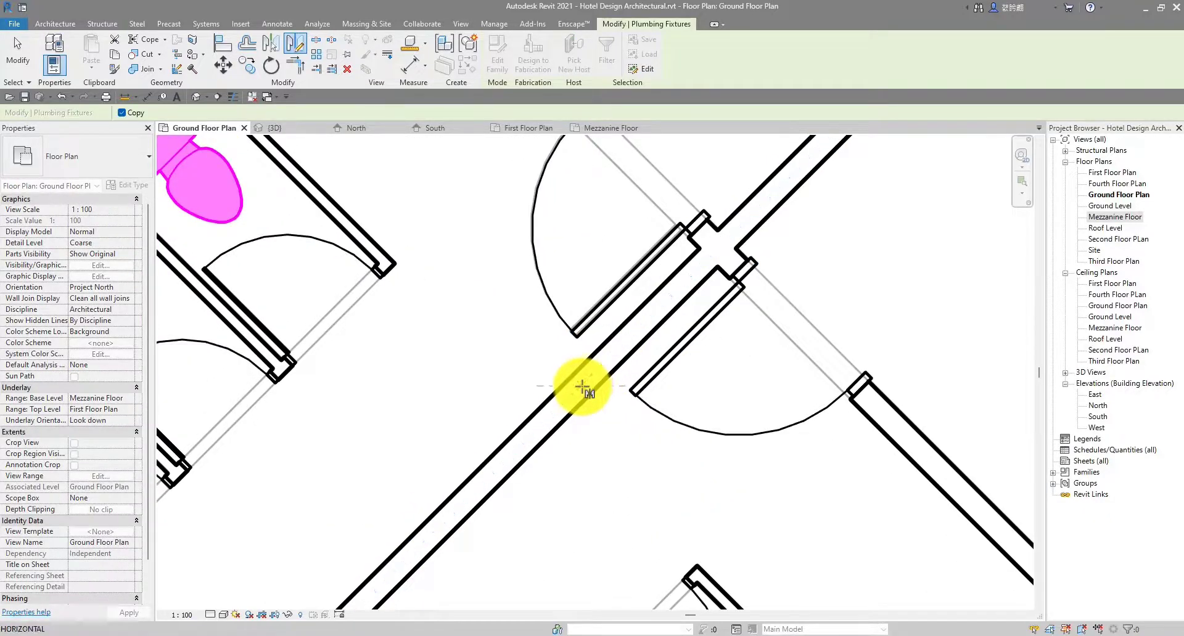
click(582, 386)
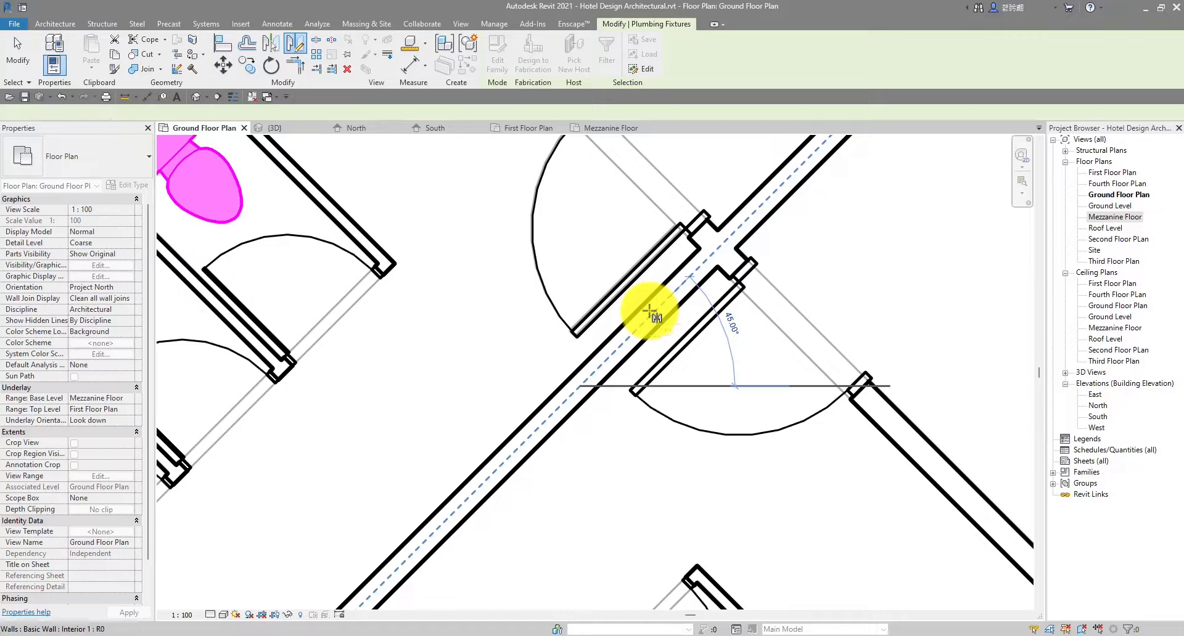
click(650, 313)
scroll(647, 305, down, 4)
scroll(706, 386, up, 3)
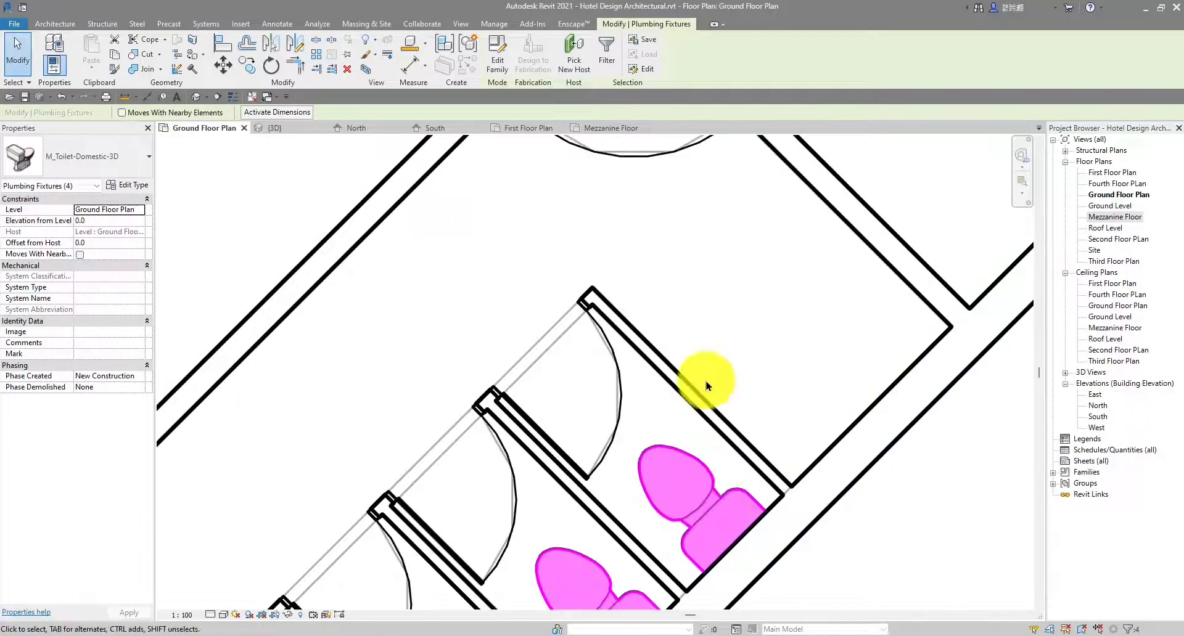
scroll(541, 198, down, 3)
scroll(642, 452, up, 3)
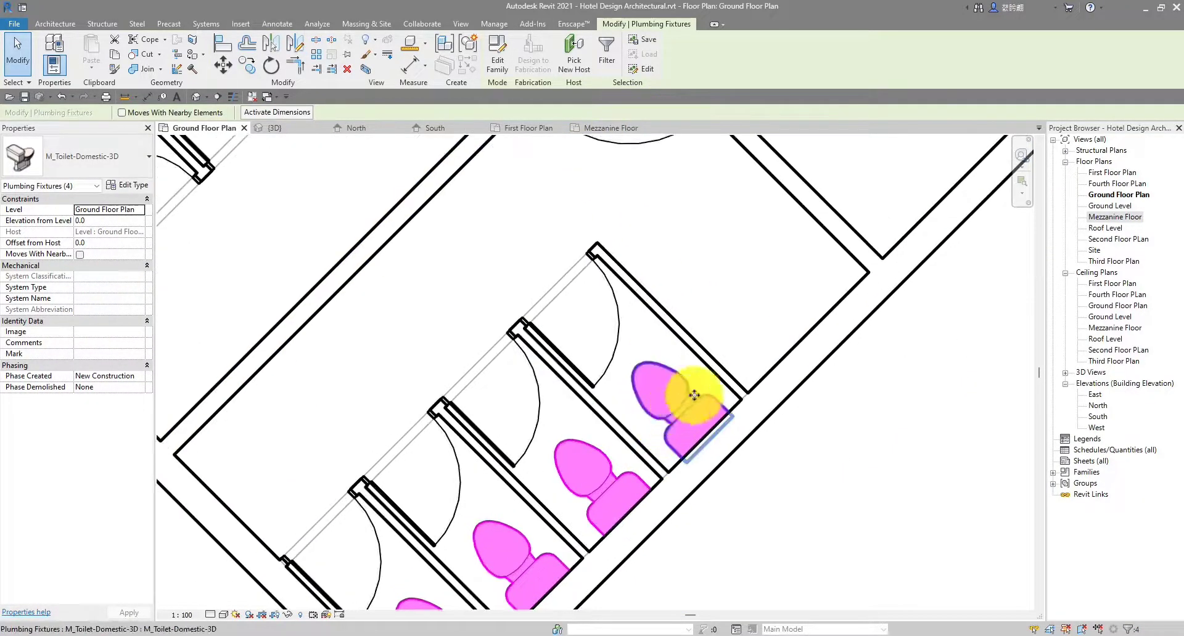
scroll(737, 305, down, 2)
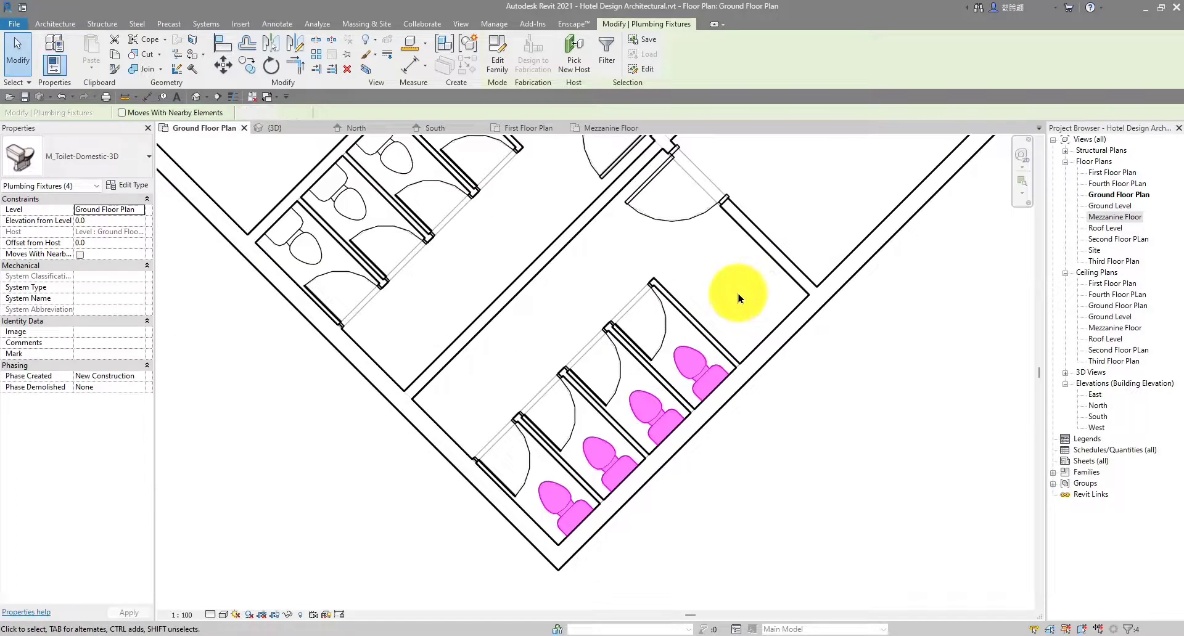
scroll(730, 321, up, 2)
key(Escape)
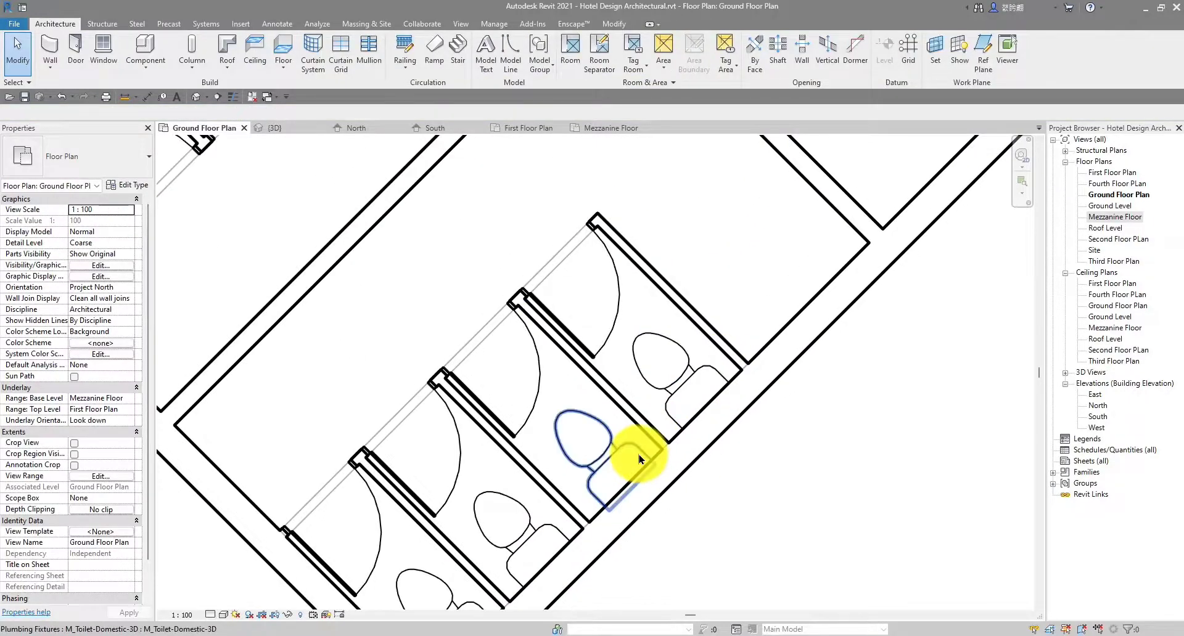
Set the Ground Floor Plan's Underlay Base Level to None
scroll(640, 459, down, 4)
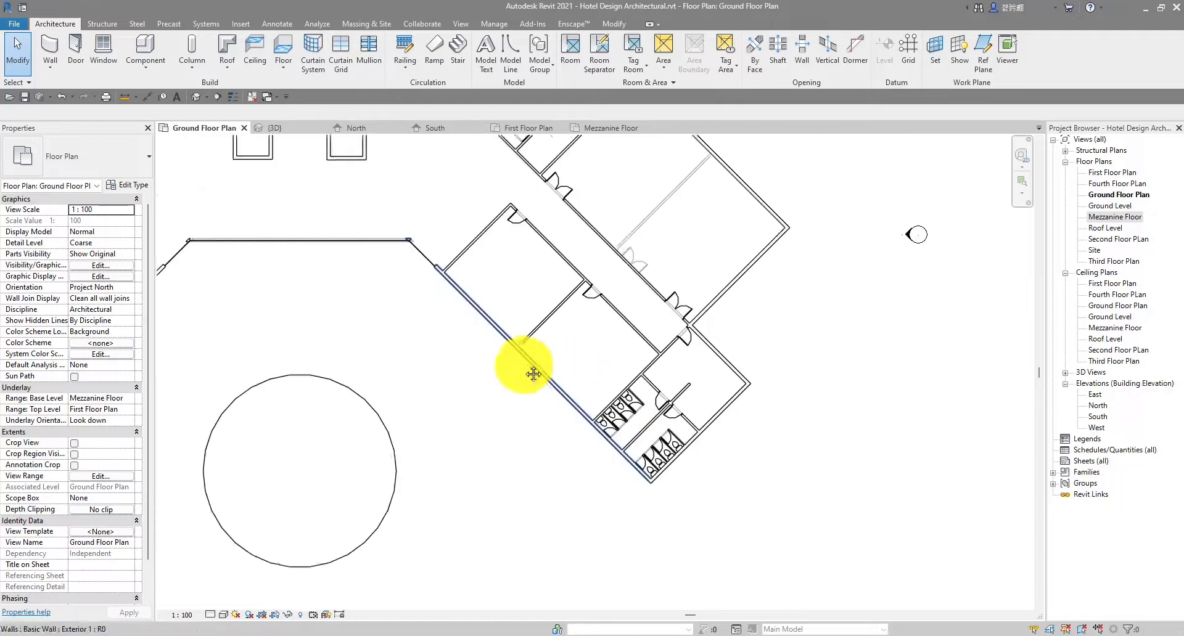
middle_drag(533, 373, 614, 431)
scroll(607, 430, down, 1)
scroll(589, 423, down, 1)
middle_drag(495, 407, 586, 405)
middle_drag(452, 404, 515, 394)
scroll(698, 374, up, 4)
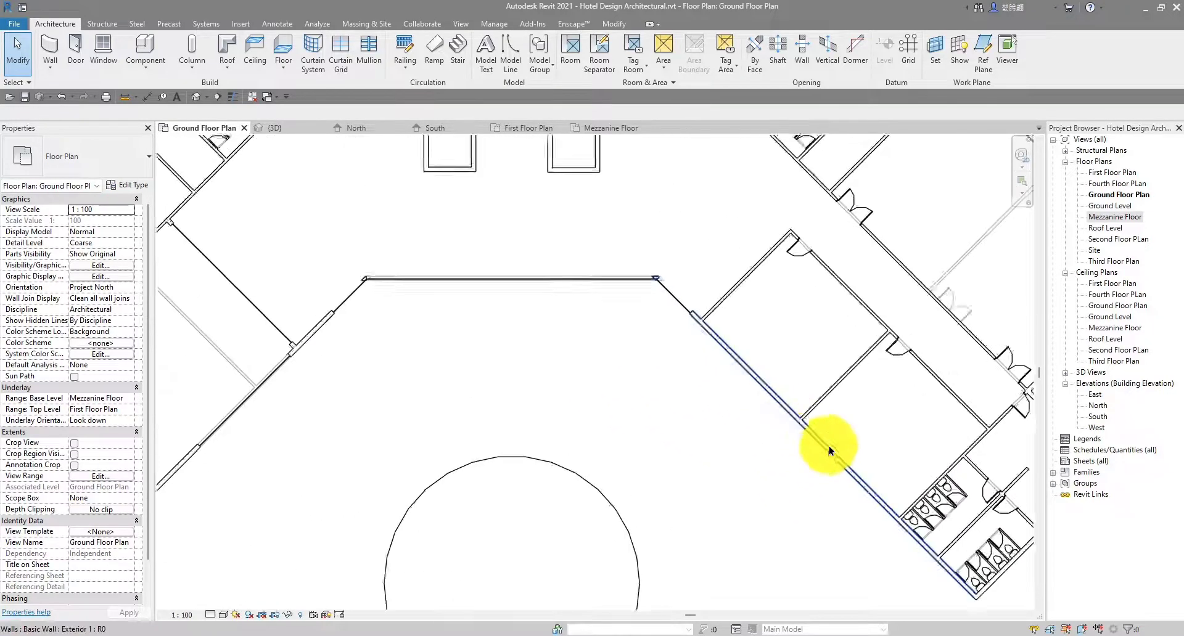
middle_drag(829, 452, 675, 393)
scroll(729, 423, up, 2)
scroll(798, 467, up, 3)
scroll(797, 468, down, 3)
middle_drag(792, 463, 653, 408)
scroll(778, 379, up, 1)
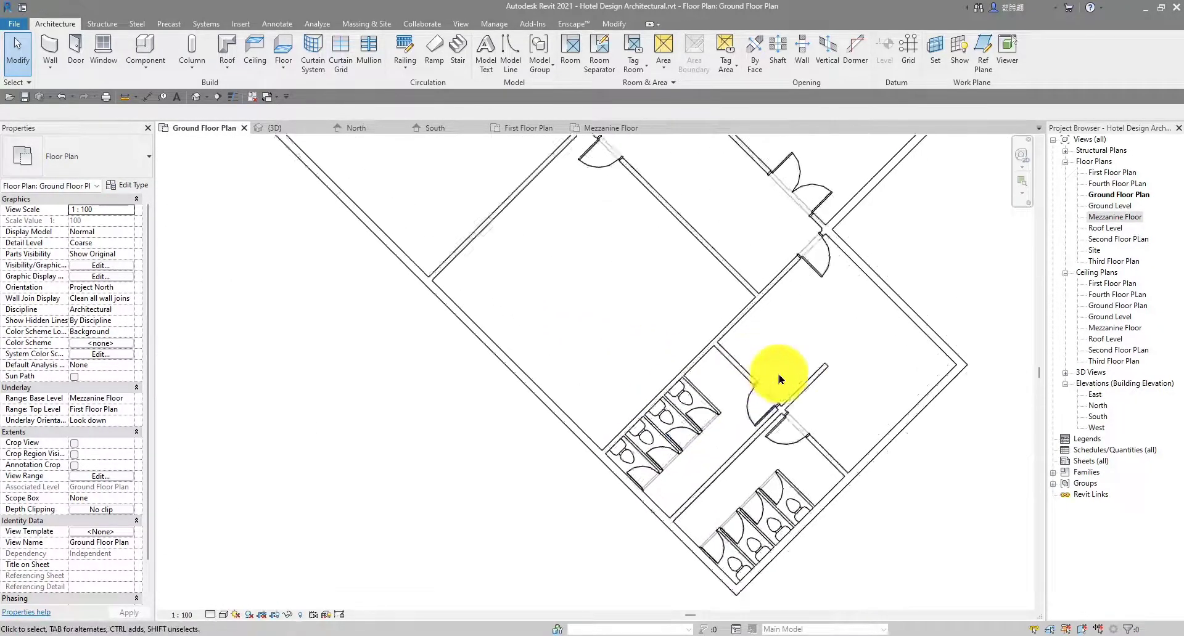
scroll(782, 373, down, 3)
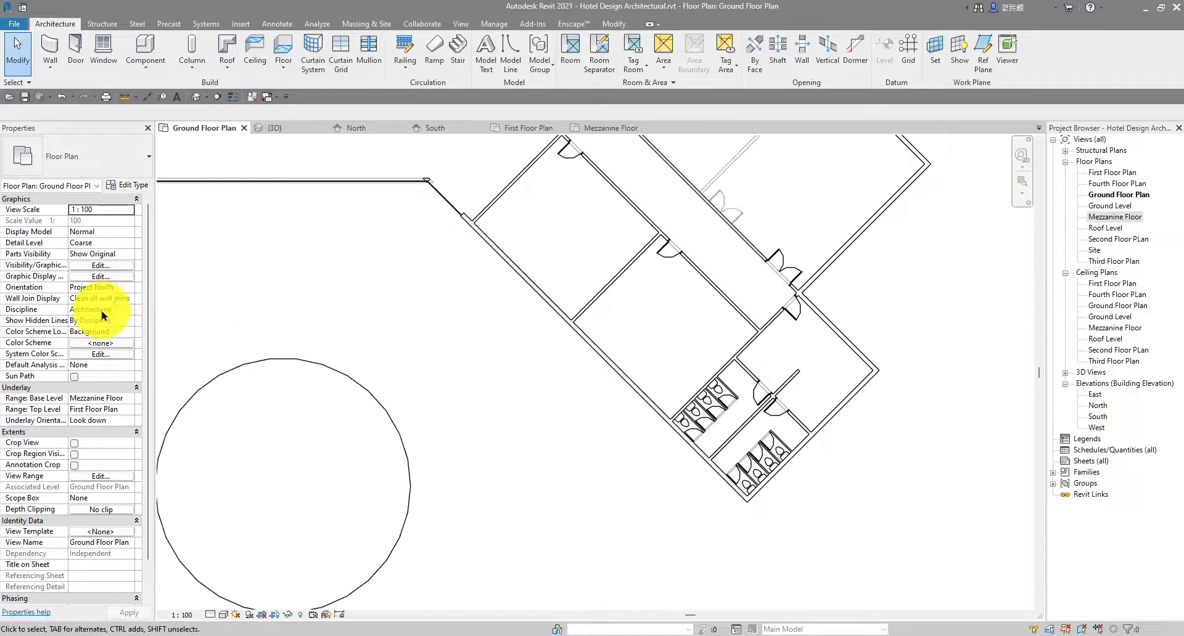
scroll(111, 339, down, 1)
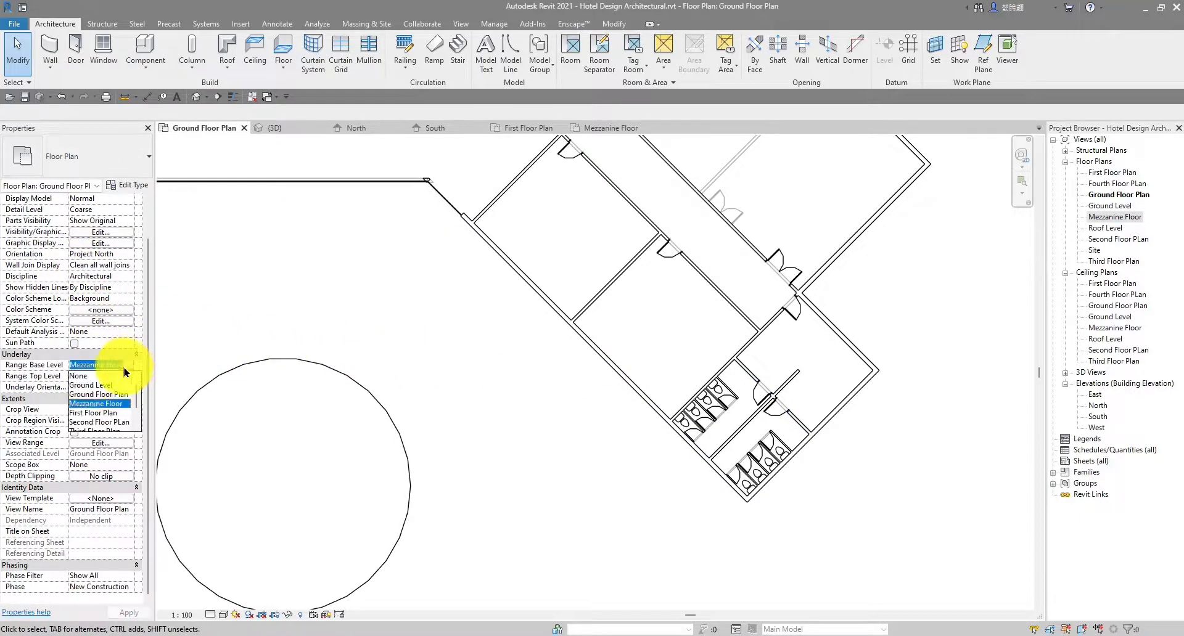
click(88, 376)
Review the ground floor without the underlay, then open the Mezzanine Floor plan
scroll(694, 317, up, 2)
scroll(693, 318, down, 2)
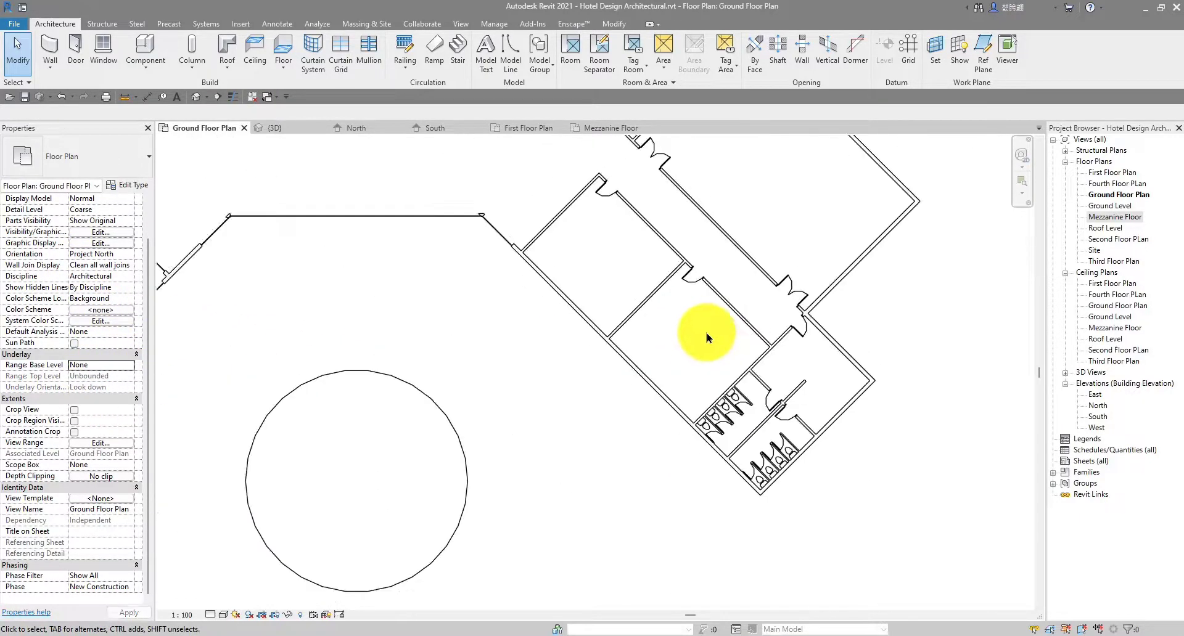
scroll(705, 333, down, 2)
middle_drag(705, 333, 697, 292)
scroll(690, 268, up, 4)
scroll(666, 269, down, 2)
middle_drag(532, 261, 566, 267)
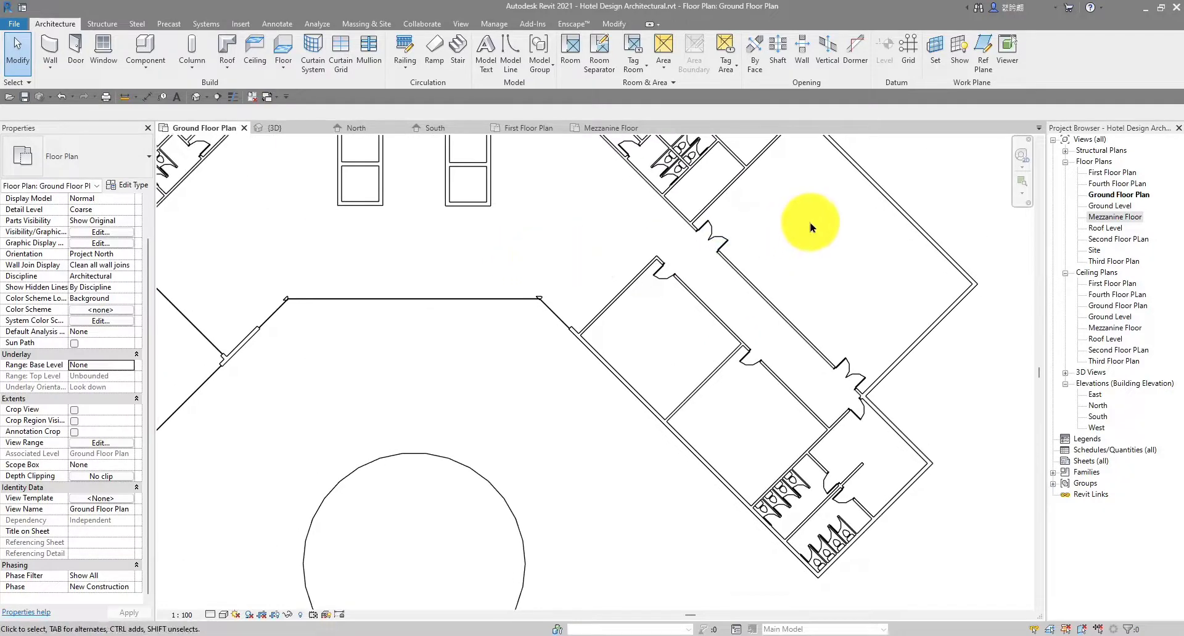
scroll(850, 221, up, 2)
scroll(783, 269, down, 2)
scroll(803, 265, up, 1)
middle_drag(784, 299, 763, 280)
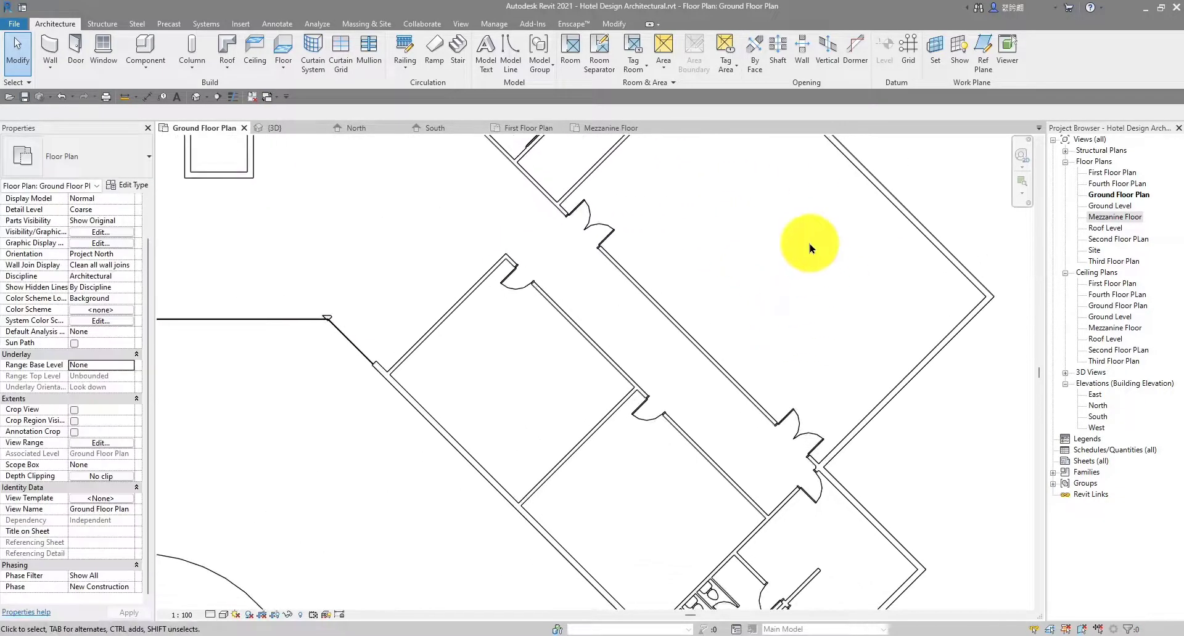
scroll(747, 241, down, 4)
middle_drag(470, 245, 538, 349)
scroll(604, 237, up, 1)
scroll(608, 244, down, 1)
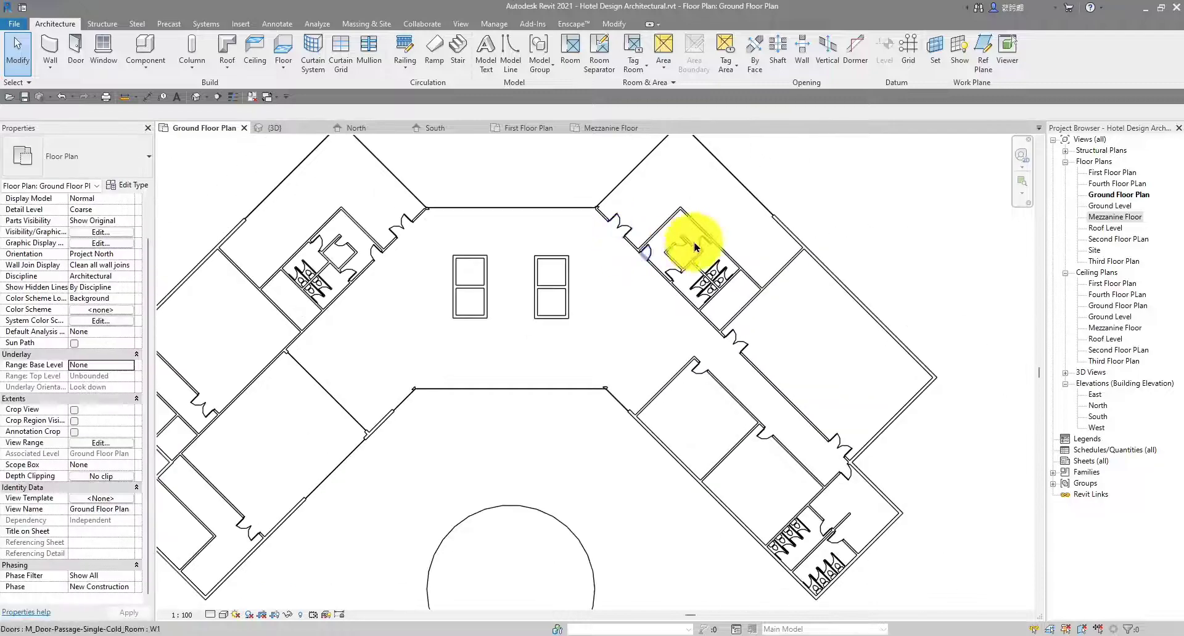
scroll(697, 242, up, 4)
scroll(605, 259, down, 3)
scroll(493, 271, up, 3)
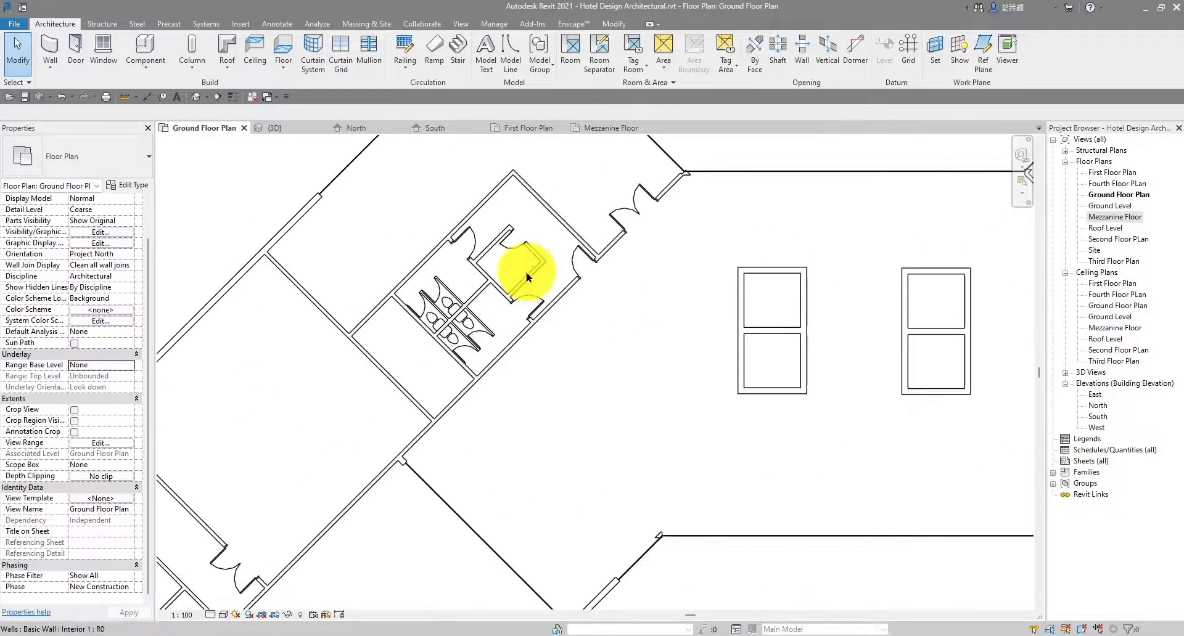
scroll(456, 281, down, 3)
middle_drag(647, 431, 614, 405)
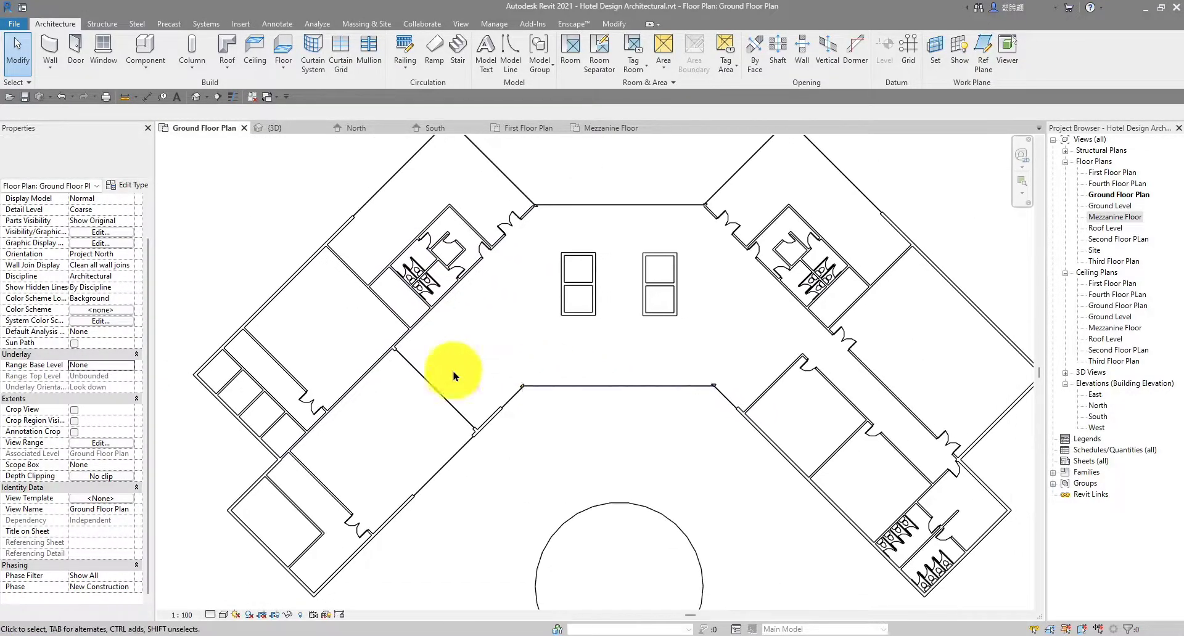
scroll(452, 375, up, 3)
middle_drag(453, 375, 580, 377)
scroll(580, 377, down, 6)
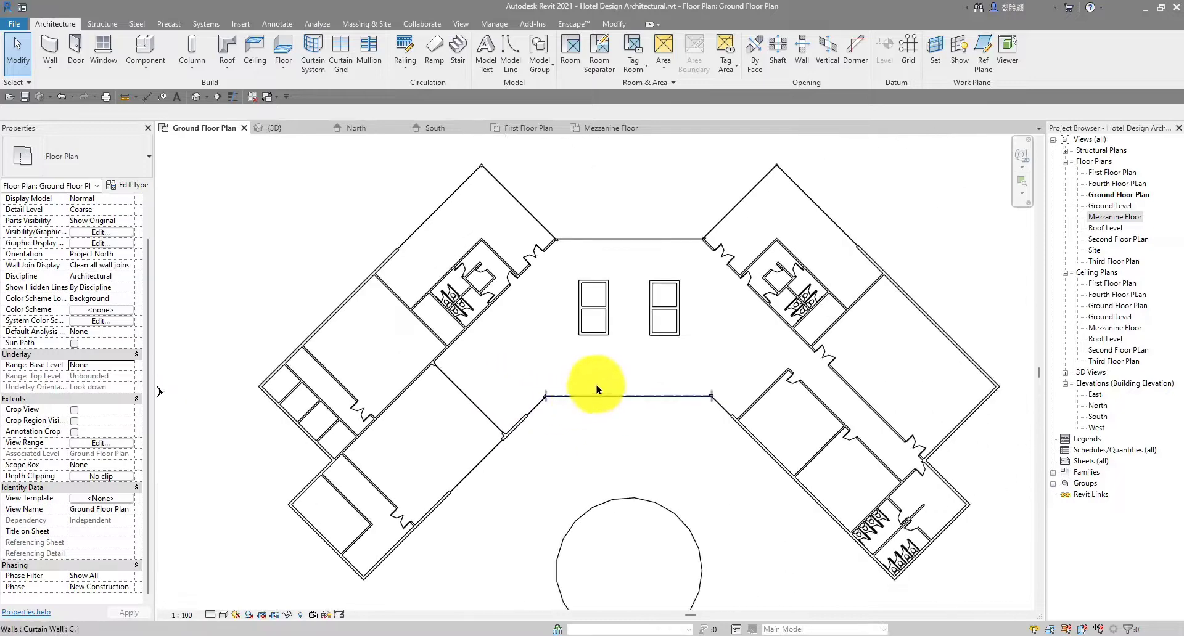
click(594, 131)
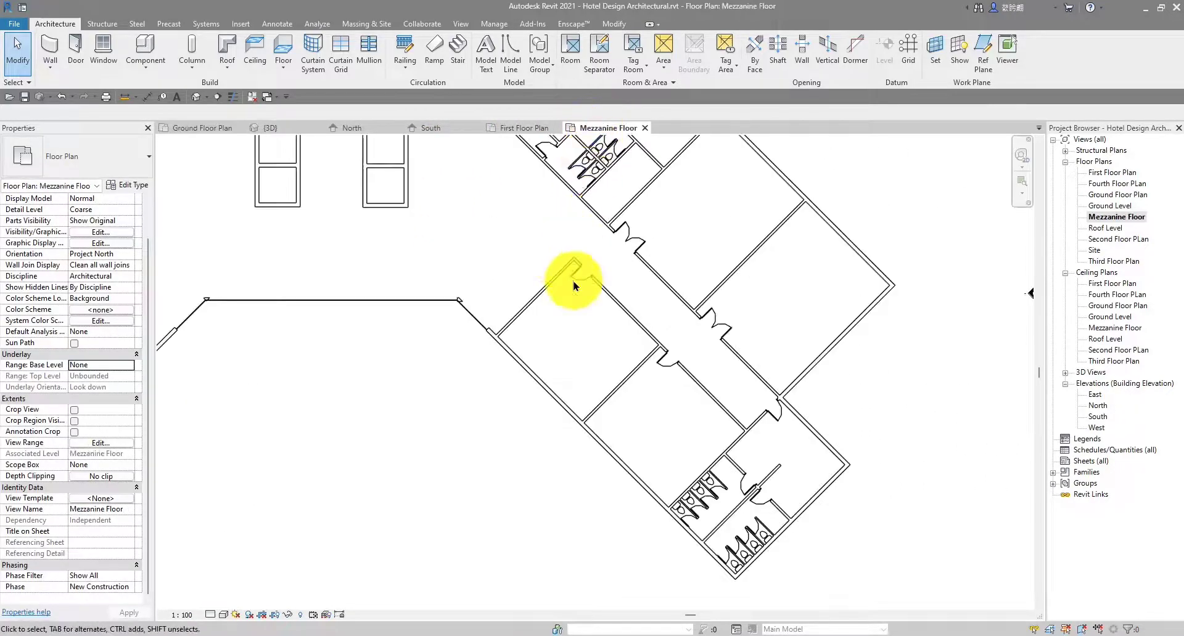
Switch to the First Floor Plan view
scroll(758, 383, down, 5)
scroll(449, 322, up, 3)
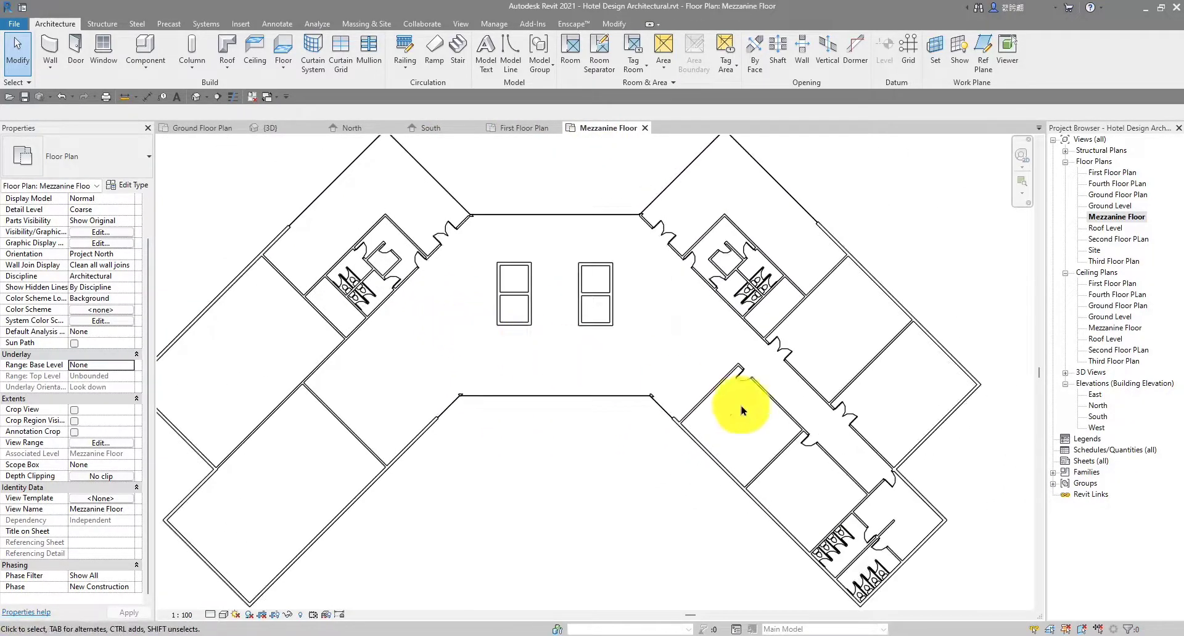
scroll(743, 338, down, 4)
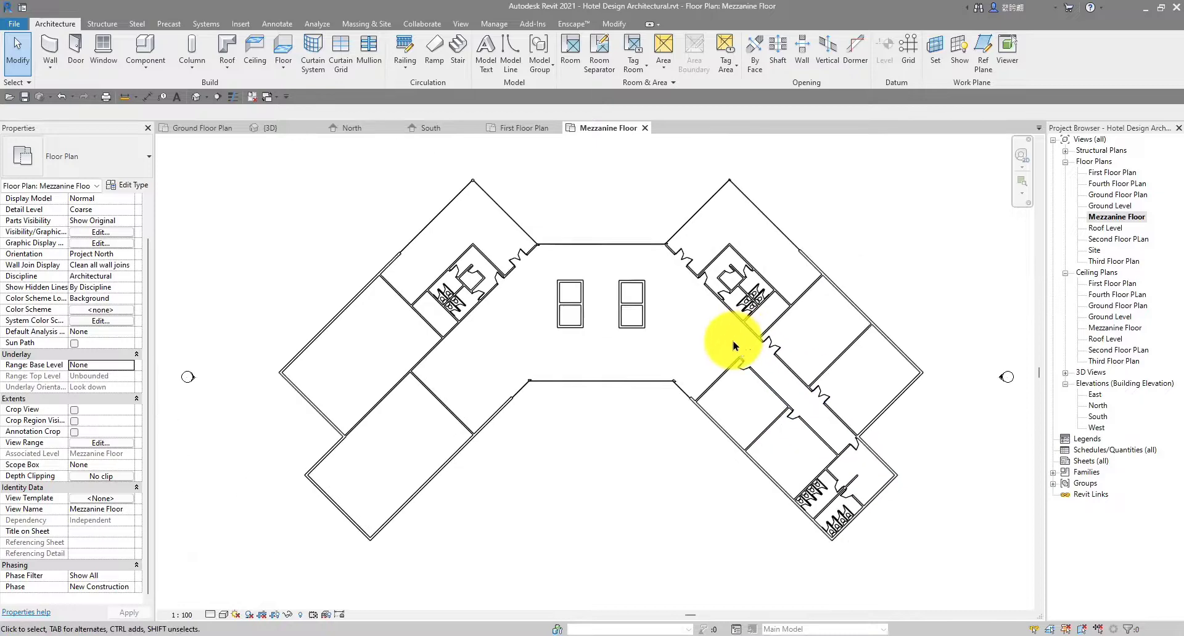
click(521, 127)
scroll(409, 361, up, 4)
scroll(481, 372, down, 3)
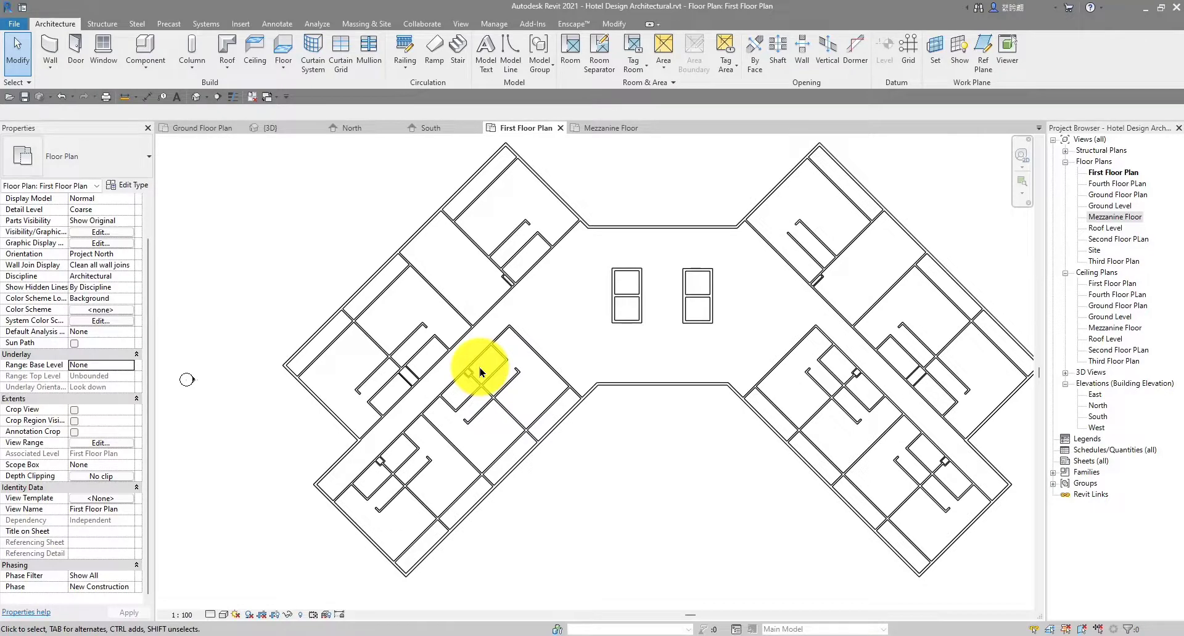
Zoom and pan across the first floor plan to inspect its left wing
scroll(489, 339, down, 4)
scroll(490, 336, up, 2)
scroll(547, 299, up, 3)
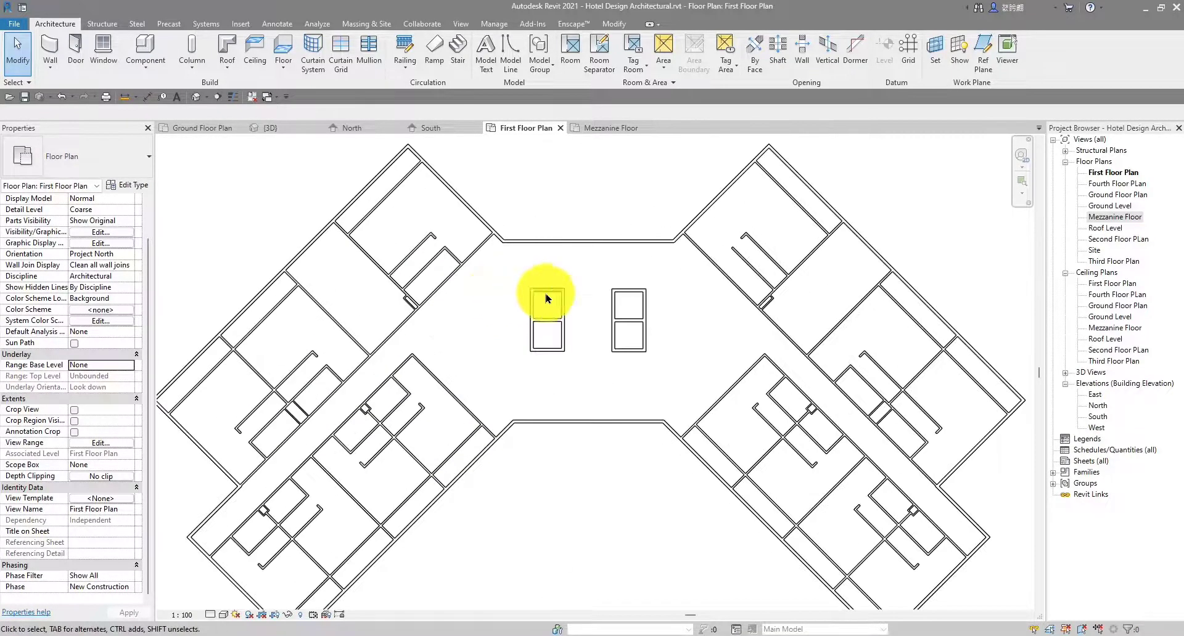
scroll(547, 297, down, 2)
middle_drag(588, 294, 610, 272)
scroll(510, 302, up, 3)
scroll(605, 274, down, 3)
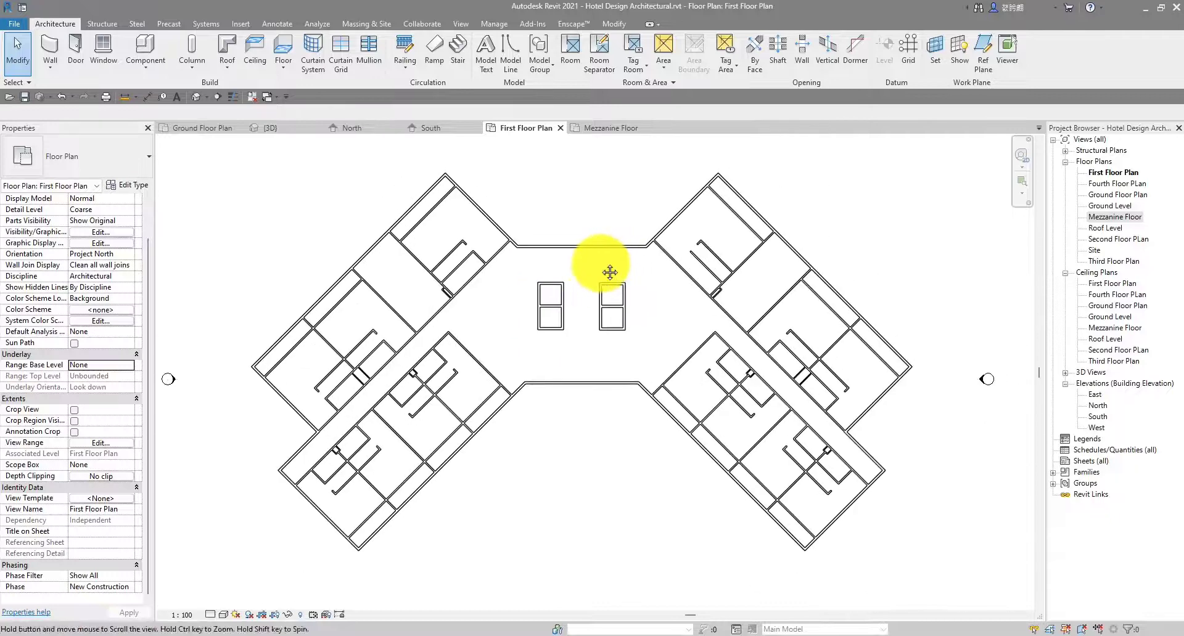
scroll(617, 284, down, 1)
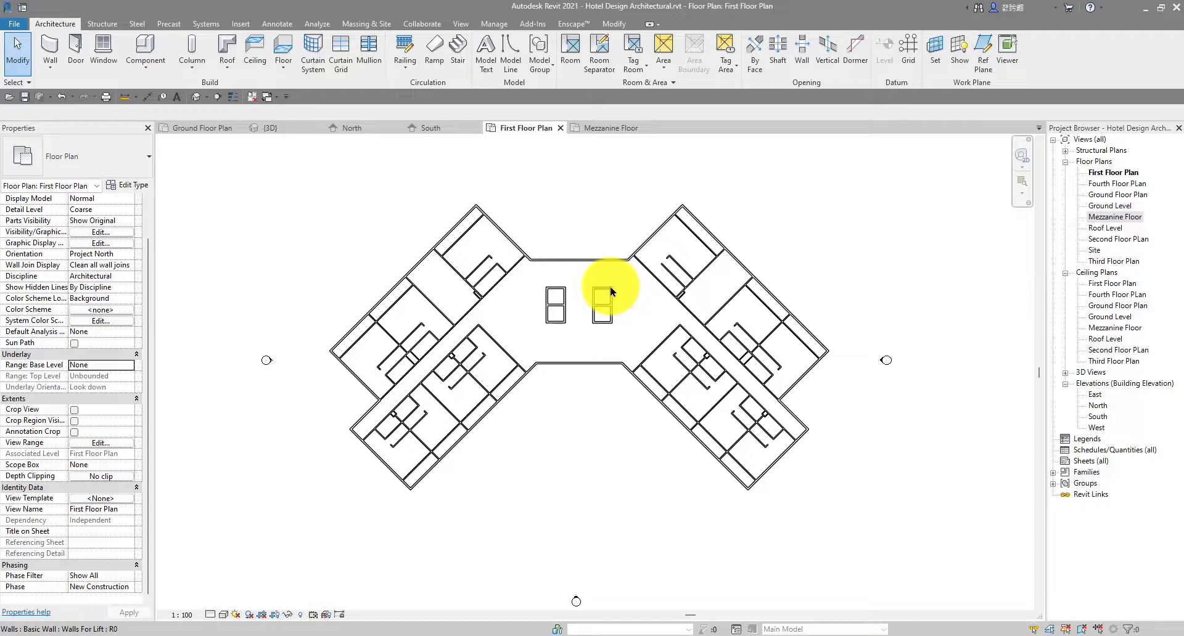
scroll(397, 361, up, 7)
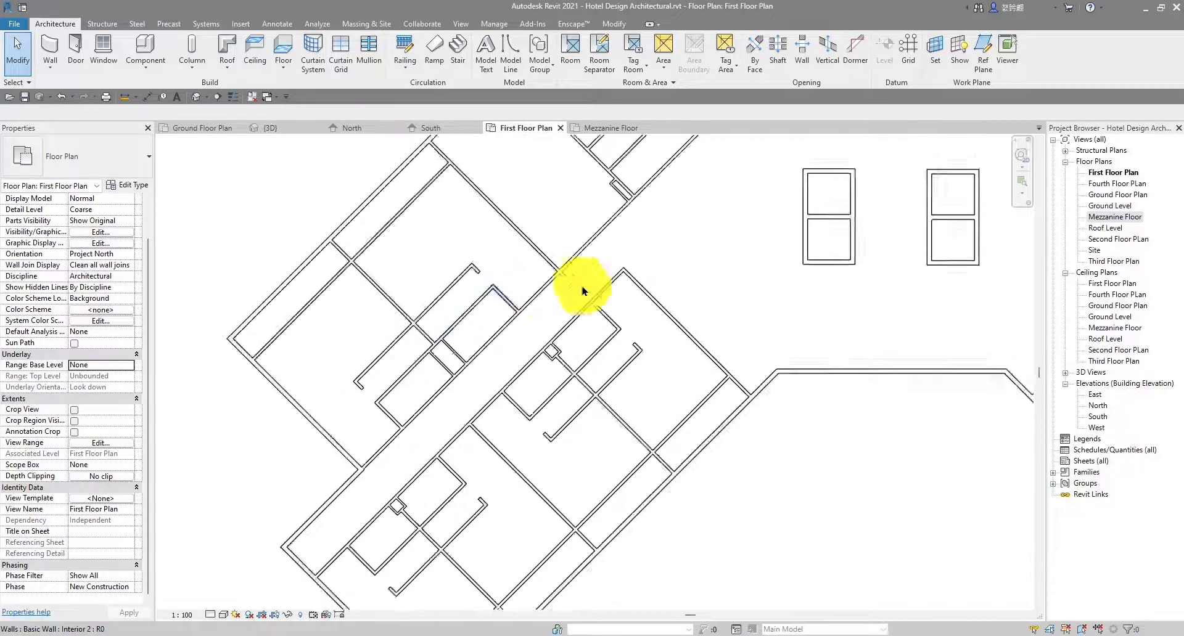
scroll(575, 302, down, 3)
middle_drag(572, 305, 495, 232)
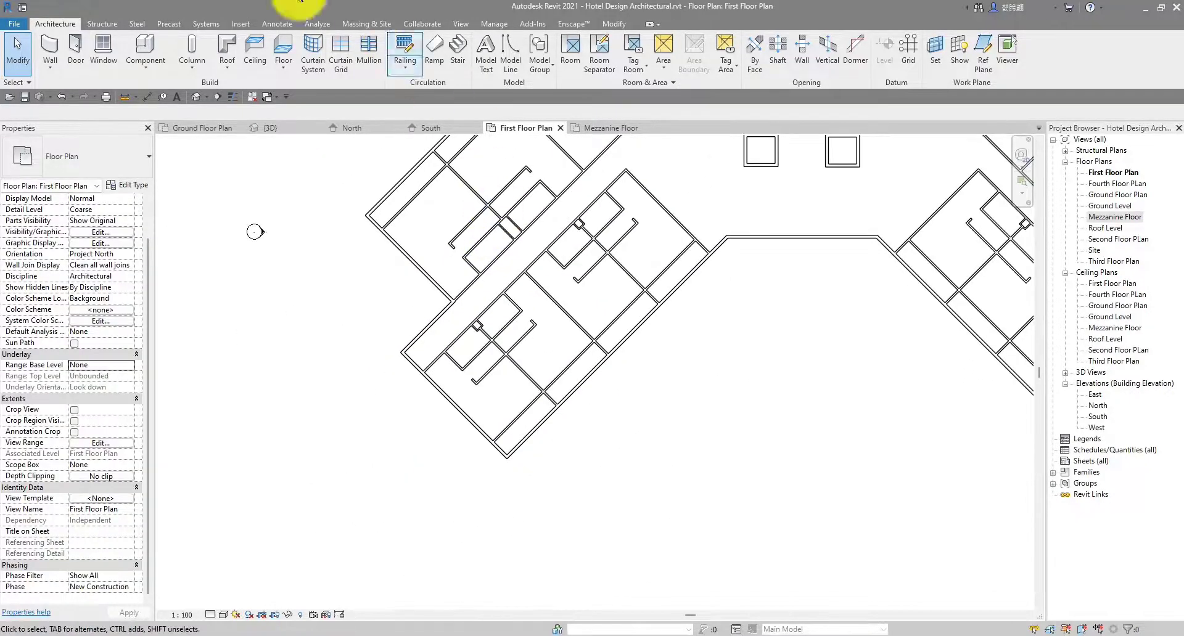
Load M_Door-Interior-Single-3_Panel_Vert-Wood.rfa from Doors > Residential with its 900 x 2100mm type
click(237, 24)
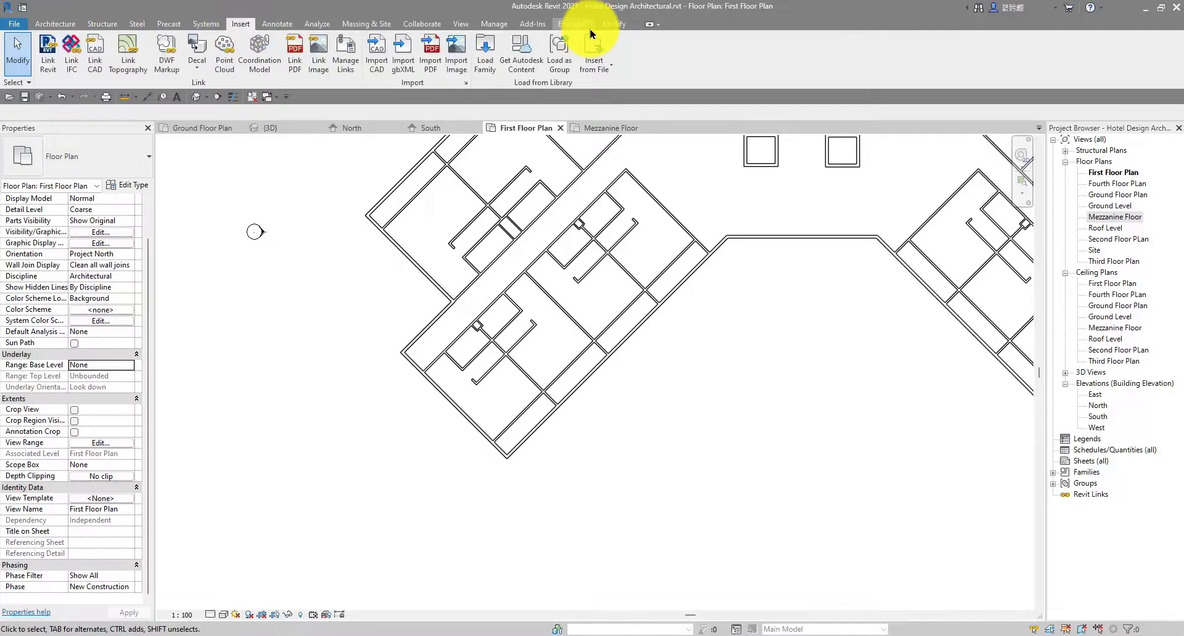
click(485, 62)
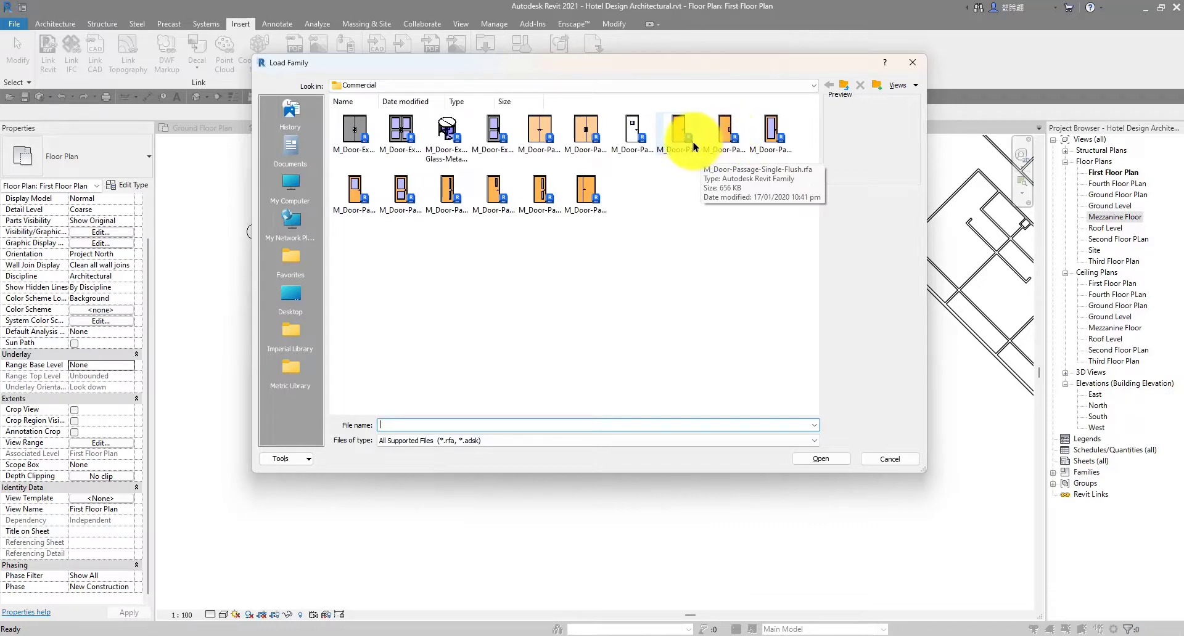
click(725, 132)
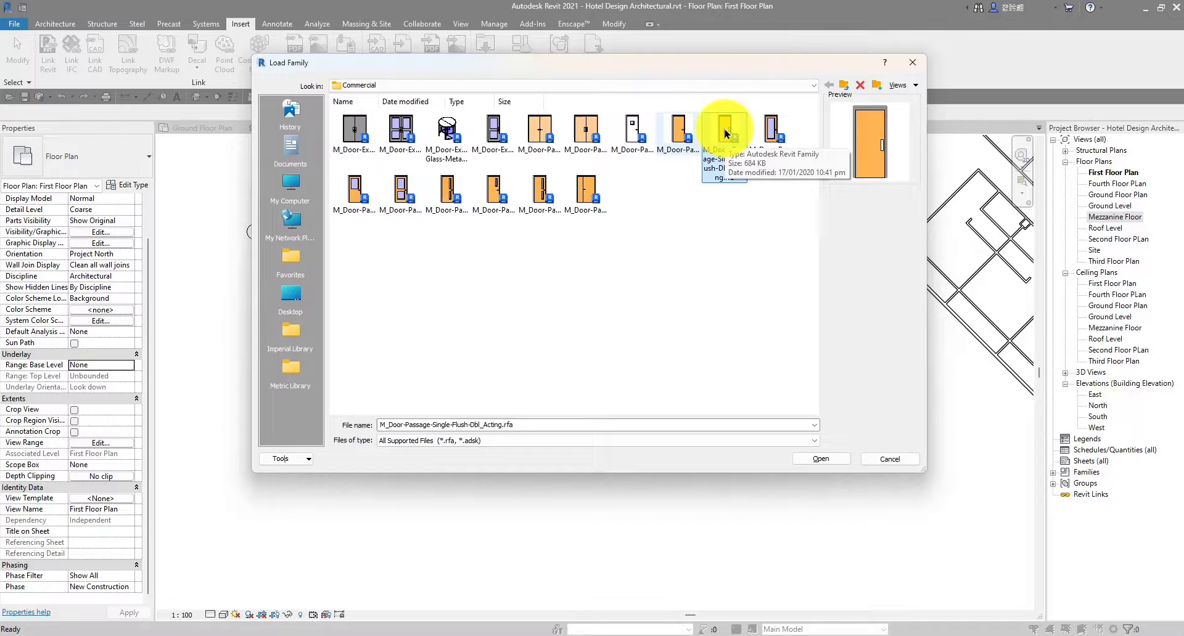
click(695, 264)
click(844, 93)
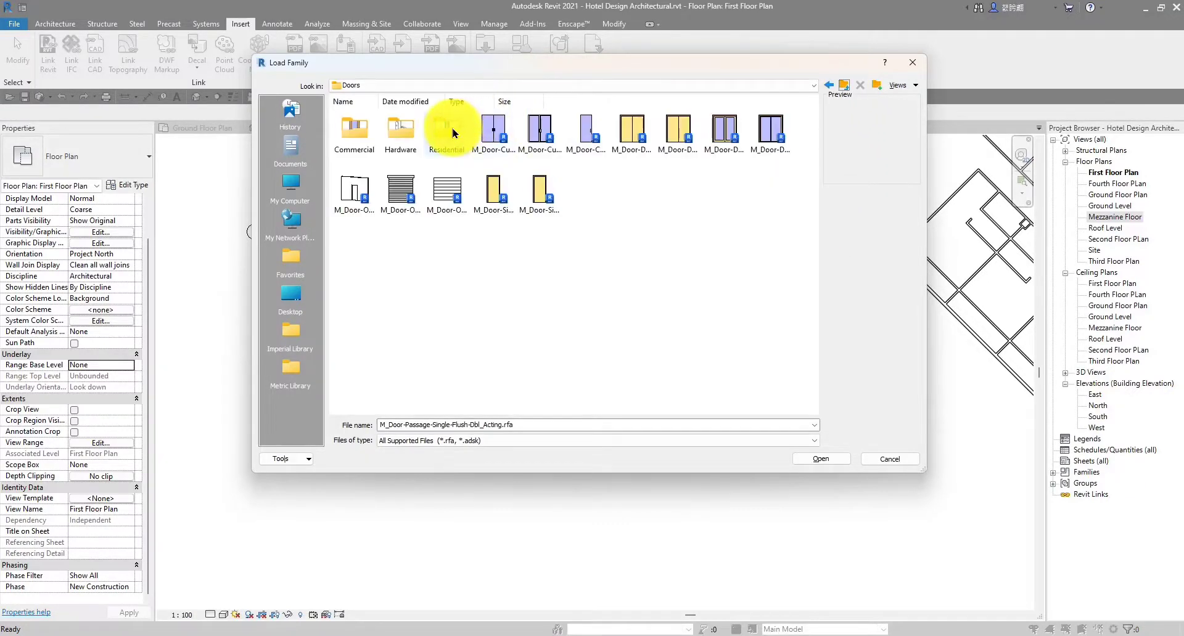
double_click(450, 131)
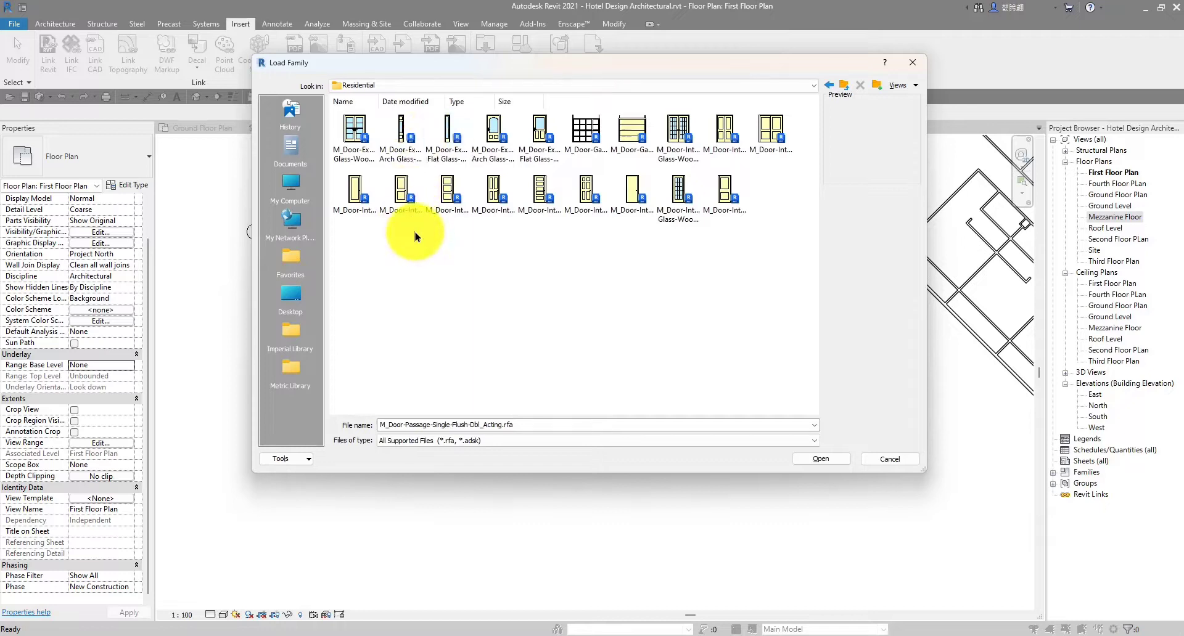
click(447, 197)
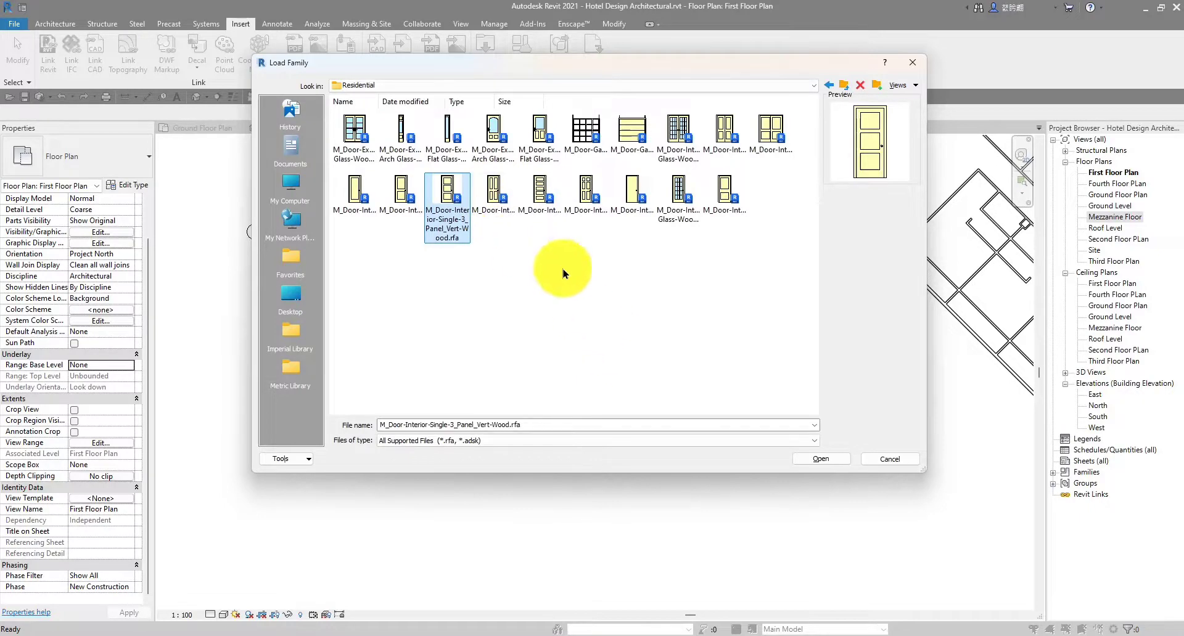
click(826, 462)
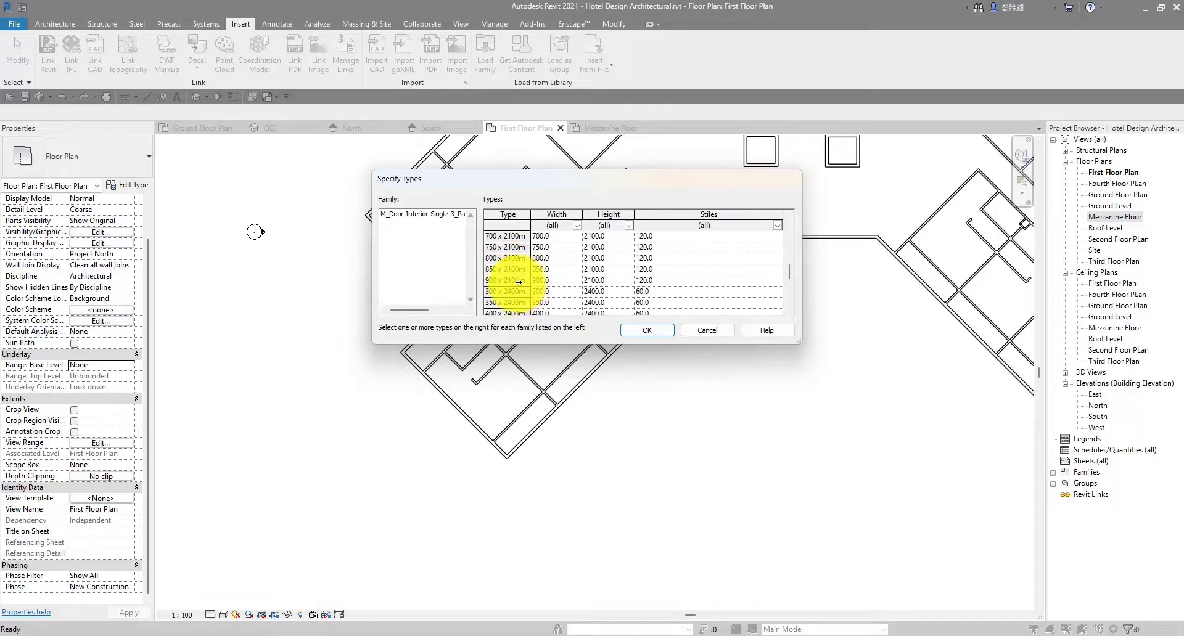
click(519, 282)
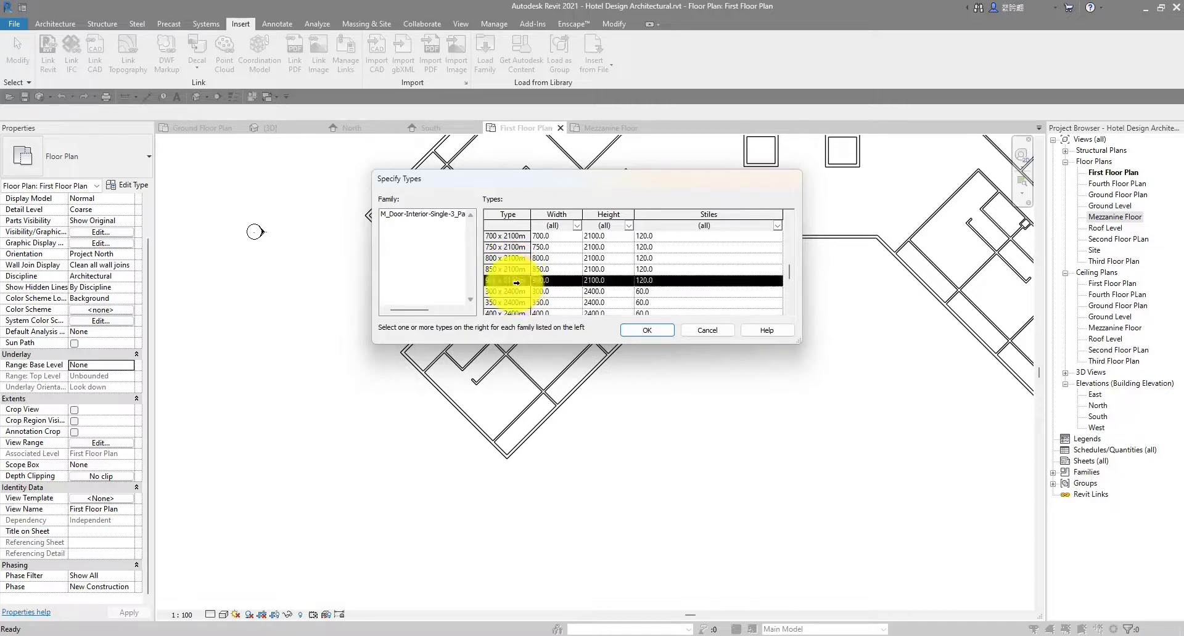
click(647, 331)
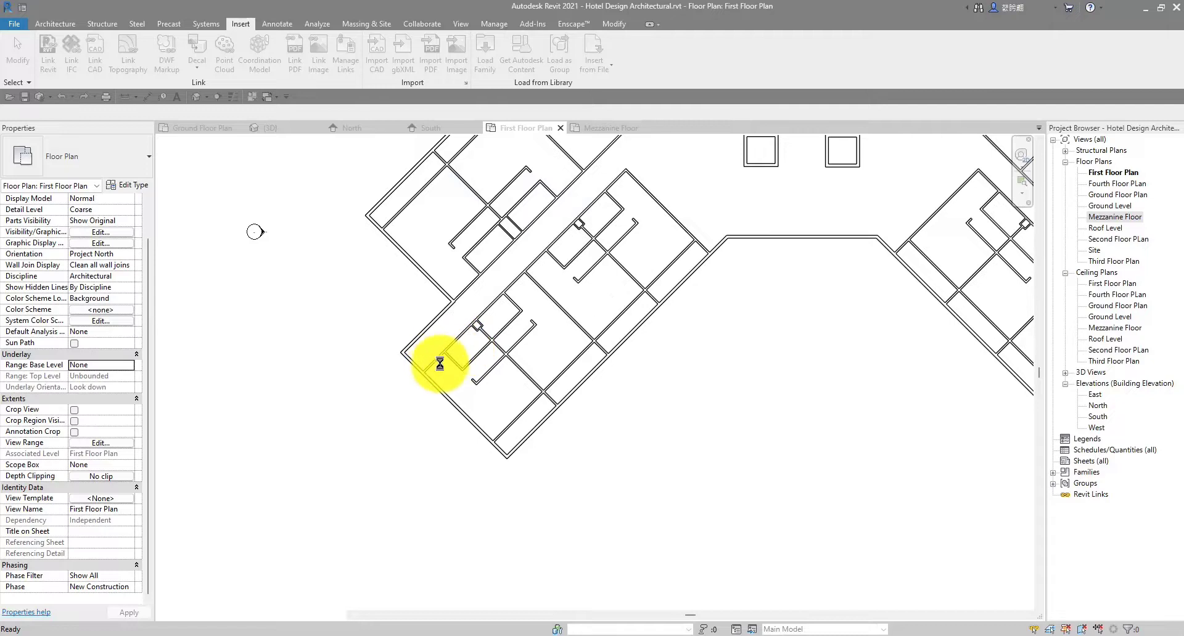
Save the Hotel Design Architectural project from the Project Not Saved Recently prompt
scroll(440, 364, up, 3)
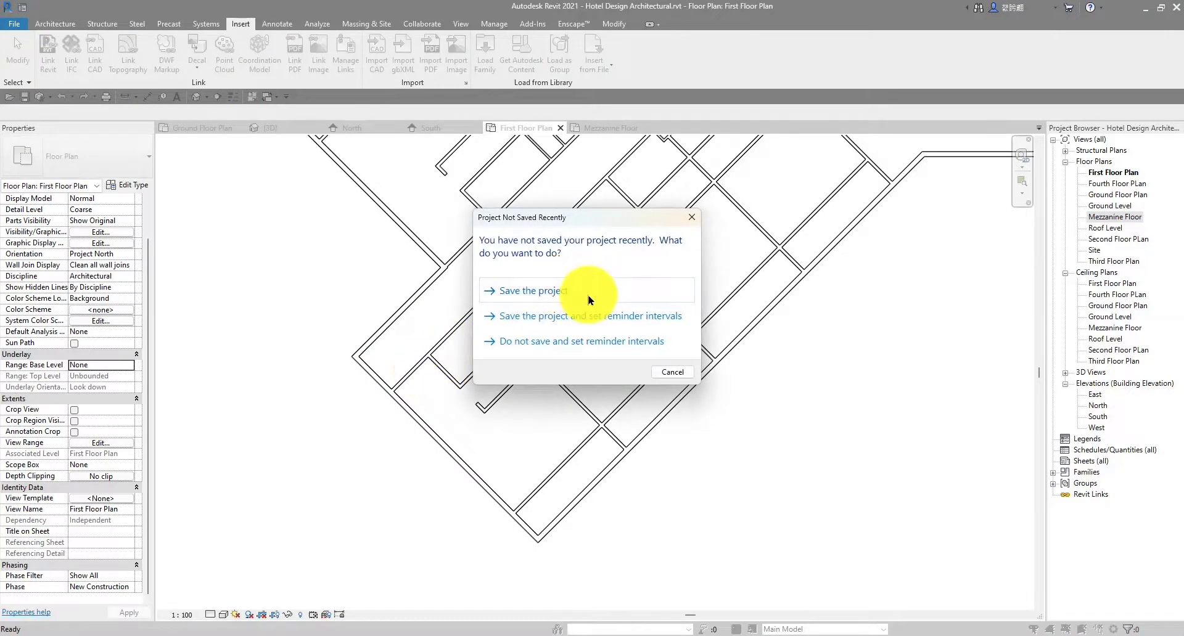
click(589, 301)
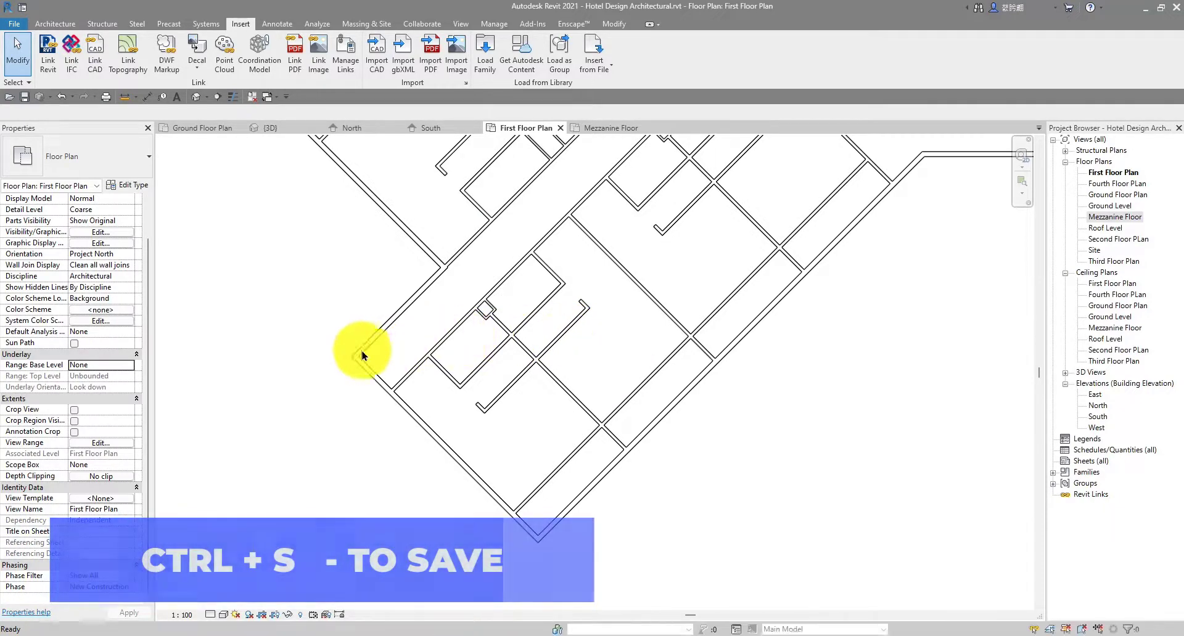
middle_drag(358, 275, 388, 265)
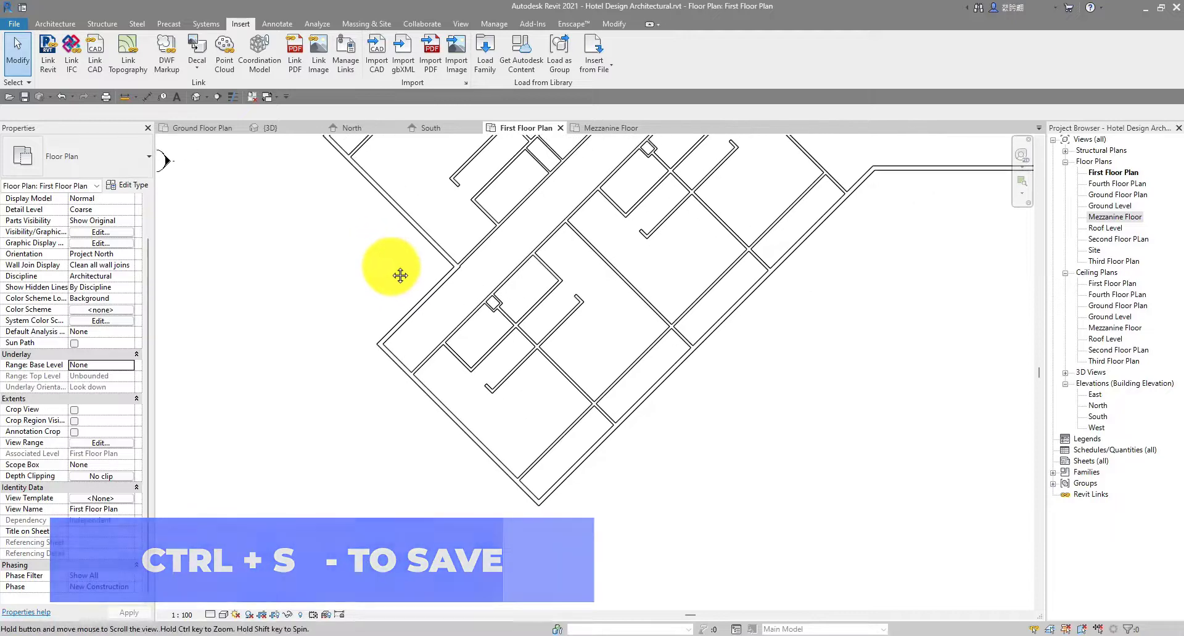
click(61, 24)
Duplicate the 900 x 2100mm interior wood door as a new door type named RD 1
click(75, 49)
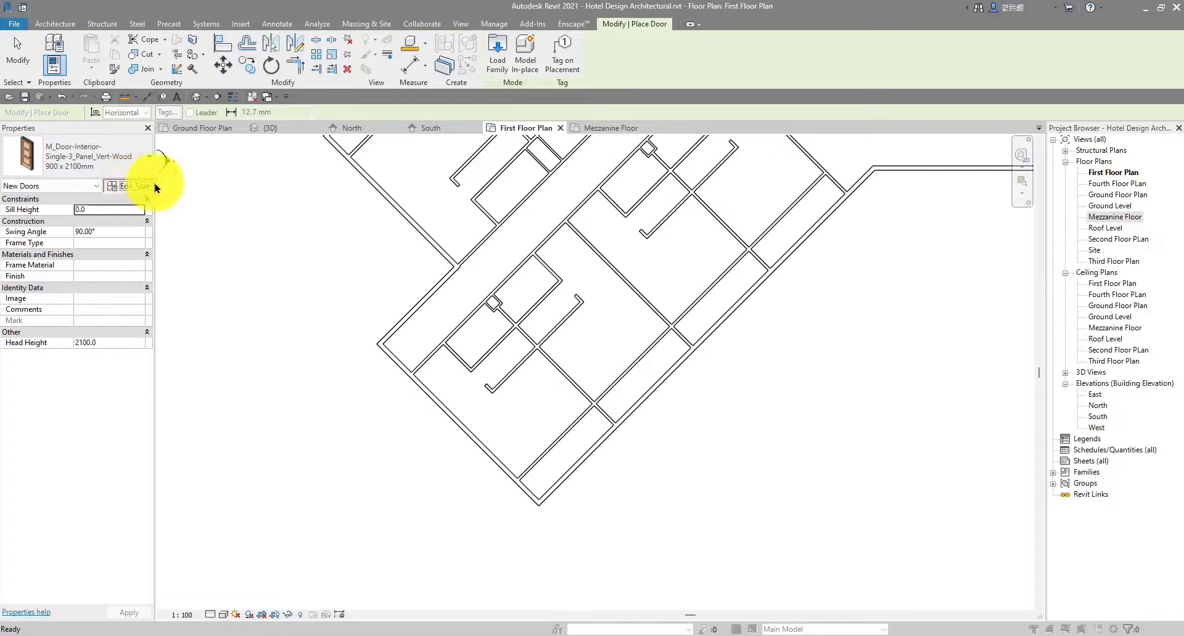
click(128, 185)
click(766, 96)
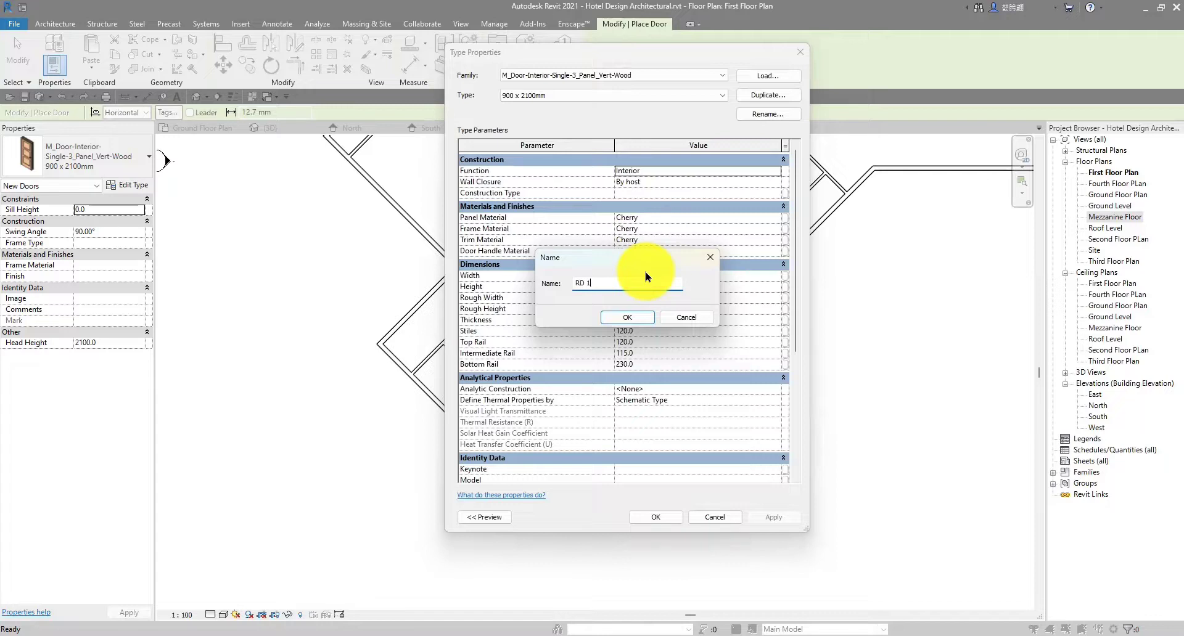
click(616, 317)
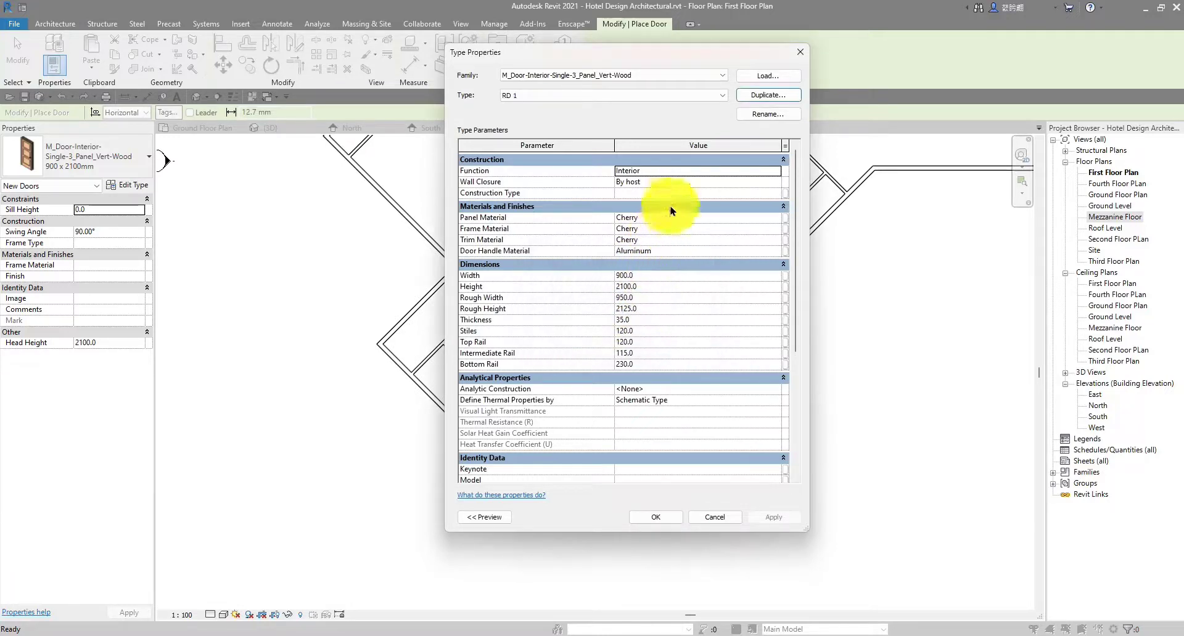
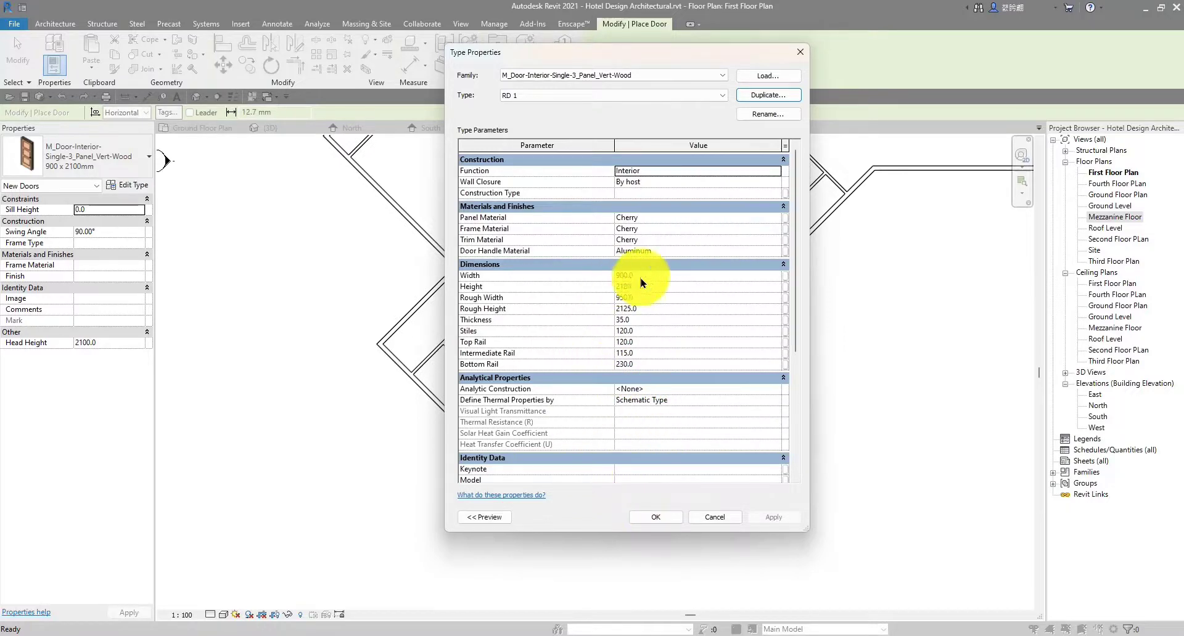
Accept the RD 1 door type (900 x 2100mm) in Type Properties
click(668, 519)
scroll(437, 338, up, 3)
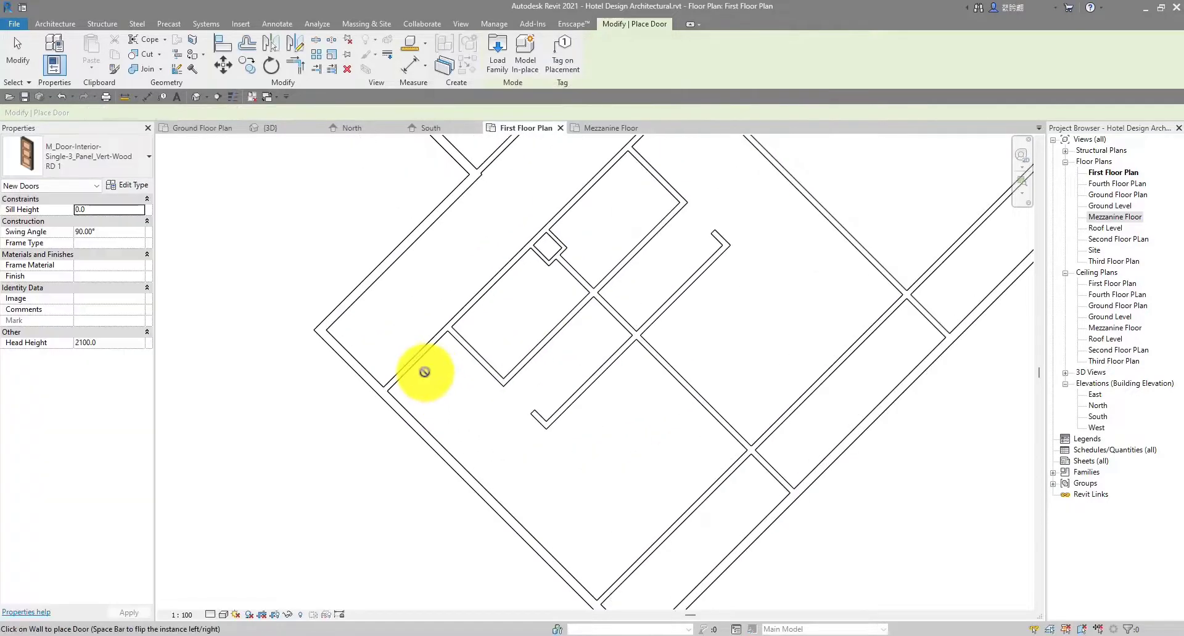
Place RD 1 doors in the washroom wall, the next wall and the corridor wall
scroll(408, 370, up, 1)
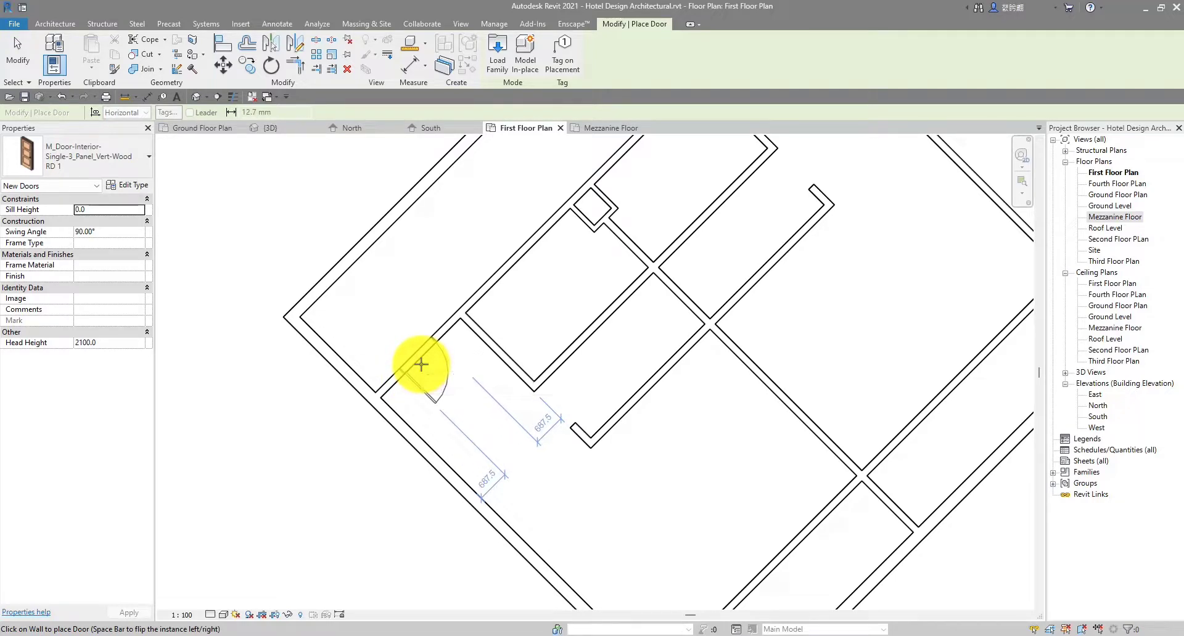
click(422, 364)
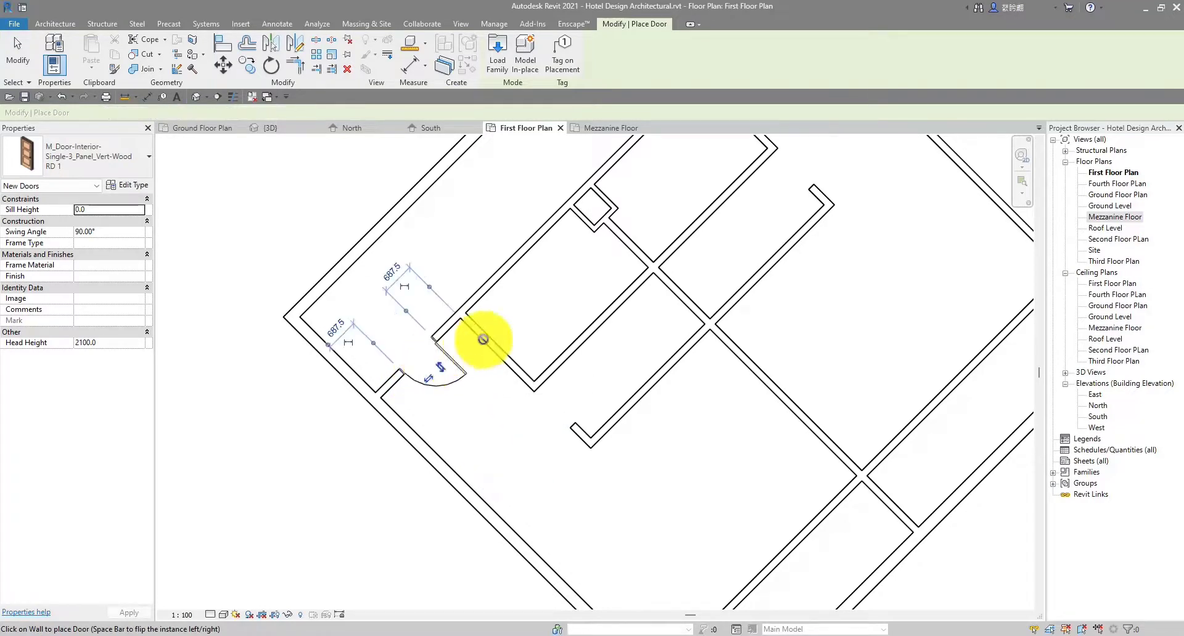
scroll(476, 336, down, 3)
scroll(563, 229, up, 2)
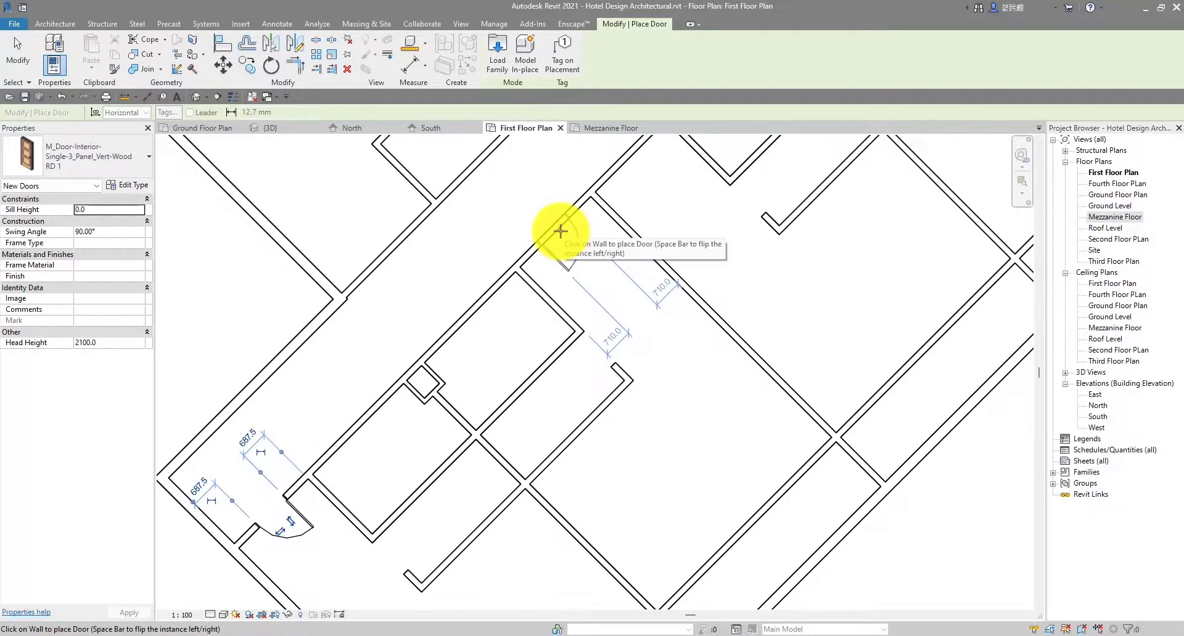
click(568, 229)
scroll(611, 216, down, 2)
middle_drag(603, 233, 535, 300)
scroll(562, 224, up, 1)
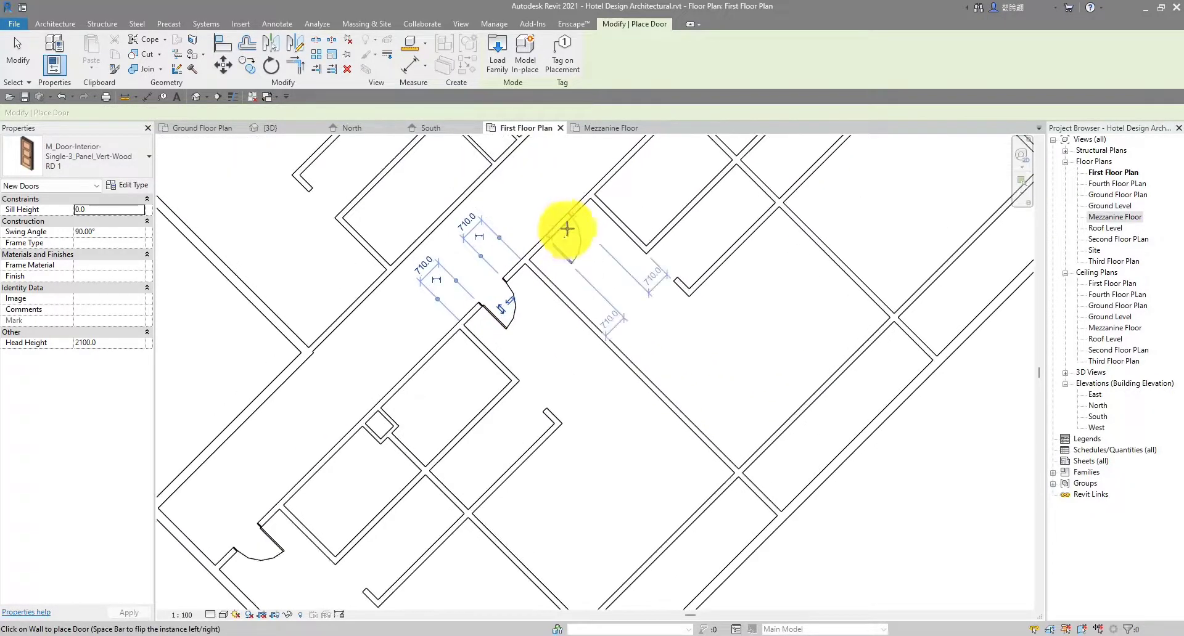
scroll(568, 228, down, 3)
middle_drag(577, 234, 498, 303)
scroll(498, 304, up, 3)
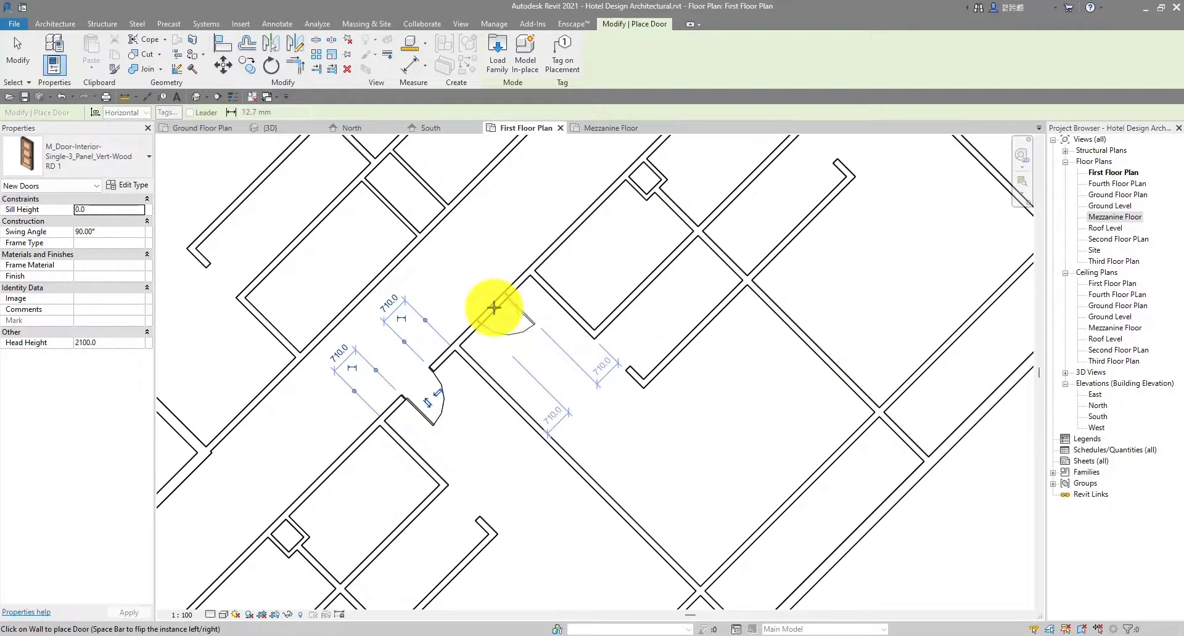
click(494, 307)
Place an RD 1 door with its hinge side flipped on the next wall
scroll(656, 254, down, 2)
middle_drag(656, 258, 575, 346)
middle_drag(637, 228, 607, 280)
scroll(638, 219, up, 3)
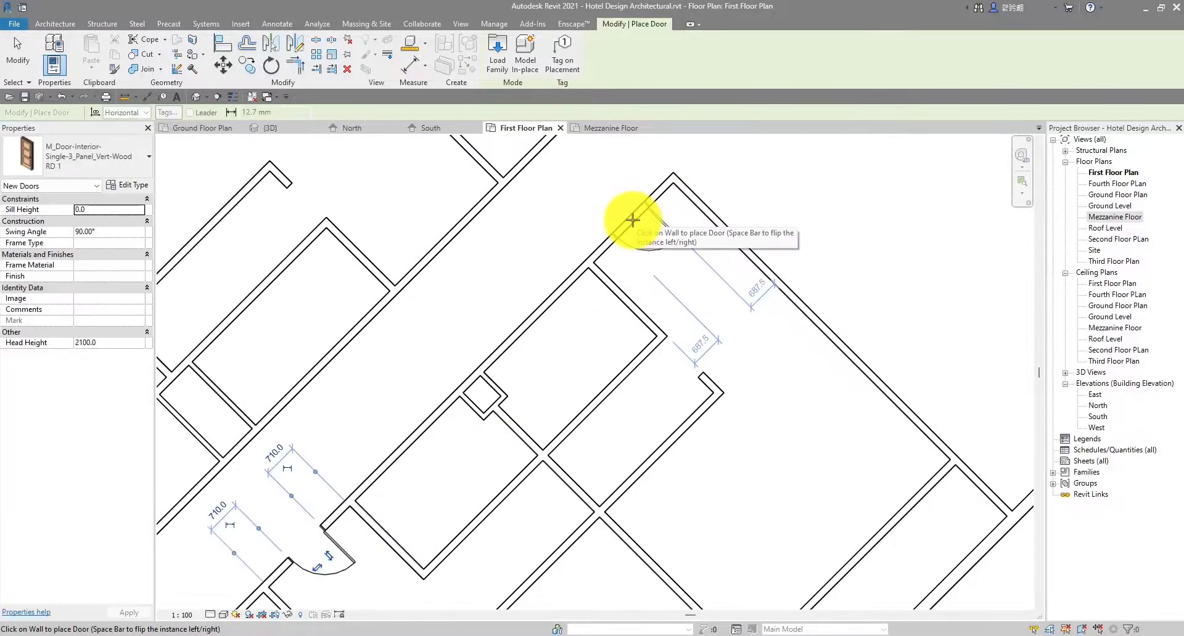
key(space)
click(633, 220)
Place a mirrored RD 1 door on the corridor wall and flip the next door's swing
scroll(633, 220, down, 3)
middle_drag(699, 251, 640, 290)
middle_drag(537, 260, 557, 254)
scroll(601, 239, up, 2)
scroll(709, 260, down, 2)
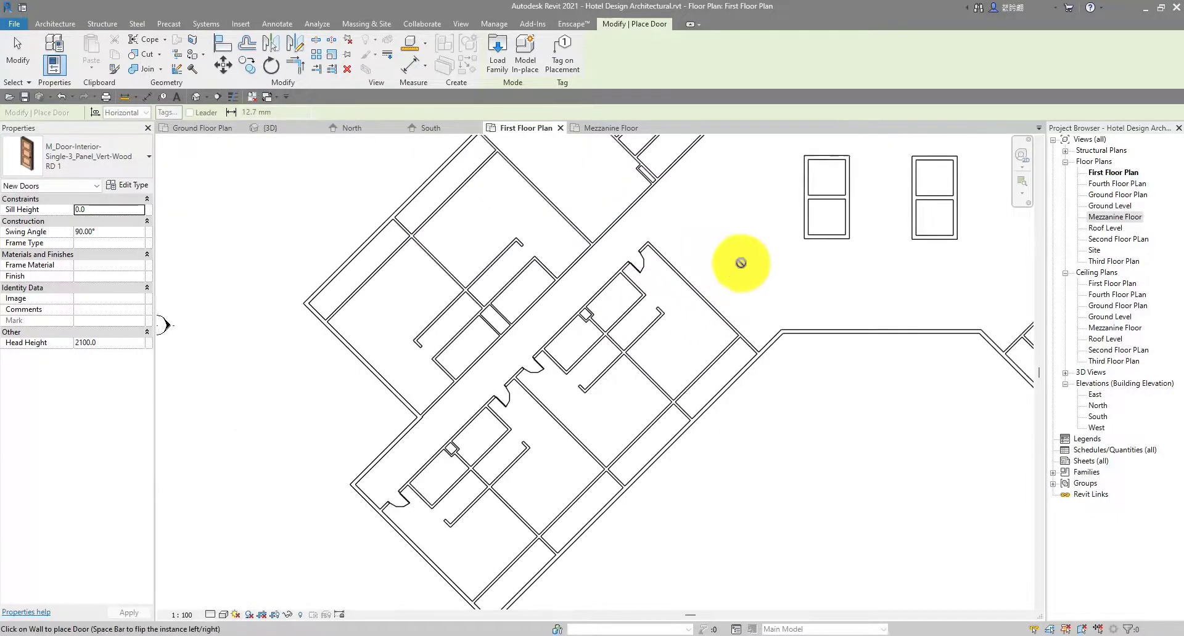
middle_drag(741, 266, 478, 364)
scroll(752, 330, down, 1)
middle_drag(769, 346, 658, 328)
scroll(709, 330, up, 5)
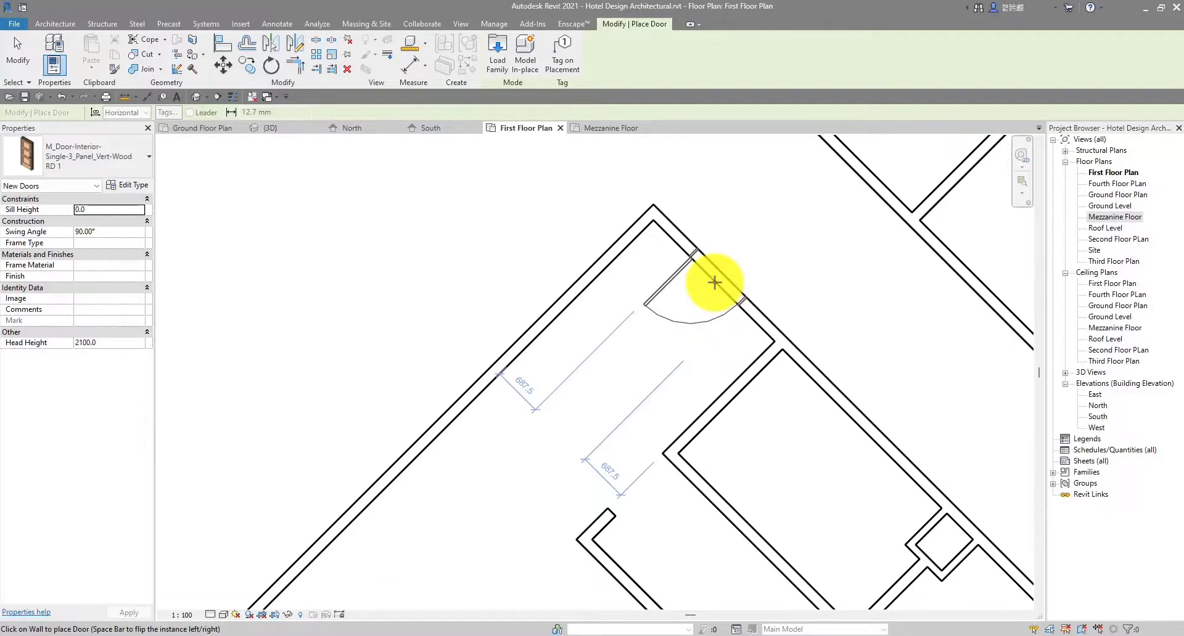
key(space)
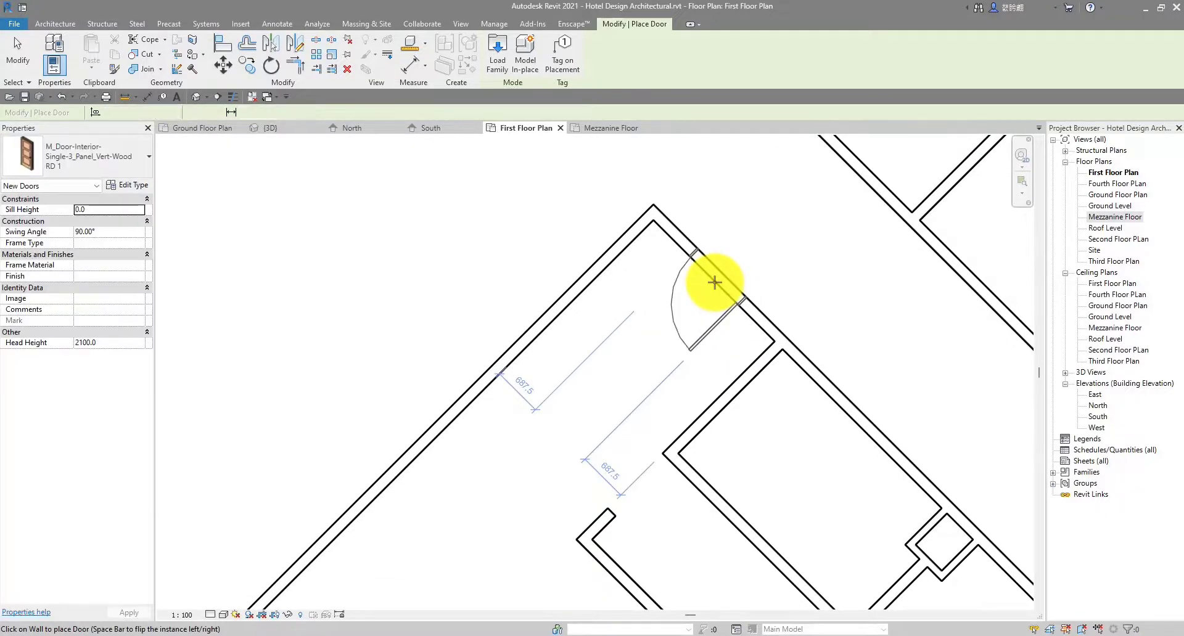
click(714, 282)
scroll(755, 321, down, 5)
middle_drag(823, 419, 655, 304)
middle_drag(745, 376, 679, 320)
scroll(692, 327, up, 1)
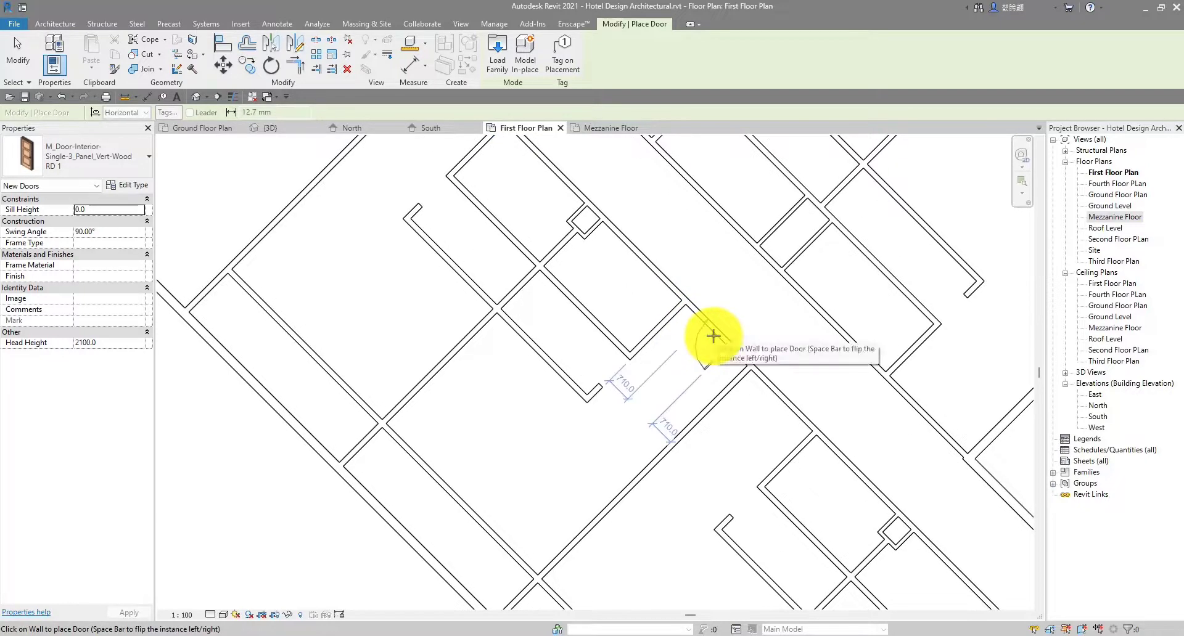
key(space)
Place three more RD 1 doors along the first floor corridor walls
click(714, 336)
scroll(766, 475, down, 2)
middle_drag(766, 475, 689, 374)
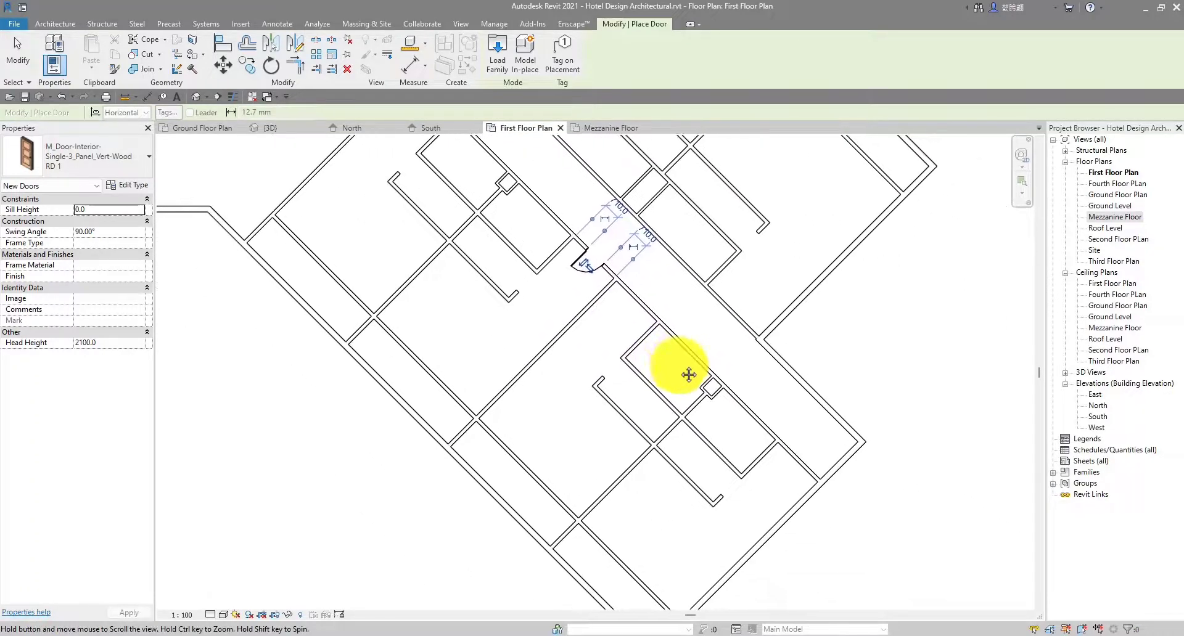
scroll(633, 303, up, 2)
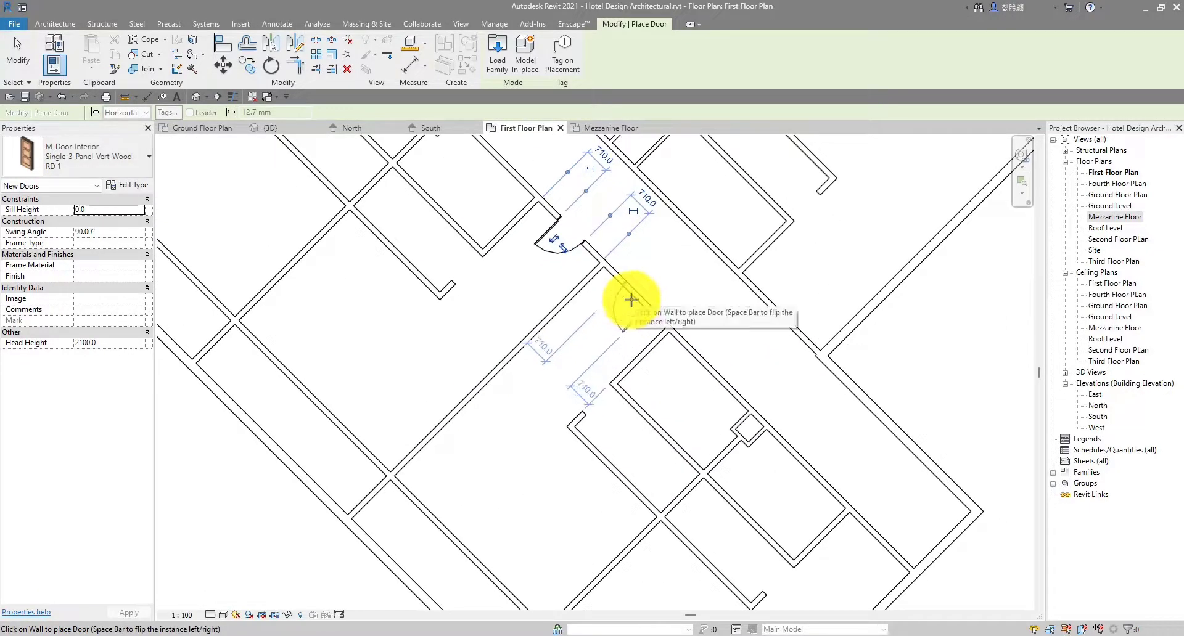
scroll(635, 304, down, 3)
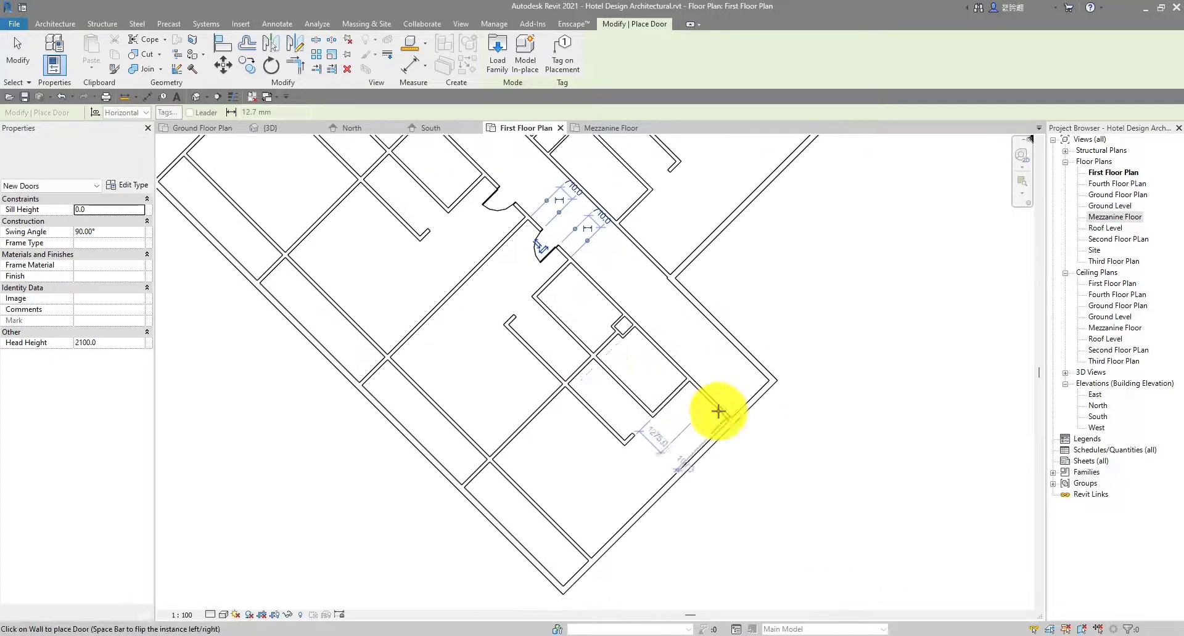
scroll(714, 409, up, 2)
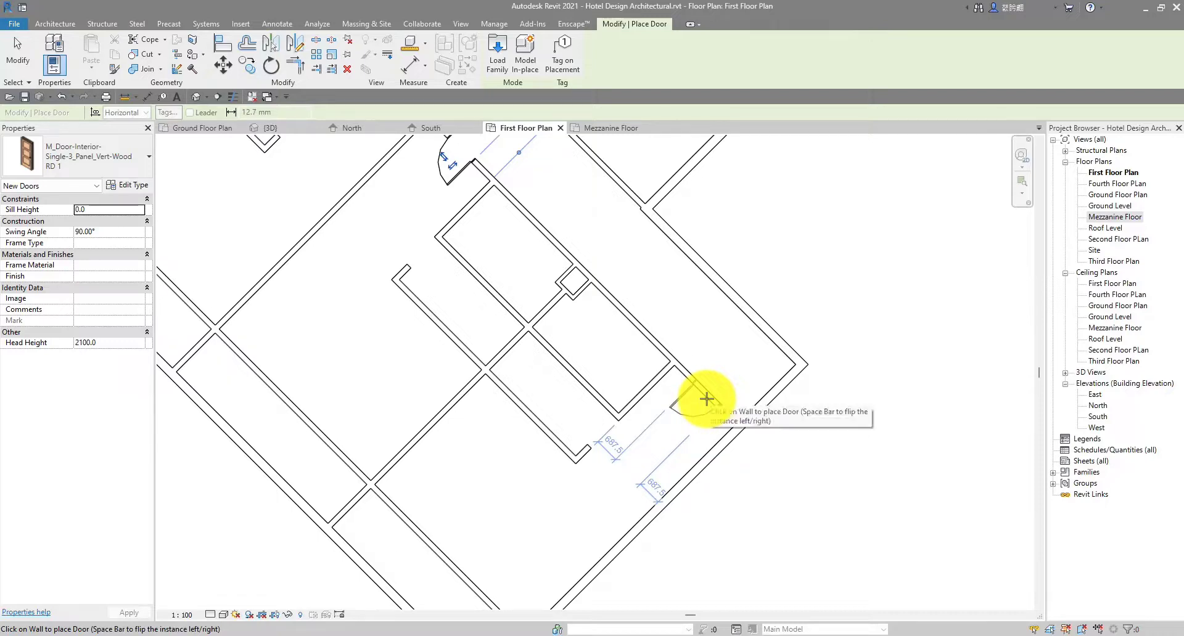
click(707, 400)
scroll(706, 398, down, 4)
middle_drag(668, 308, 711, 452)
scroll(705, 438, up, 2)
scroll(689, 433, up, 1)
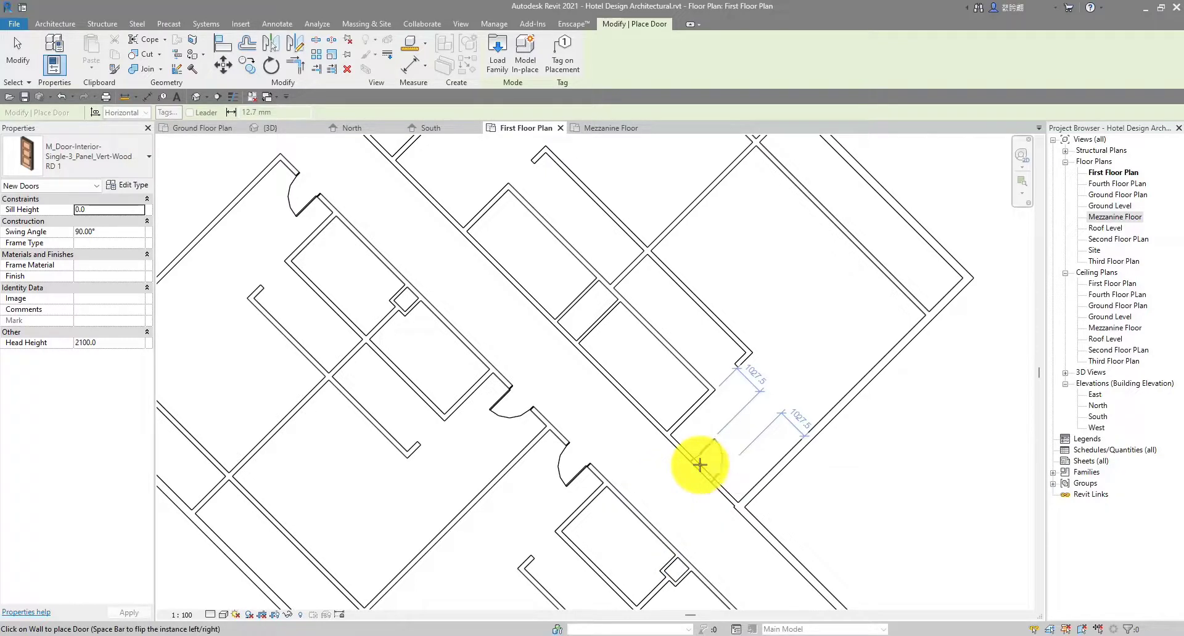
click(699, 464)
scroll(536, 272, down, 2)
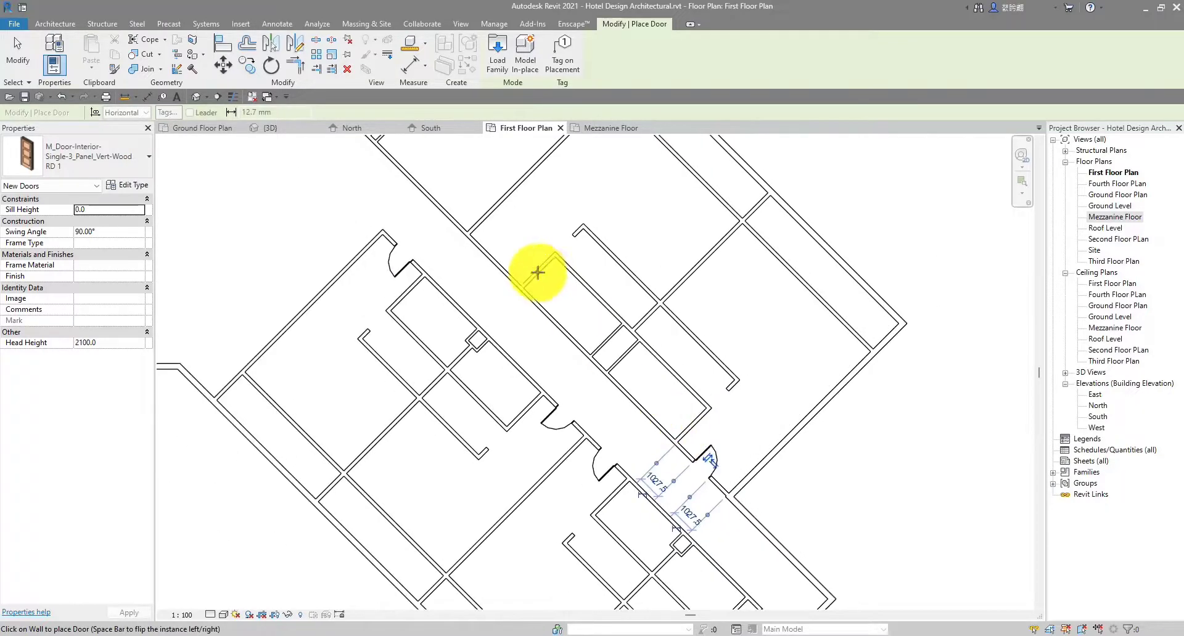
scroll(475, 246, up, 1)
scroll(493, 258, up, 1)
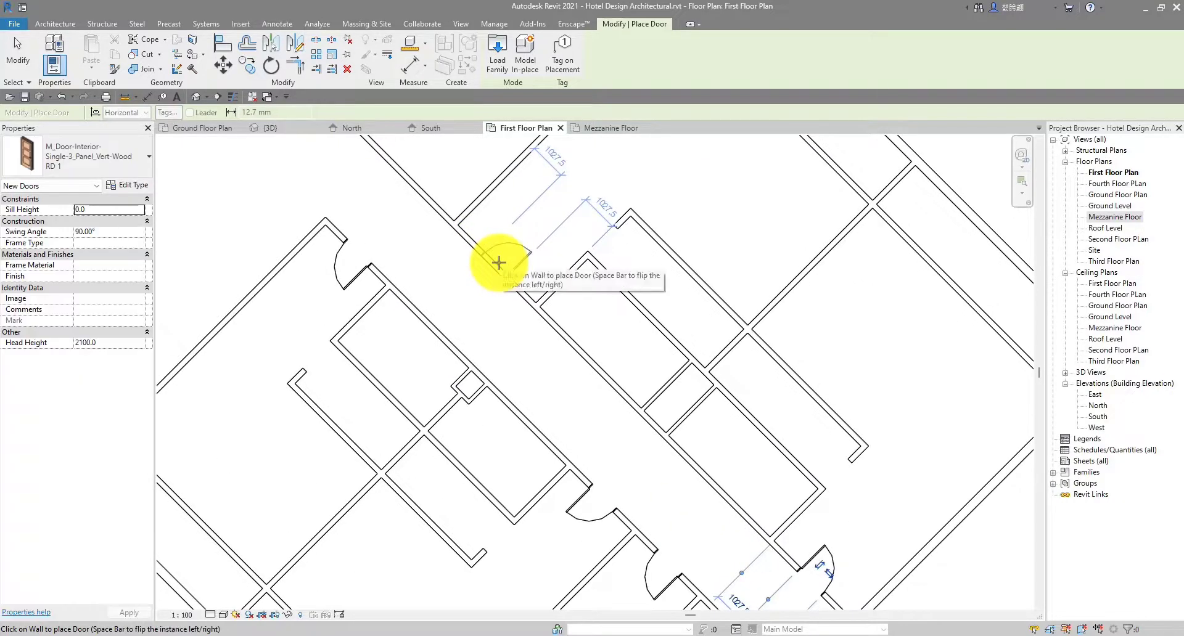
Place one more door, bring the right wing into view, and exit the Door command
click(497, 262)
scroll(487, 256, down, 2)
middle_drag(484, 251, 751, 518)
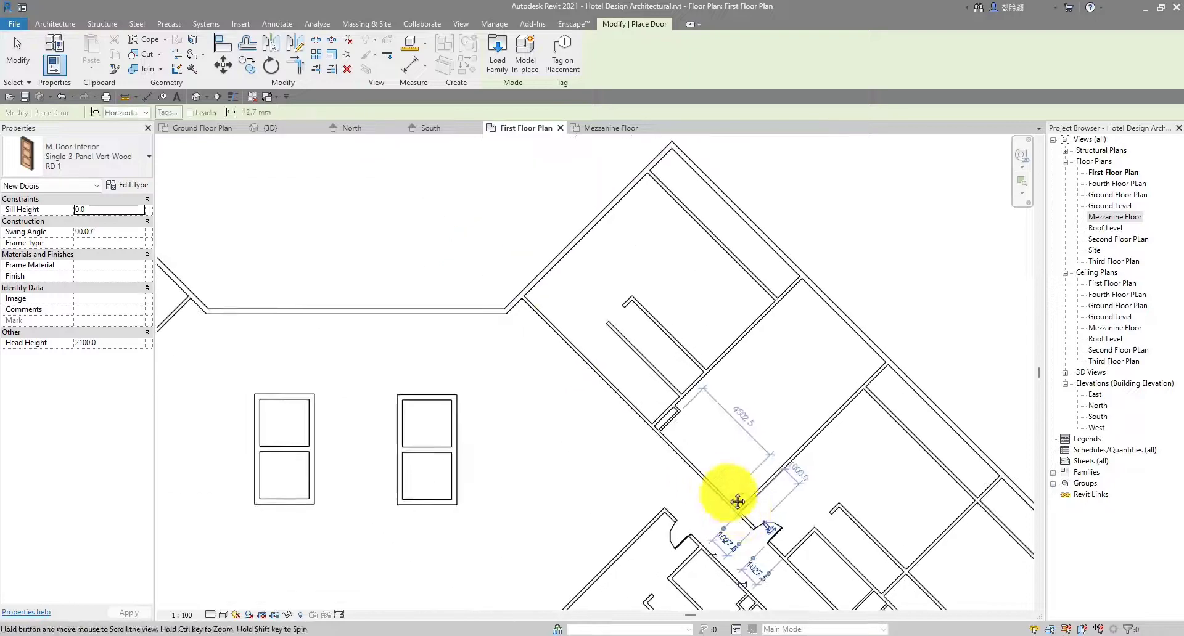
middle_drag(642, 420, 872, 339)
scroll(678, 364, down, 2)
middle_drag(672, 364, 551, 374)
middle_drag(715, 370, 665, 356)
scroll(749, 339, up, 4)
scroll(718, 342, down, 1)
middle_drag(681, 318, 713, 441)
middle_drag(579, 356, 599, 387)
scroll(573, 359, up, 1)
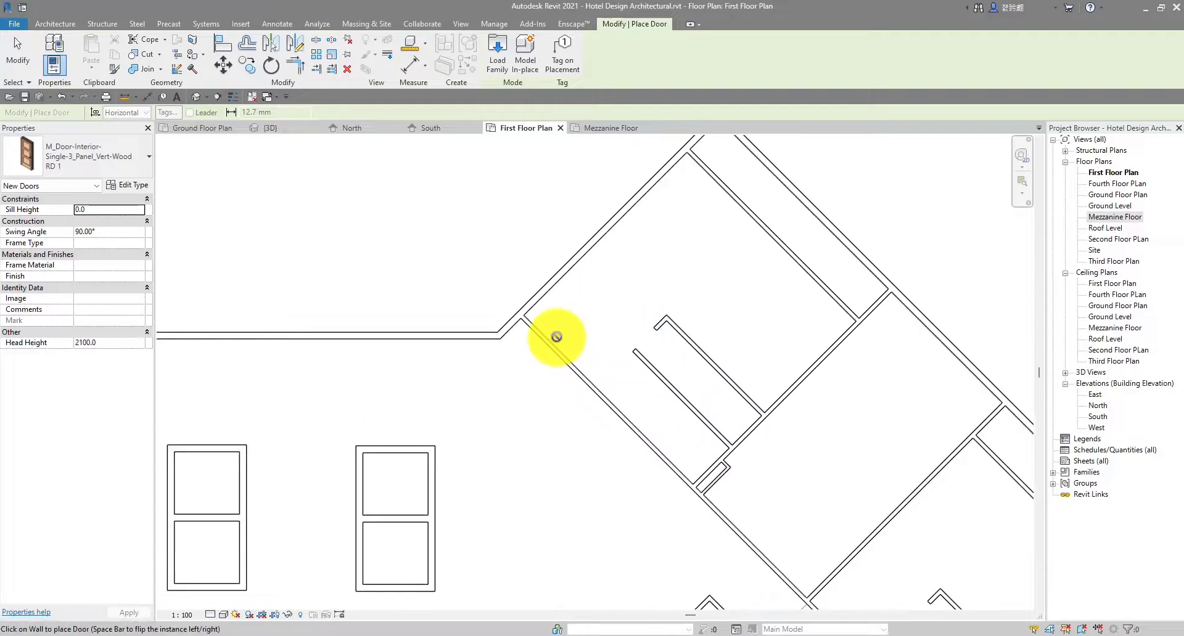
scroll(554, 337, down, 3)
scroll(510, 359, down, 3)
scroll(549, 331, up, 4)
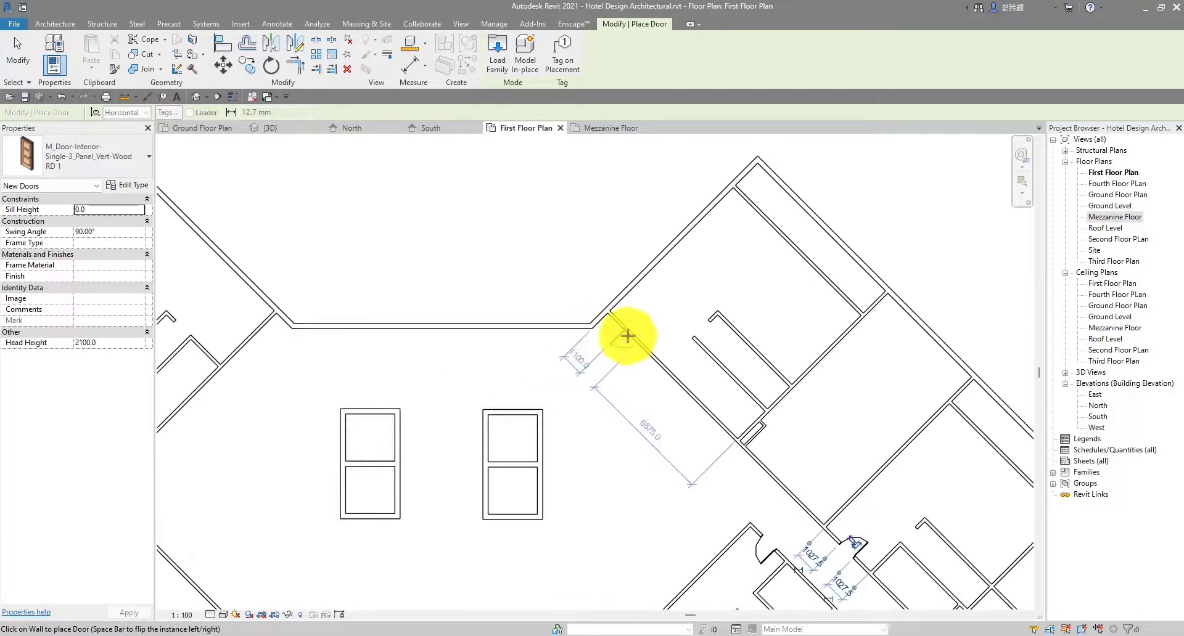
scroll(627, 330, up, 3)
scroll(628, 331, down, 4)
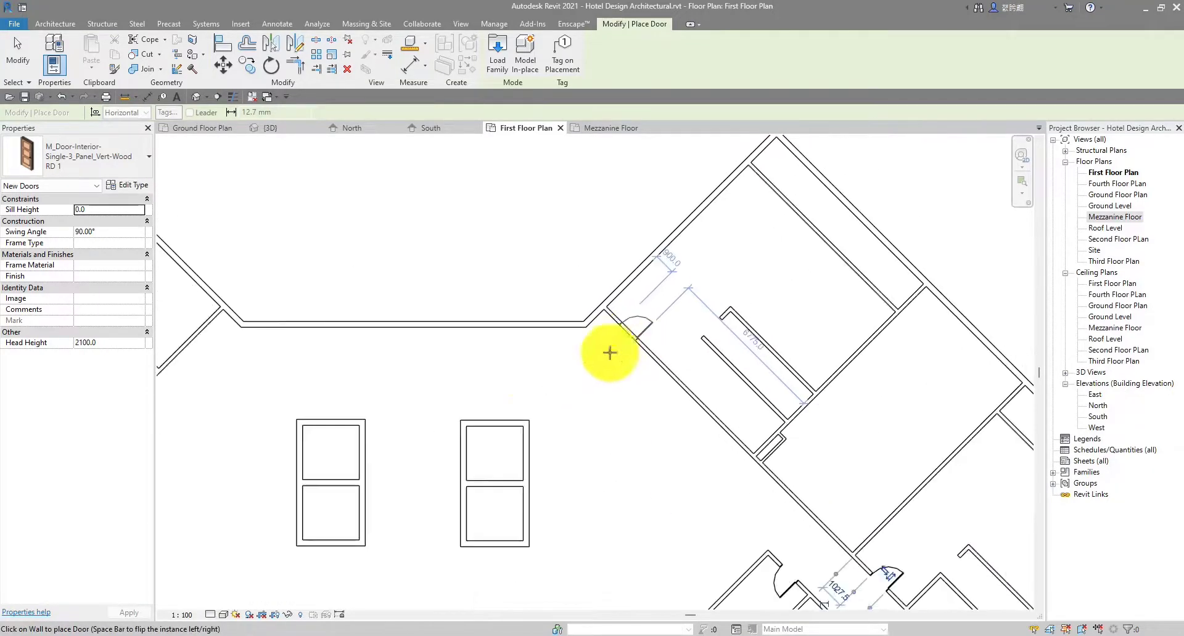
scroll(497, 330, up, 3)
key(Escape)
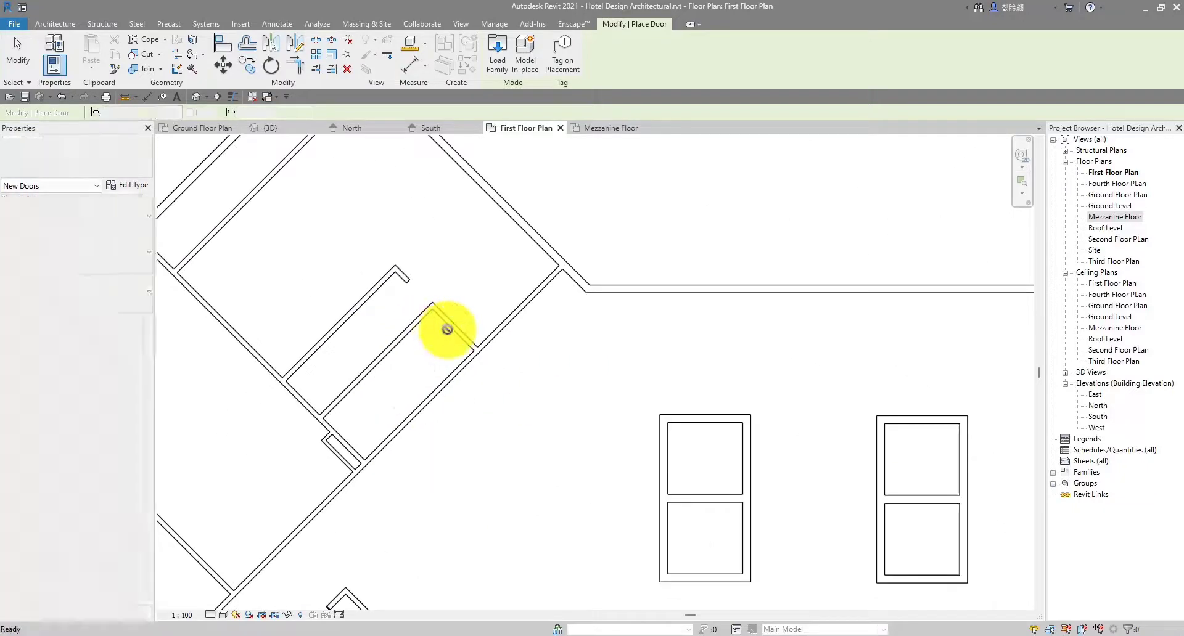
Use Create Similar (CS) on the Interior 2 stall wall to draw a wall ending at the wall intersection
middle_drag(524, 330, 421, 360)
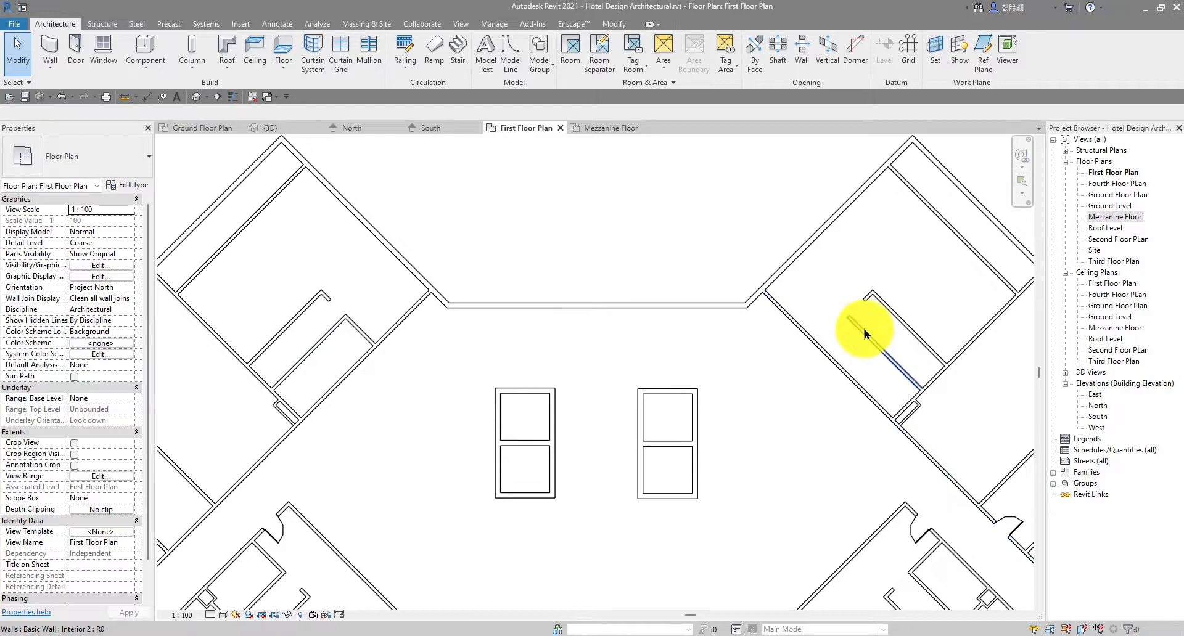
scroll(848, 321, up, 3)
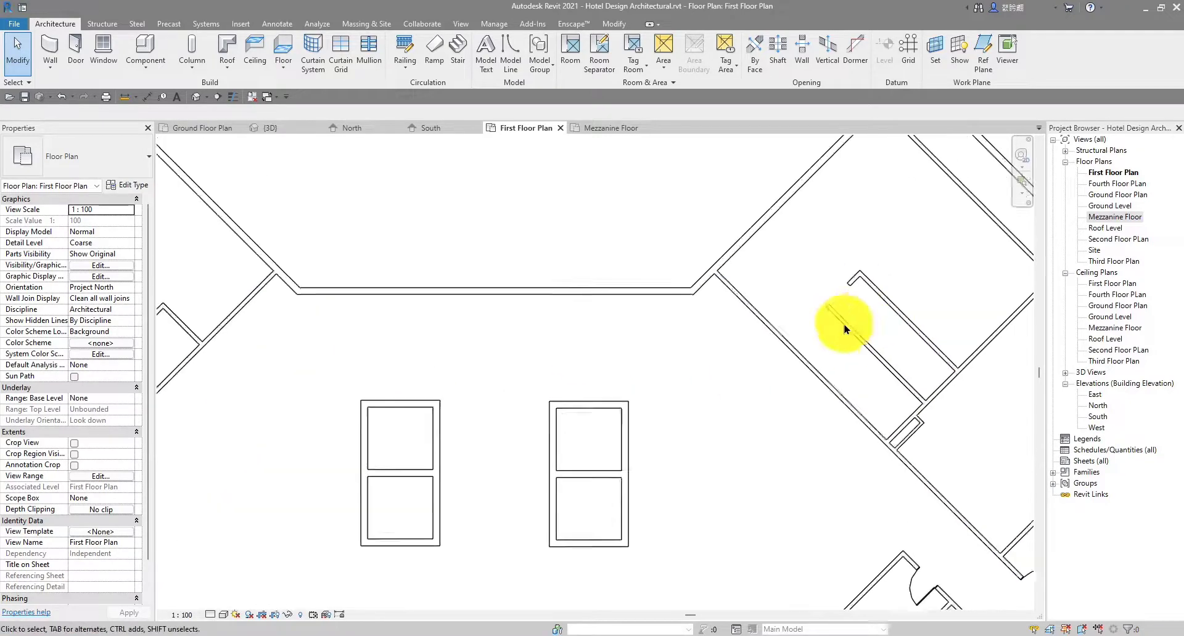
click(852, 326)
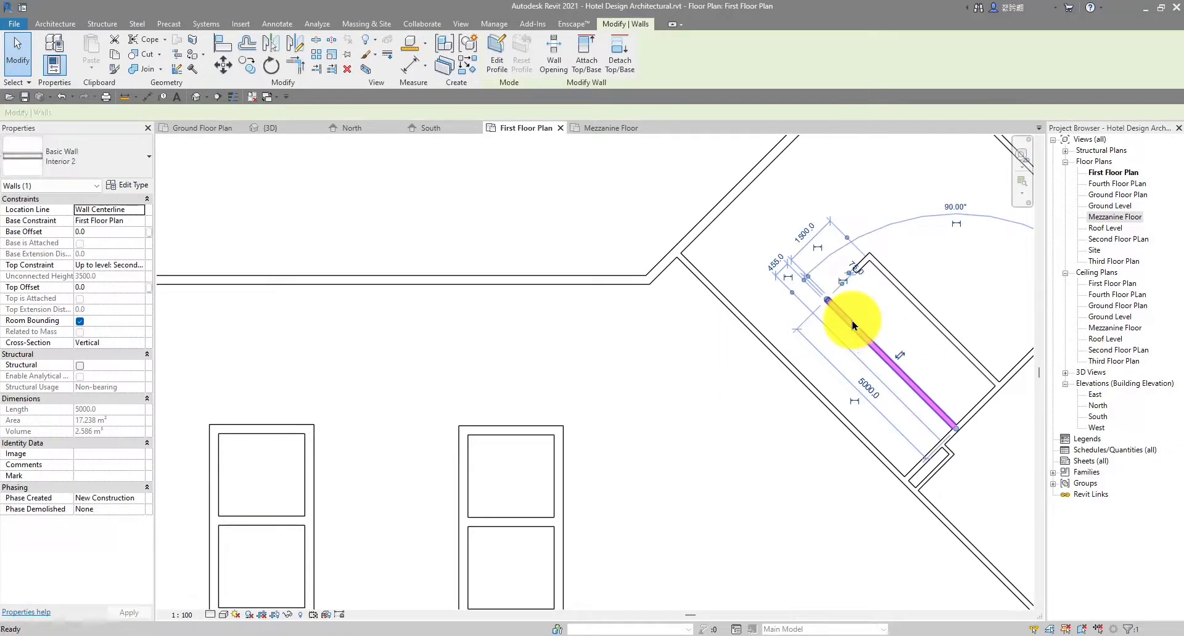
key(c)
key(s)
scroll(826, 300, up, 2)
click(824, 298)
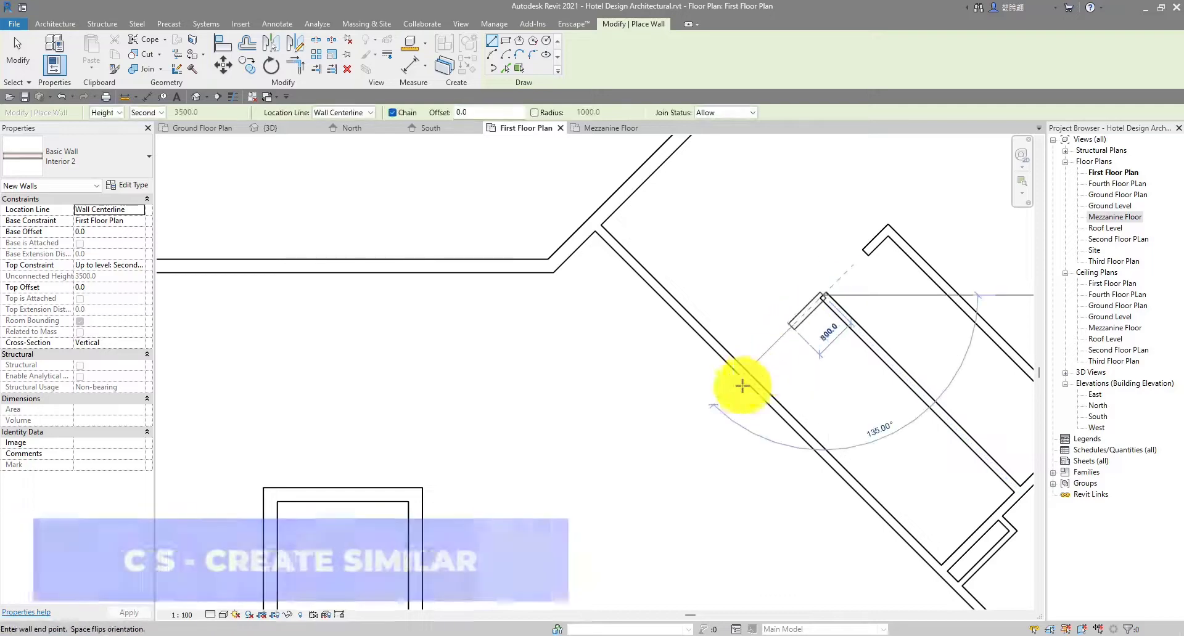
click(747, 376)
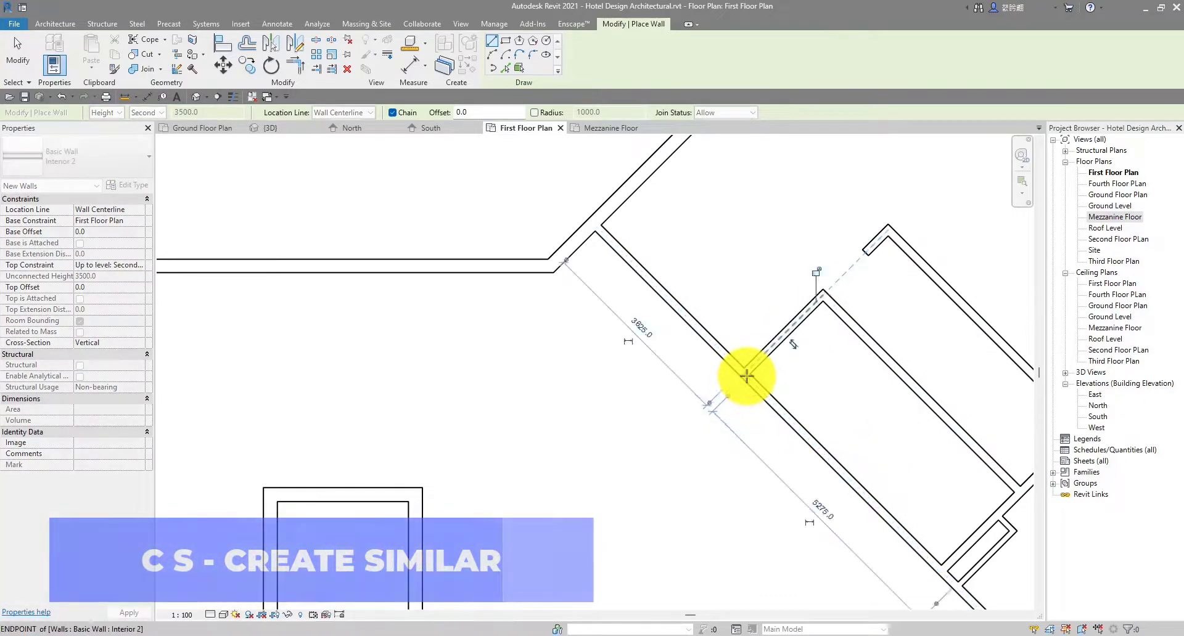
key(Escape)
key(Escape)
scroll(762, 363, down, 3)
scroll(725, 326, down, 1)
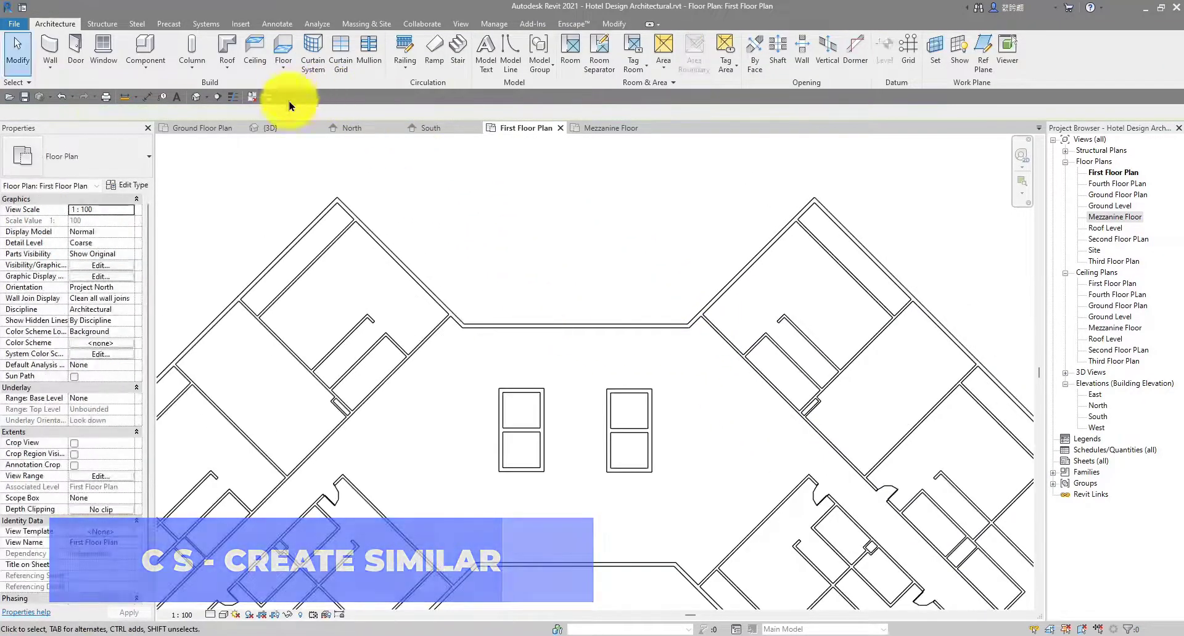
Place RD 1 doors in the washroom wall and the diagonal wall
click(75, 48)
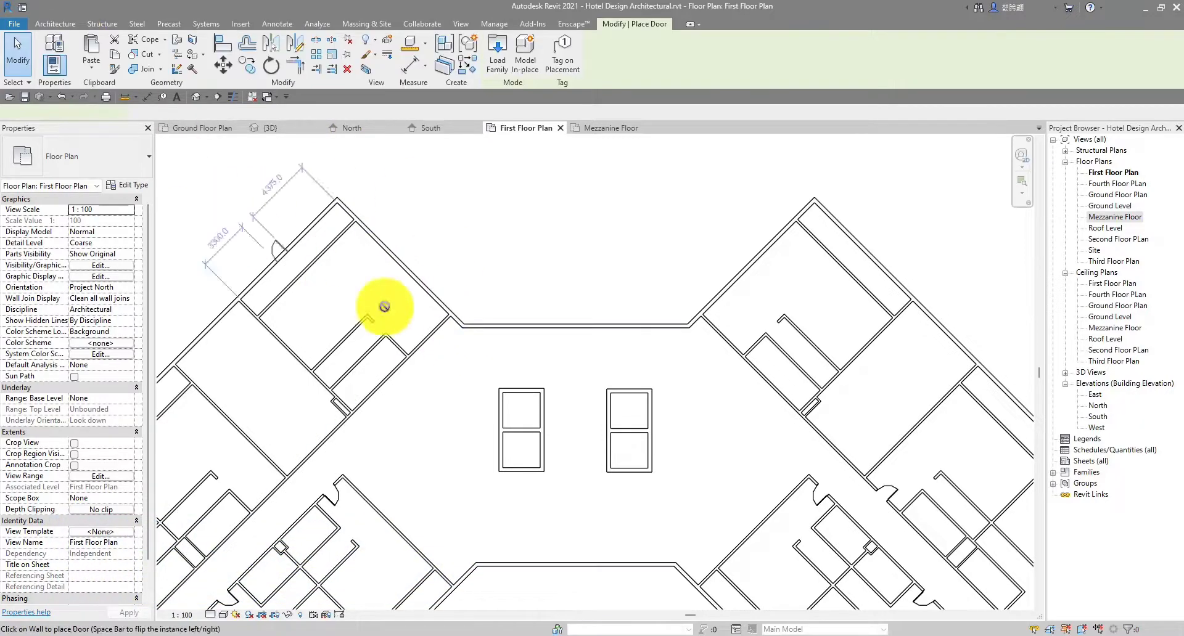
scroll(425, 332, up, 4)
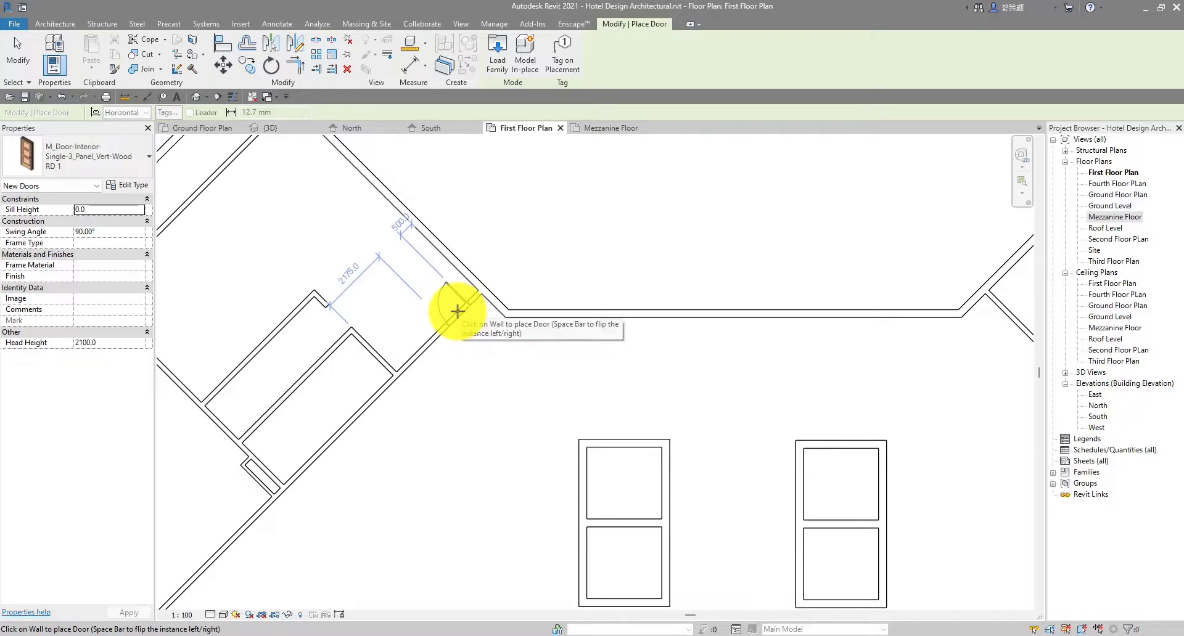
click(457, 312)
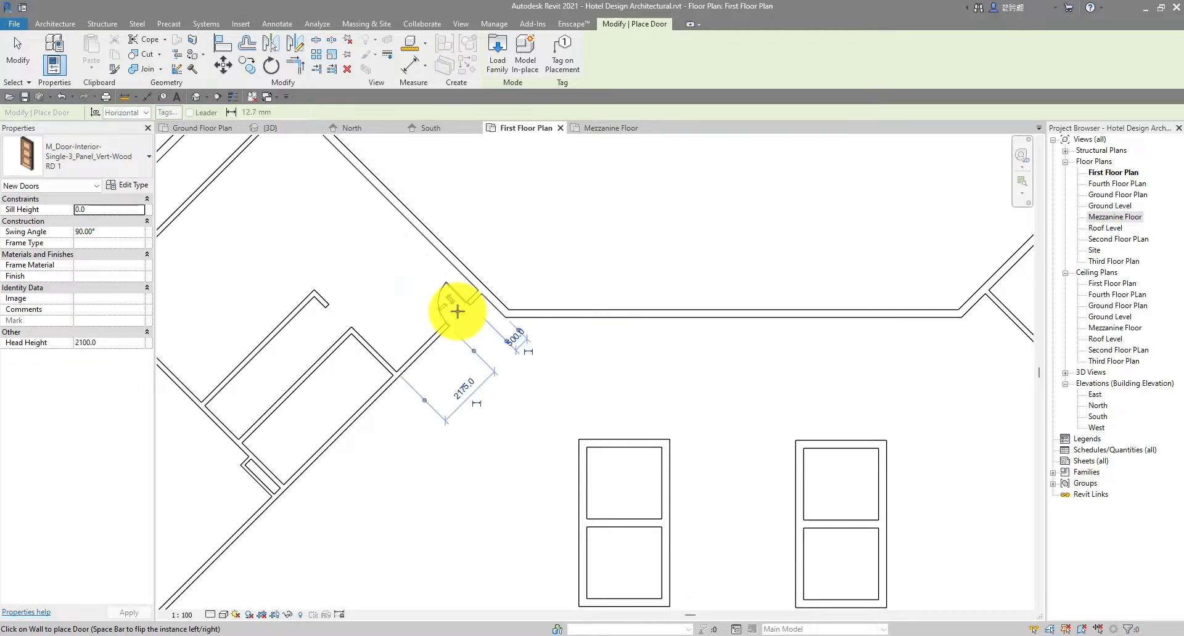
scroll(454, 311, down, 2)
middle_drag(870, 300, 657, 300)
scroll(657, 300, up, 2)
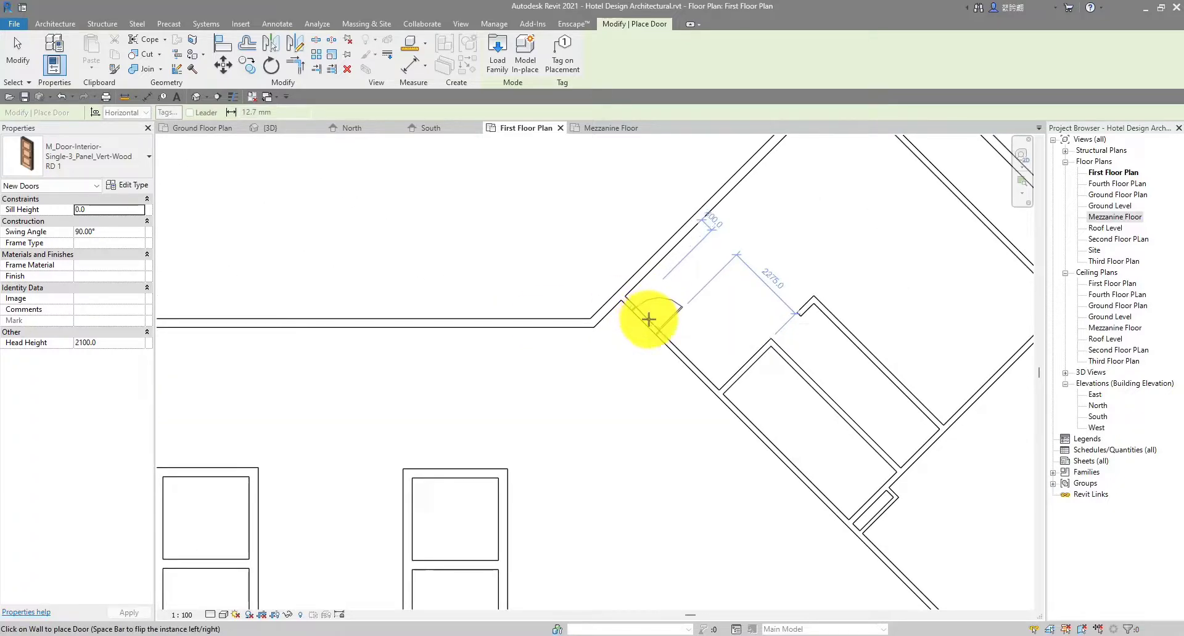
click(651, 322)
scroll(497, 327, down, 3)
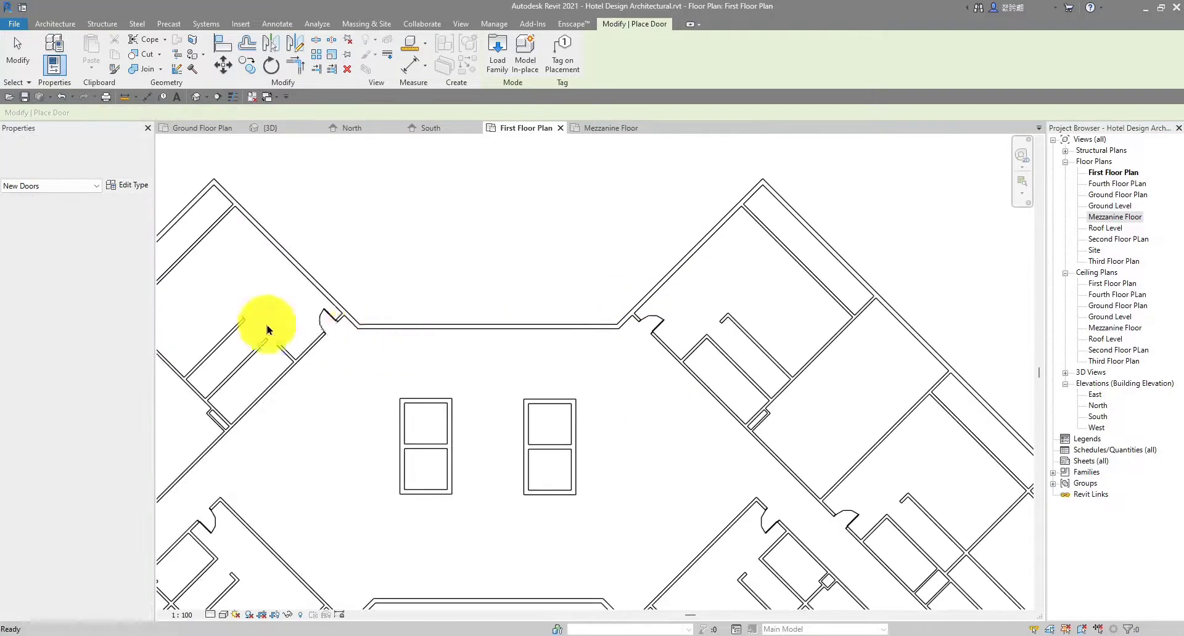
scroll(351, 298, up, 2)
key(Escape)
key(Escape)
Flip the hinge side of the newly placed washroom door
click(351, 310)
scroll(354, 319, up, 1)
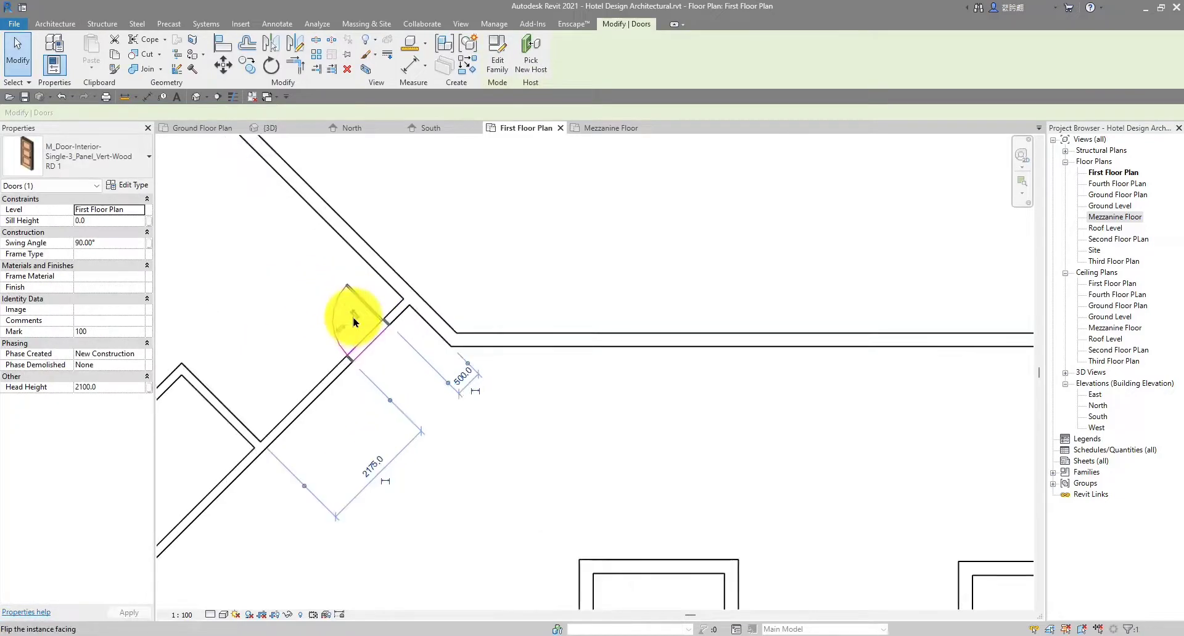
click(342, 327)
click(639, 407)
scroll(630, 412, down, 4)
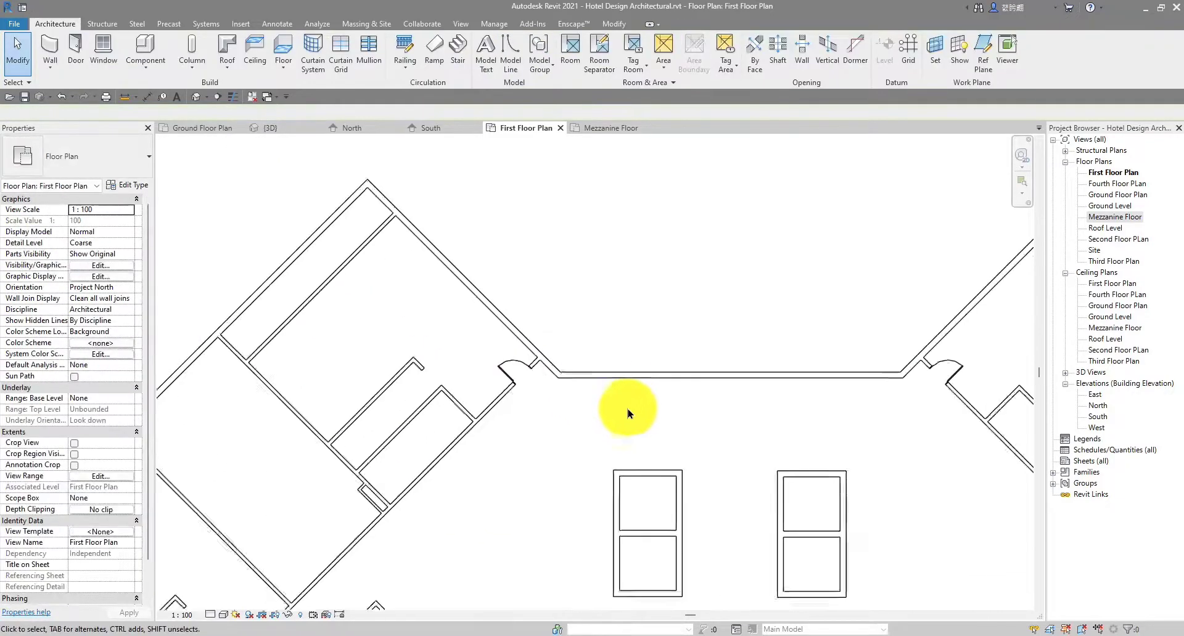
middle_drag(577, 427, 653, 303)
scroll(587, 315, down, 2)
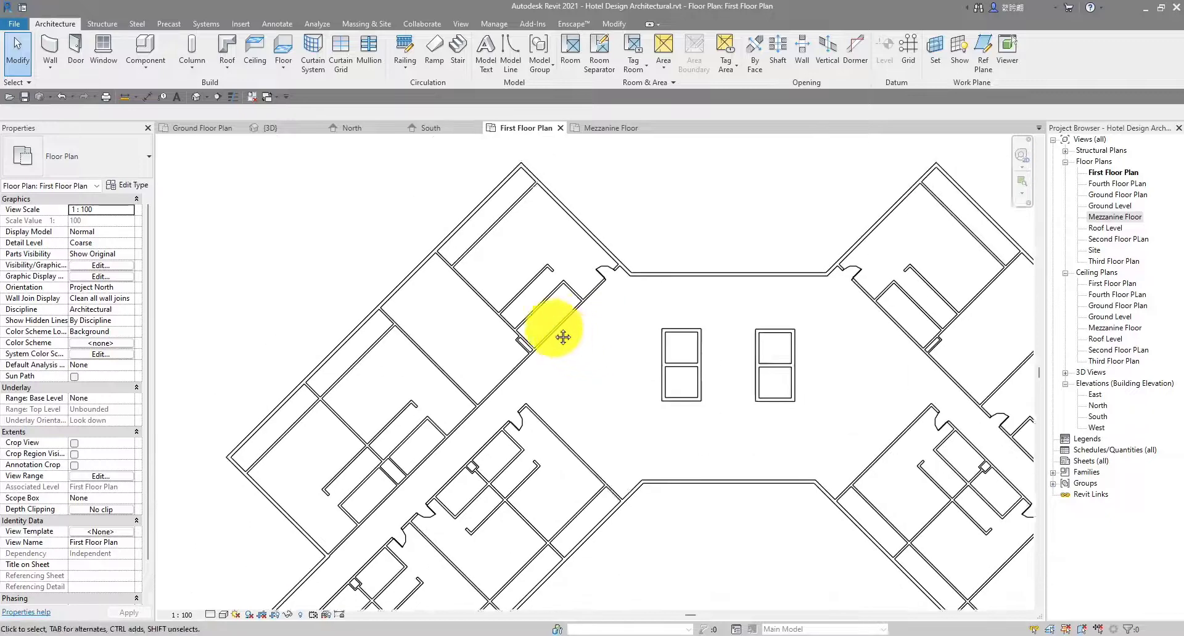
middle_drag(563, 338, 537, 366)
scroll(412, 310, up, 2)
scroll(415, 310, down, 3)
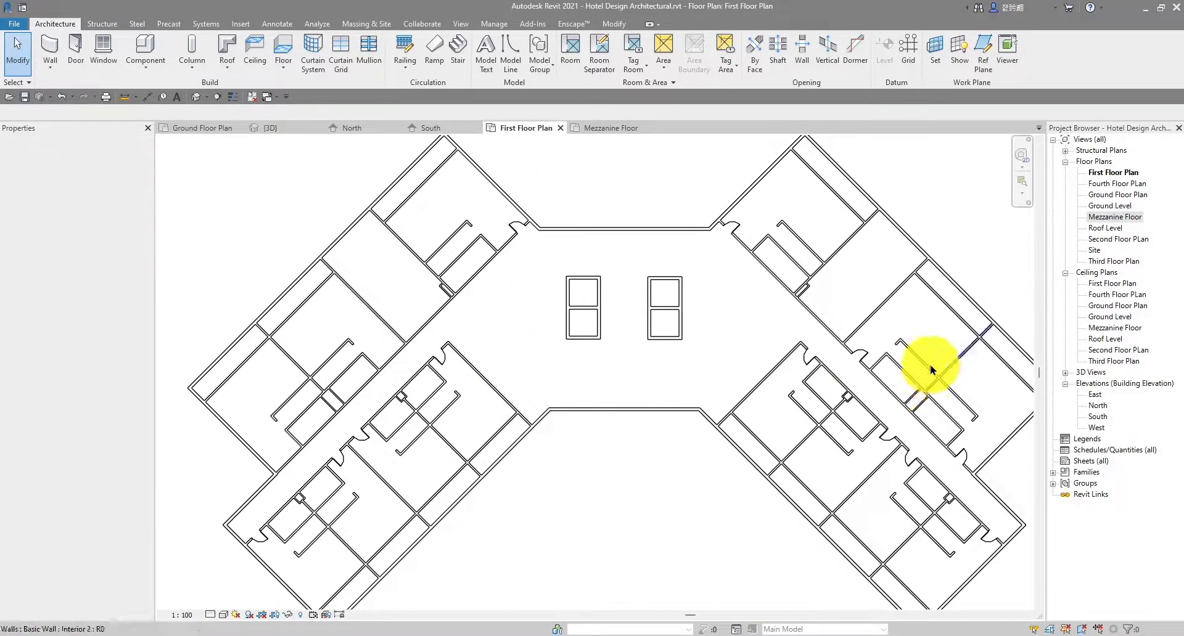
scroll(929, 368, up, 4)
Start the Door tool with DR and place doors on the corridor wall and the next wall
key(d)
key(r)
scroll(357, 450, down, 4)
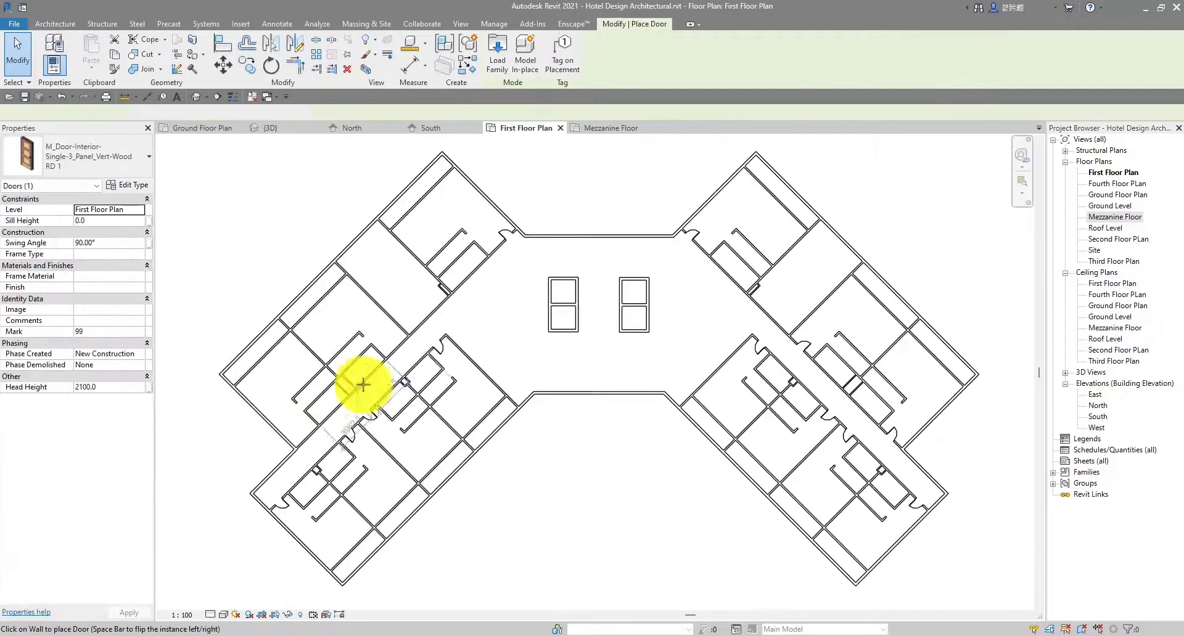
scroll(402, 404, up, 4)
scroll(463, 431, up, 2)
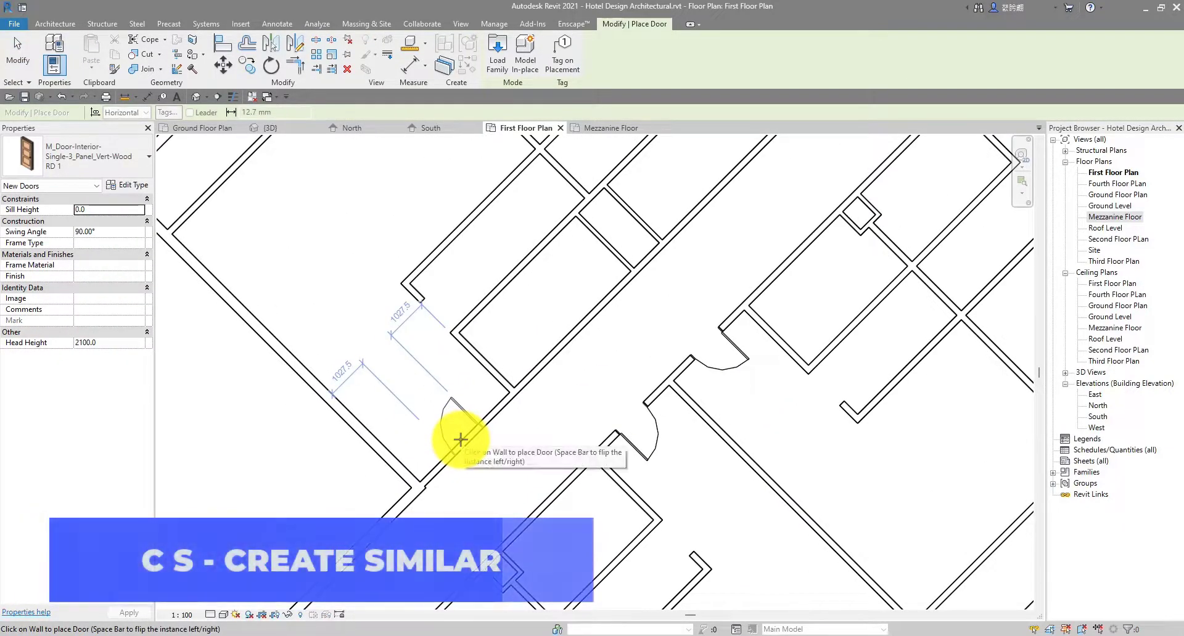
click(461, 440)
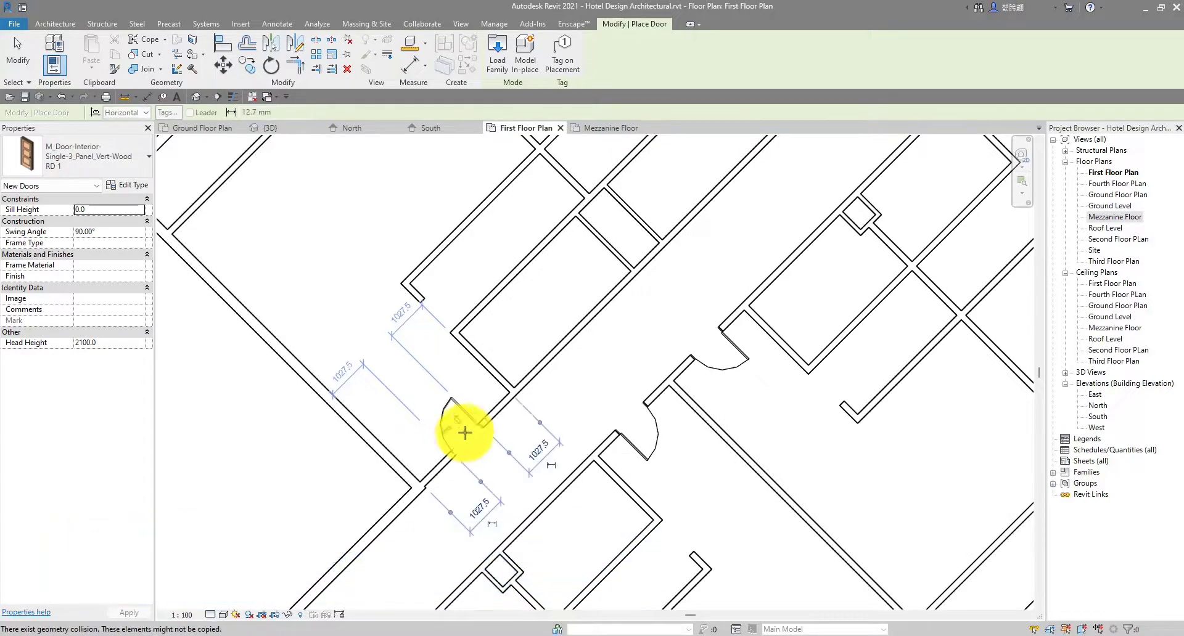
scroll(461, 440, down, 2)
middle_drag(656, 305, 531, 351)
scroll(556, 312, up, 1)
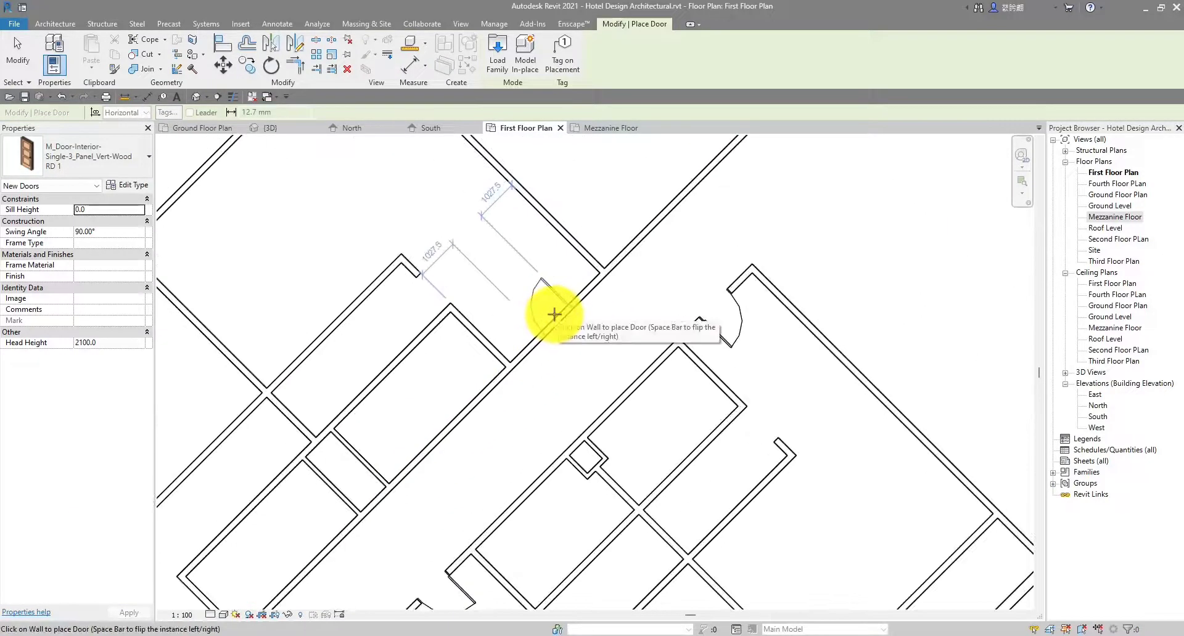
click(554, 314)
scroll(558, 313, down, 3)
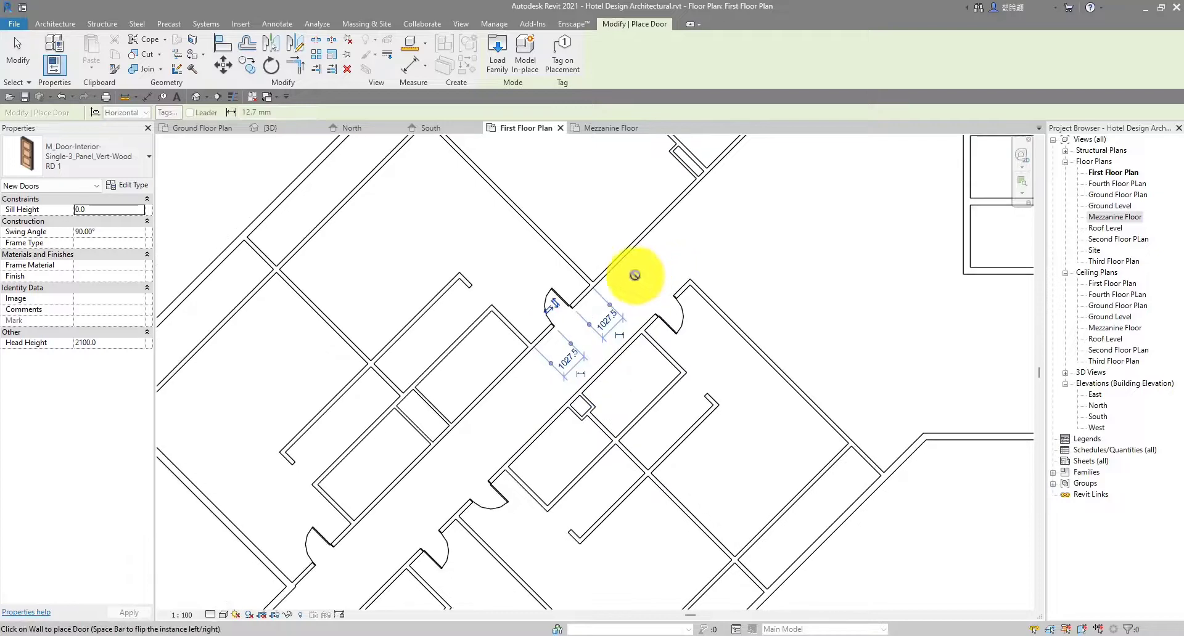
key(Escape)
key(Escape)
Swap the last door's hinge to the other jamb and flip its swing direction
click(554, 295)
scroll(555, 290, up, 3)
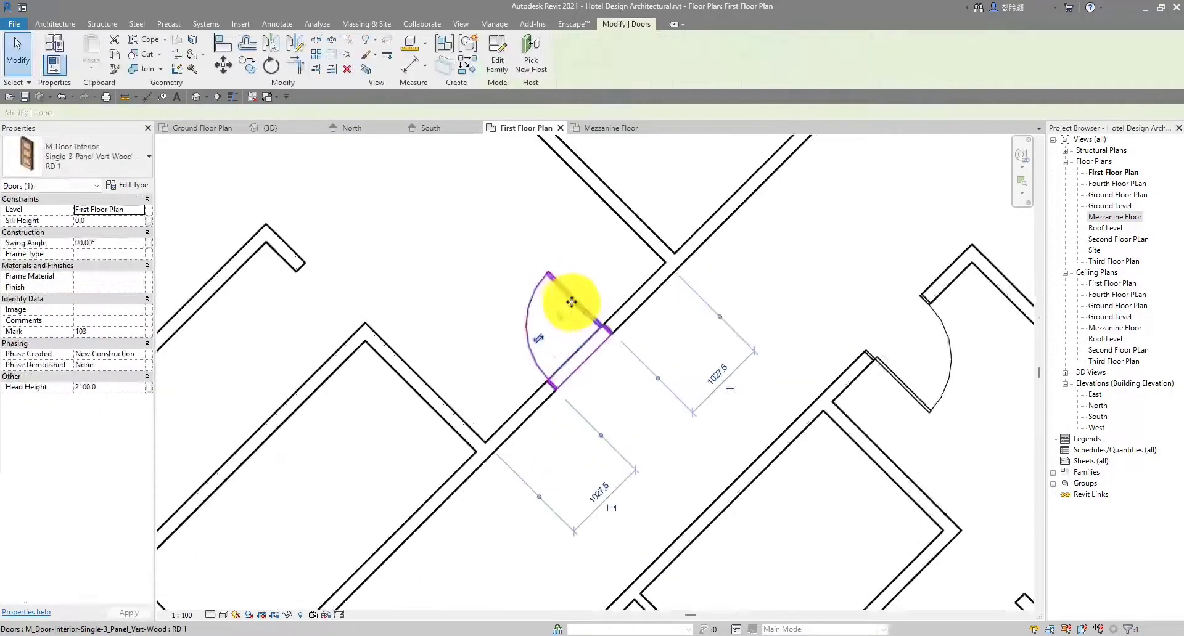
click(534, 346)
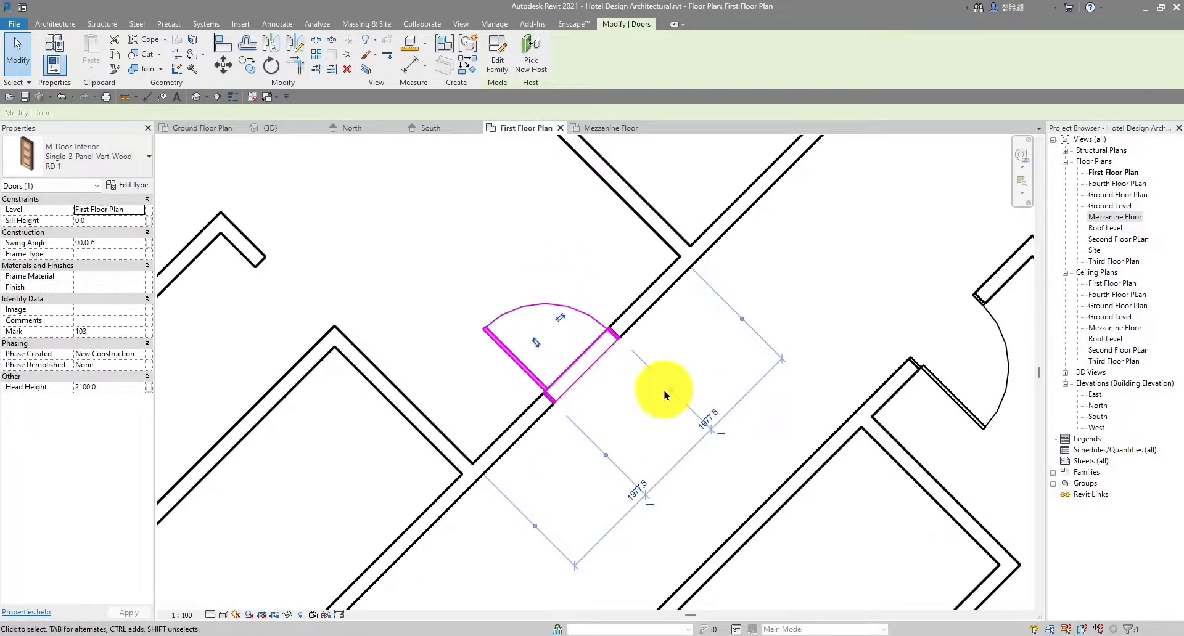
click(735, 361)
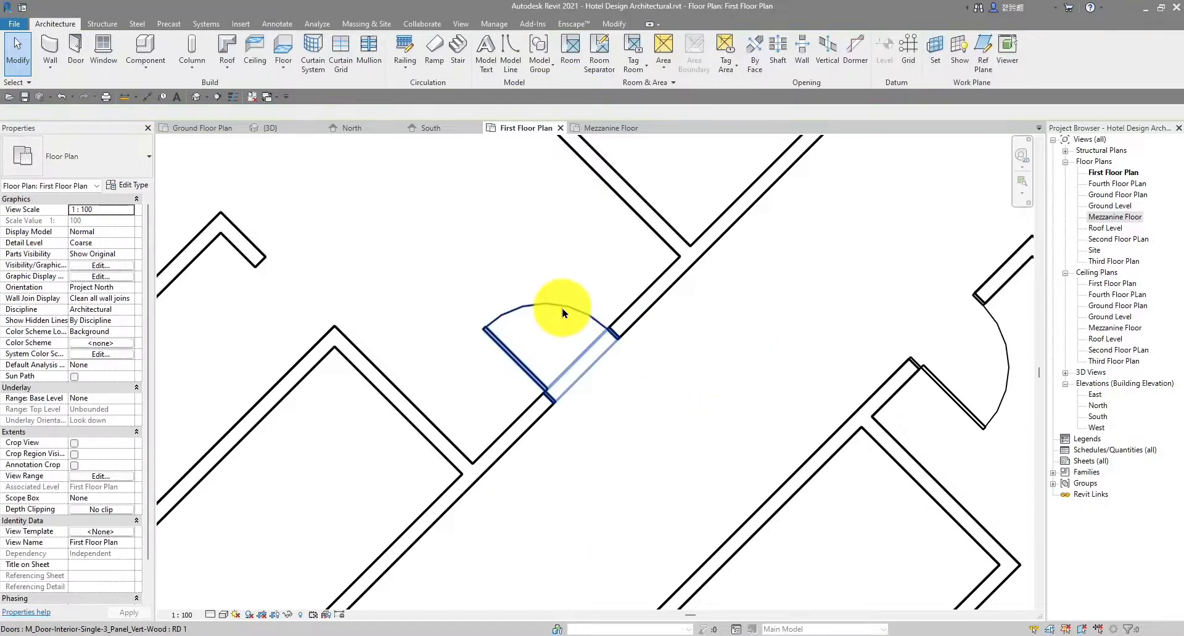
click(541, 349)
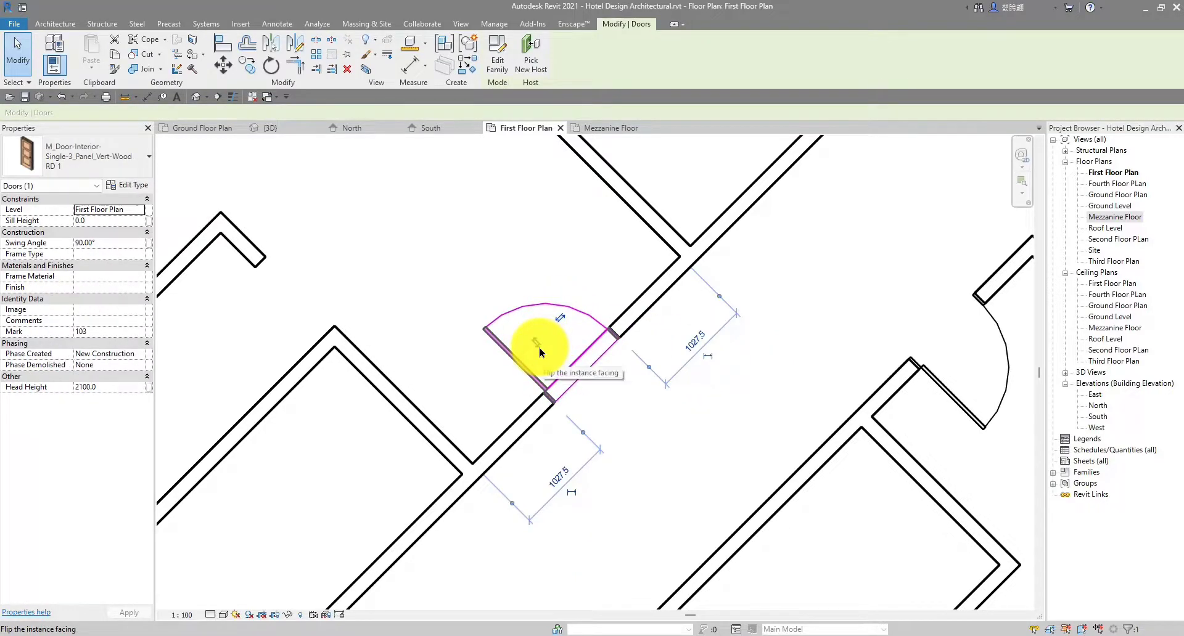
click(539, 350)
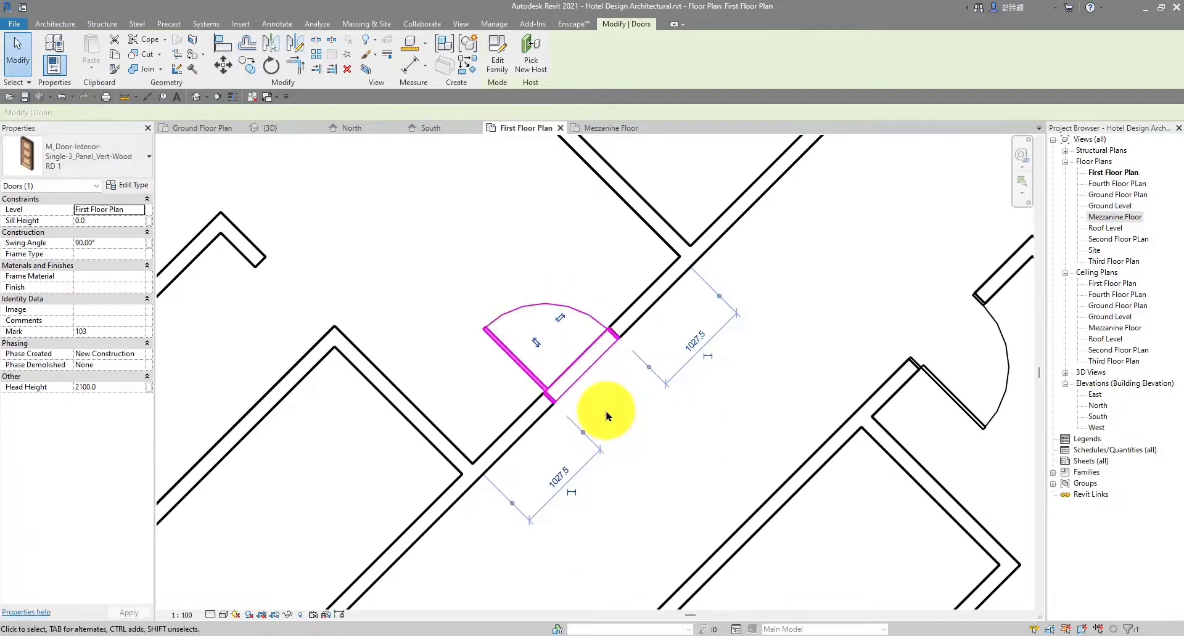
click(714, 433)
scroll(609, 353, down, 5)
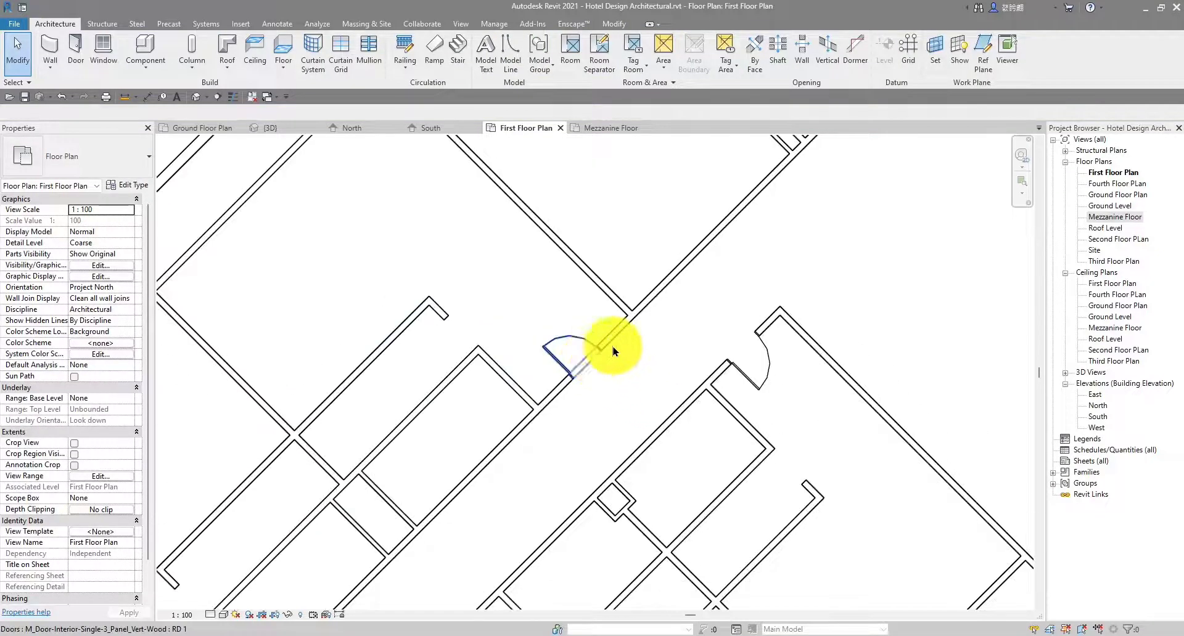
middle_drag(659, 339, 569, 326)
middle_drag(719, 307, 641, 291)
scroll(648, 317, down, 2)
middle_drag(611, 329, 566, 314)
scroll(575, 291, down, 2)
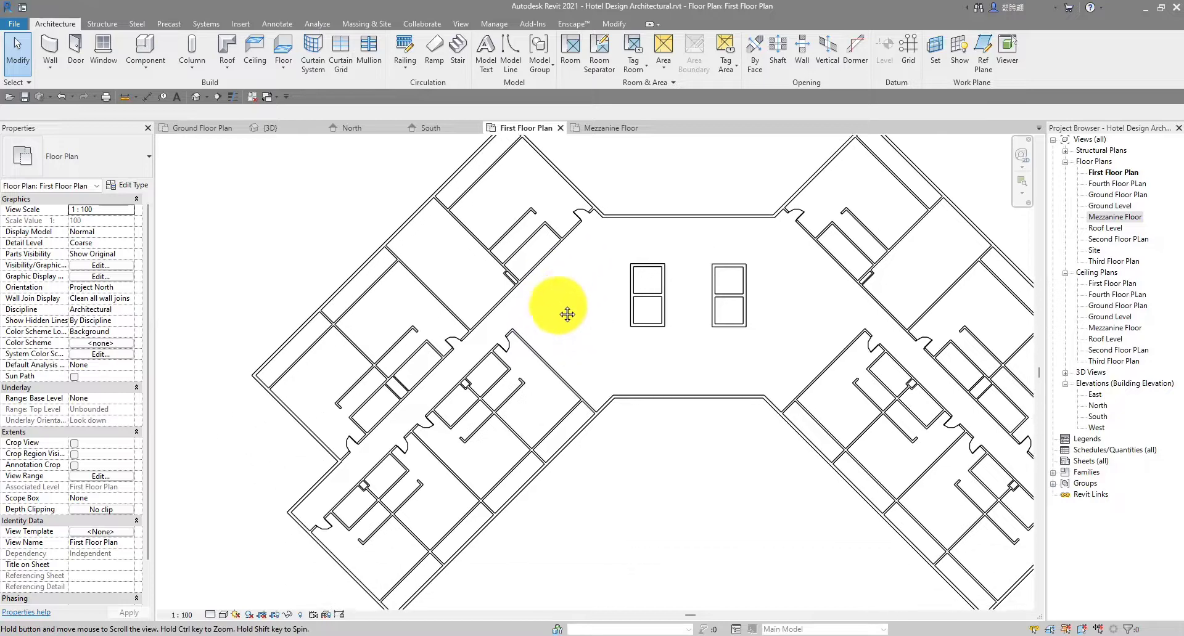
scroll(518, 289, up, 4)
scroll(466, 318, up, 5)
middle_drag(467, 319, 628, 387)
scroll(626, 386, down, 3)
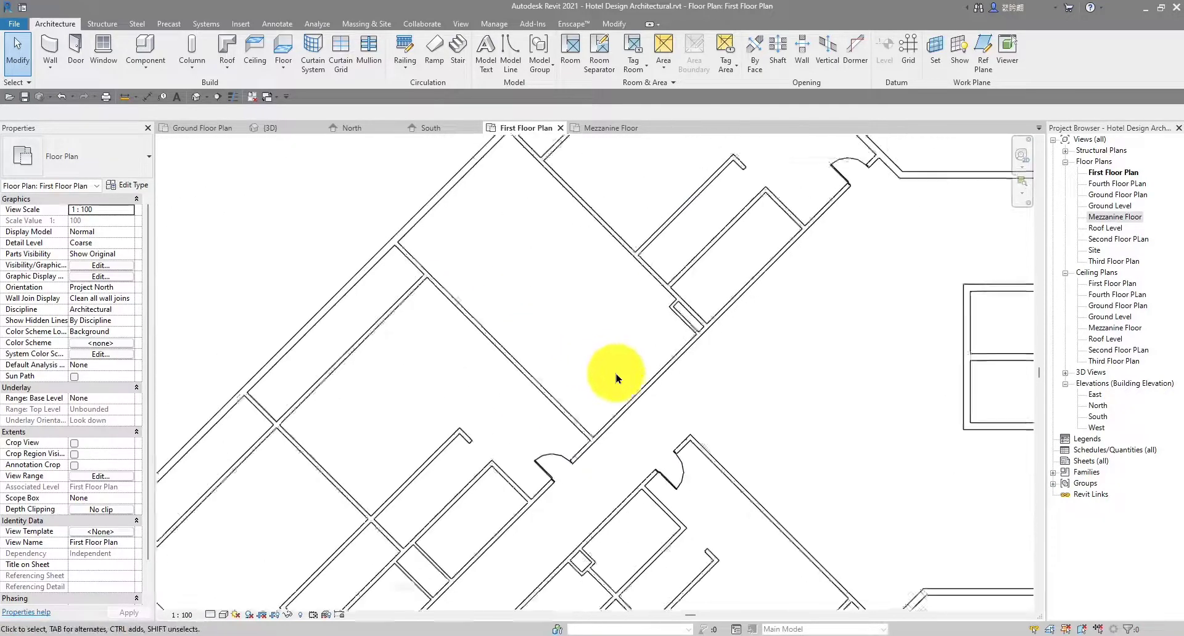
scroll(656, 383, down, 1)
scroll(648, 374, up, 2)
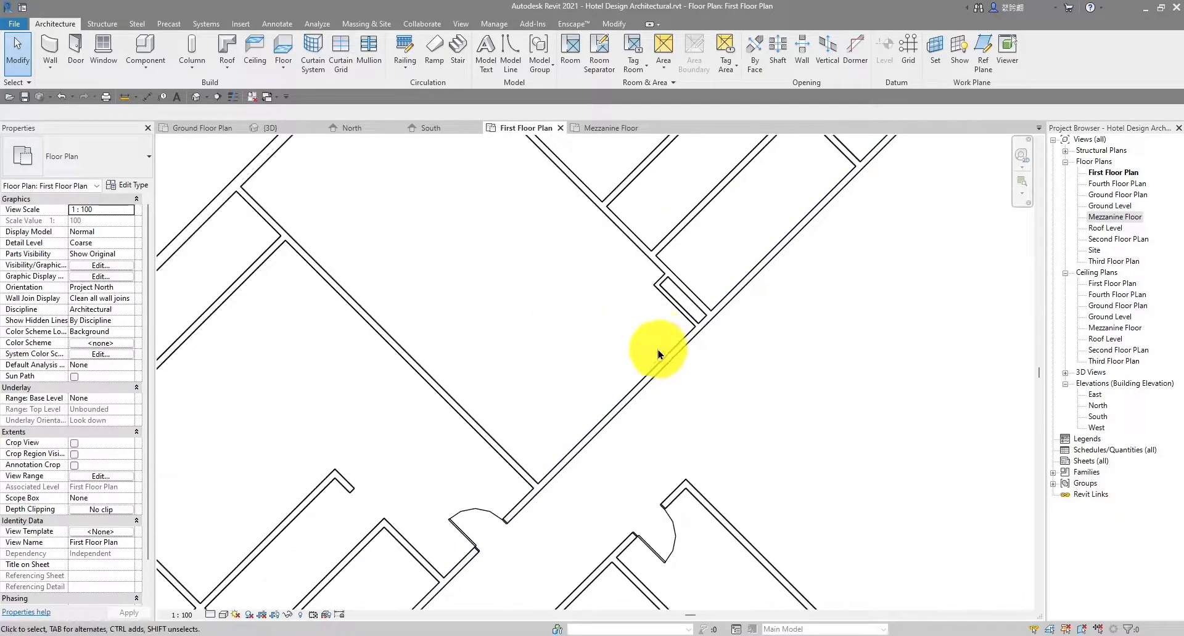
scroll(659, 351, down, 3)
middle_drag(677, 357, 652, 356)
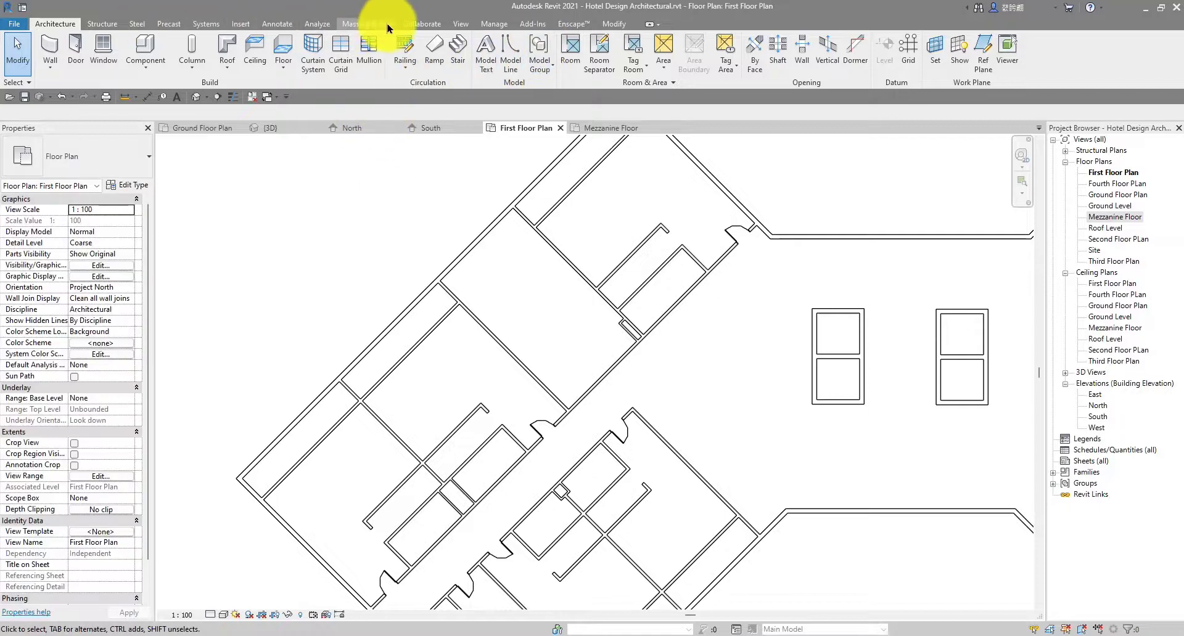
Load the M_Door-Double-Flush_Panel family from the Doors folder with its 1800 x 2100mm type
click(239, 26)
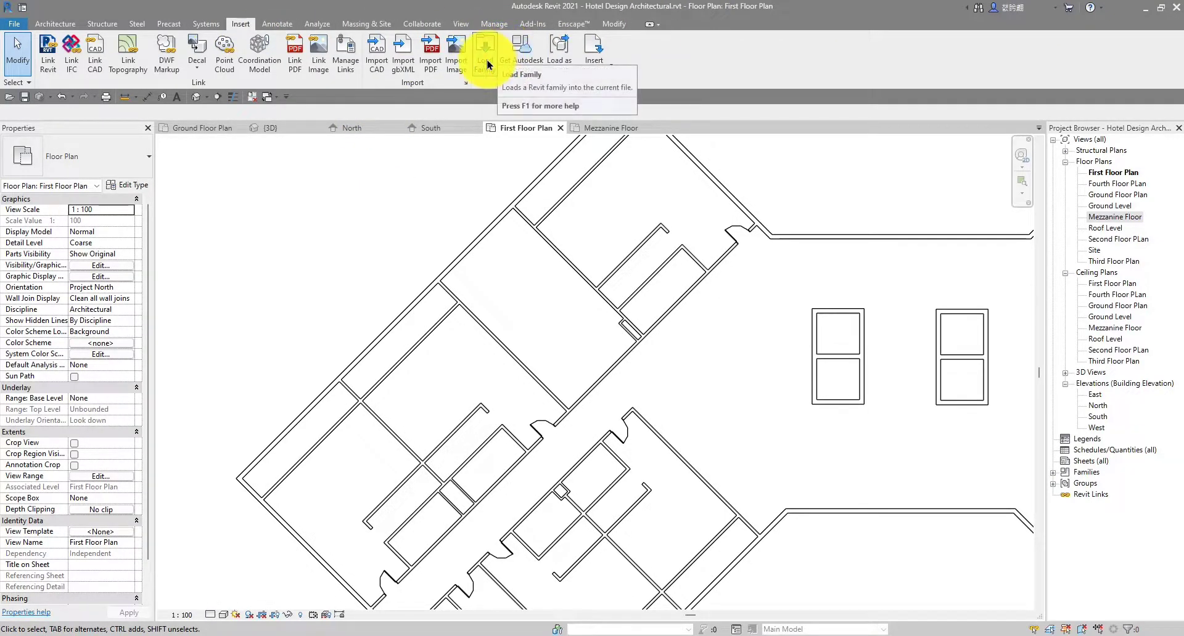
click(487, 62)
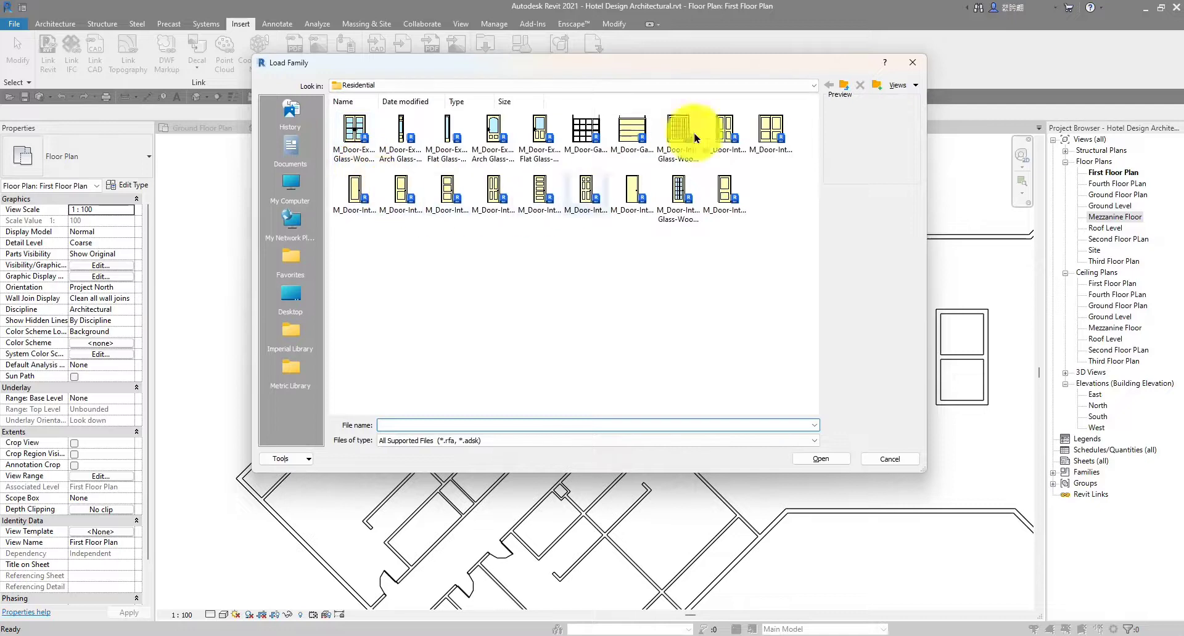
click(842, 90)
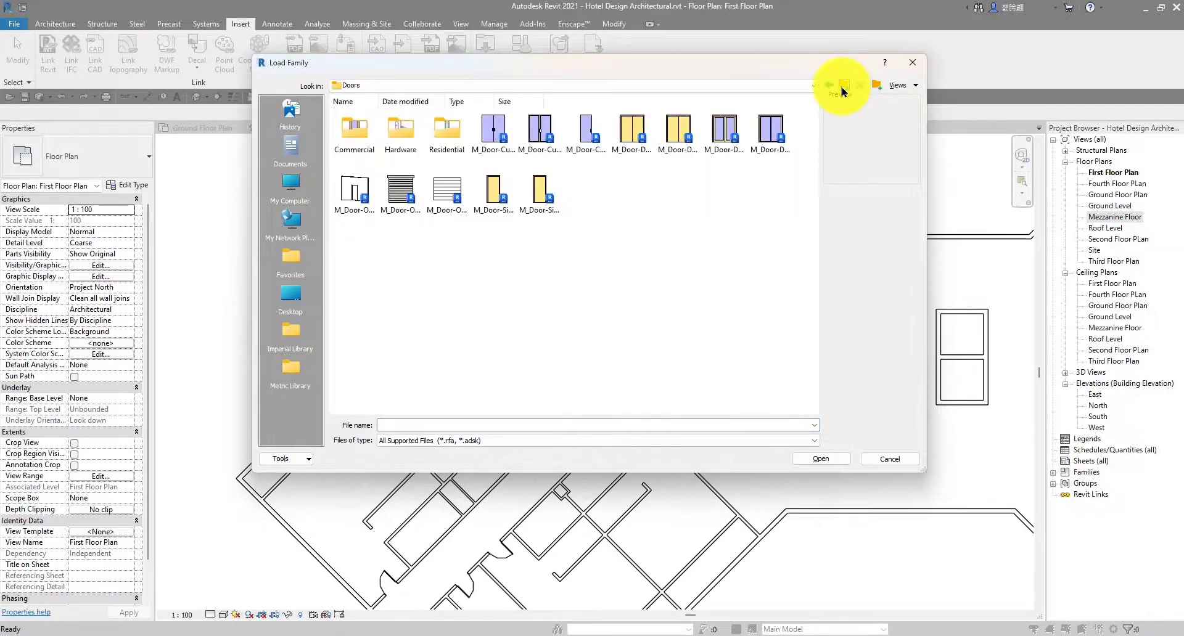
click(641, 148)
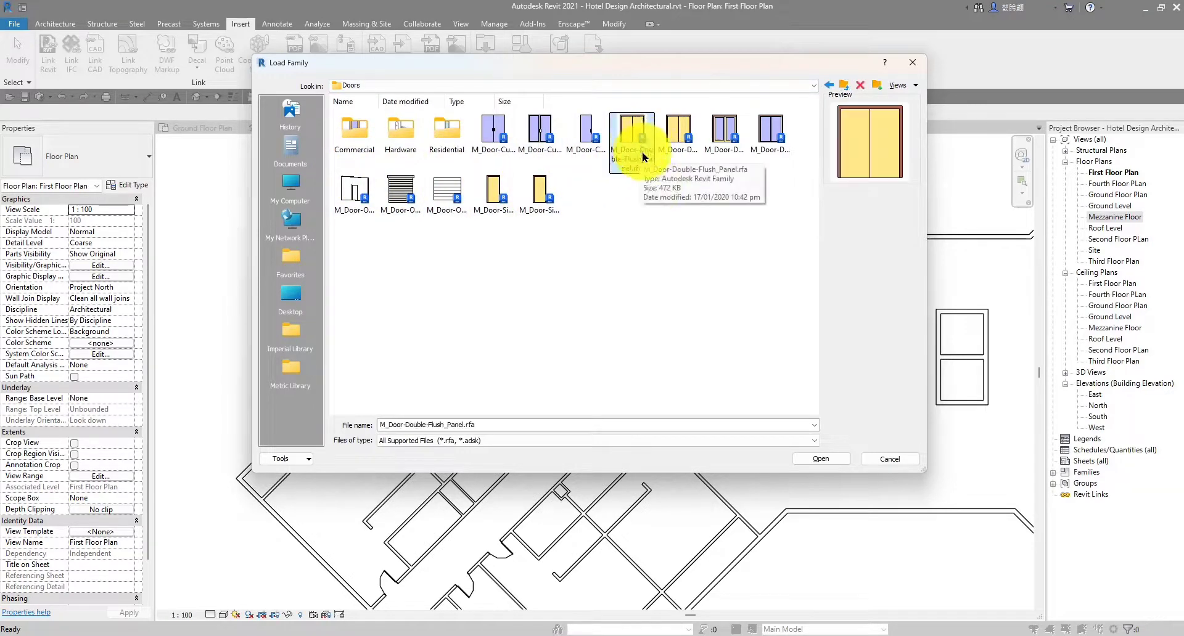
click(821, 460)
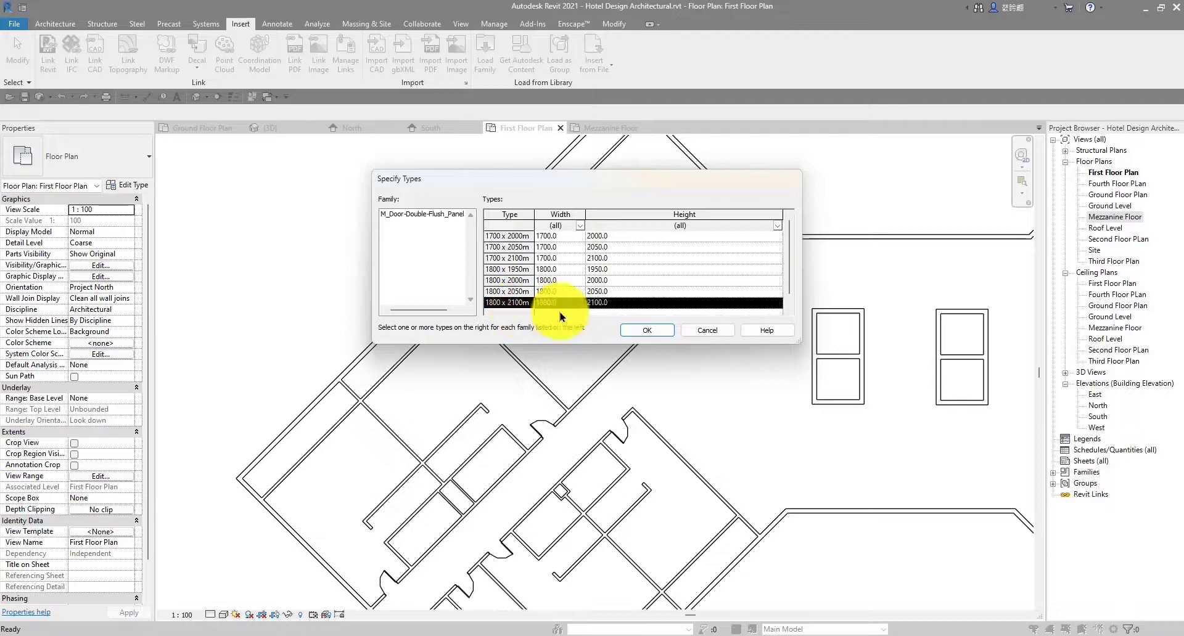
click(641, 331)
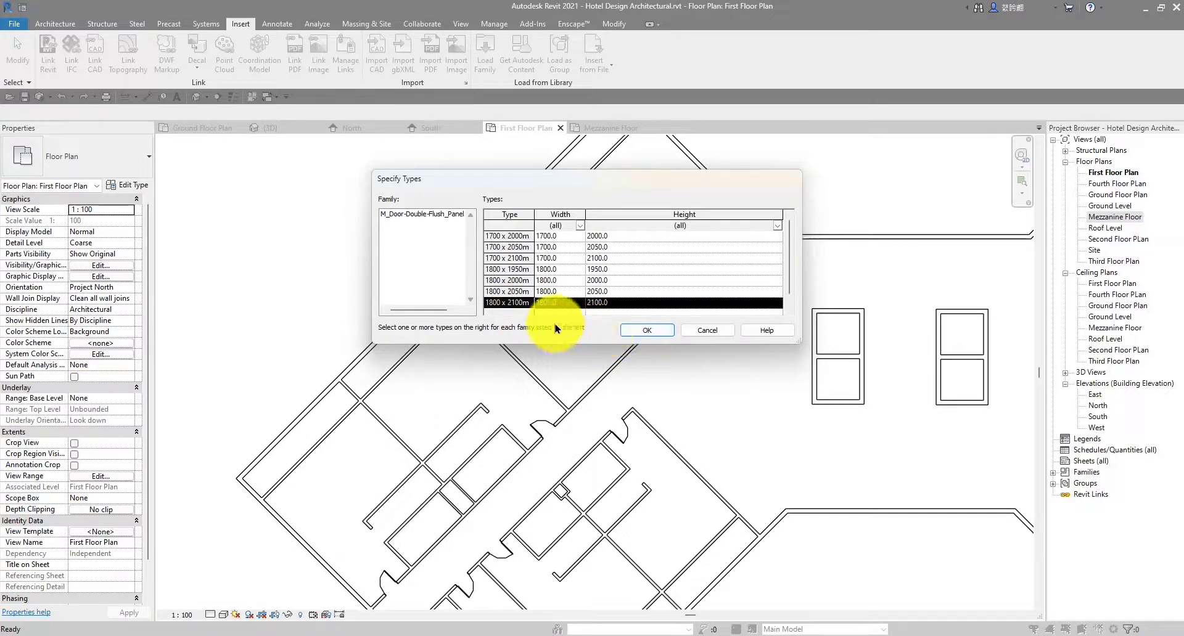
click(646, 331)
scroll(617, 356, up, 3)
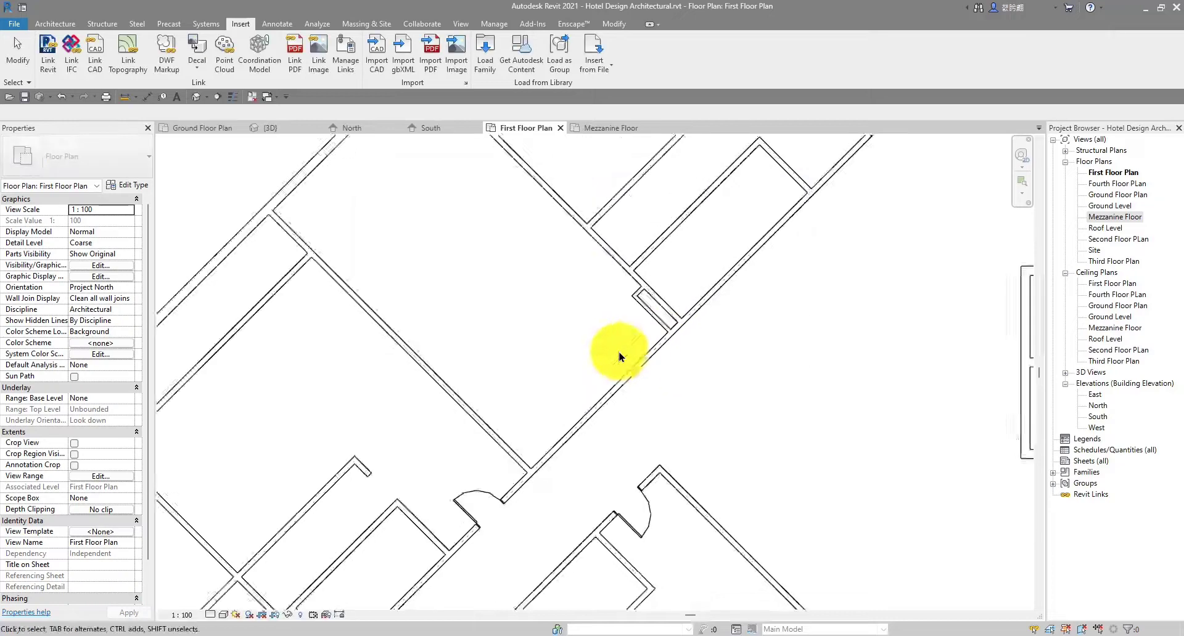
Start the Door tool with the M_Door-Double-Flush_Panel 1800 x 2100mm type
scroll(471, 232, down, 3)
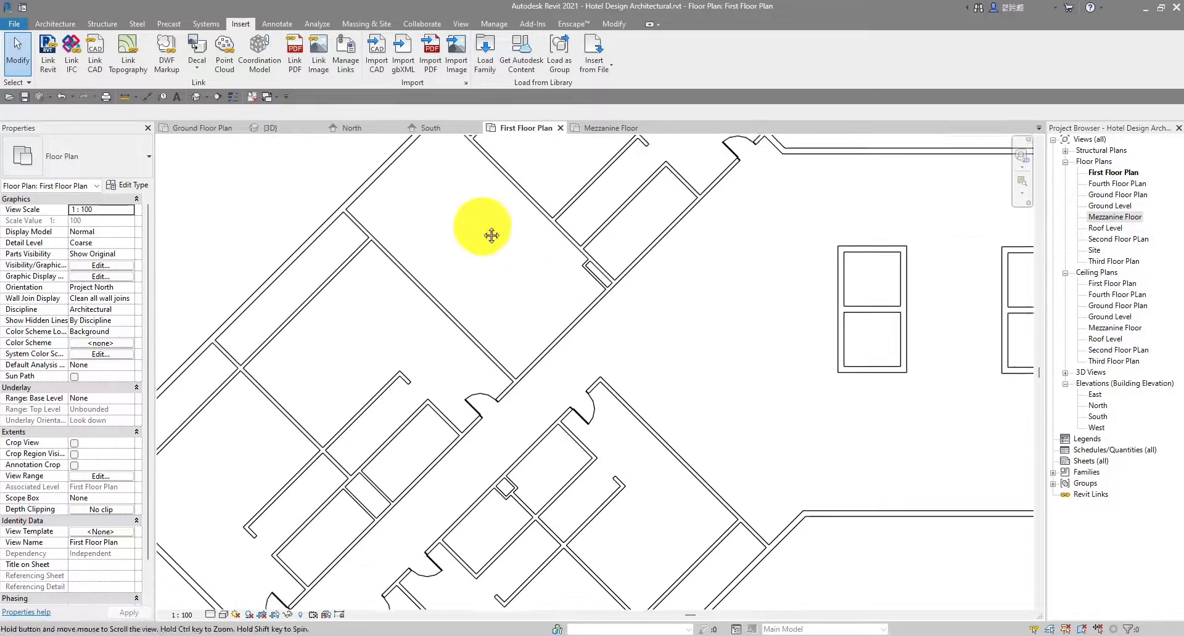
click(55, 23)
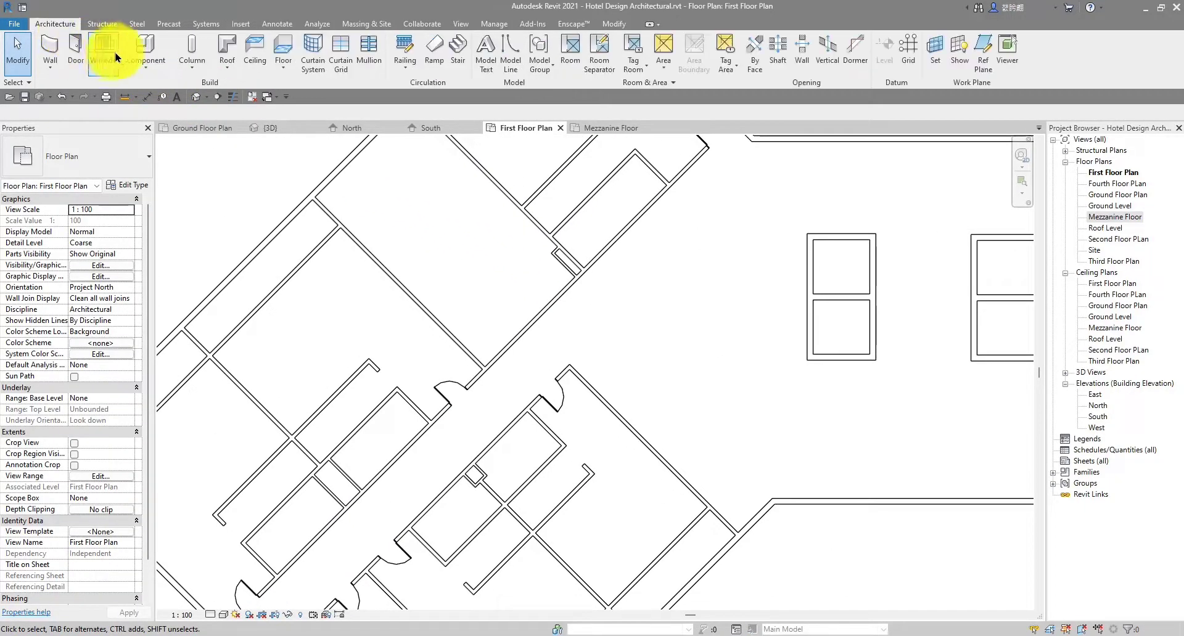
click(75, 50)
scroll(537, 294, up, 3)
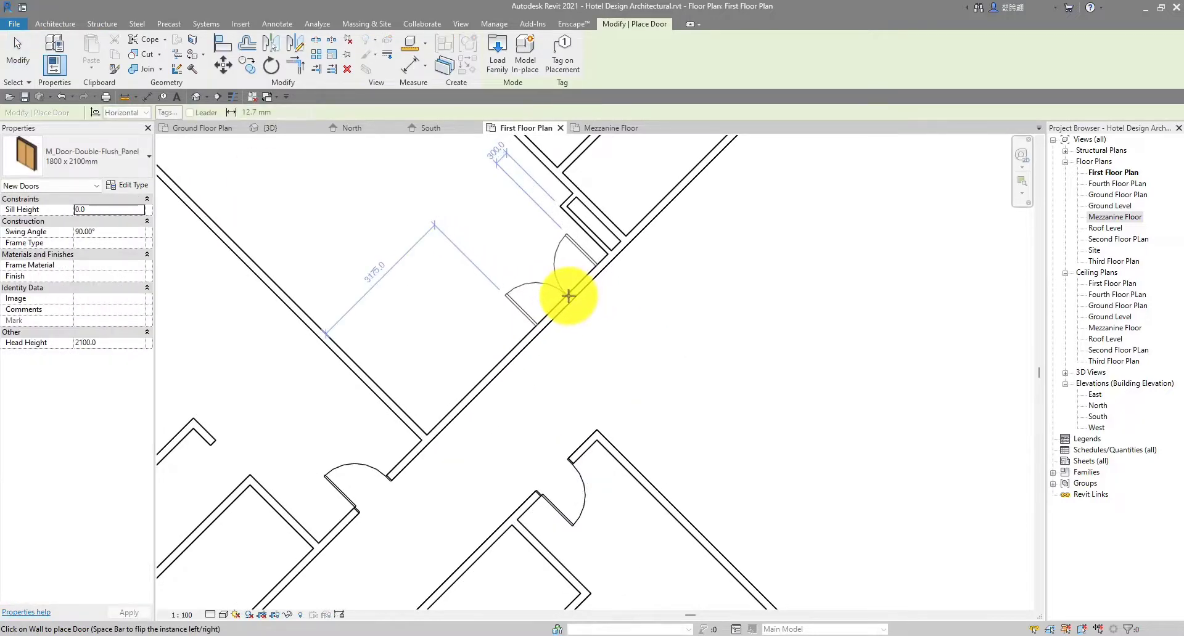
scroll(610, 304, down, 4)
Pan along the First Floor Plan corridor, then exit door placement
middle_drag(740, 328, 545, 308)
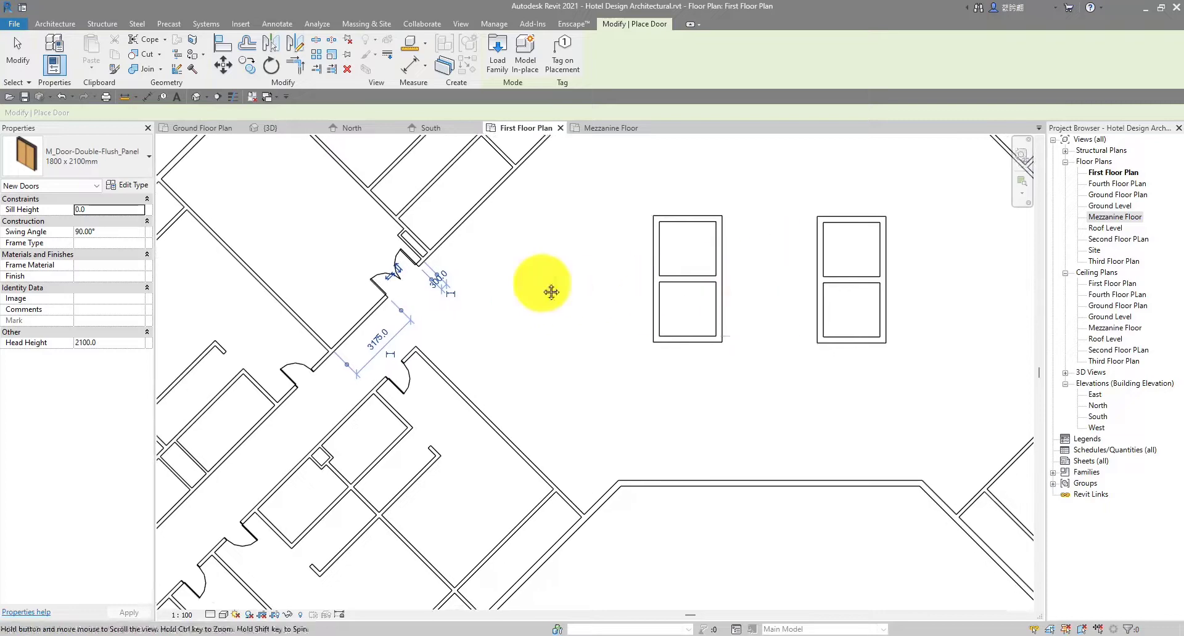
scroll(550, 294, down, 1)
middle_drag(953, 413, 448, 326)
scroll(672, 275, up, 2)
scroll(605, 211, down, 2)
scroll(592, 237, up, 5)
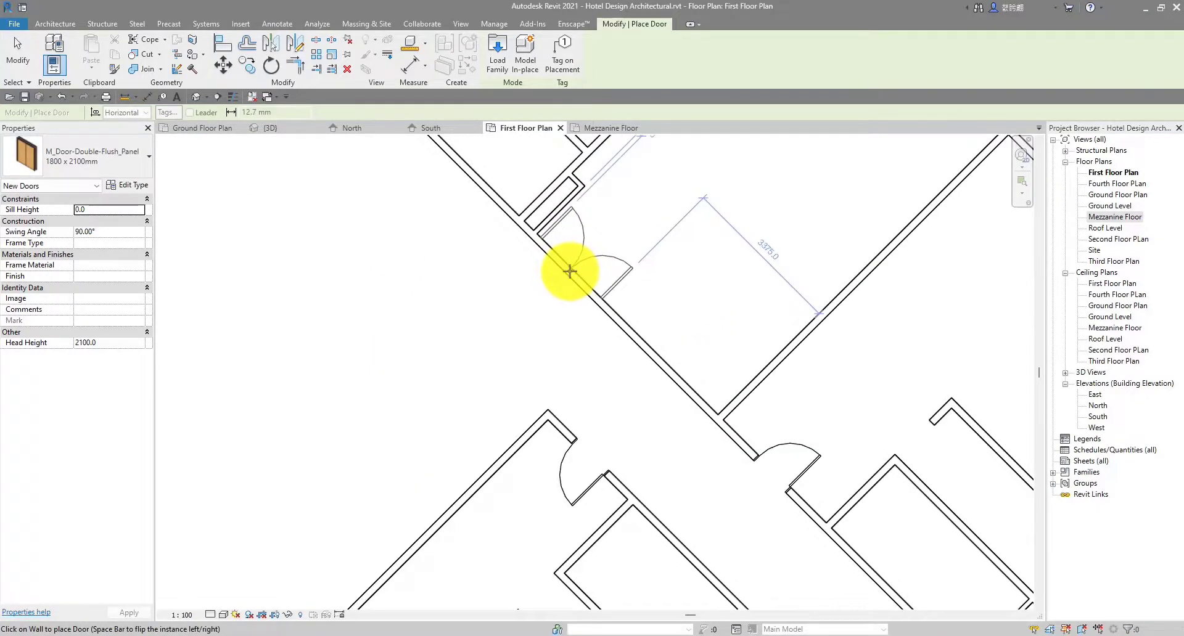
scroll(569, 271, down, 1)
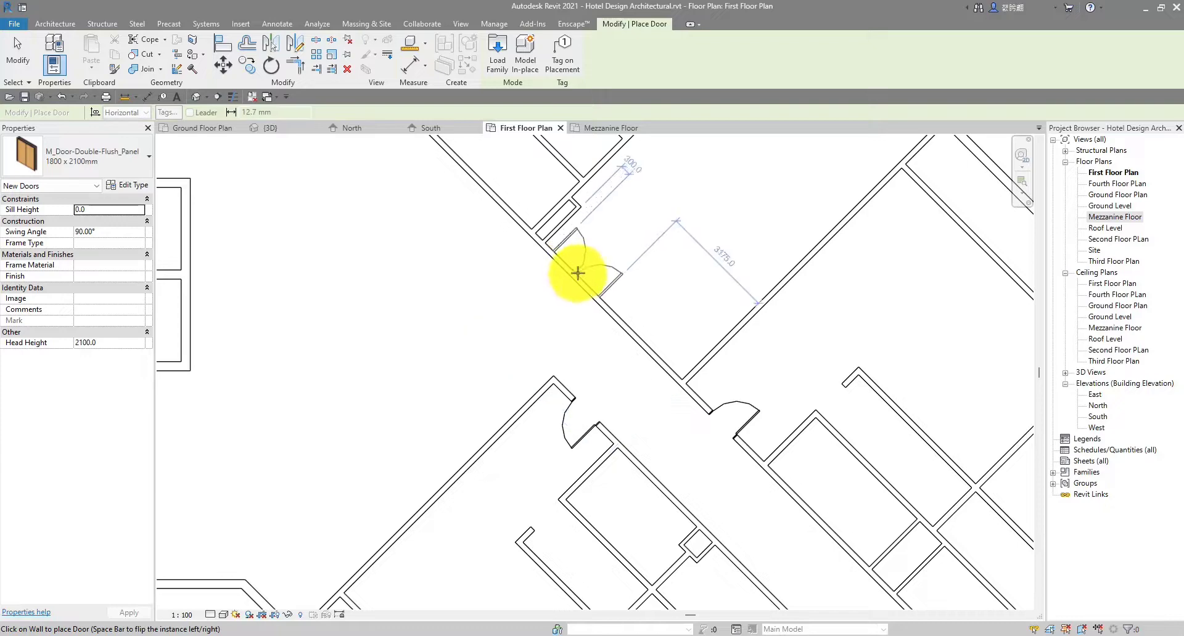
scroll(697, 271, down, 1)
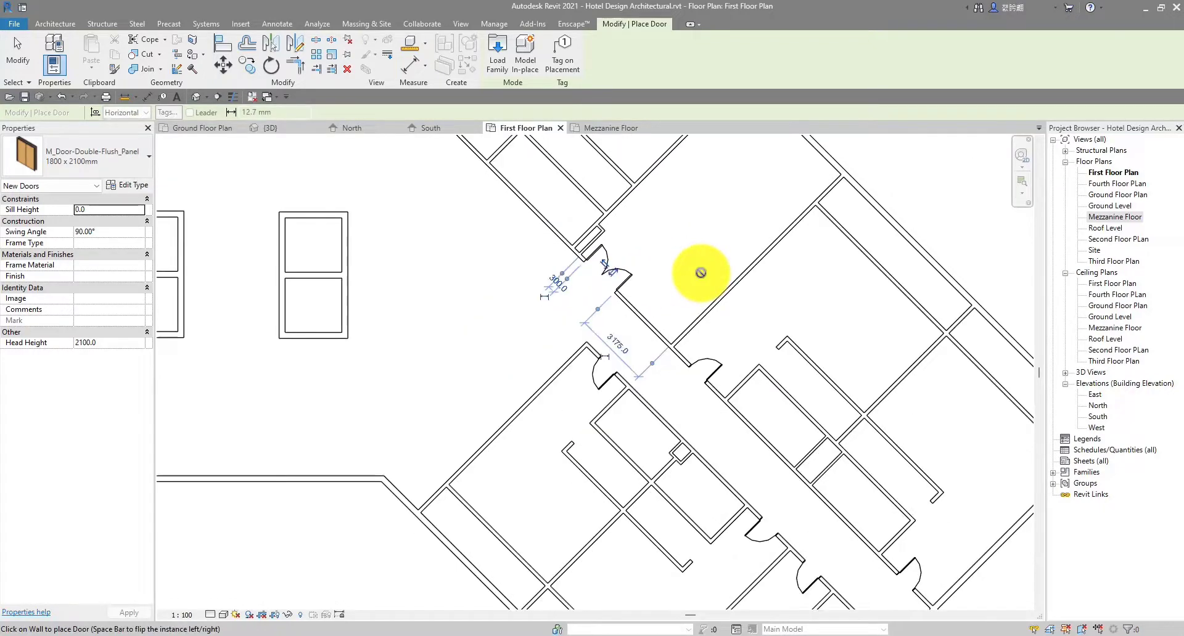
key(Escape)
scroll(695, 269, down, 4)
scroll(473, 282, up, 5)
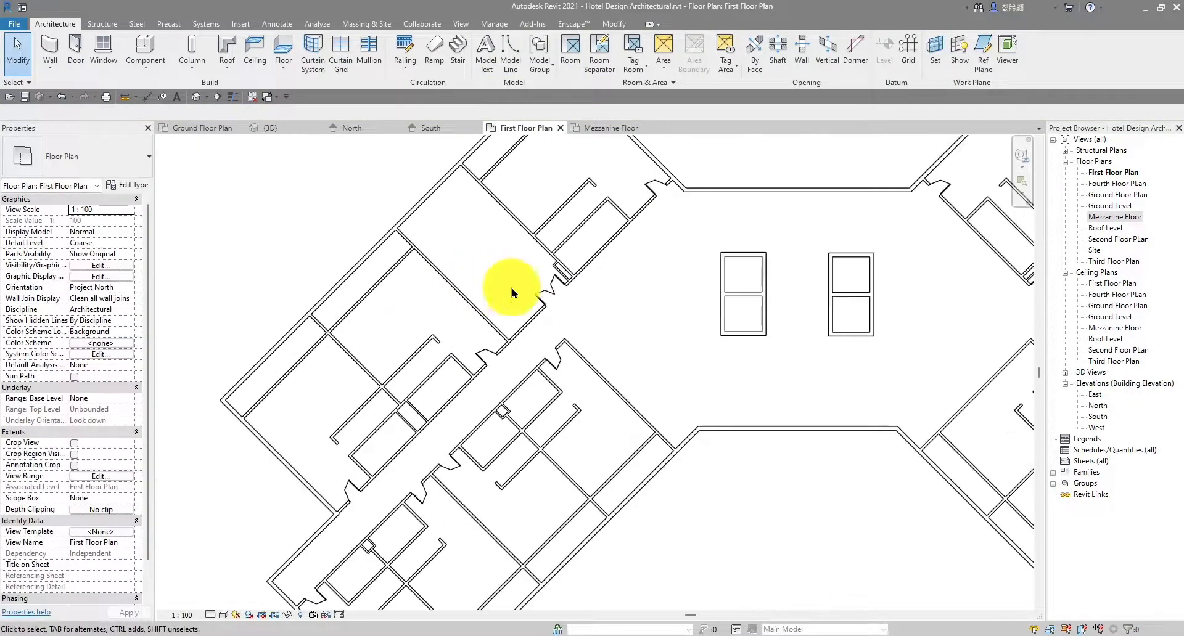
Pan and zoom the First Floor Plan from the left wing to the central lobby
scroll(579, 296, down, 4)
middle_drag(639, 299, 559, 319)
scroll(528, 315, up, 5)
scroll(580, 321, down, 3)
middle_drag(652, 330, 650, 346)
scroll(697, 317, down, 3)
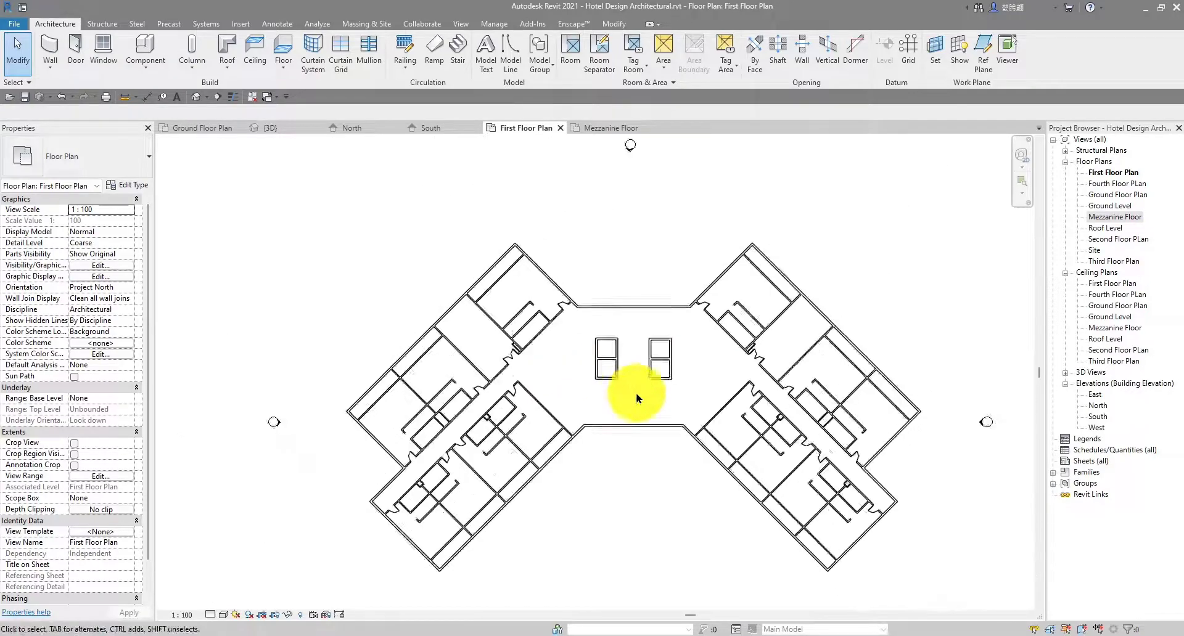
scroll(479, 341, up, 6)
scroll(475, 264, down, 3)
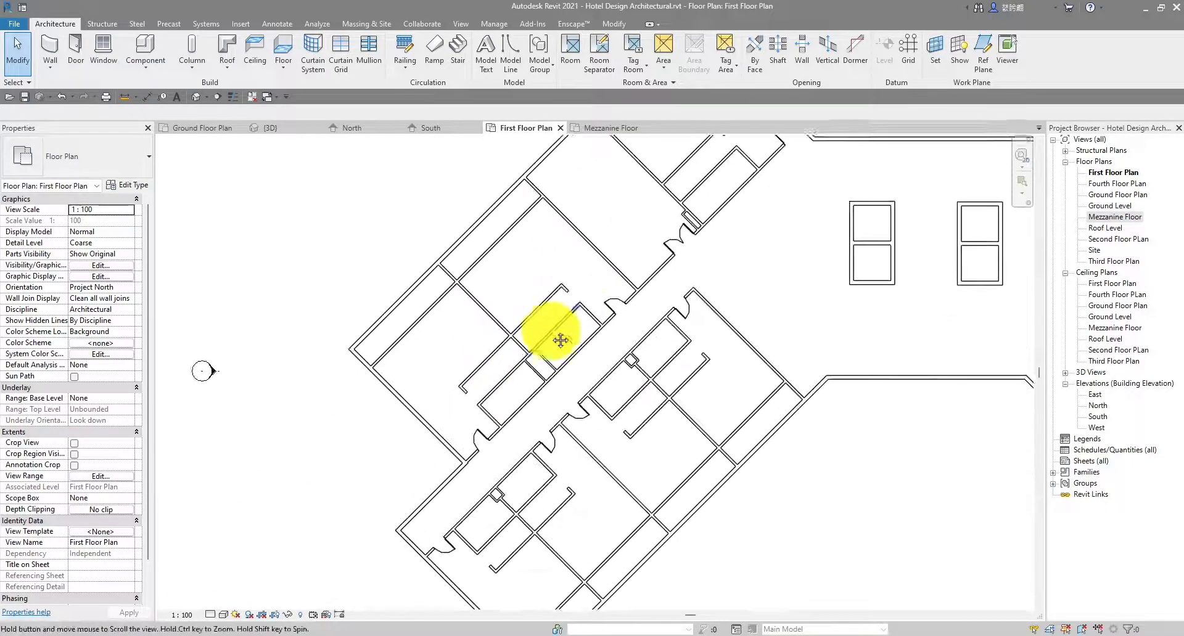
scroll(489, 391, up, 6)
middle_drag(492, 391, 555, 347)
scroll(719, 309, down, 3)
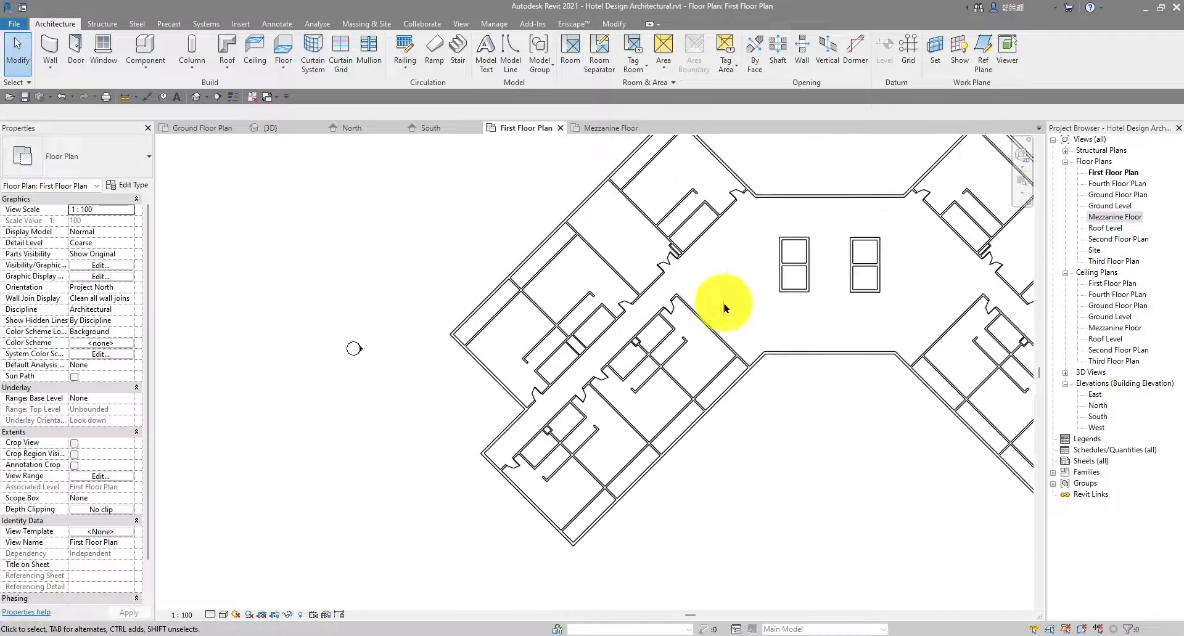
scroll(555, 395, up, 6)
middle_drag(547, 396, 602, 373)
scroll(601, 374, down, 3)
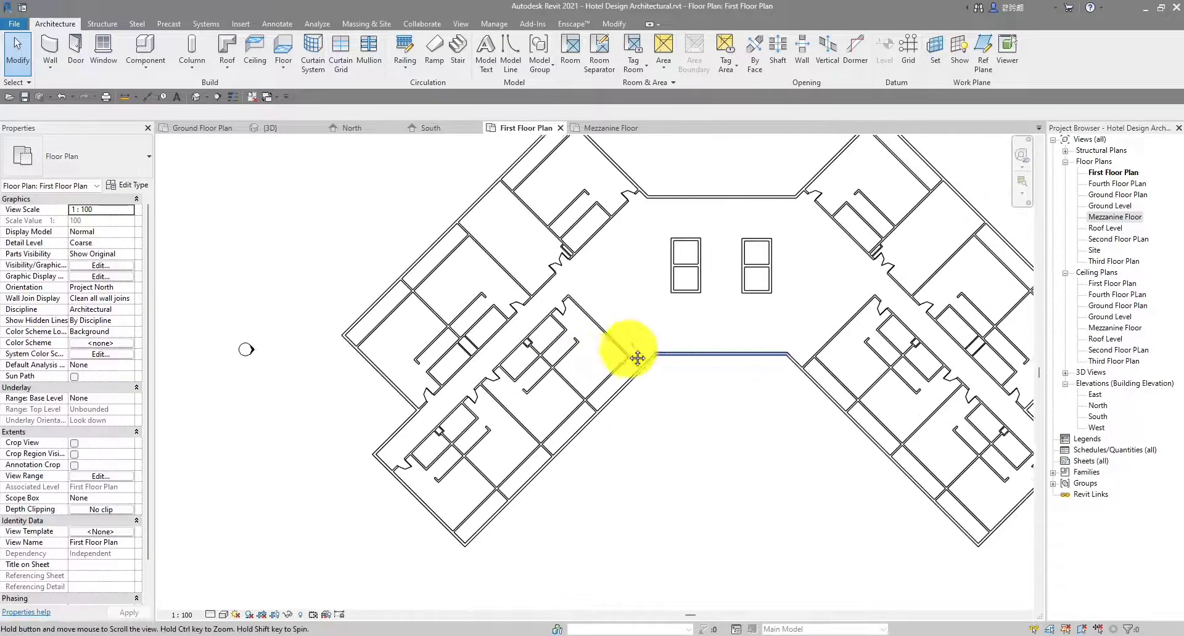
scroll(623, 352, up, 2)
Switch to the {3D} view and orbit the hotel to see the ground-floor facade
click(270, 127)
scroll(727, 388, down, 5)
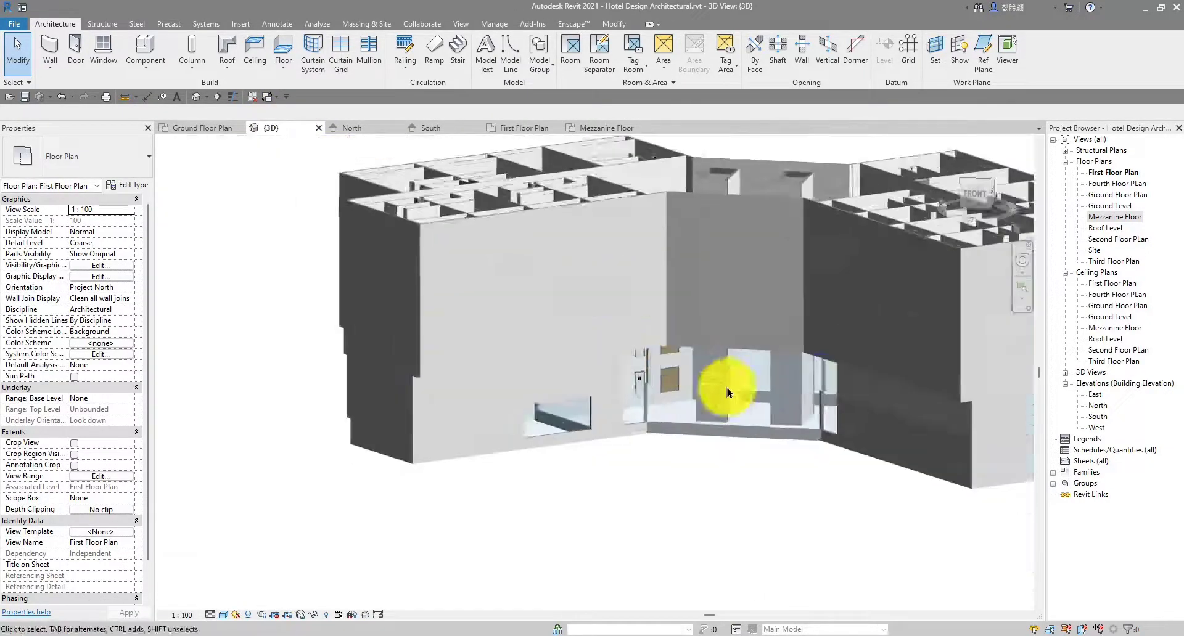
shift+middle_drag(727, 388, 777, 425)
scroll(660, 373, up, 8)
shift+middle_drag(714, 397, 871, 424)
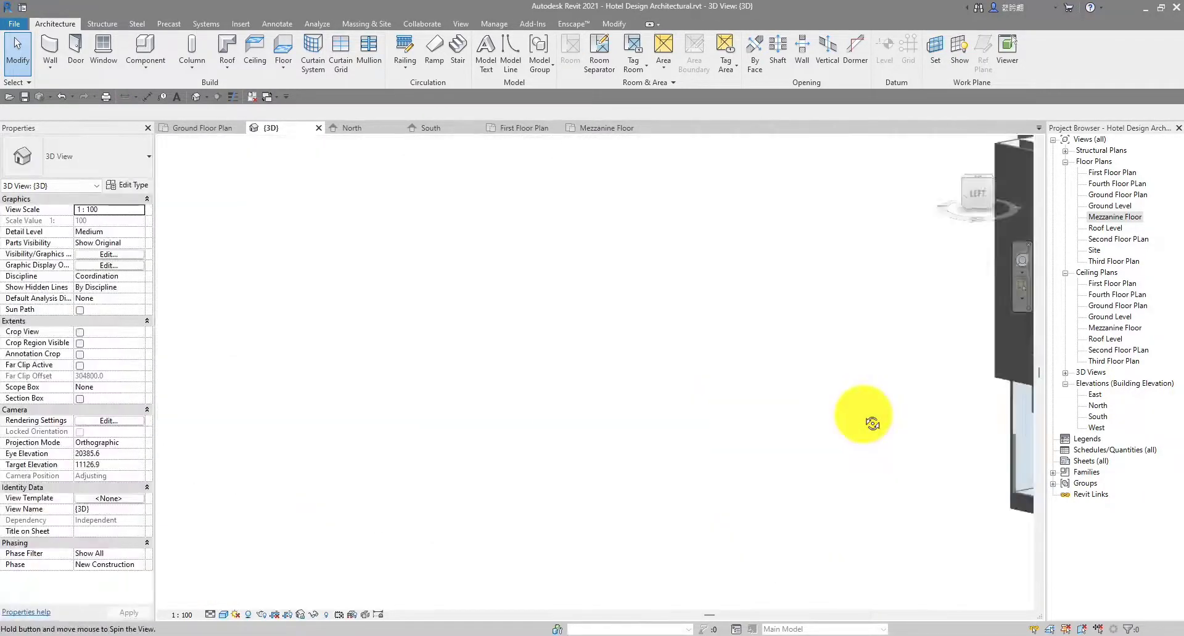
shift+middle_drag(529, 402, 508, 327)
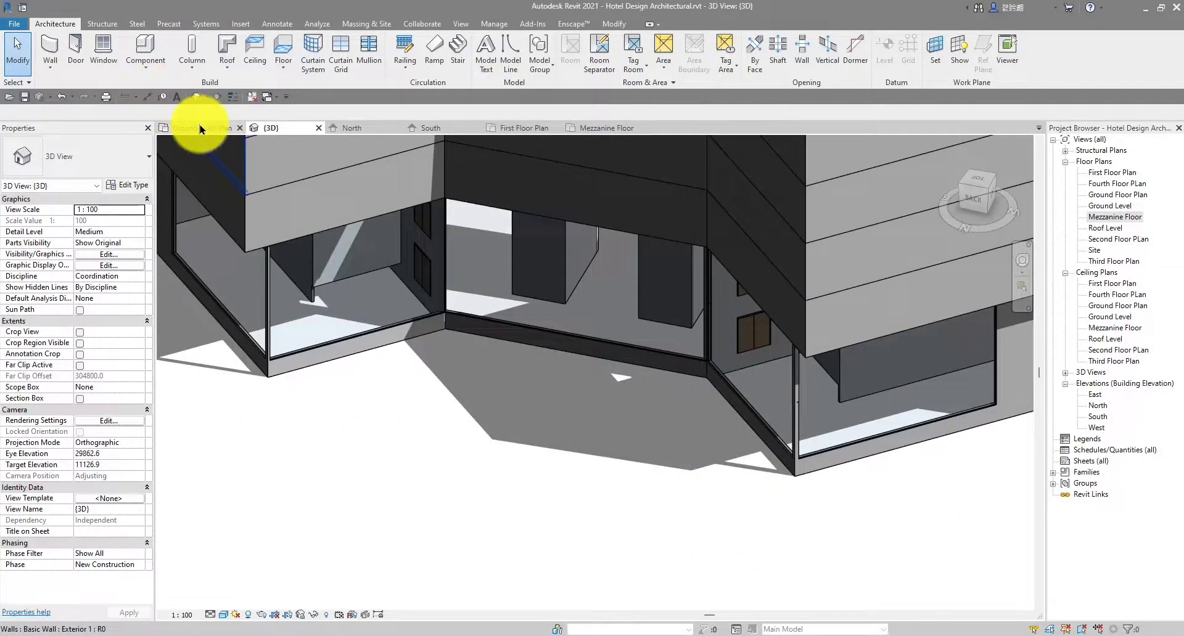
Compare the Ground and First Floor Plans, panning to the First Floor wing
click(200, 128)
scroll(462, 330, up, 4)
scroll(463, 327, down, 4)
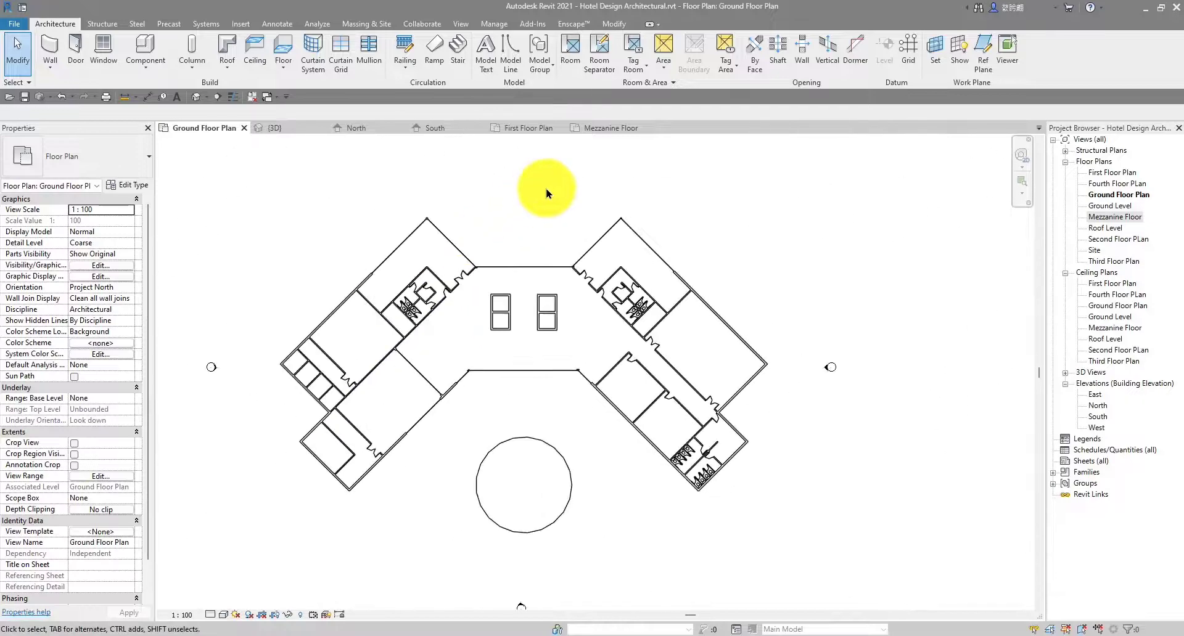
click(534, 129)
scroll(397, 368, up, 5)
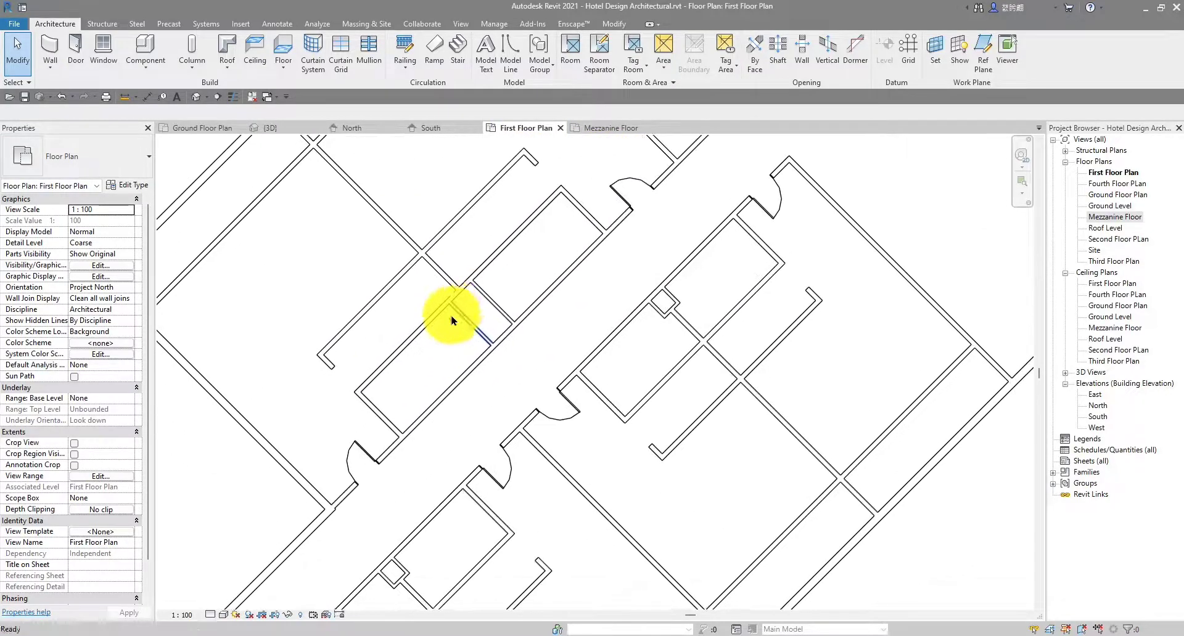
scroll(370, 364, down, 2)
middle_drag(400, 368, 444, 349)
scroll(447, 336, down, 2)
scroll(444, 349, down, 1)
Select a Ground Floor washroom stall door and use Create Similar (CS) to place more
click(201, 129)
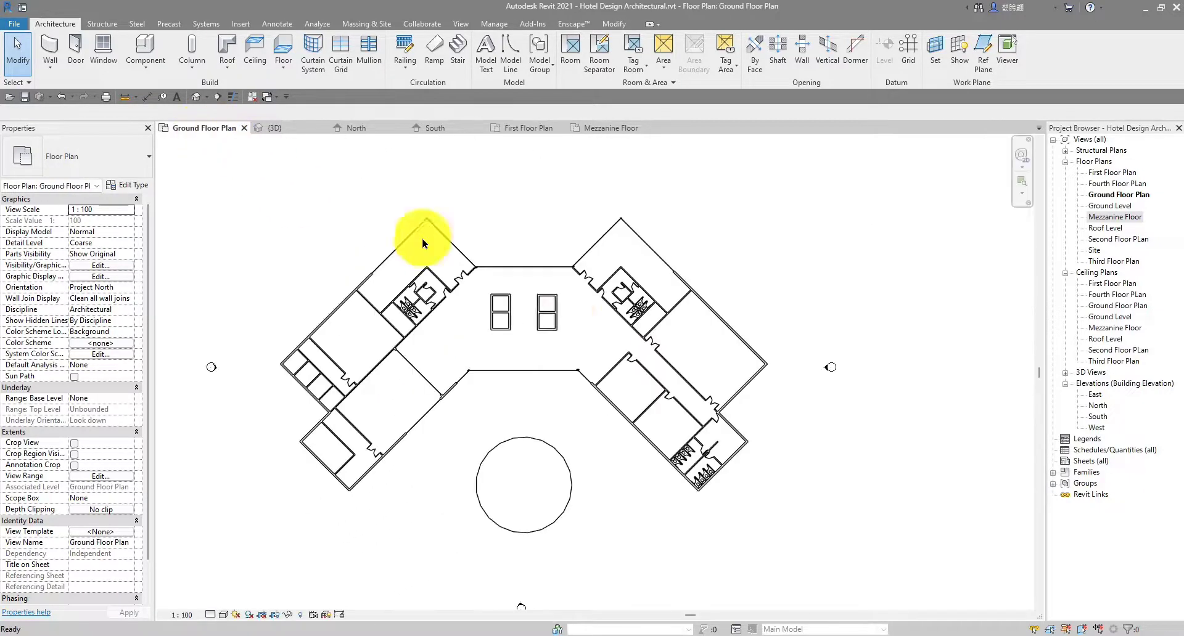
scroll(343, 272, up, 5)
scroll(277, 349, up, 3)
scroll(463, 323, up, 2)
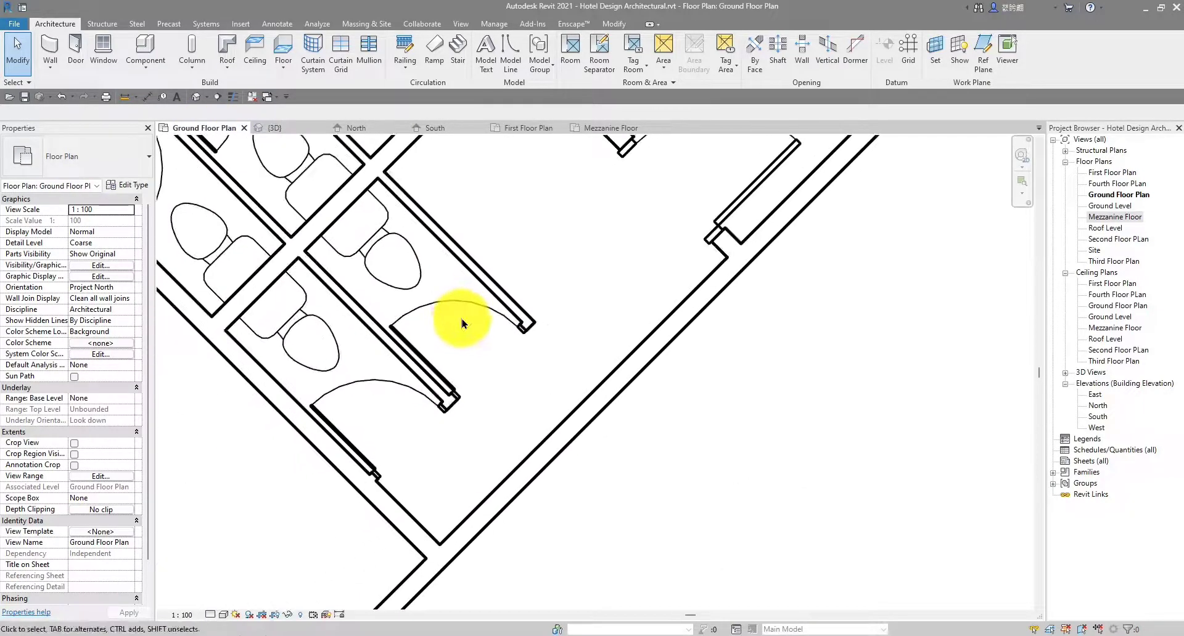
click(466, 310)
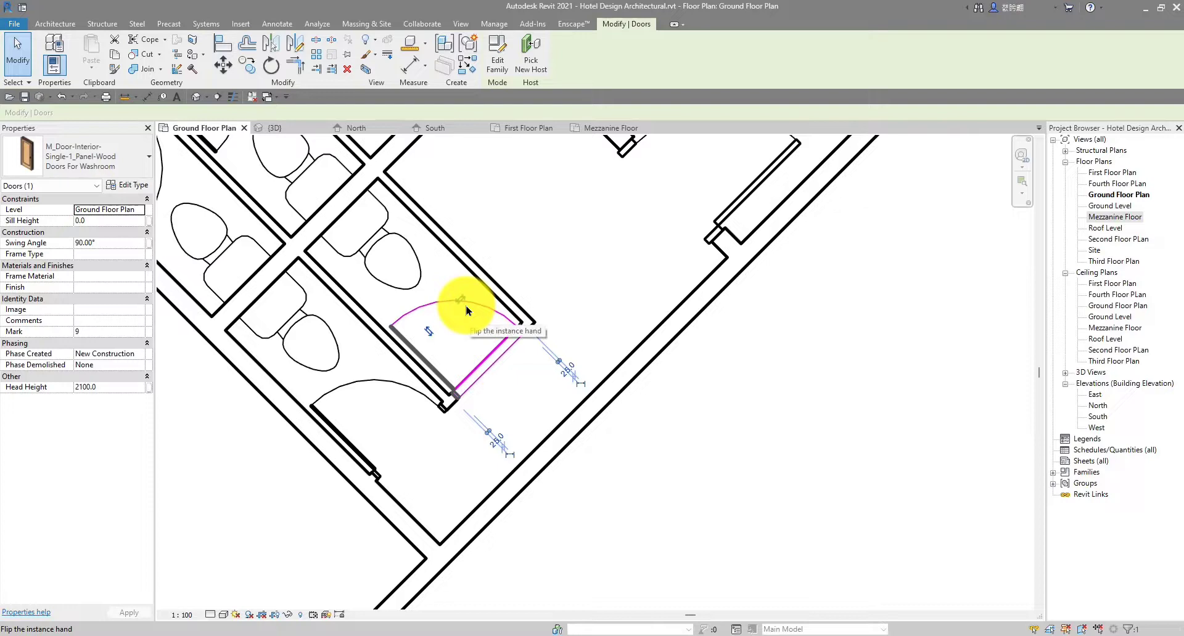
key(s)
scroll(453, 307, down, 2)
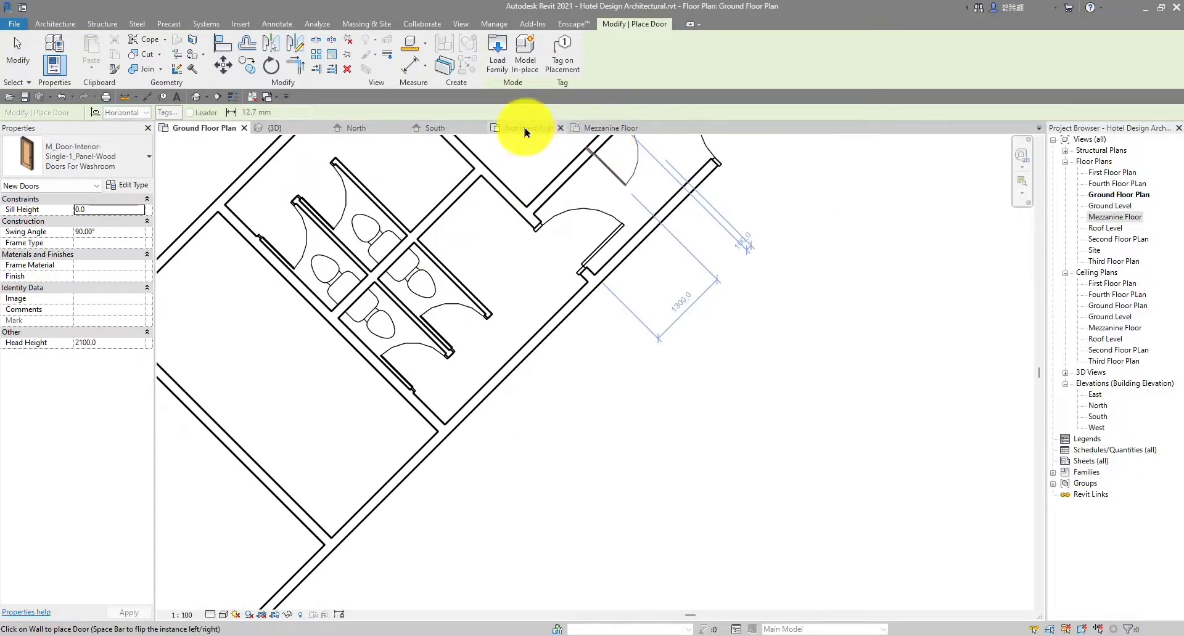
Switch to the First Floor Plan and zoom in on the washroom stalls
click(526, 131)
scroll(462, 342, up, 5)
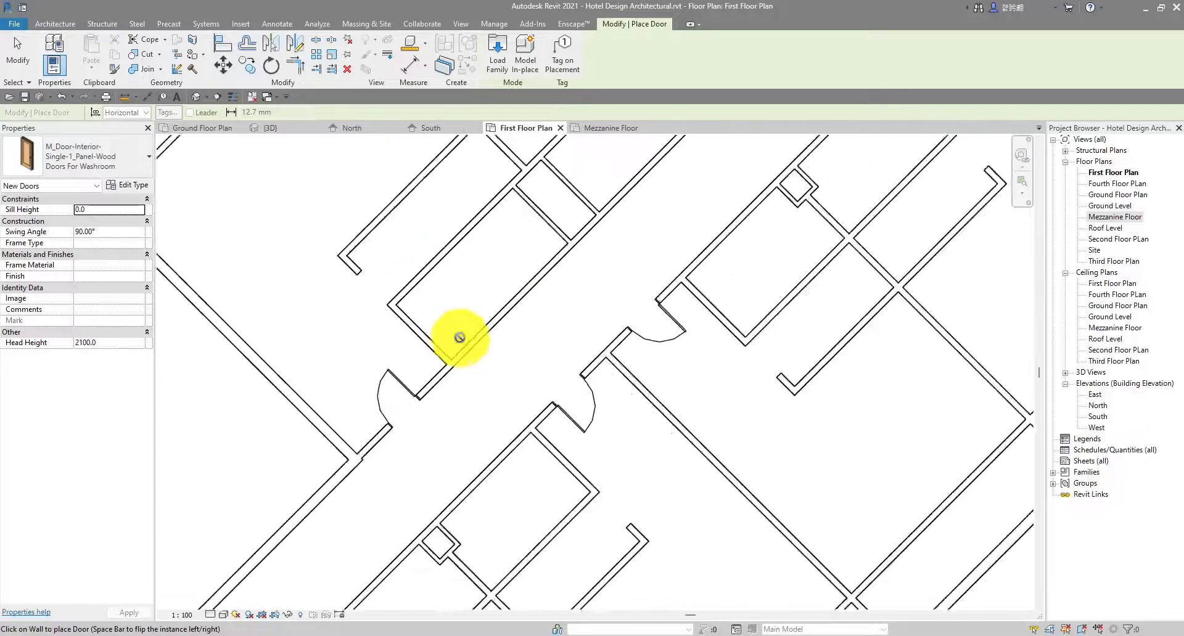
scroll(463, 340, up, 2)
scroll(468, 339, down, 2)
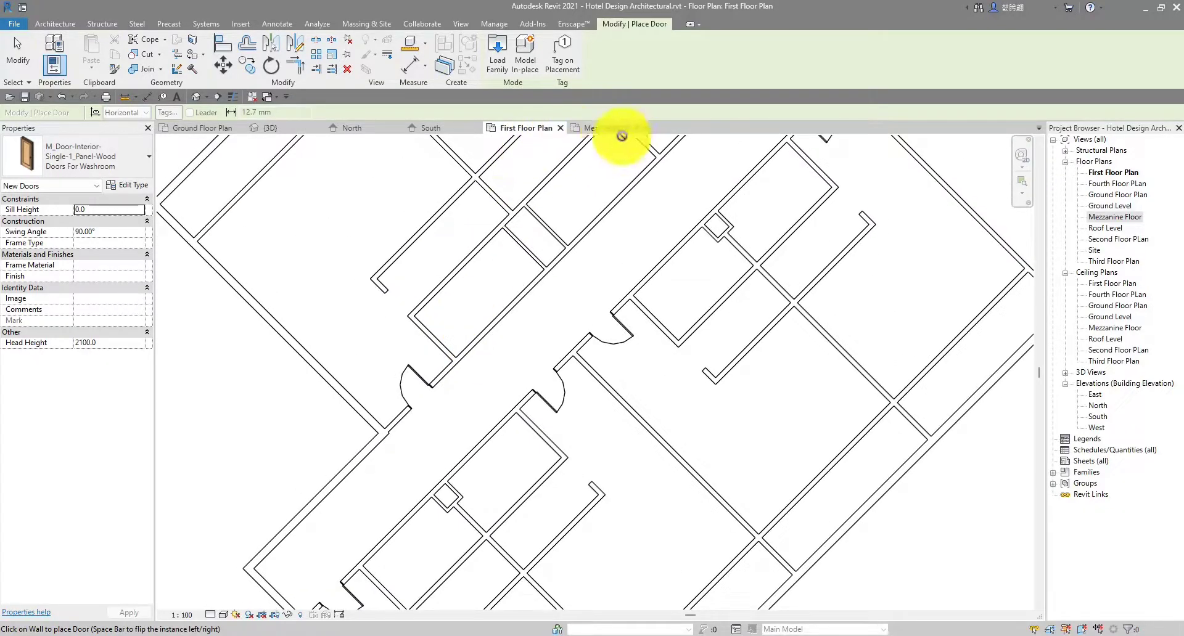
scroll(431, 373, up, 3)
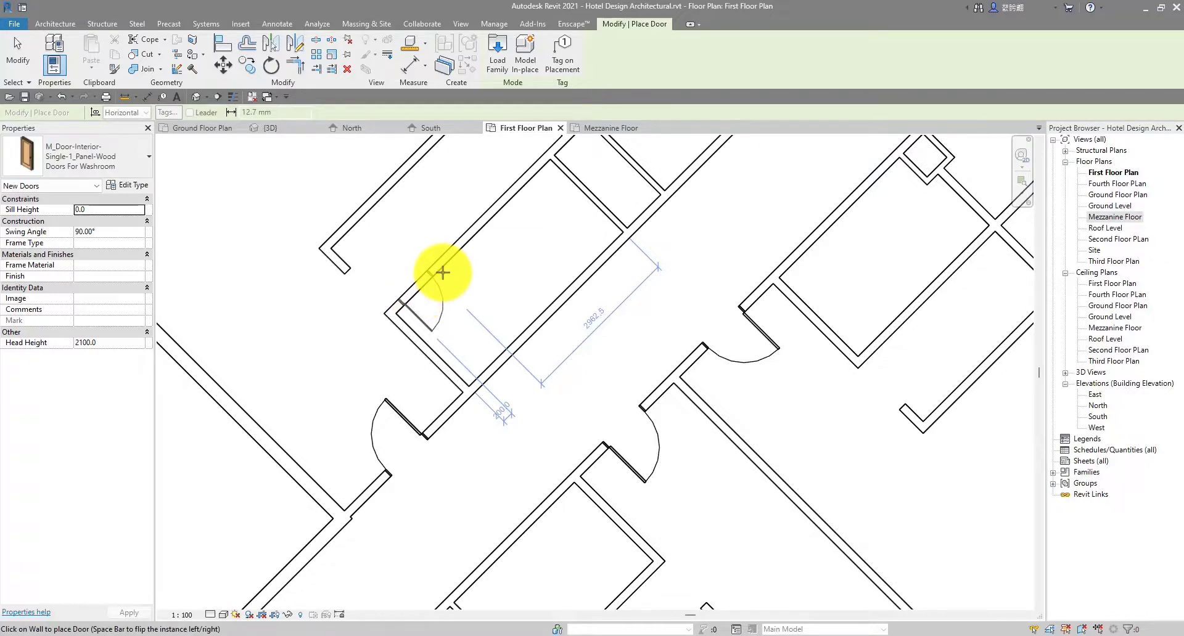
scroll(469, 271, down, 4)
scroll(528, 370, up, 3)
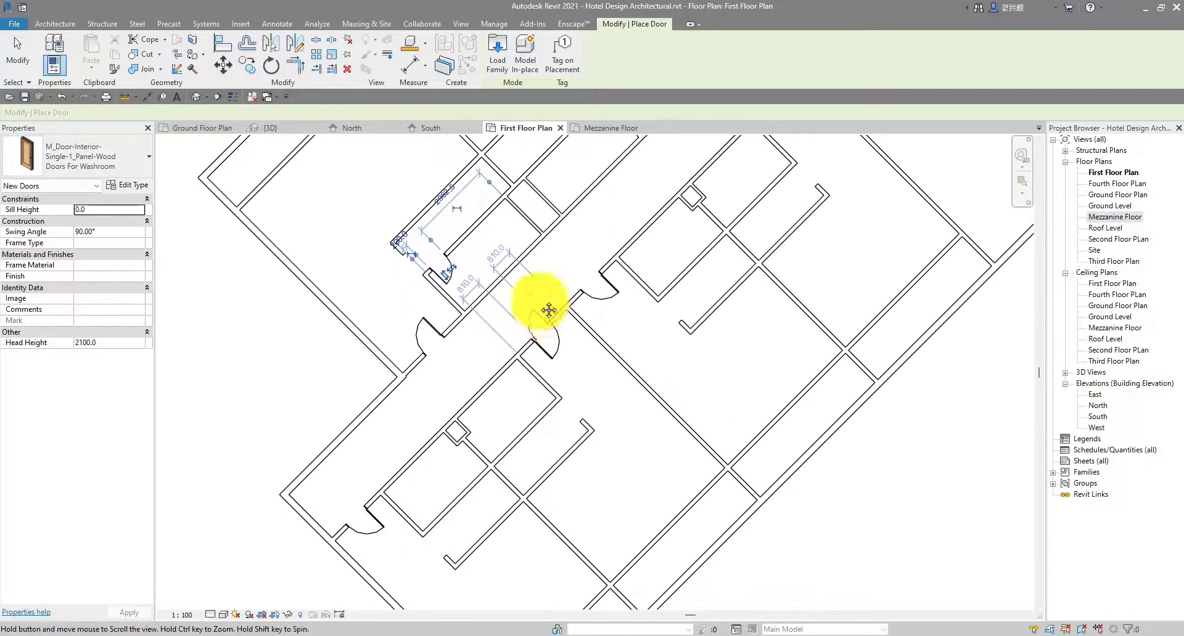
scroll(431, 542, up, 3)
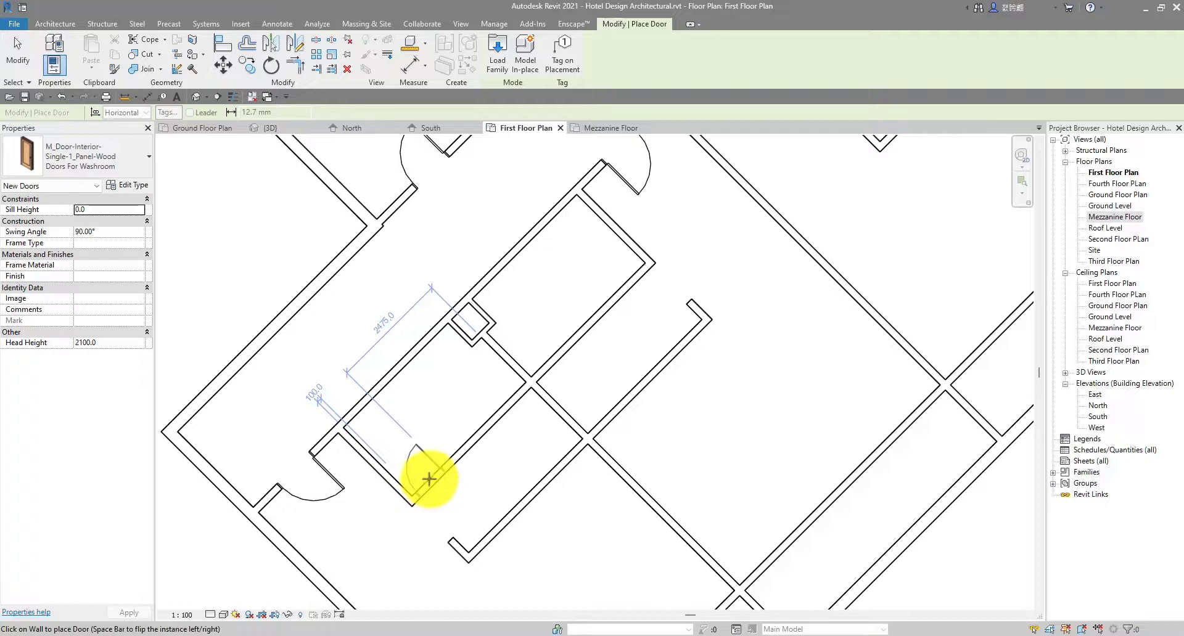
scroll(429, 479, down, 2)
scroll(430, 478, up, 4)
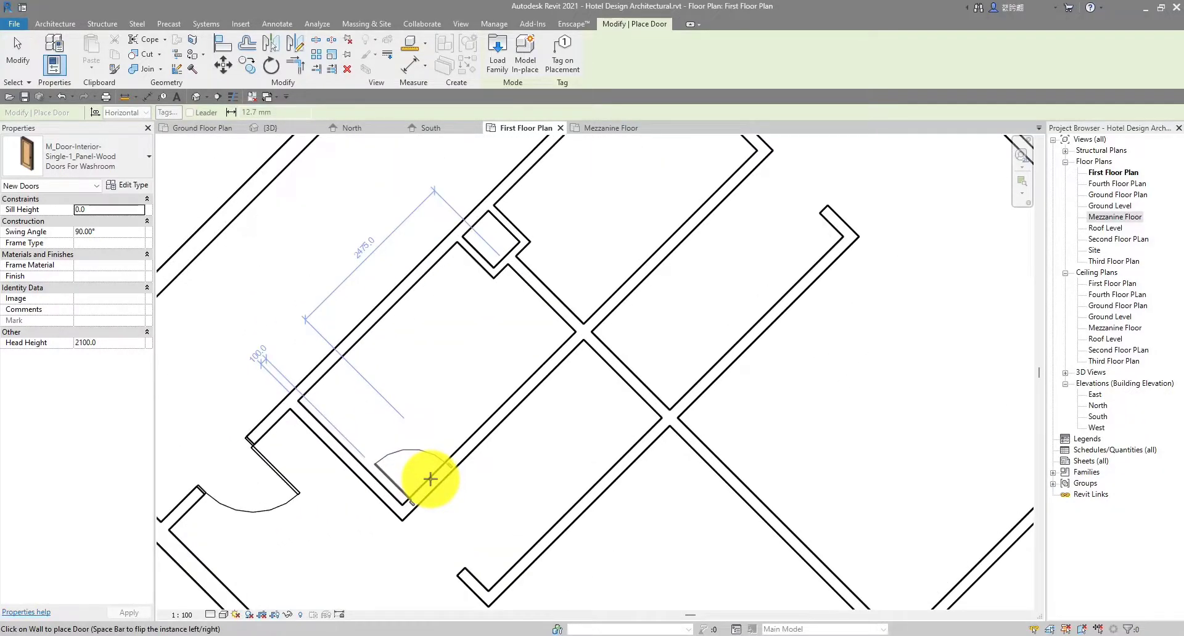
scroll(616, 344, down, 2)
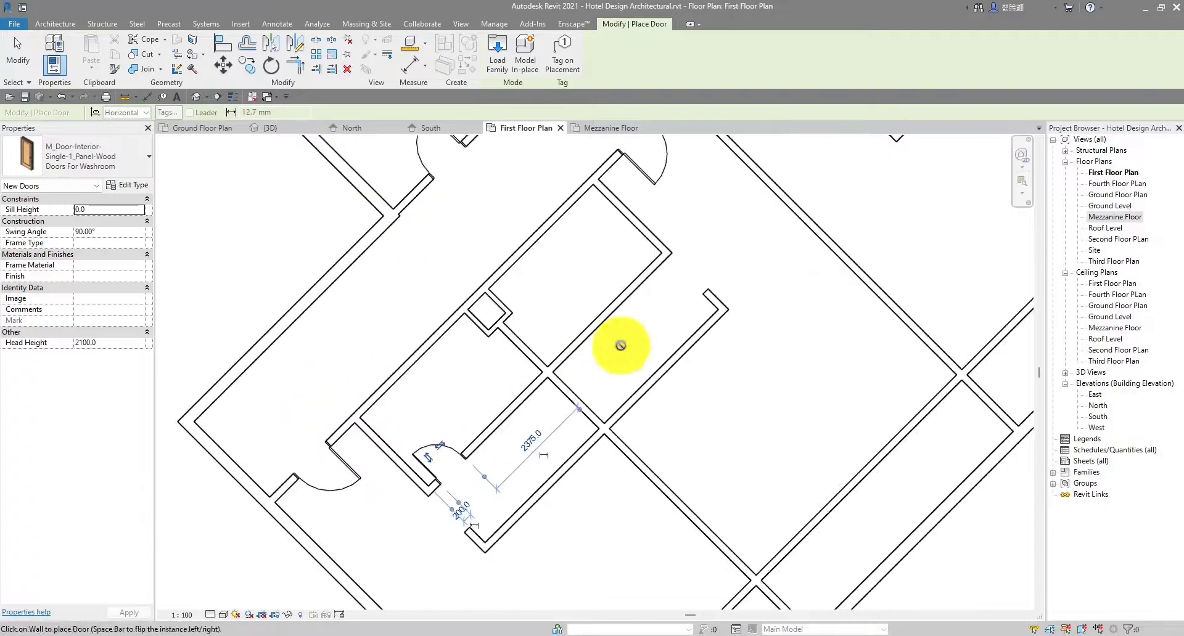
scroll(573, 314, up, 4)
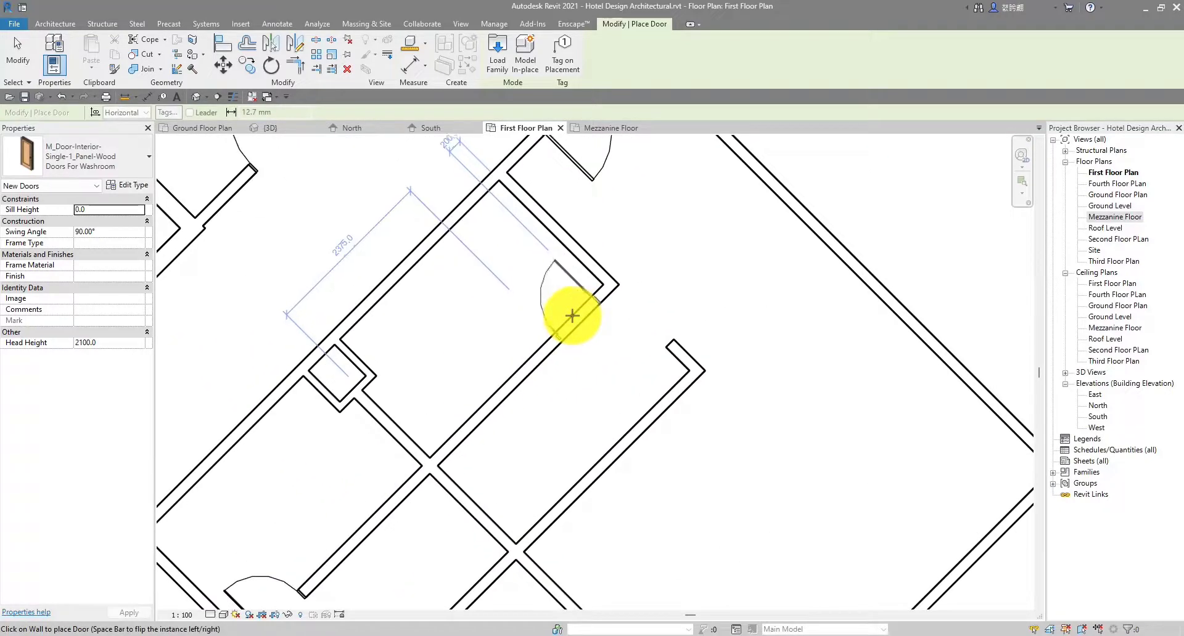
Place Doors For Washroom doors in two adjacent stall walls
click(572, 315)
scroll(502, 324, down, 3)
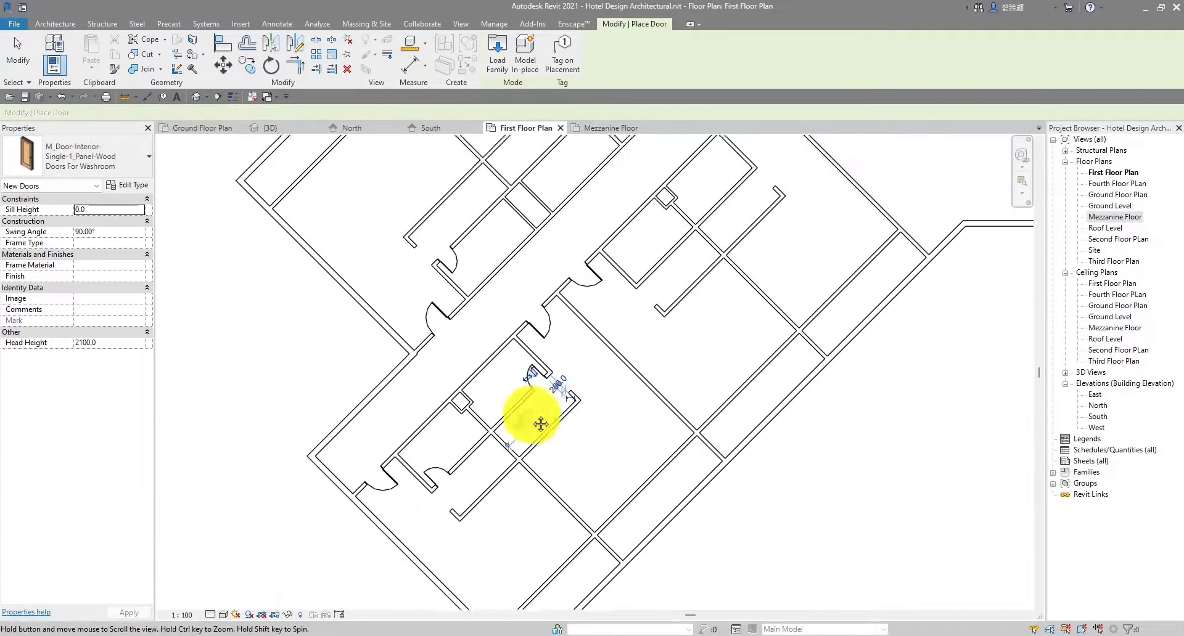
scroll(512, 320, up, 4)
scroll(525, 384, up, 1)
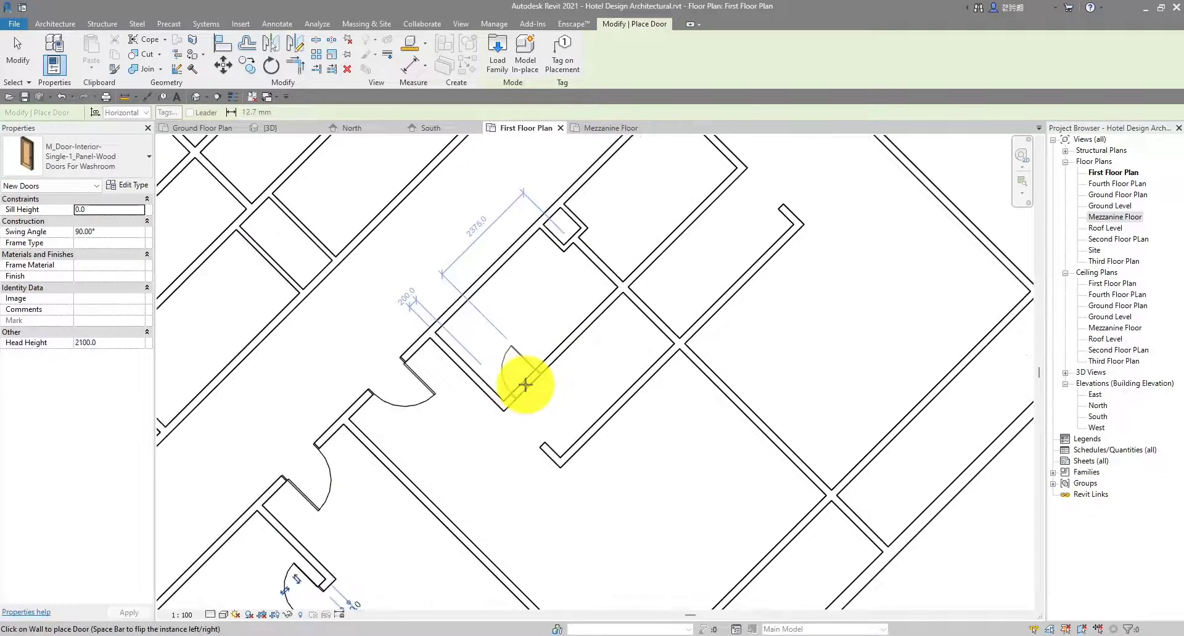
click(525, 384)
scroll(530, 490, down, 2)
scroll(613, 311, up, 3)
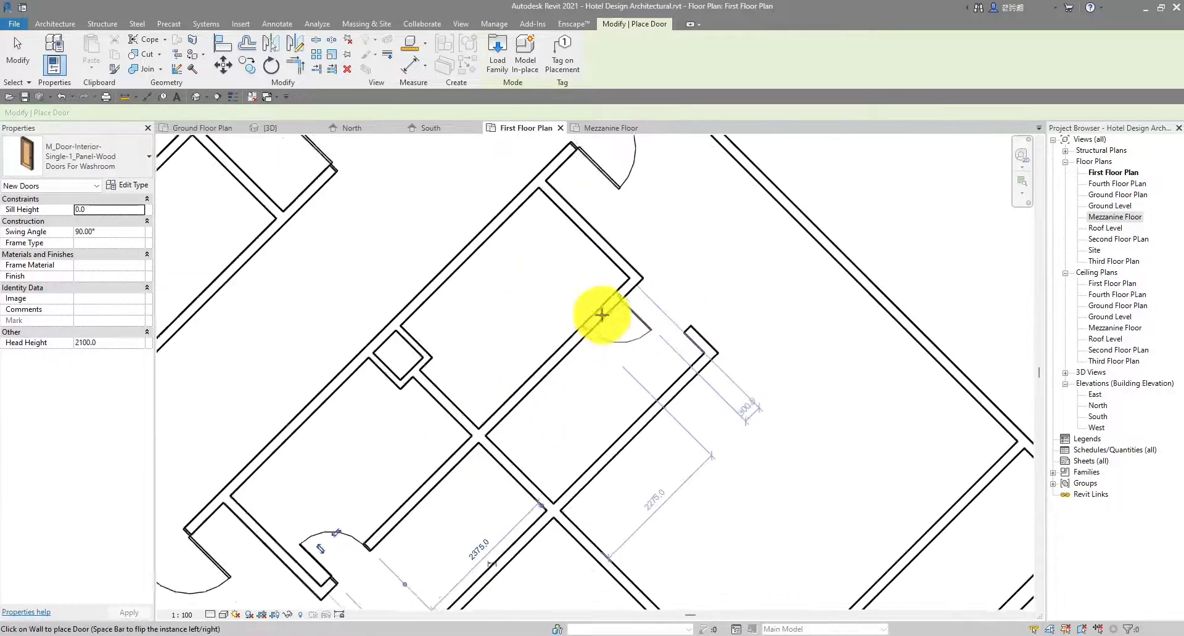
scroll(604, 303, down, 1)
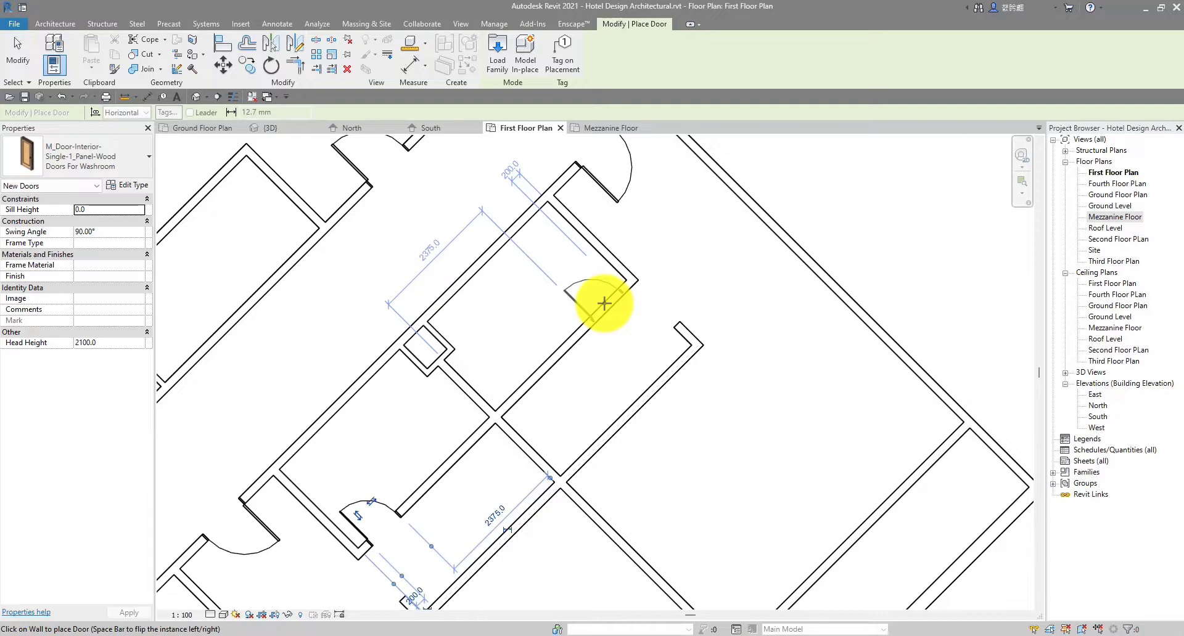
scroll(530, 304, down, 4)
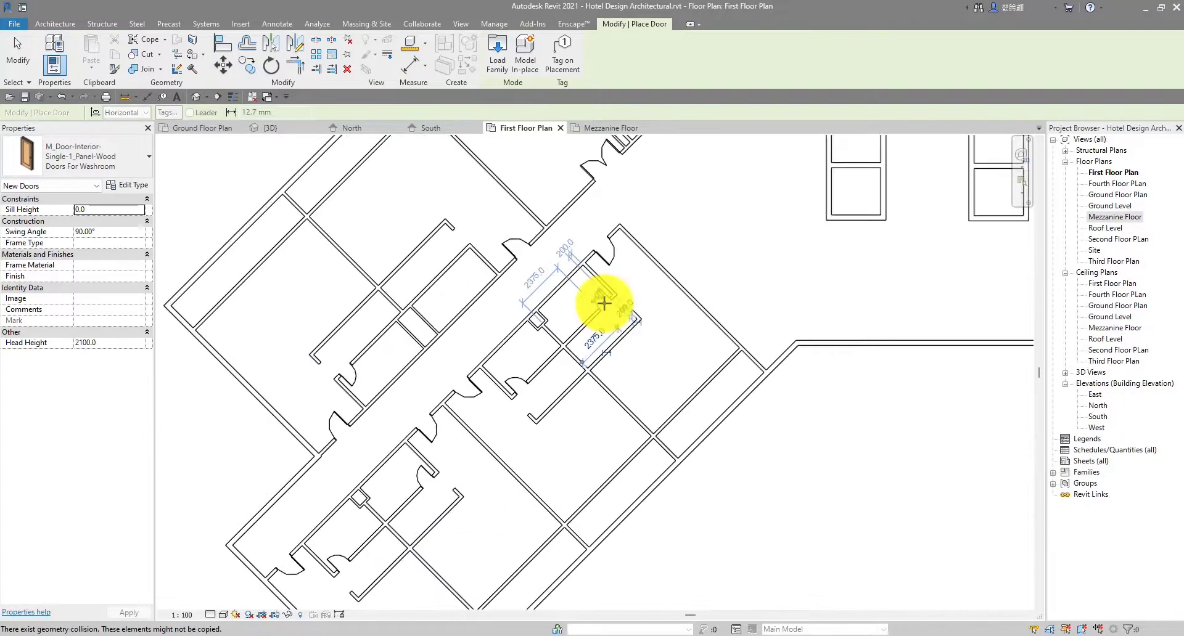
scroll(547, 357, up, 3)
scroll(502, 311, up, 3)
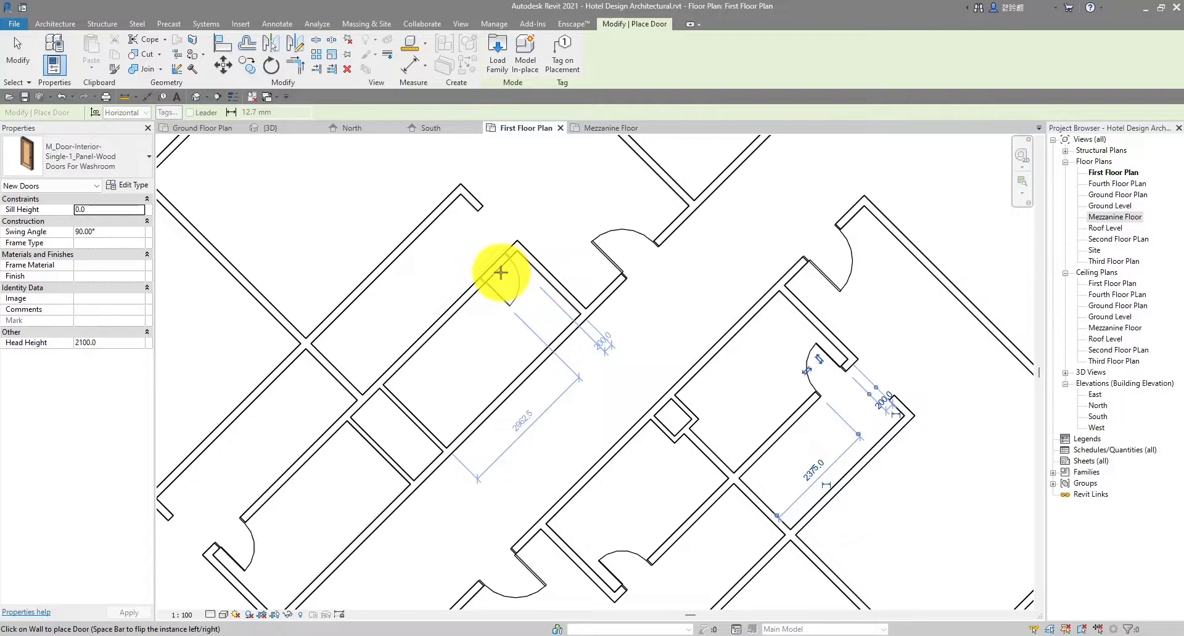
Place a washroom door in the first stall wall, then move to another washroom
click(501, 272)
scroll(502, 272, down, 2)
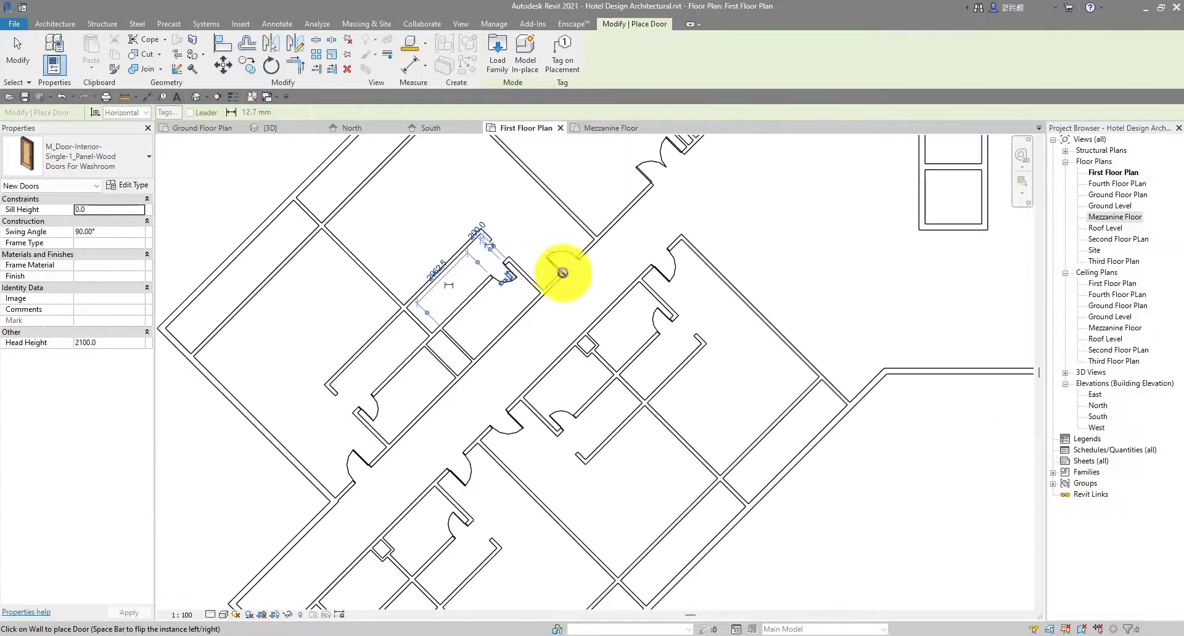
scroll(765, 280, down, 1)
middle_drag(778, 278, 609, 399)
middle_drag(639, 296, 550, 332)
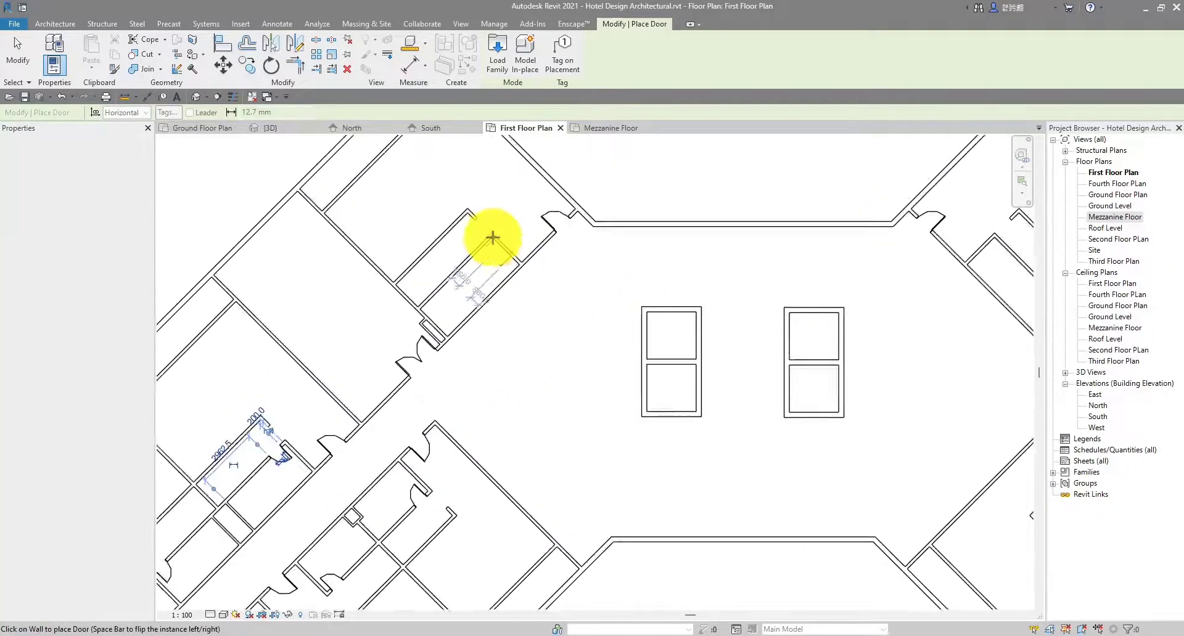
scroll(480, 253, up, 3)
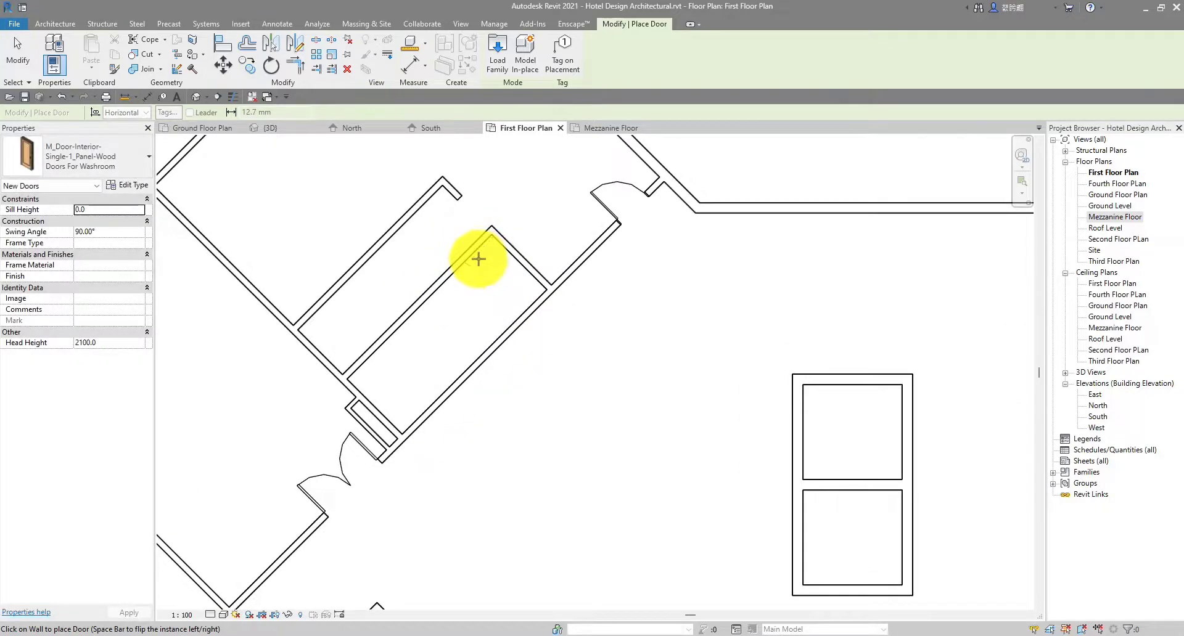
scroll(479, 254, down, 4)
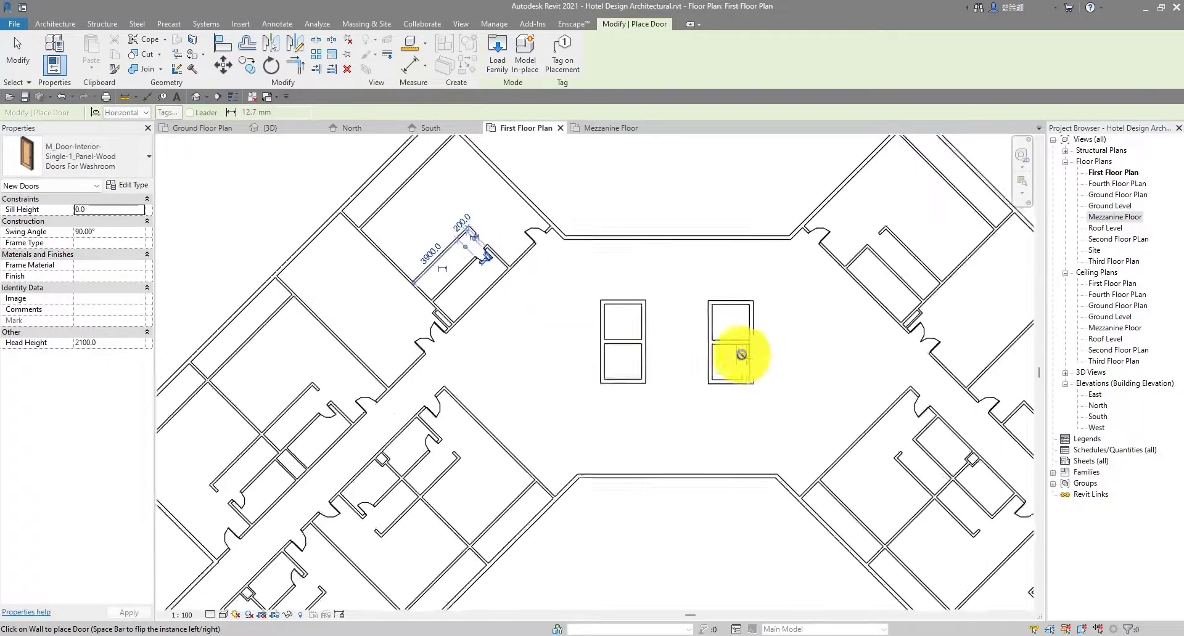
scroll(575, 253, up, 4)
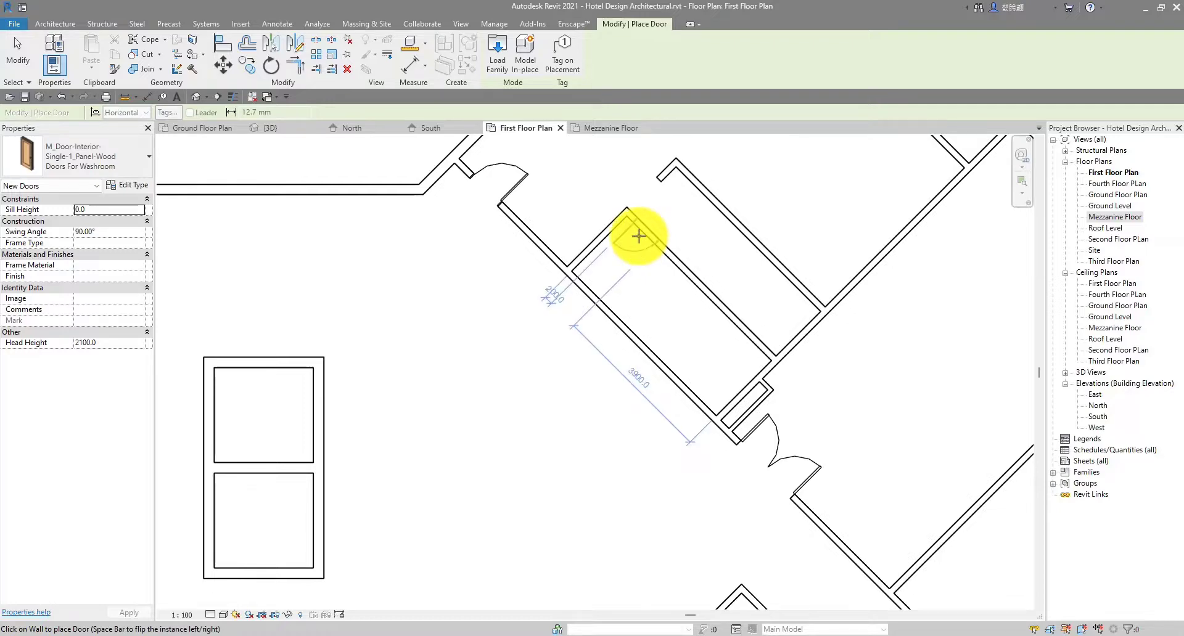
scroll(638, 235, down, 4)
middle_drag(759, 489, 719, 322)
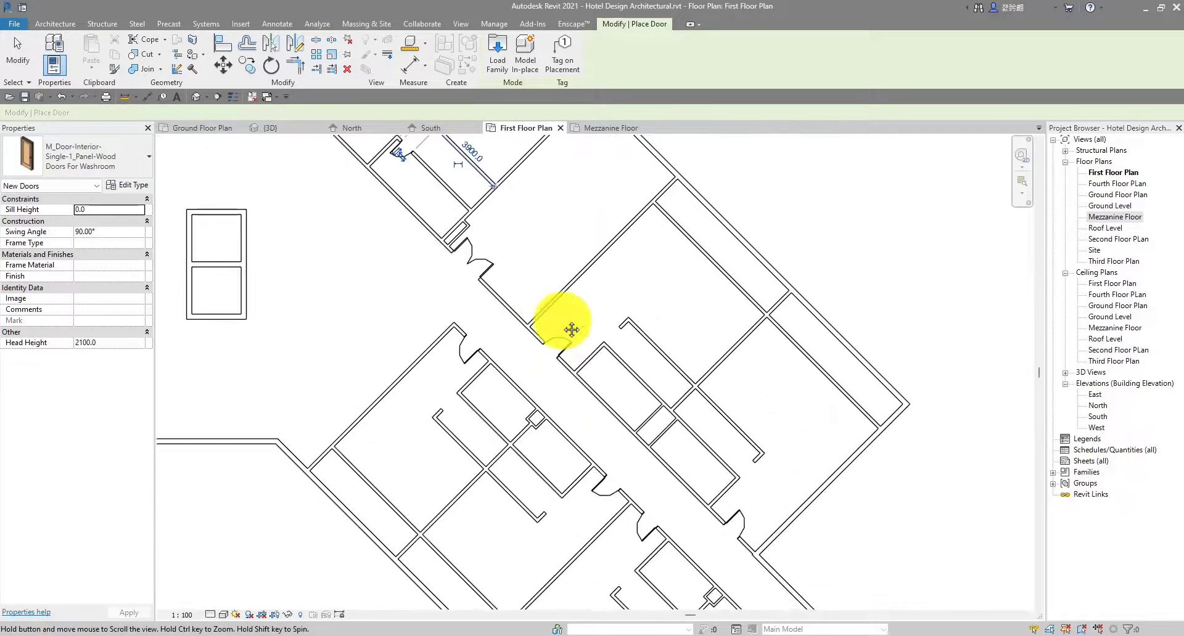
scroll(706, 370, up, 4)
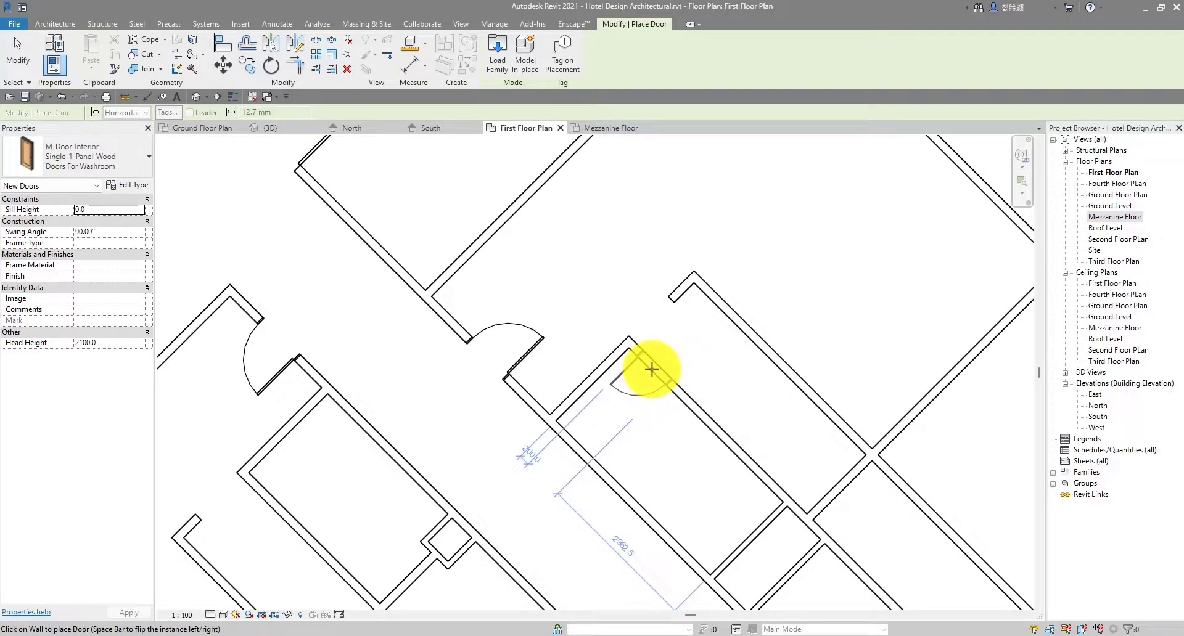
Add stall doors in two more washrooms' stall walls
click(651, 369)
scroll(665, 390, down, 3)
middle_drag(717, 487, 649, 409)
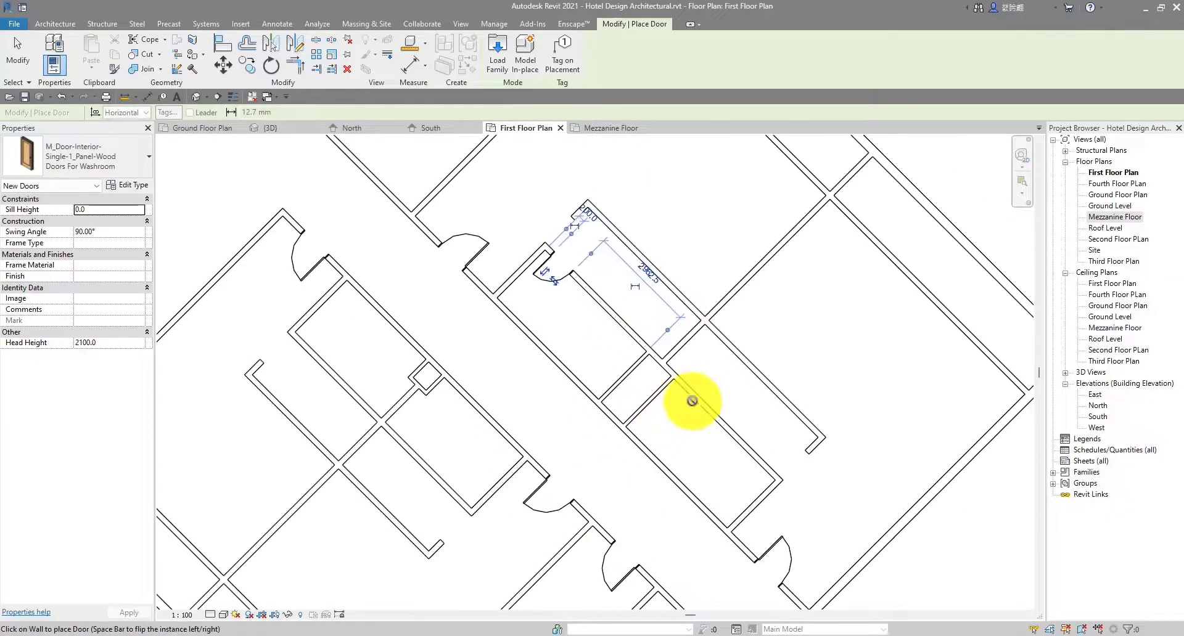
scroll(694, 398, up, 3)
scroll(703, 378, down, 2)
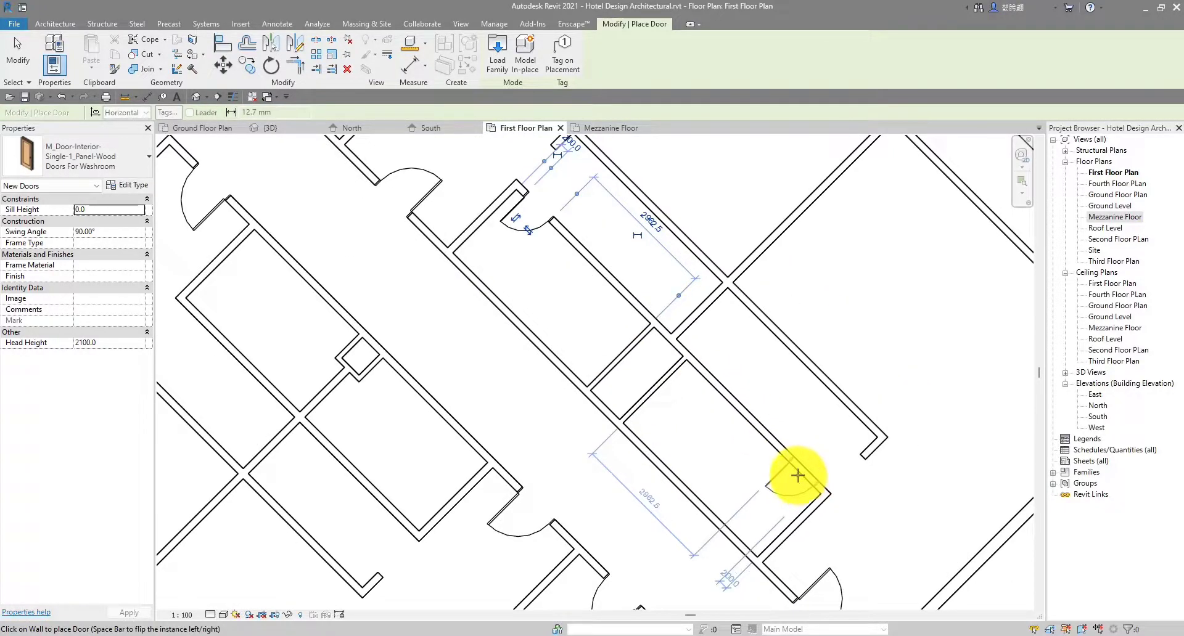
click(797, 476)
scroll(793, 468, down, 4)
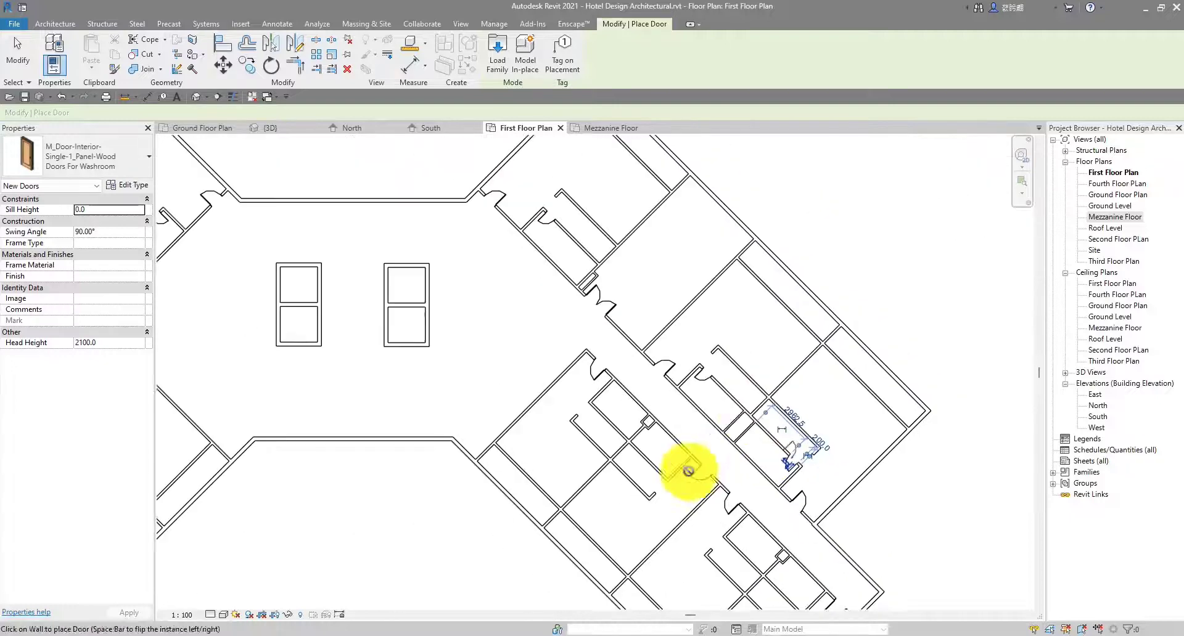
middle_drag(689, 471, 697, 327)
scroll(626, 248, up, 3)
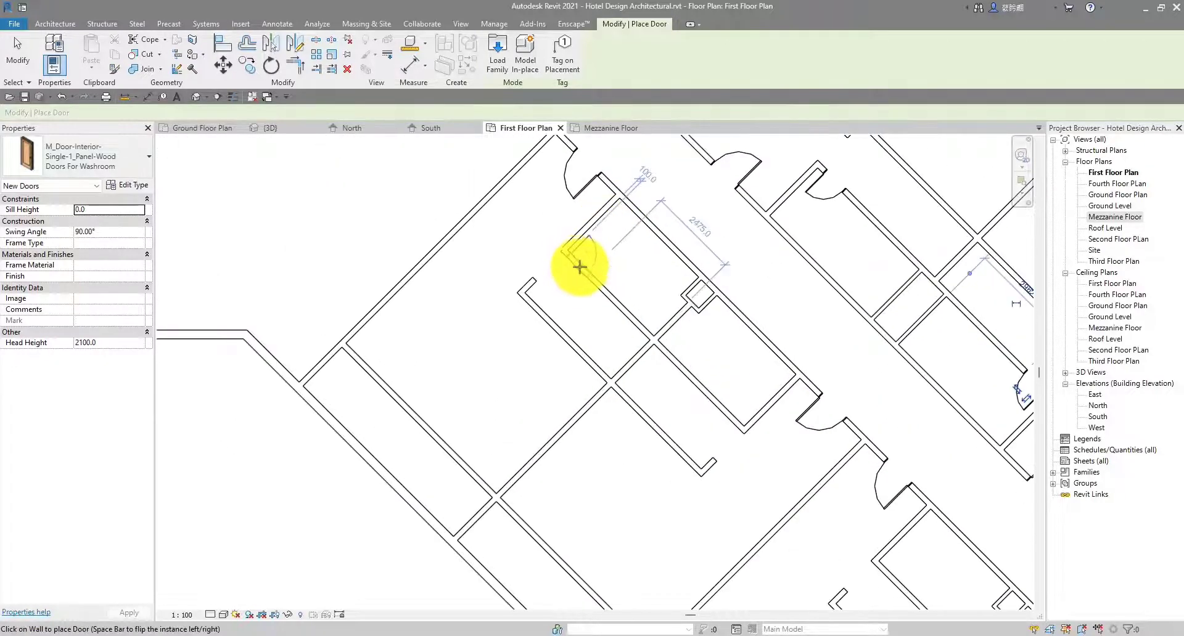
scroll(579, 267, up, 1)
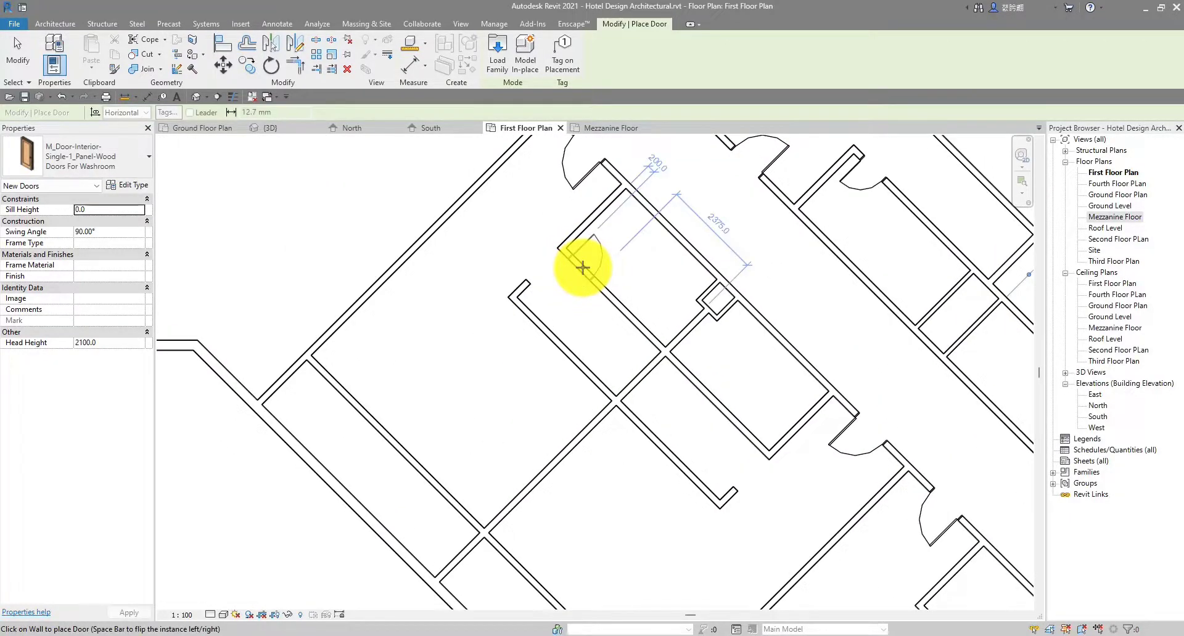
Place three stall doors in the upper-left washroom and the next one
click(583, 267)
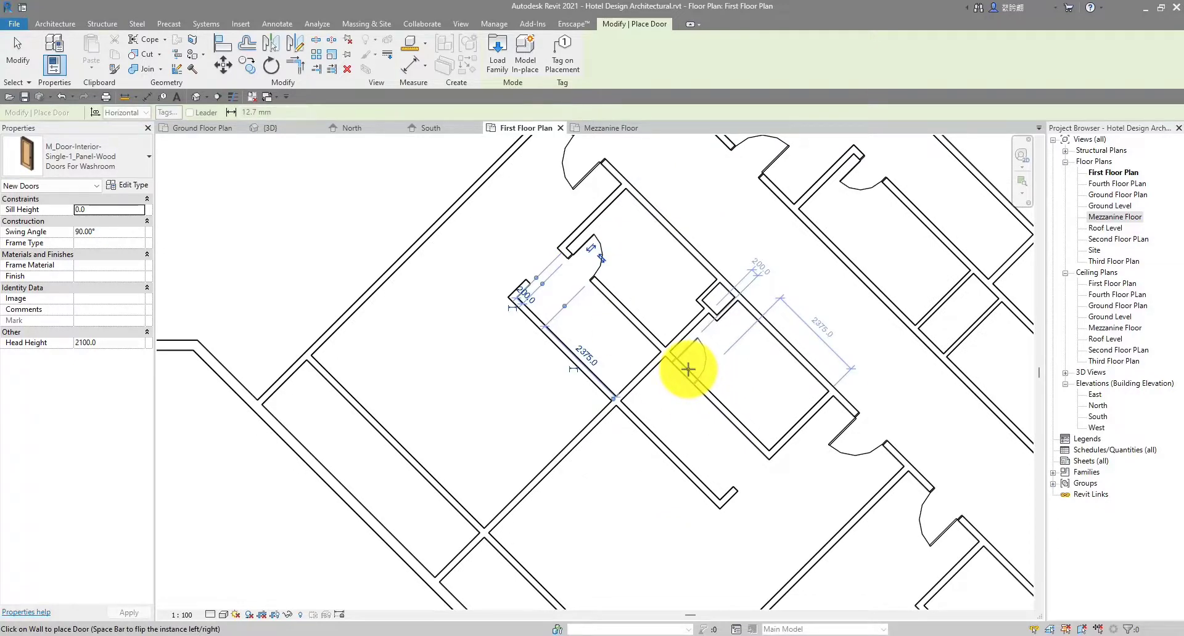
click(688, 370)
scroll(750, 454, down, 2)
middle_drag(750, 455, 578, 349)
scroll(700, 449, up, 3)
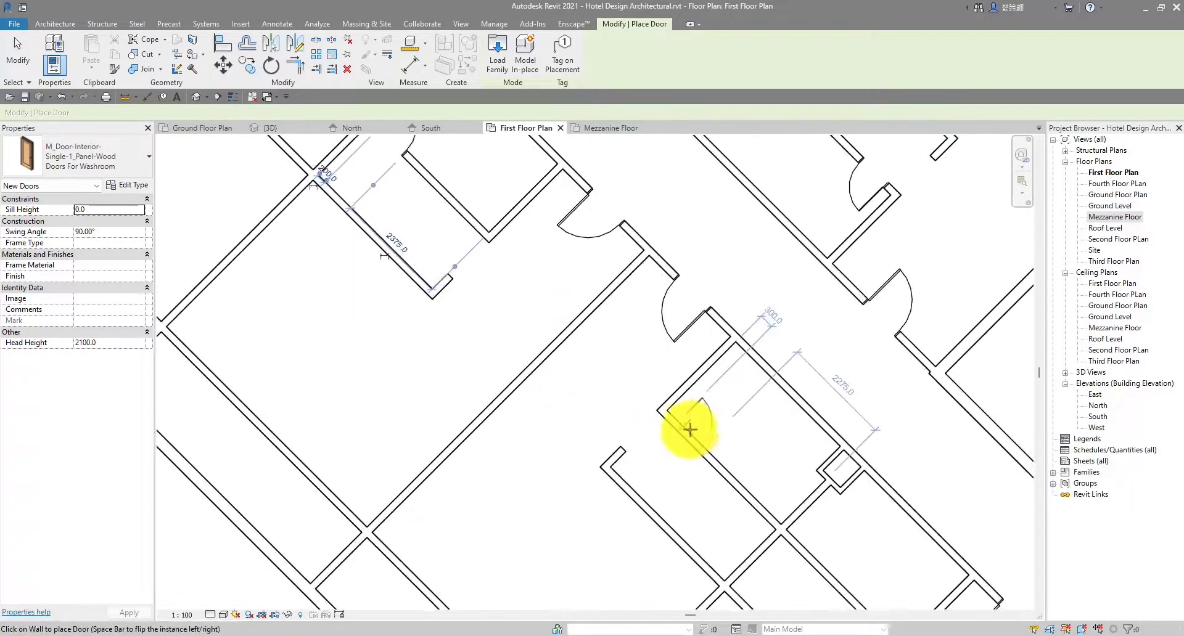
click(688, 429)
scroll(797, 533, down, 3)
Place the last stall door in the lower washroom and end door placement
middle_drag(798, 533, 679, 418)
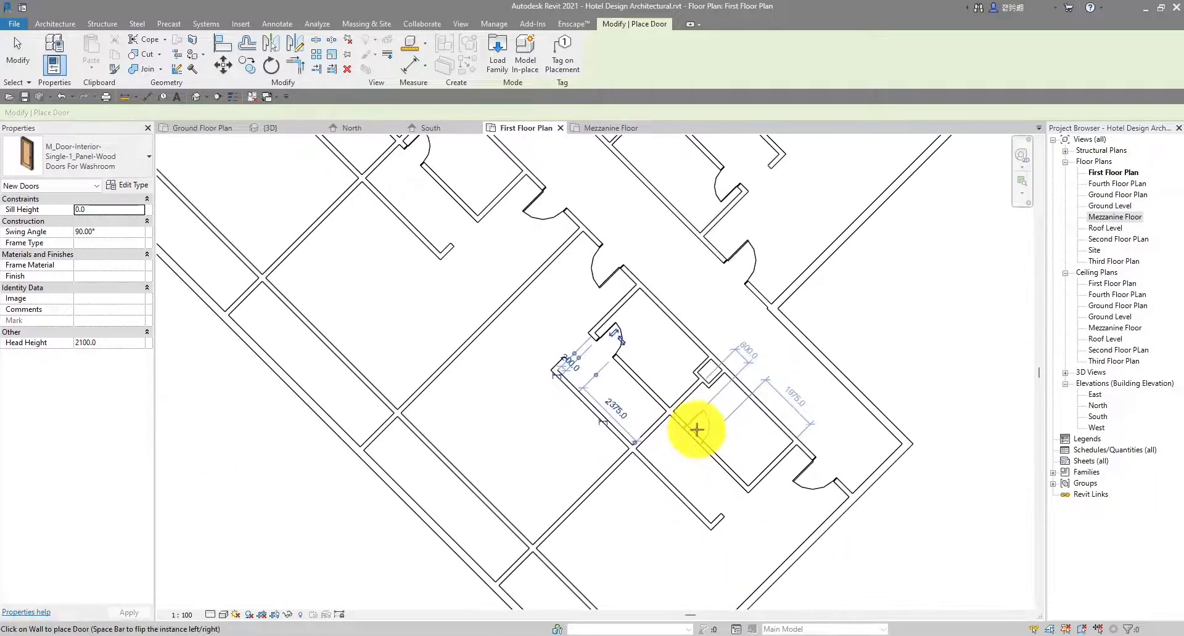
scroll(694, 431, up, 2)
scroll(751, 483, down, 2)
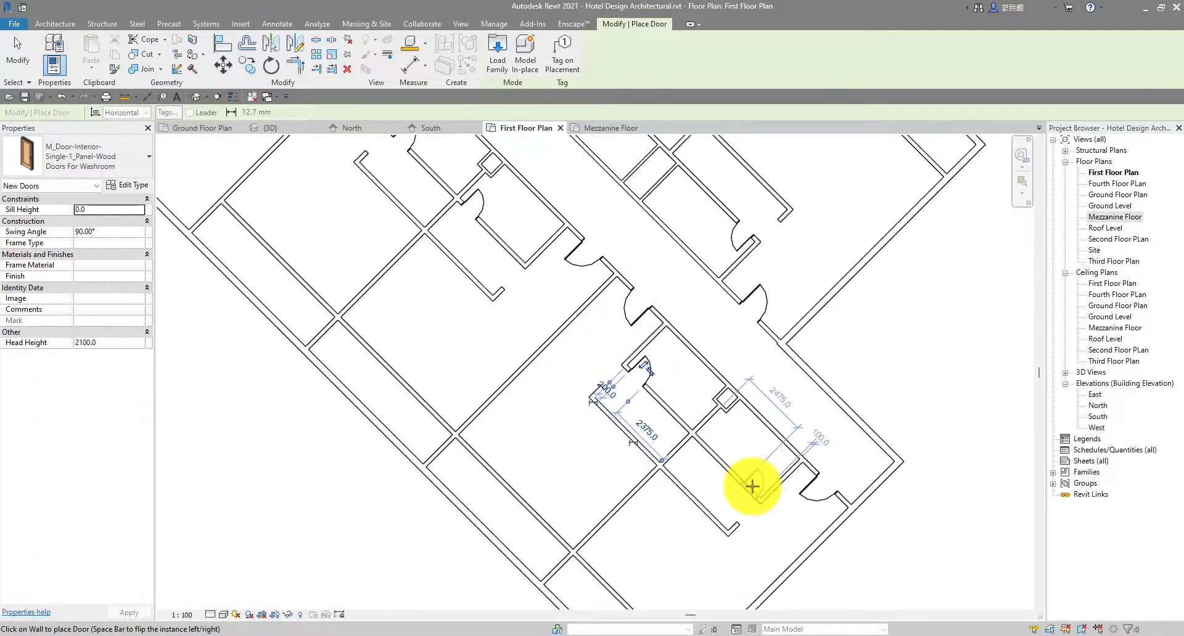
scroll(752, 486, up, 2)
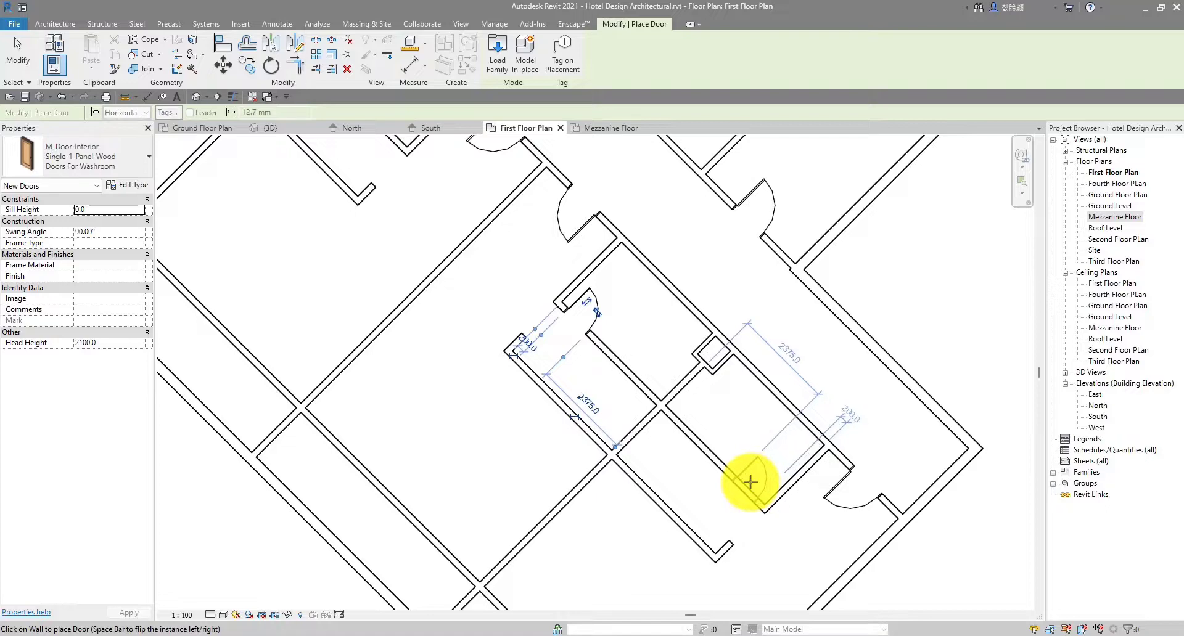
click(751, 483)
scroll(750, 484, down, 3)
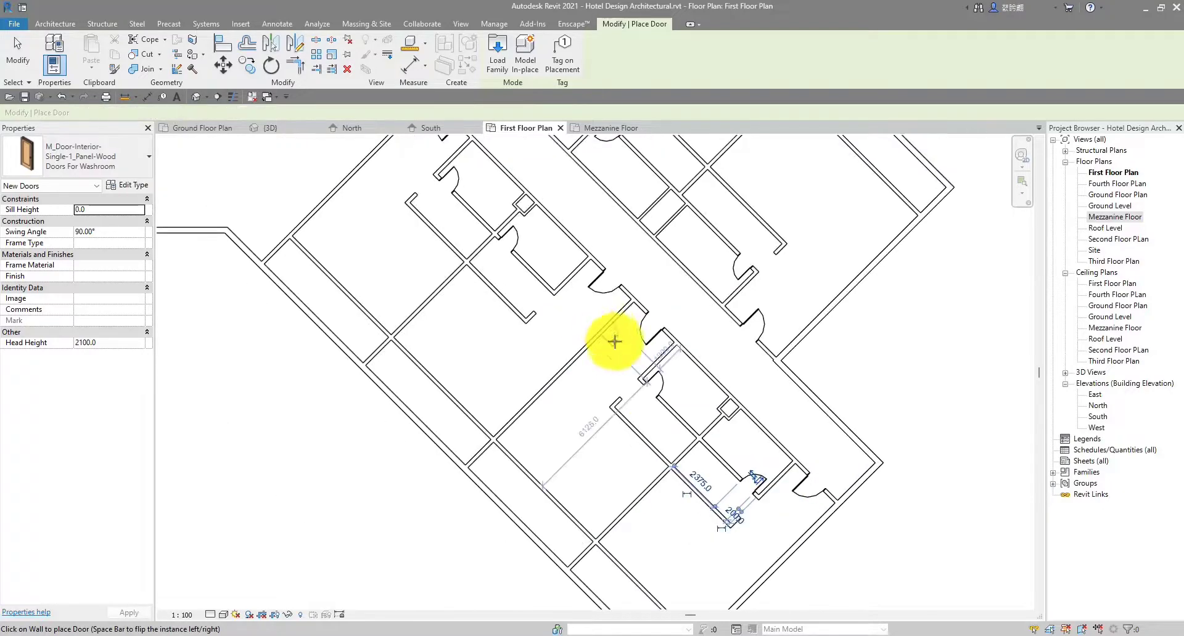
middle_drag(561, 287, 586, 356)
scroll(586, 356, up, 2)
key(Escape)
Slide one washroom stall door to a new position along its wall and deselect it
click(556, 353)
scroll(554, 333, up, 1)
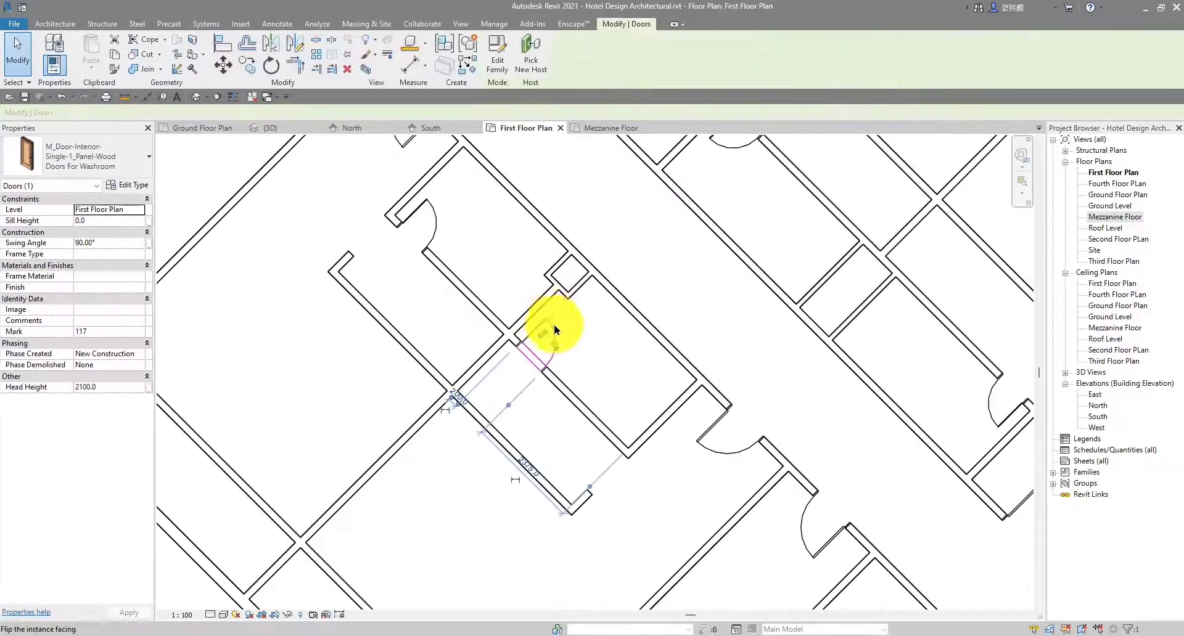
drag(534, 337, 611, 431)
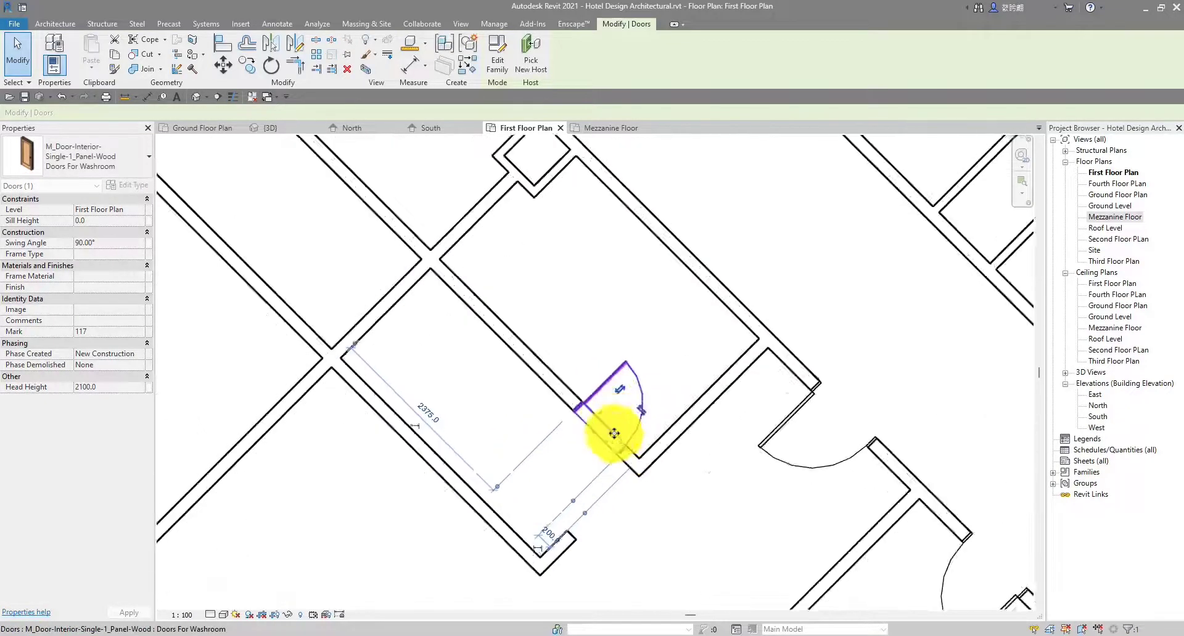
scroll(617, 433, up, 3)
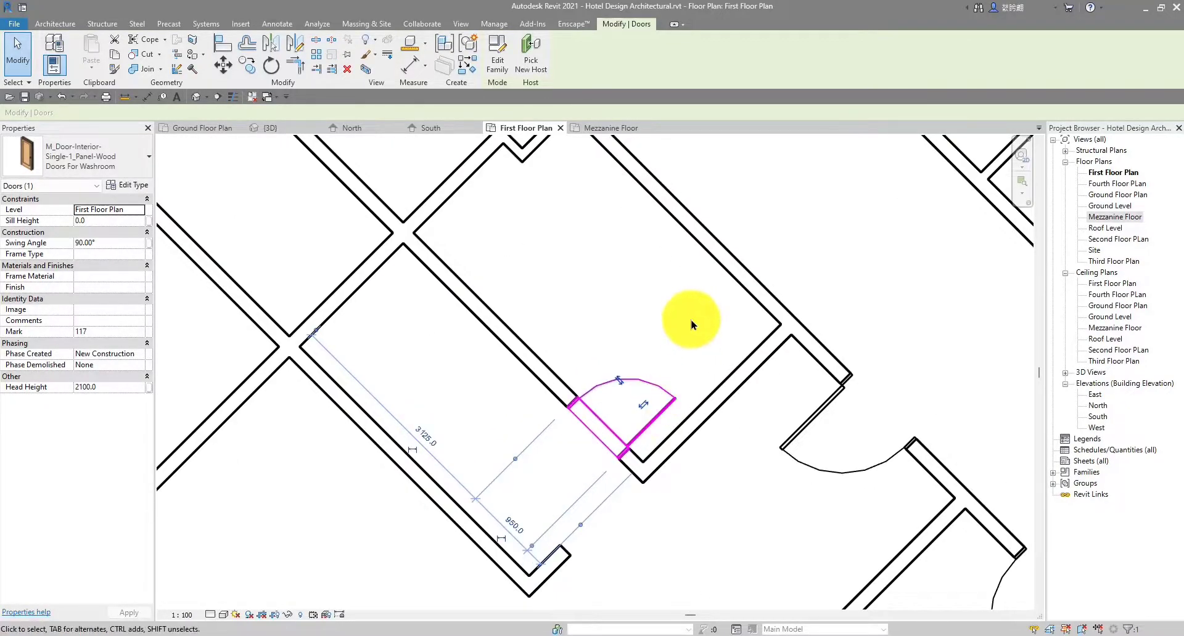
click(691, 325)
Pan and zoom out until the whole First Floor Plan is visible
scroll(692, 325, down, 5)
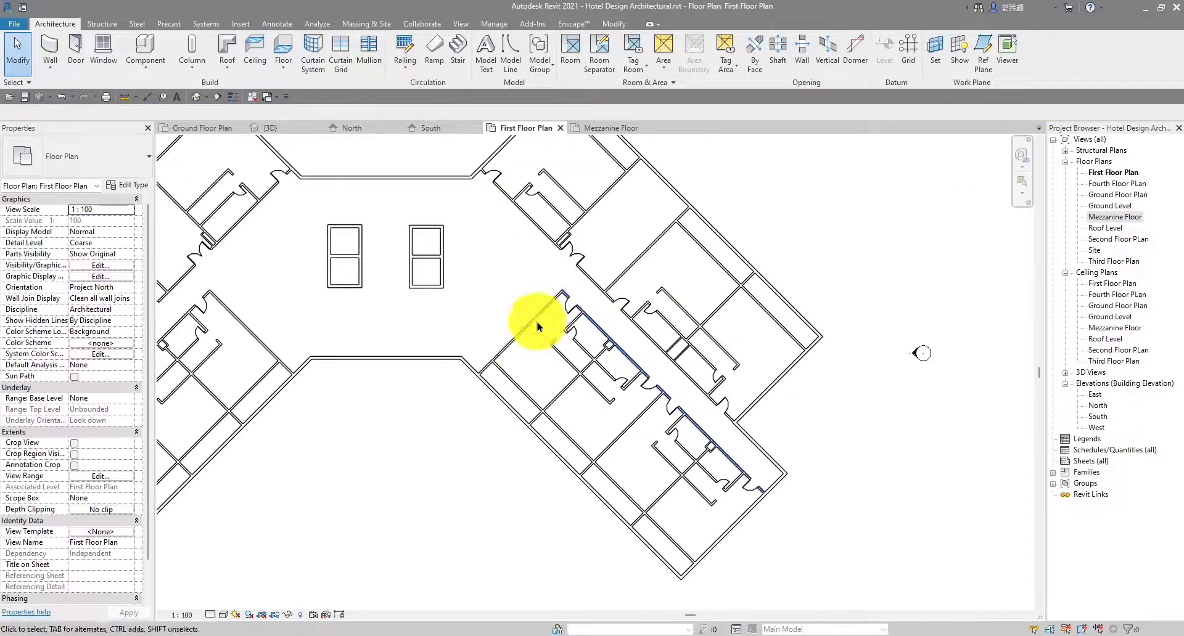
scroll(586, 309, down, 2)
scroll(681, 362, up, 6)
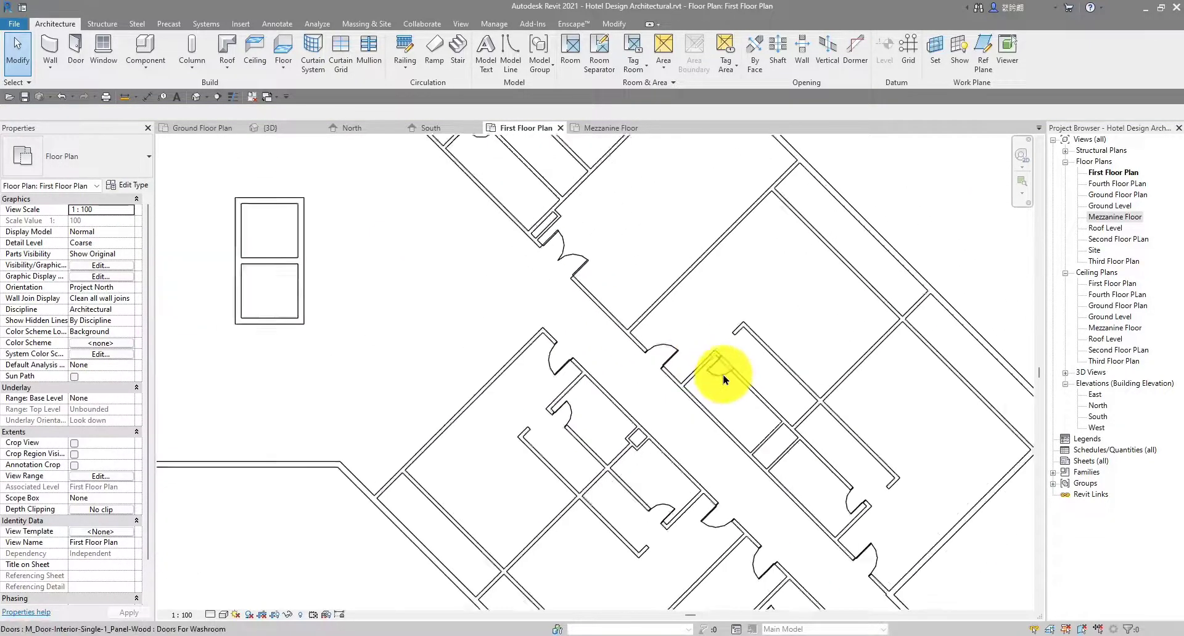
scroll(723, 379, down, 4)
middle_drag(730, 370, 628, 347)
middle_drag(778, 354, 798, 272)
scroll(320, 440, up, 8)
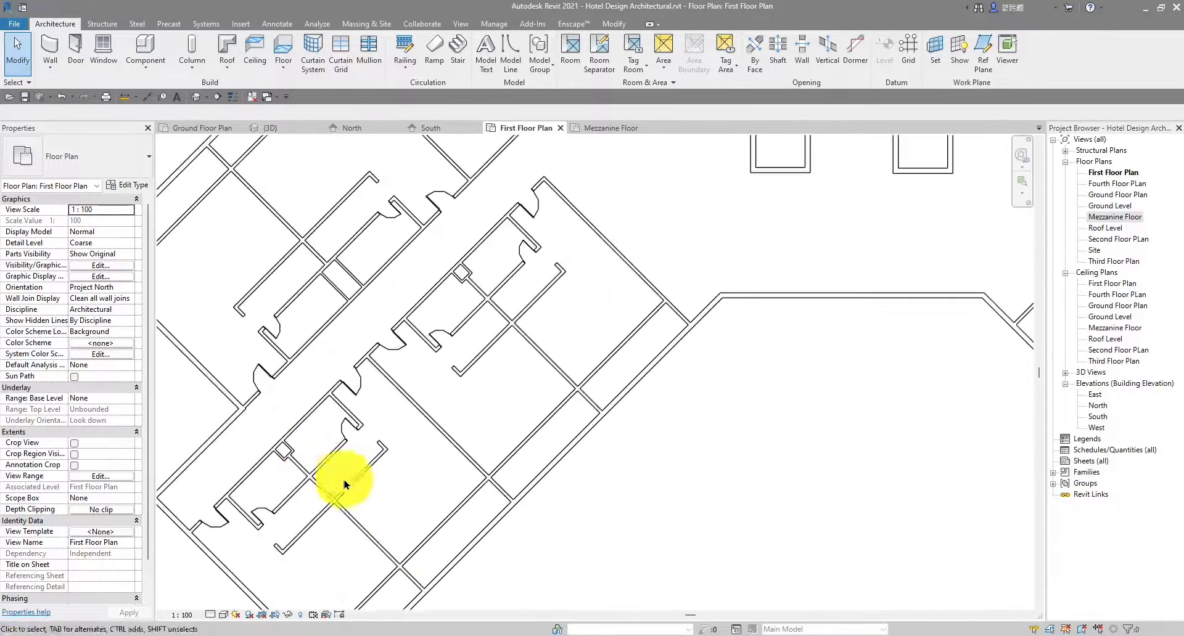
scroll(472, 527, down, 5)
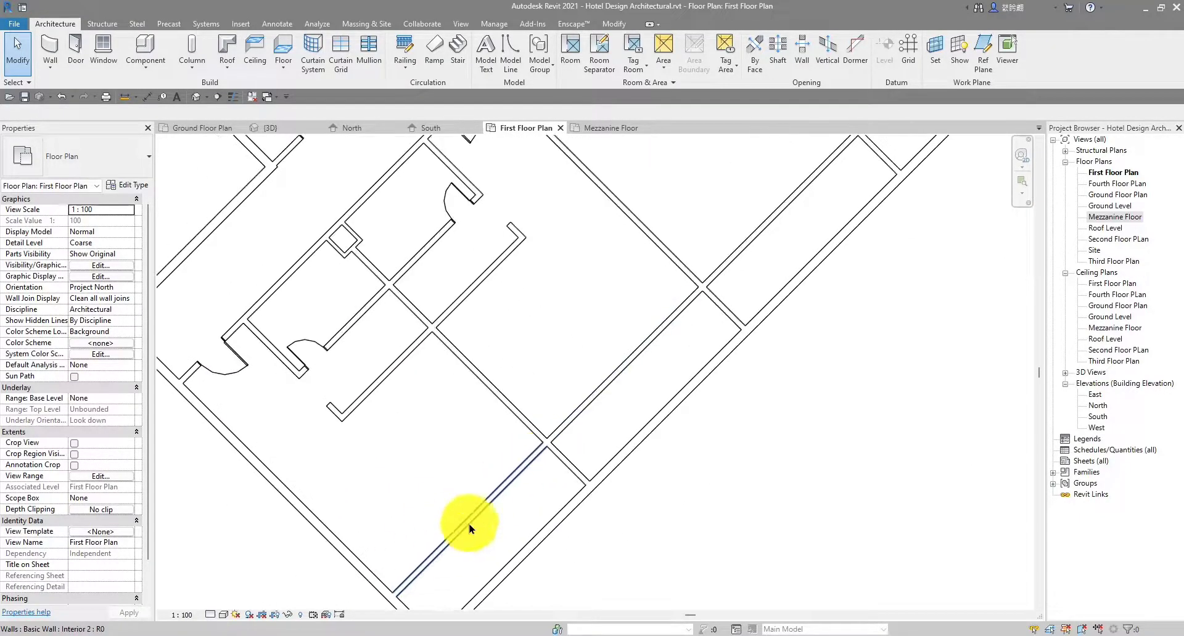
scroll(511, 558, up, 7)
scroll(576, 438, down, 3)
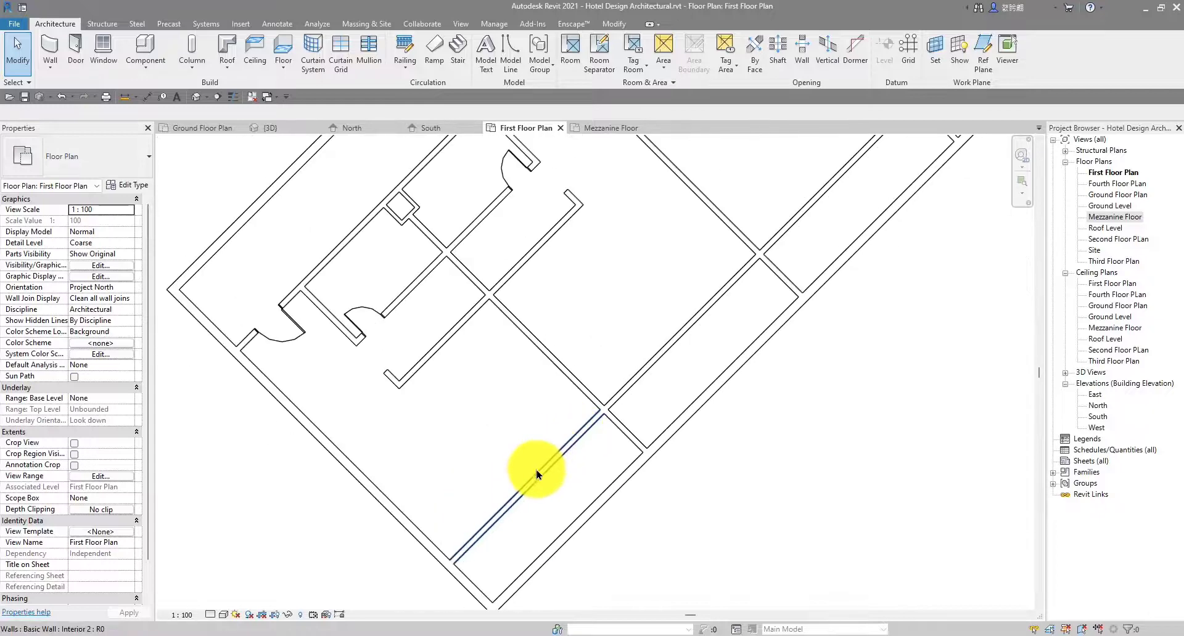
scroll(538, 505, down, 2)
scroll(570, 516, up, 3)
scroll(568, 508, down, 5)
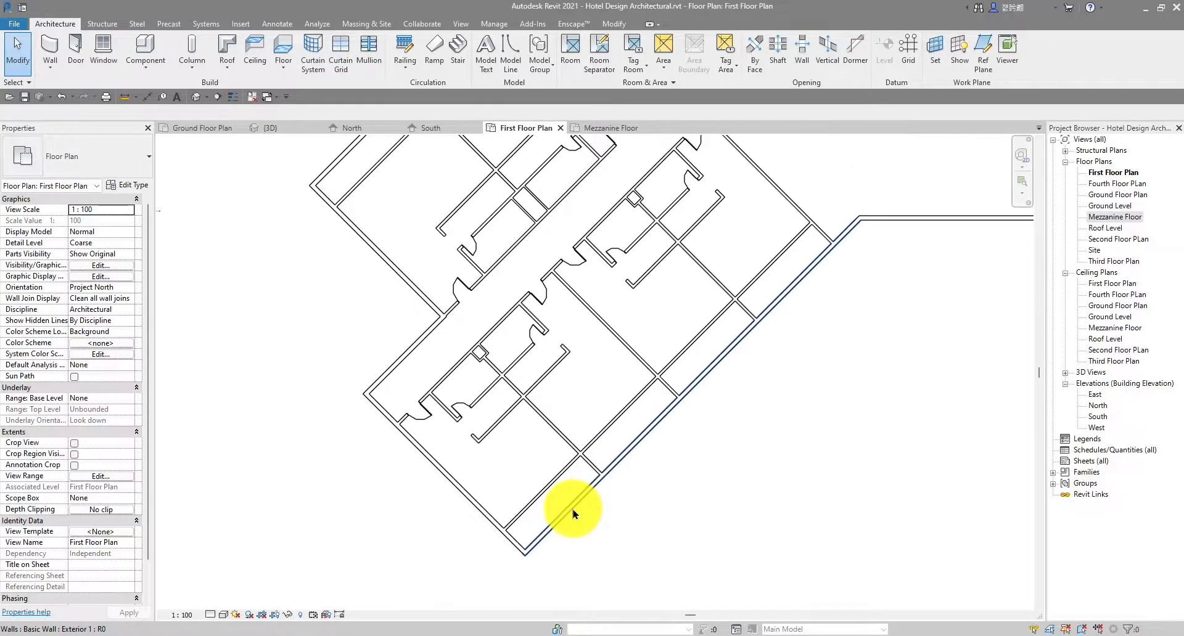
scroll(541, 473, up, 7)
scroll(542, 474, down, 5)
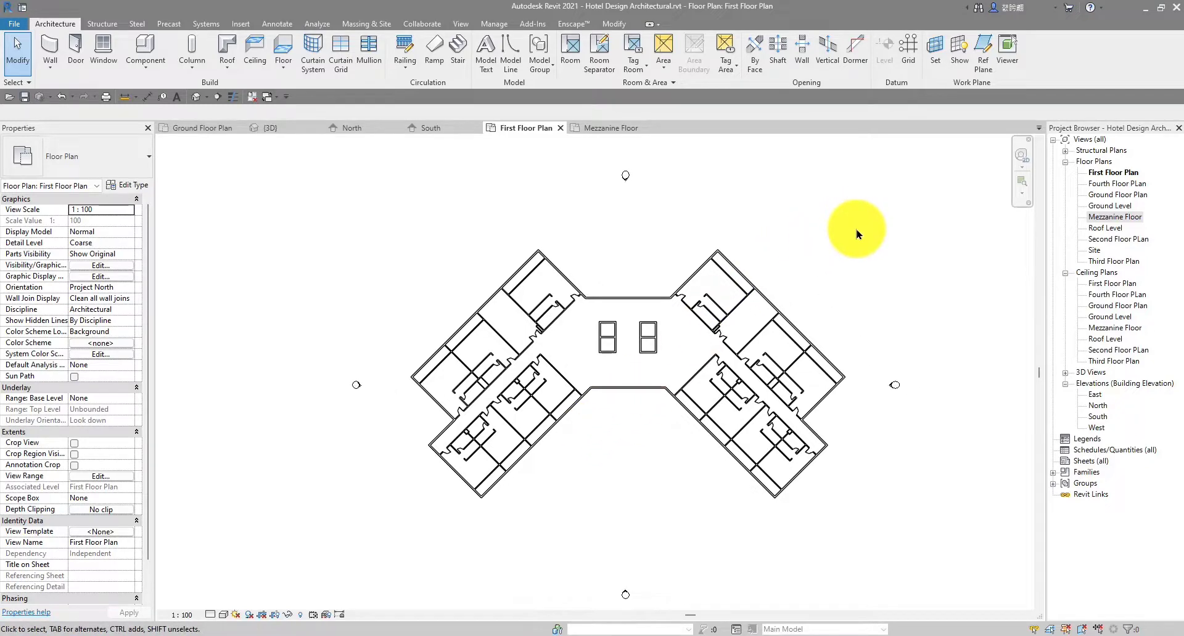
Select the whole building and filter the selection down to the 30 doors
drag(856, 230, 395, 545)
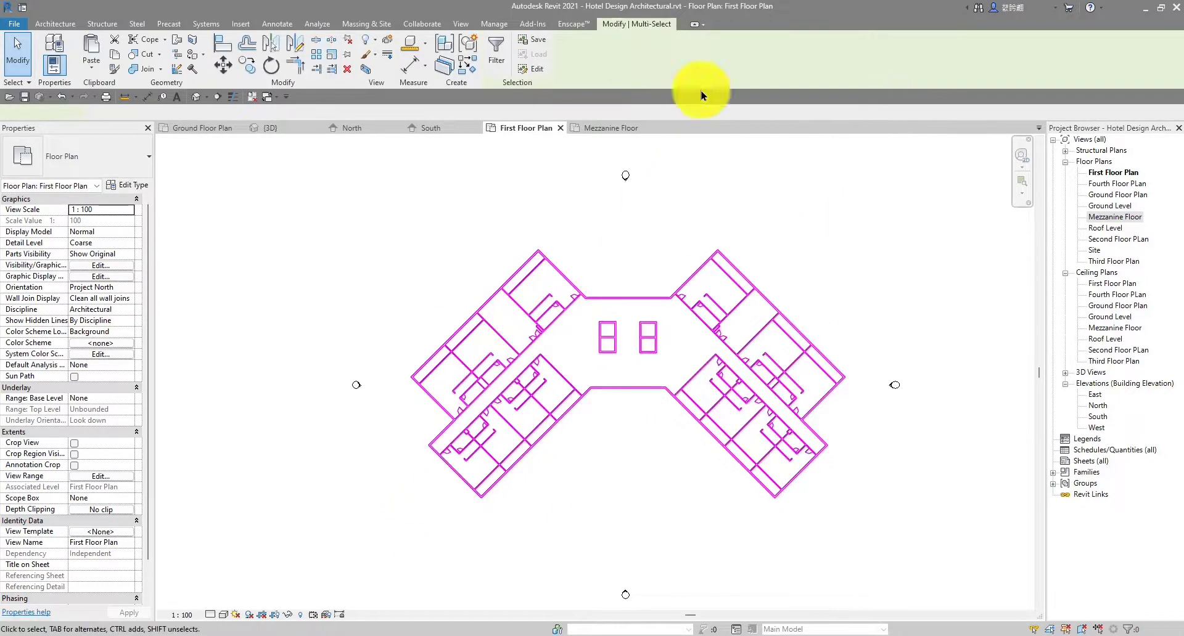
click(499, 50)
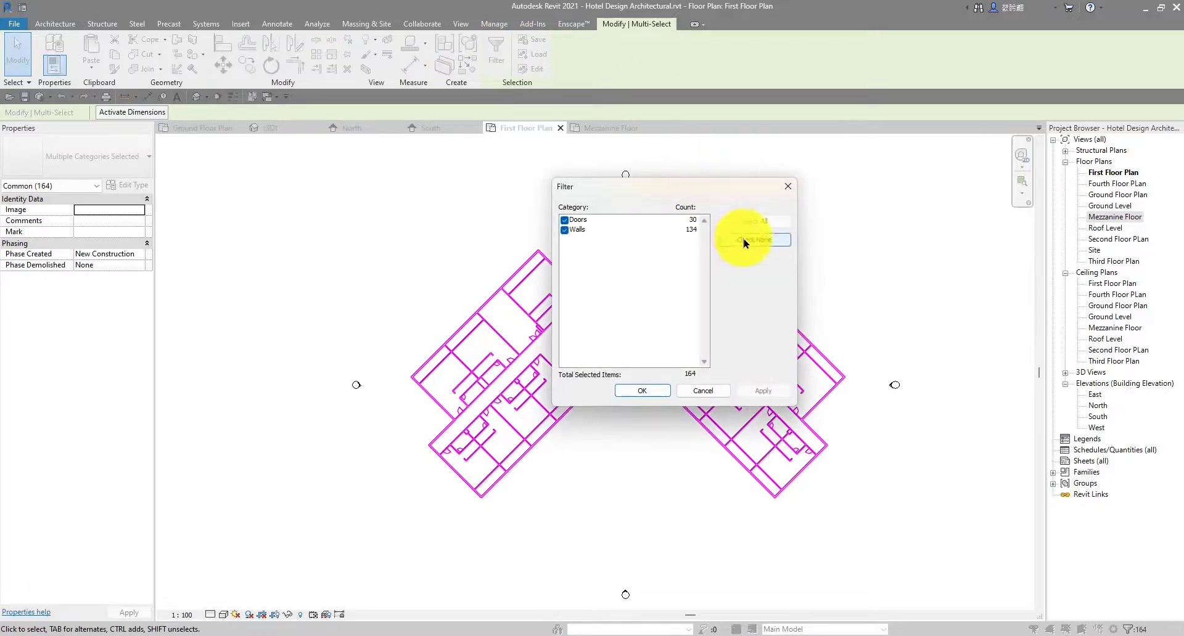
click(564, 221)
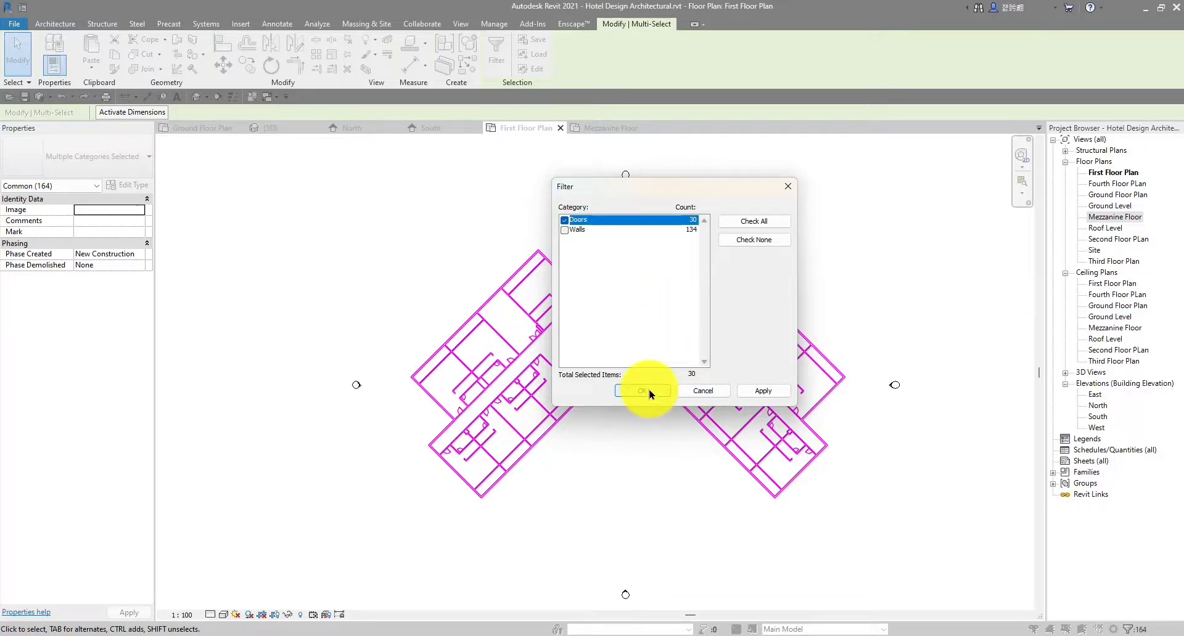
click(666, 395)
Paste the doors Aligned to Selected Levels on the Second, Third and Fourth floors, then deselect
scroll(528, 360, up, 5)
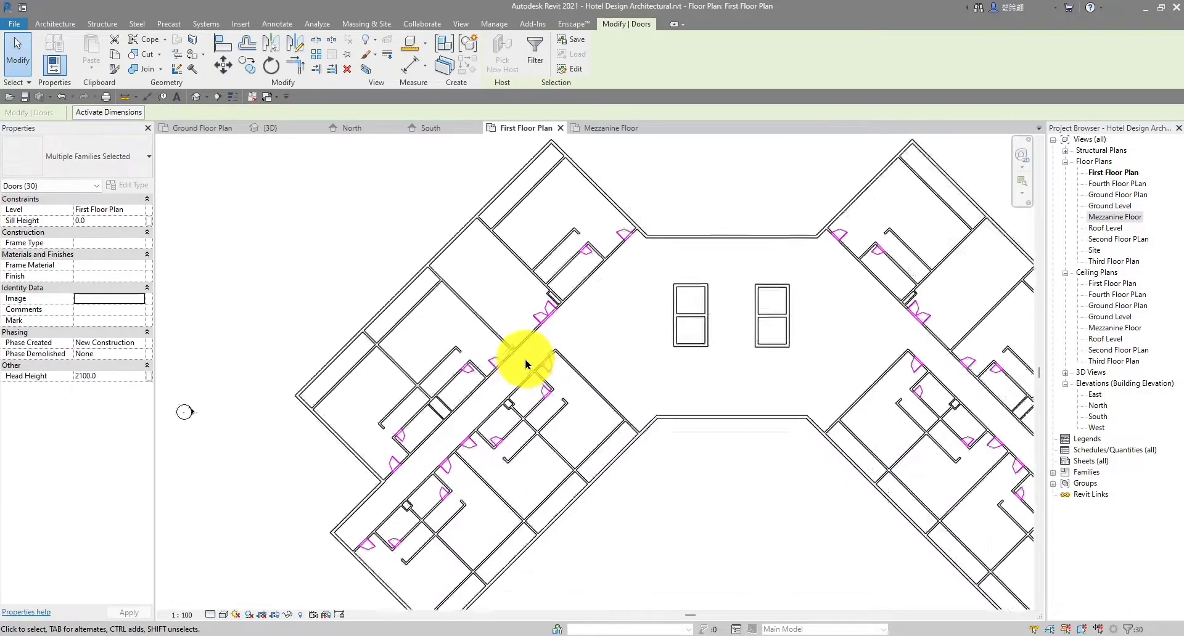
scroll(526, 364, down, 3)
scroll(616, 296, down, 2)
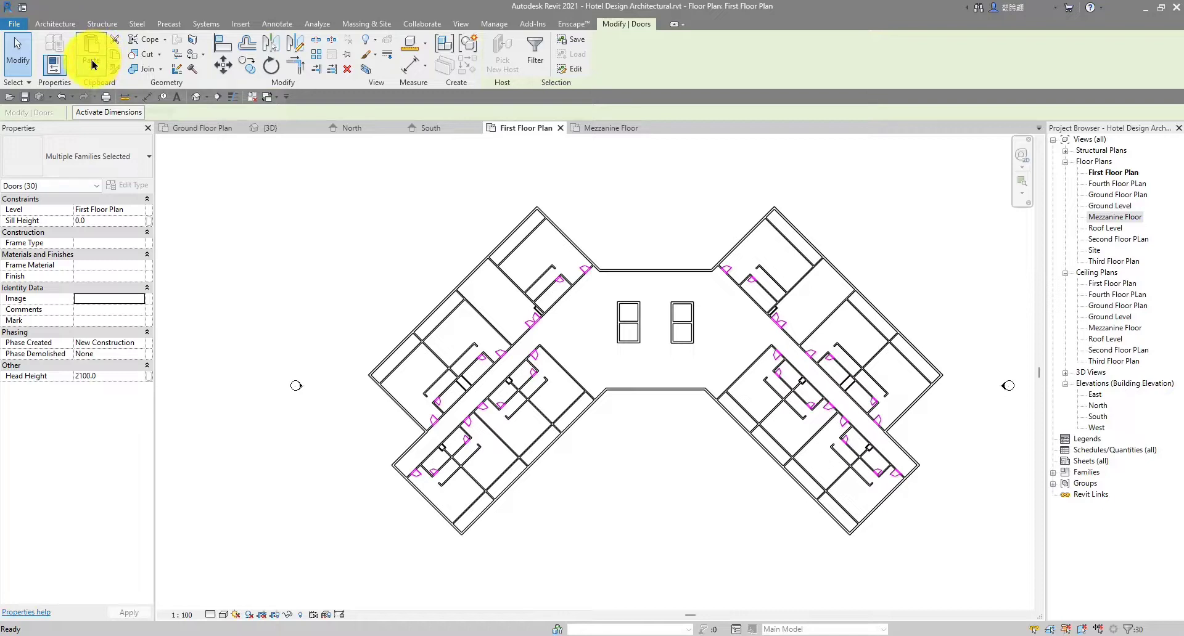
click(92, 64)
click(117, 111)
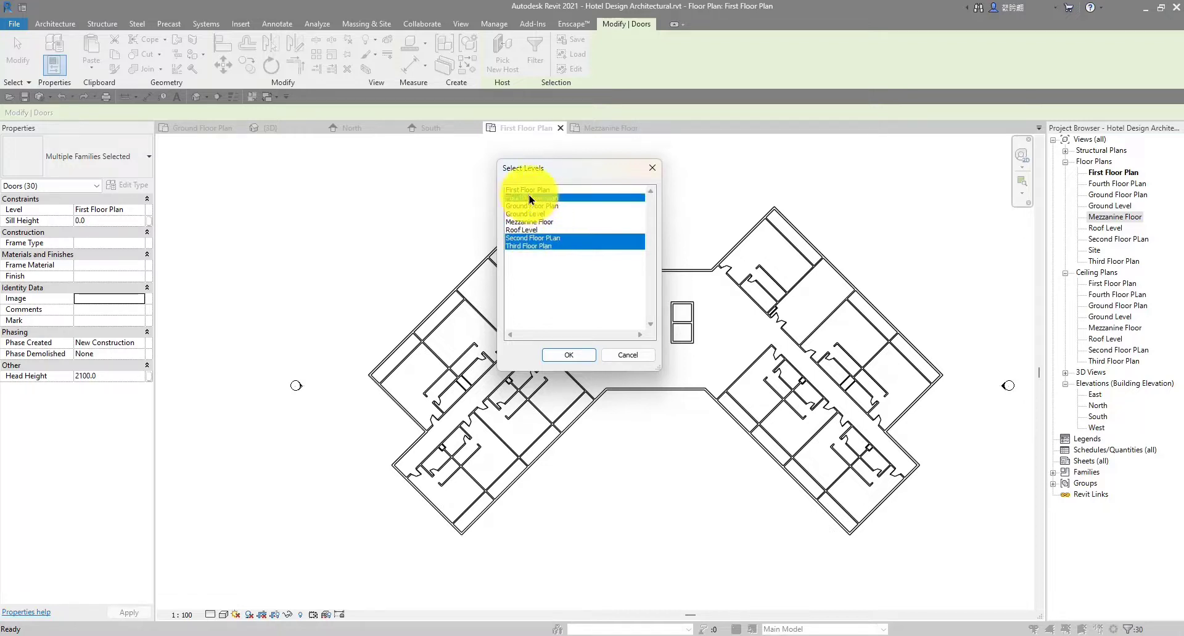
click(569, 355)
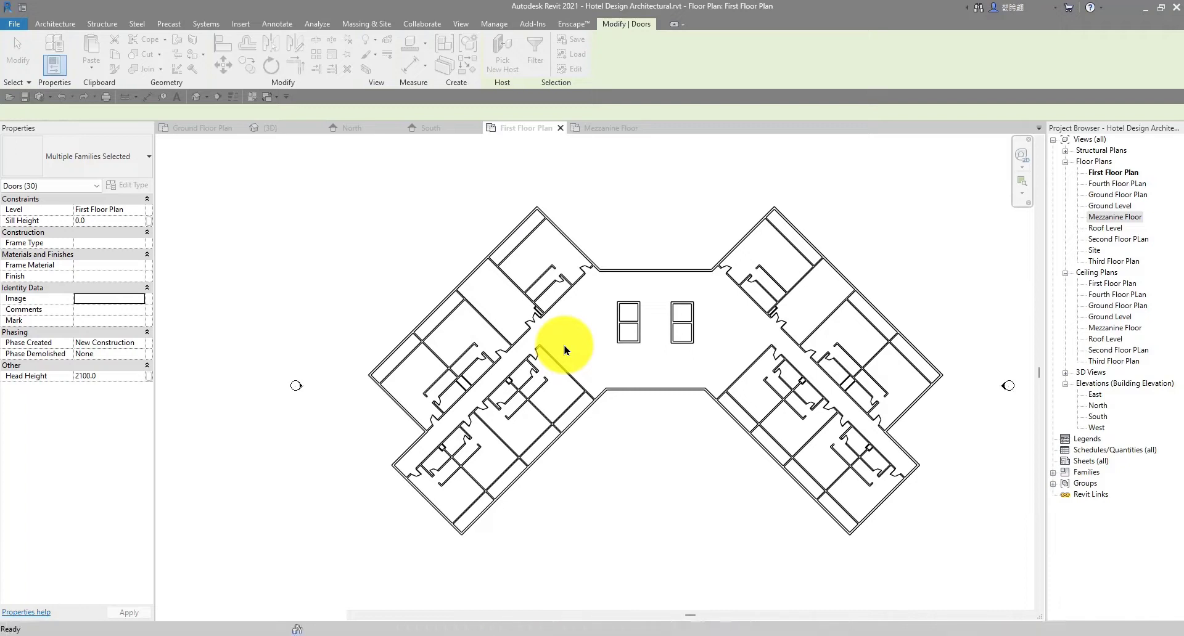
scroll(499, 247, down, 1)
scroll(492, 226, down, 1)
middle_drag(590, 220, 571, 217)
scroll(569, 216, up, 1)
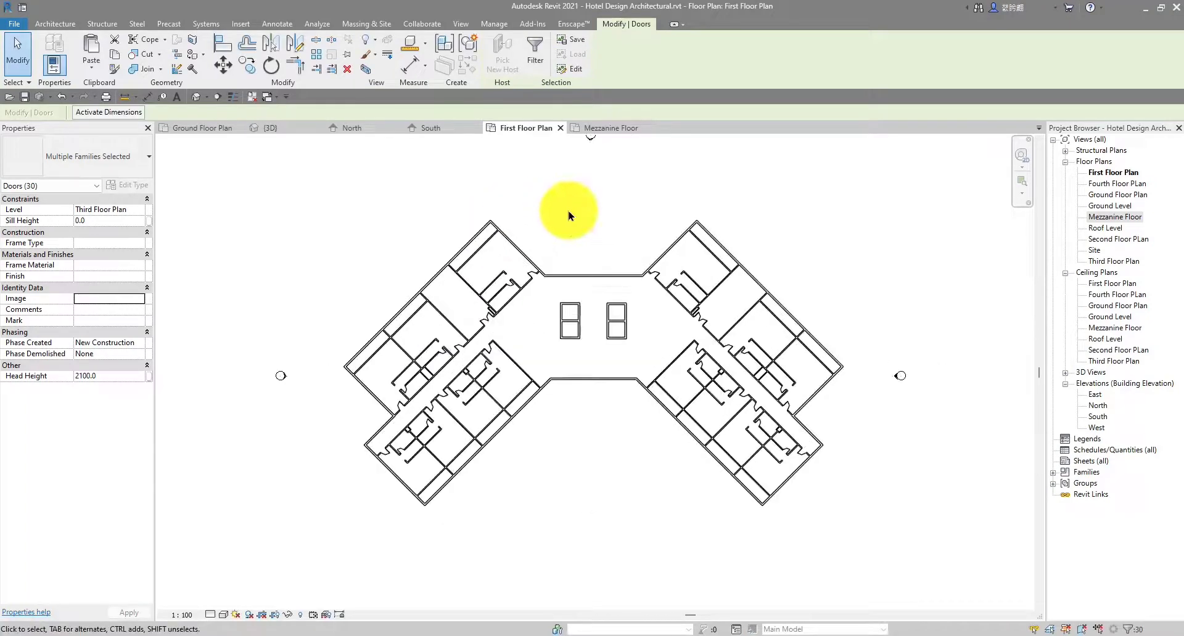
click(569, 216)
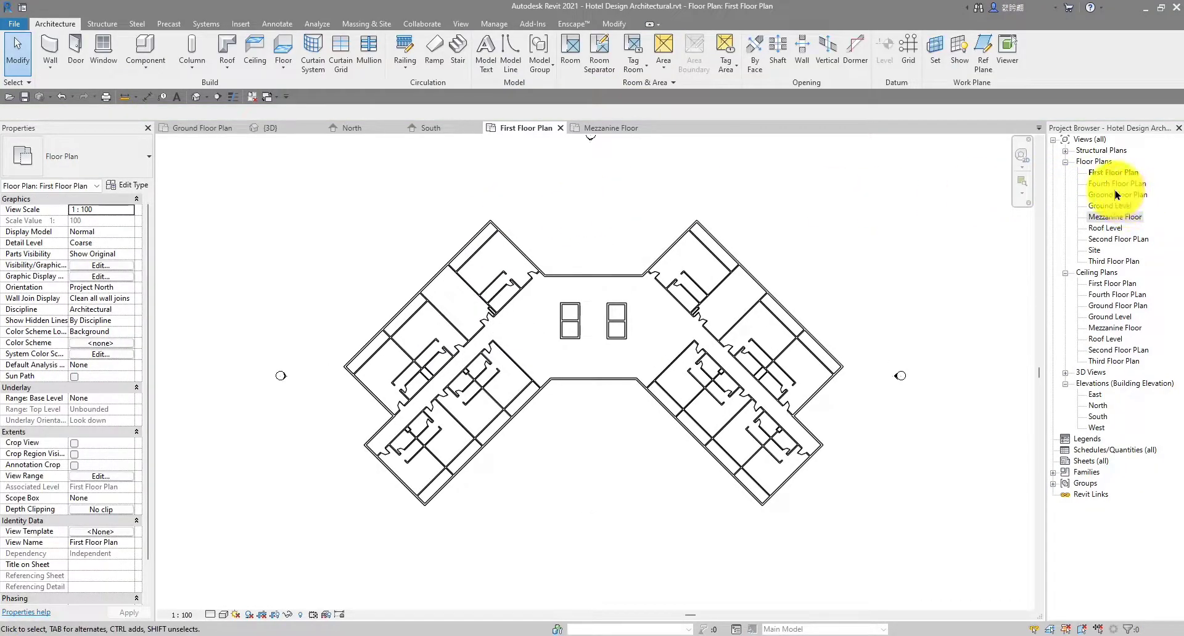
Open the Second Floor PLan and frame the washroom area
double_click(1112, 239)
scroll(613, 275, up, 6)
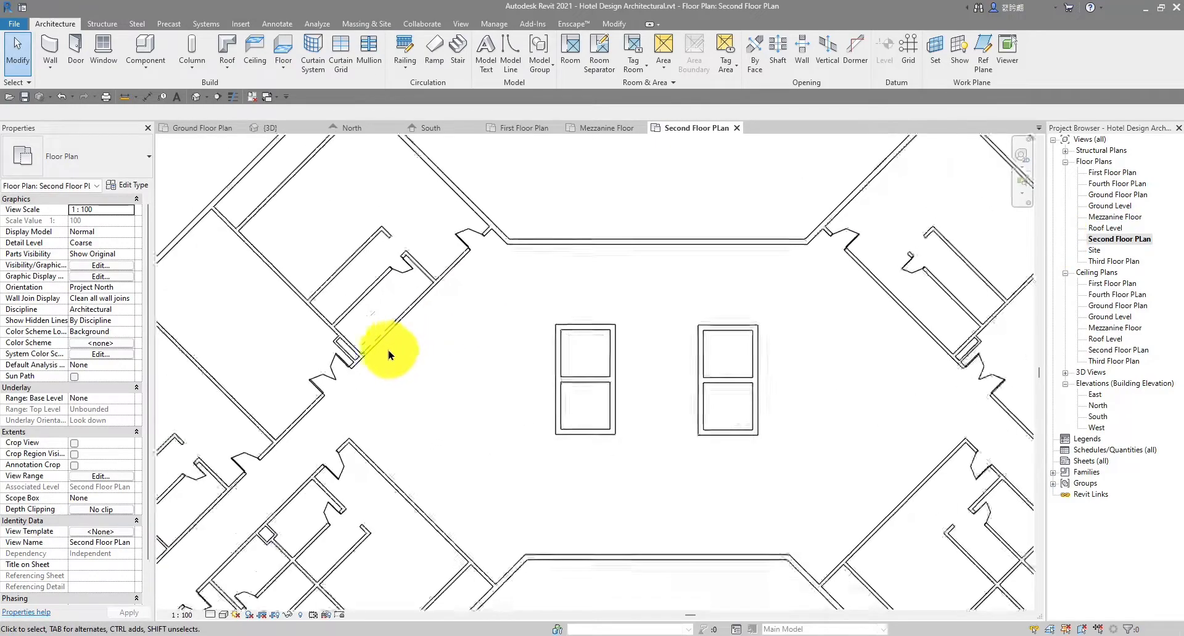
scroll(389, 352, down, 7)
middle_drag(403, 398, 429, 372)
scroll(322, 395, up, 6)
scroll(718, 321, down, 4)
middle_drag(735, 328, 619, 360)
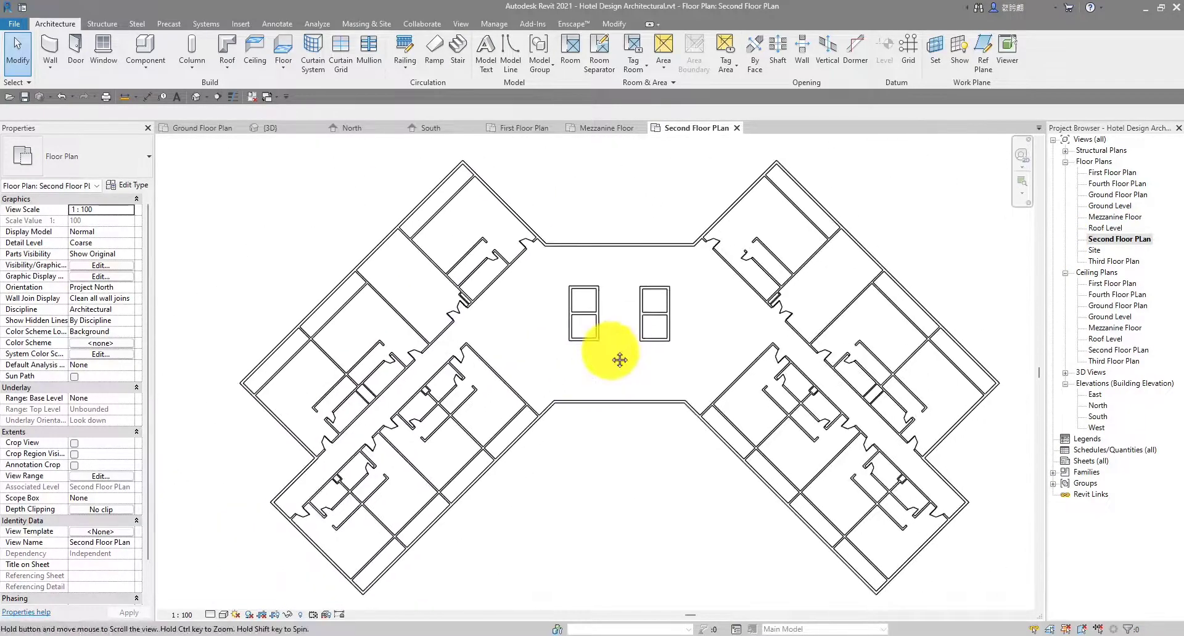
scroll(734, 243, up, 8)
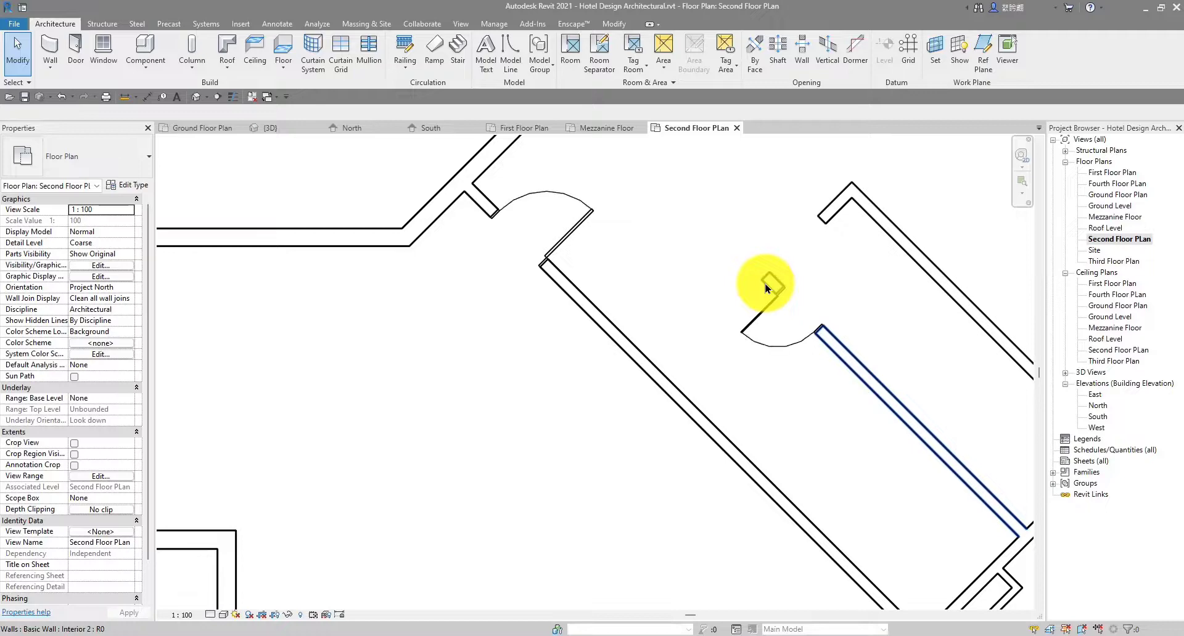
Draw a 2000-long stall wall from the partition's end to the long interior wall using CS
click(766, 288)
key(c)
key(s)
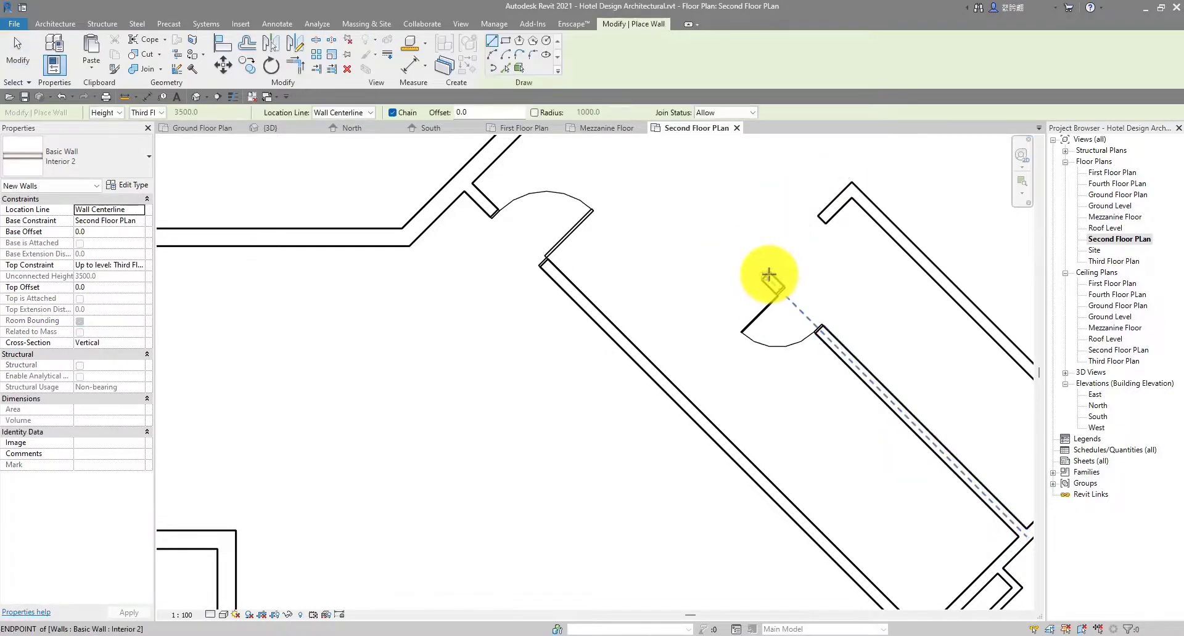
click(766, 275)
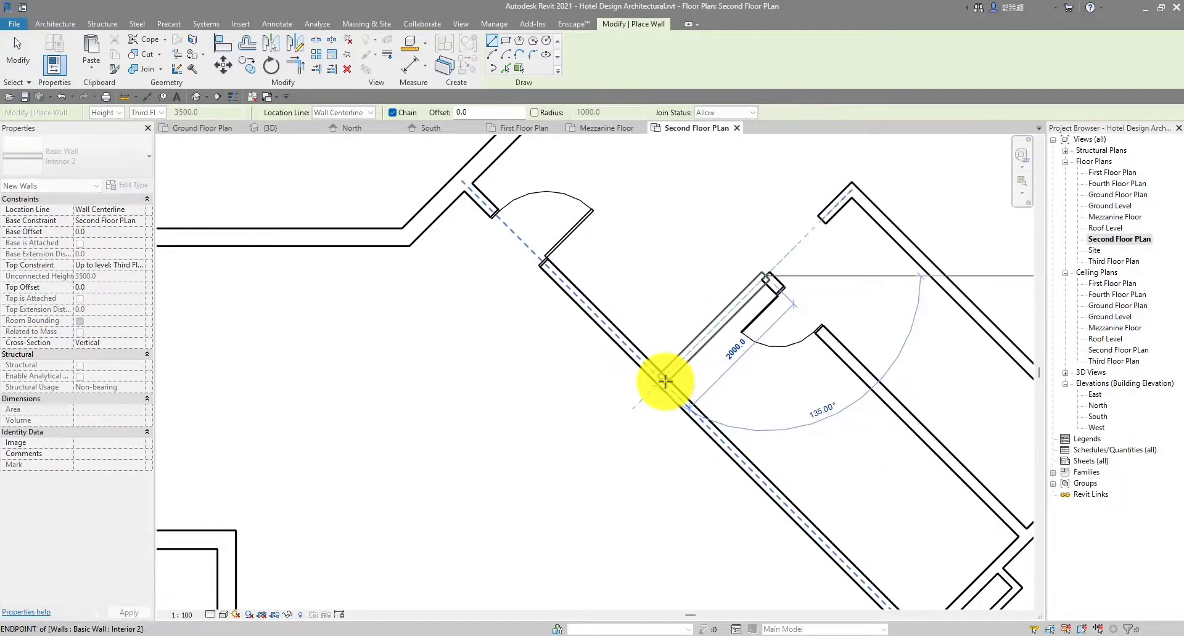
click(664, 375)
key(Escape)
key(Escape)
scroll(691, 315, down, 5)
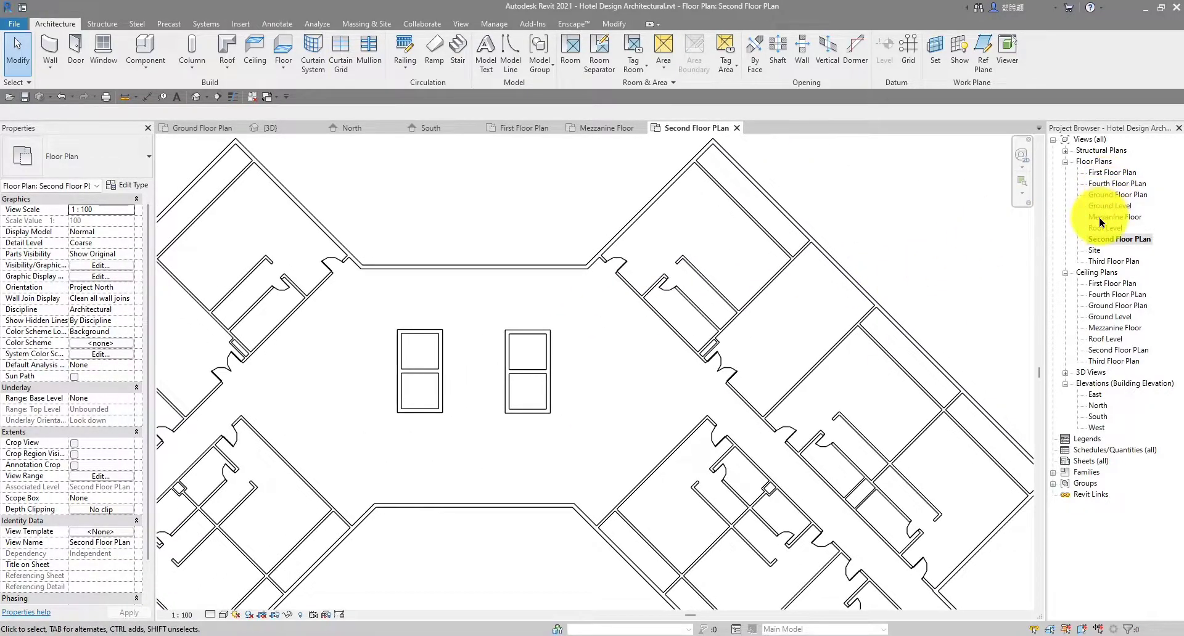
On the Third Floor Plan, draw the matching stall wall from the partition end to the long wall
double_click(1103, 262)
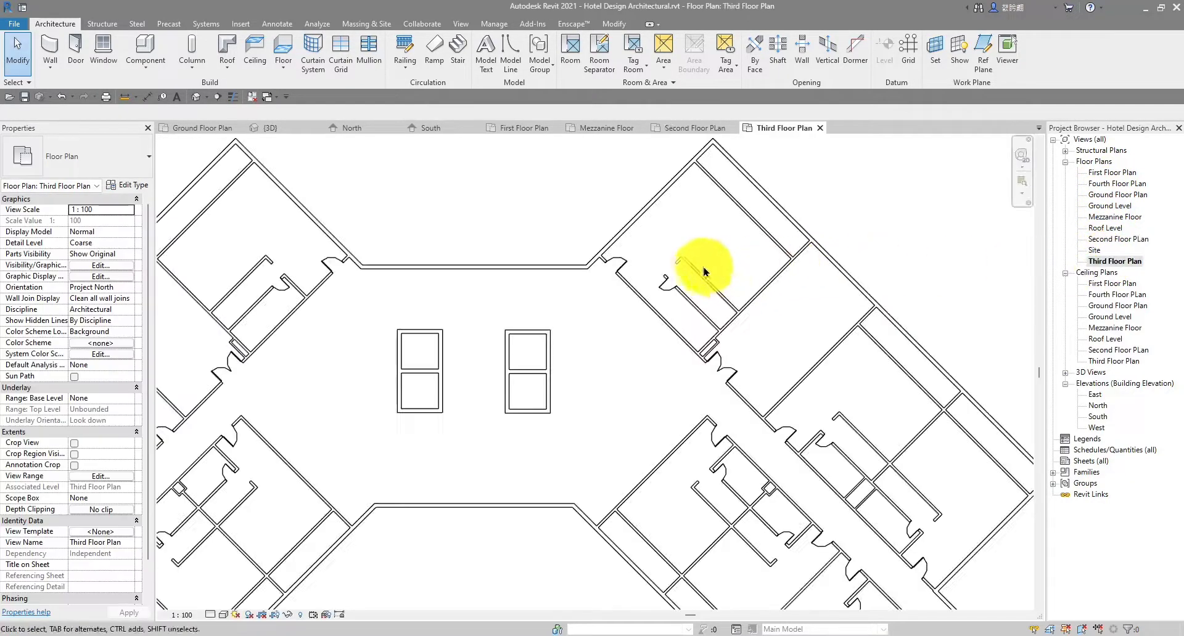
scroll(682, 282, up, 2)
scroll(683, 279, up, 1)
click(710, 299)
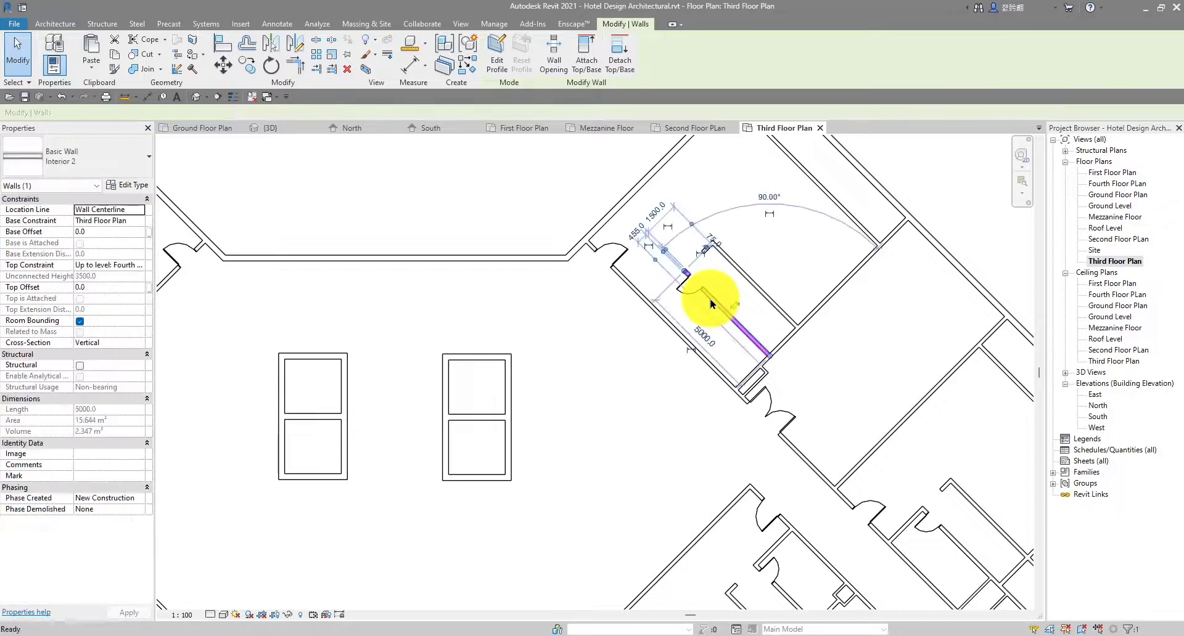
key(c)
key(s)
scroll(678, 266, up, 3)
click(689, 282)
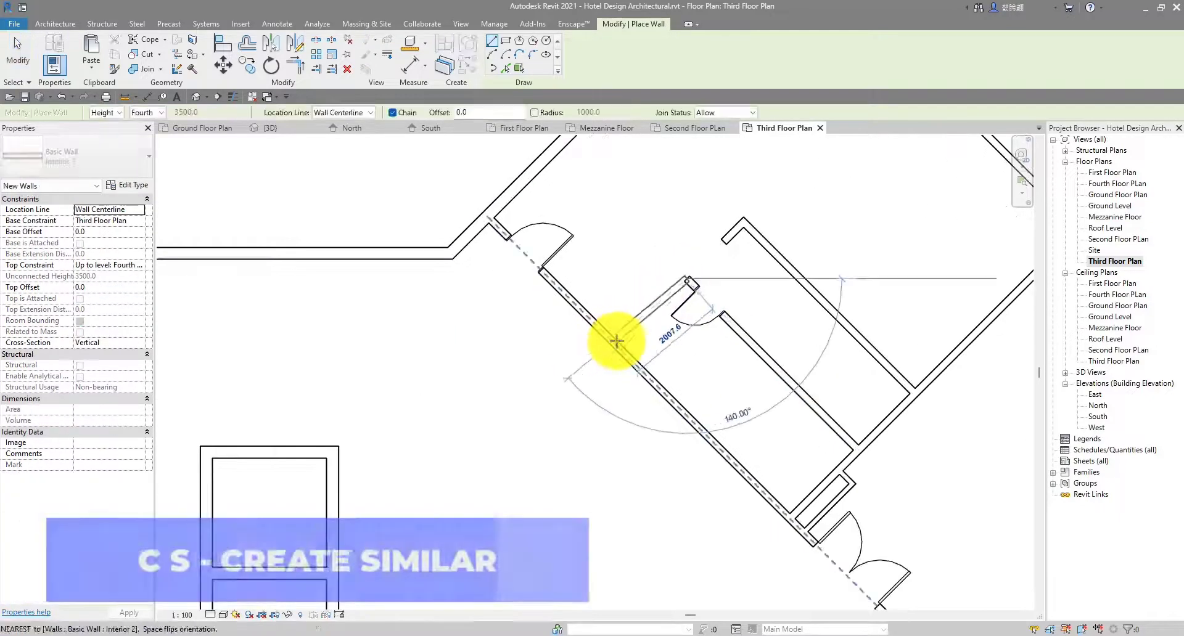
click(617, 343)
key(Escape)
key(Escape)
scroll(654, 312, down, 5)
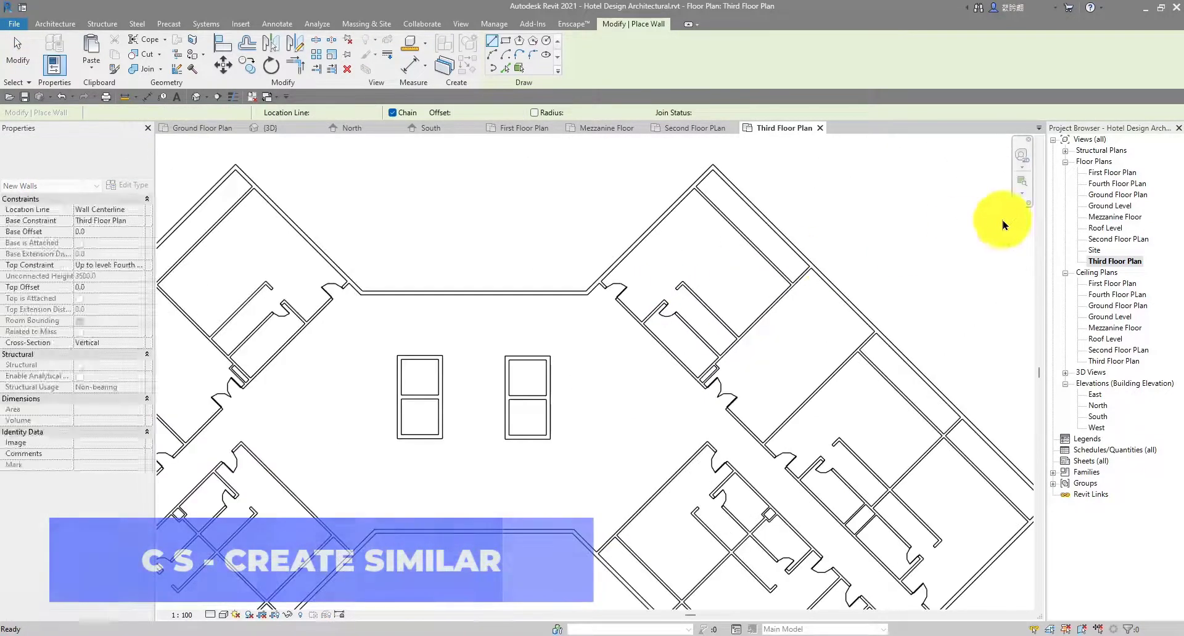
Open the Fourth Floor PLan and add the Interior 2 stall wall with Create Similar
double_click(1118, 184)
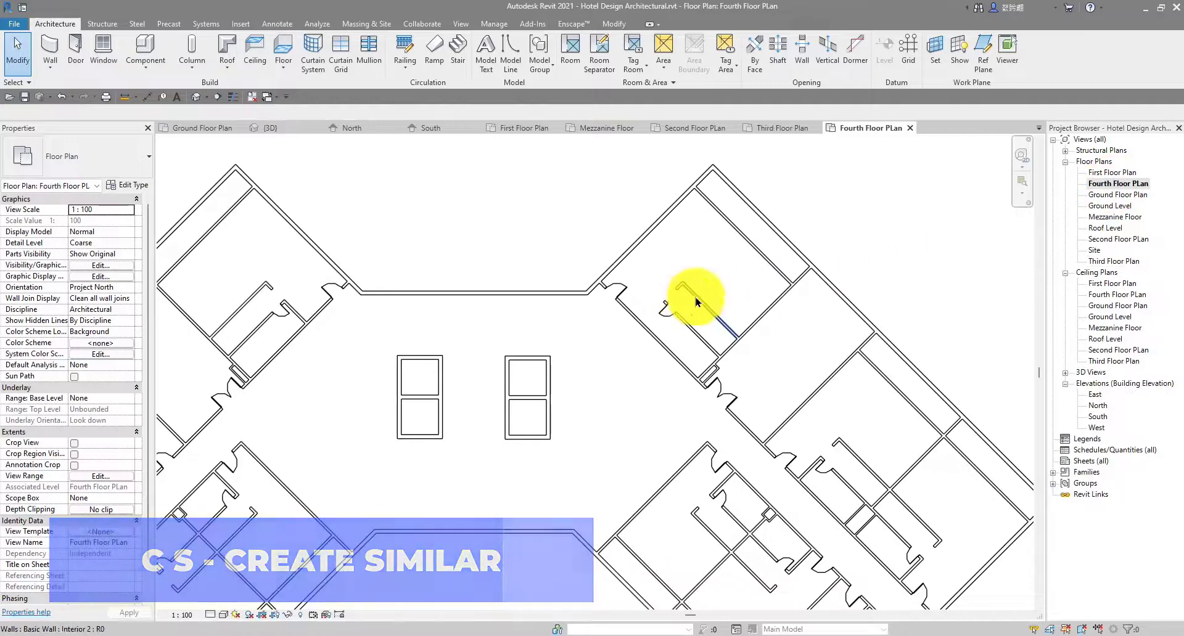
scroll(666, 299, up, 2)
click(699, 338)
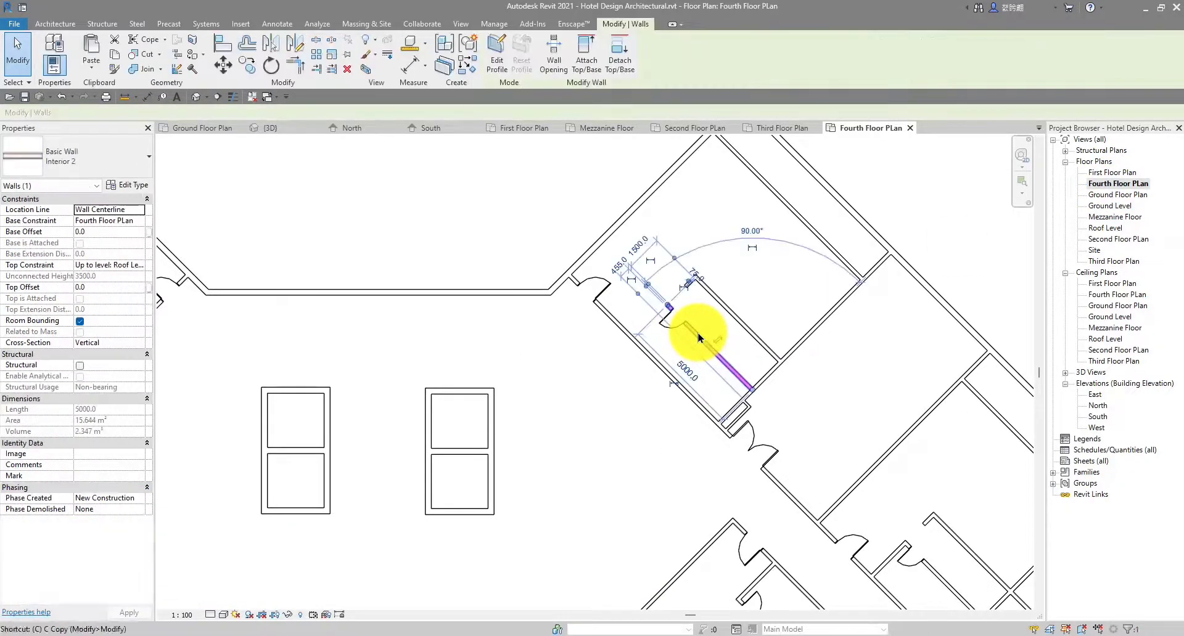
key(c)
key(s)
scroll(678, 314, up, 2)
click(653, 296)
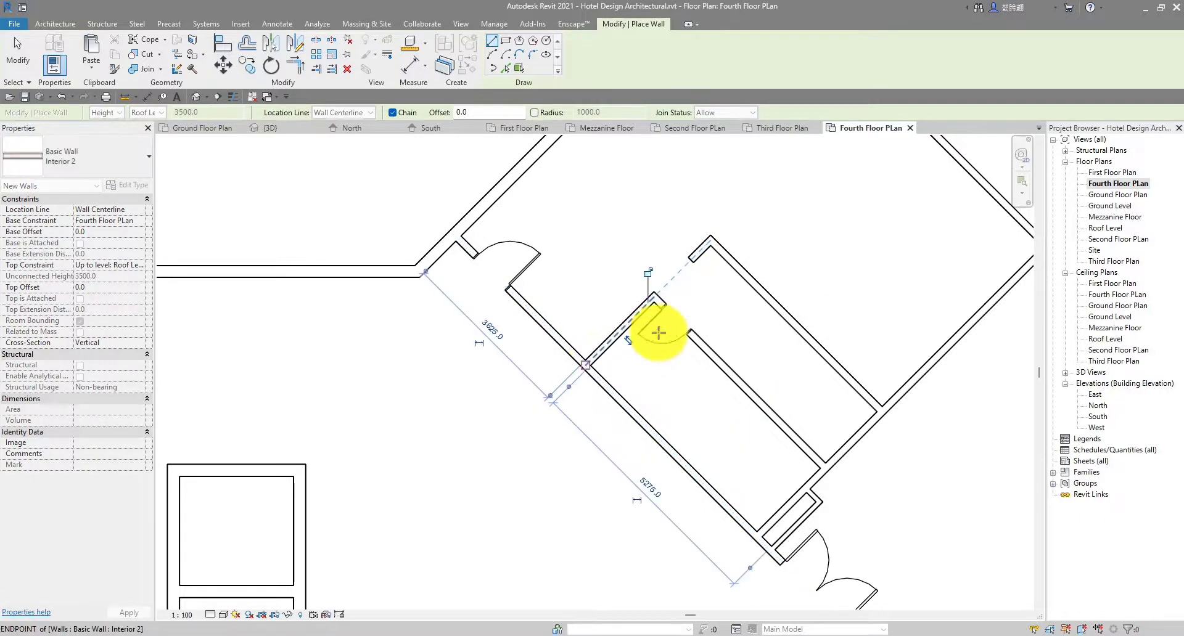
scroll(659, 333, down, 5)
key(Escape)
key(Escape)
mouse_move(484, 299)
middle_down()
mouse_move(457, 308)
mouse_move(478, 281)
middle_up()
scroll(335, 377, up, 7)
scroll(546, 330, down, 6)
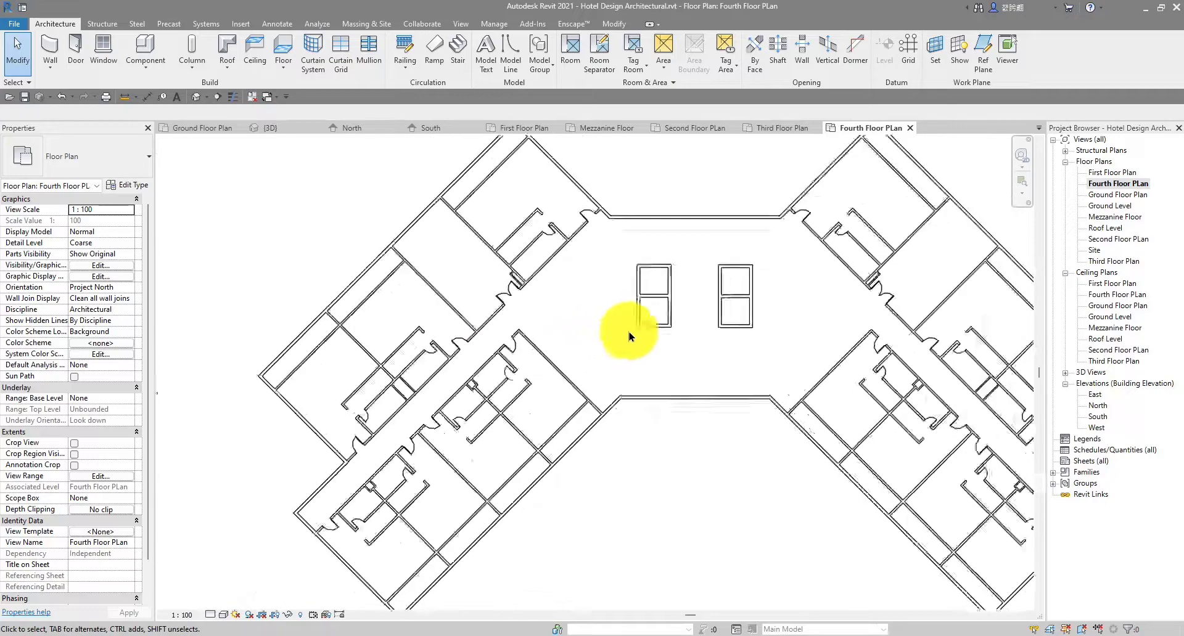
scroll(441, 353, down, 2)
scroll(408, 377, up, 8)
scroll(451, 298, down, 4)
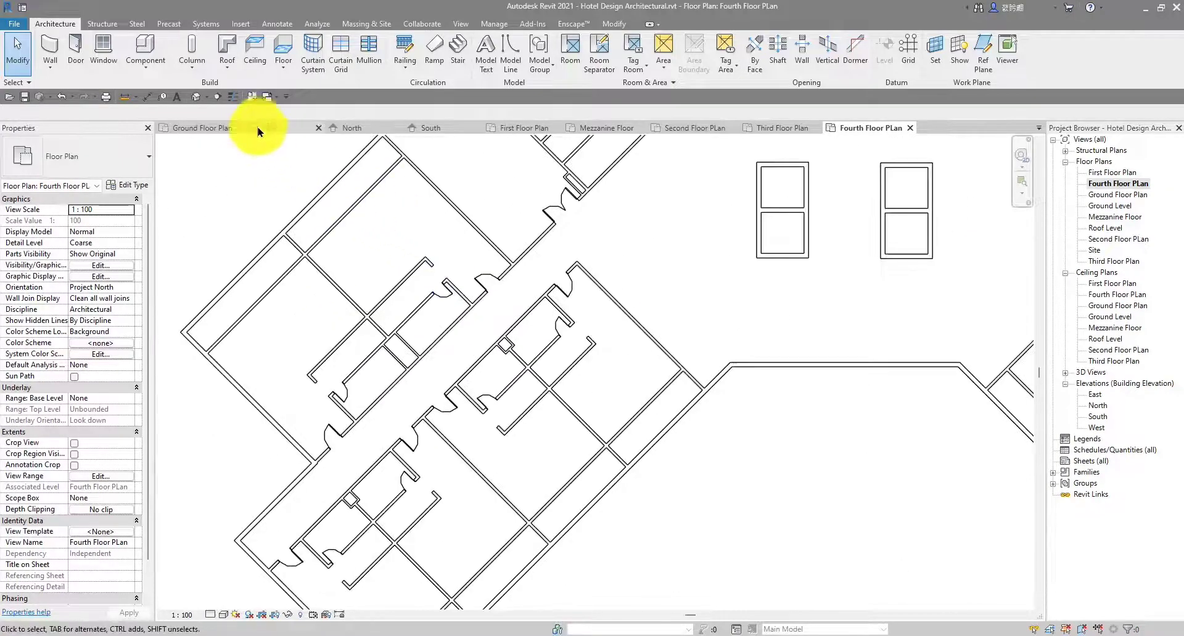
Switch to the {3D} view and orbit the building model
click(258, 127)
shift+middle_drag(602, 243, 703, 307)
scroll(531, 225, up, 5)
scroll(539, 271, down, 4)
scroll(321, 214, up, 1)
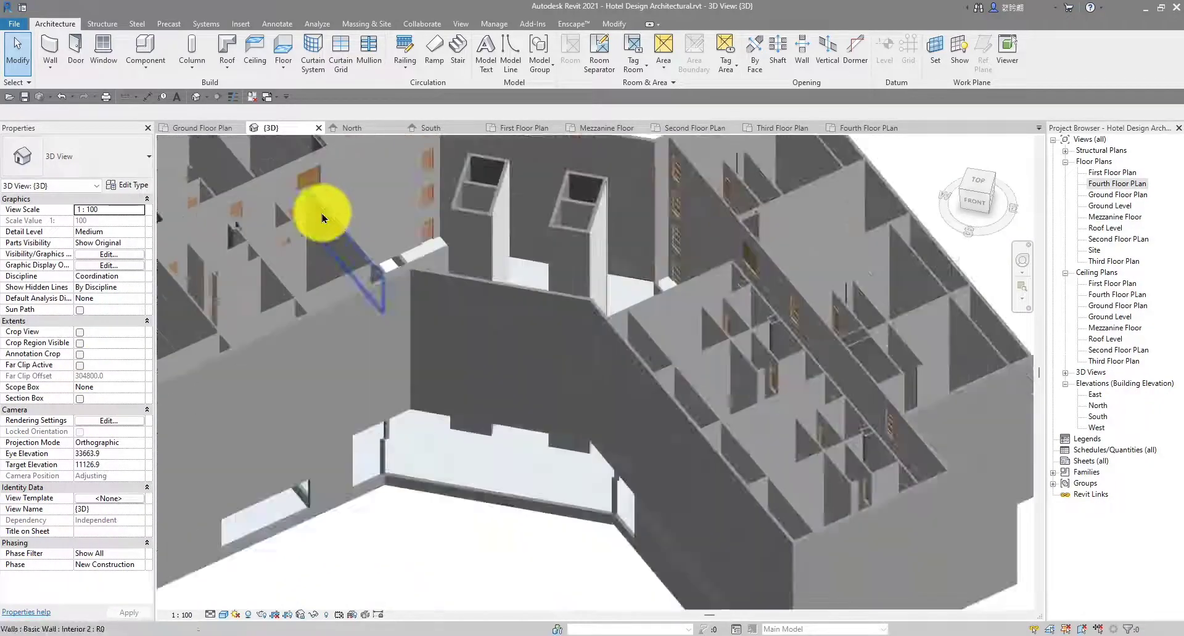
scroll(563, 206, down, 5)
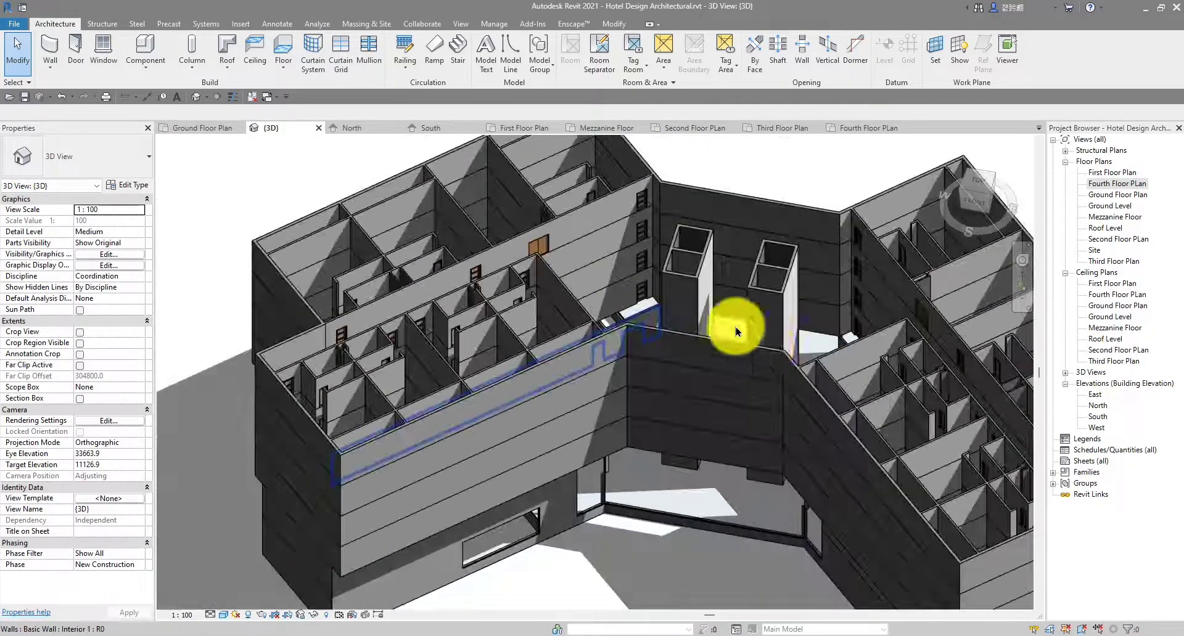
Orbit and zoom around the hotel to review the partitions on every floor, including from behind
shift+middle_drag(806, 323, 557, 357)
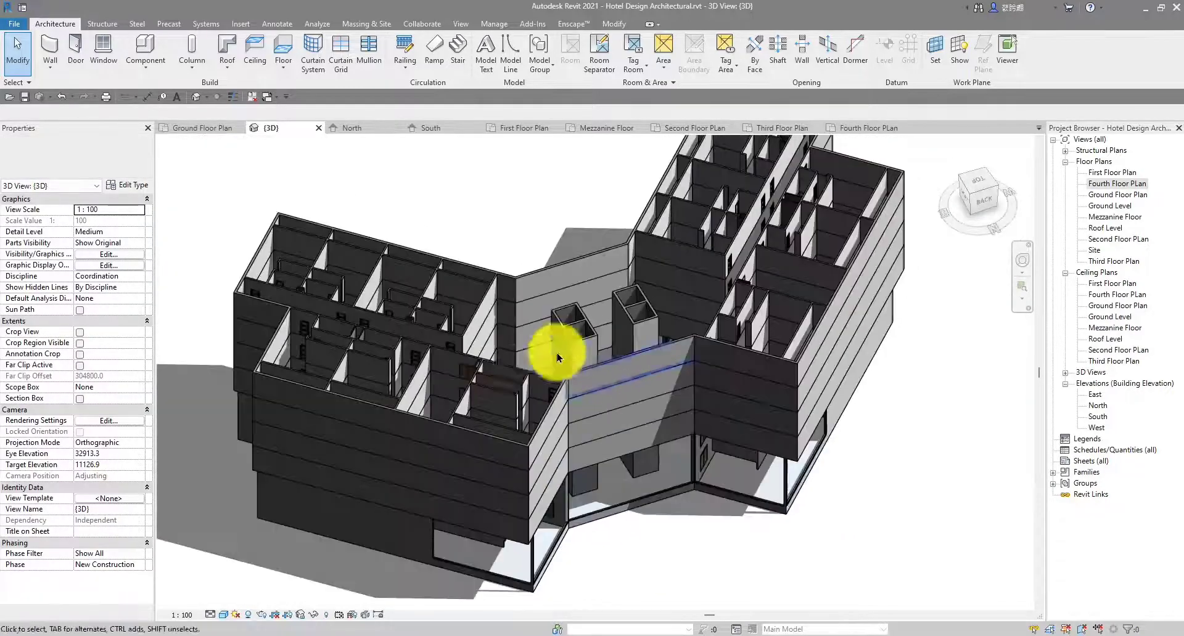
scroll(518, 351, up, 3)
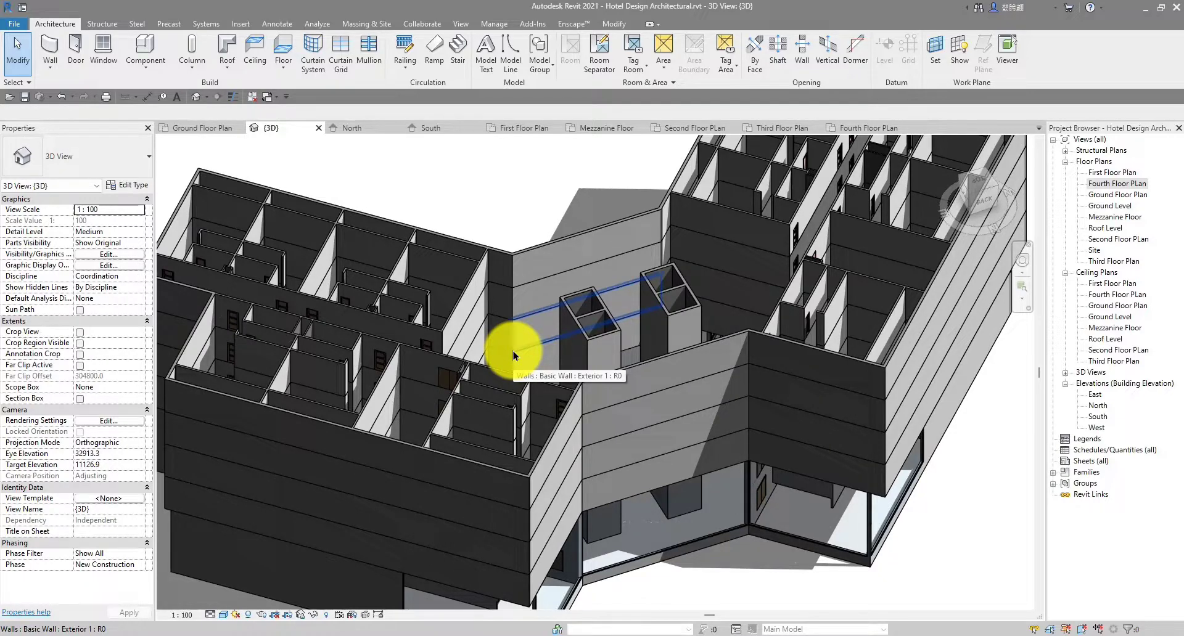
scroll(611, 312, down, 3)
scroll(585, 303, up, 3)
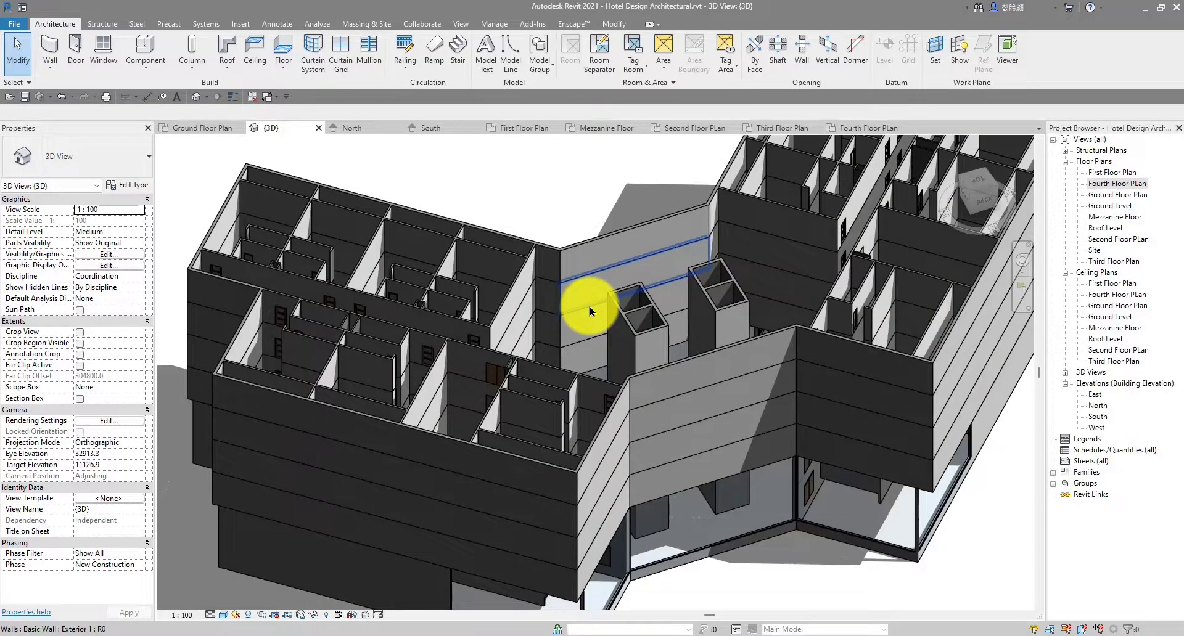
scroll(586, 308, down, 3)
scroll(317, 322, up, 6)
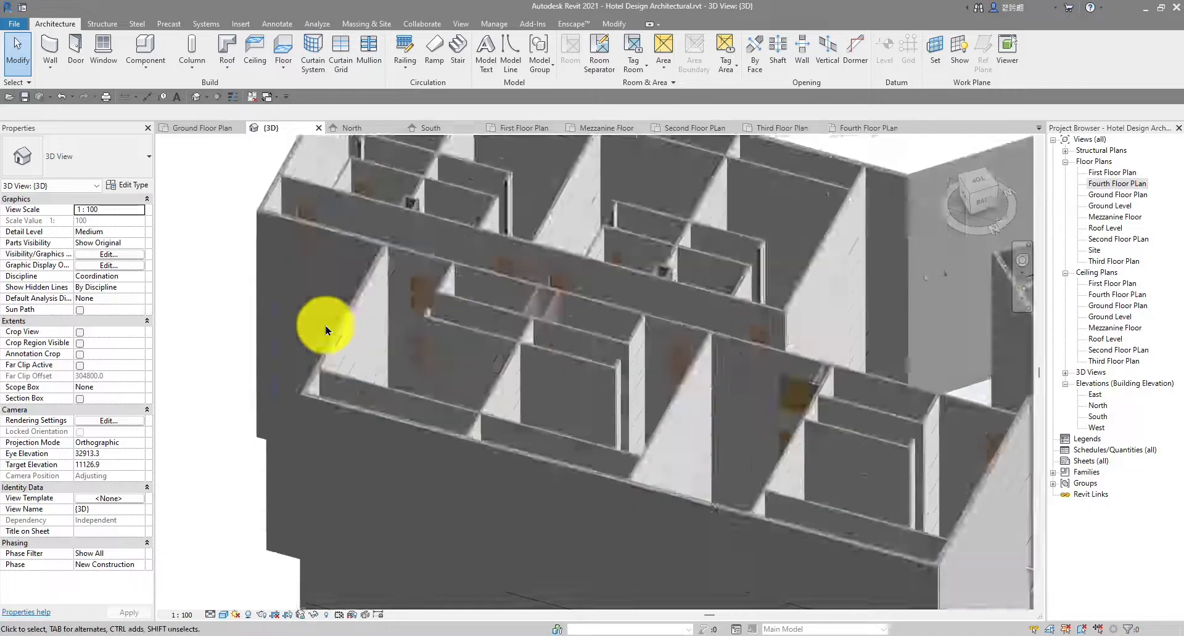
scroll(326, 329, down, 5)
shift+middle_drag(735, 401, 761, 360)
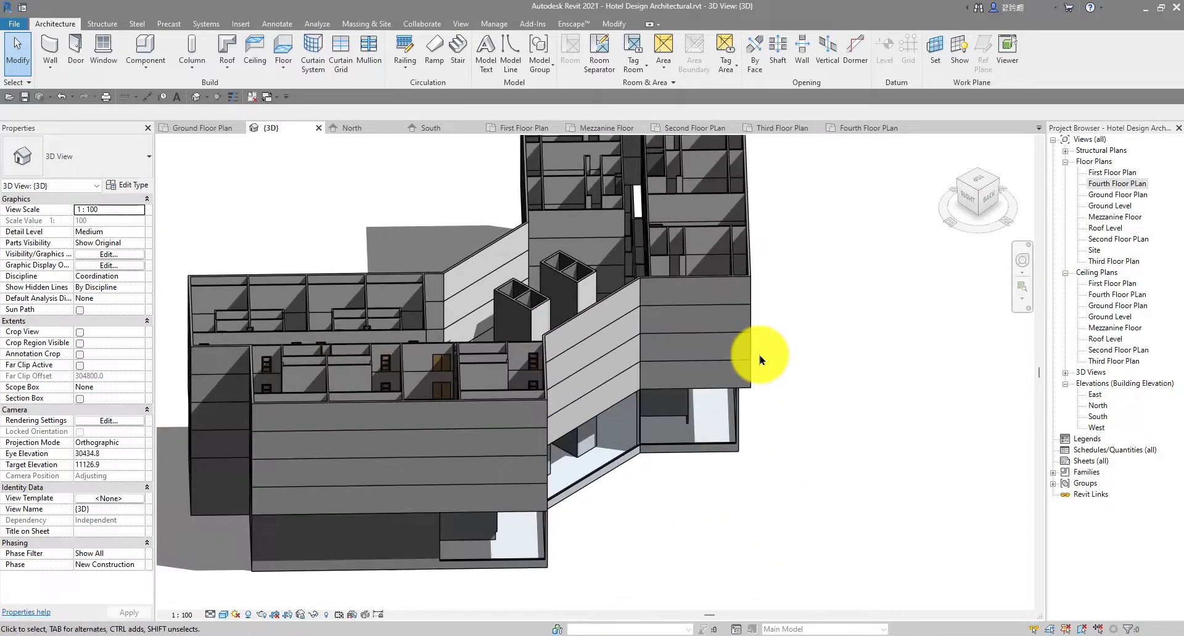
scroll(598, 311, down, 2)
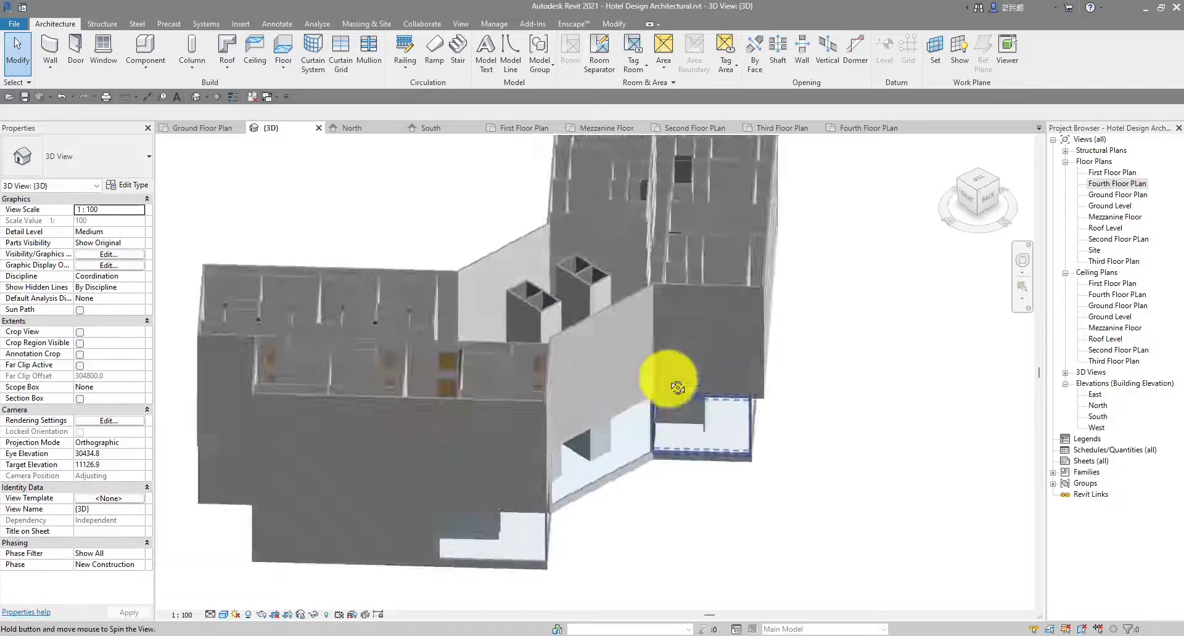
shift+middle_drag(597, 311, 668, 373)
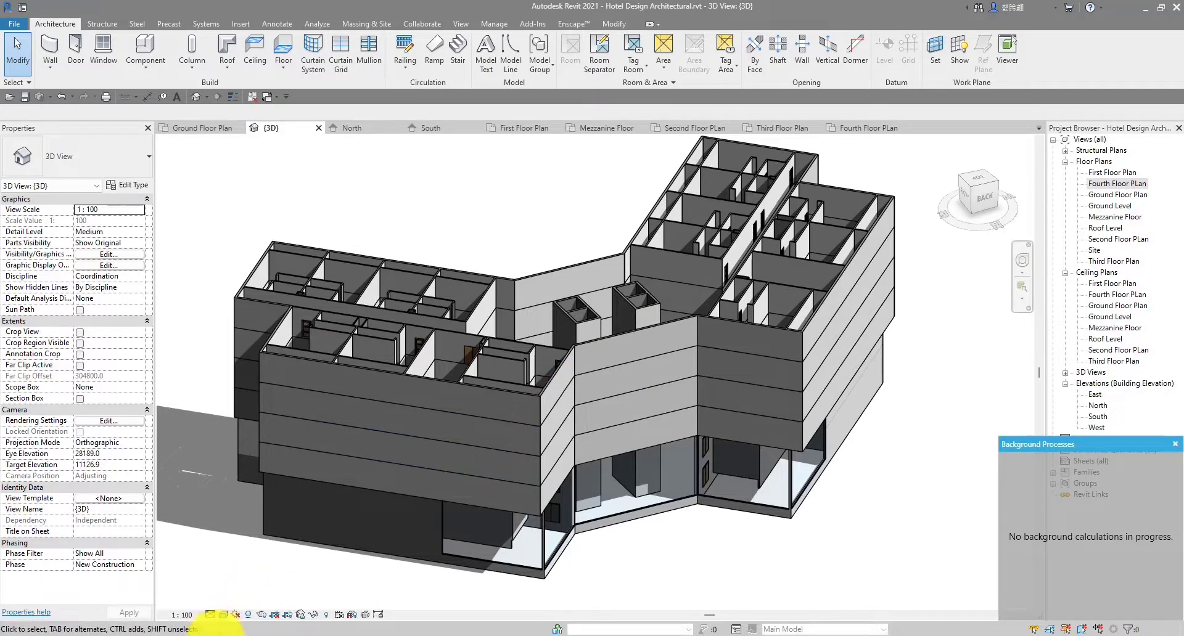
click(269, 634)
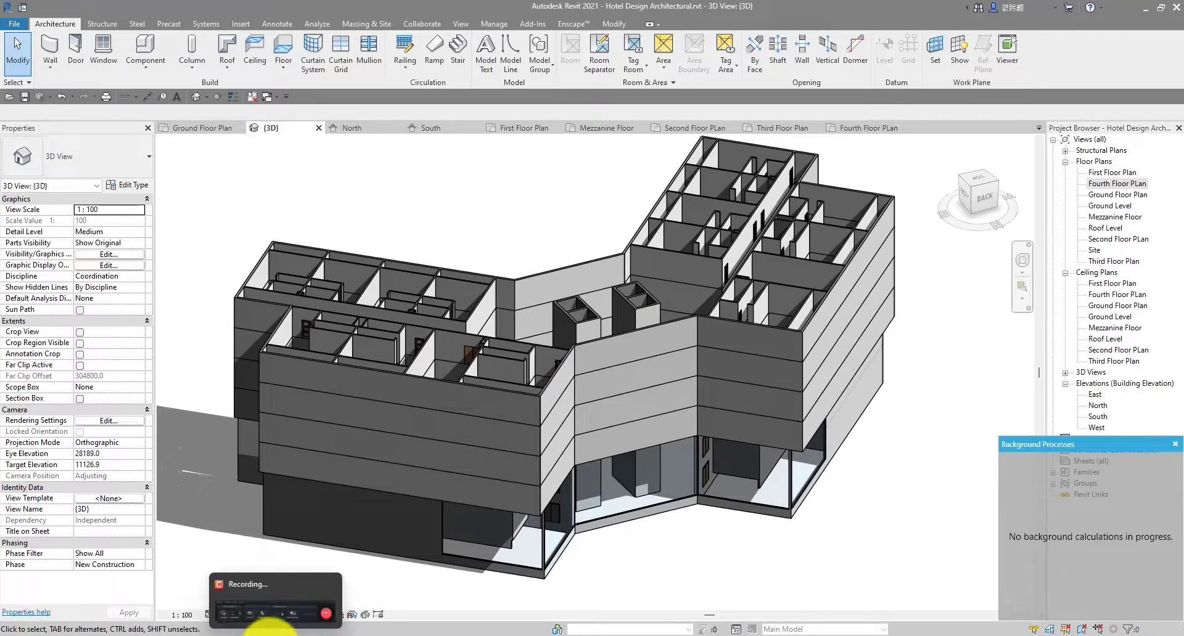
click(283, 602)
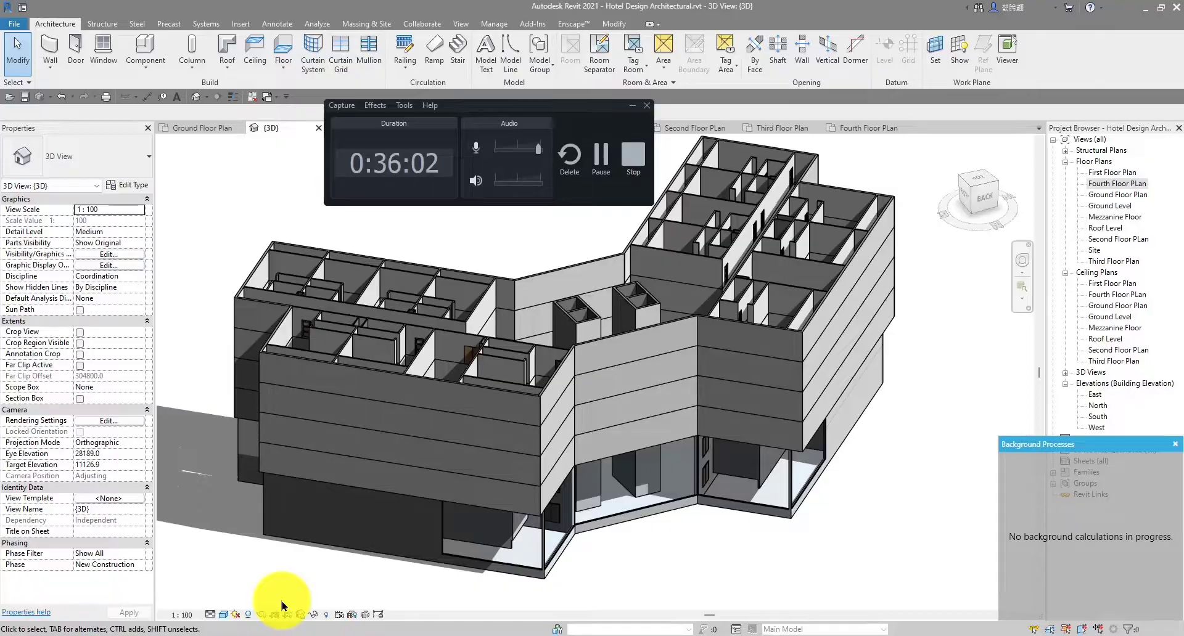